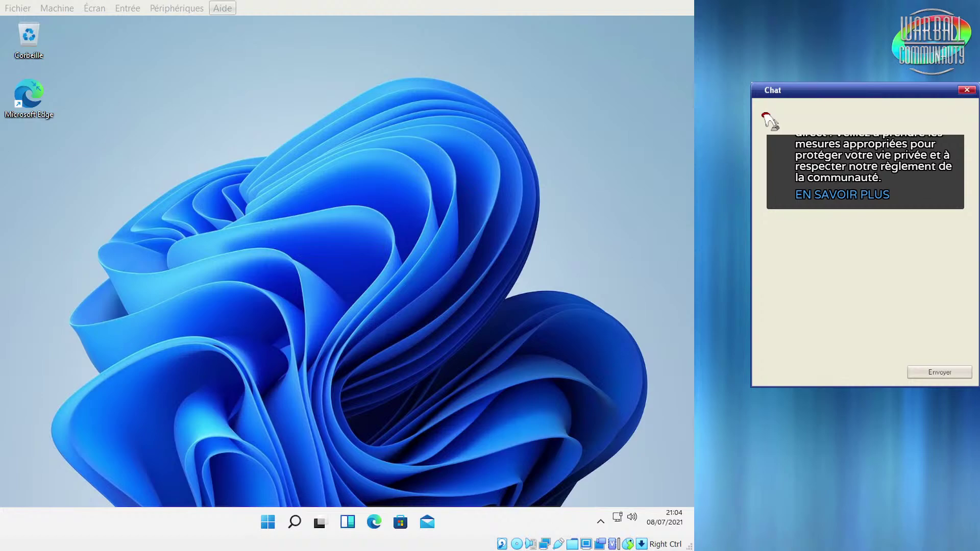
Launch Paramètres from the Start menu so Settings opens on the Système page
left_click(247, 222)
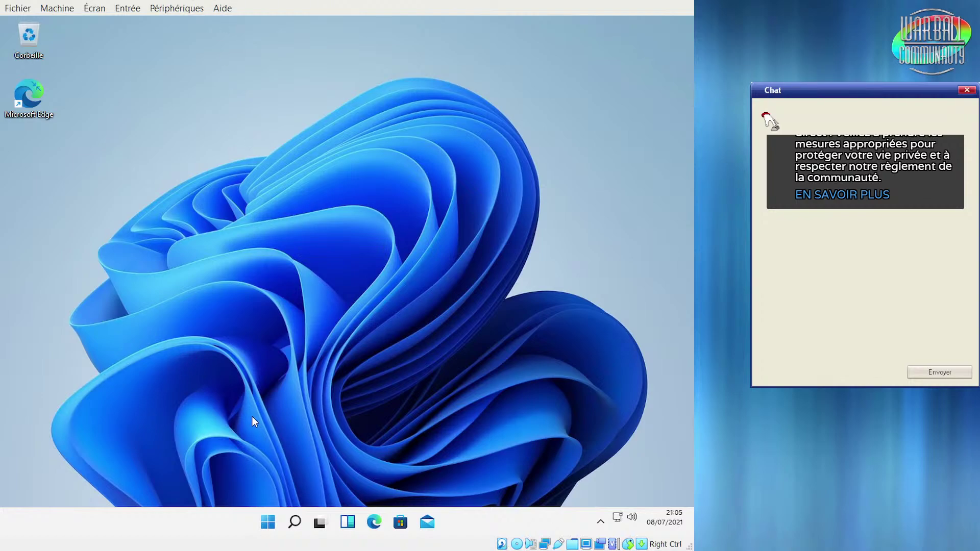
left_click(268, 523)
left_click(491, 168)
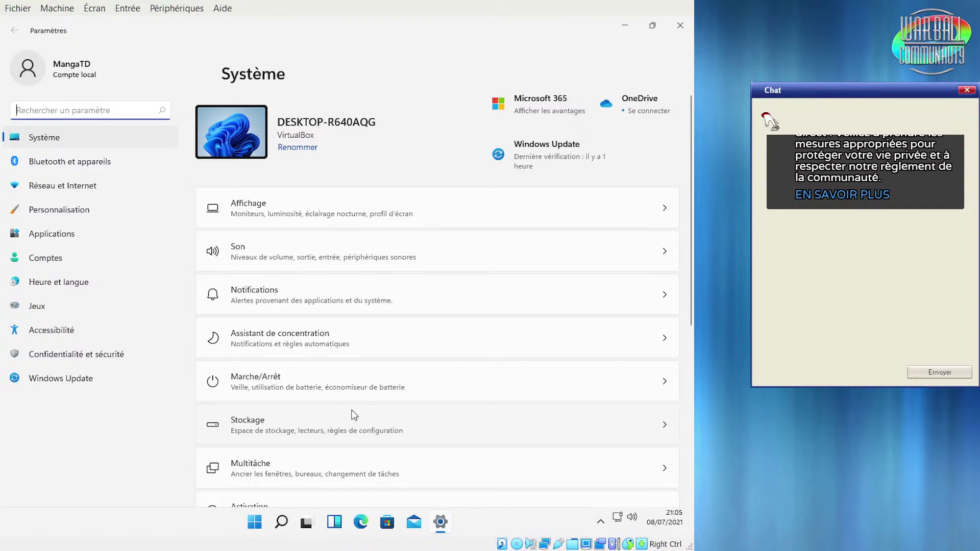
Look at the Réseau et Internet and Notifications pages, returning to Système each time
left_click(81, 185)
left_click(65, 136)
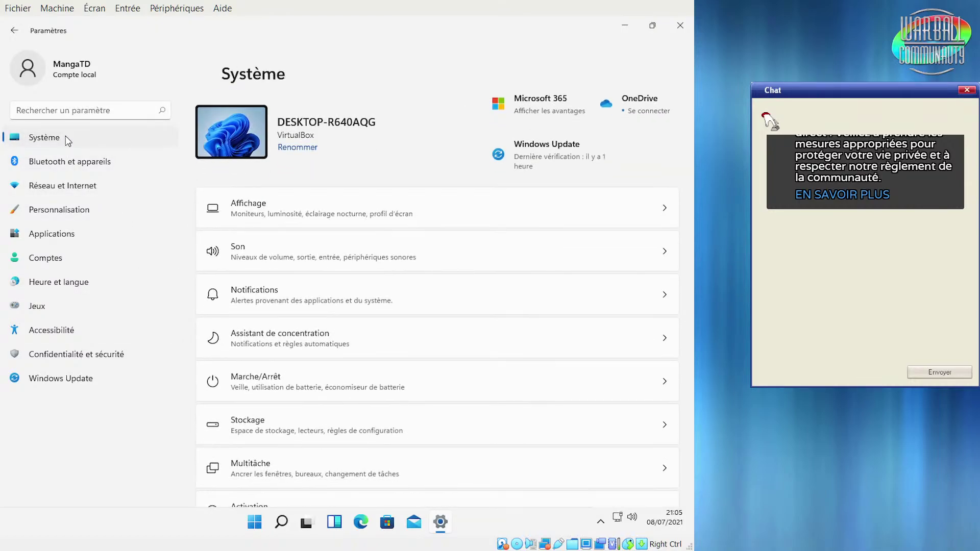
left_click(330, 301)
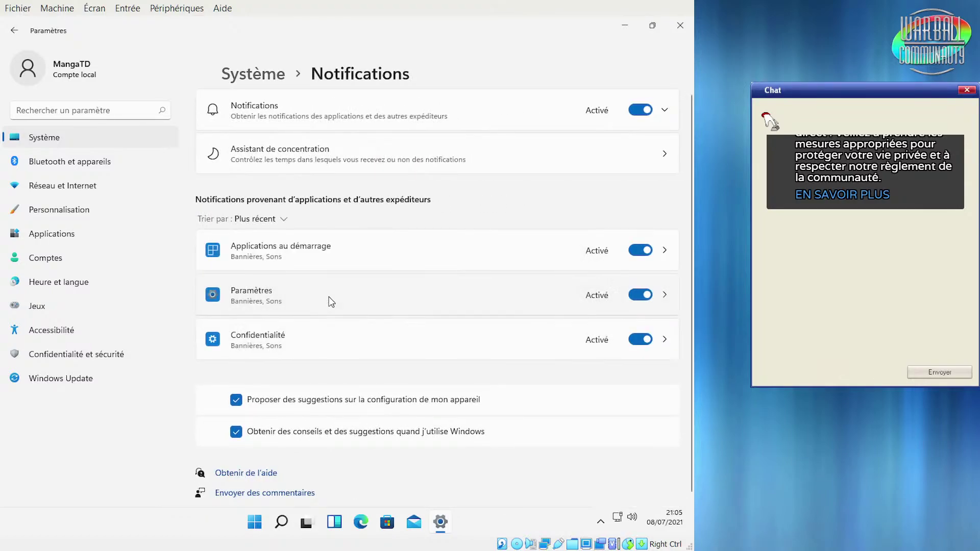
left_click(57, 143)
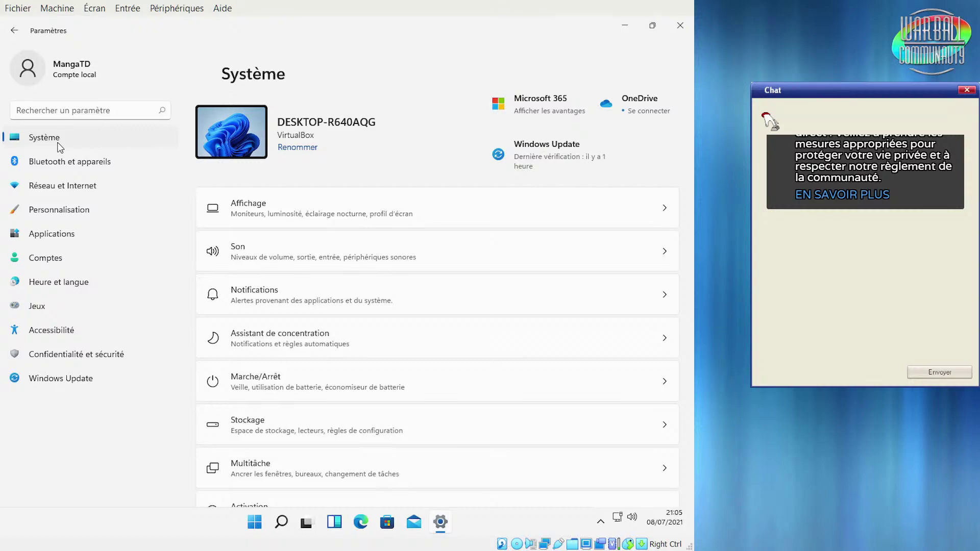
Open the Affichage display page, then minimize Settings and restore it from the taskbar
left_click(357, 206)
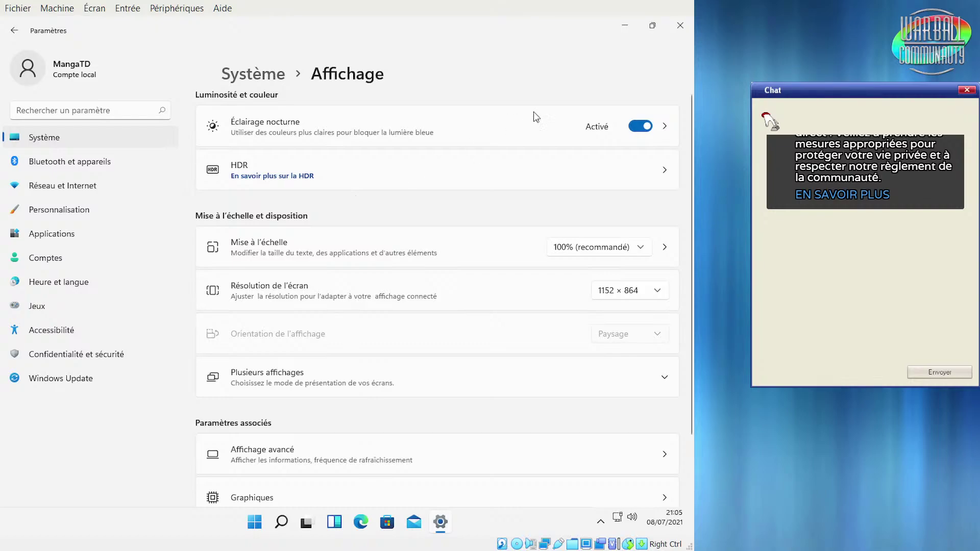
left_click(623, 26)
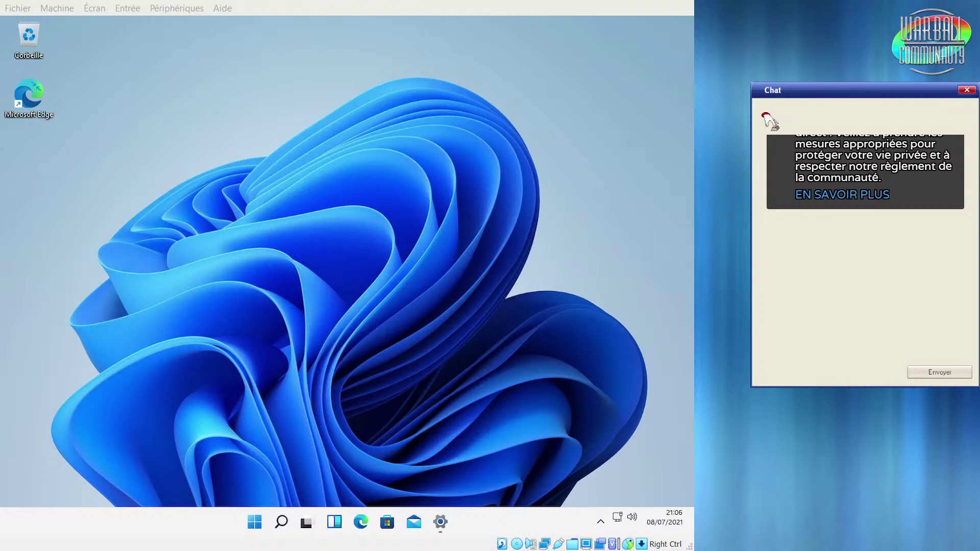
left_click(219, 200)
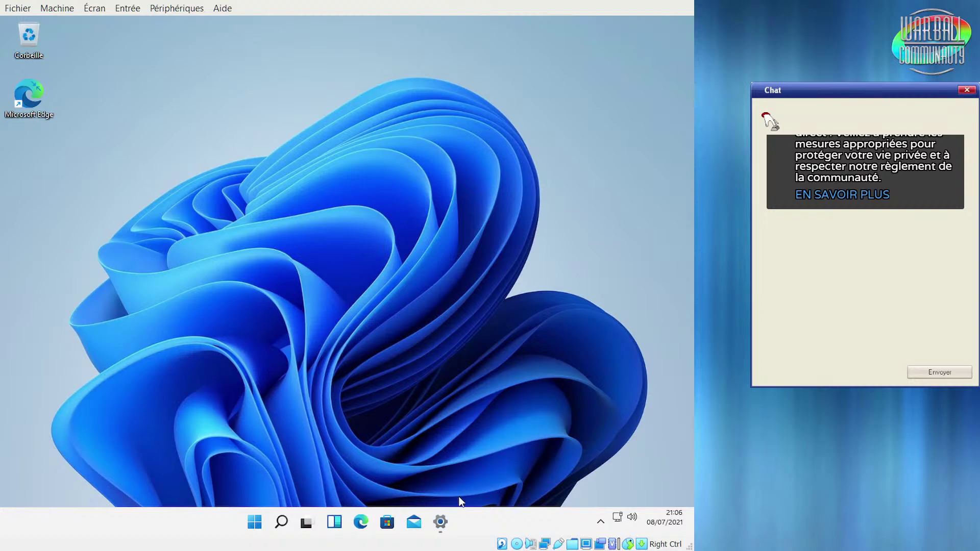
left_click(440, 521)
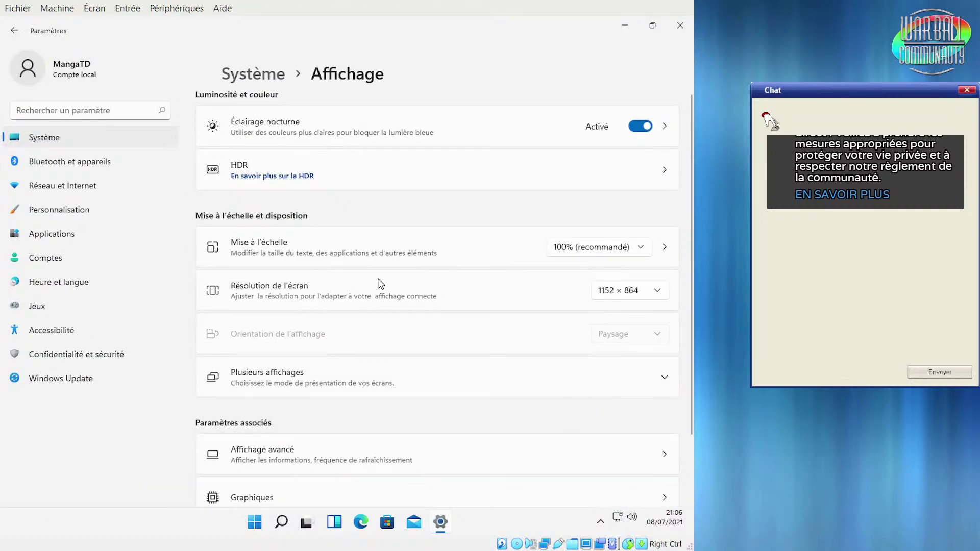
Browse Bluetooth et appareils, Appareils photo and Réseau et Internet, ending on Personnalisation
left_click(76, 163)
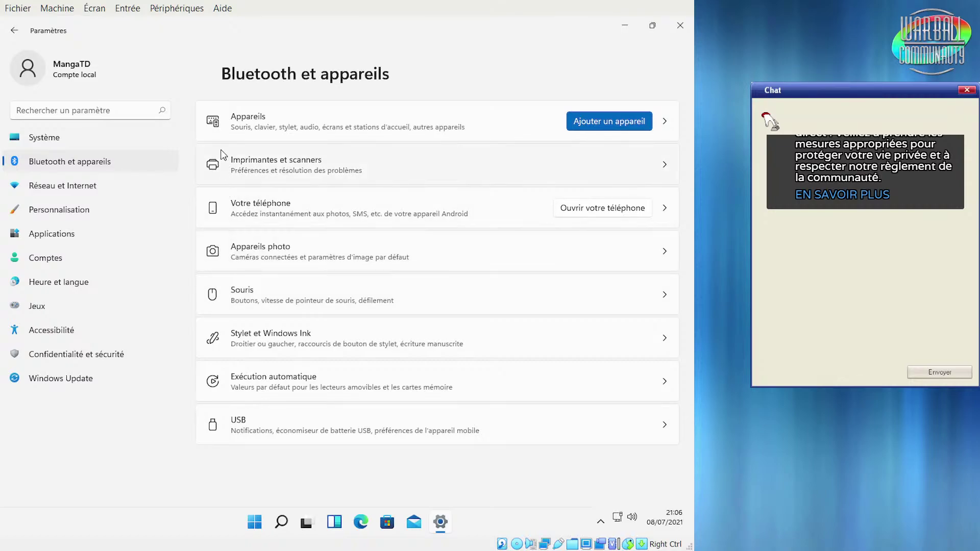
left_click(251, 256)
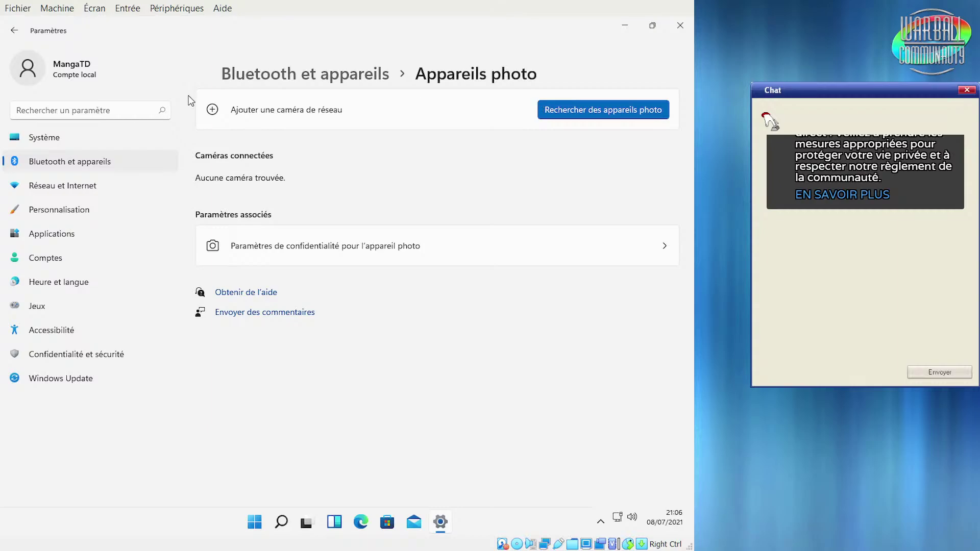
left_click(96, 187)
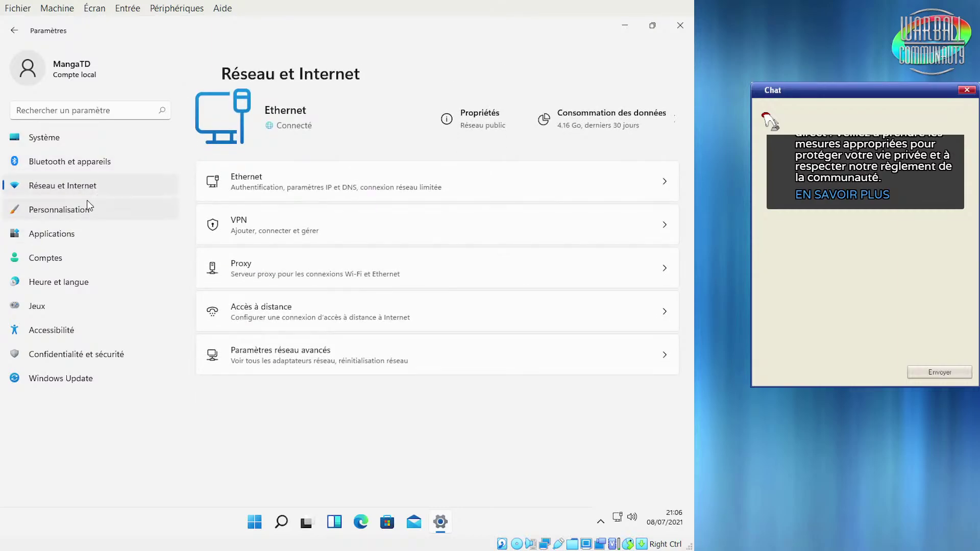
left_click(79, 212)
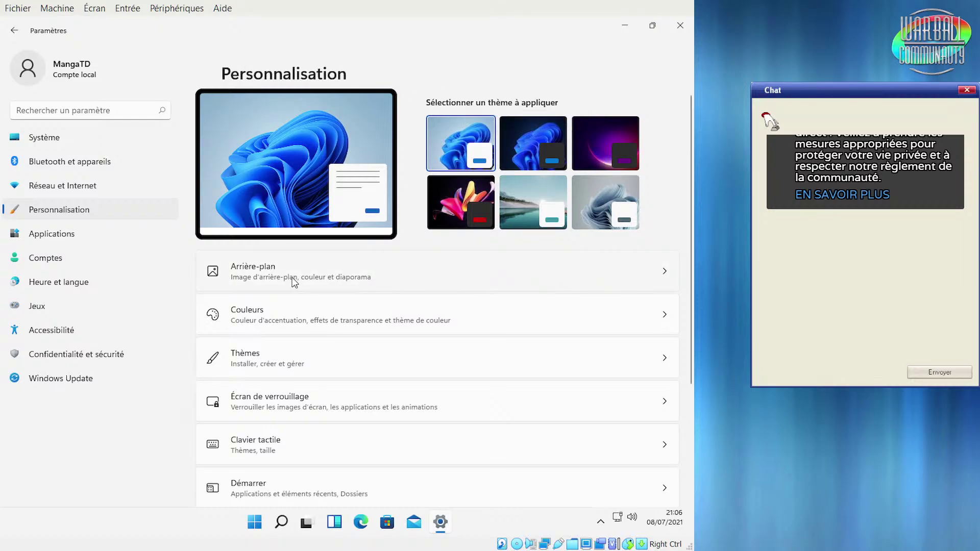
Apply the dark Windows theme, minimize Settings and dismiss the Sécurité Windows notification
left_click(544, 144)
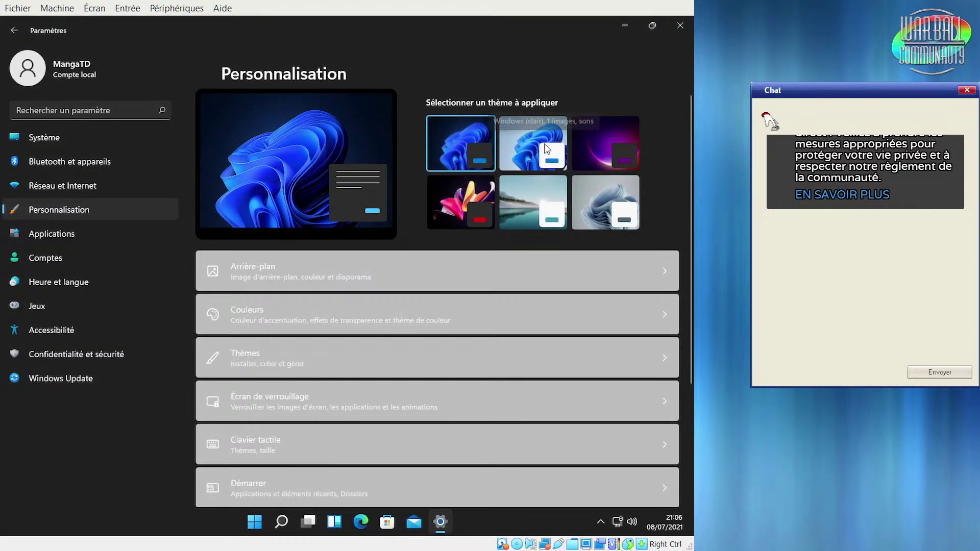
left_click(625, 26)
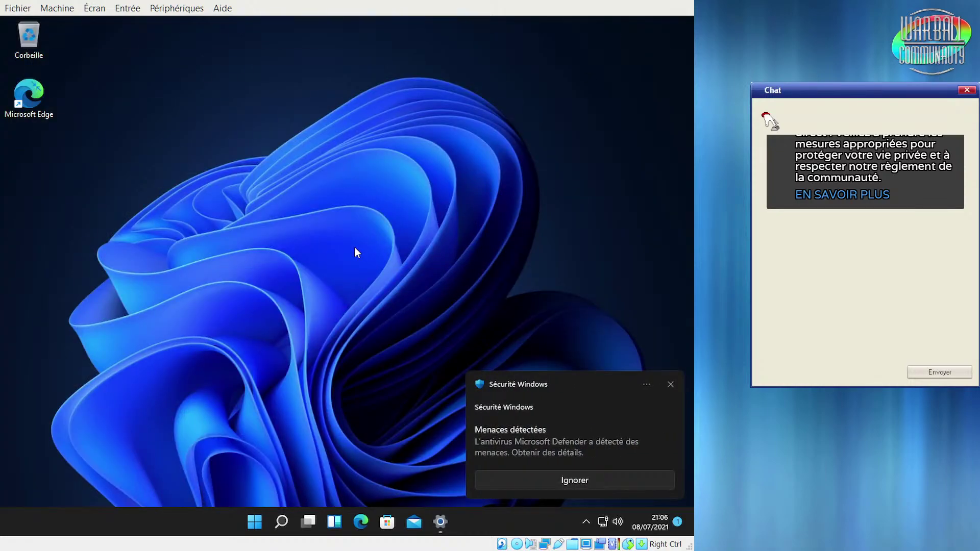
left_click(670, 385)
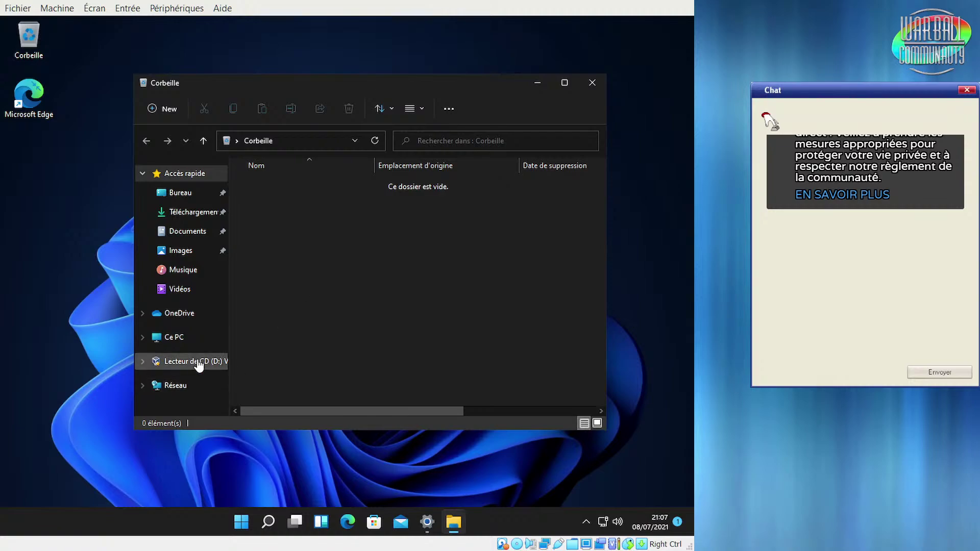
Show Ce PC's folders, drives and network locations in a maximized File Explorer
left_click(200, 335)
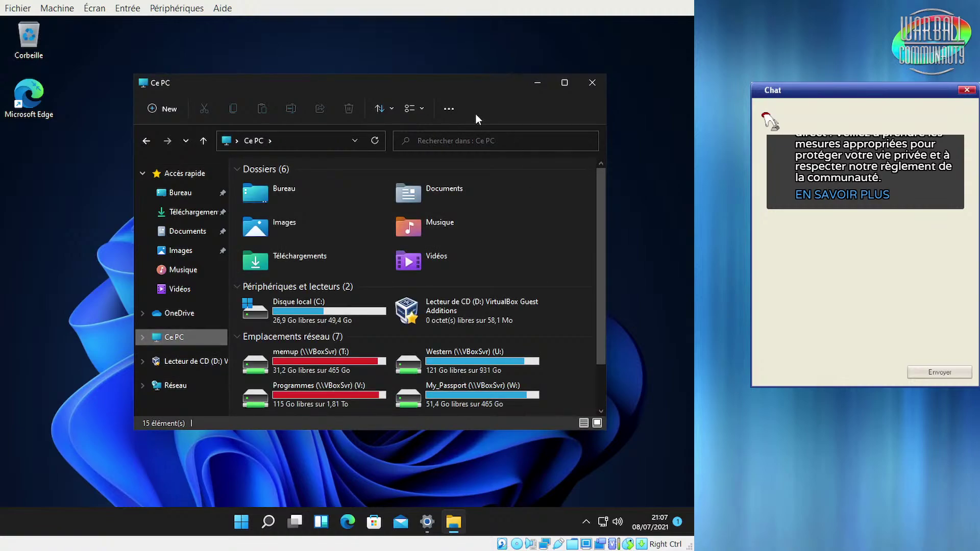
left_click_drag(475, 95, 447, 89)
scroll(573, 316, "down", 3)
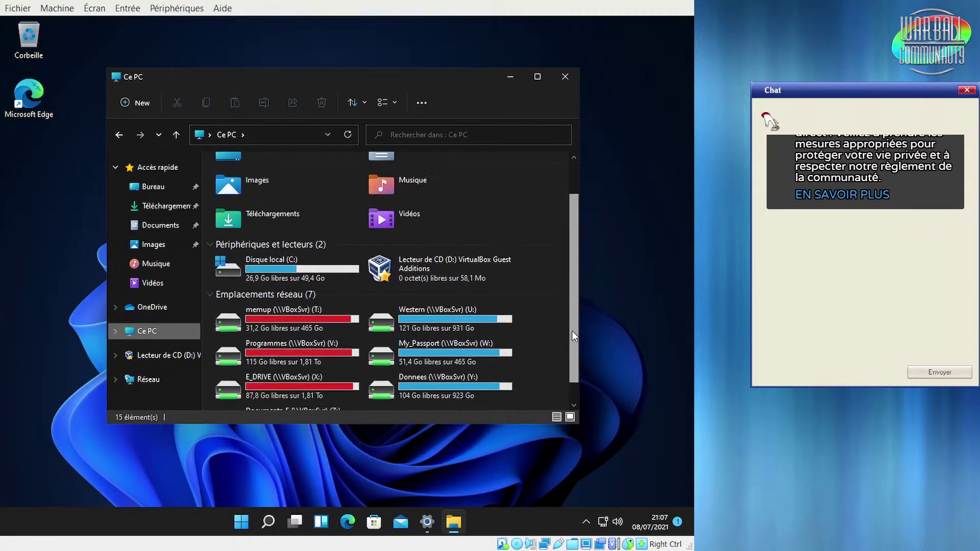
scroll(567, 330, "up", 1)
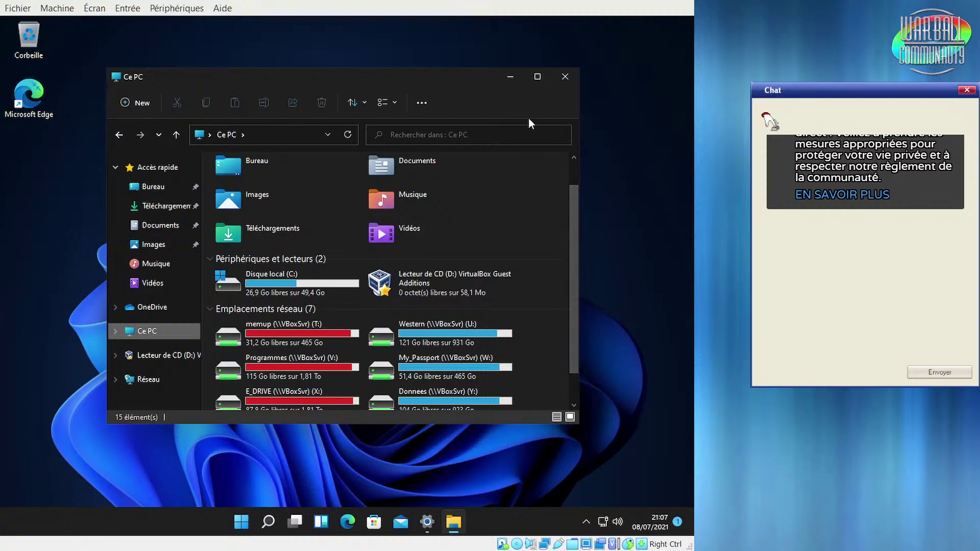
left_click(536, 76)
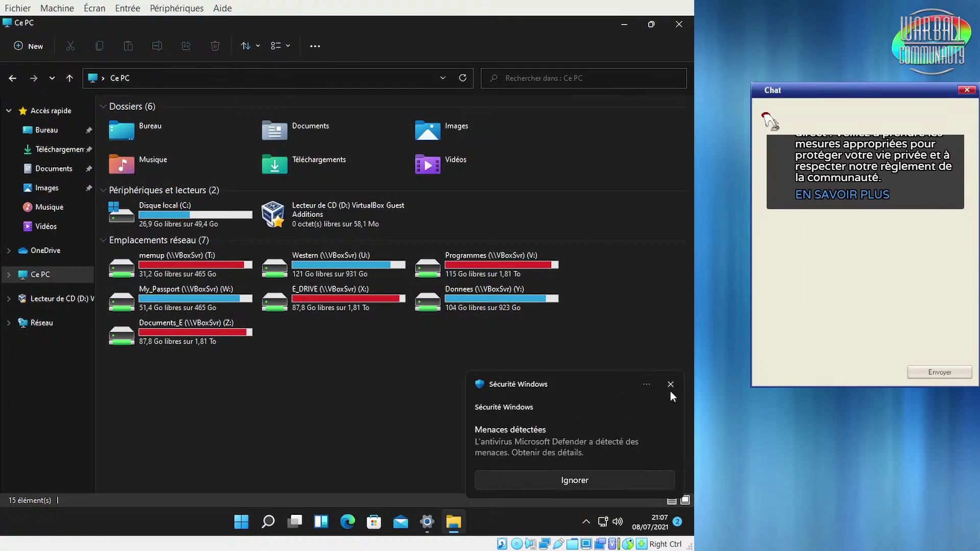
Dismiss the security notification and bring the Personnalisation settings back to the front
left_click(670, 382)
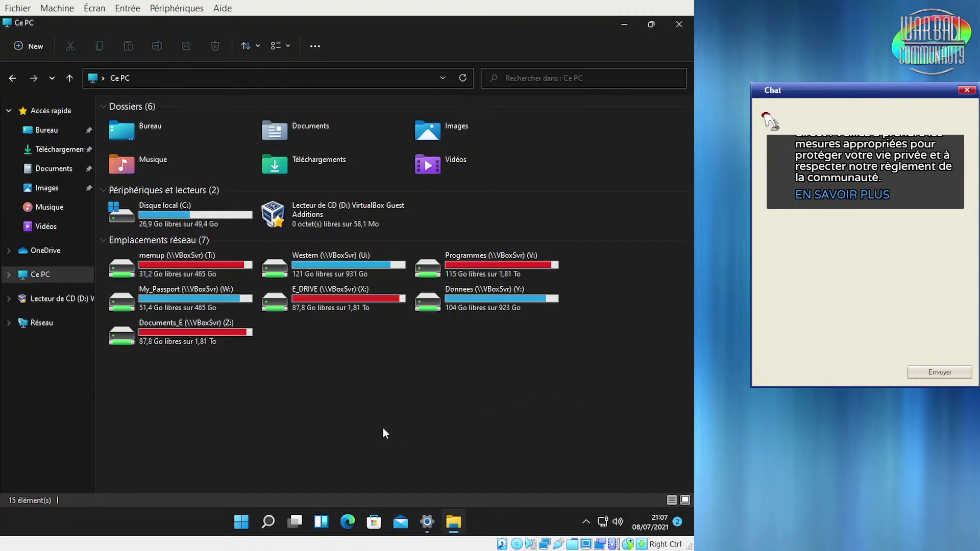
mouse_move(425, 523)
left_click(426, 521)
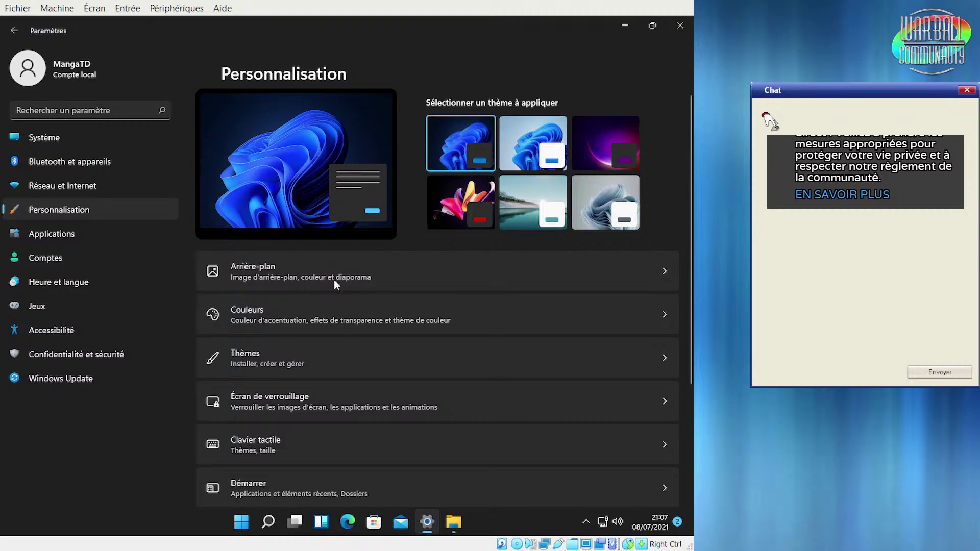
Apply the purple theme and check the new wallpaper behind Settings and File Explorer
left_click(620, 135)
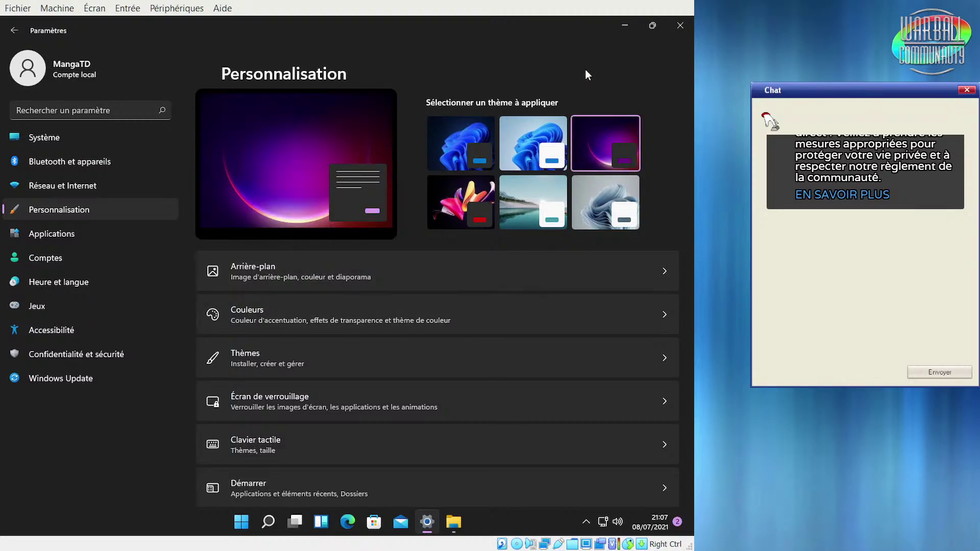
left_click(624, 27)
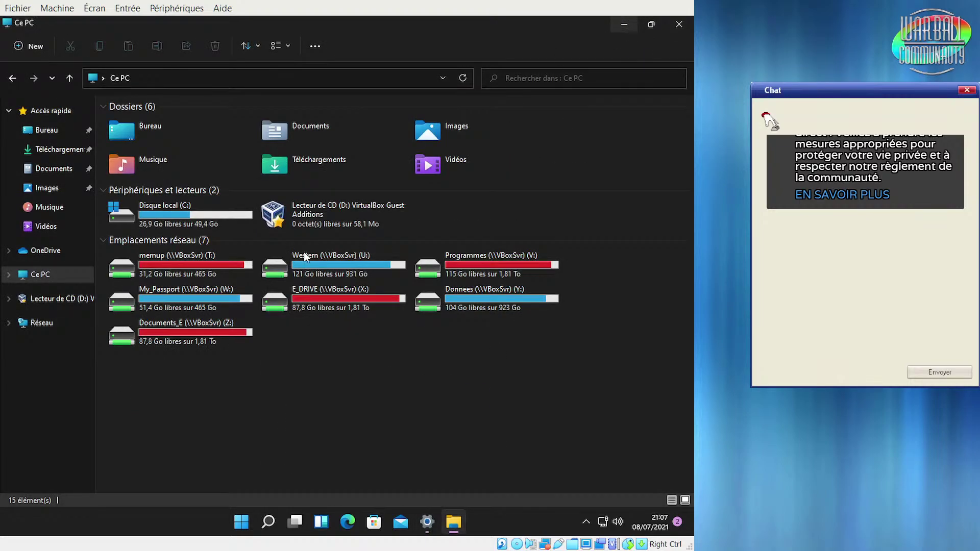
left_click(453, 524)
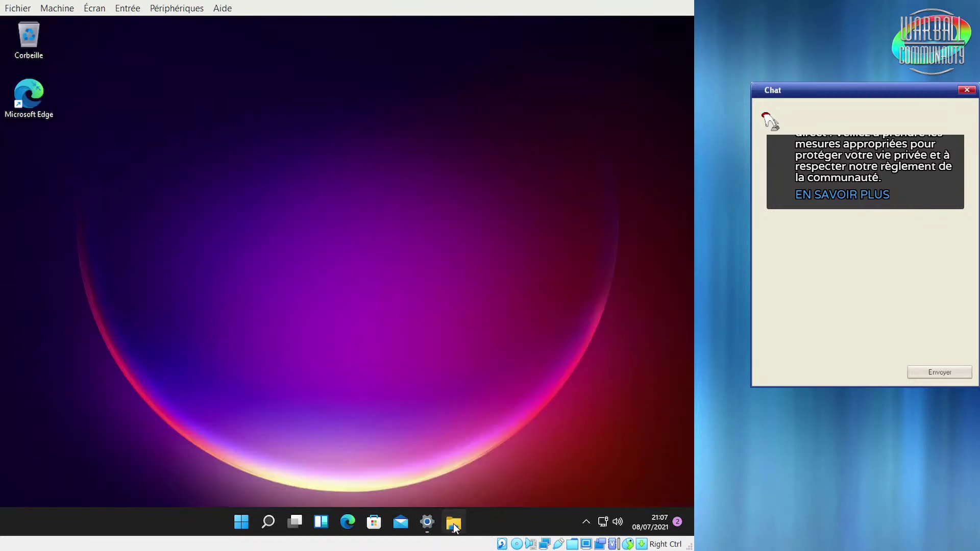
left_click(453, 523)
left_click(427, 522)
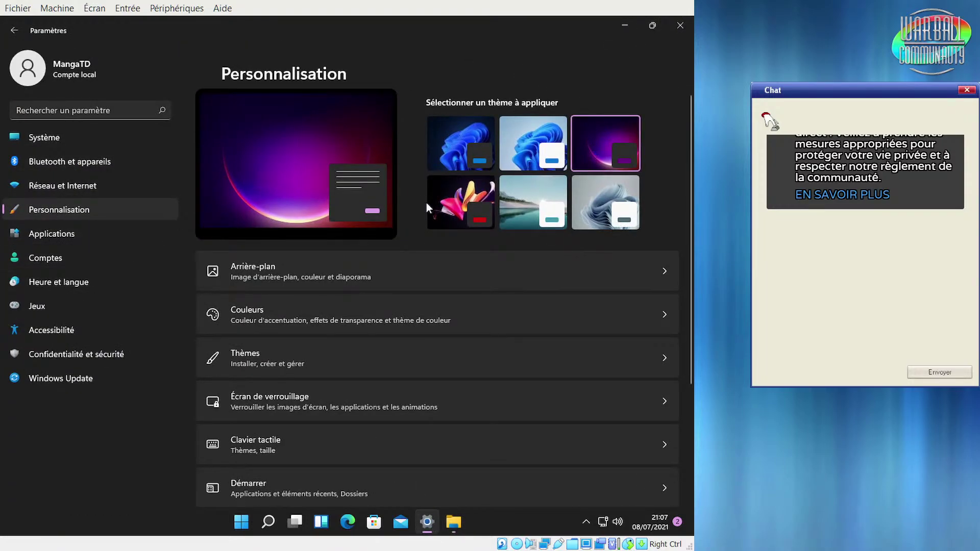
Apply the flower theme and view it on the bare desktop, dismissing the desktop context menu
left_click(457, 208)
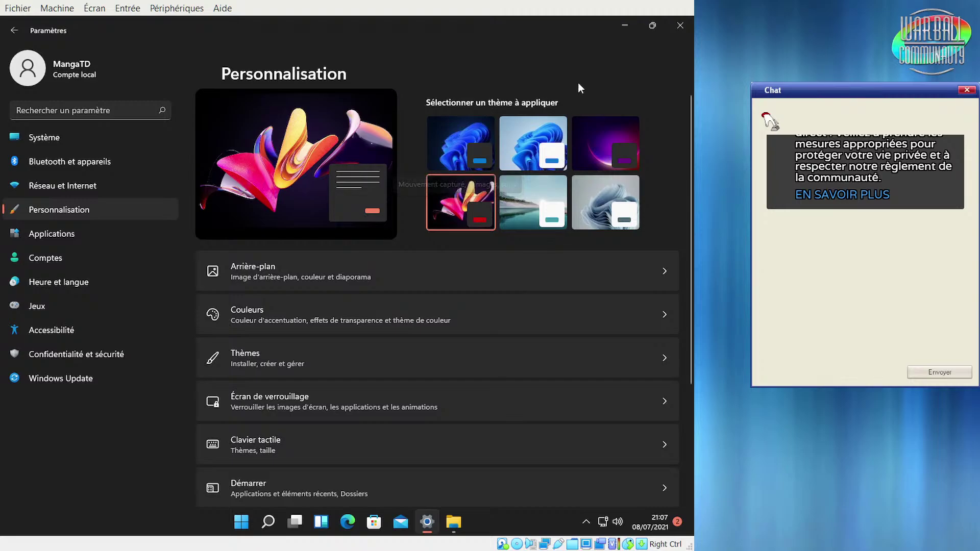
left_click(651, 26)
left_click(474, 47)
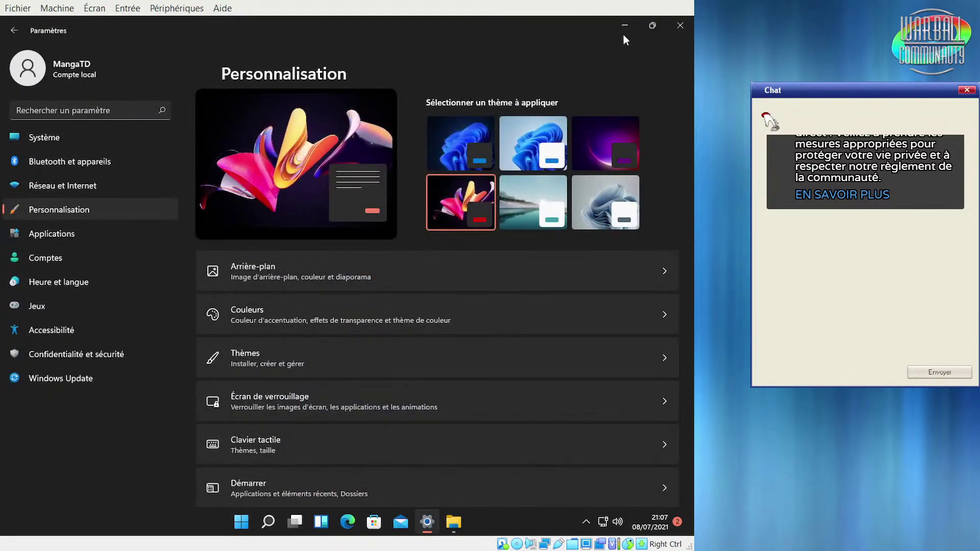
left_click(622, 29)
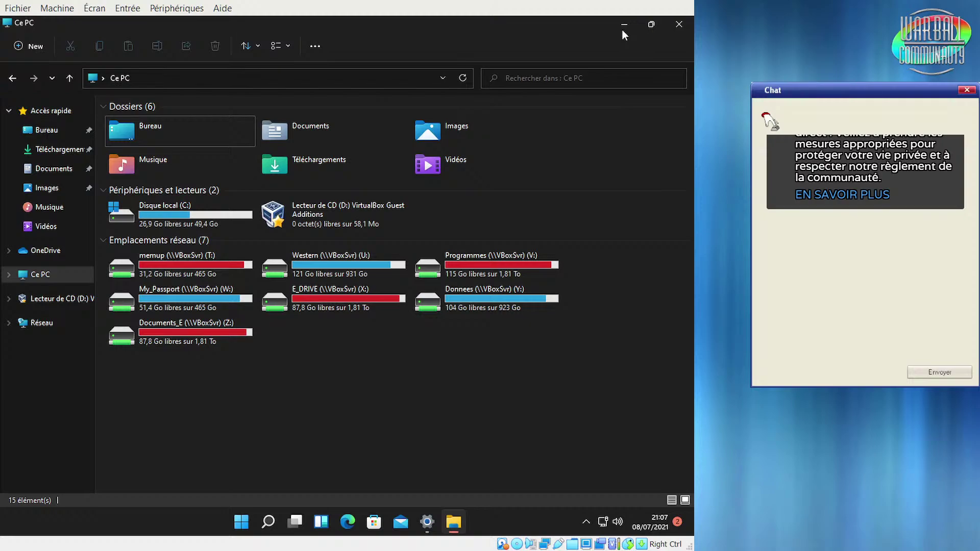
left_click(622, 24)
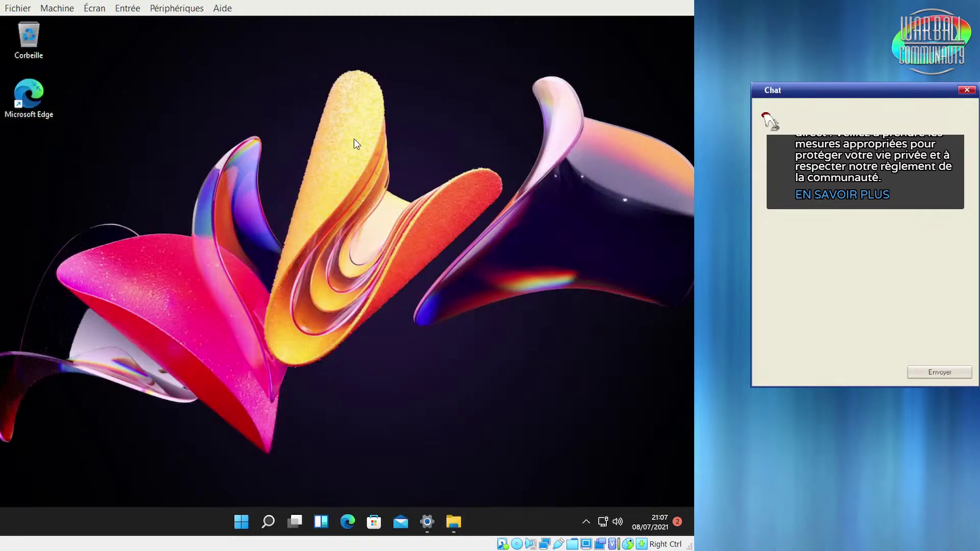
right_click(345, 138)
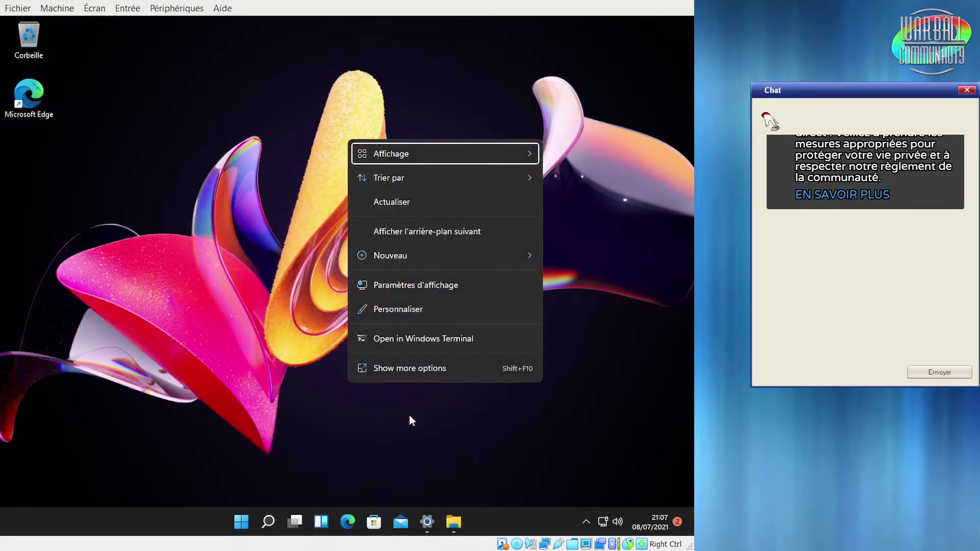
left_click(231, 286)
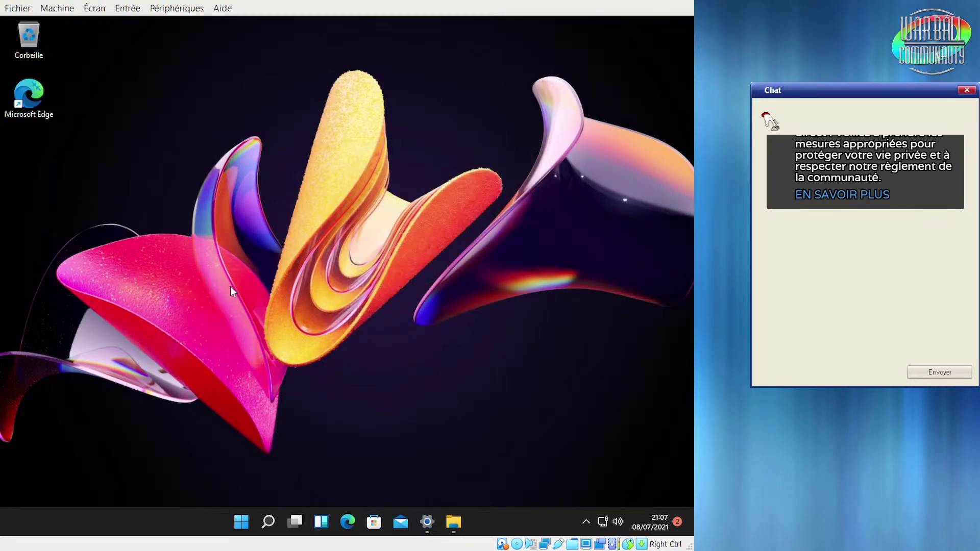
Try the light lake theme, then the colourful flower dark theme, and view the wallpaper
left_click(428, 524)
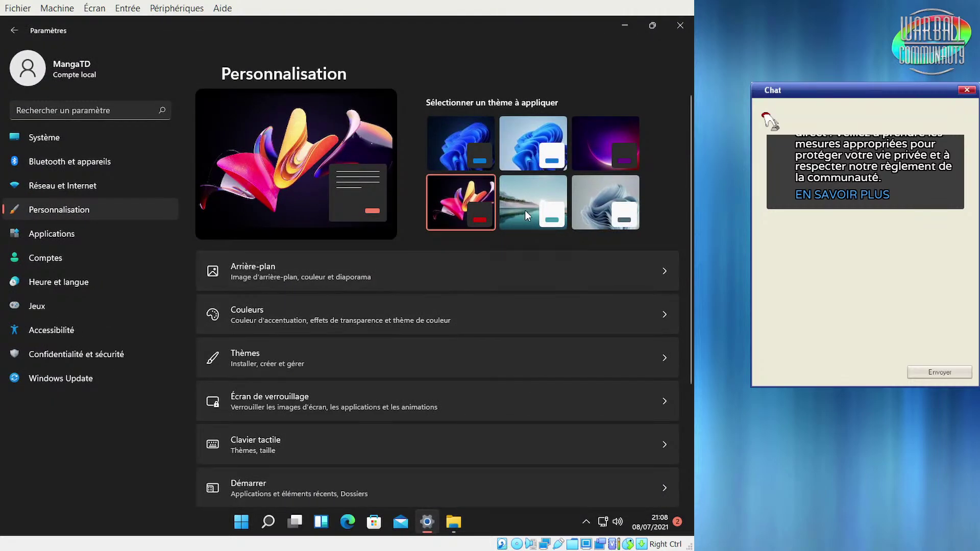
left_click(524, 210)
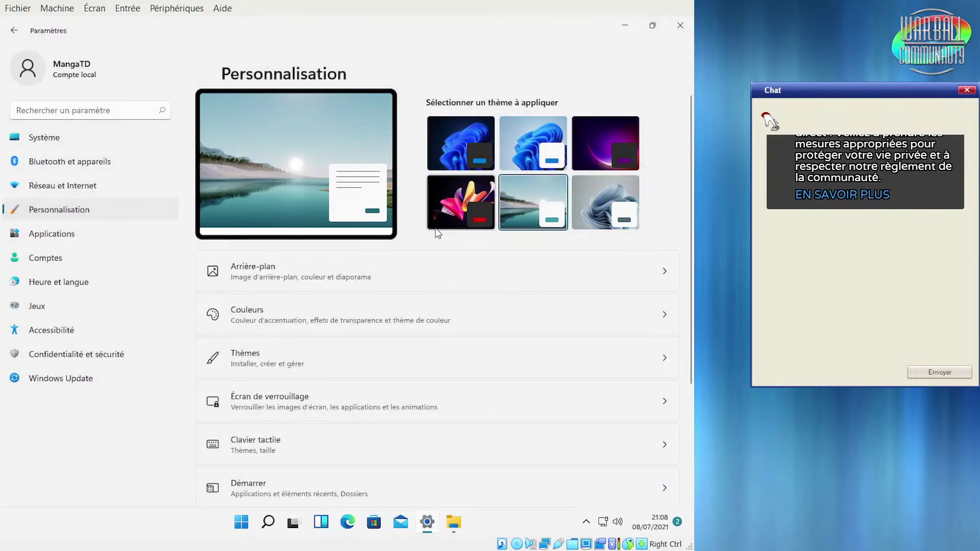
left_click(434, 205)
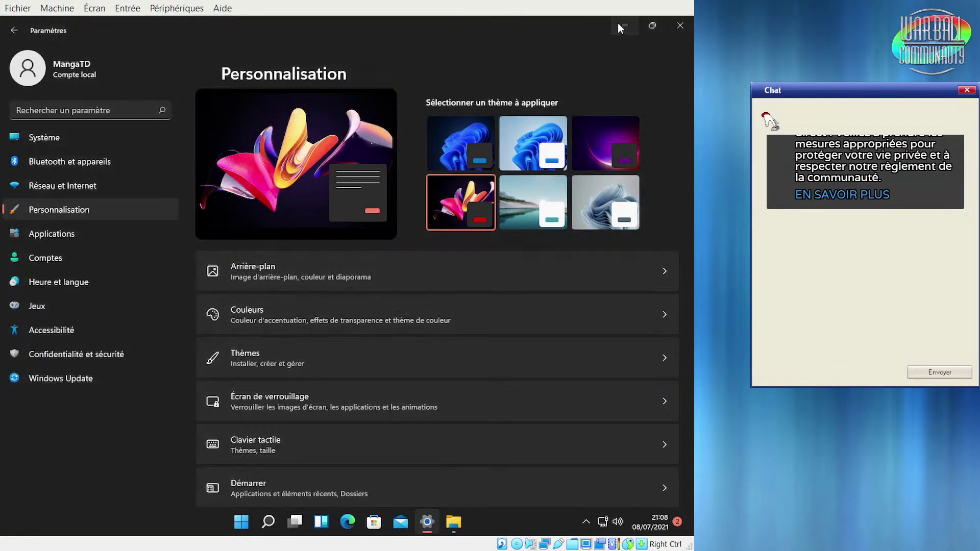
left_click(620, 26)
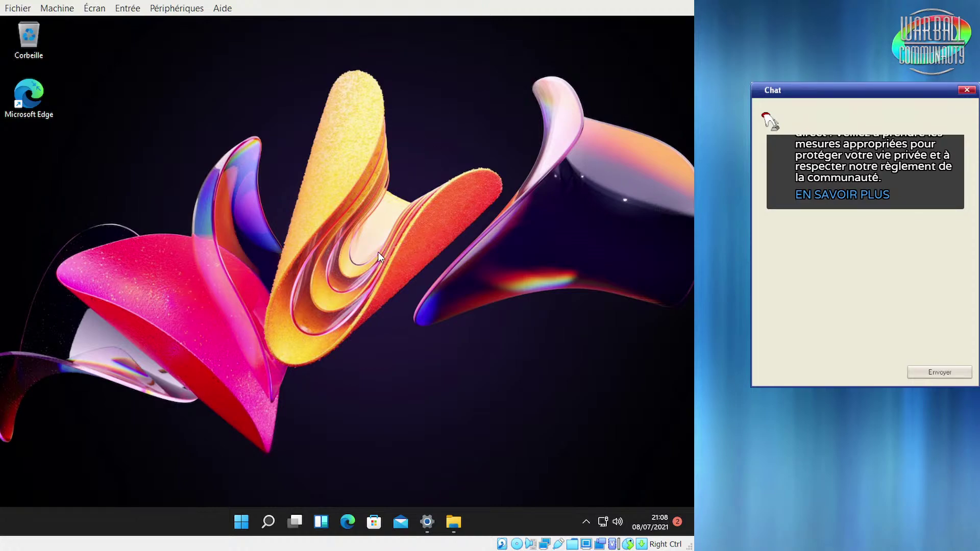
Apply the Lever de soleil lake theme and put Settings away to show the desktop
left_click(427, 523)
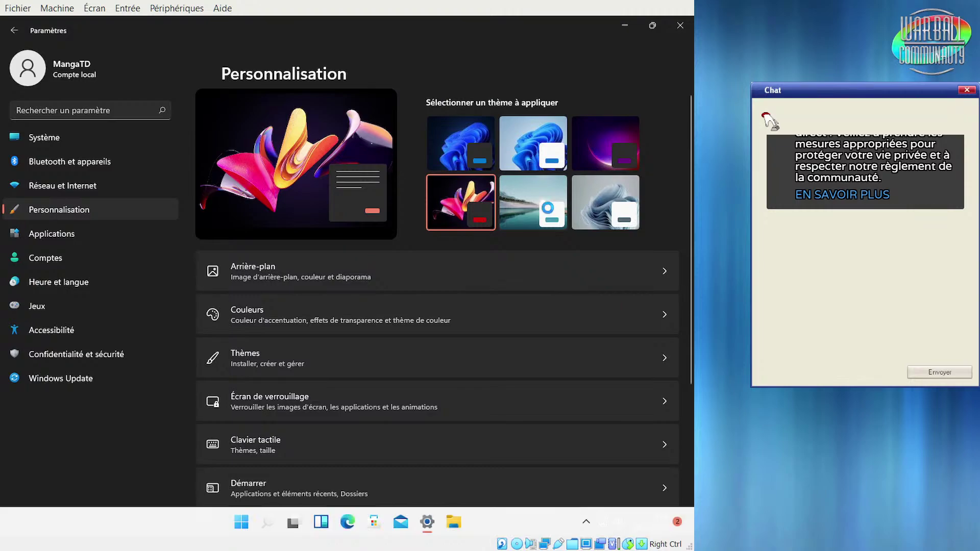
left_click(547, 207)
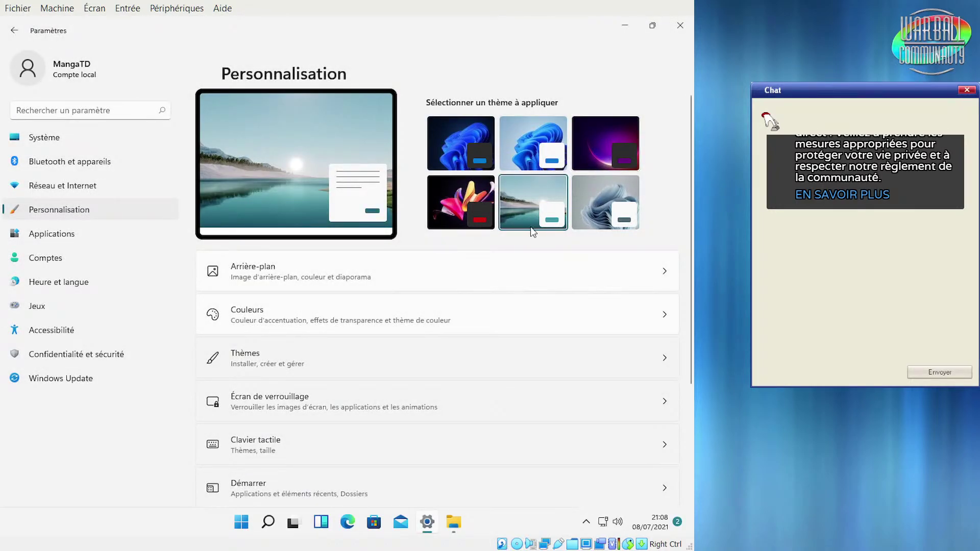
left_click(652, 25)
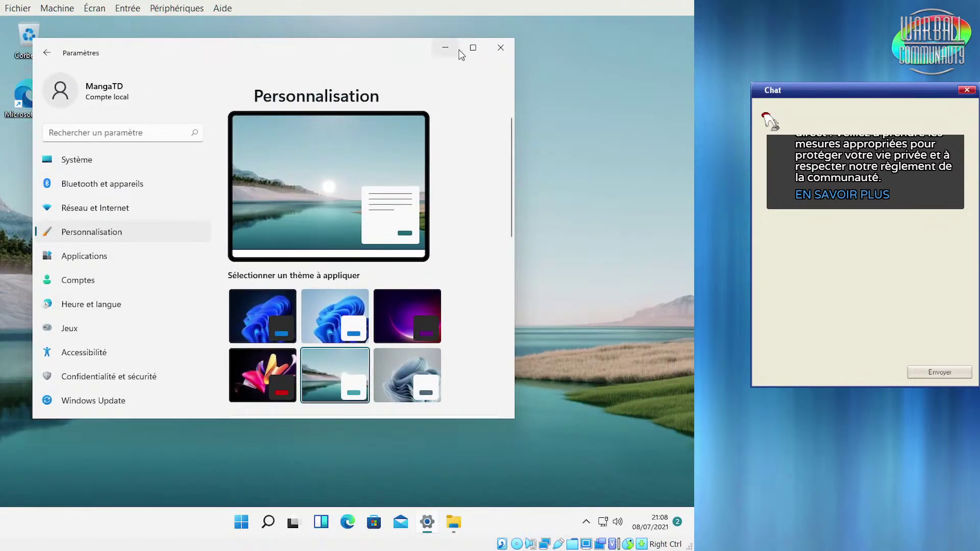
left_click(470, 53)
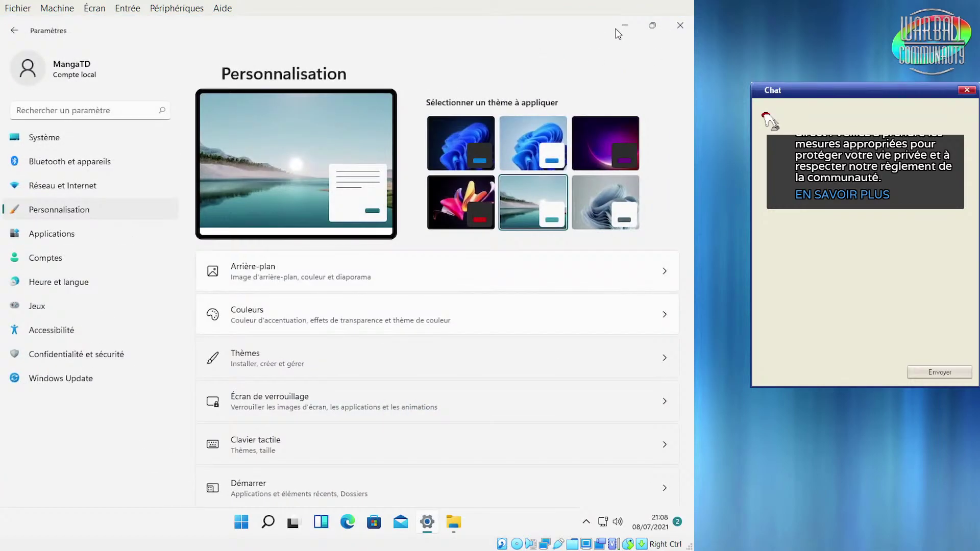
left_click(620, 26)
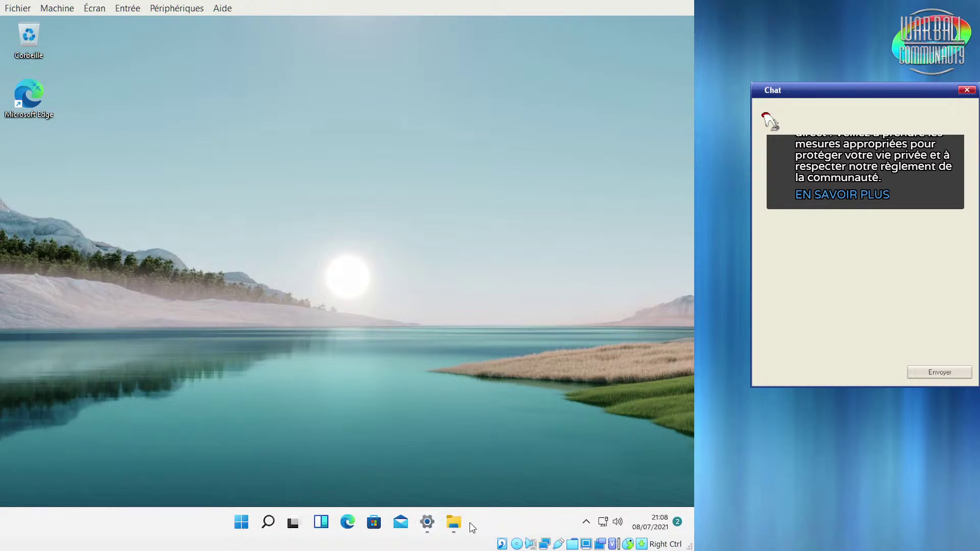
left_click(455, 526)
left_click(453, 525)
right_click(229, 319)
left_click(336, 375)
left_click(239, 526)
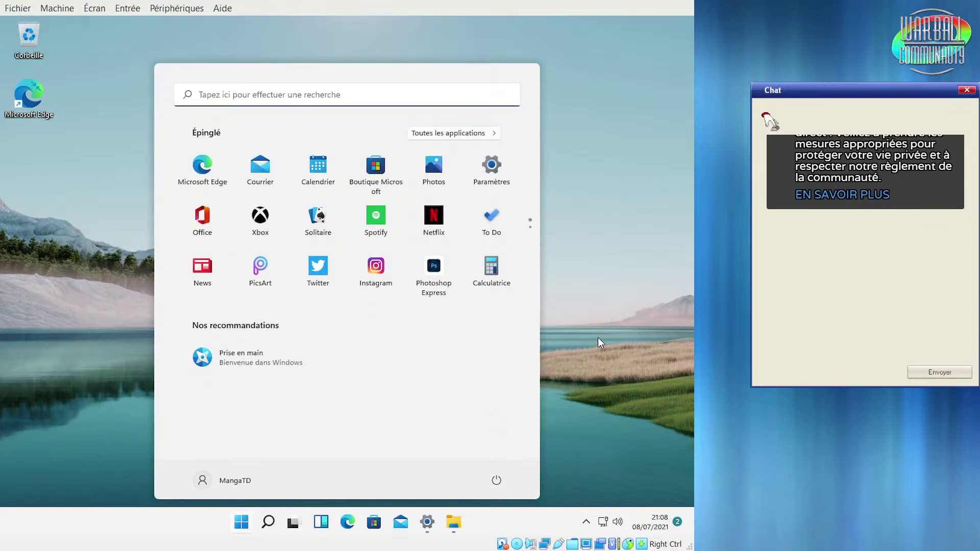
left_click(635, 316)
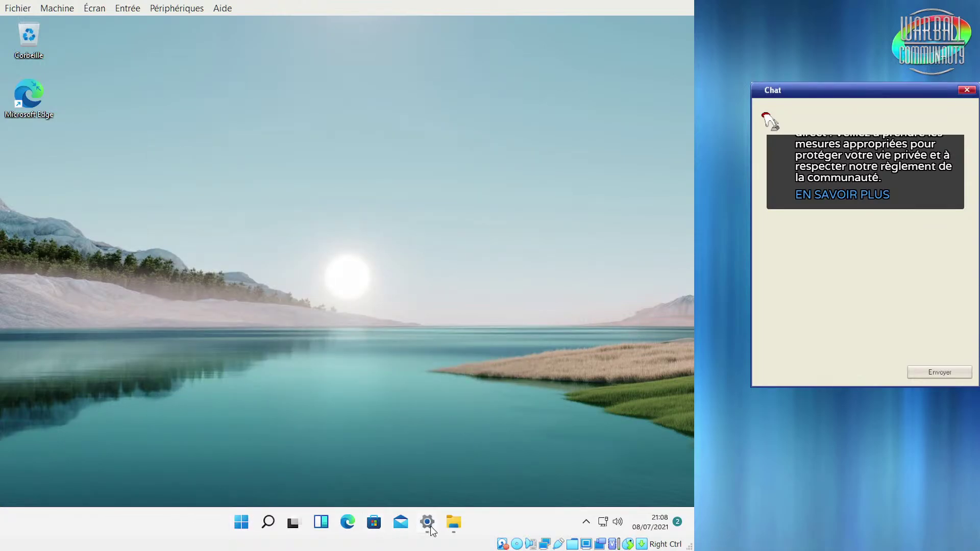
Try the light blue flower theme, check the wallpaper, then scroll through Personnalisation
left_click(429, 529)
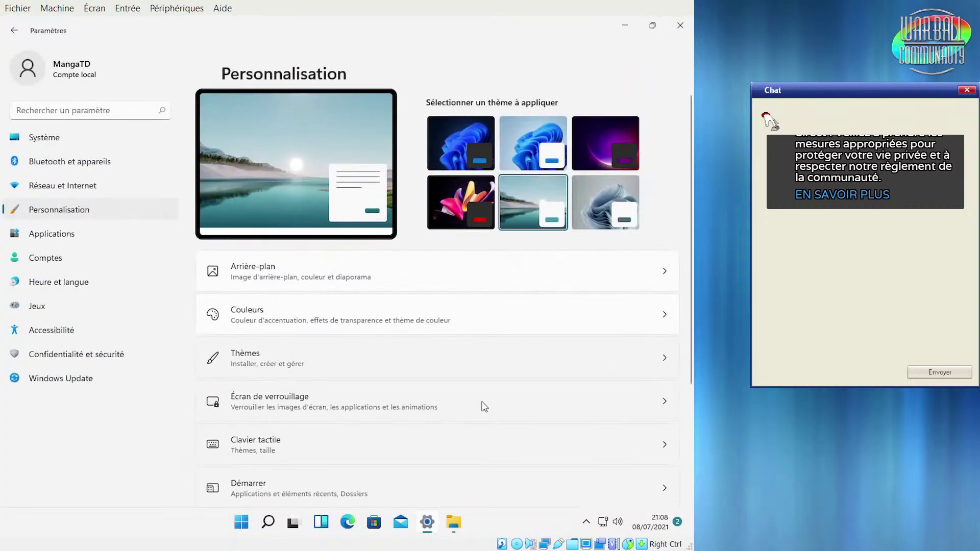
left_click(604, 190)
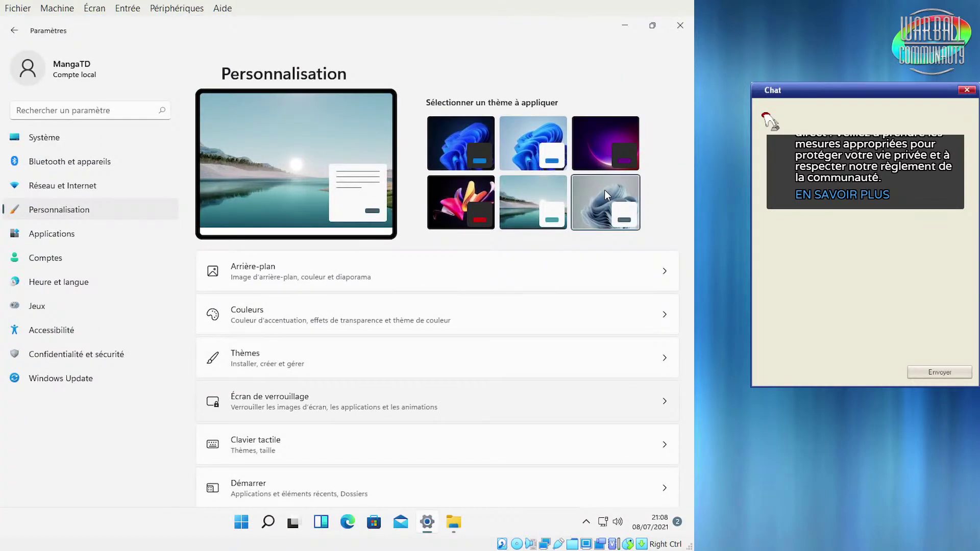
left_click(627, 25)
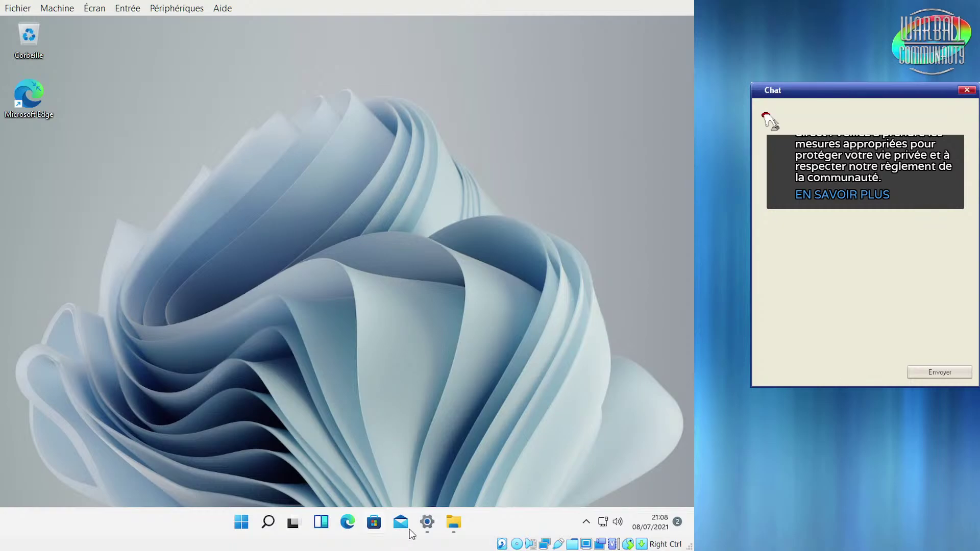
left_click(427, 523)
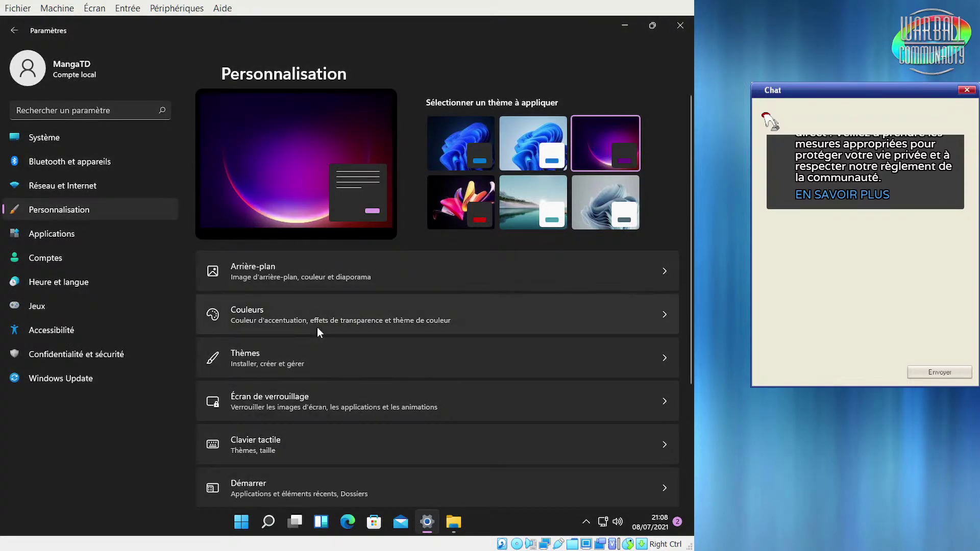
scroll(402, 350, "down", 3)
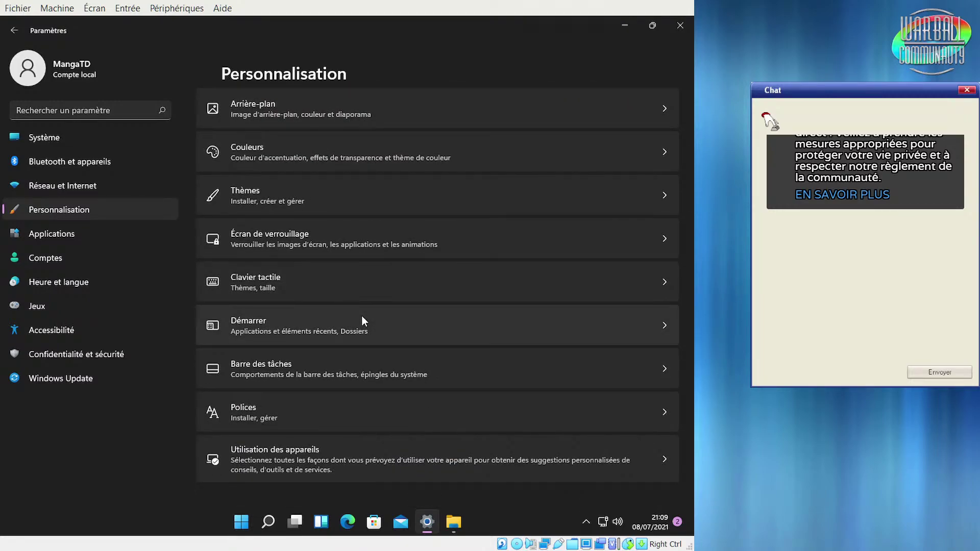
scroll(361, 315, "up", 3)
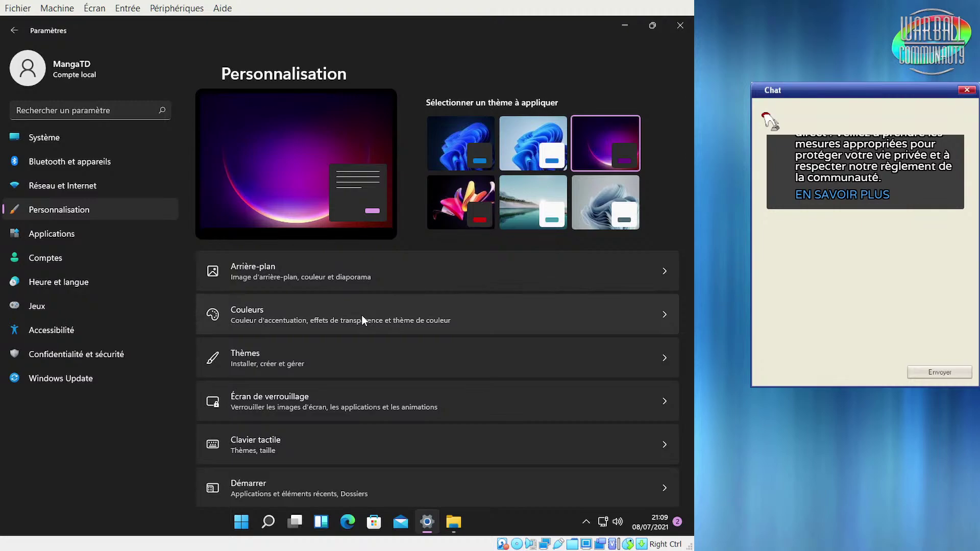
Open the Arrière-plan page and keep the background type set to Diaporama
left_click(351, 274)
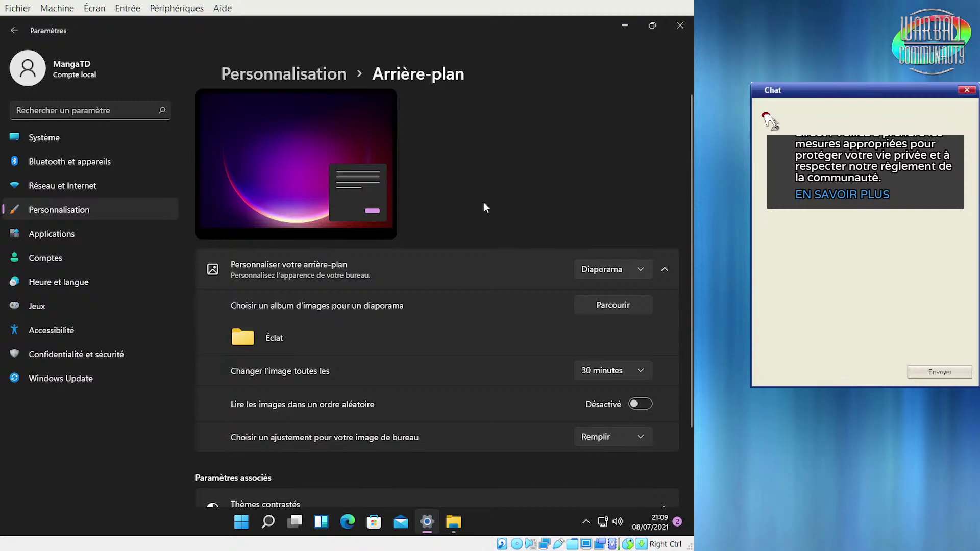
scroll(518, 135, "down", 1)
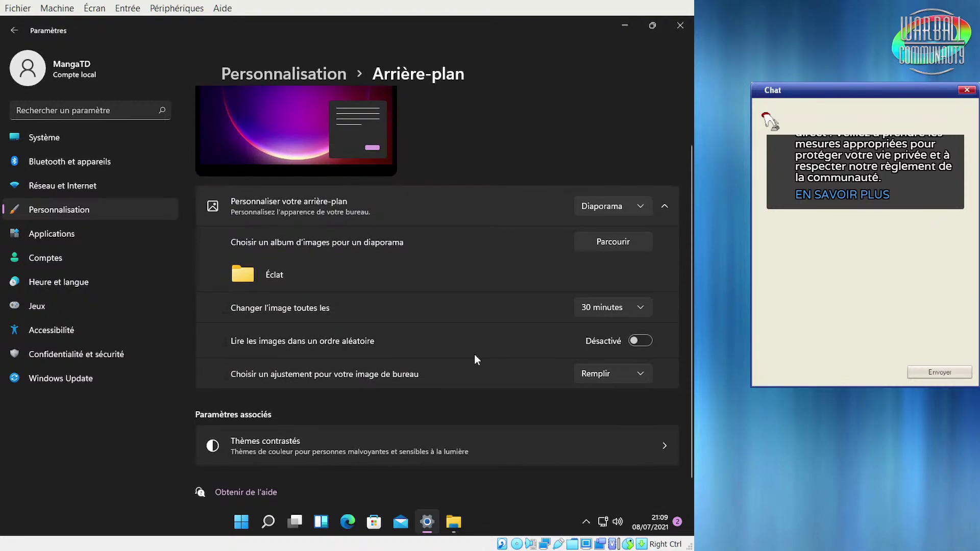
left_click(617, 206)
left_click(618, 206)
Browse to Images enregistrées as a slideshow folder, then cancel, leaving the Éclat album
left_click(617, 246)
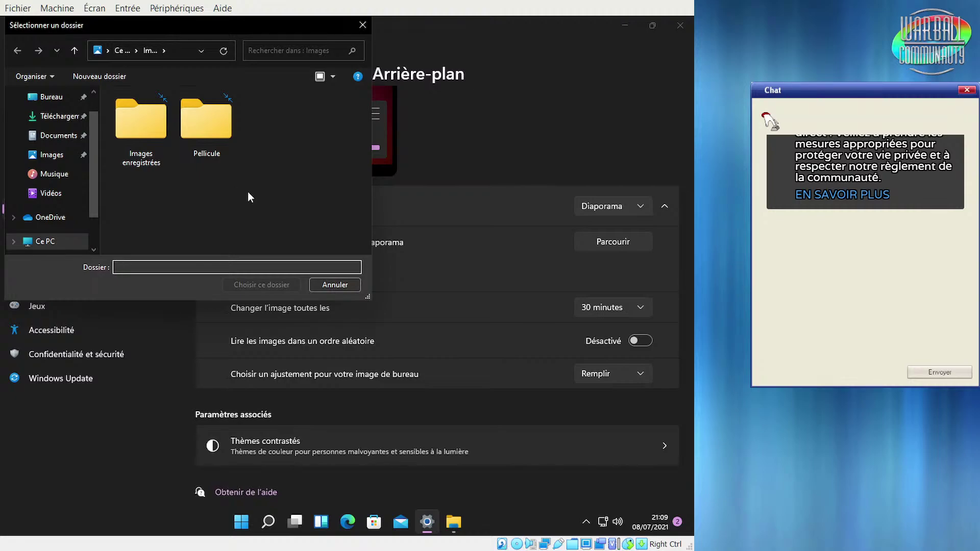
left_click(144, 121)
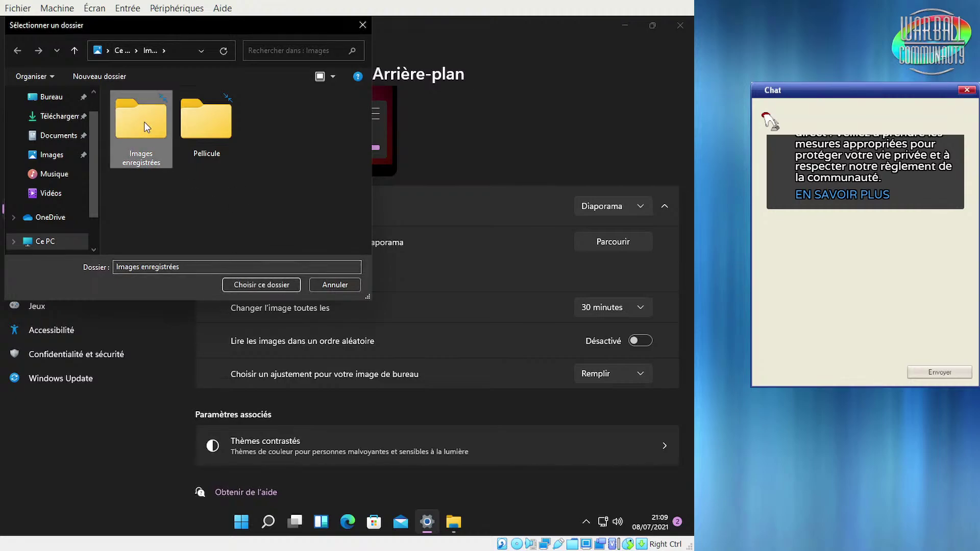
double_click(256, 29)
double_click(256, 26)
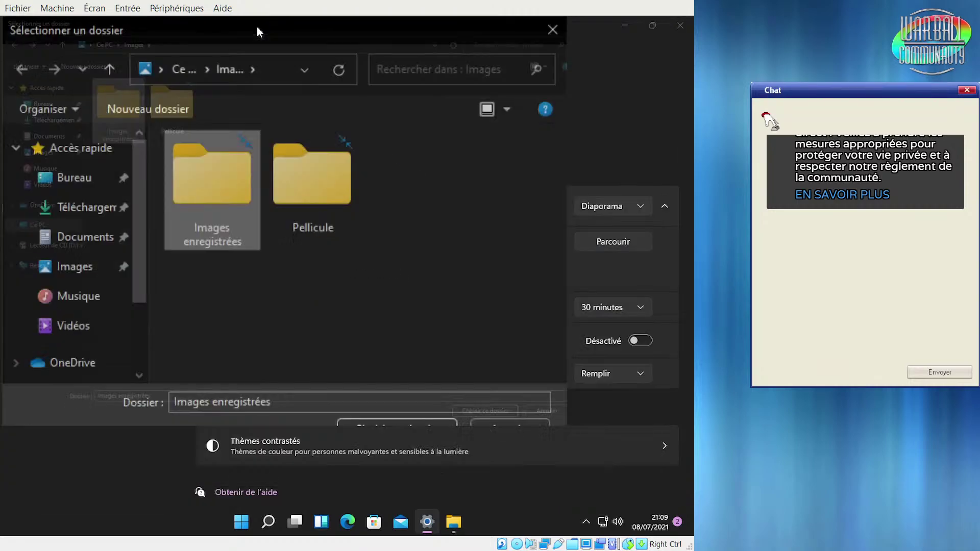
left_click(332, 285)
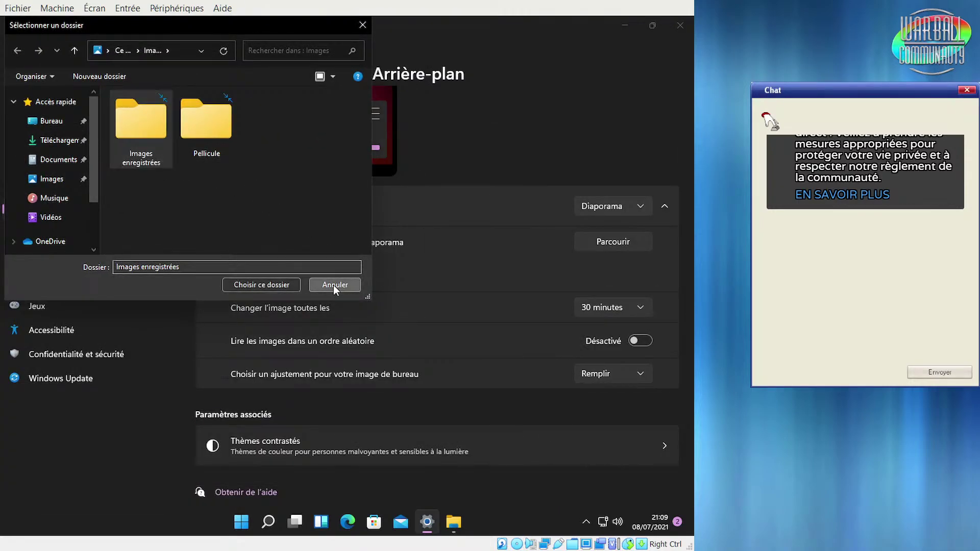
left_click(592, 206)
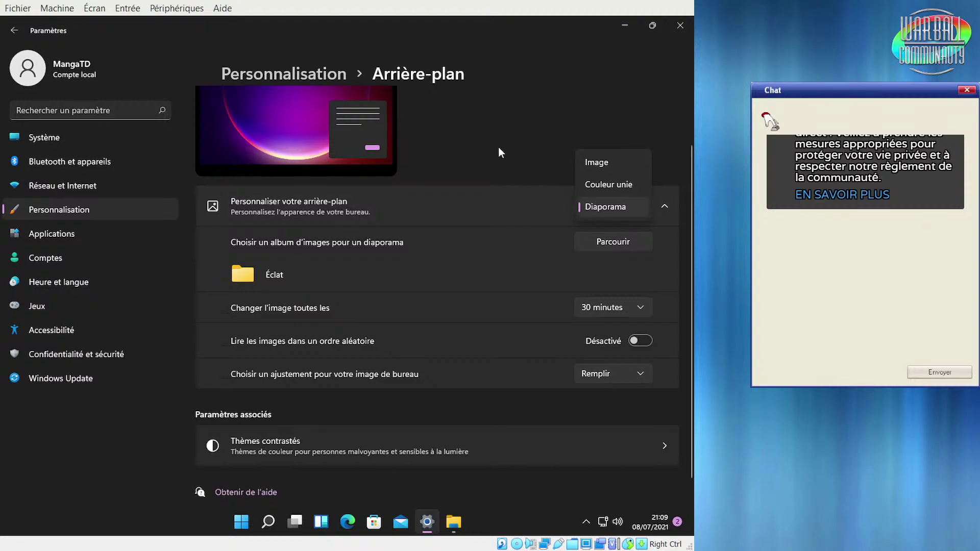
left_click(484, 153)
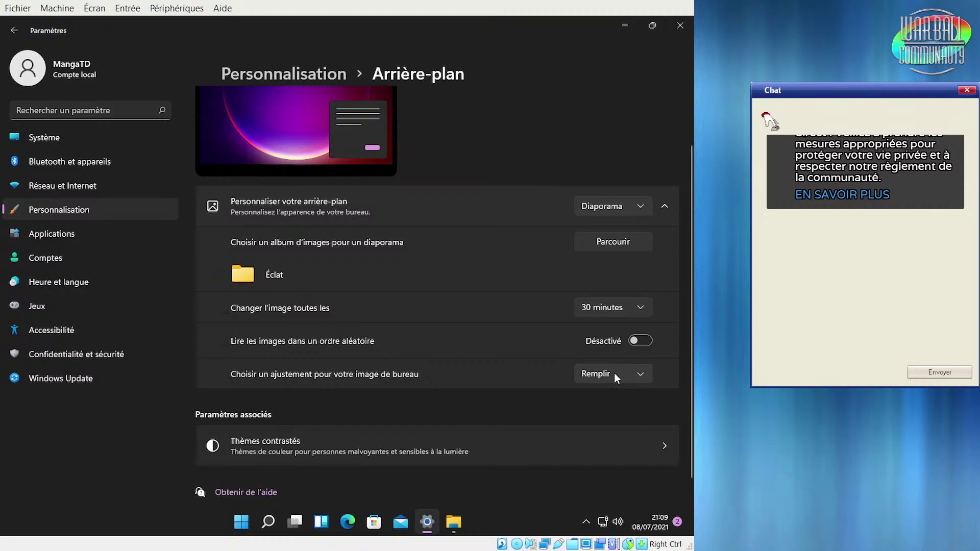
scroll(587, 385, "down", 1)
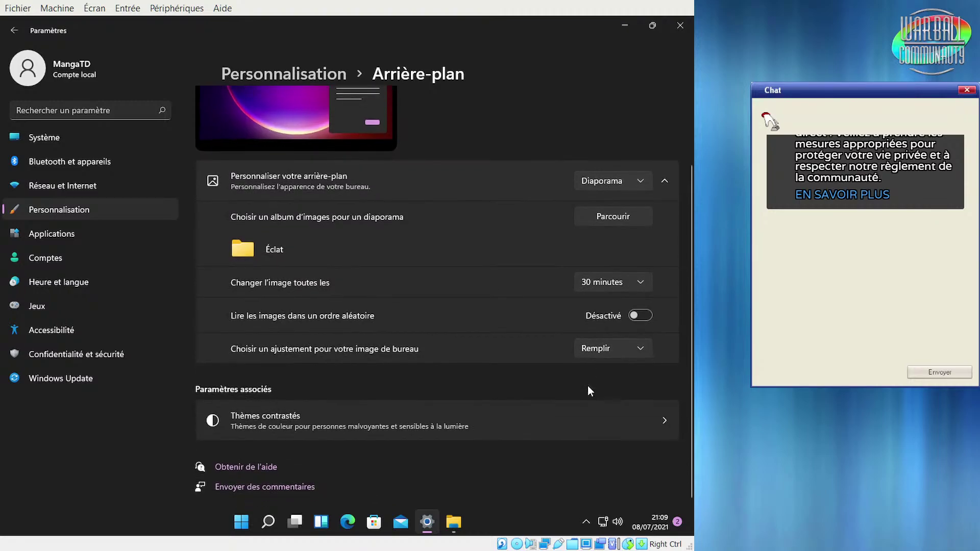
Follow the Thèmes contrastés link to the Accessibilité contrast themes page
left_click(516, 431)
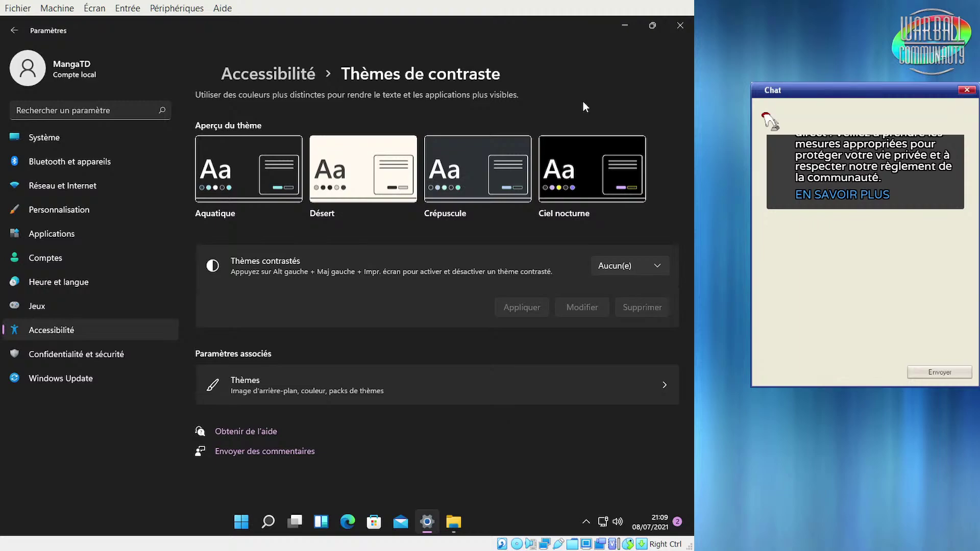
mouse_move(654, 26)
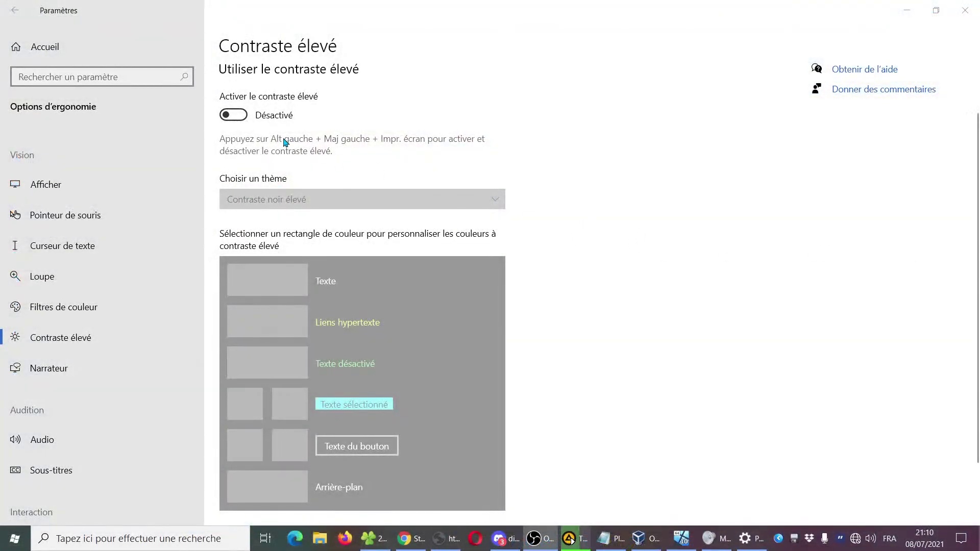
Turn high contrast on and select the Contraste élevé n°1 theme
left_click(233, 115)
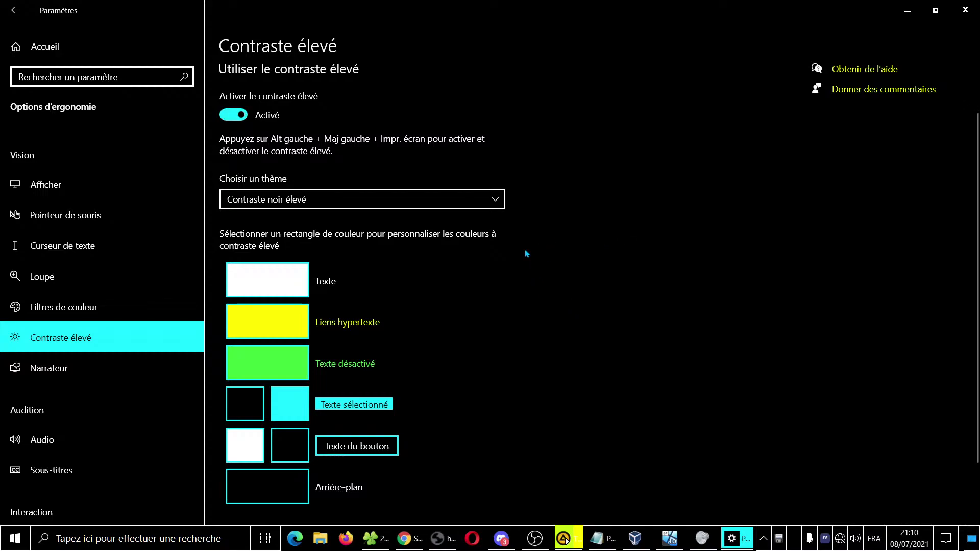
left_click(451, 203)
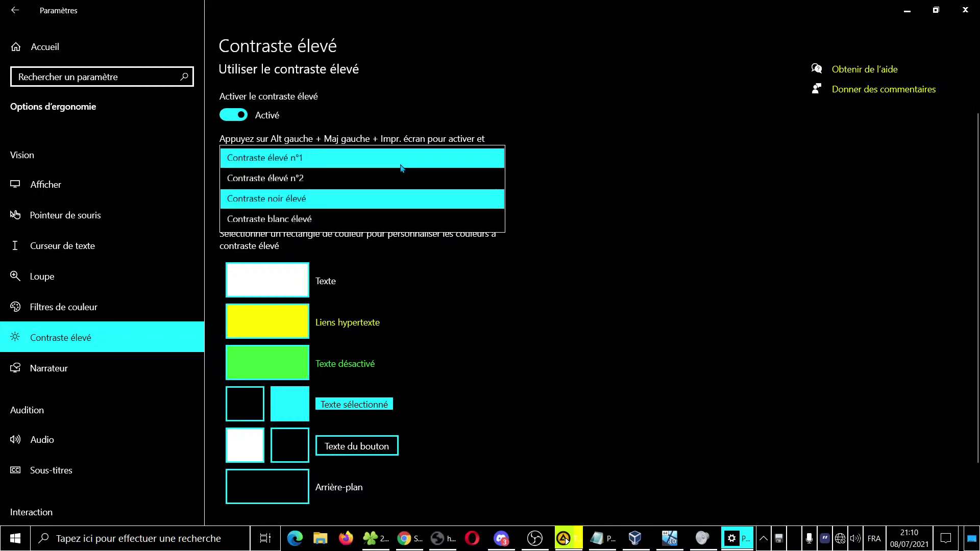
left_click(371, 163)
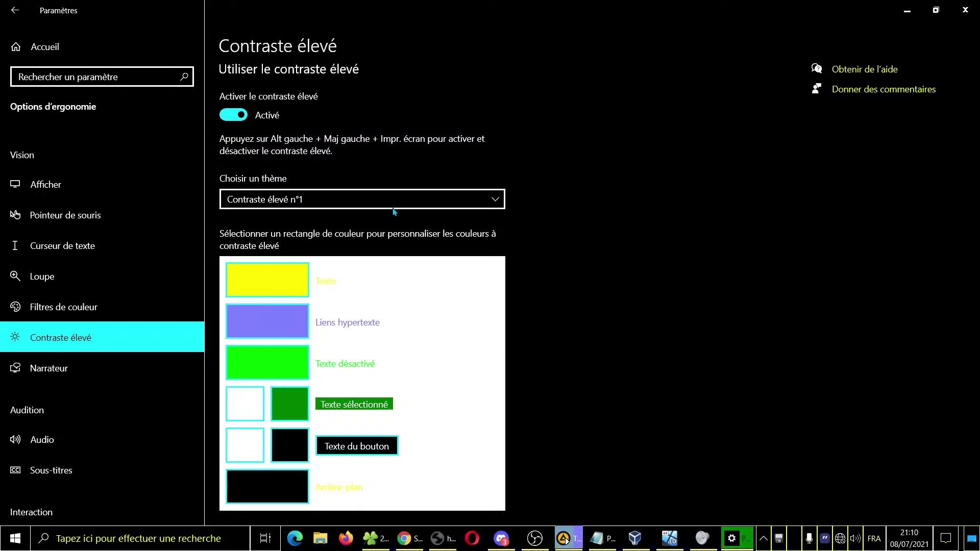
left_click(396, 208)
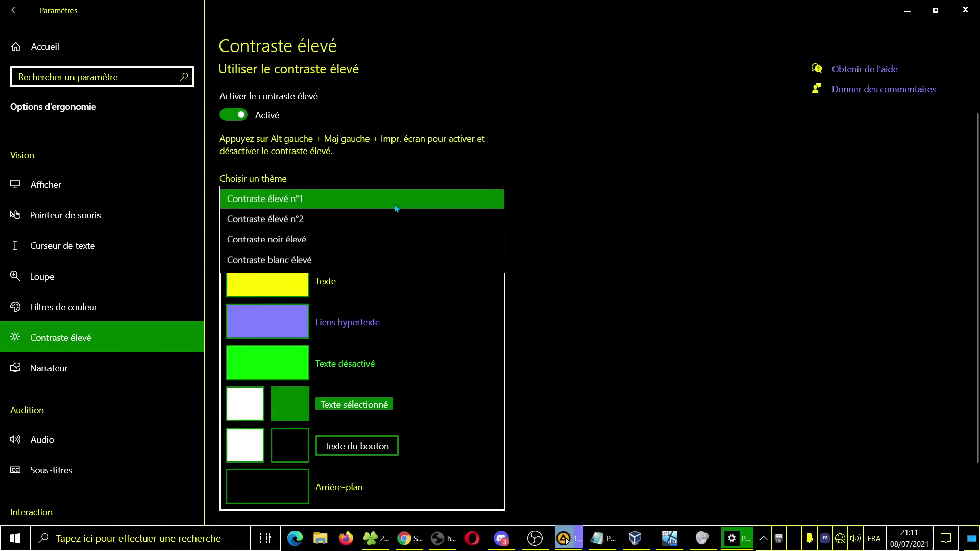
left_click(392, 200)
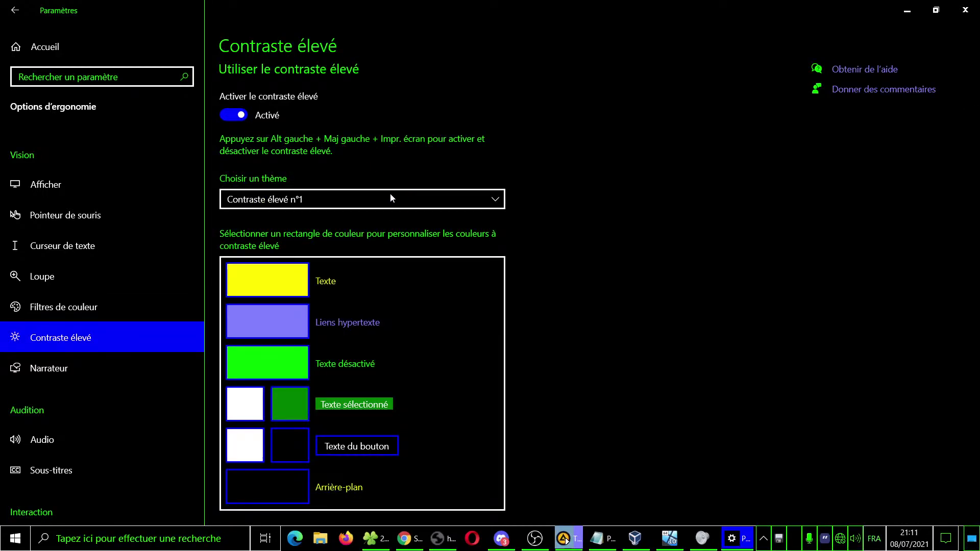
Try Contraste élevé n°2, Contraste blanc élevé and Contraste noir élevé, then turn high contrast off
left_click(390, 198)
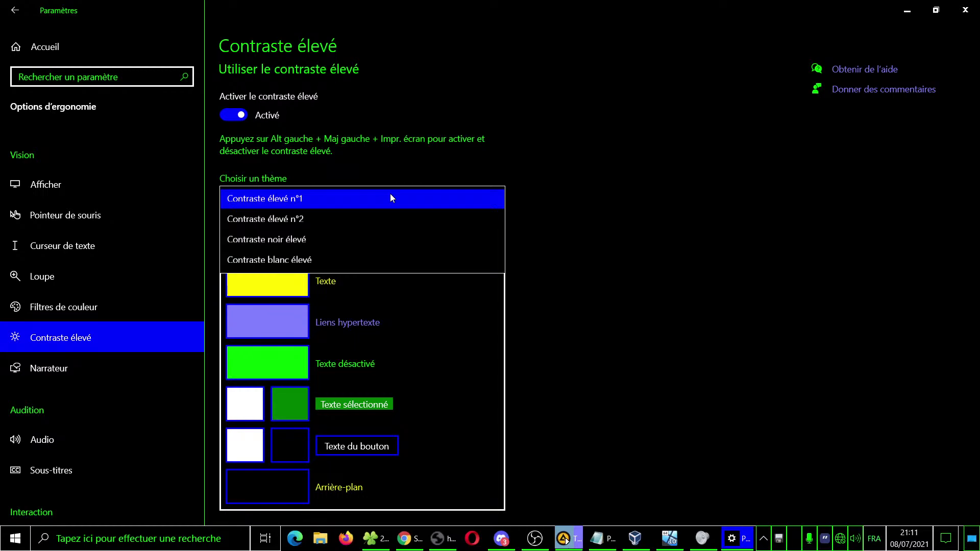
key("Down")
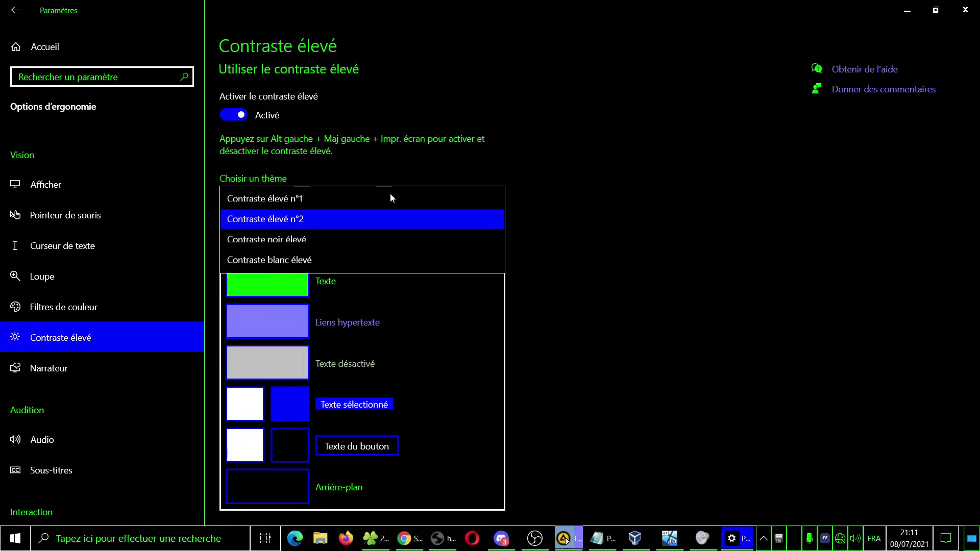
key("Down")
key("Down")
key("Return")
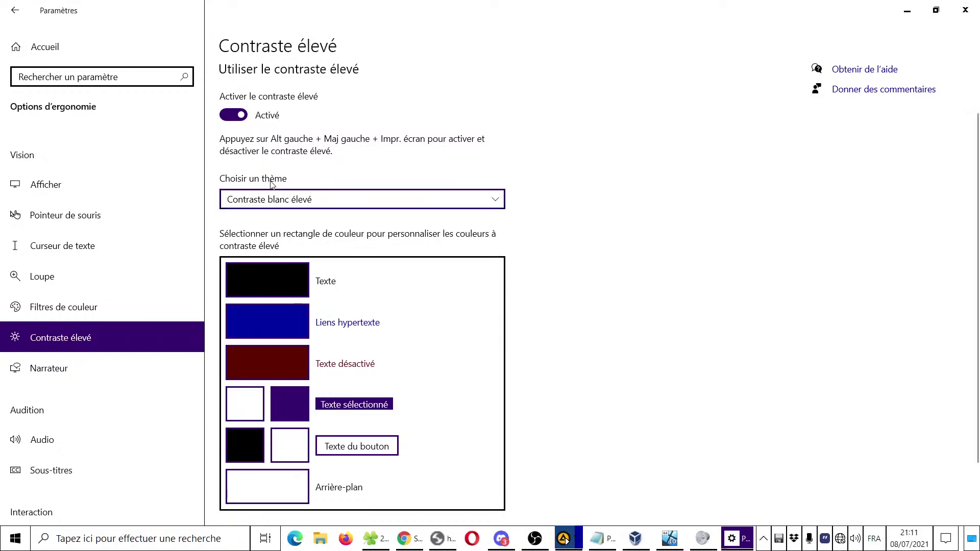
left_click(342, 206)
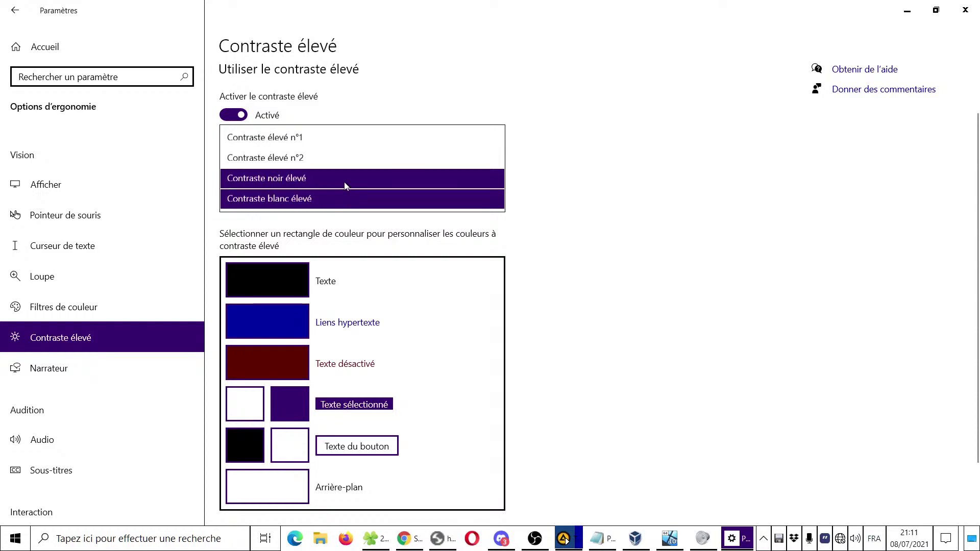
left_click(346, 180)
left_click(233, 115)
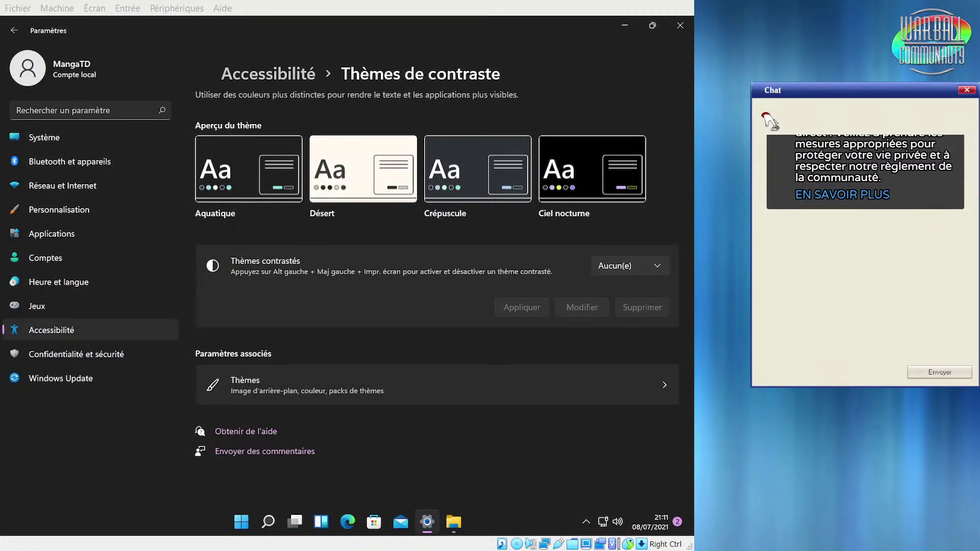
Apply the Aquatique contrast theme and minimise Settings to show the high-contrast desktop
left_click(630, 267)
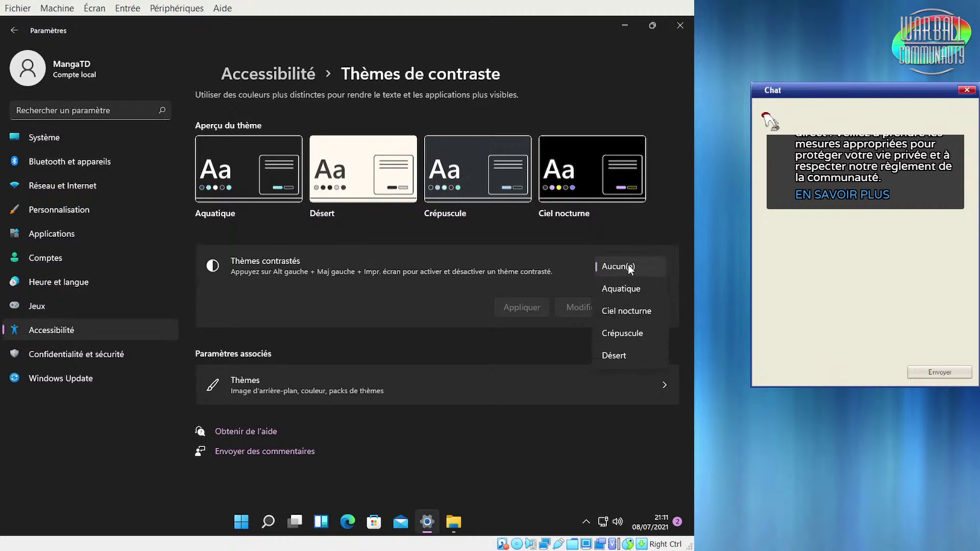
left_click(432, 313)
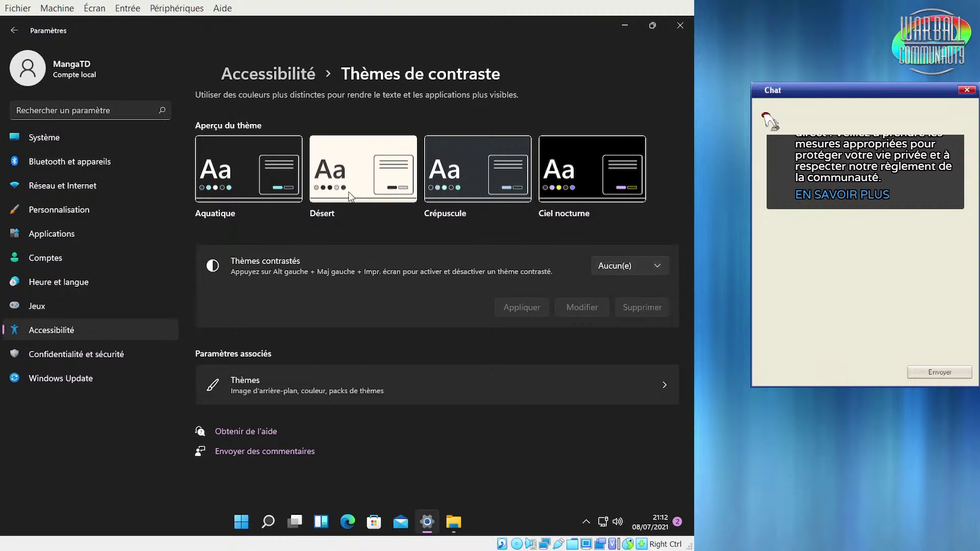
left_click(617, 263)
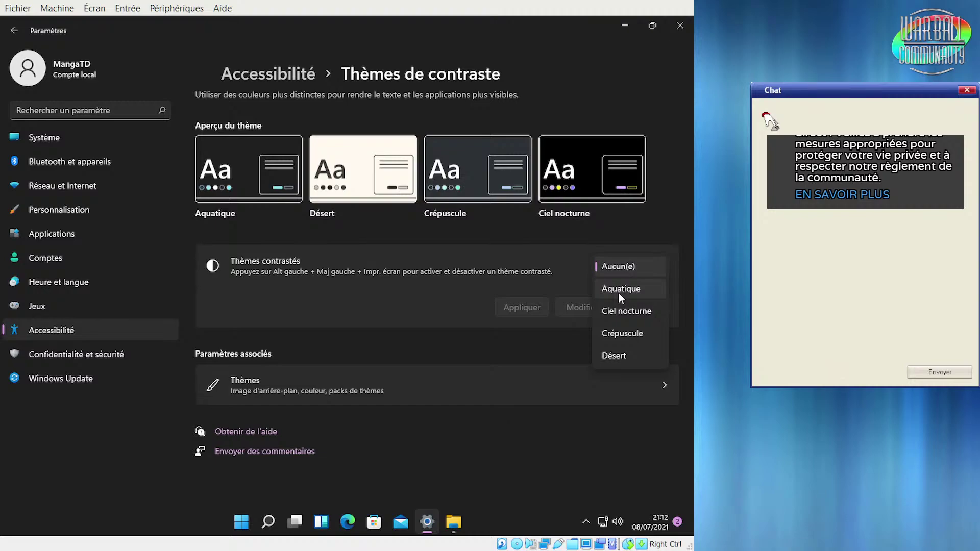
left_click(618, 295)
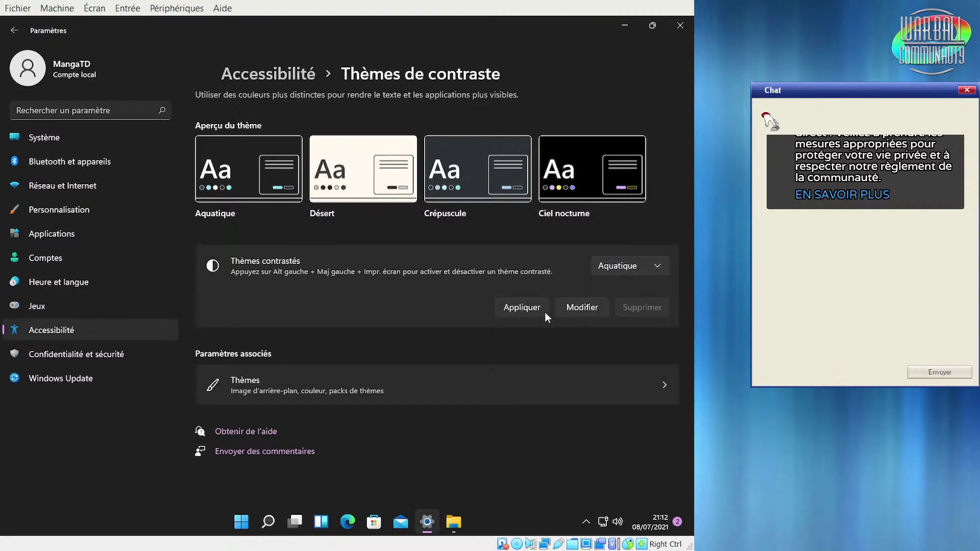
left_click(524, 310)
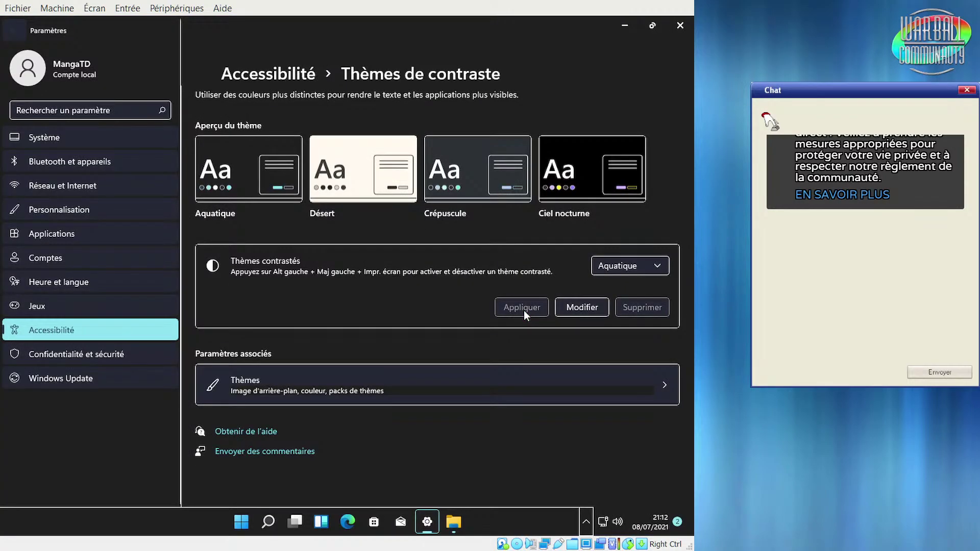
left_click(624, 30)
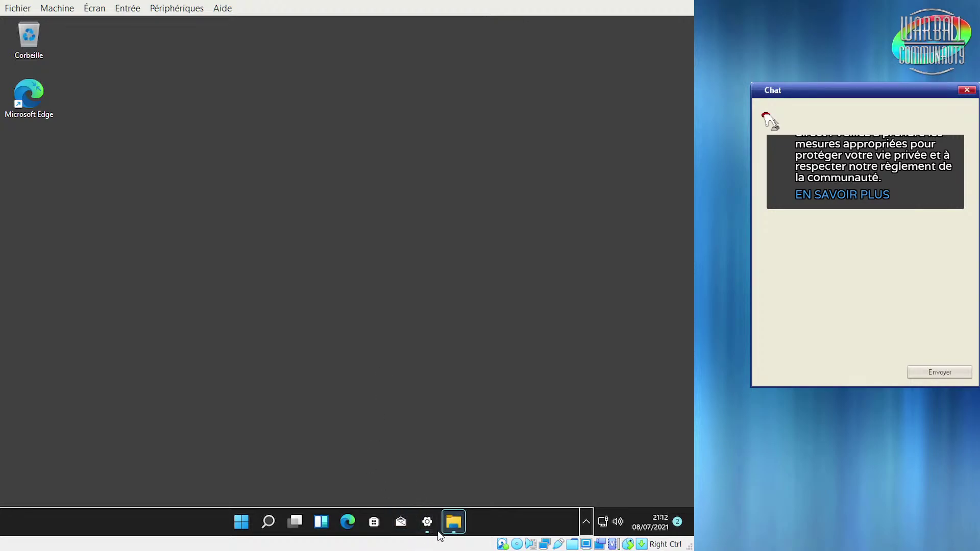
Open File Explorer, browse Disque local (C:), go back to Ce PC and minimise it
left_click(453, 523)
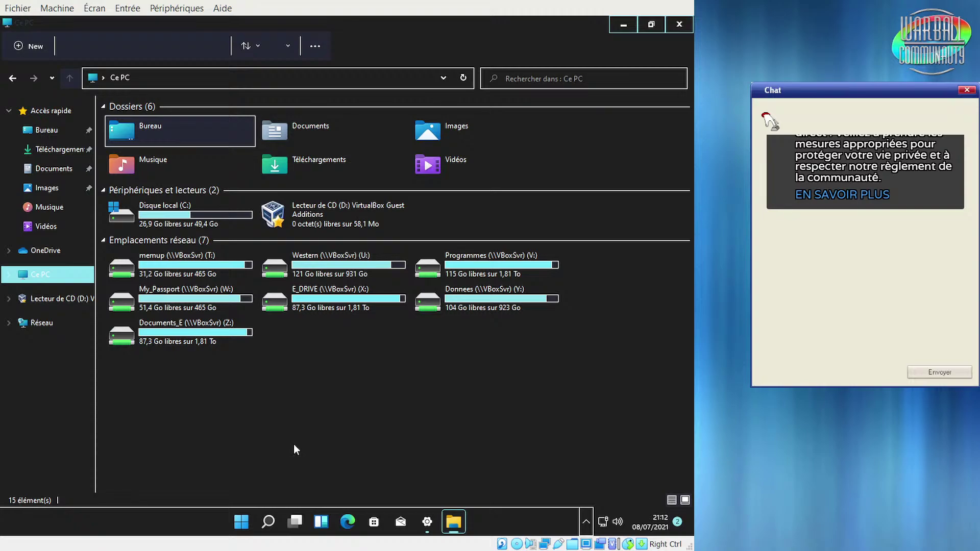
left_click(433, 531)
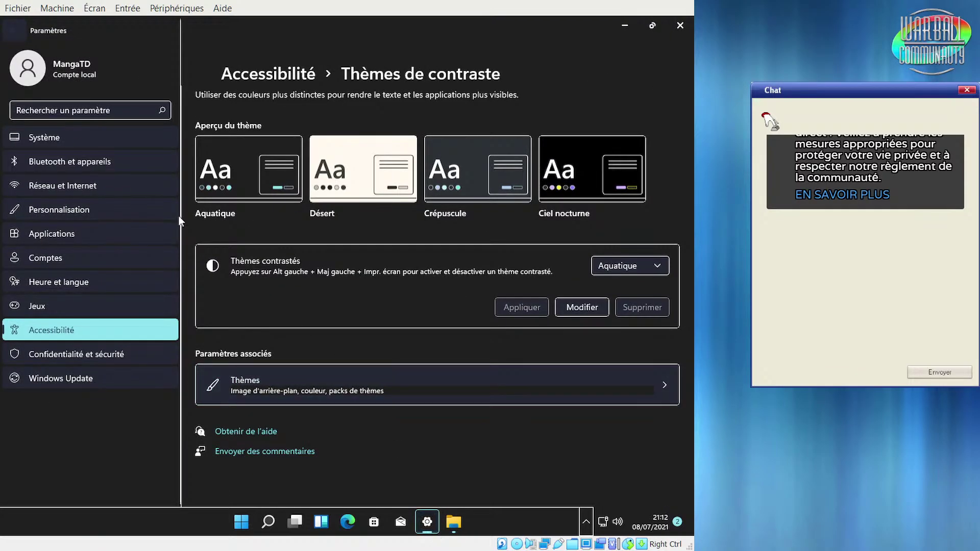
left_click(454, 521)
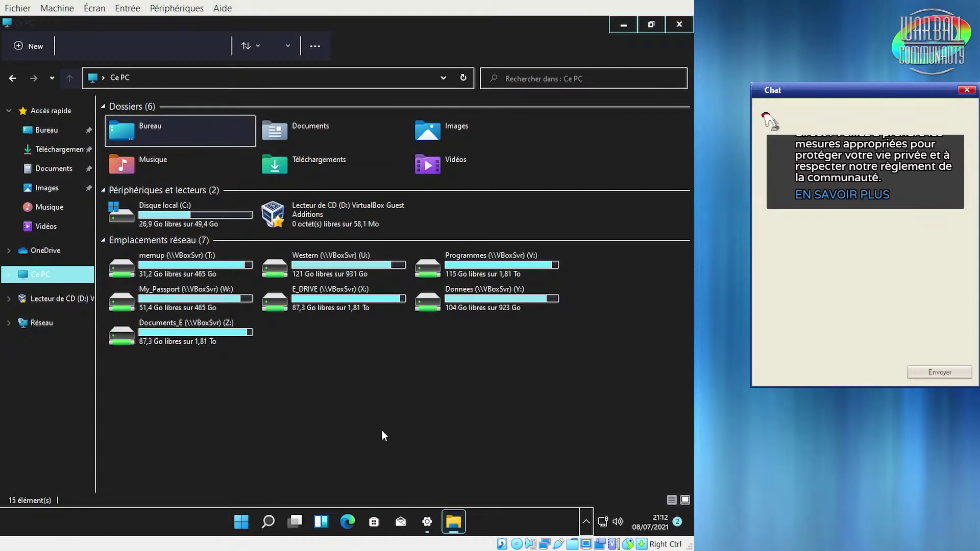
double_click(183, 215)
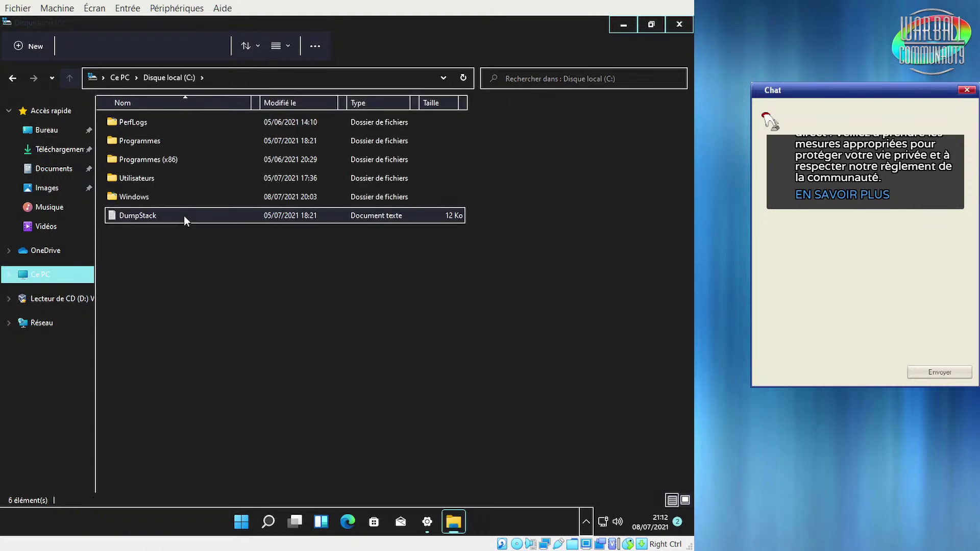
left_click(15, 79)
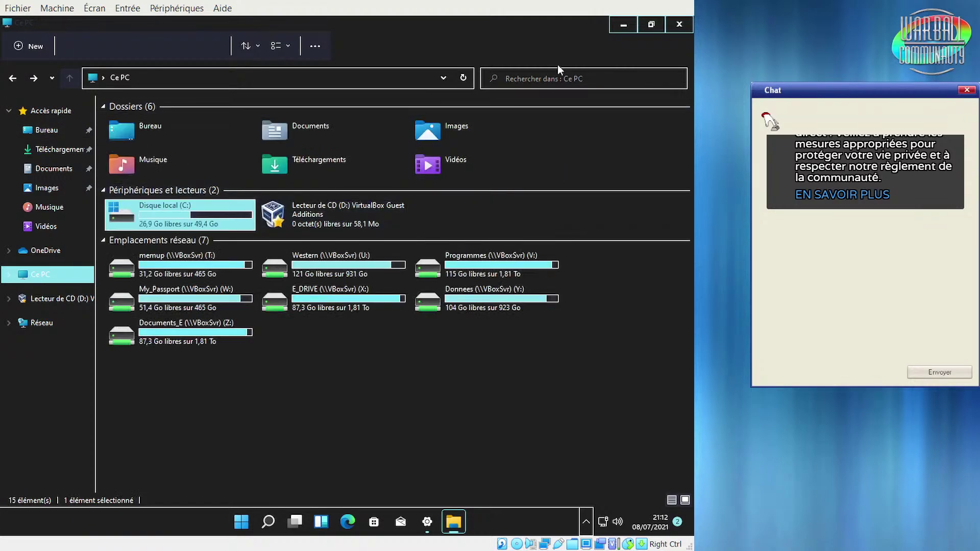
left_click(623, 29)
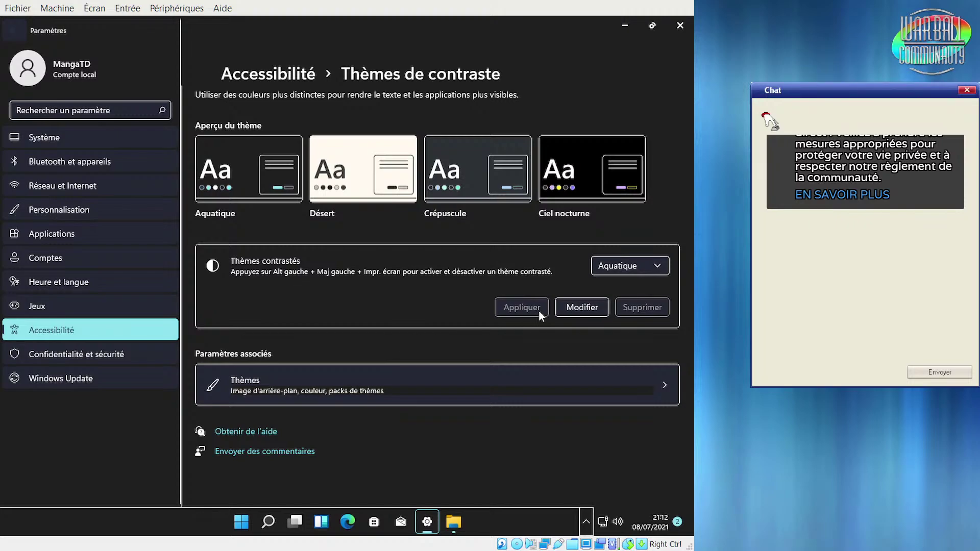
Apply the Ciel nocturne contrast theme and preview File Explorer in it
left_click(636, 259)
left_click(626, 286)
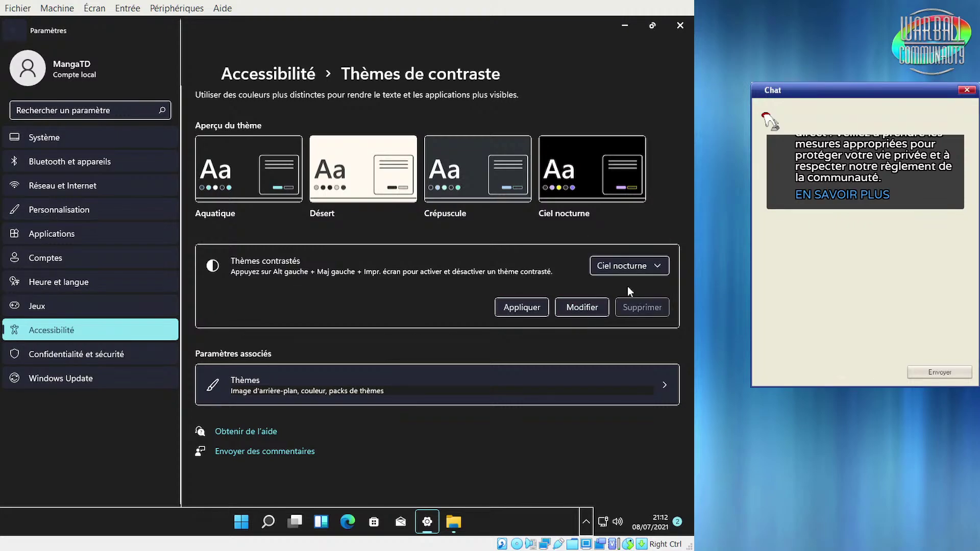
left_click(526, 308)
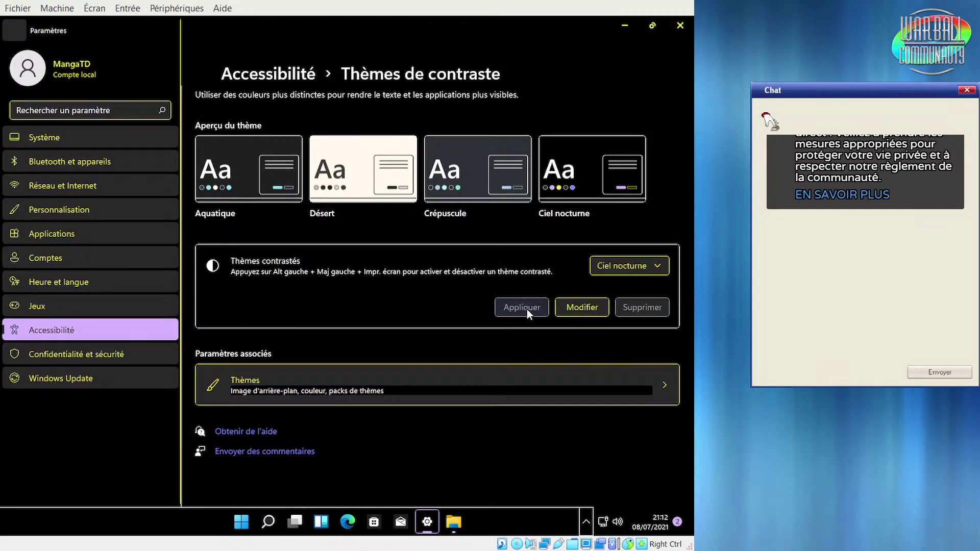
left_click(454, 521)
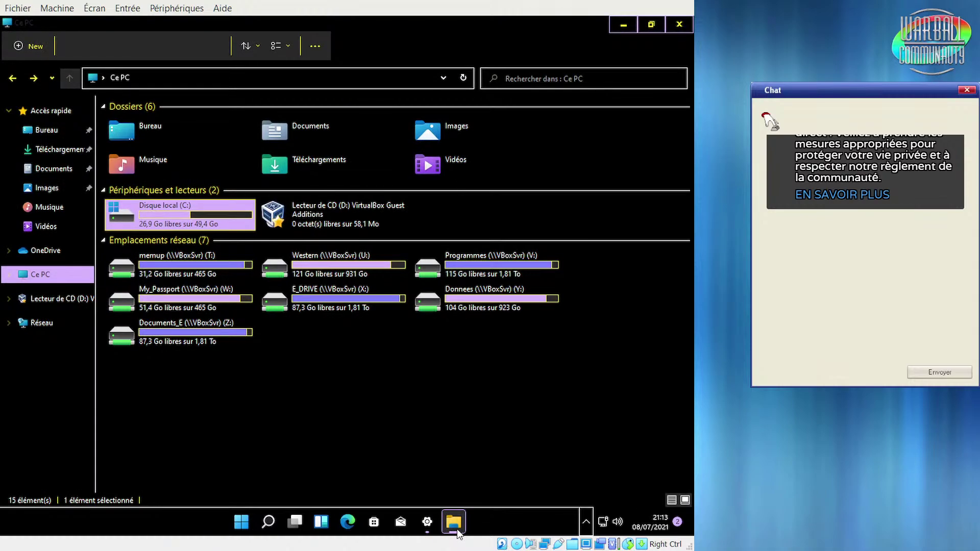
left_click(455, 528)
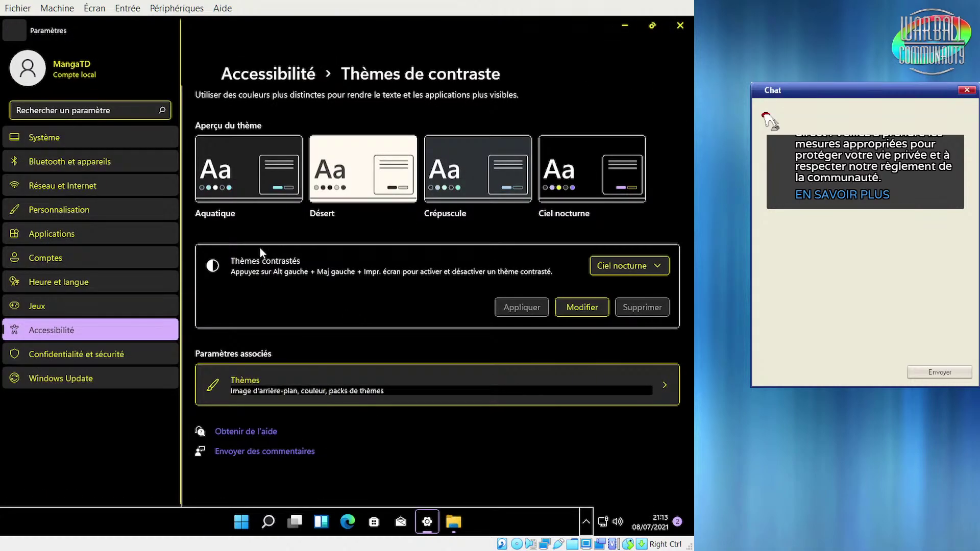
Apply the Crépuscule contrast theme and check File Explorer in it
left_click(616, 265)
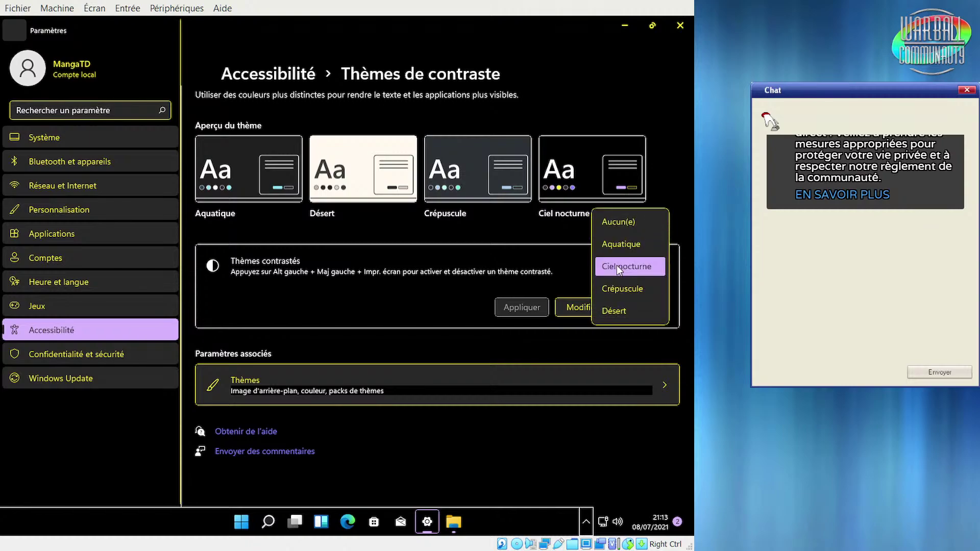
left_click(637, 290)
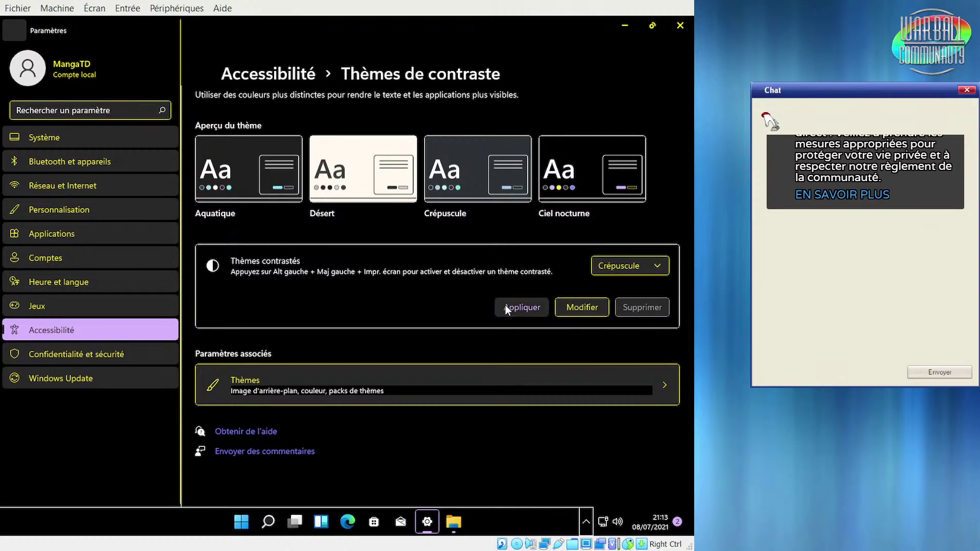
left_click(504, 304)
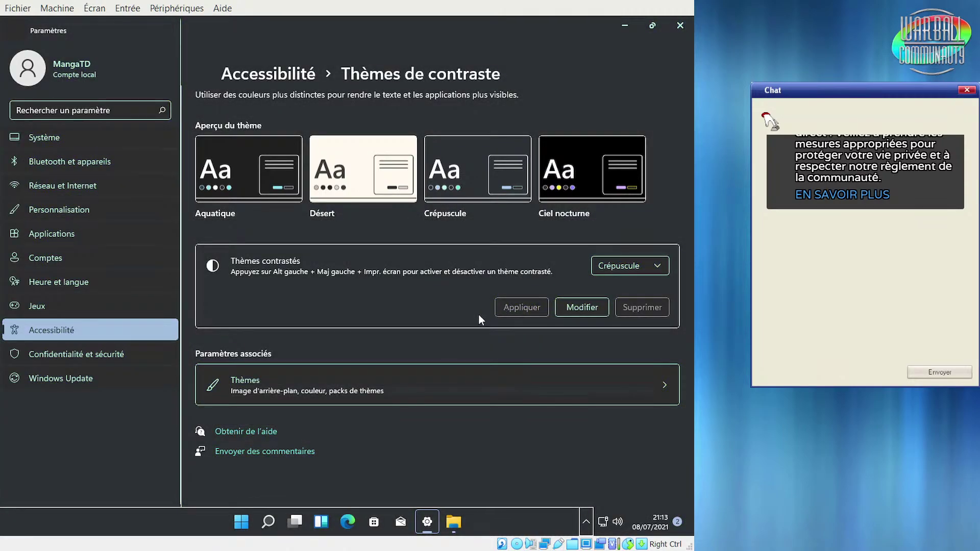
left_click(456, 523)
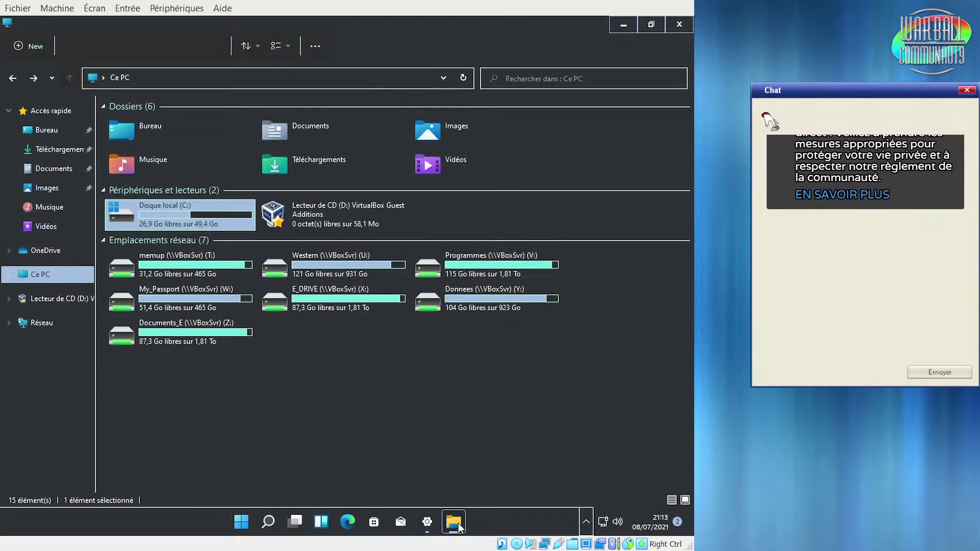
left_click(457, 523)
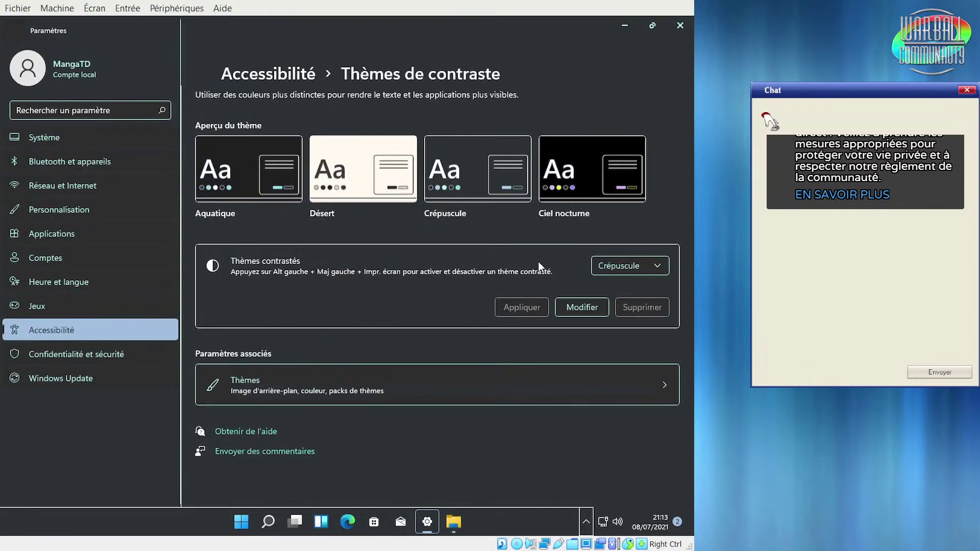
Apply the Désert contrast theme, check Explorer, then select Aucun(e) in the theme list
left_click(596, 273)
left_click(616, 286)
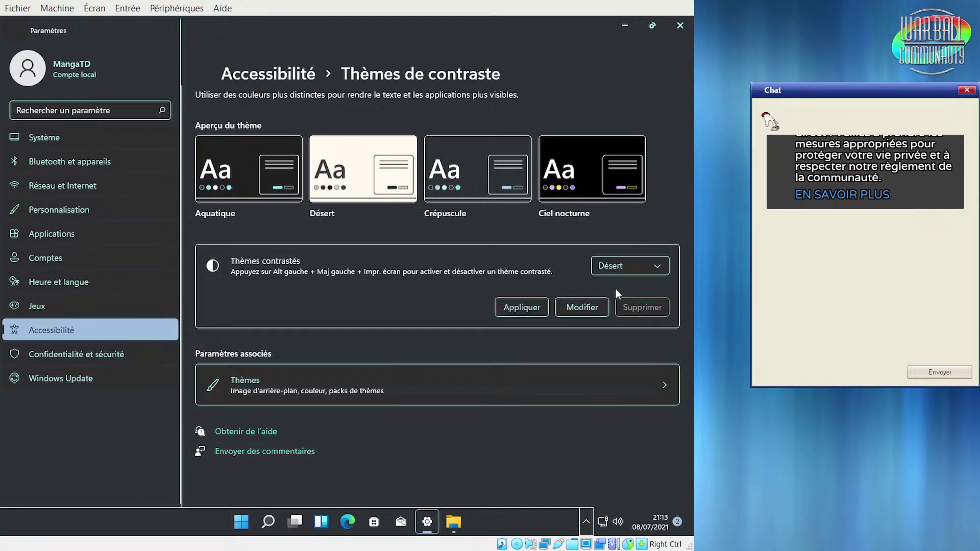
left_click(530, 315)
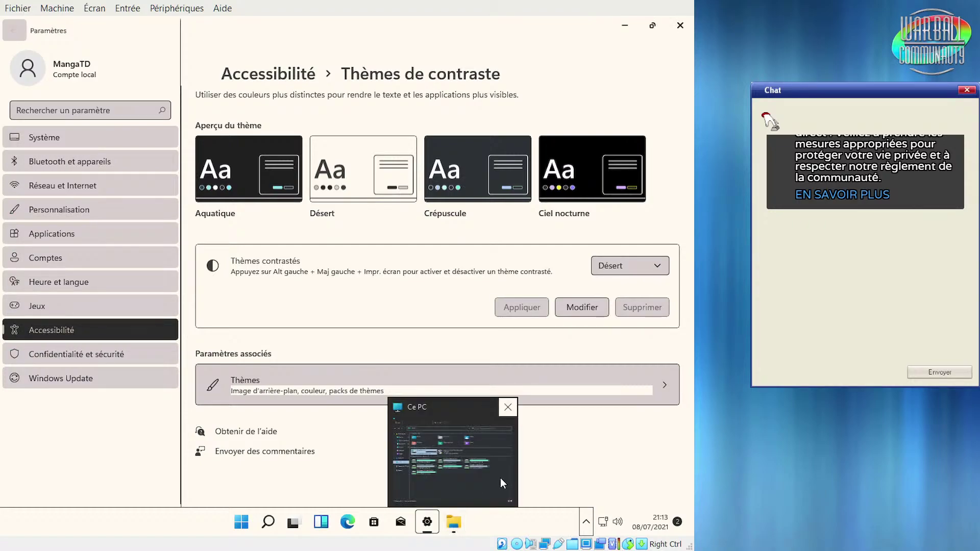
left_click(452, 530)
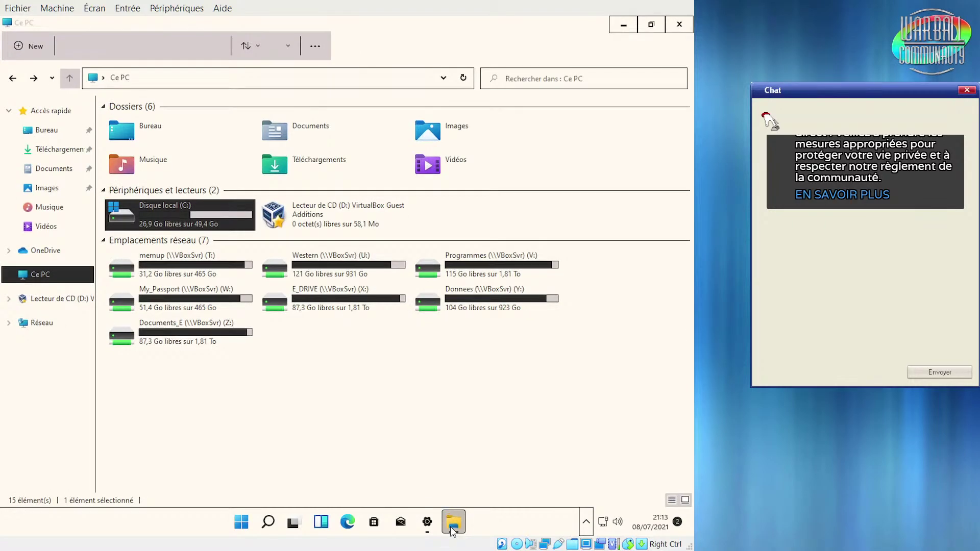
left_click(452, 531)
left_click(640, 272)
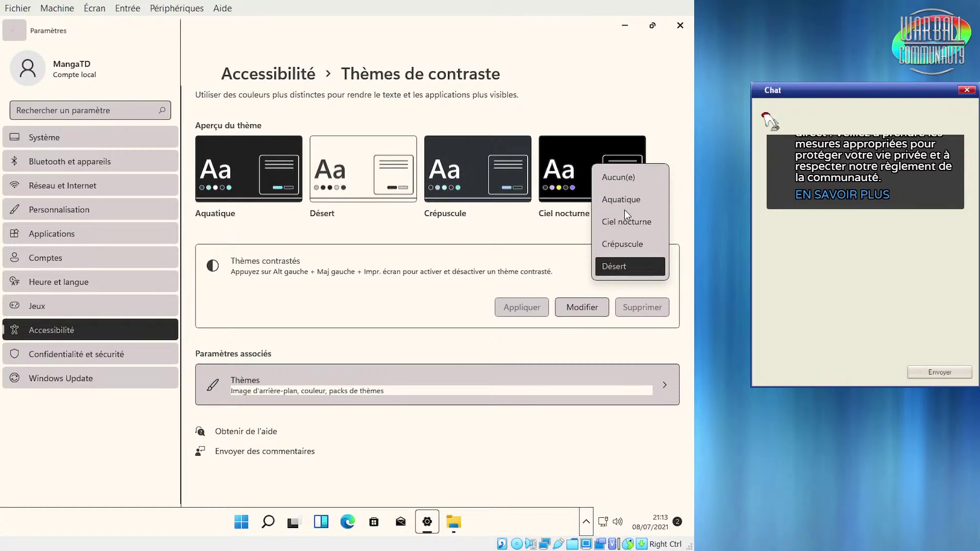
left_click(644, 186)
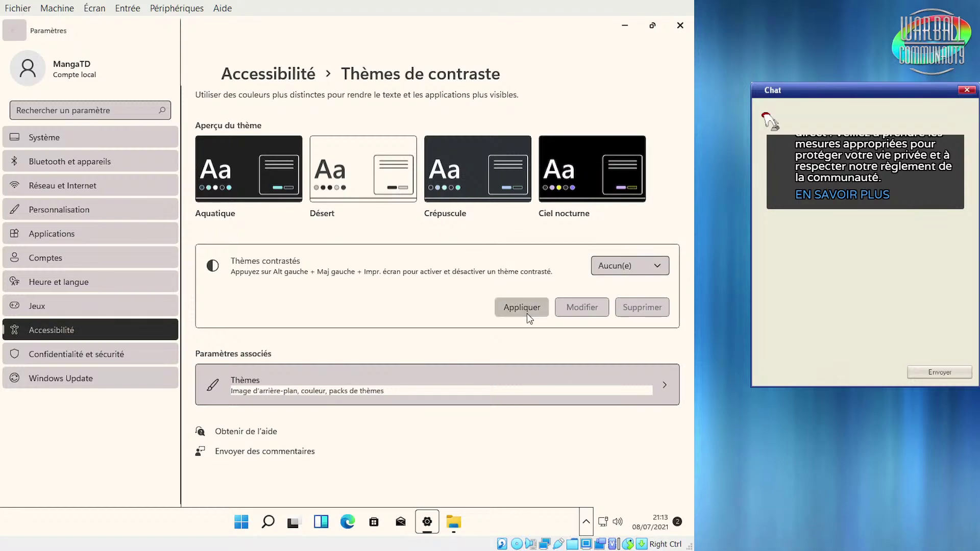
Apply Aucun(e) to turn contrast themes off, then open the Sons settings from Thèmes
left_click(527, 314)
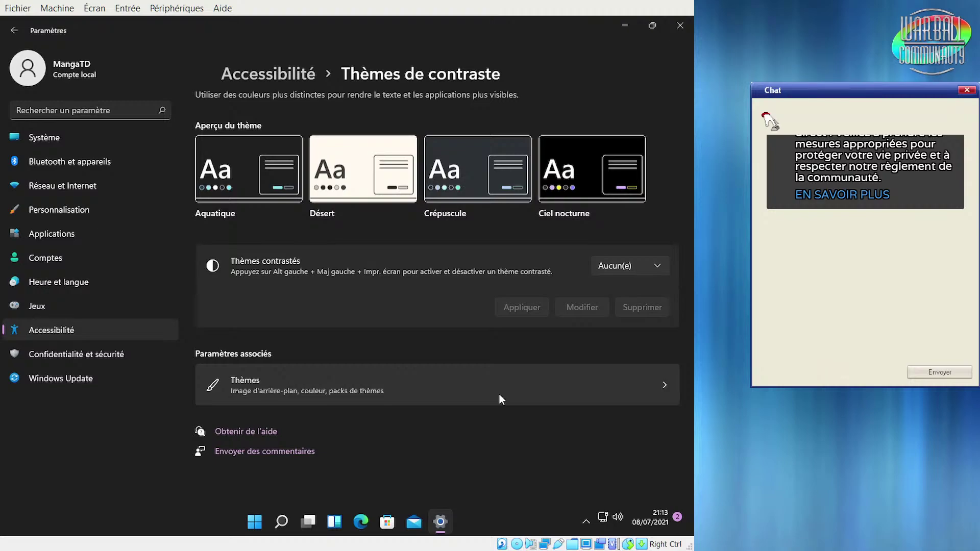
left_click(499, 395)
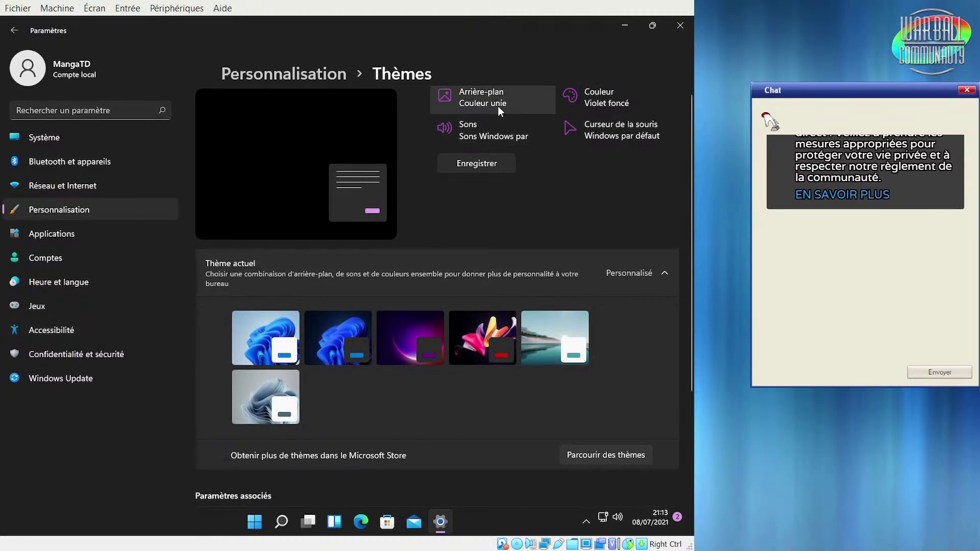
left_click(485, 138)
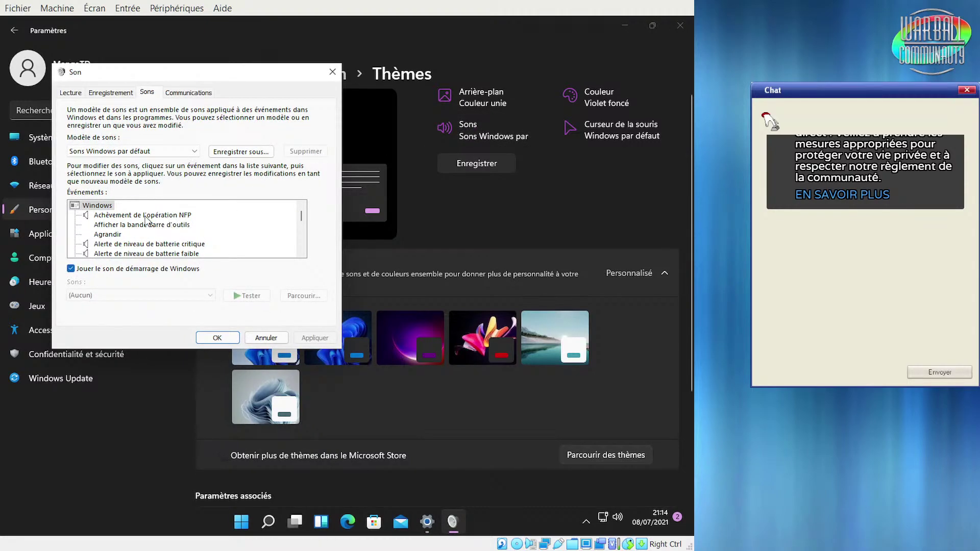
Preview the Windows Proximity Notification sound for Achèvement de l'opération NFP, then close the Son dialog
left_click(146, 216)
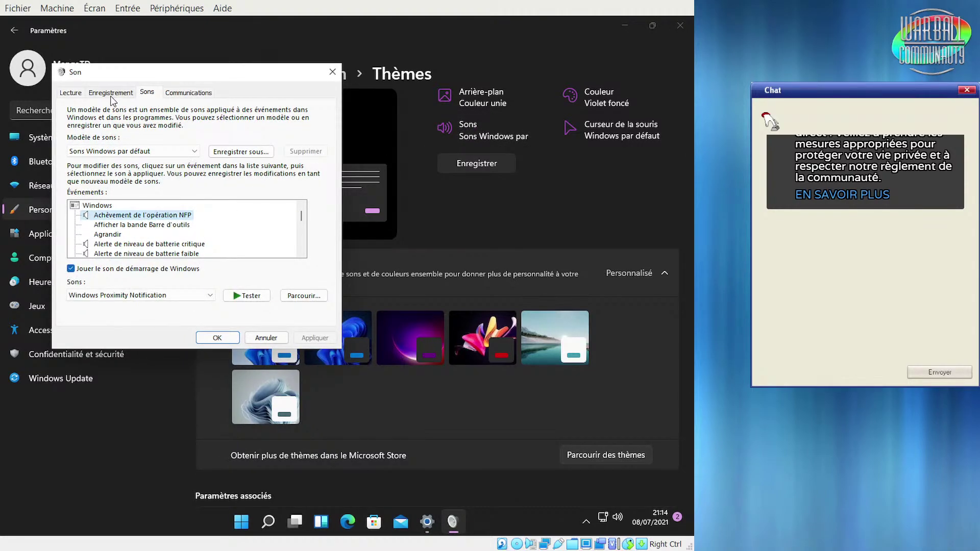
left_click(170, 296)
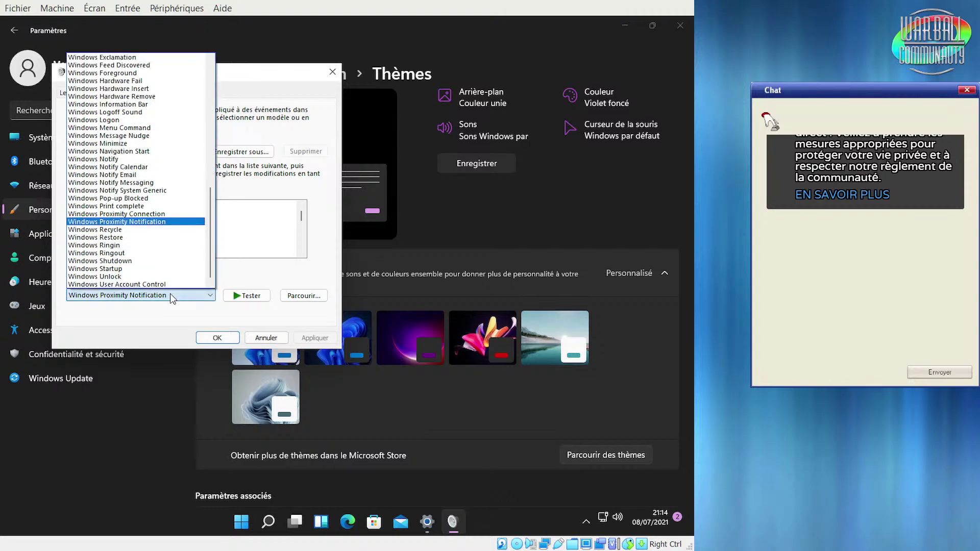
left_click(170, 293)
left_click(245, 297)
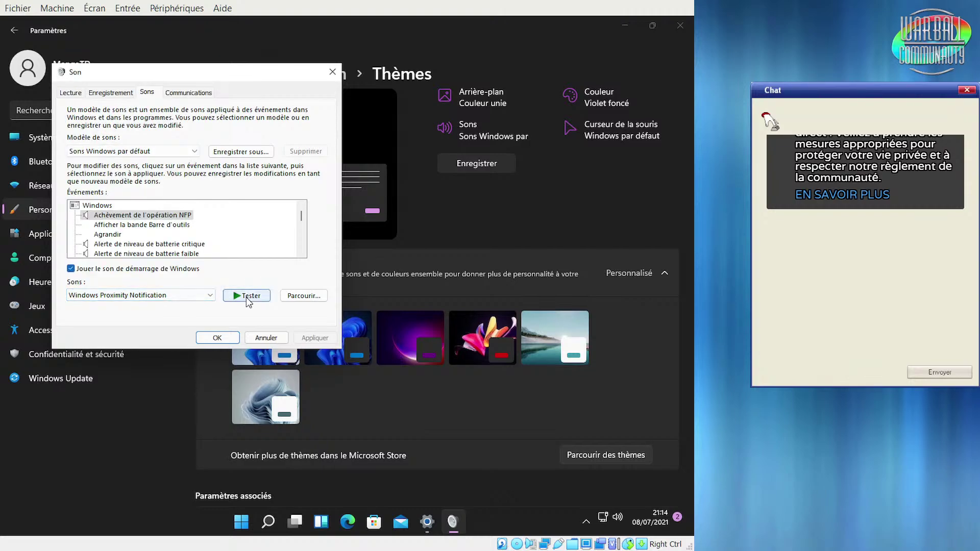
left_click(332, 72)
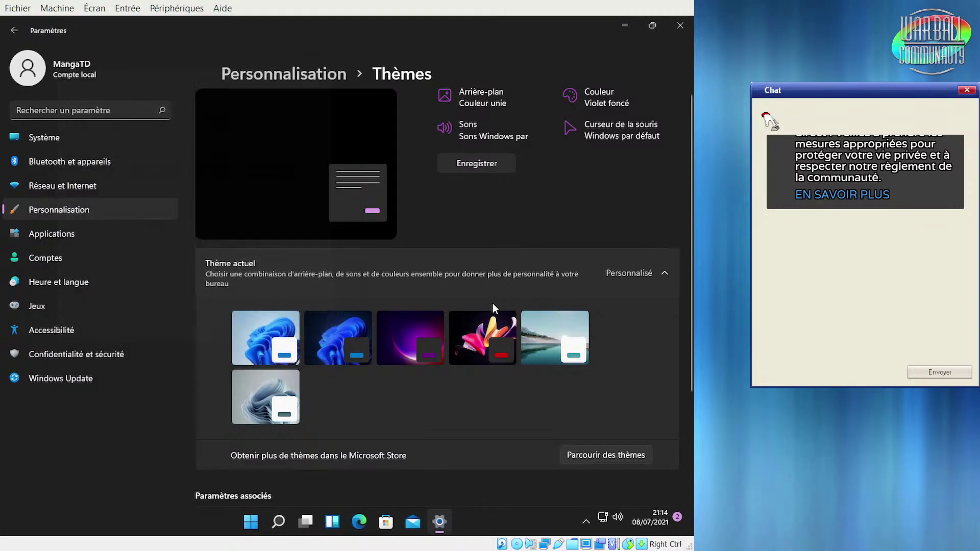
left_click(591, 142)
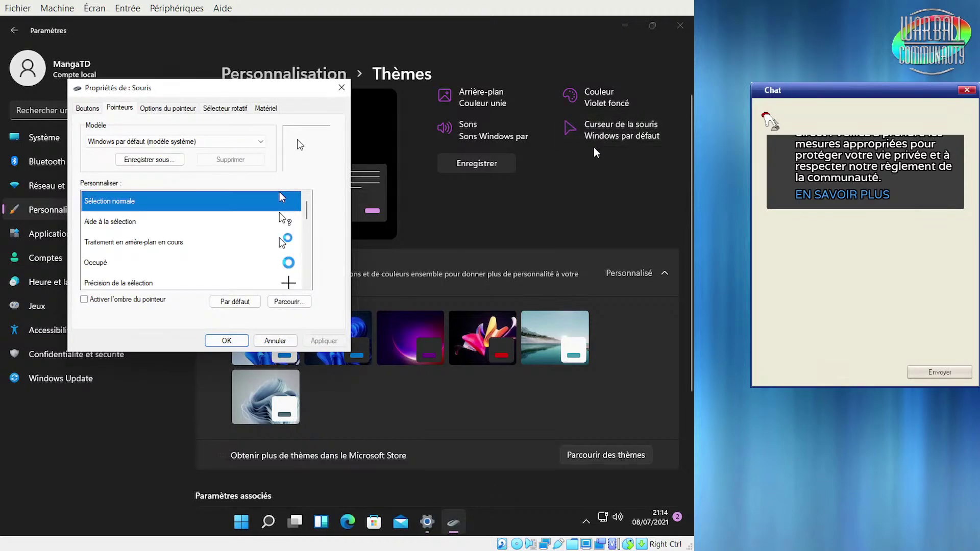
left_click(171, 142)
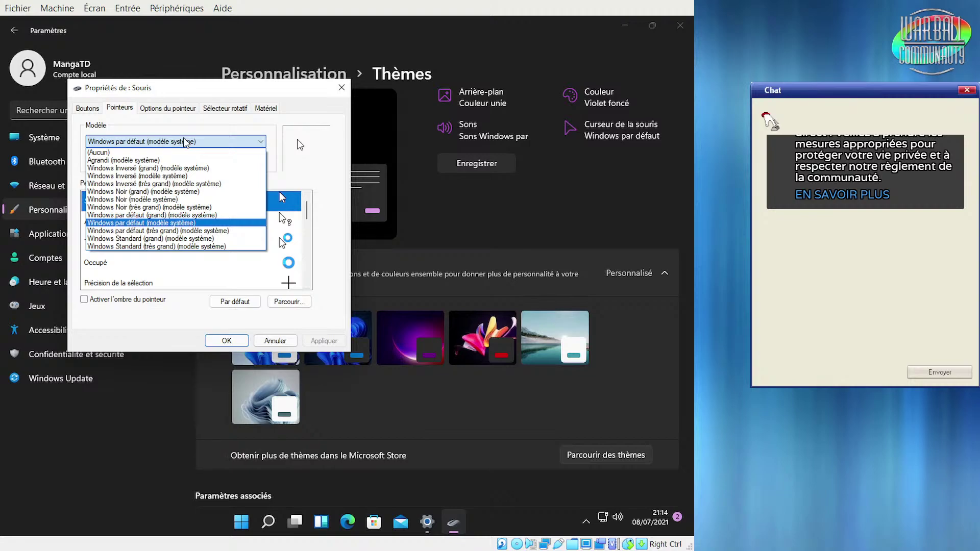
left_click(123, 160)
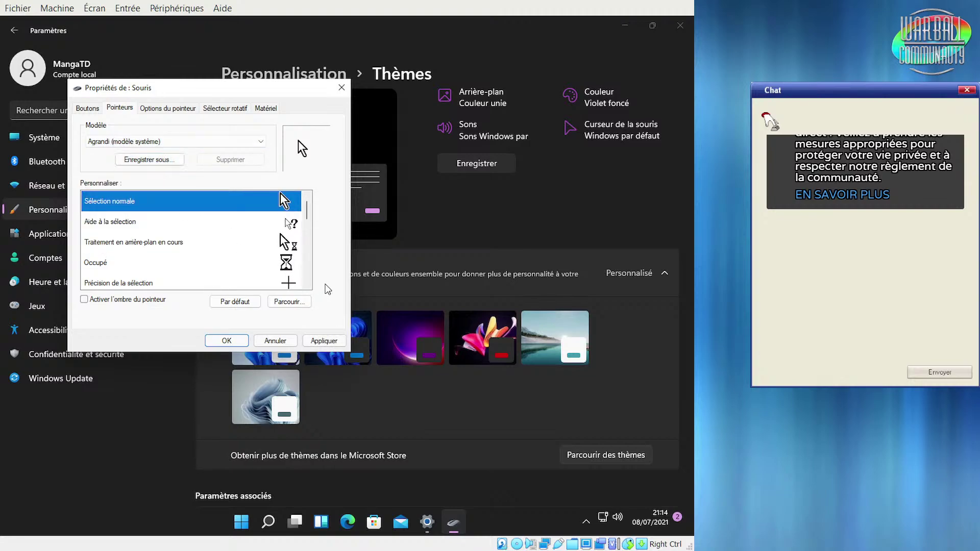
scroll(300, 205, "down", 4)
scroll(300, 206, "up", 4)
scroll(300, 206, "down", 4)
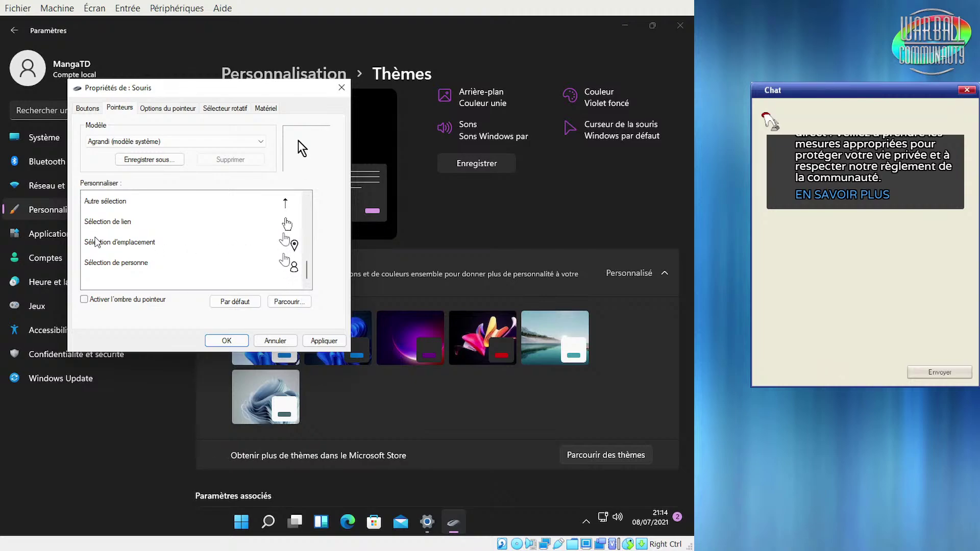
left_click(266, 244)
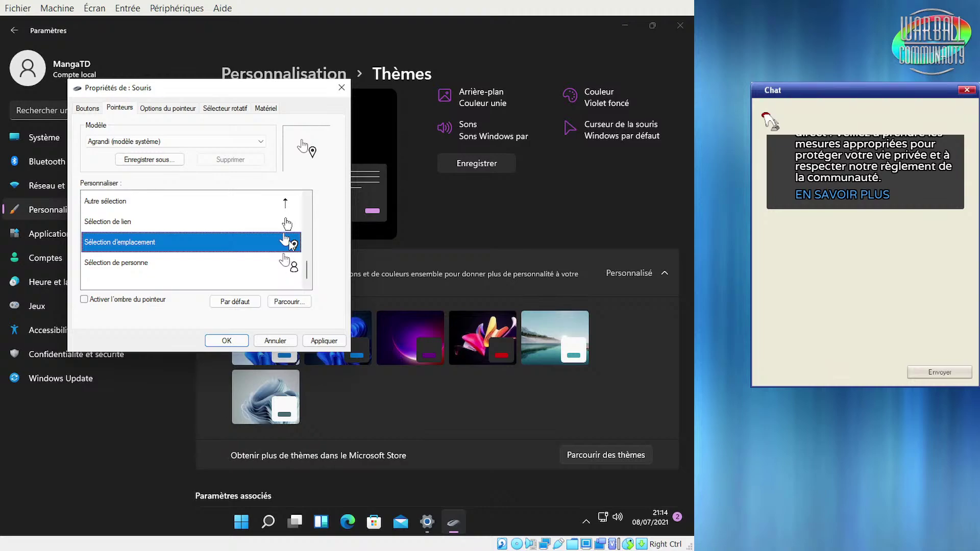
left_click(197, 144)
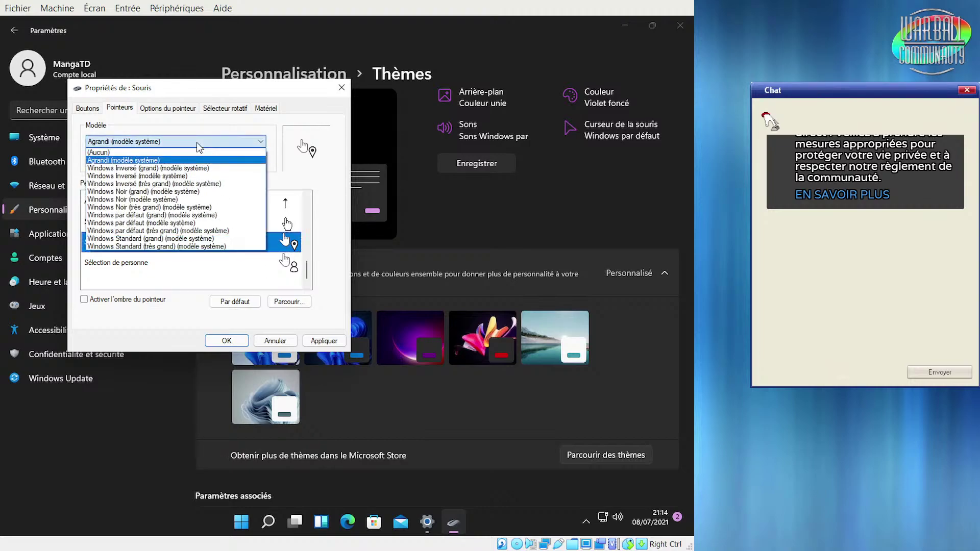
left_click(152, 168)
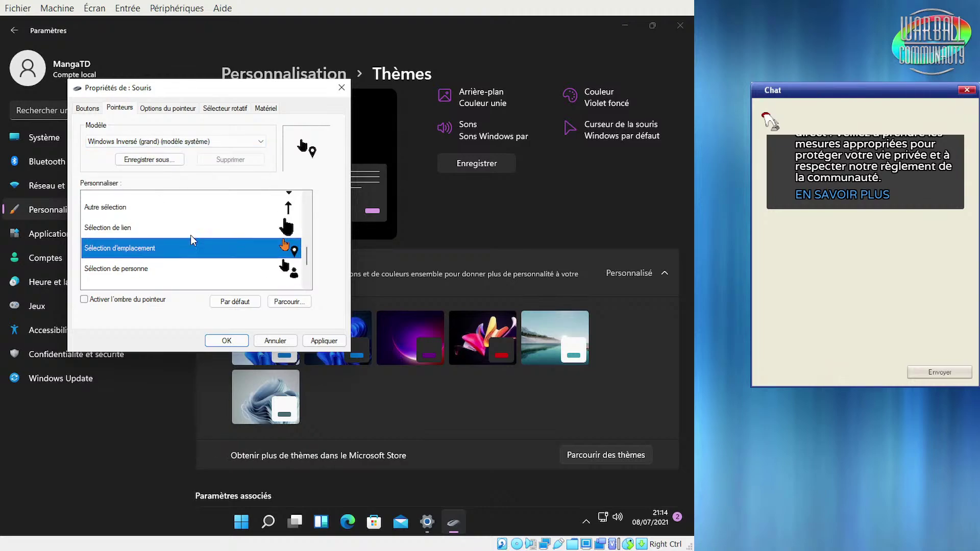
left_click(184, 190)
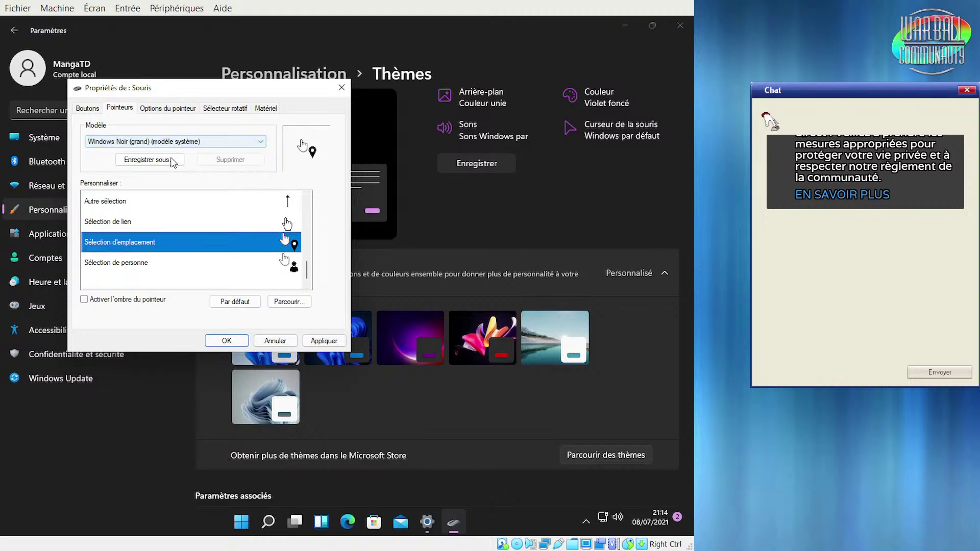
left_click(196, 141)
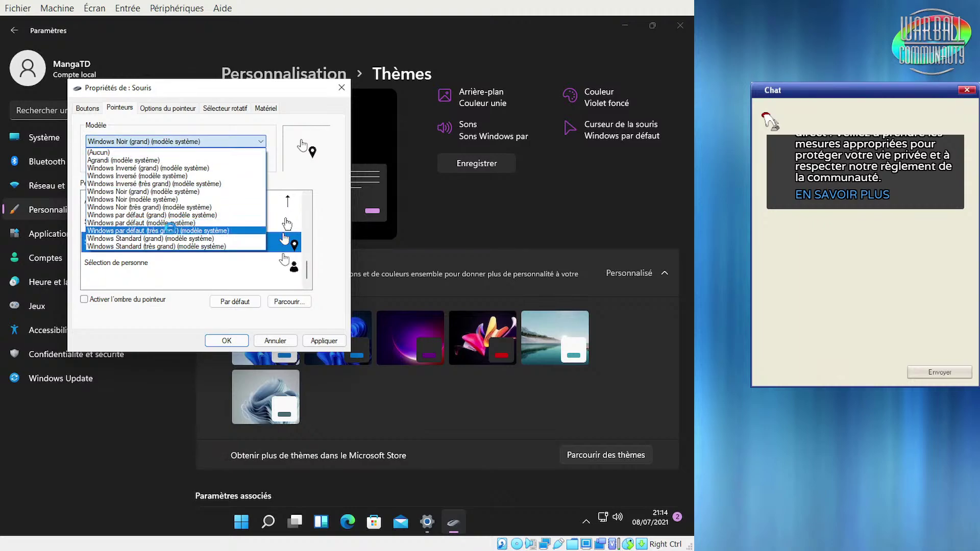
left_click(196, 230)
left_click(197, 138)
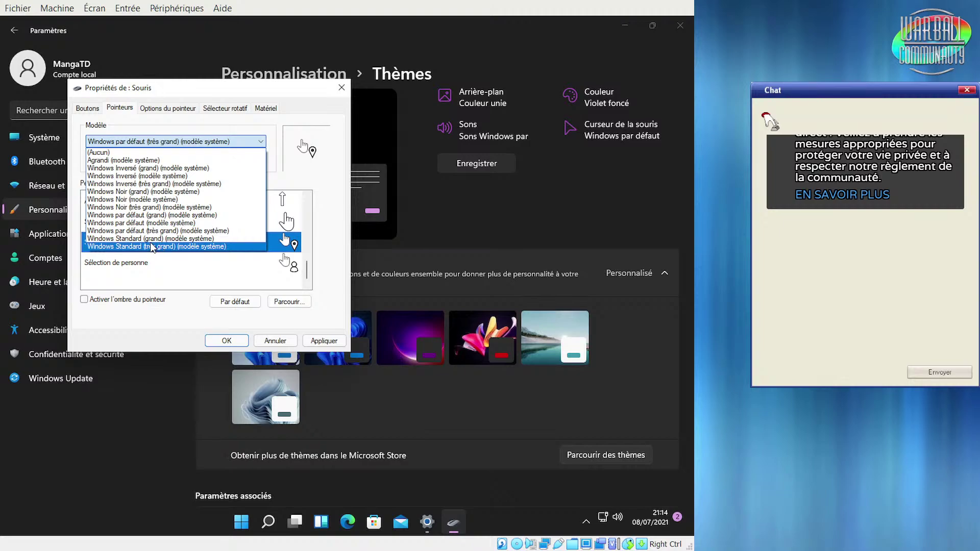
left_click(151, 247)
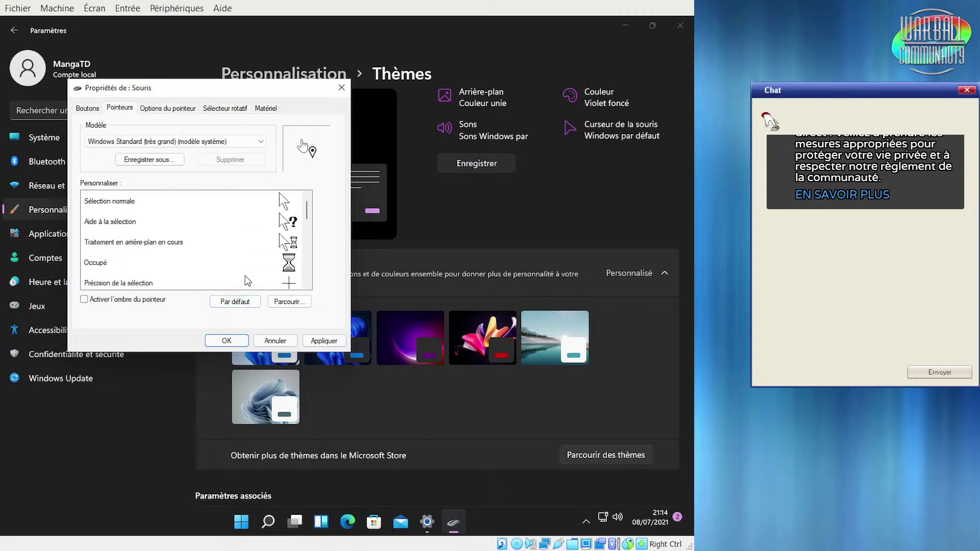
left_click(277, 340)
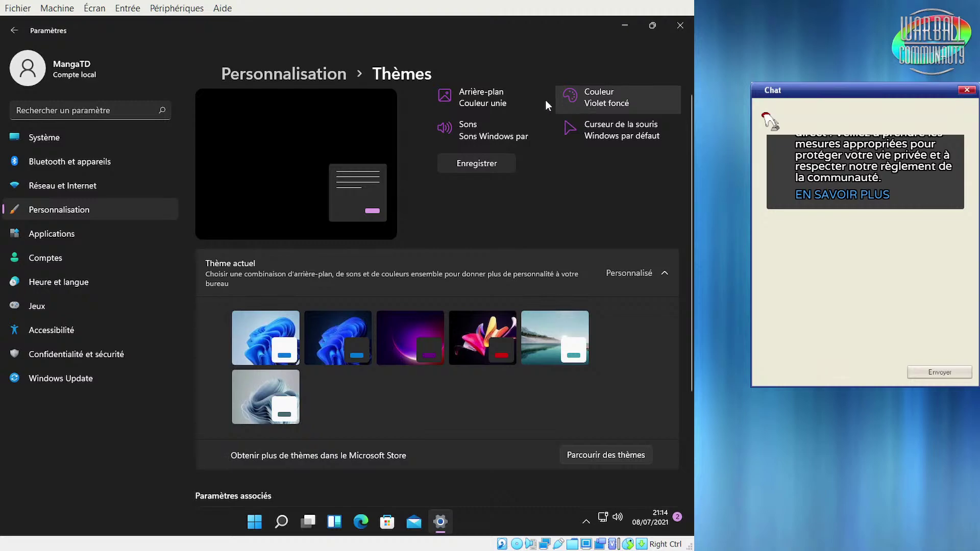
Reopen mouse properties and test double-click speed on the Boutons tab's sample folder
left_click(595, 136)
left_click(104, 125)
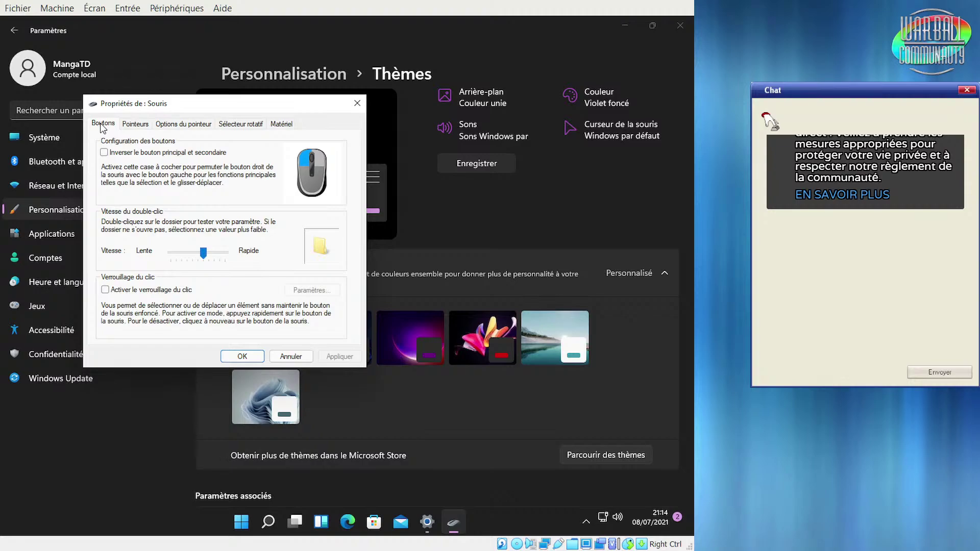
double_click(318, 250)
Review the Pointeurs, Options du pointeur, Sélecteur rotatif and Matériel tabs, then close the dialog
left_click(141, 126)
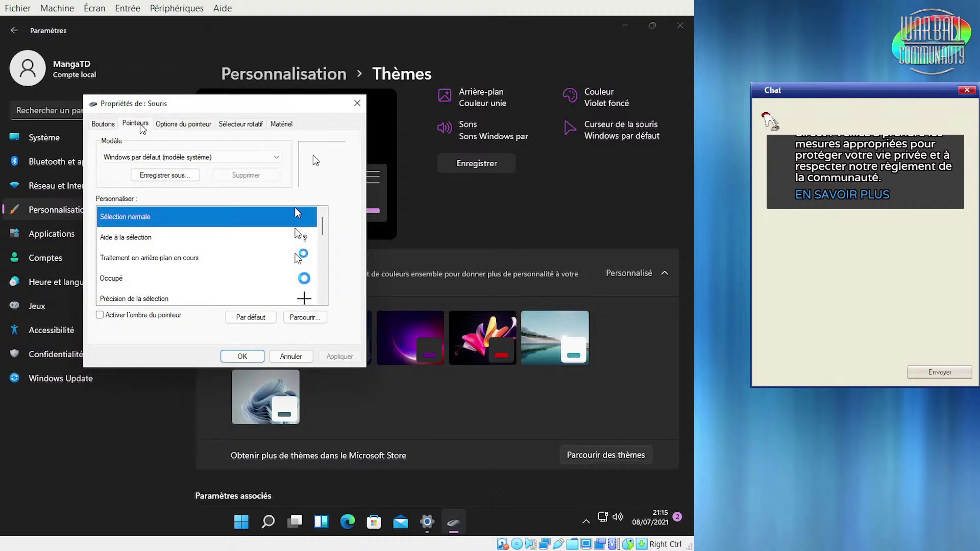
left_click(170, 129)
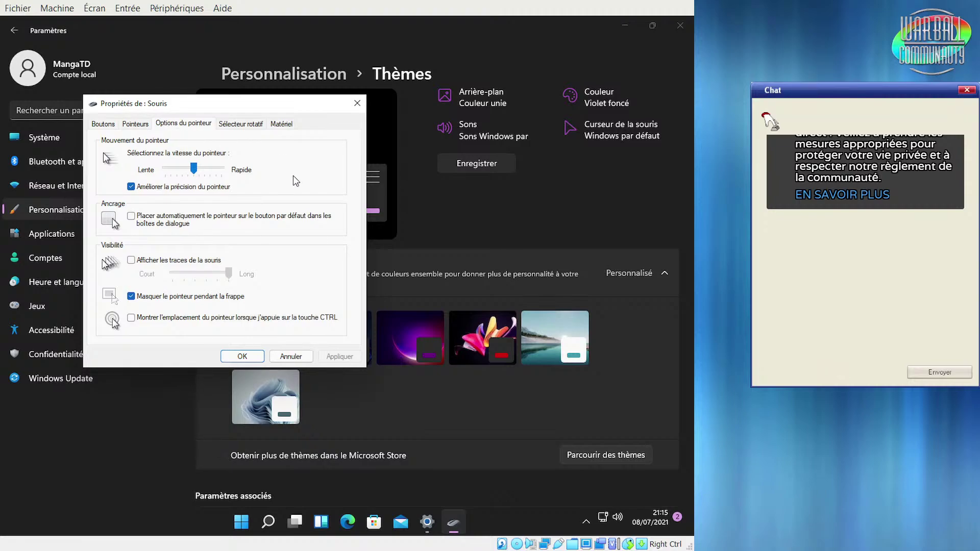
left_click(240, 125)
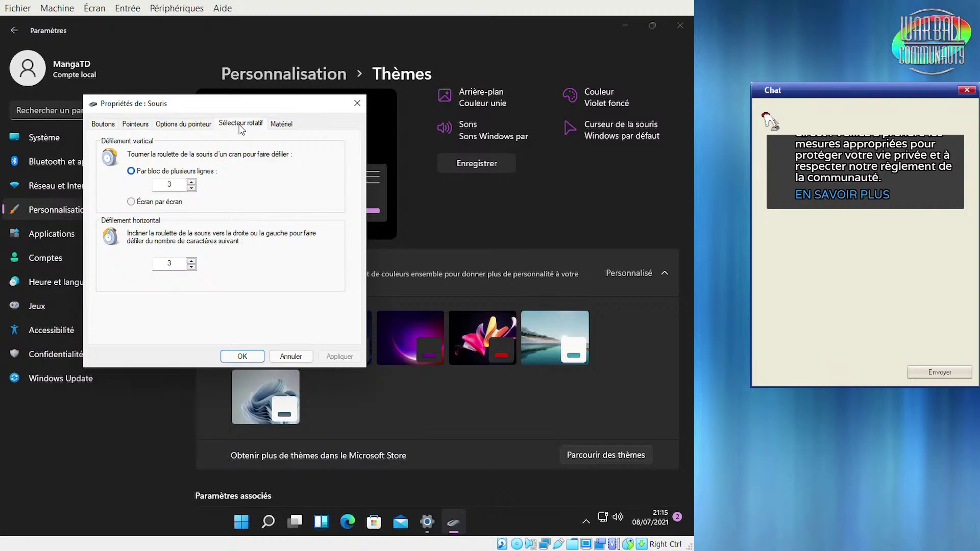
left_click(194, 124)
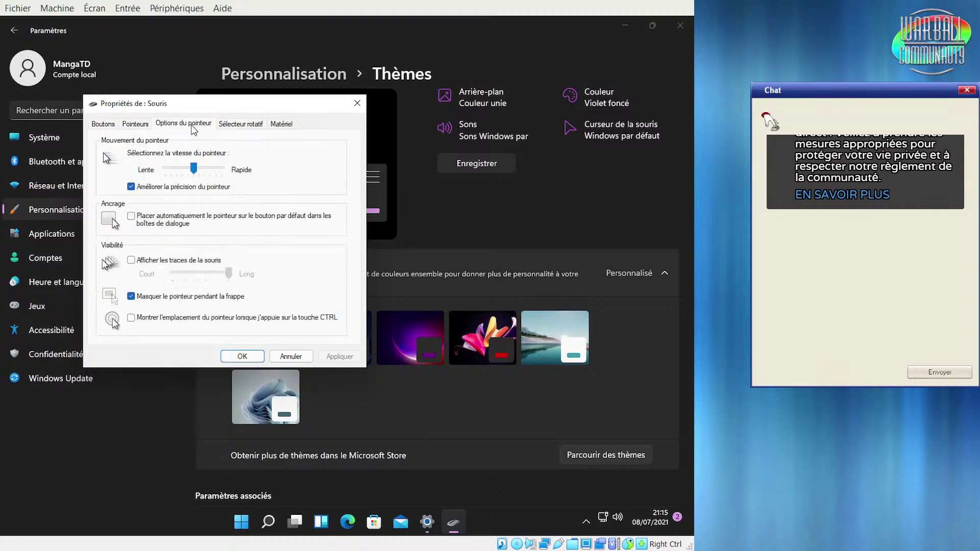
left_click(281, 124)
left_click(243, 126)
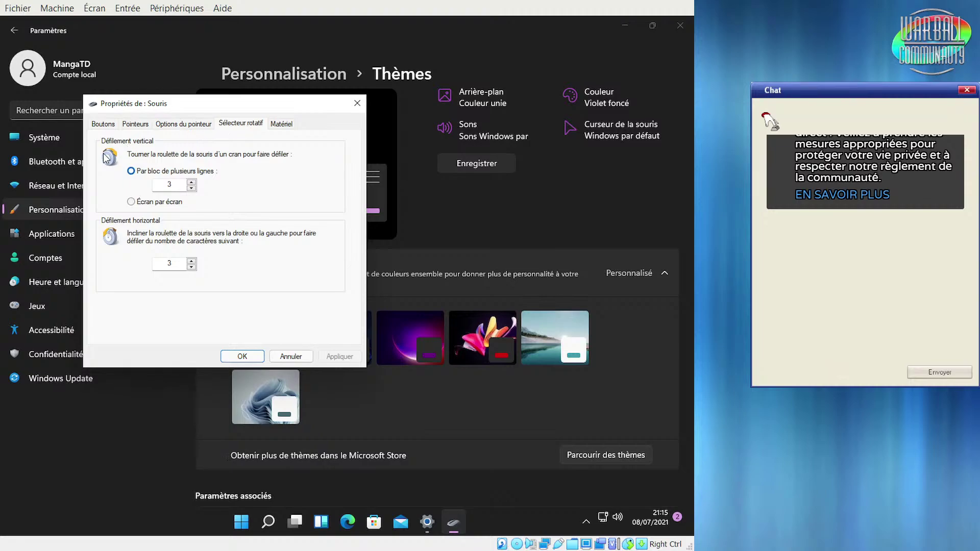
left_click(358, 104)
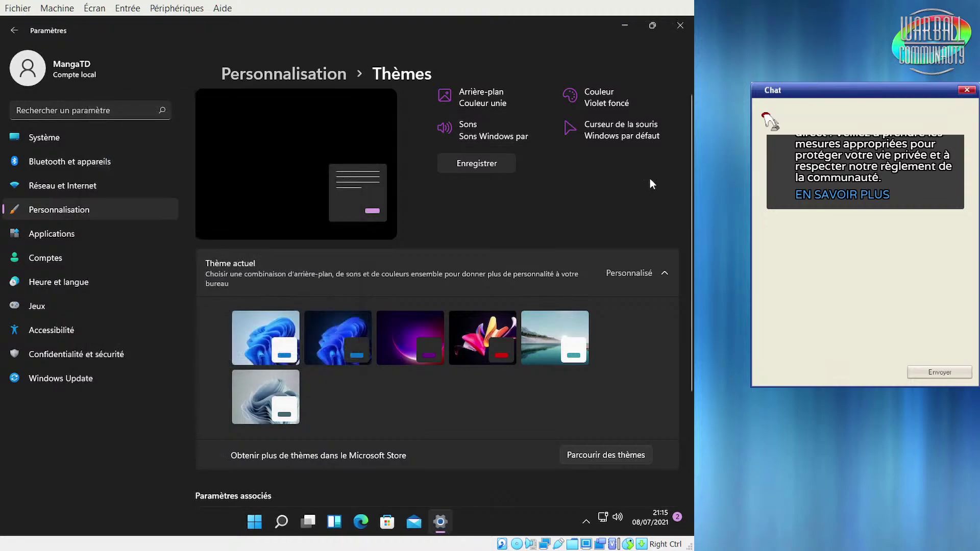
left_click(489, 133)
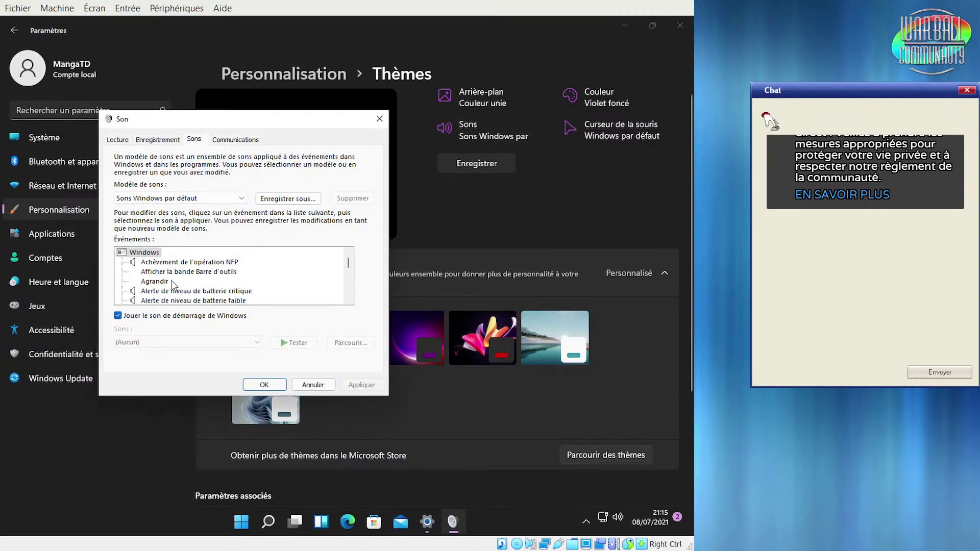
left_click(162, 262)
left_click(297, 345)
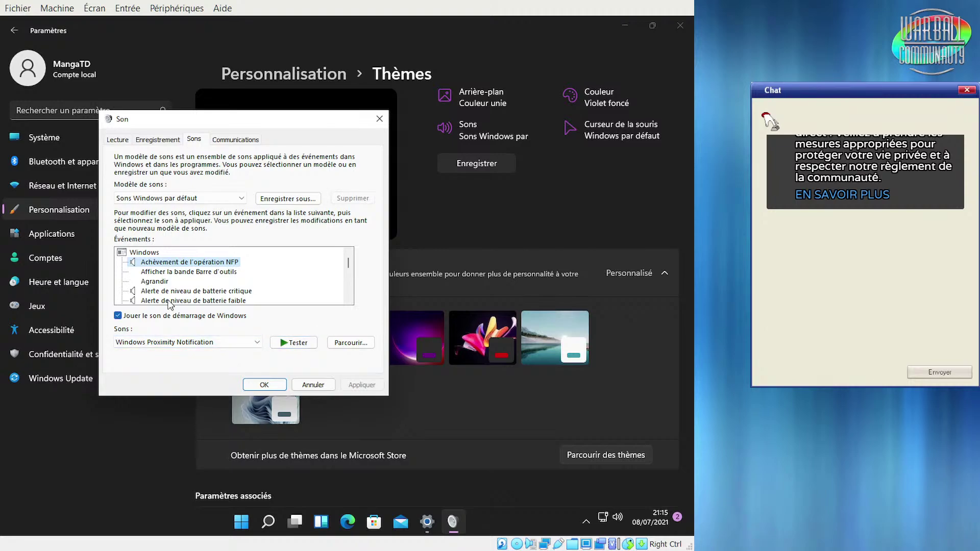
left_click(156, 291)
left_click(304, 349)
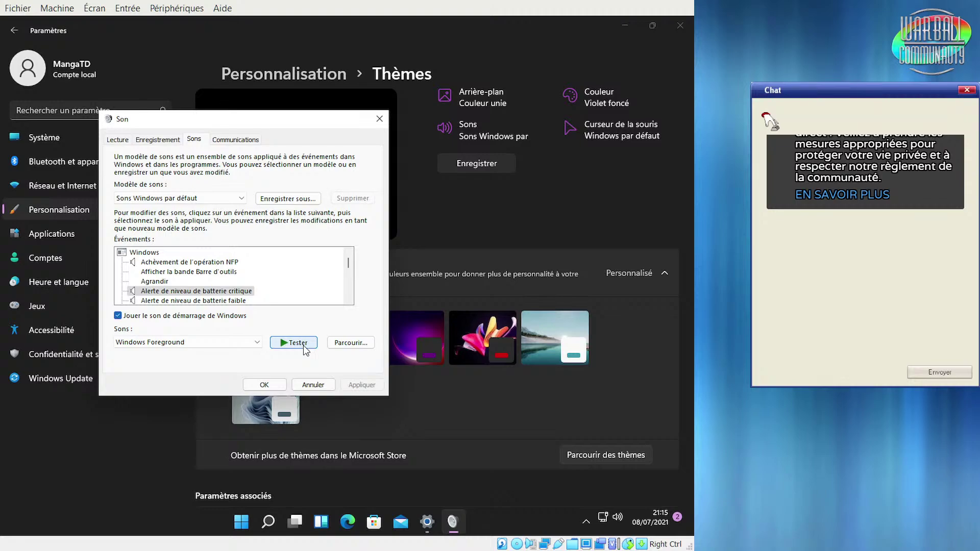
left_click(264, 388)
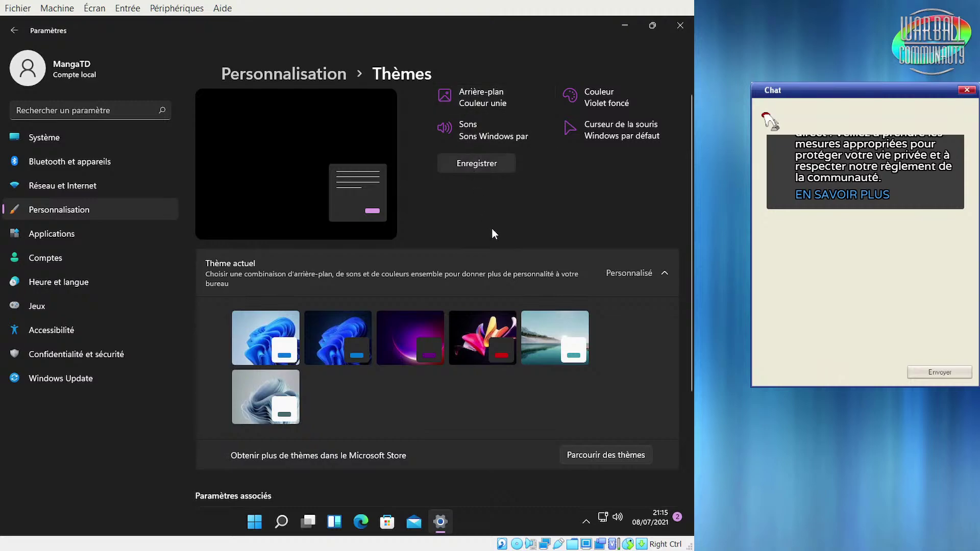
Apply the purple Éclat theme from the Thèmes page
scroll(491, 234, "down", 3)
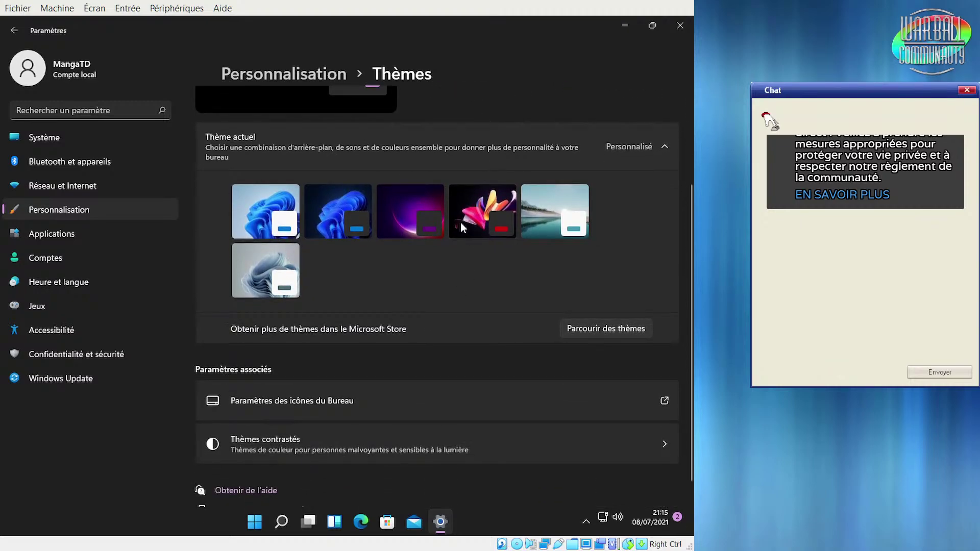
left_click(403, 216)
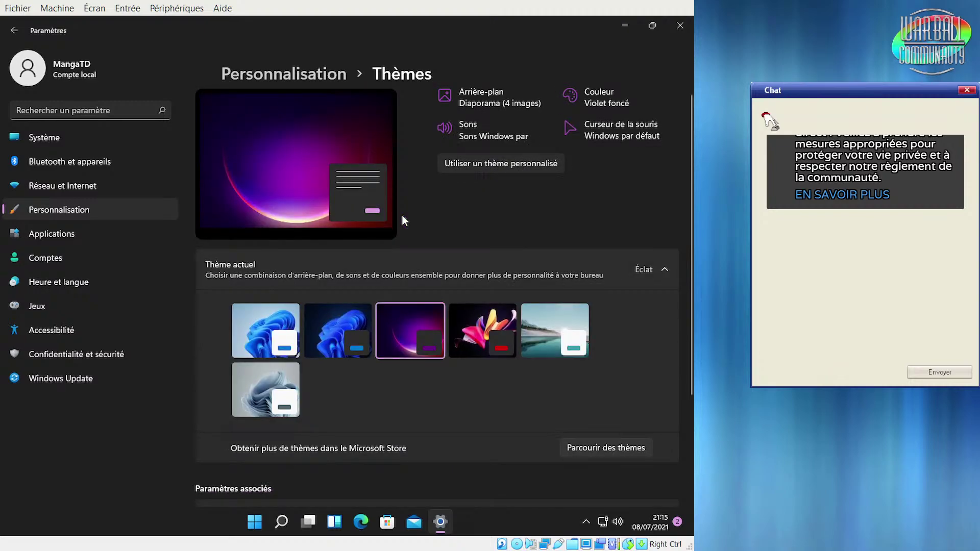
scroll(473, 304, "down", 3)
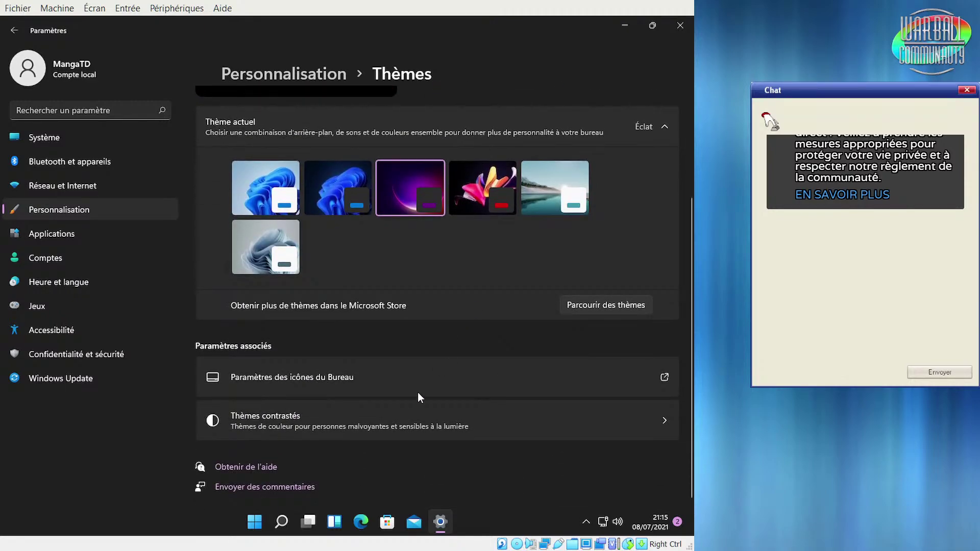
Open desktop icon settings, move the window left, and add the Ordinateur icon
left_click(388, 376)
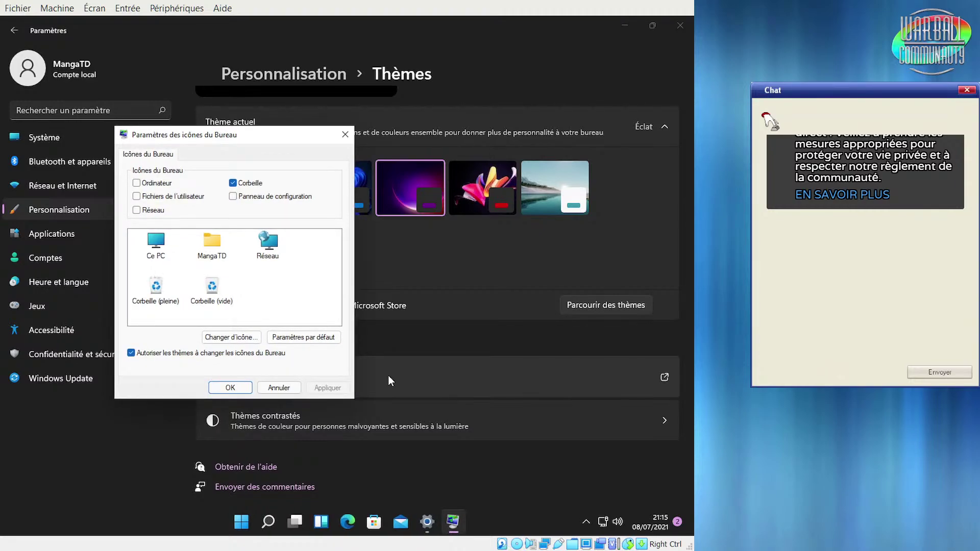
left_click_drag(236, 135, 322, 142)
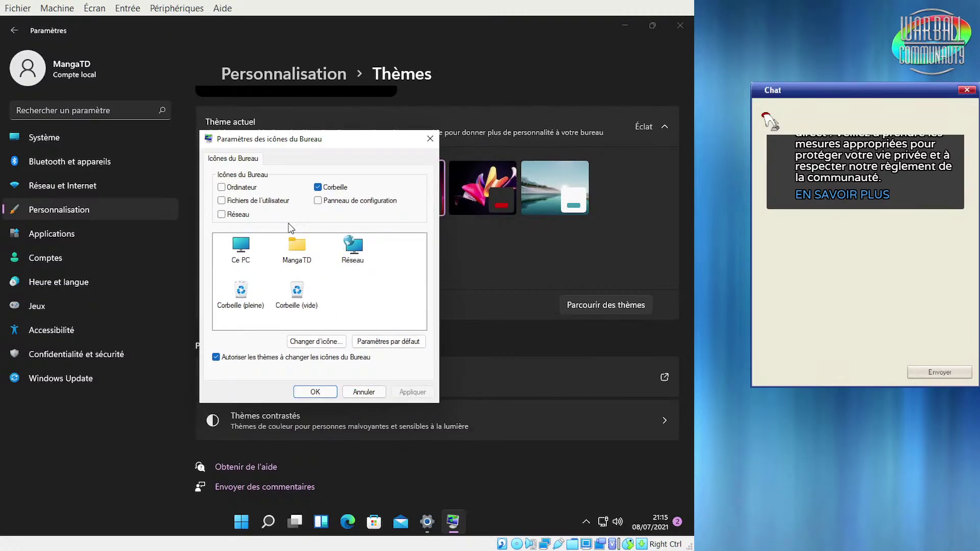
left_click_drag(300, 146, 266, 145)
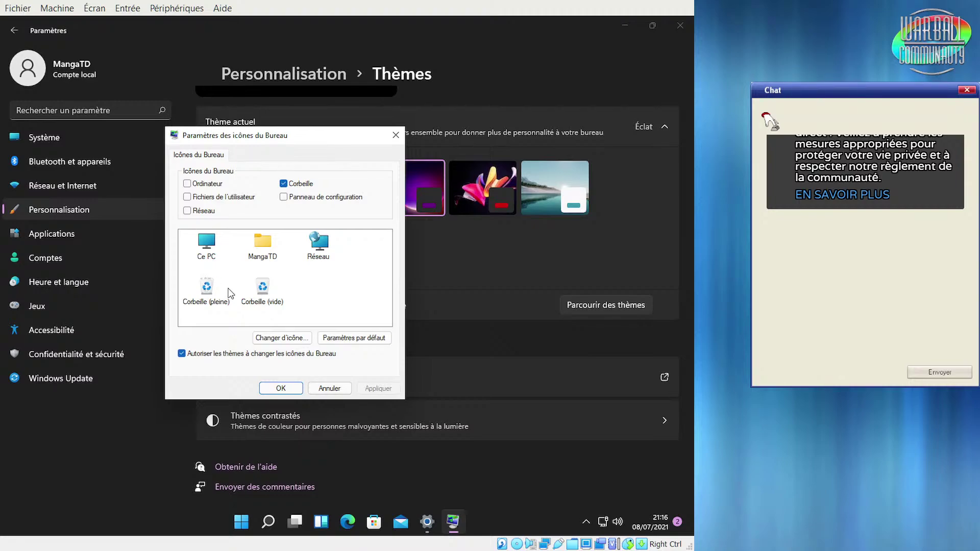
left_click(207, 186)
left_click(379, 388)
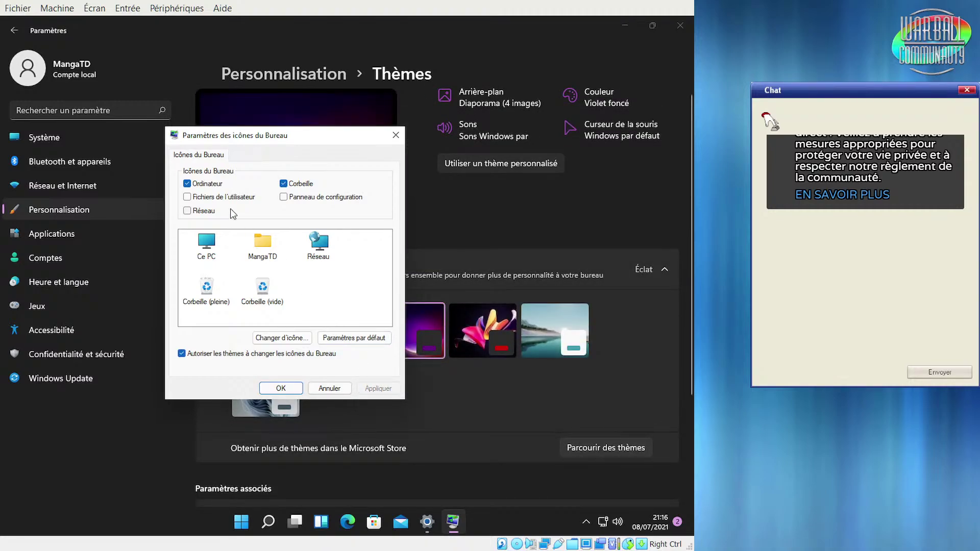
Tick Panneau de configuration, Réseau and Fichiers de l'utilisateur, apply, and confirm with OK
left_click(298, 201)
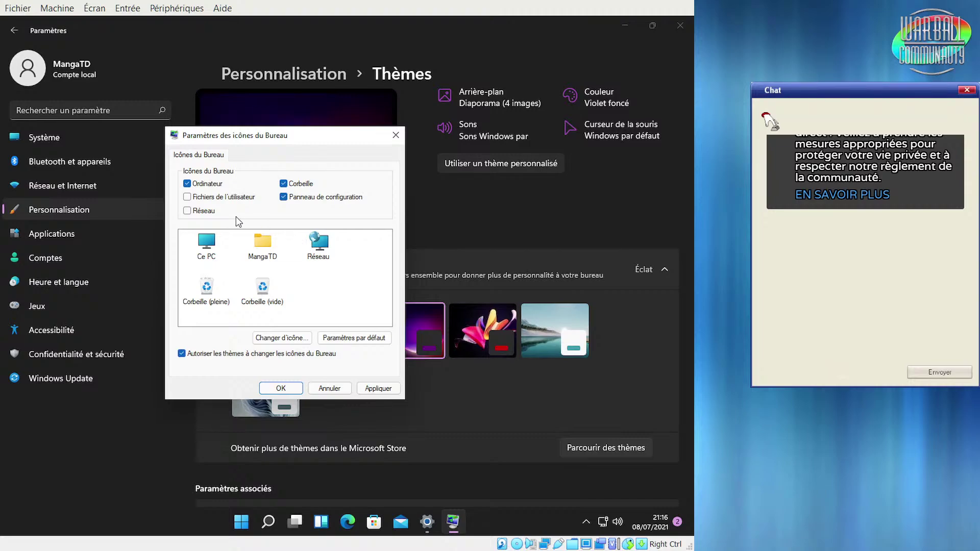
left_click(374, 392)
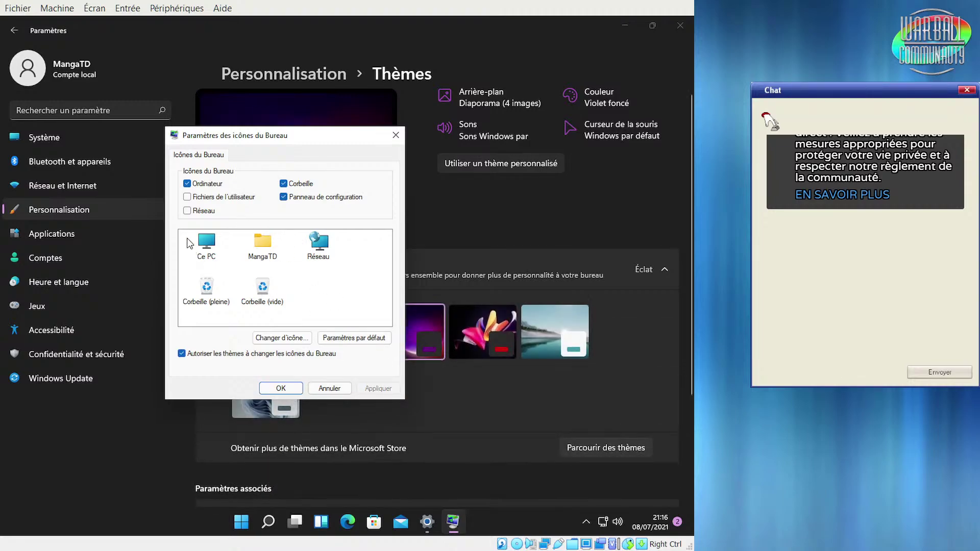
left_click(199, 210)
left_click(206, 199)
left_click(375, 390)
left_click(280, 388)
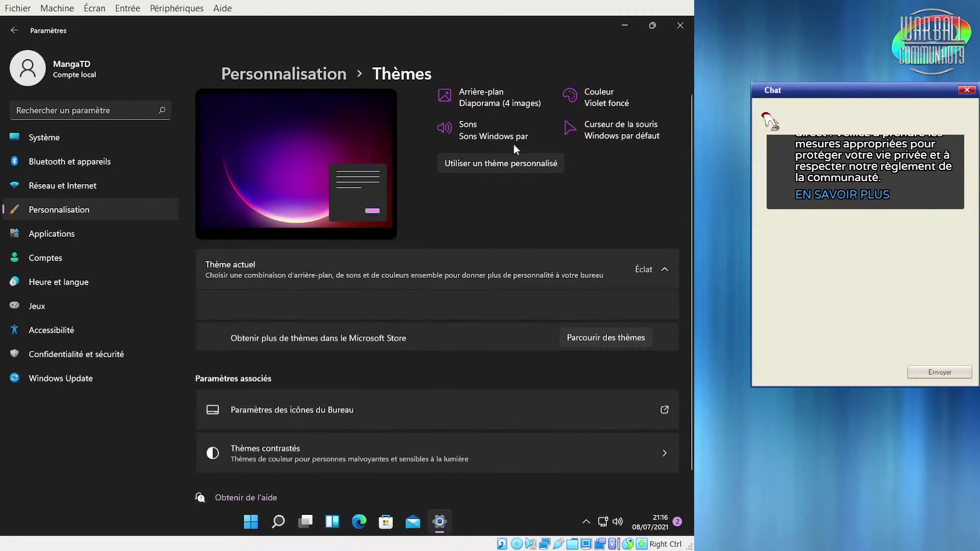
Minimise Settings and open Control Panel from its desktop icon
left_click(624, 26)
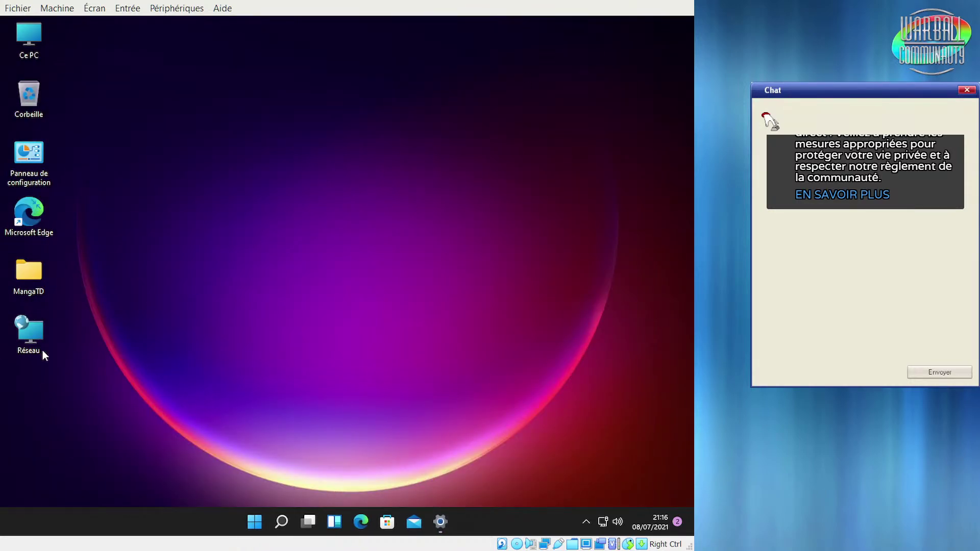
double_click(30, 175)
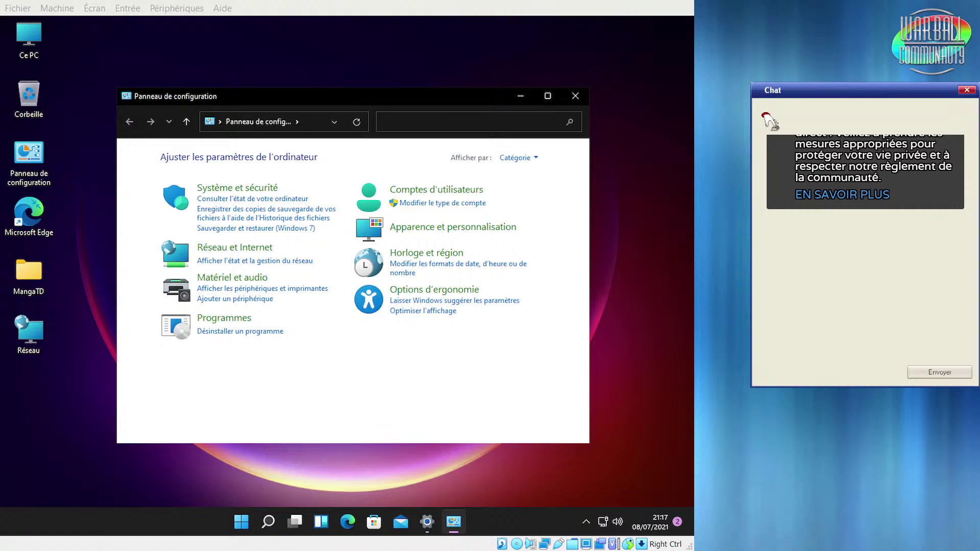
left_click(458, 407)
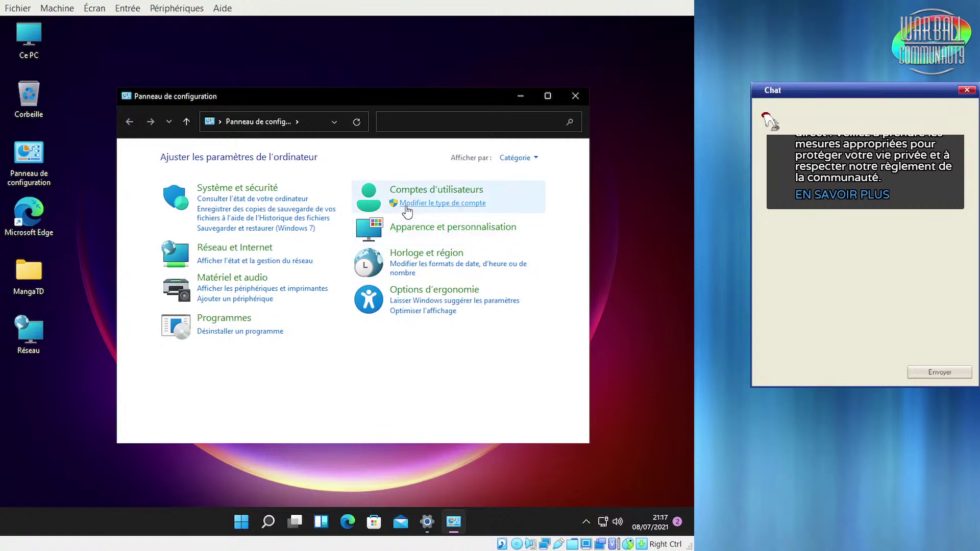
Browse Apparence et personnalisation and its font settings page, then close Control Panel
left_click(437, 231)
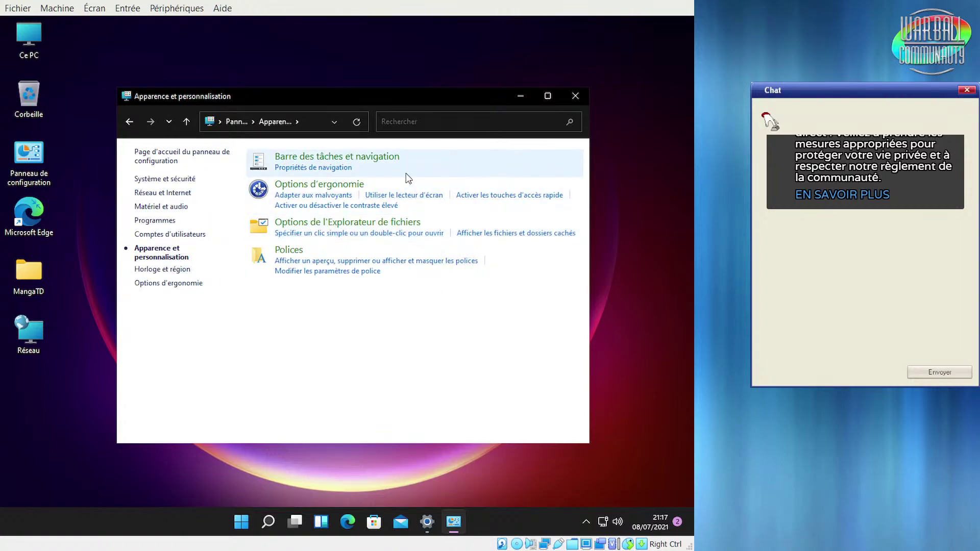
left_click(306, 276)
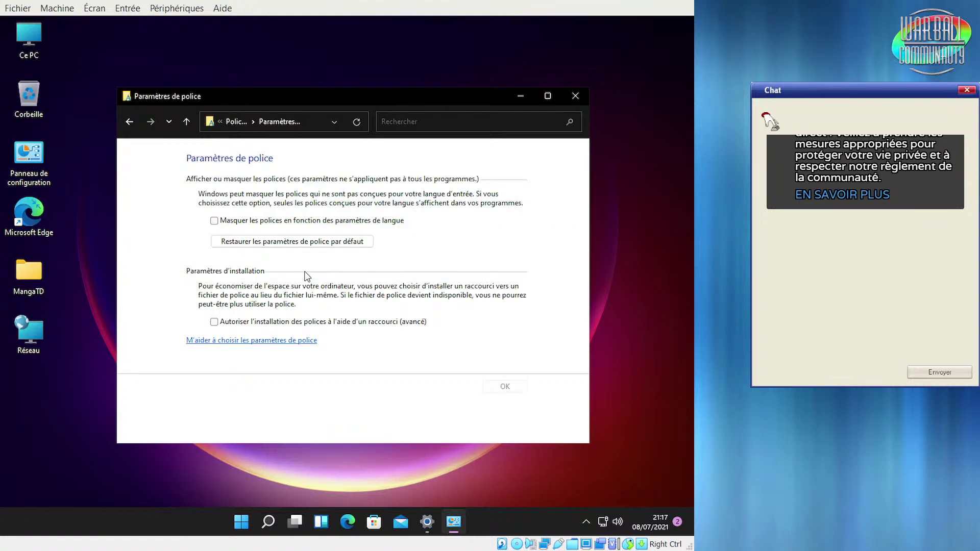
left_click(129, 121)
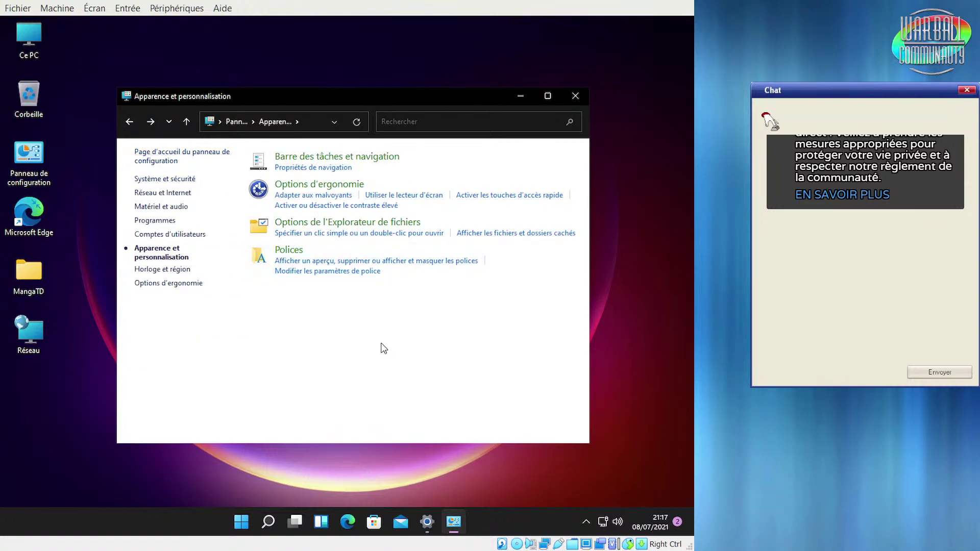
left_click(577, 96)
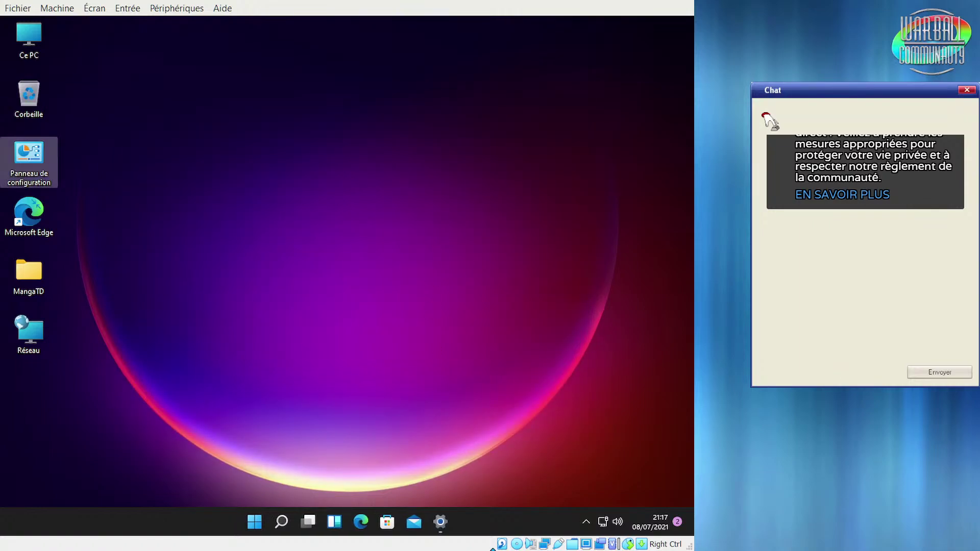
Bring Settings back up on Personnalisation › Thèmes and scroll through the theme choices
left_click(442, 523)
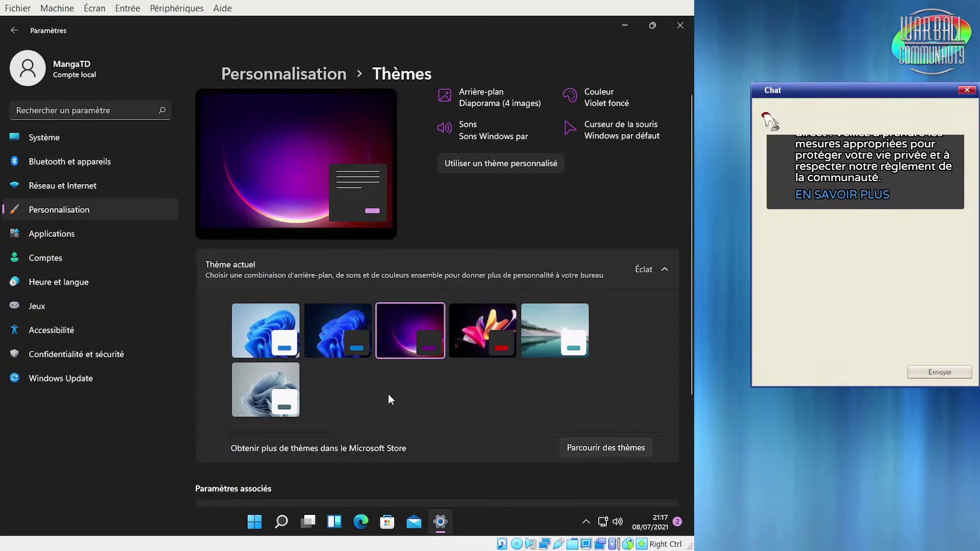
scroll(388, 396, "down", 3)
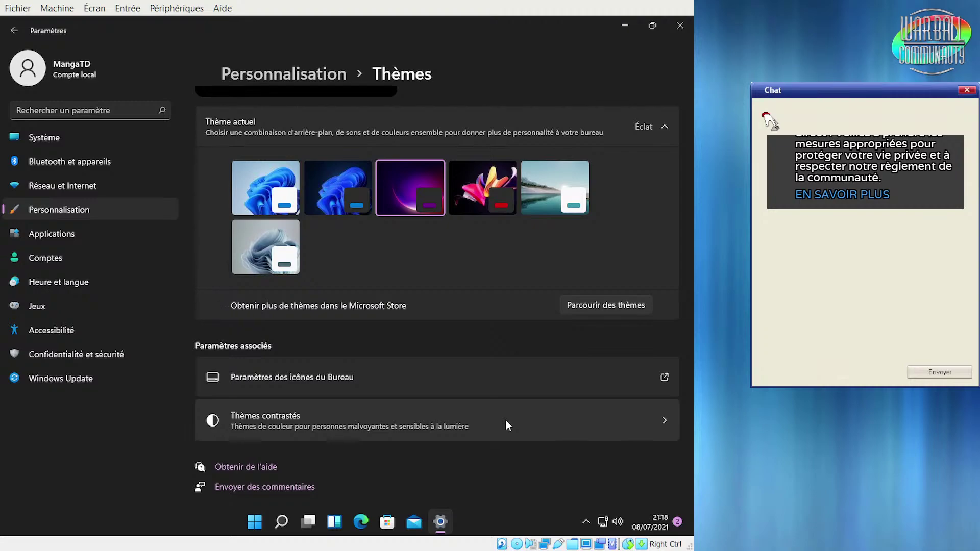
Visit the Thèmes contrastés page, then open Sécurité Windows under Confidentialité et sécurité
left_click(506, 420)
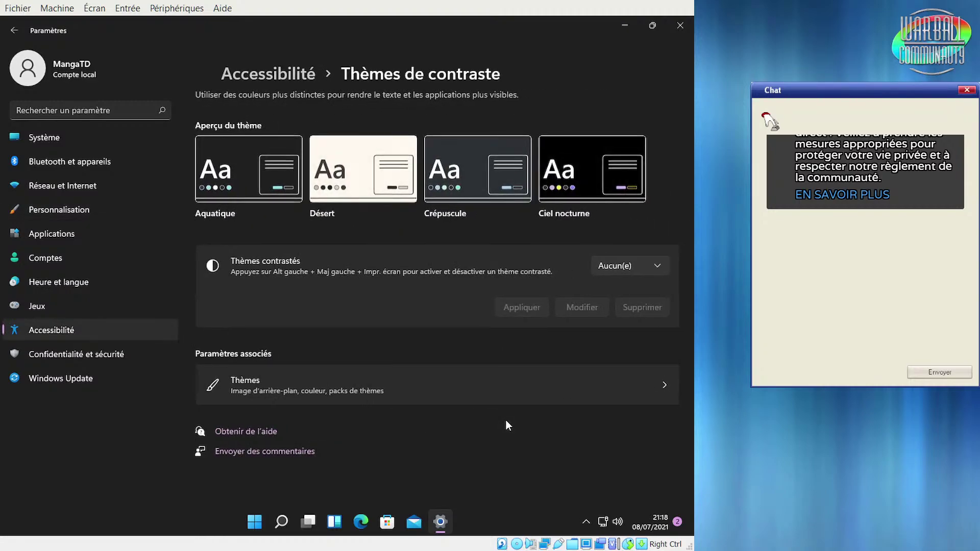
left_click(56, 357)
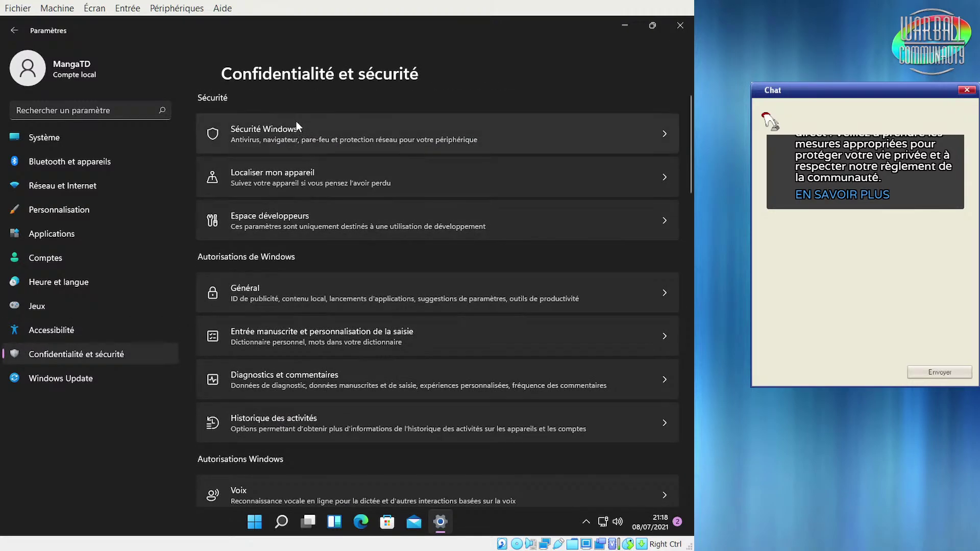
left_click(297, 123)
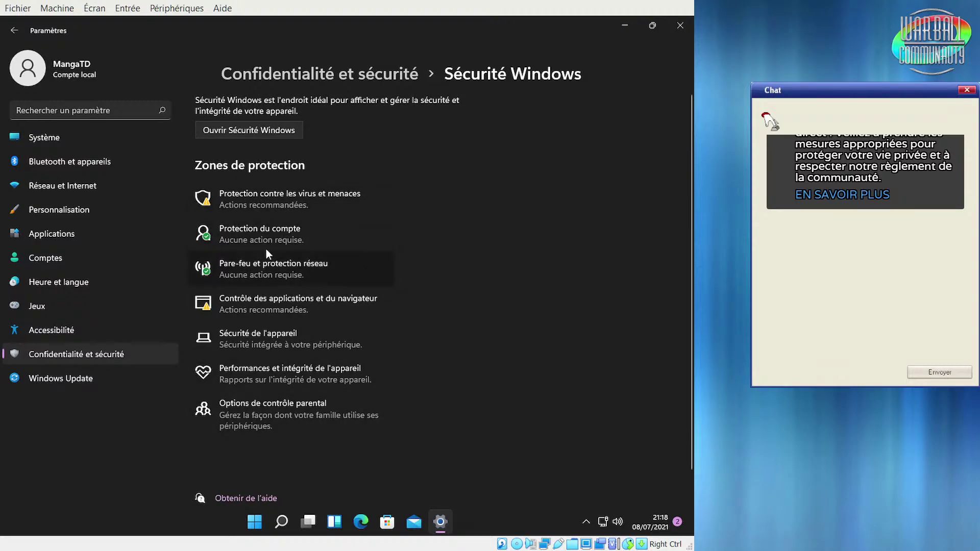
Browse the account, firewall, device, health, family and history pages, then close it and open Windows Update
left_click(288, 239)
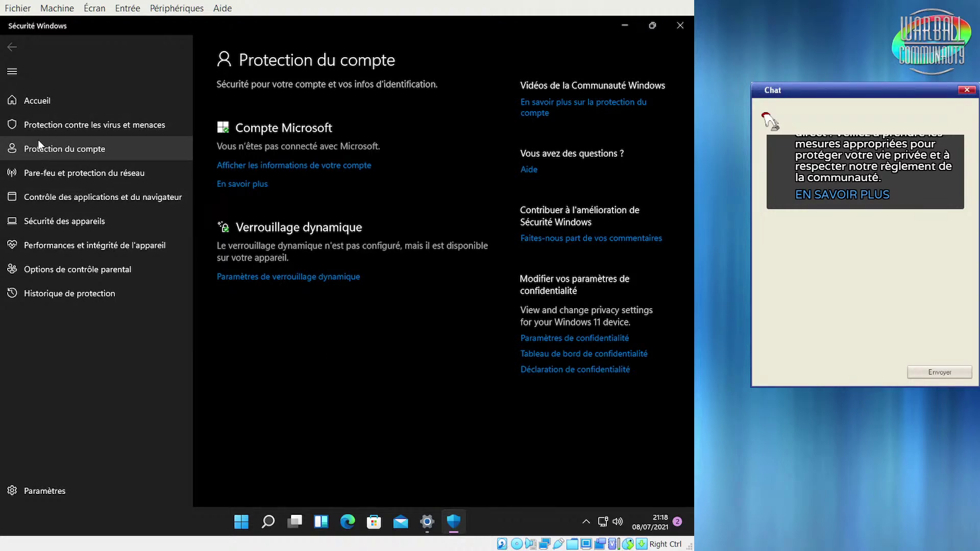
left_click(40, 175)
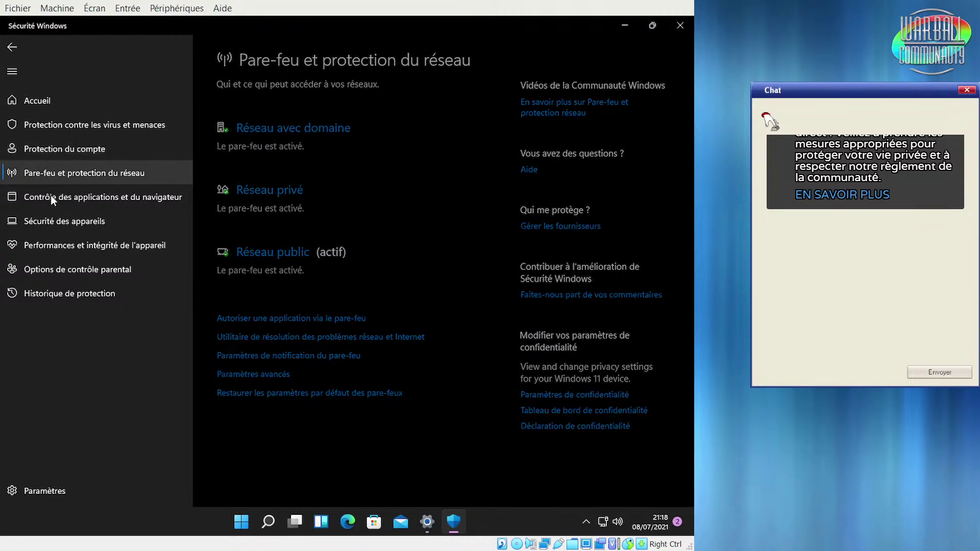
left_click(55, 219)
left_click(62, 250)
left_click(74, 270)
left_click(72, 296)
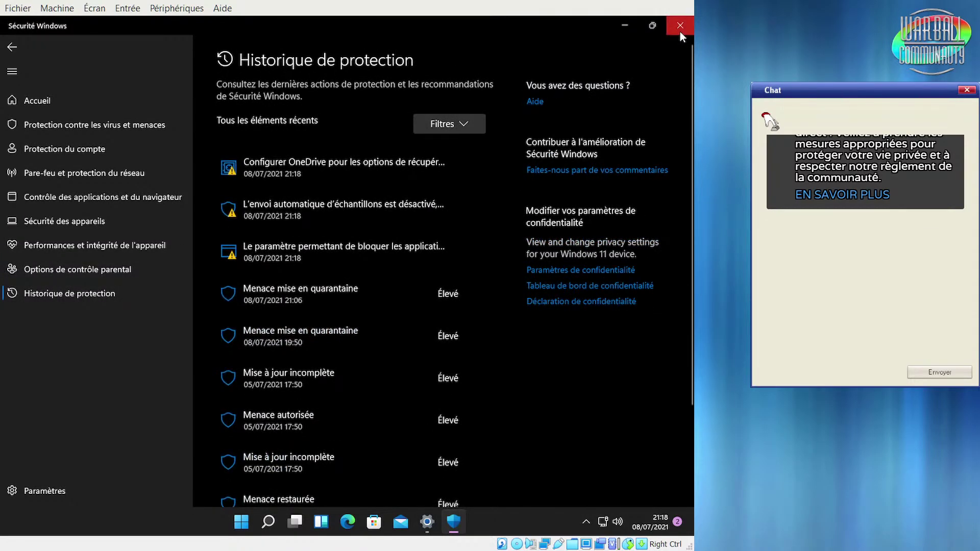
left_click(680, 28)
left_click(65, 379)
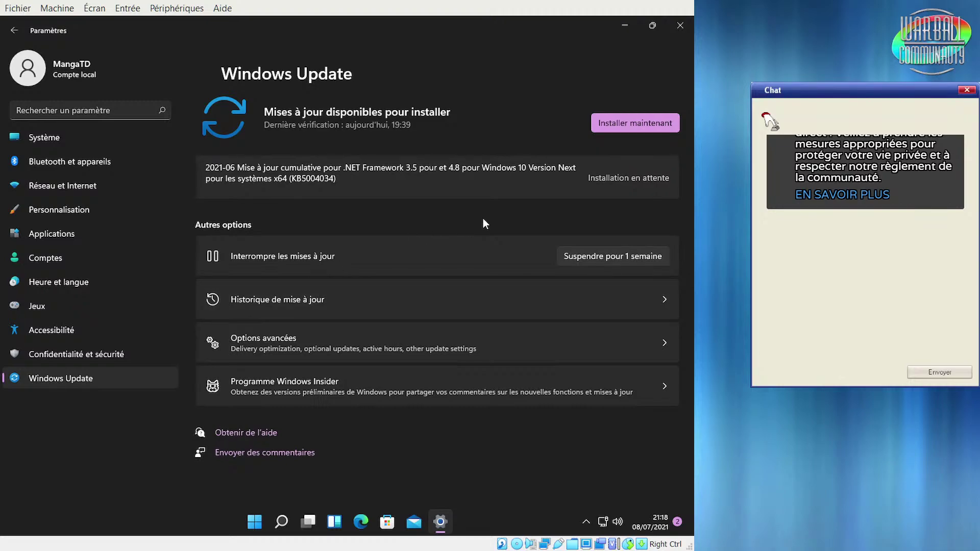
Minimize Settings to the desktop, then restore it from the taskbar
left_click(624, 25)
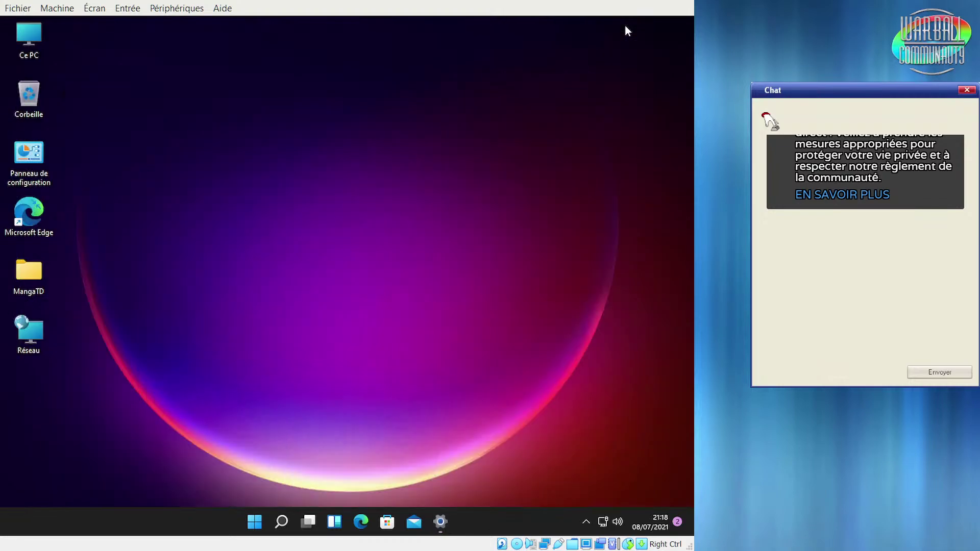
right_click(470, 100)
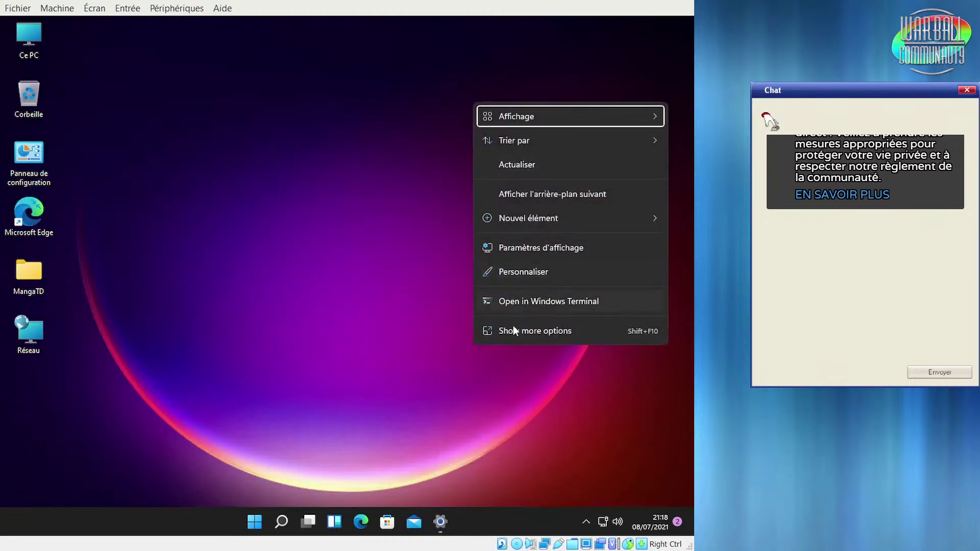
left_click(413, 339)
left_click(440, 521)
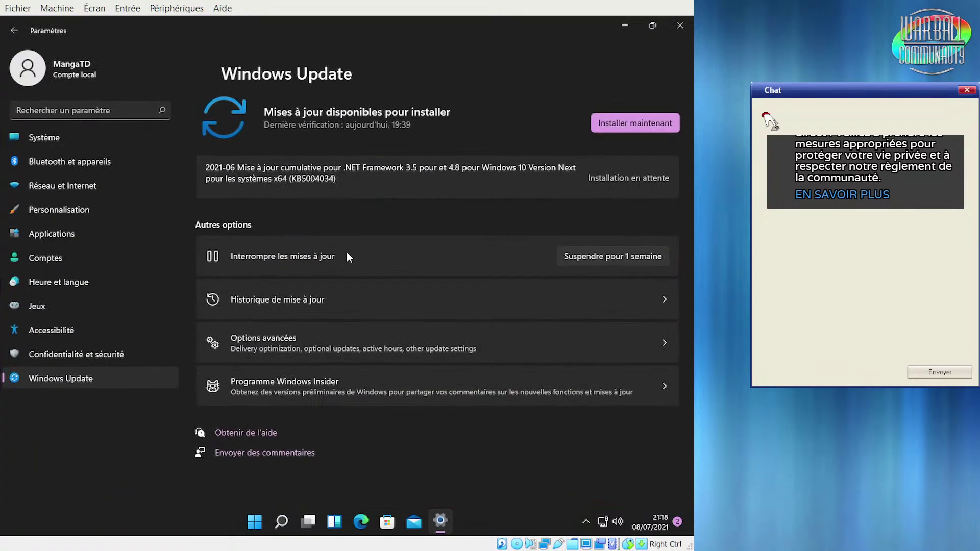
Start installing the pending KB5004034 .NET Framework cumulative update
left_click(620, 126)
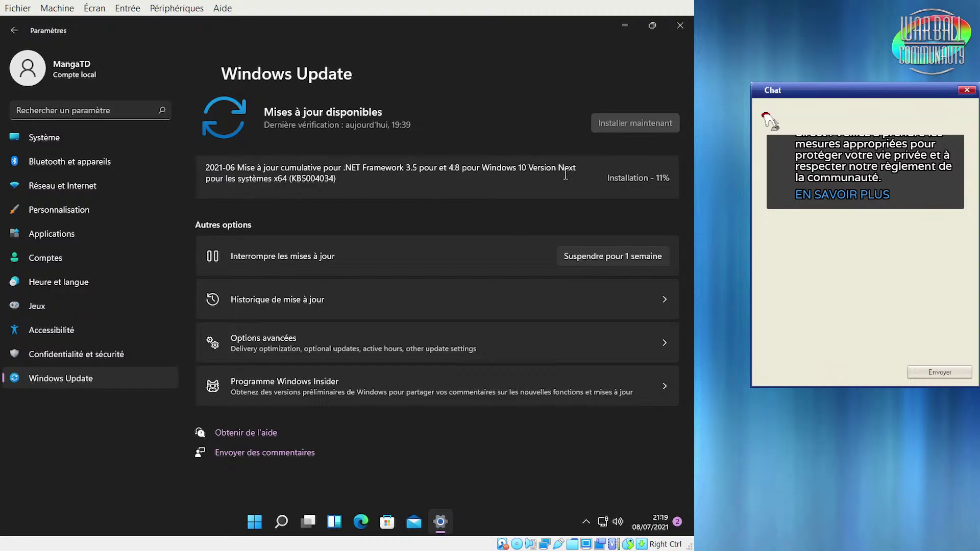
left_click_drag(481, 168, 579, 175)
left_click(534, 174)
In Options avancées, switch on Obtenir des mises à jour pour autres produits Microsoft
left_click(355, 341)
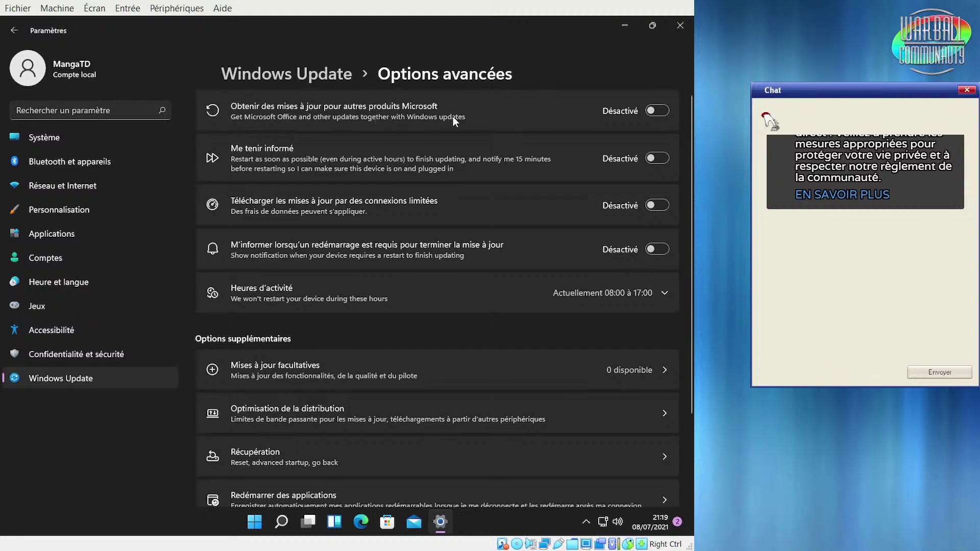
left_click(654, 110)
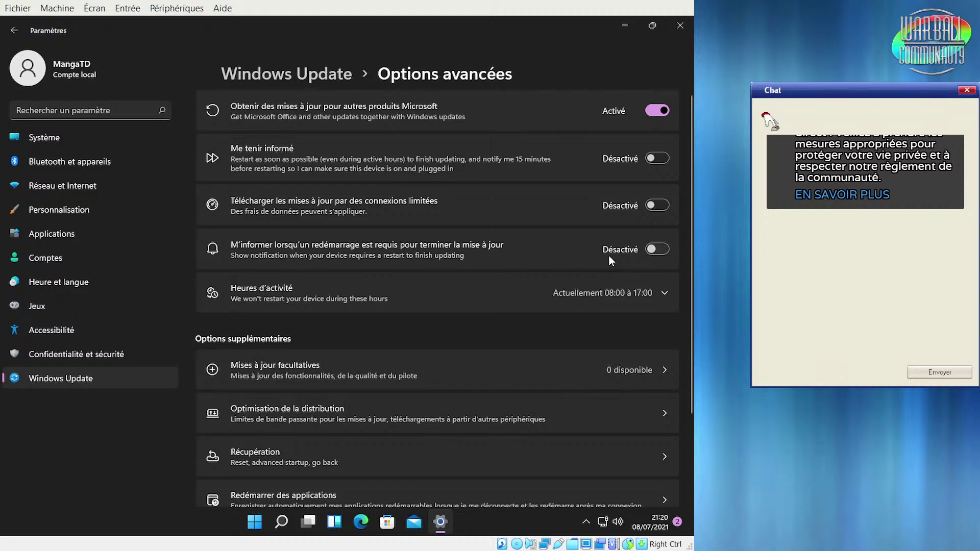
left_click(660, 249)
left_click(660, 249)
scroll(452, 346, "down", 2)
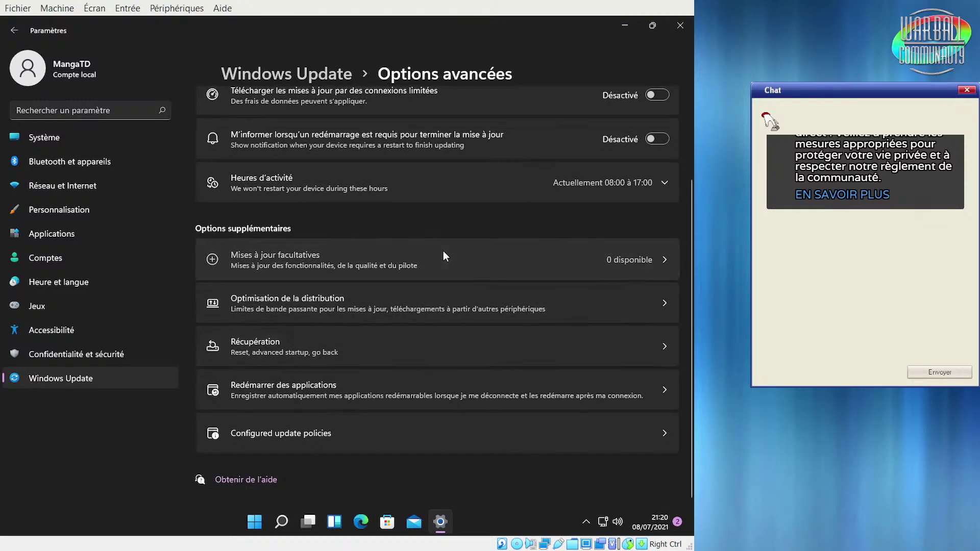
left_click(443, 252)
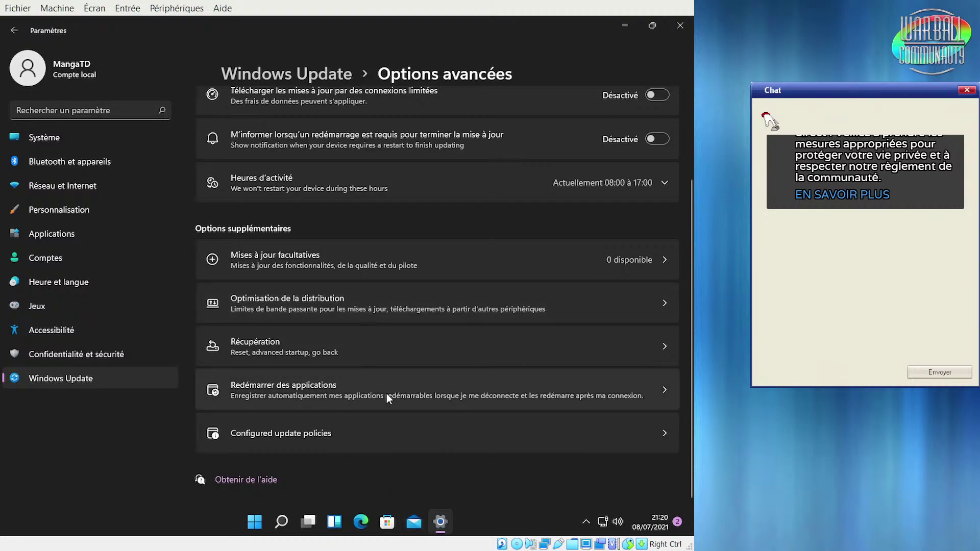
Go to Options de connexion via Redémarrer des applications and expand Reconnaissance faciale
left_click(669, 392)
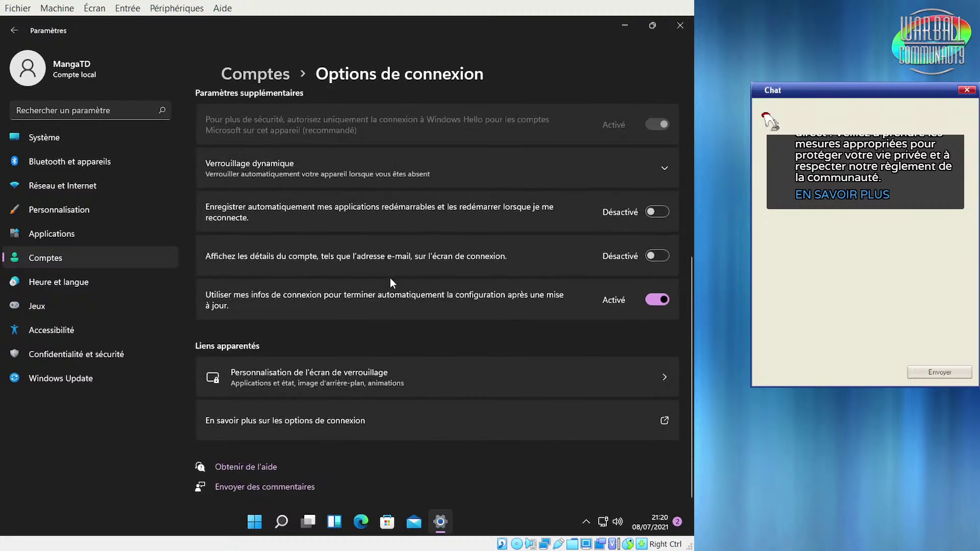
scroll(390, 278, "up", 5)
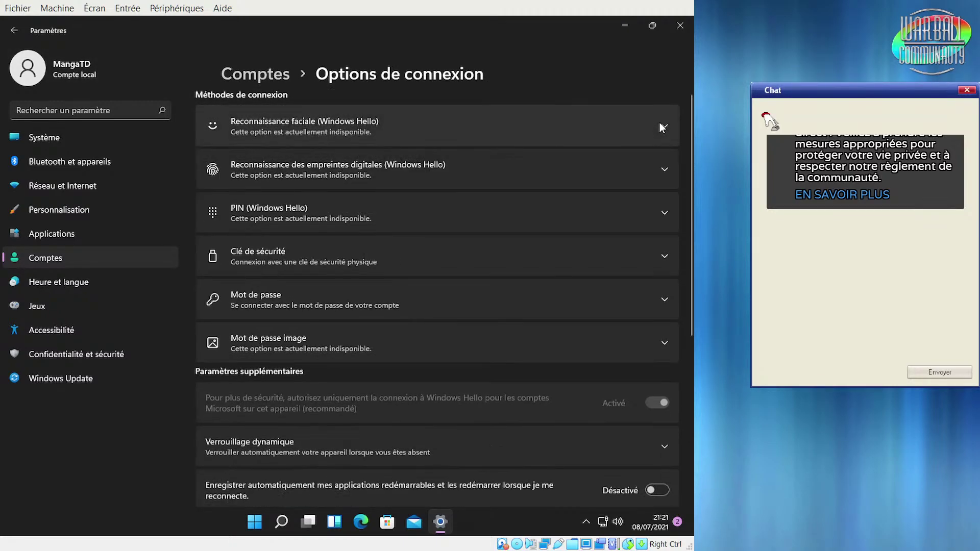
left_click(660, 125)
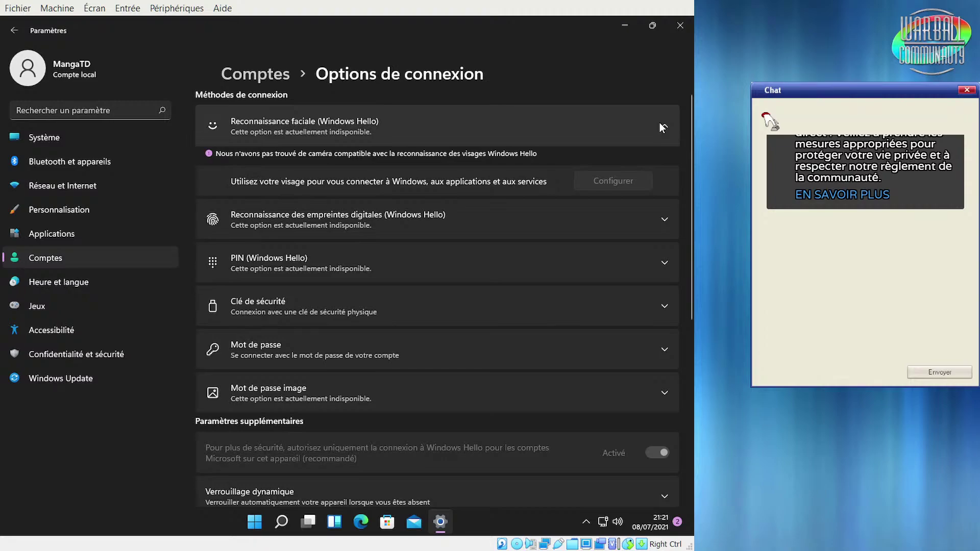
left_click(659, 122)
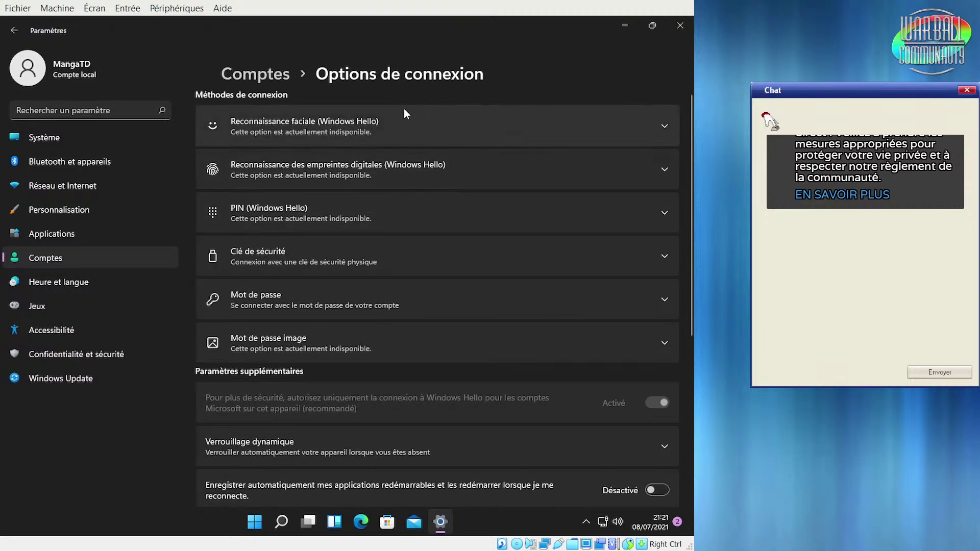
left_click(449, 117)
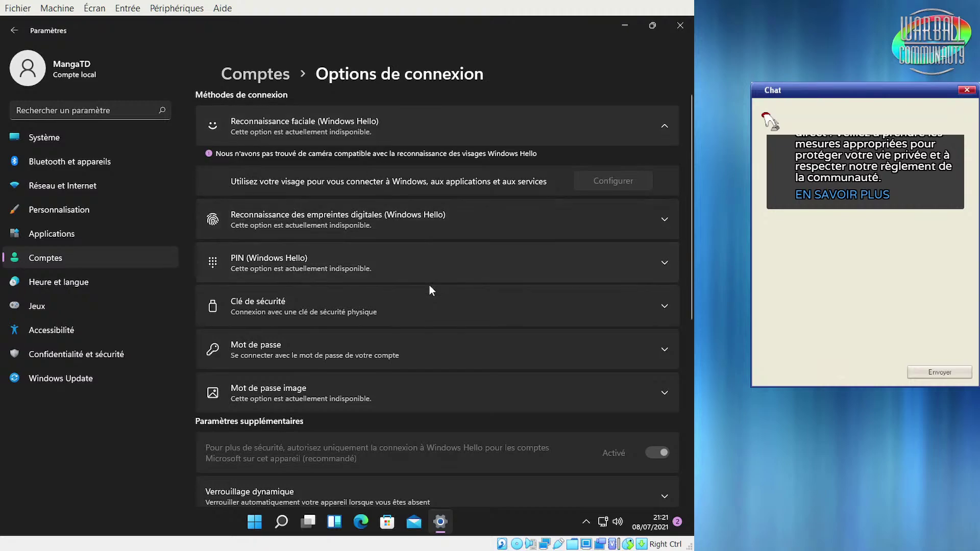
Expand the PIN and Clé de sécurité sign-in sections
left_click(402, 269)
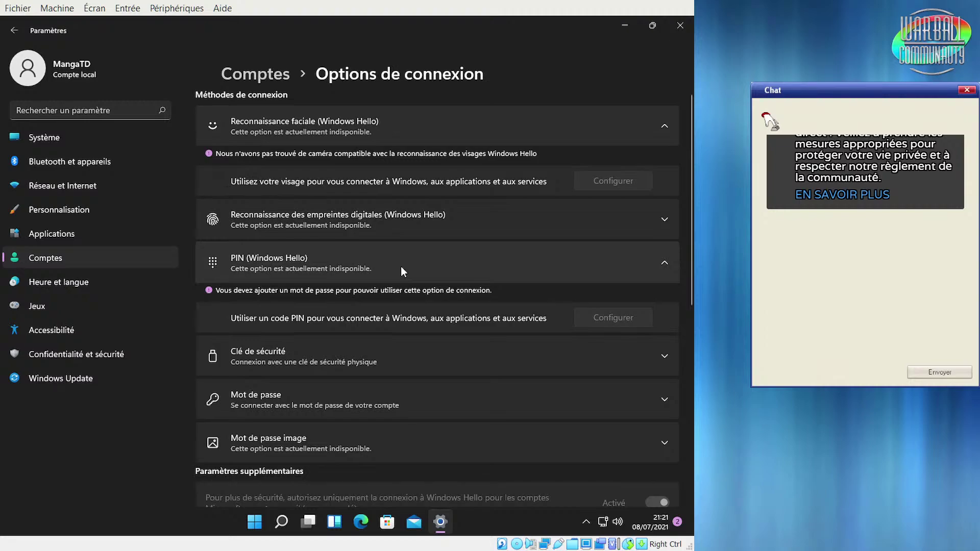
left_click(414, 351)
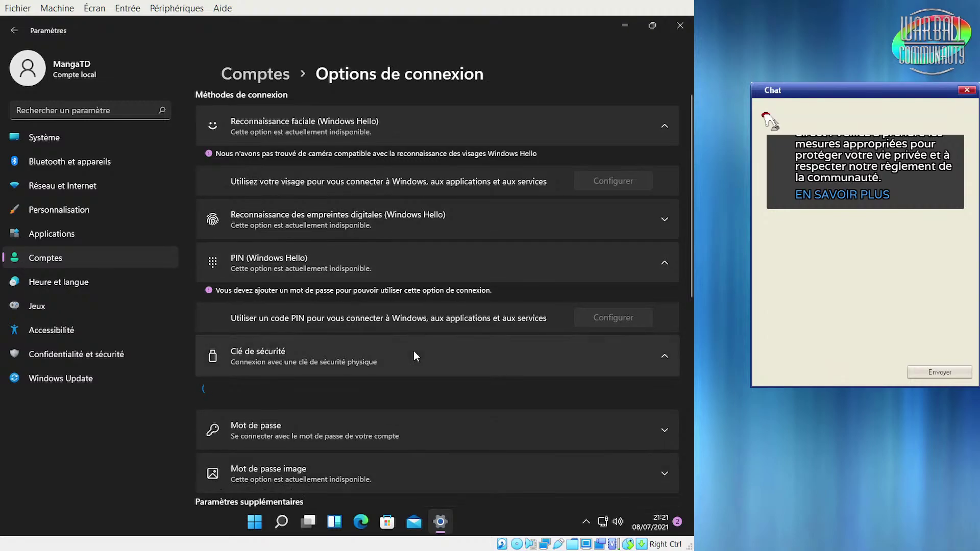
scroll(414, 350, "down", 3)
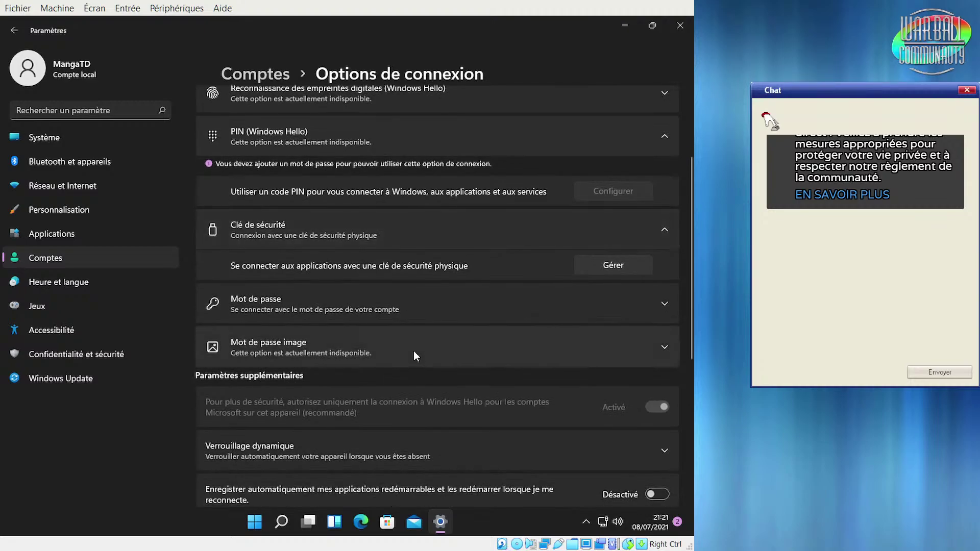
Use Gérer under Clé de sécurité to bring up the Configuration de Windows Hello dialog
left_click(617, 268)
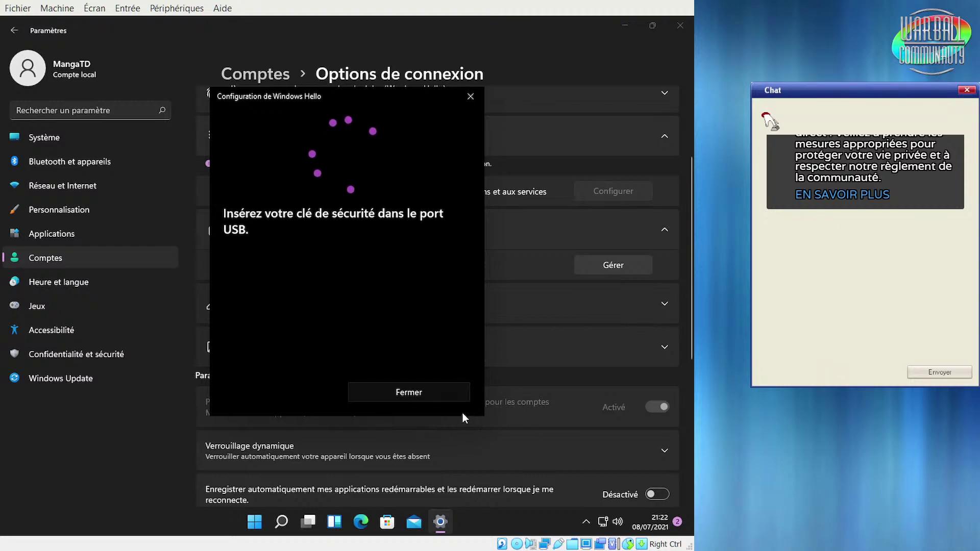
Close the security key prompt and expand the Mot de passe image details
left_click(433, 395)
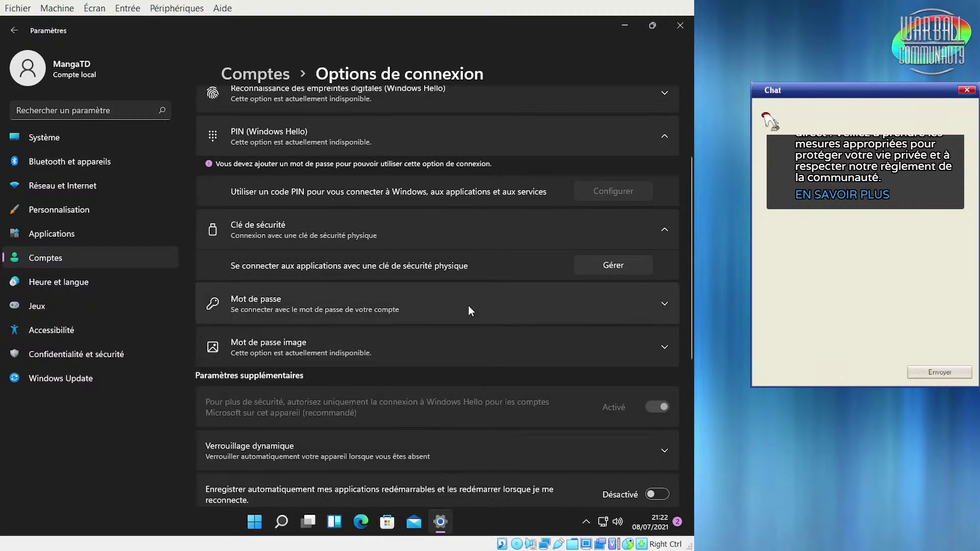
left_click(445, 361)
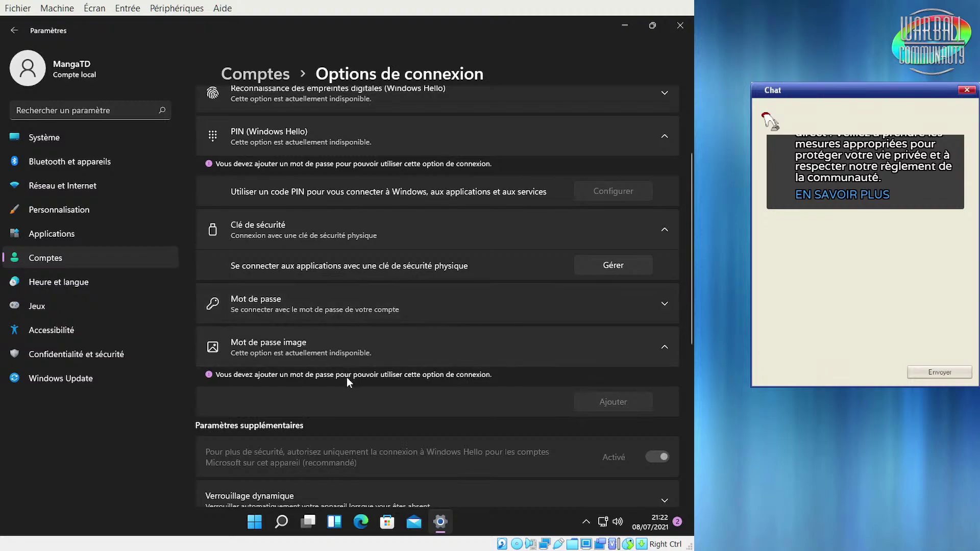
scroll(397, 336, "down", 3)
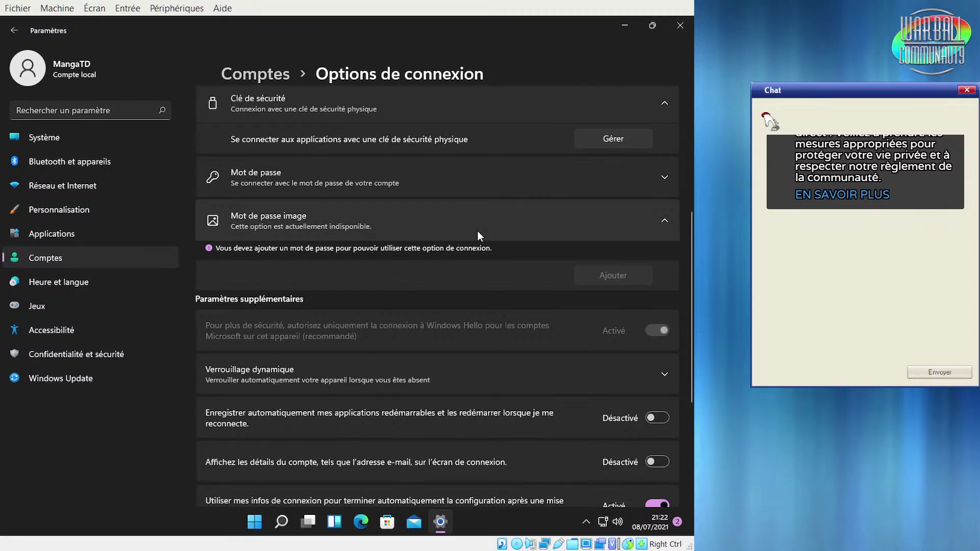
left_click(261, 223)
left_click(261, 224)
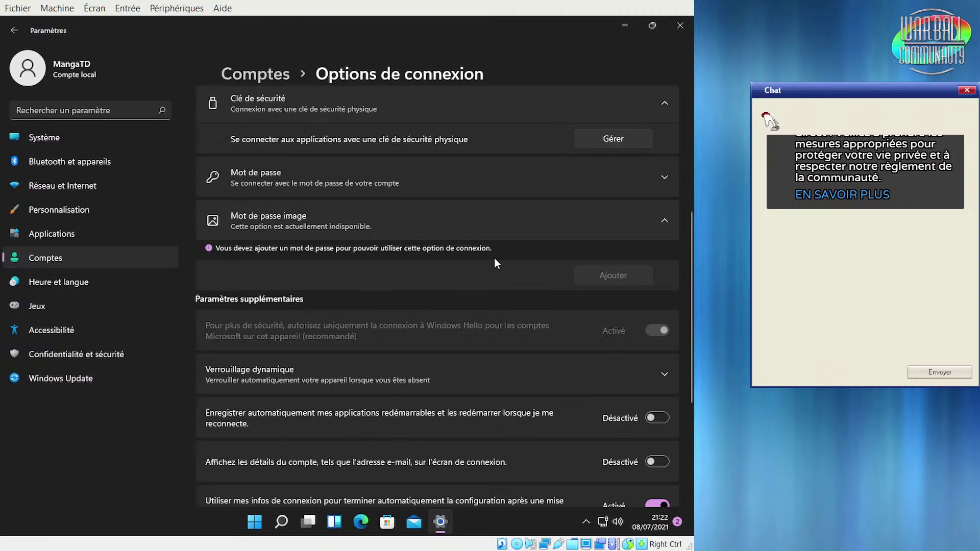
Expand the Mot de passe section to reveal its Ajouter button
left_click(243, 225)
left_click(244, 225)
left_click(487, 185)
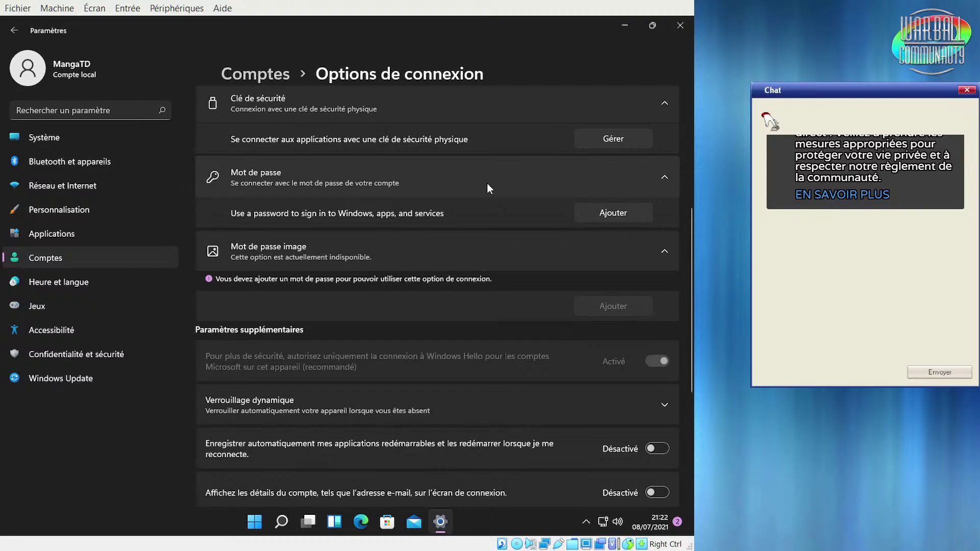
Create a local account password with a confirmation and hint, then finish the wizard
left_click(593, 215)
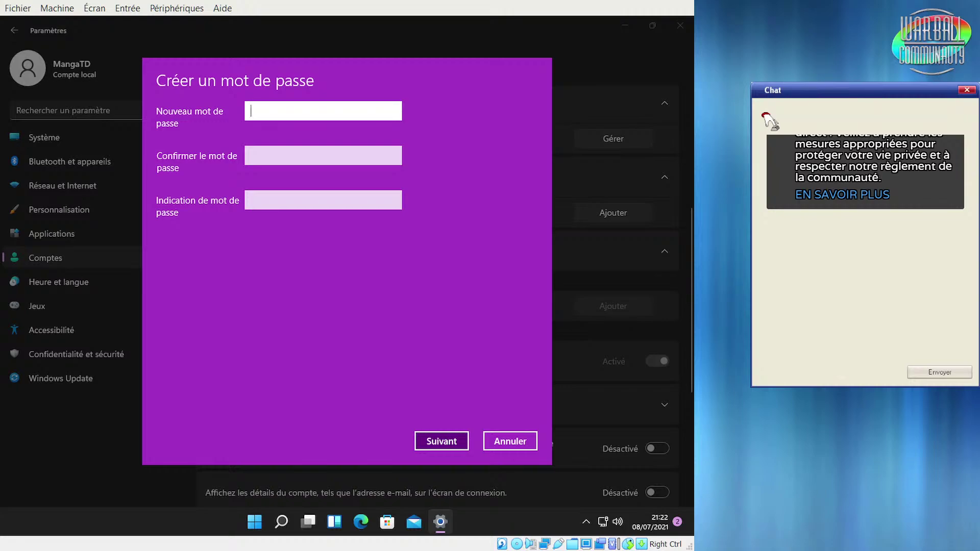
type("1234567")
key("BackSpace")
key("BackSpace")
key("BackSpace")
key("BackSpace")
key("BackSpace")
key("BackSpace")
key("BackSpace")
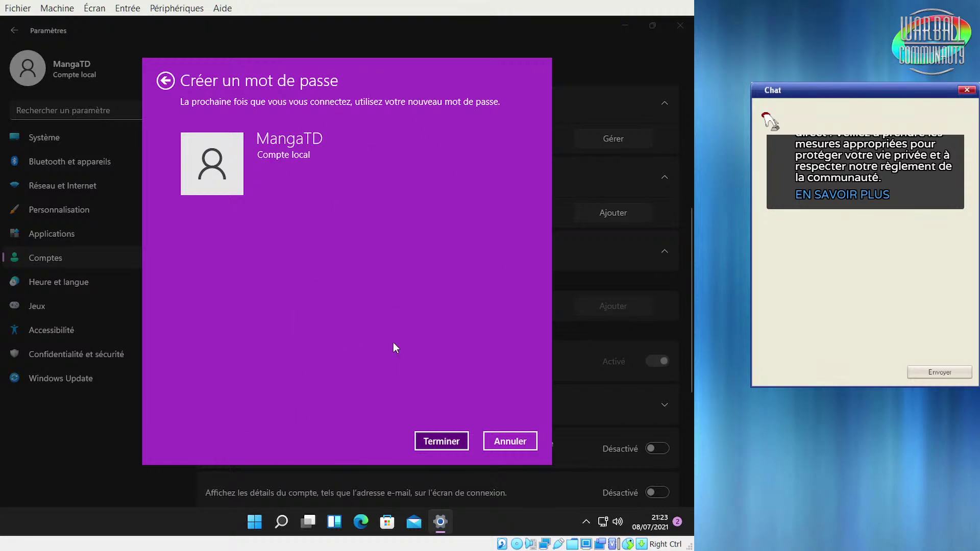
left_click(433, 442)
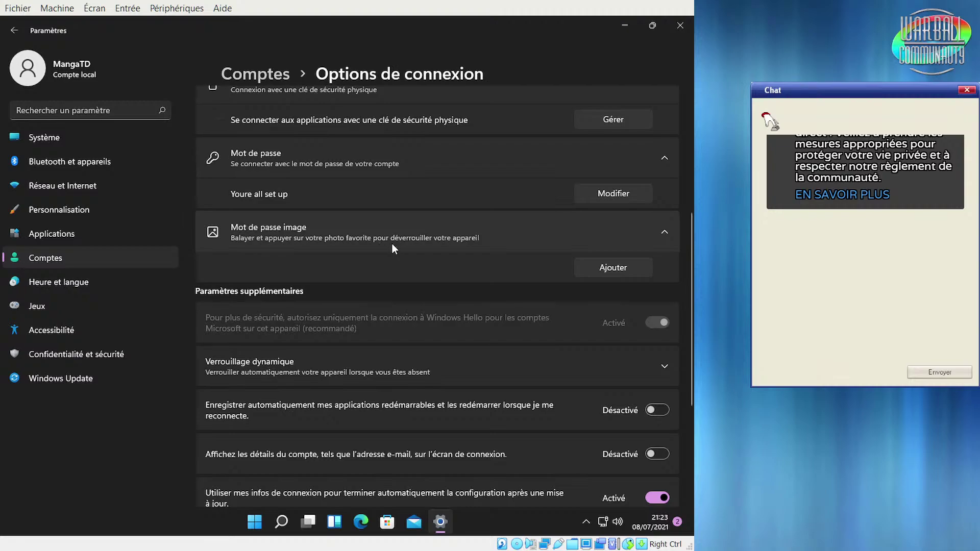
Launch the picture password wizard from Ajouter under Mot de passe image
left_click(626, 274)
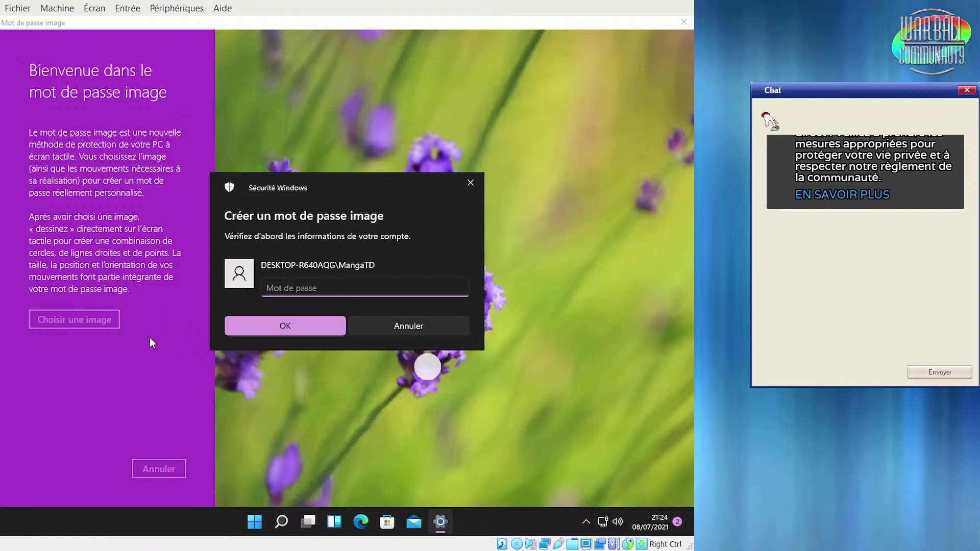
Verify the account password in the Sécurité Windows prompt, then pick Choisir une image
type("***")
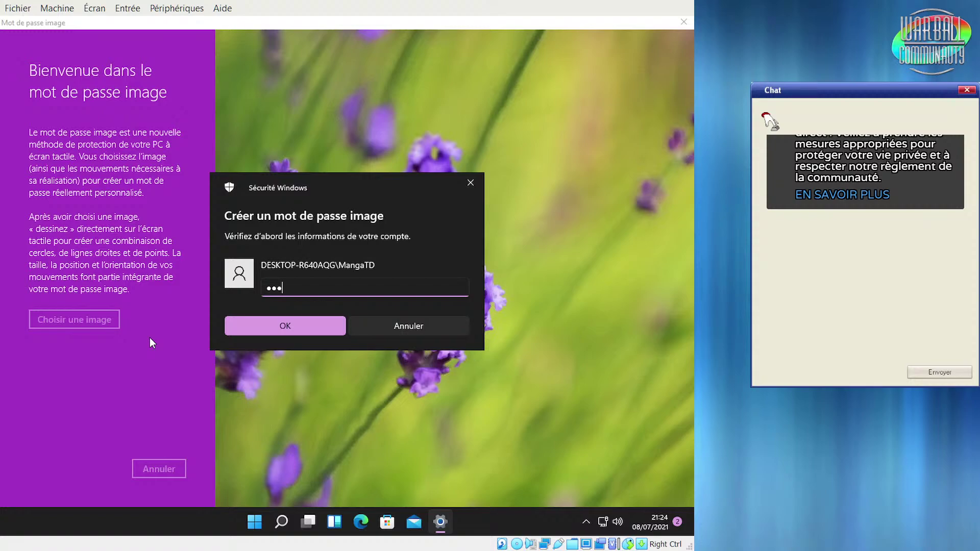
type("*****")
key("Return")
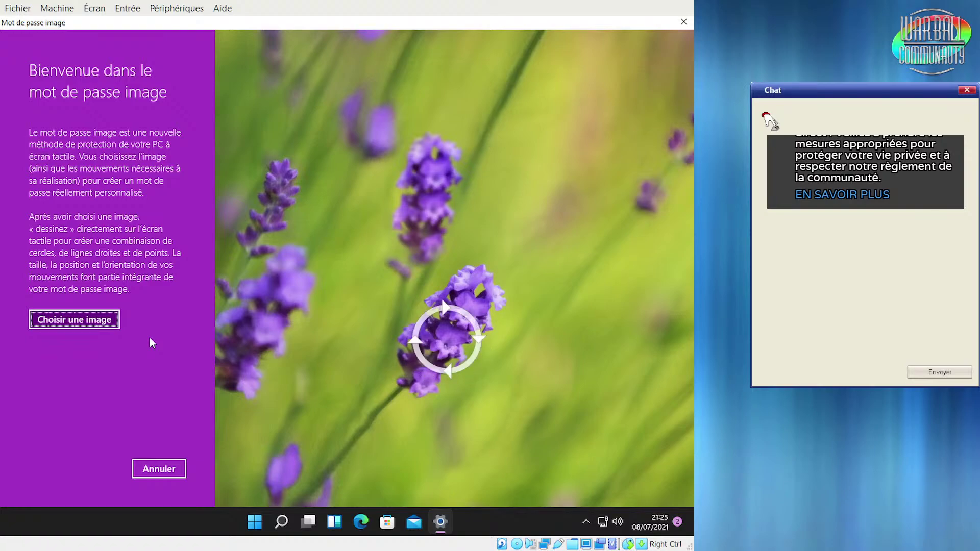
left_click(84, 320)
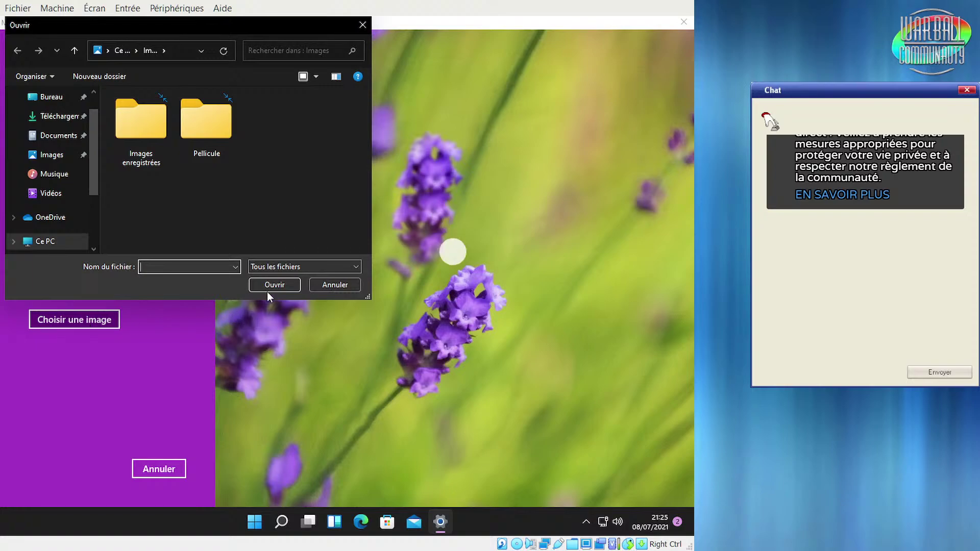
Check the file type list and the Images enregistrées and Pellicule folders, then go to Ce PC
left_click(302, 266)
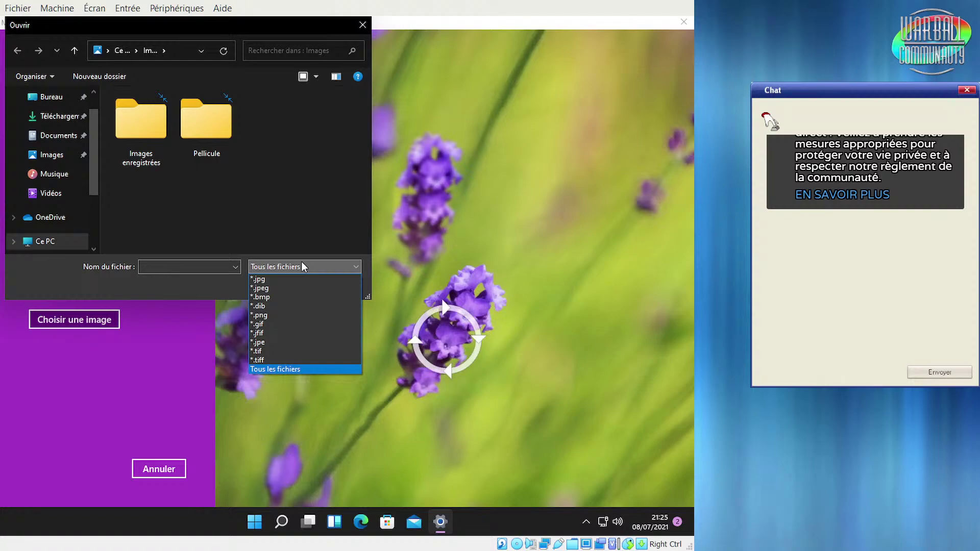
left_click(301, 263)
double_click(142, 126)
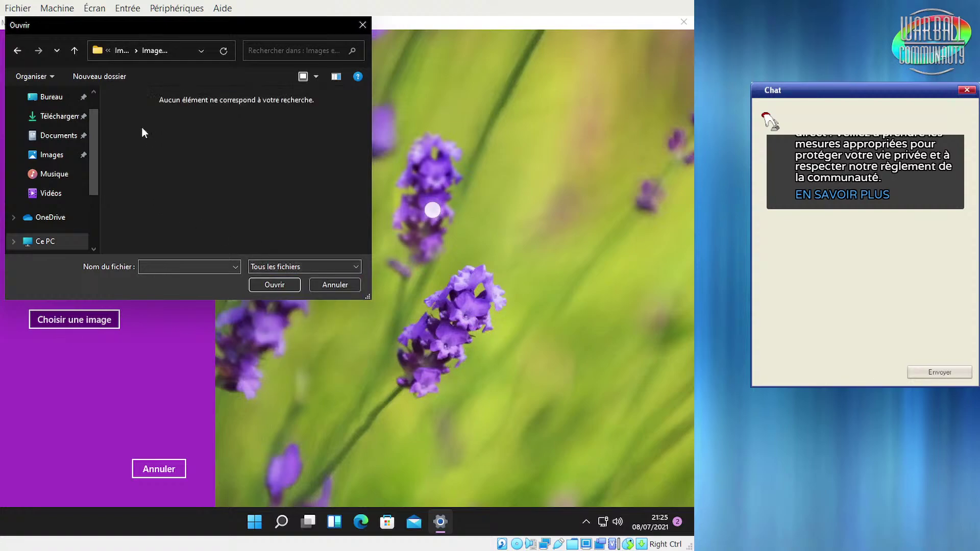
left_click(17, 54)
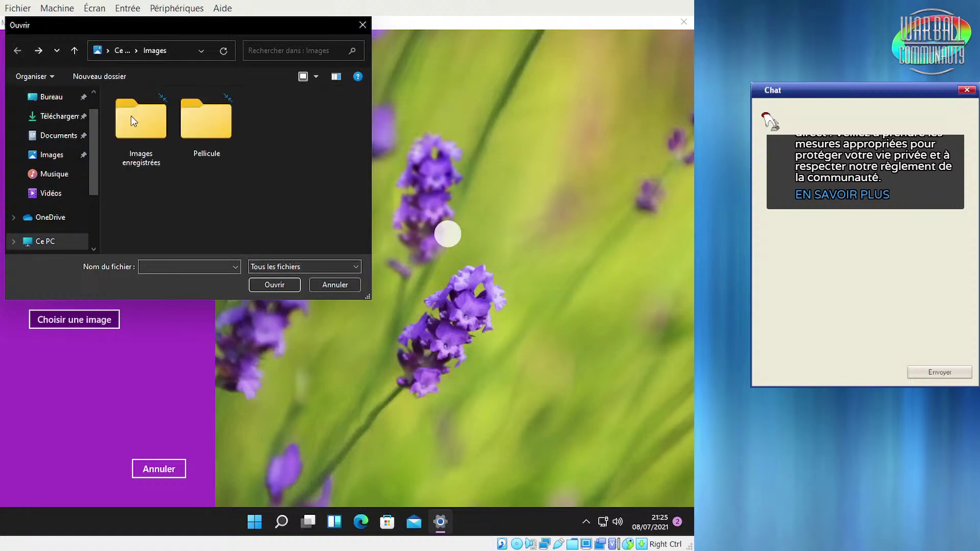
double_click(230, 130)
left_click(16, 50)
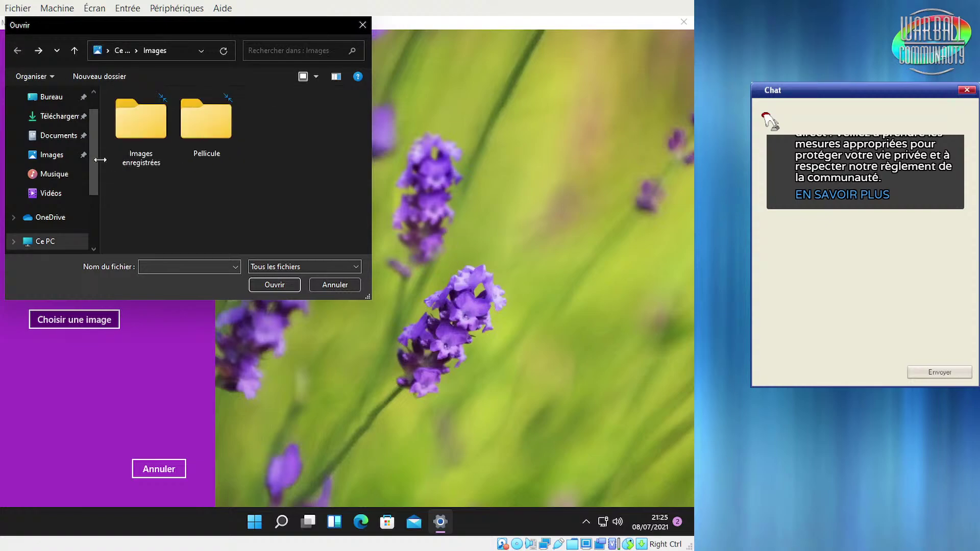
mouse_move(92, 179)
left_mouse_down()
mouse_move(90, 243)
mouse_move(94, 151)
mouse_move(102, 184)
mouse_move(100, 171)
left_mouse_up()
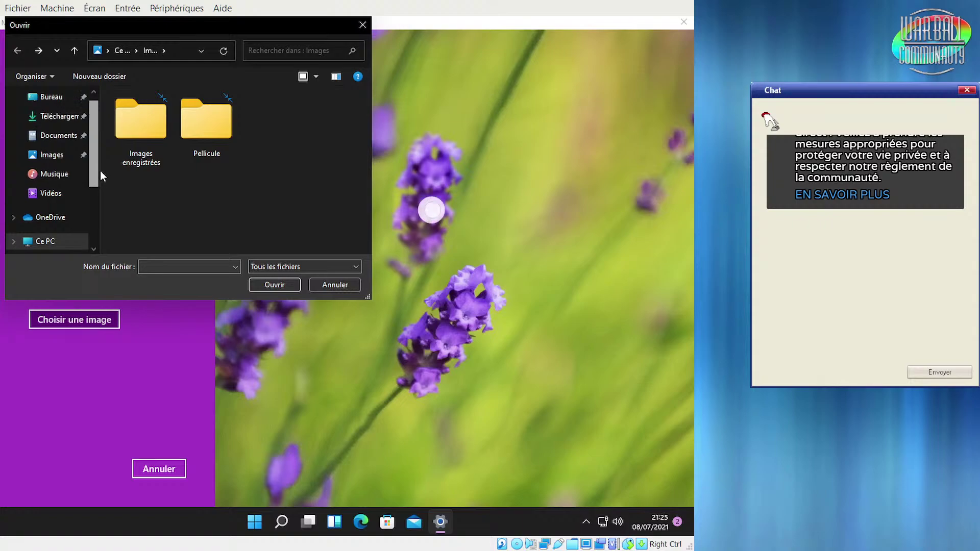
left_click(57, 155)
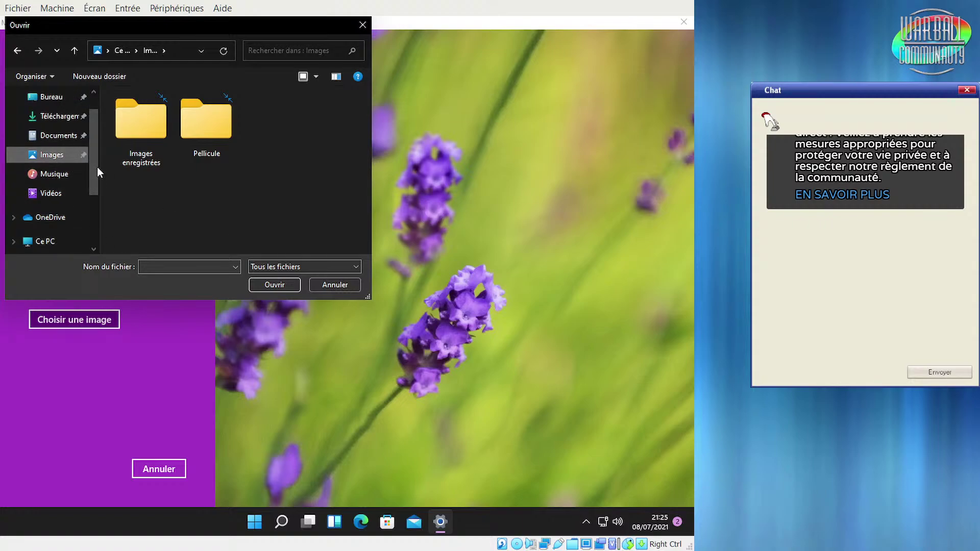
left_click_drag(93, 152, 90, 179)
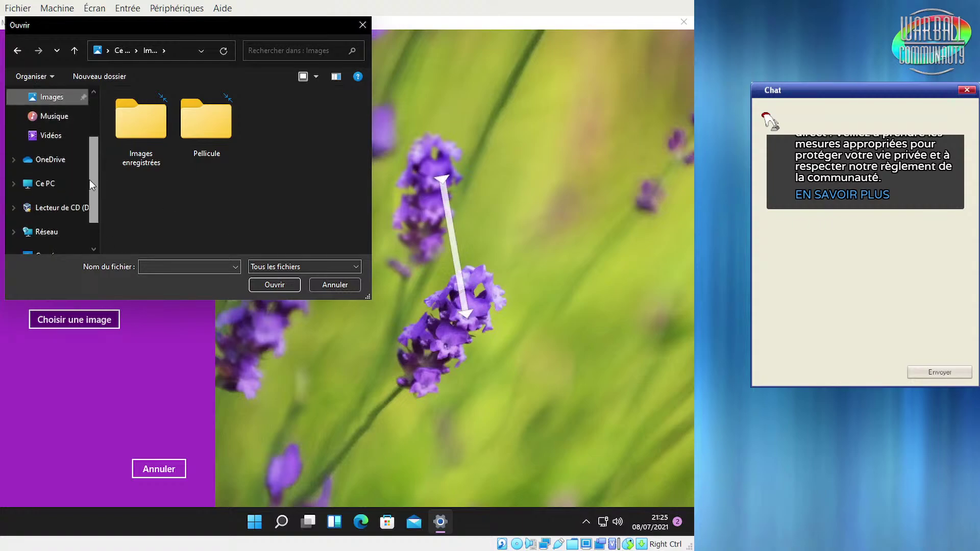
left_click(57, 182)
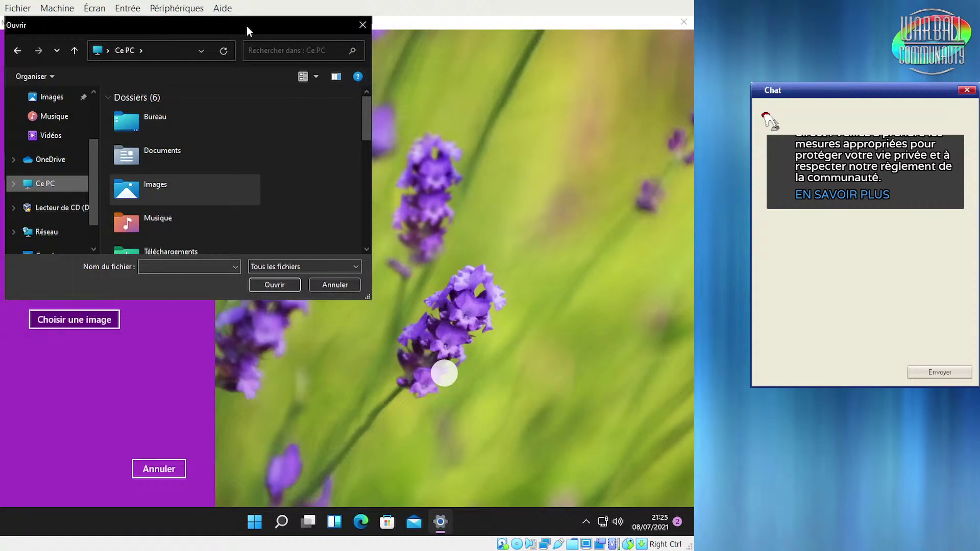
double_click(246, 26)
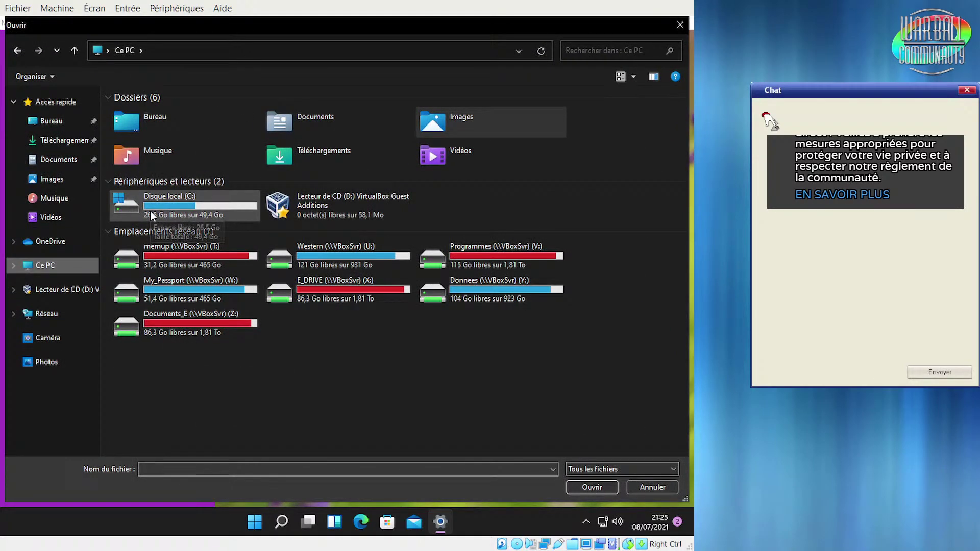
Browse Disque local (C:) to Windows\Web\4K\Wallpaper\Windows and select img0_1920x1200
double_click(173, 213)
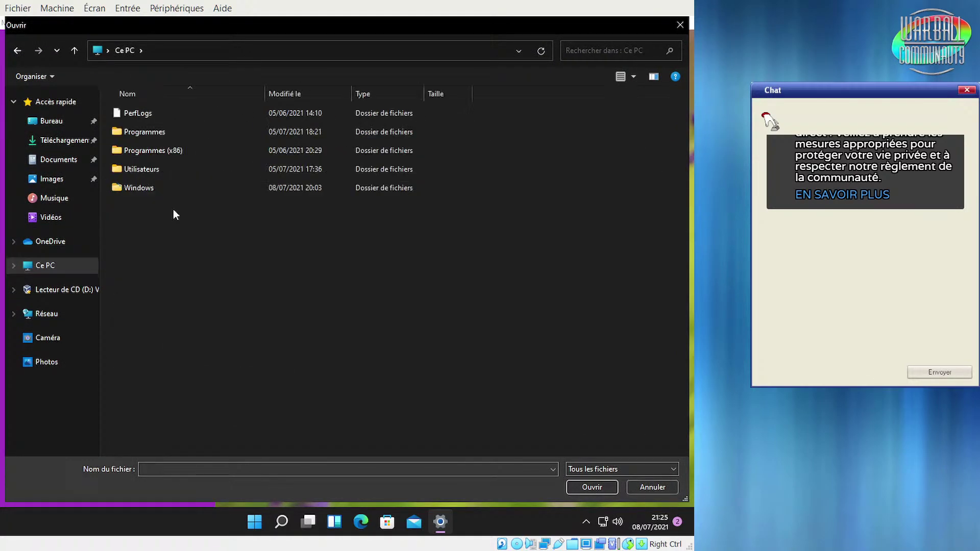
double_click(141, 185)
scroll(199, 306, "down", 3)
scroll(207, 284, "down", 17)
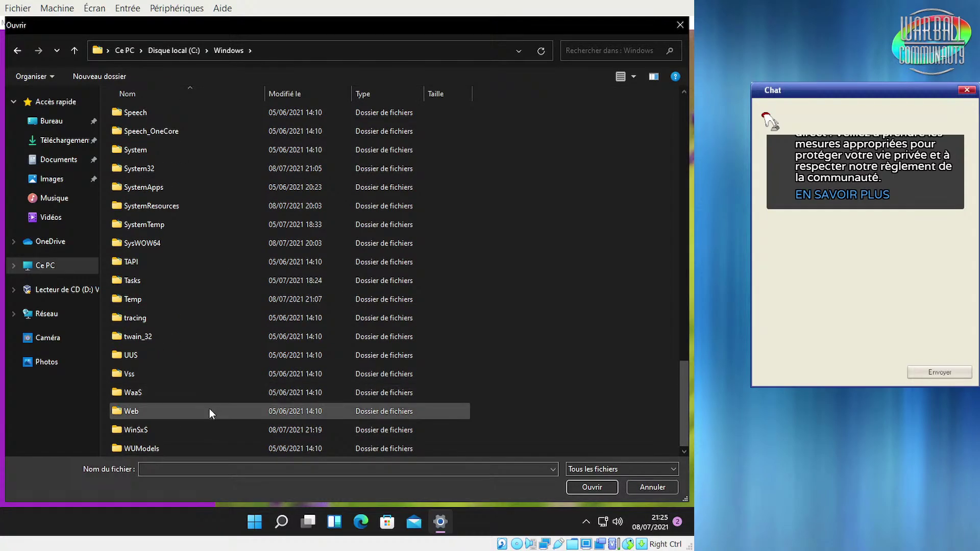
double_click(209, 410)
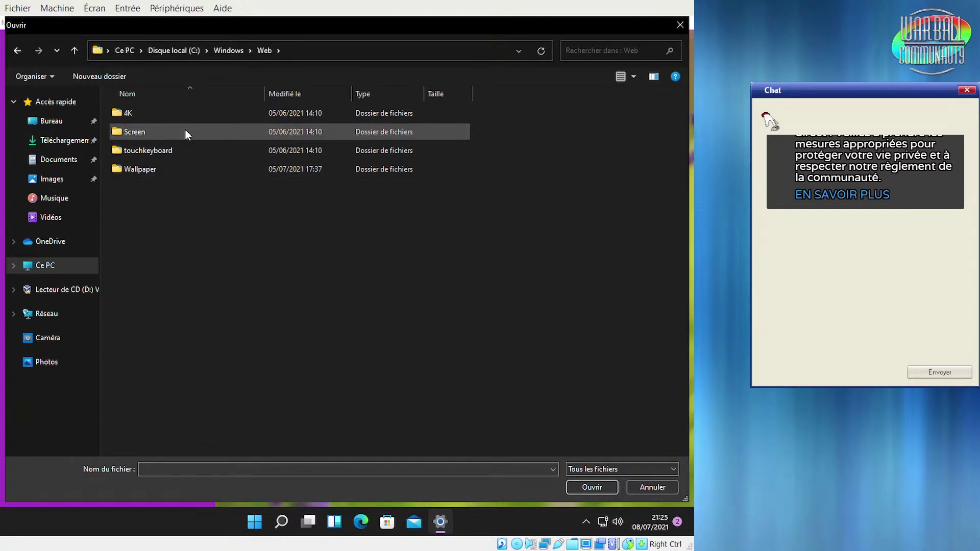
left_click(179, 109)
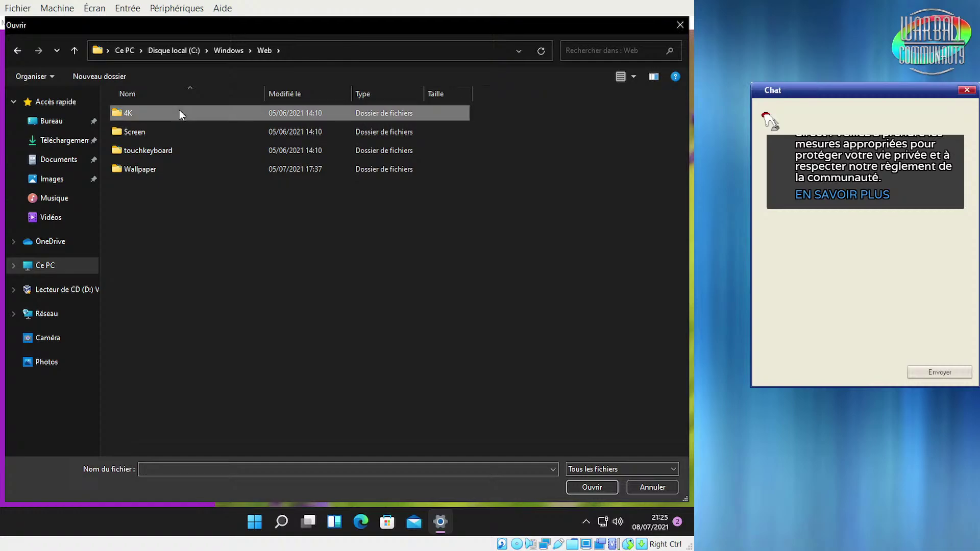
double_click(179, 109)
double_click(179, 109)
double_click(179, 114)
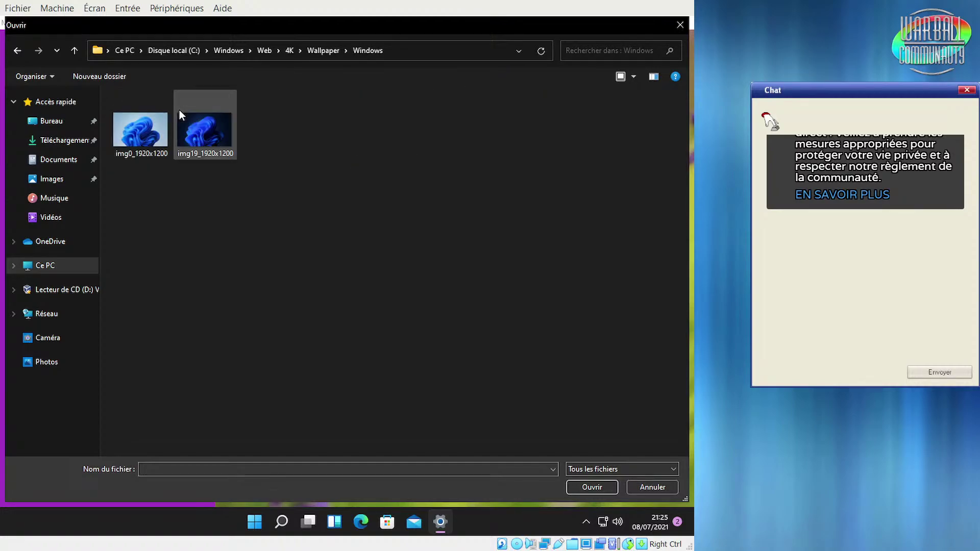
left_click(130, 137)
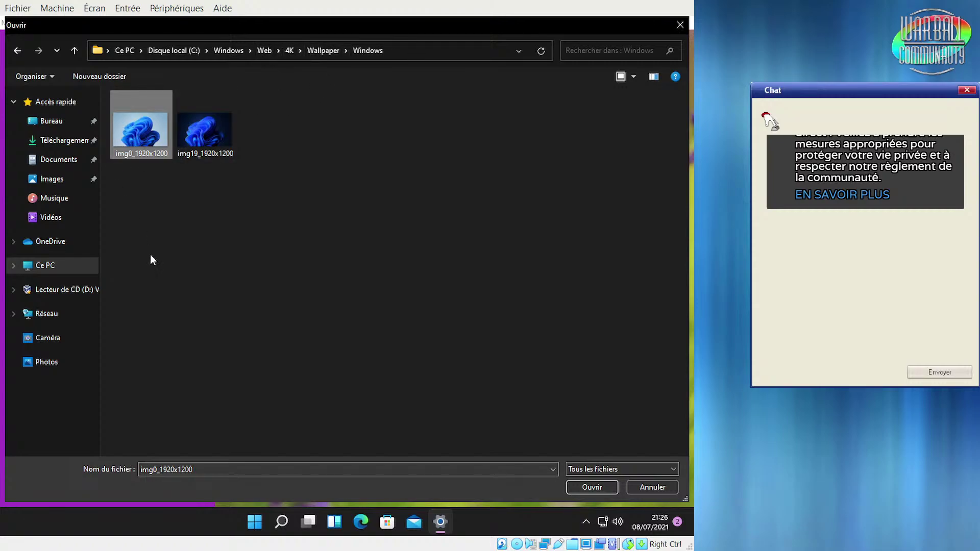
Re-enter the Wallpaper\Windows folder and open img0_1920x1200 as the picture
left_click(146, 183)
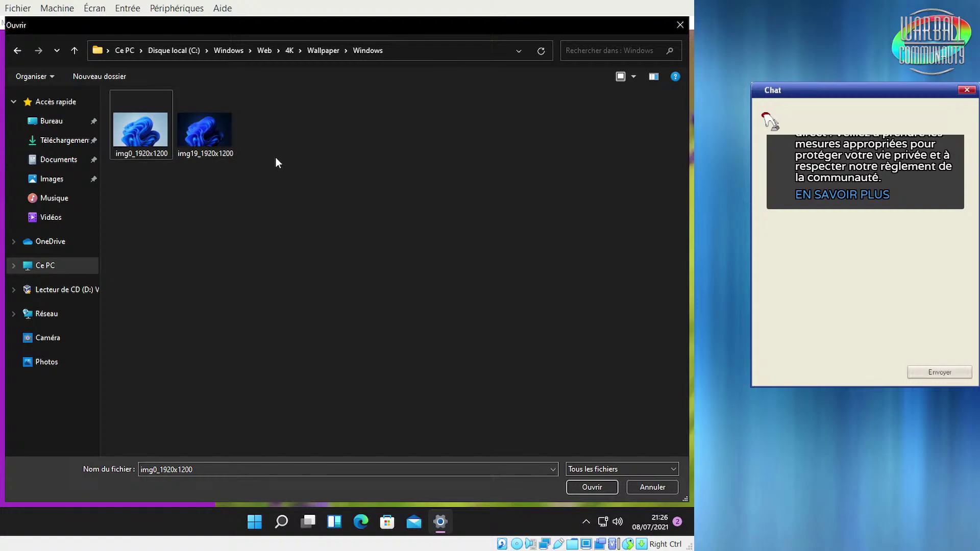
left_click(330, 51)
left_click(288, 52)
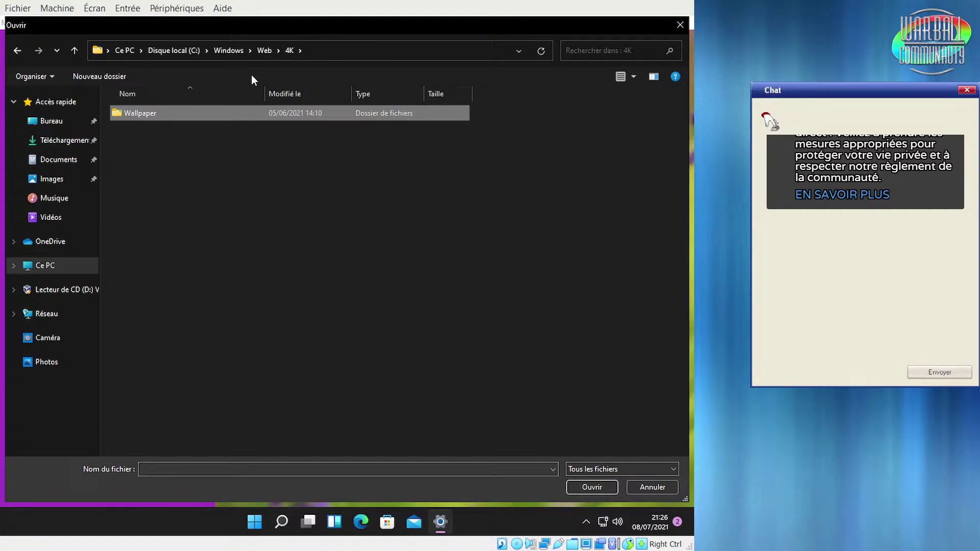
double_click(207, 112)
double_click(206, 112)
double_click(143, 142)
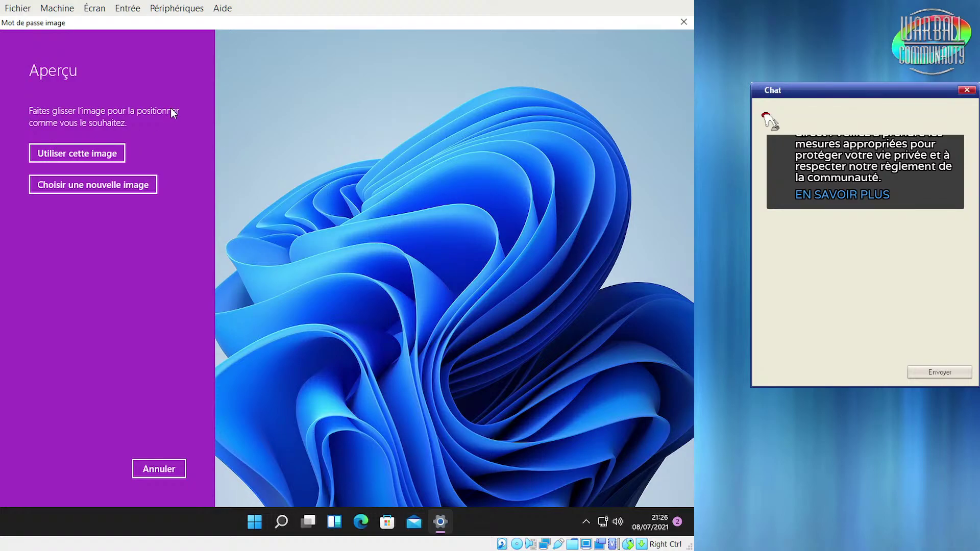
Nudge the blue Windows bloom wallpaper left in the preview and accept it as the picture
mouse_move(507, 228)
left_mouse_down()
mouse_move(487, 228)
mouse_move(495, 228)
left_mouse_up()
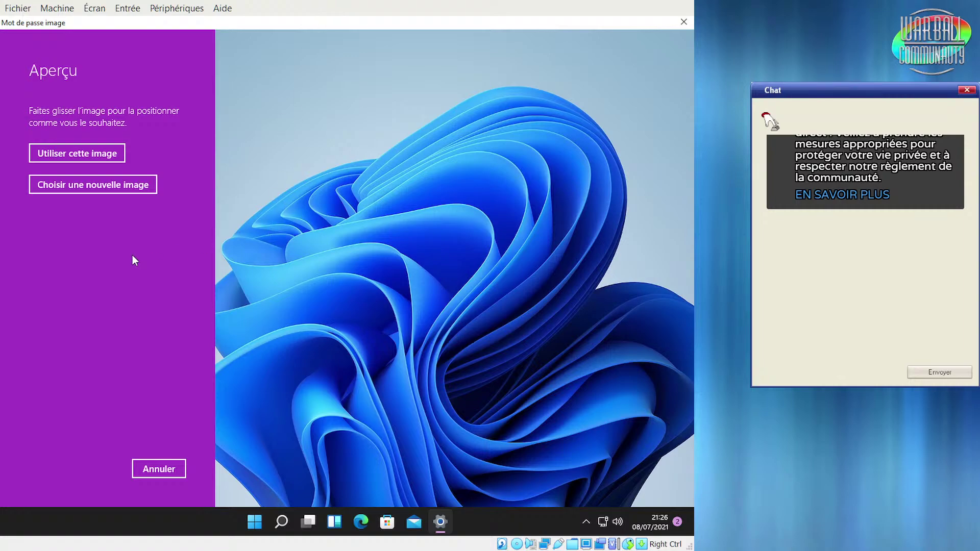
left_click(87, 155)
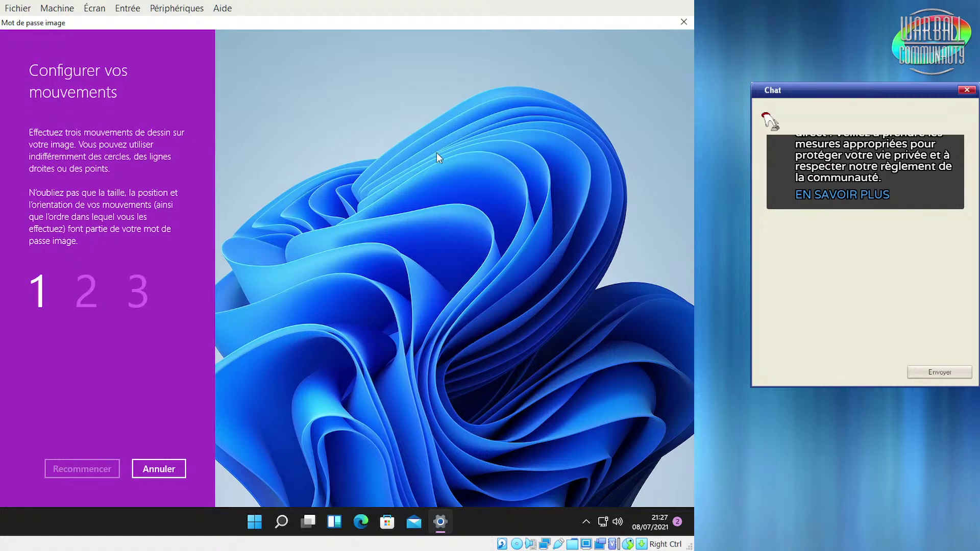
Tap three points on the bloom wallpaper as the gestures, restarting after a false first tap
left_click(353, 192)
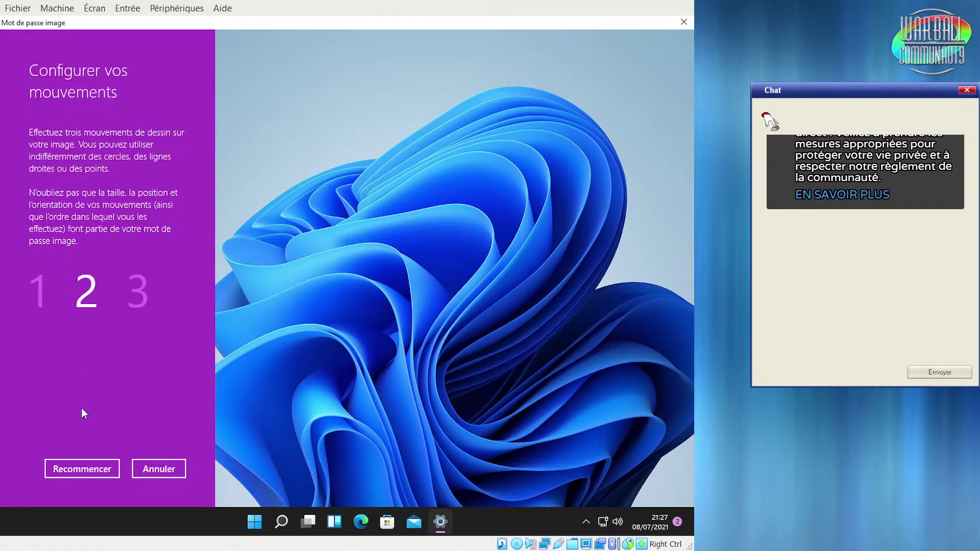
left_click(95, 472)
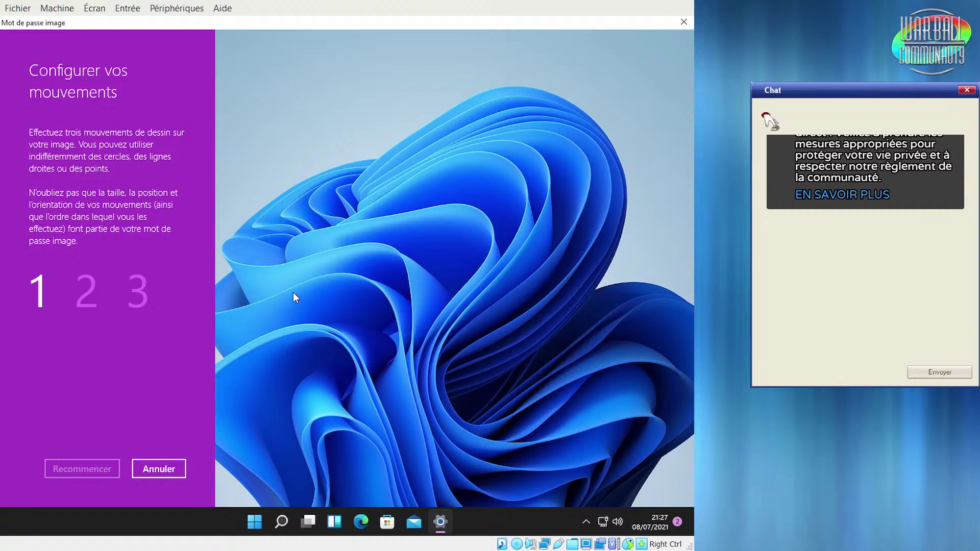
left_click(531, 280)
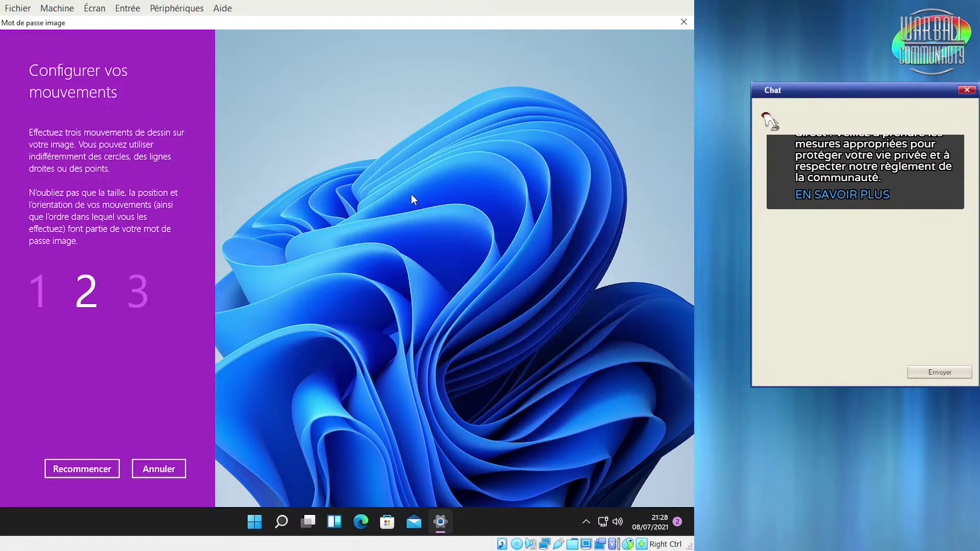
left_click(412, 382)
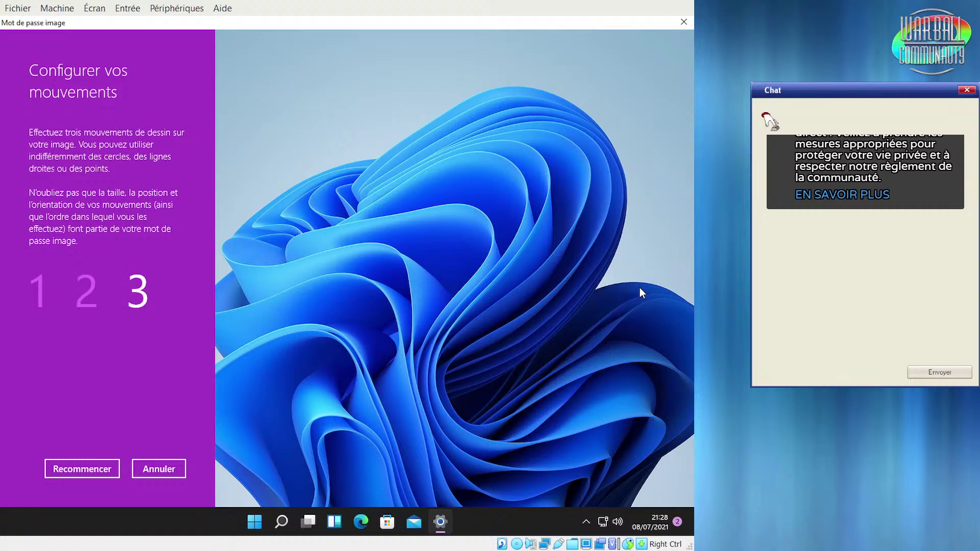
left_click(381, 301)
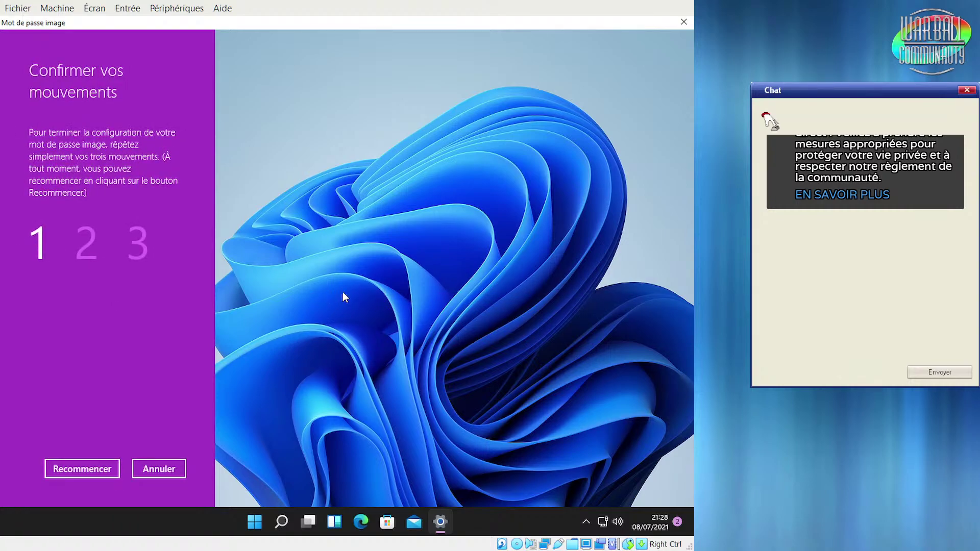
Repeat the three taps to confirm, then restart after the Erreur mismatch
left_click(593, 293)
left_click(533, 307)
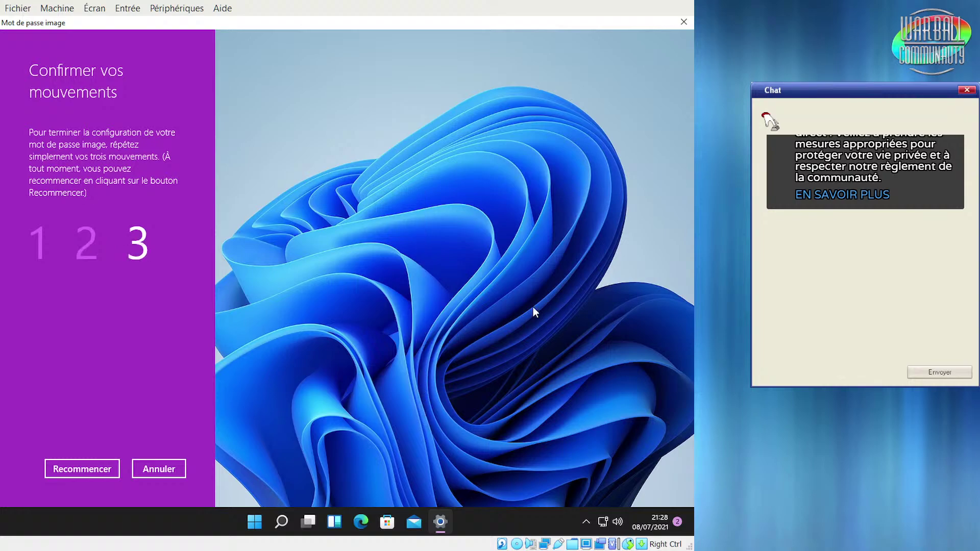
left_click(324, 321)
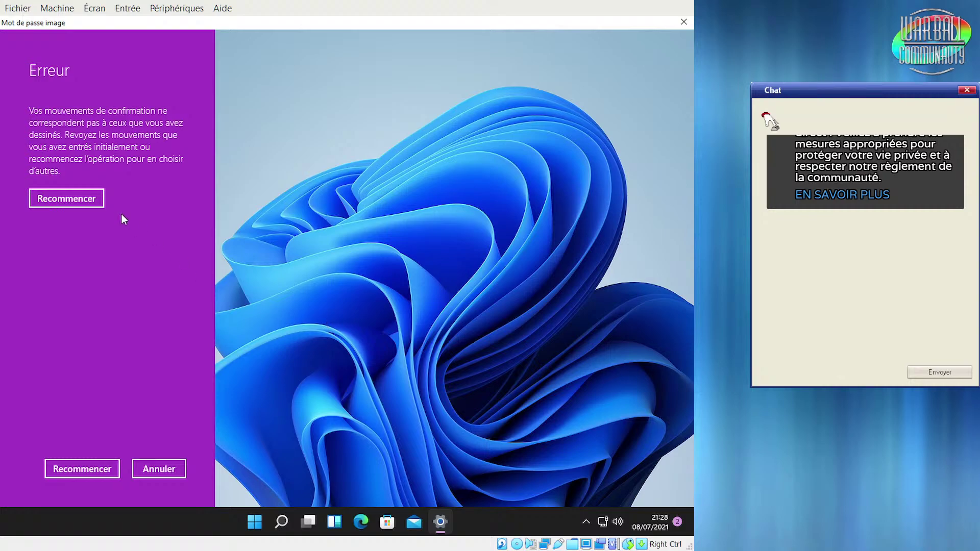
left_click(89, 202)
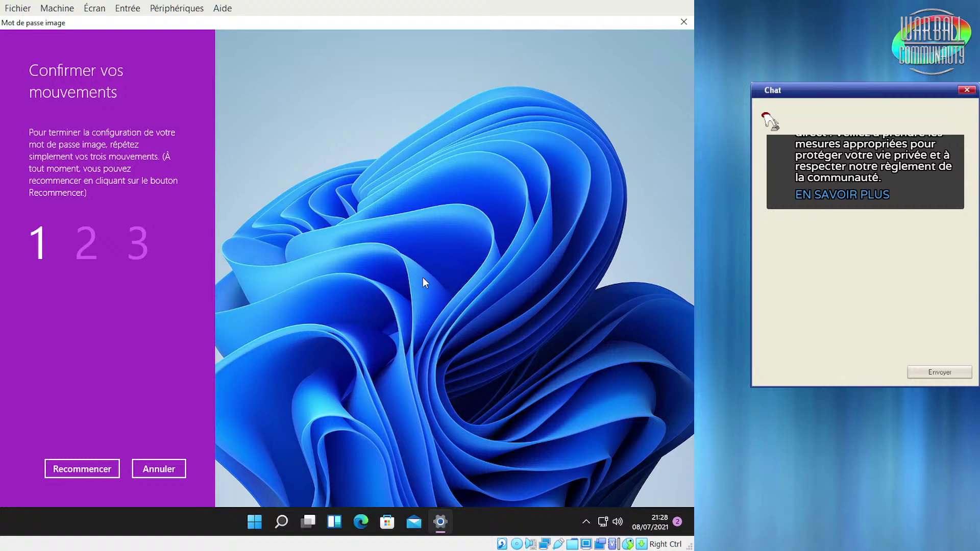
Redraw a horizontal line, a vertical line and a tap, then cancel picture-password setup
left_click_drag(284, 278, 540, 276)
left_click_drag(433, 362, 428, 393)
left_click(344, 306)
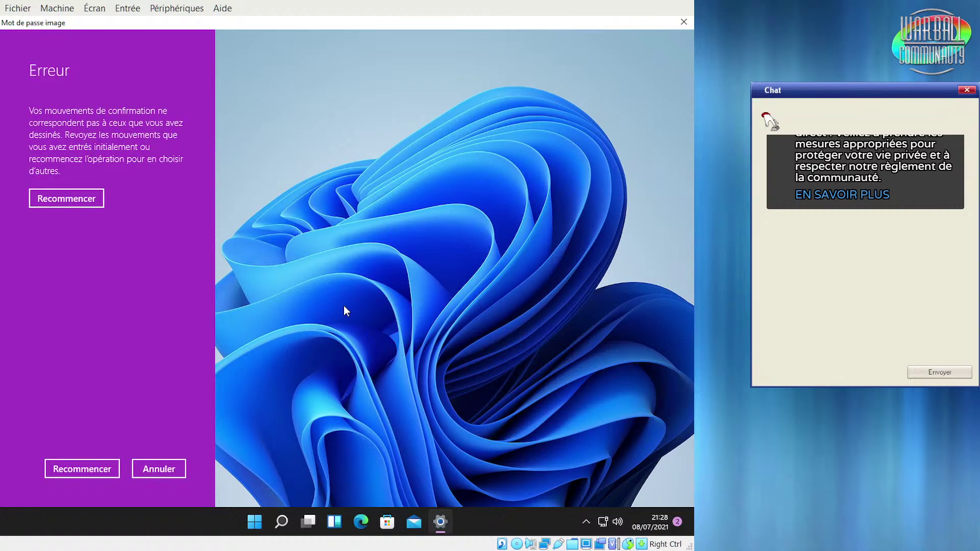
left_click(175, 466)
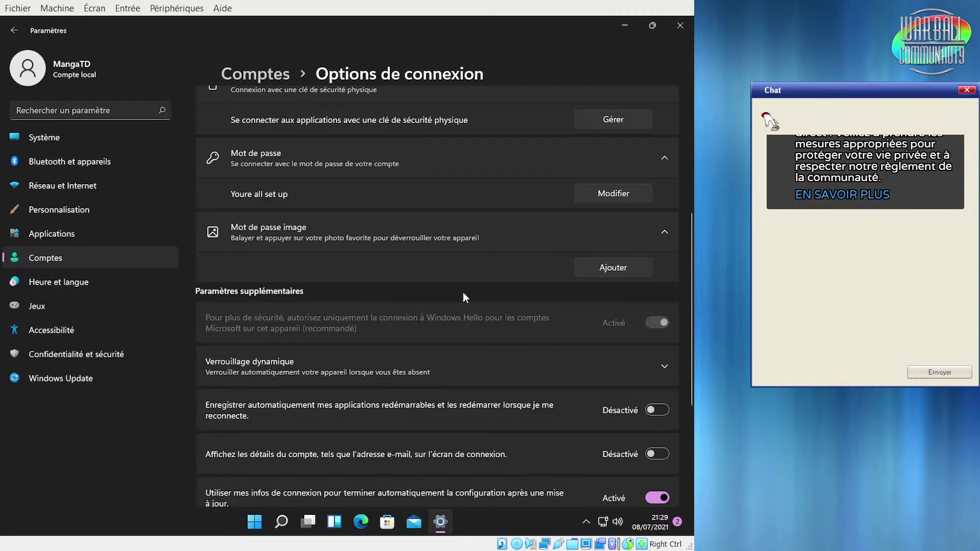
scroll(463, 292, "down", 5)
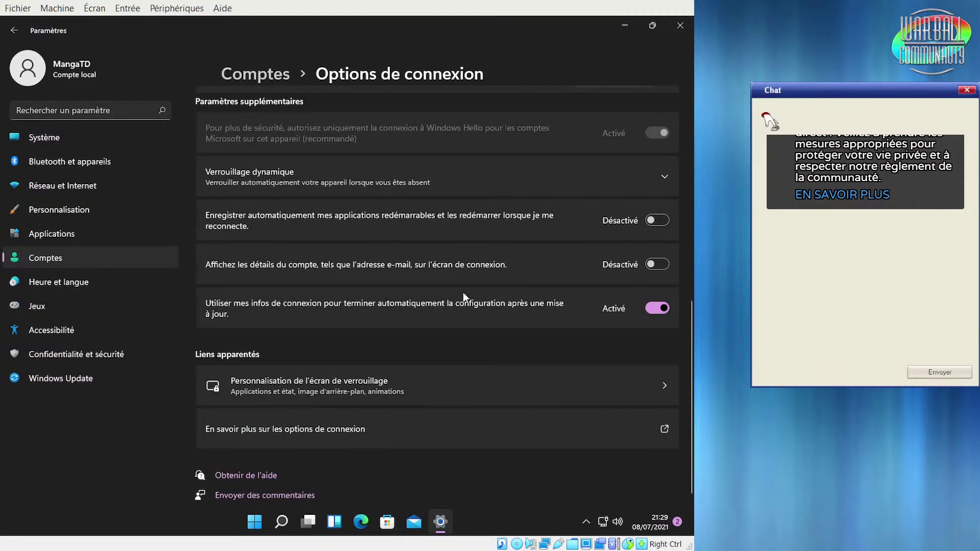
scroll(464, 292, "up", 1)
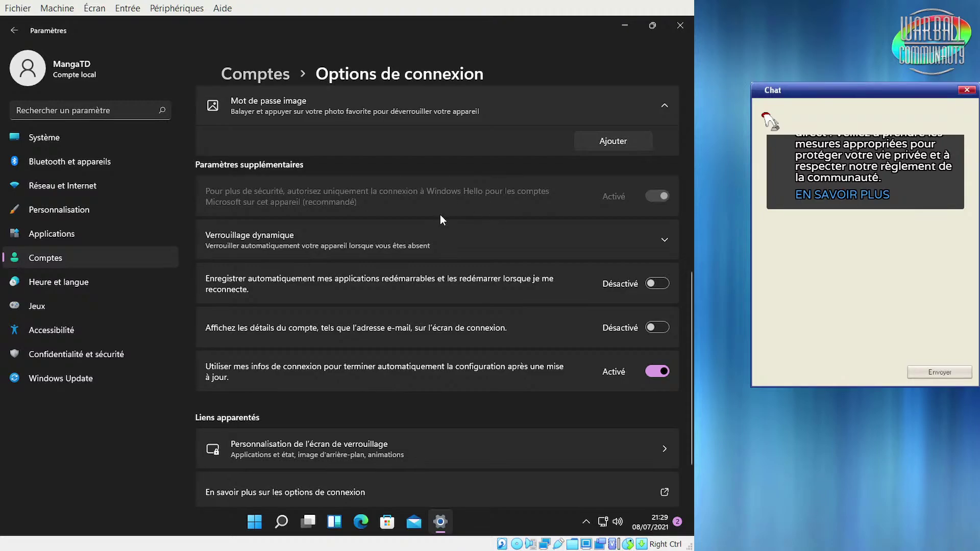
scroll(440, 215, "up", 4)
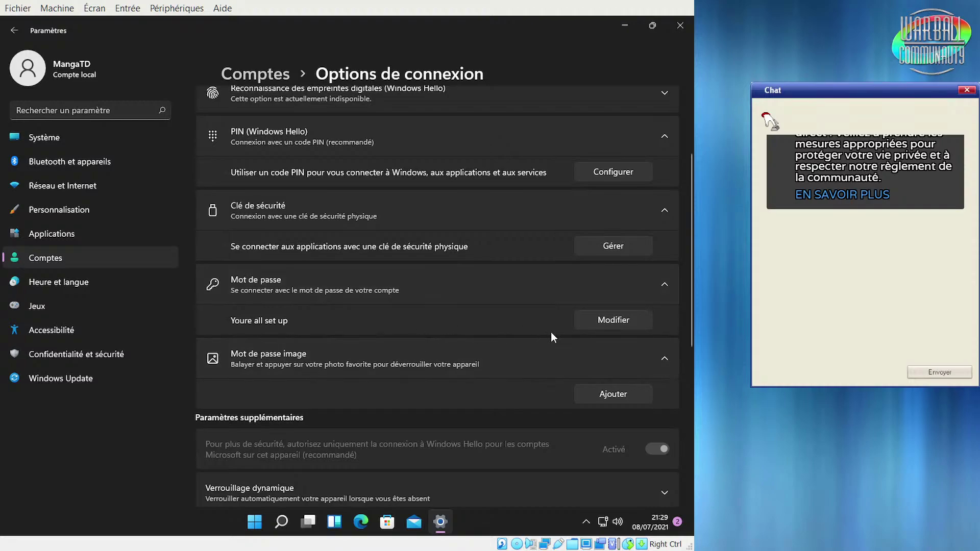
Change the password under Mot de passe, entering the current password and leaving the new fields blank
left_click(602, 320)
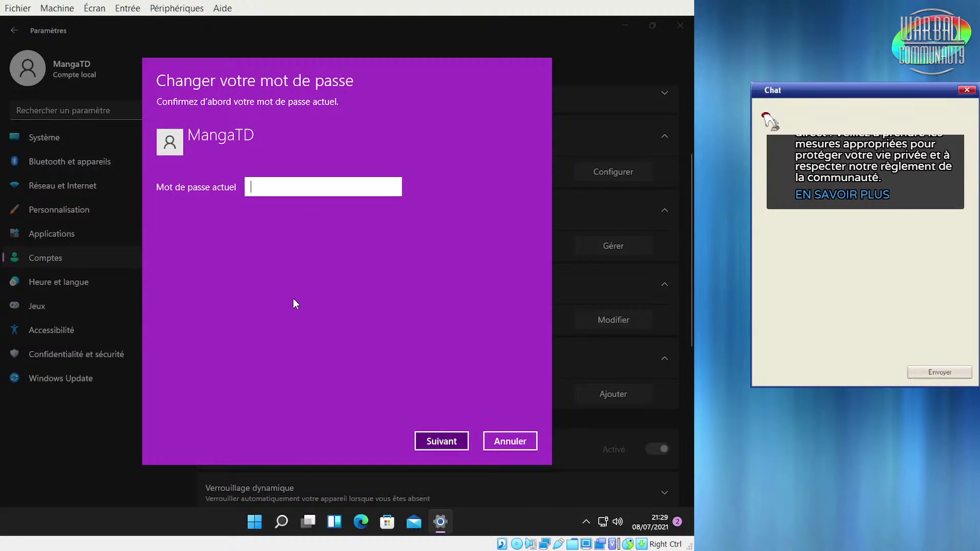
type("aaaaa")
key("Return")
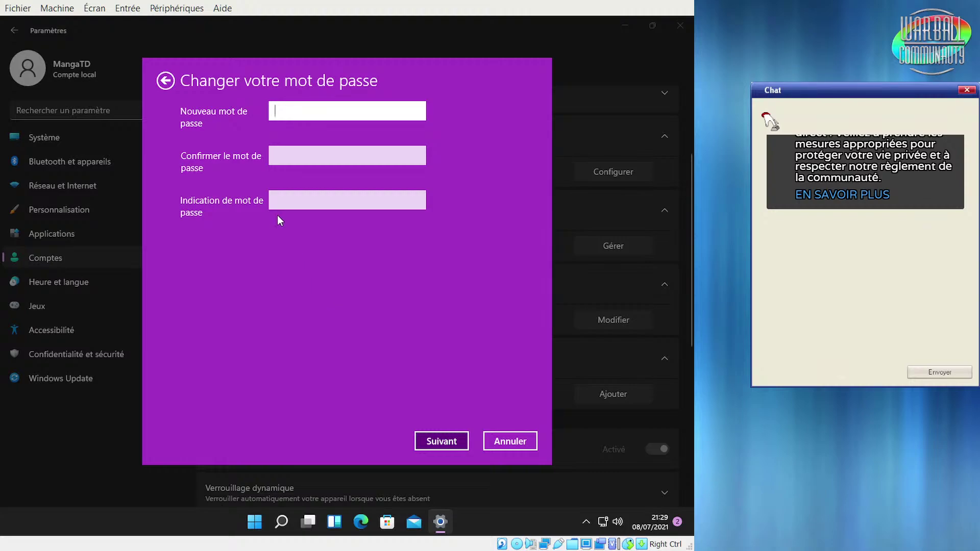
left_click(440, 441)
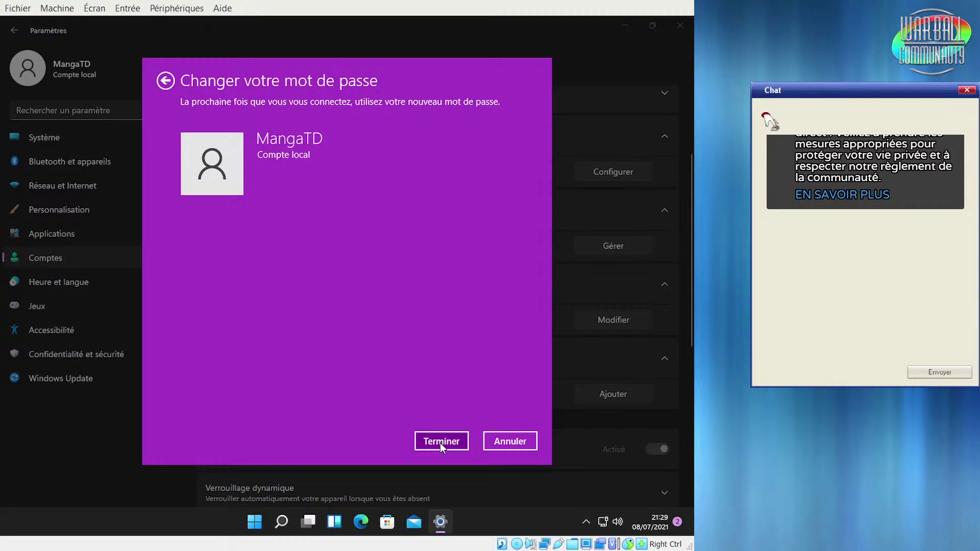
left_click(439, 442)
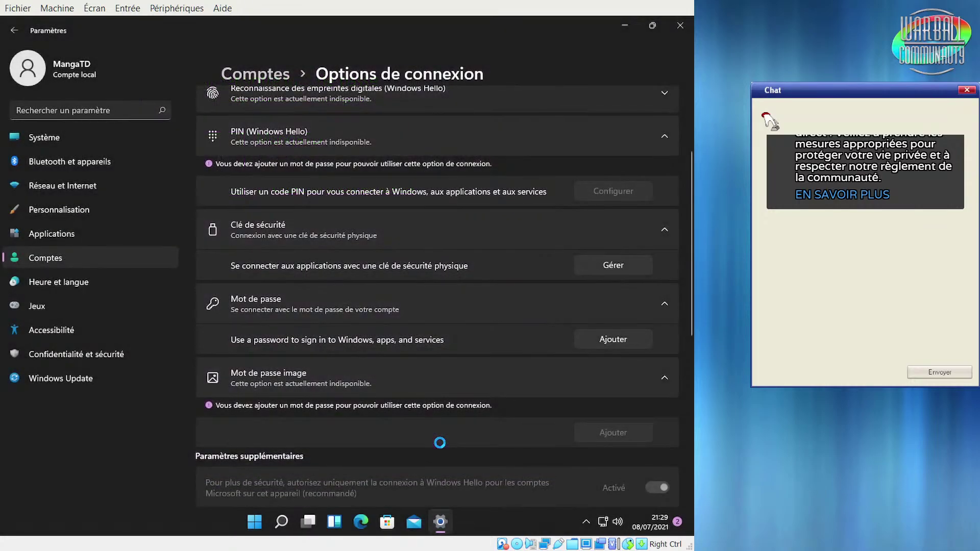
left_click(665, 308)
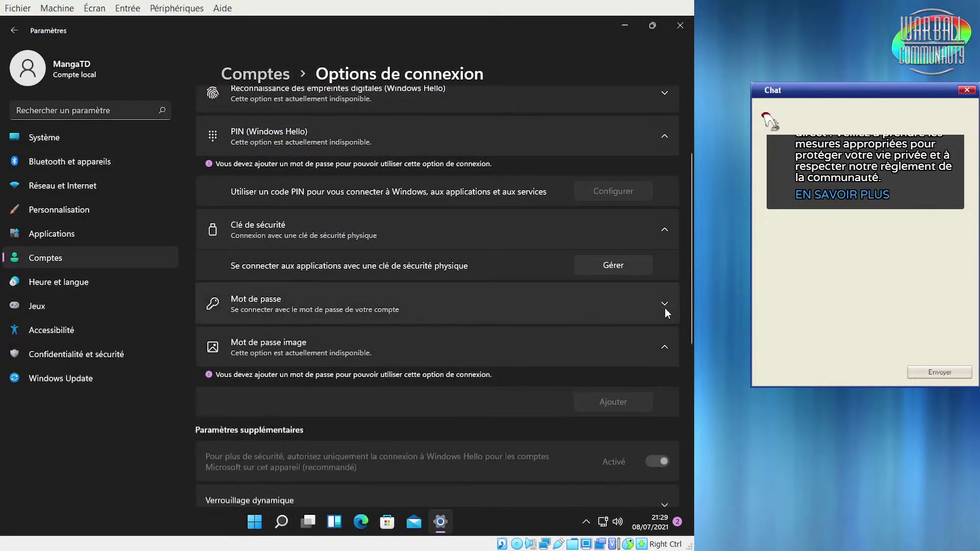
left_click(664, 304)
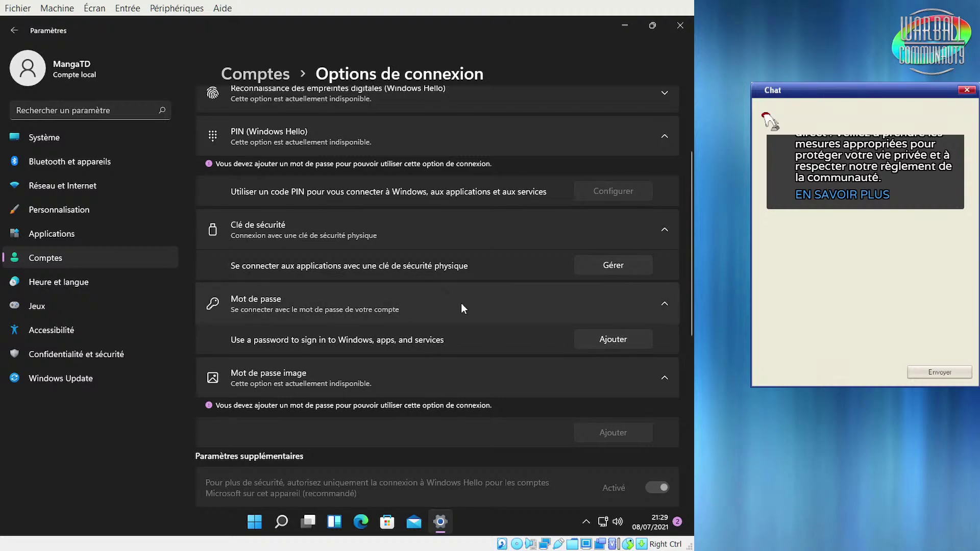
scroll(460, 303, "down", 3)
scroll(461, 306, "down", 5)
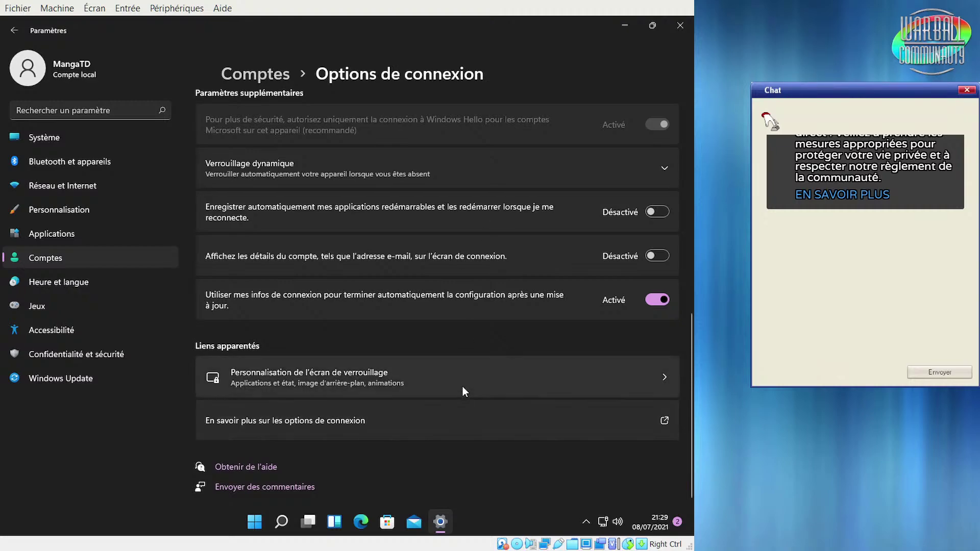
Cycle the lock screen background through single picture and slideshow, ending on Windows à la une
left_click(449, 382)
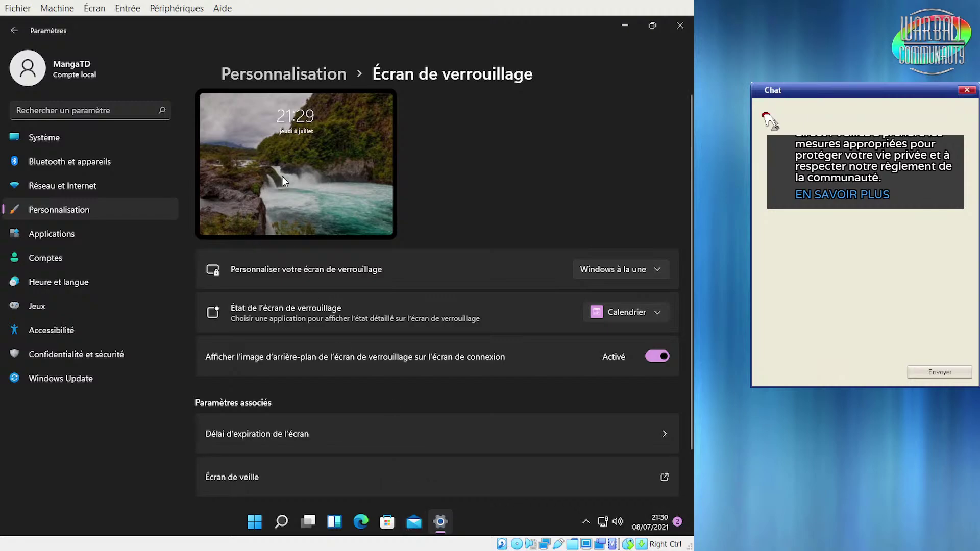
left_click(618, 271)
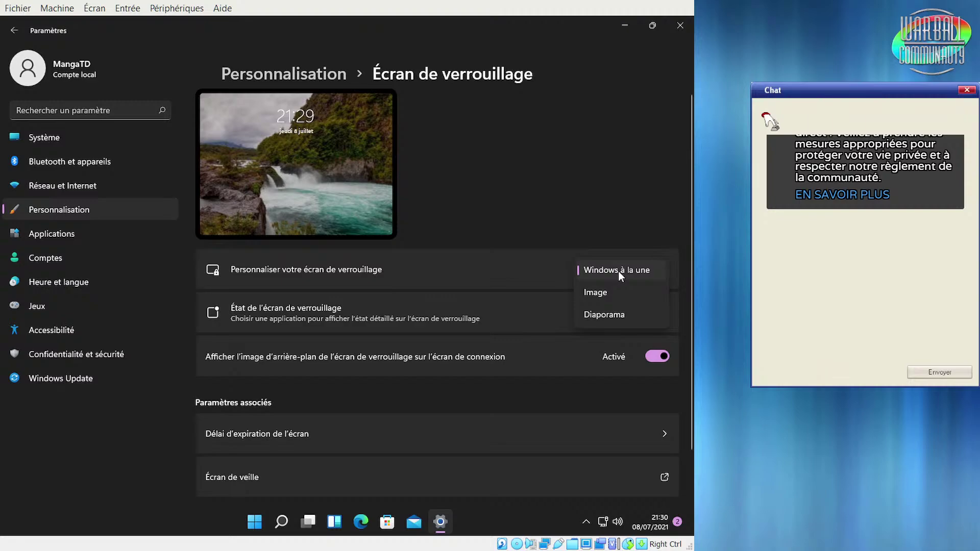
left_click(608, 298)
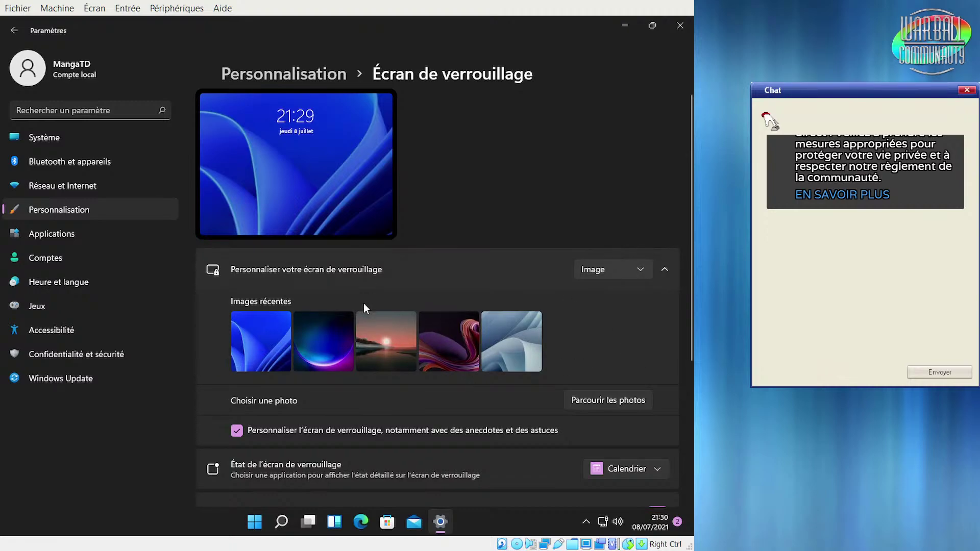
left_click(604, 271)
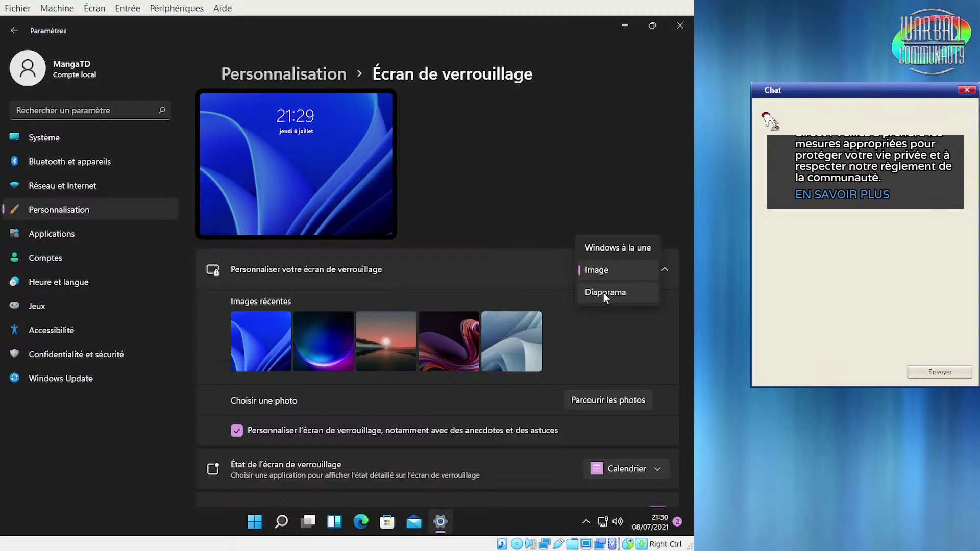
left_click(604, 292)
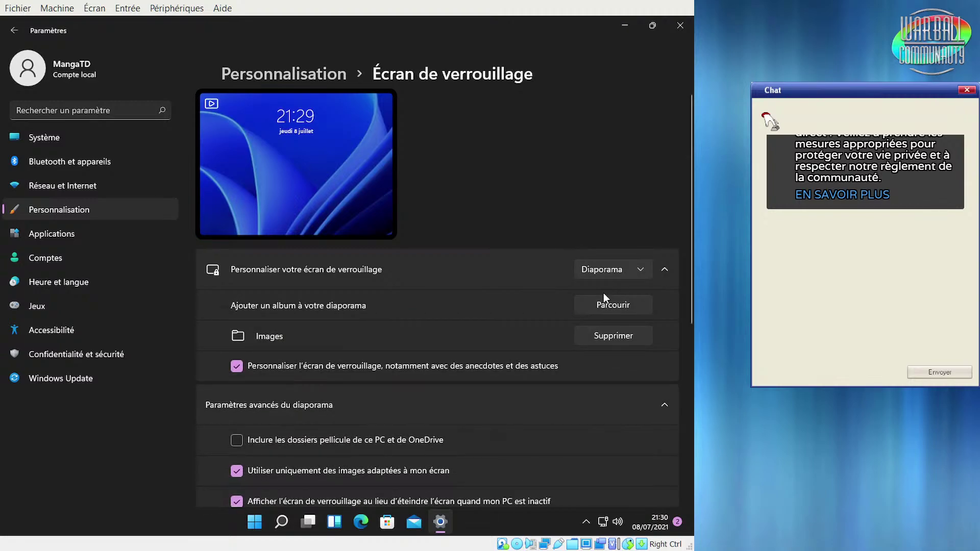
left_click(608, 274)
left_click(600, 227)
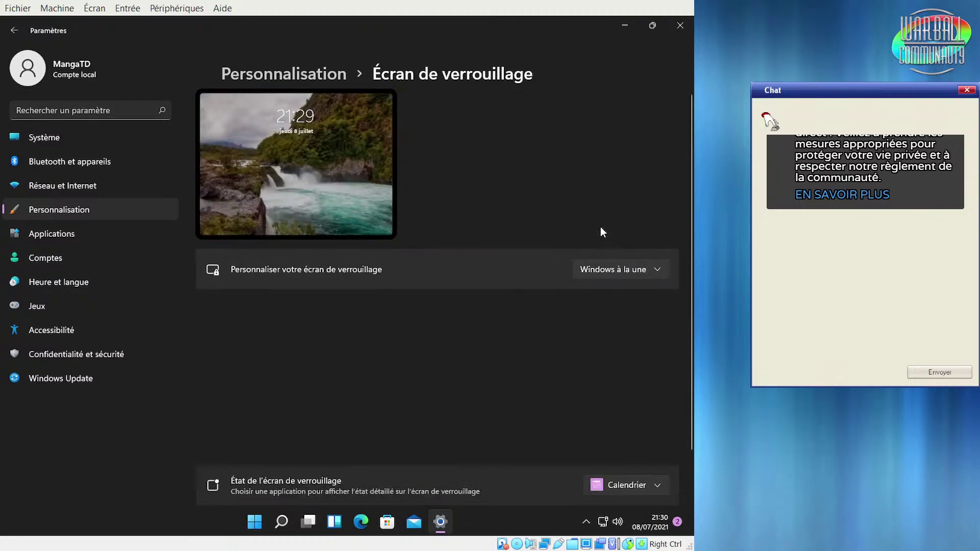
left_click(605, 274)
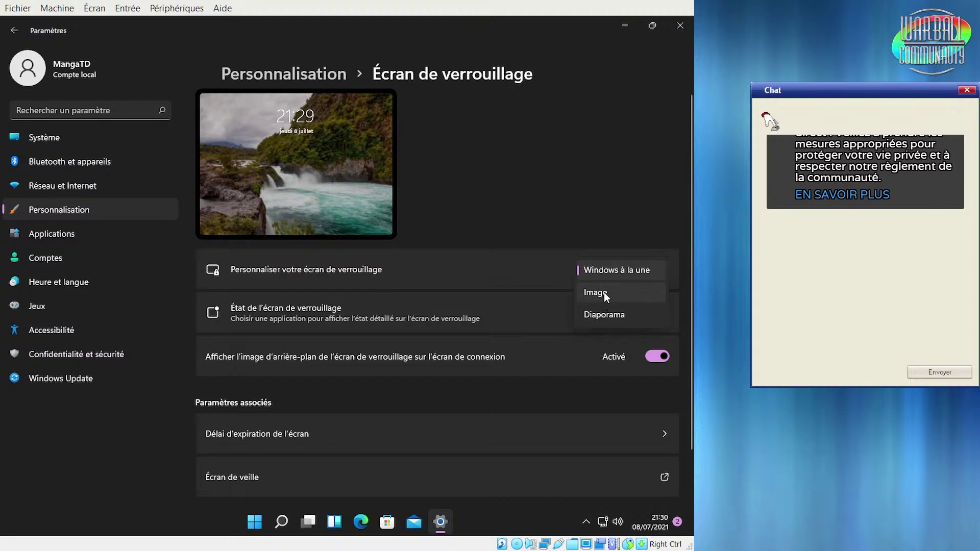
left_click(604, 292)
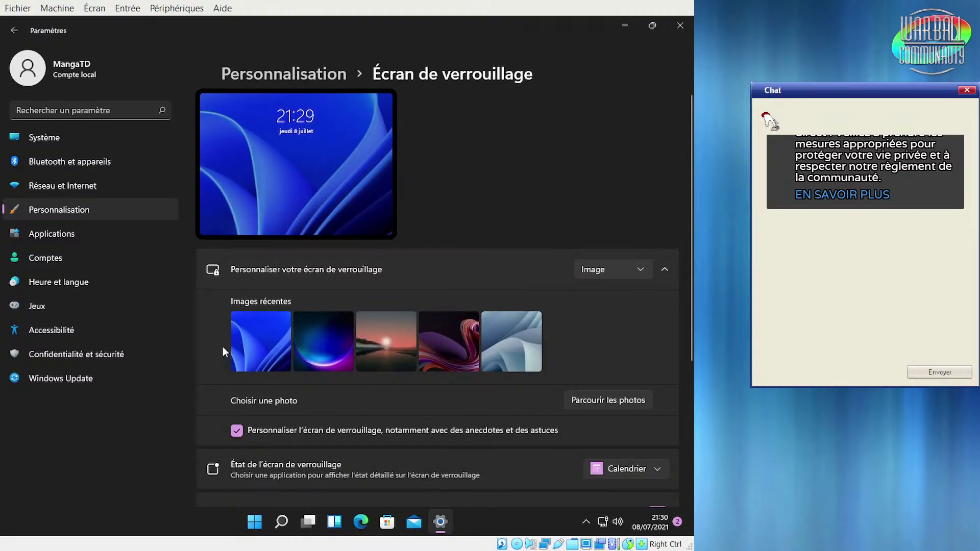
left_click(623, 271)
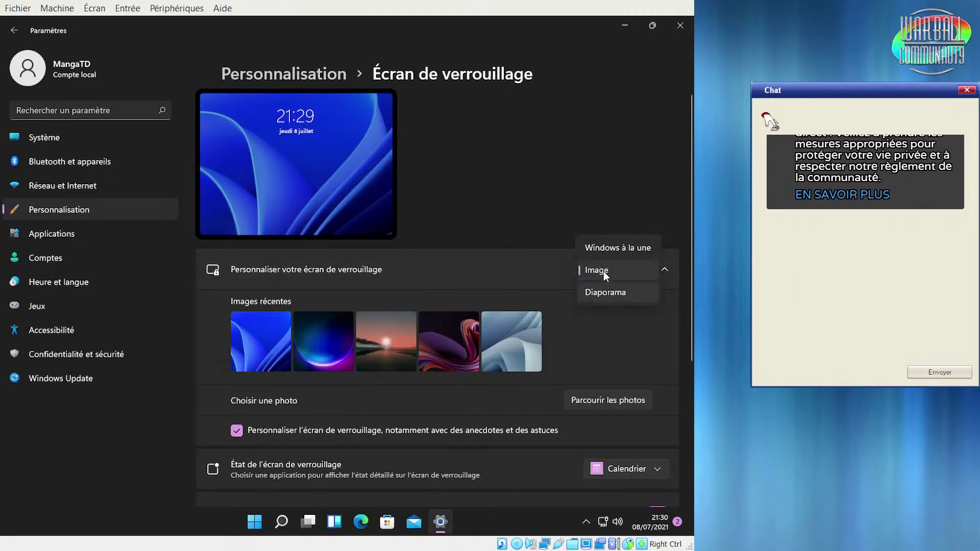
left_click(605, 250)
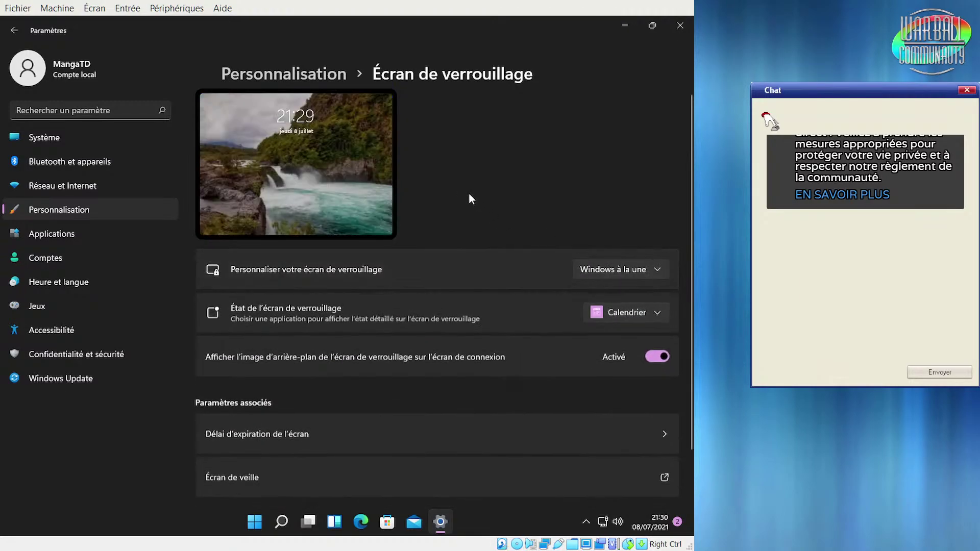
Set the lock screen status app to Calendrier and toggle the sign-in background off and back on
left_click(644, 317)
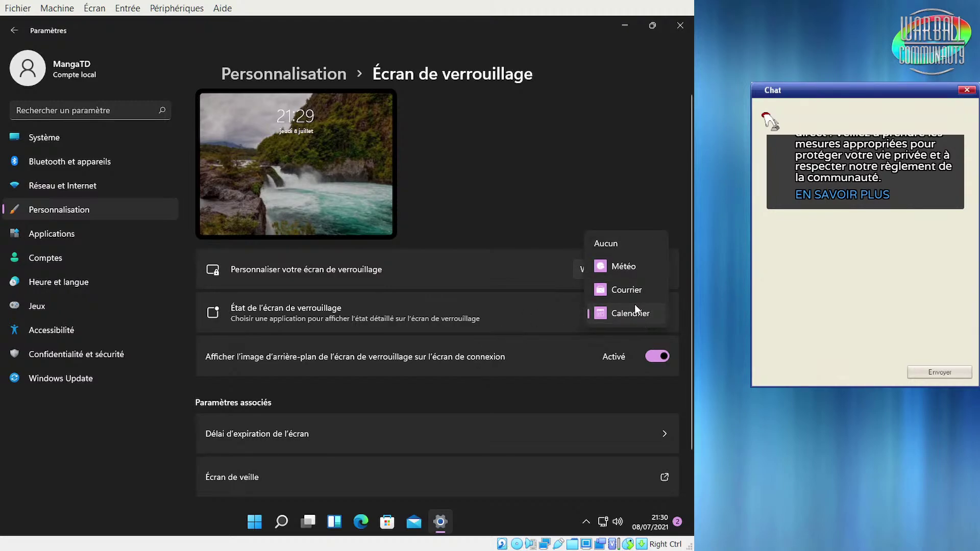
left_click(632, 288)
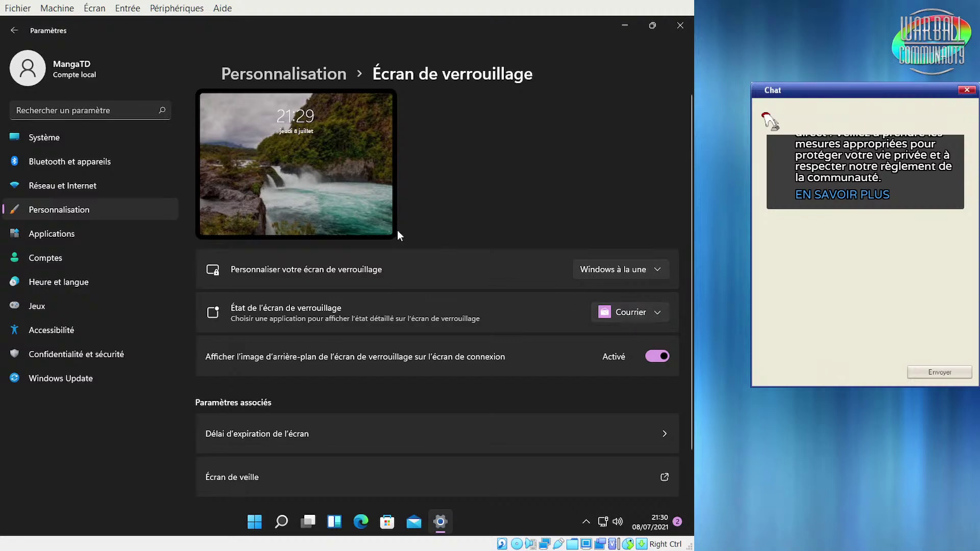
left_click(627, 312)
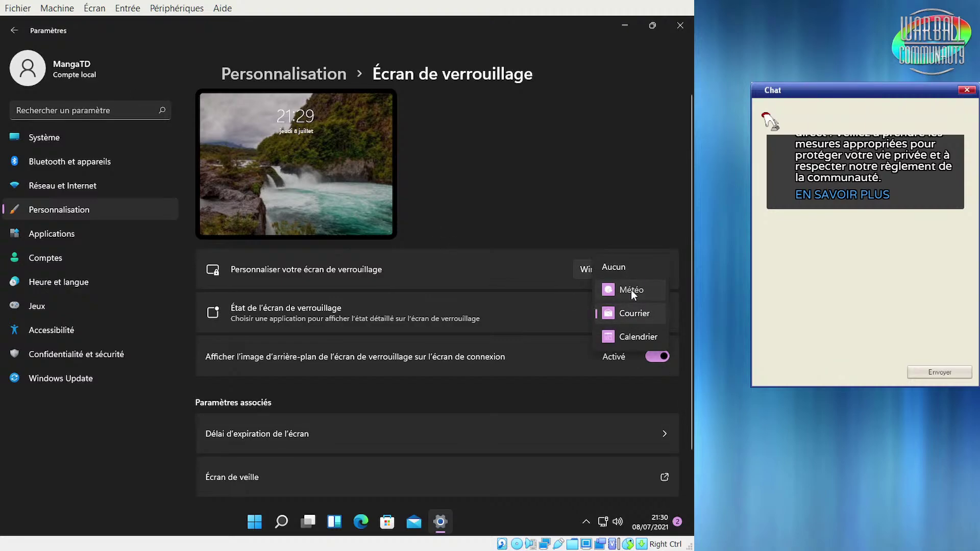
left_click(632, 290)
left_click(632, 315)
left_click(617, 360)
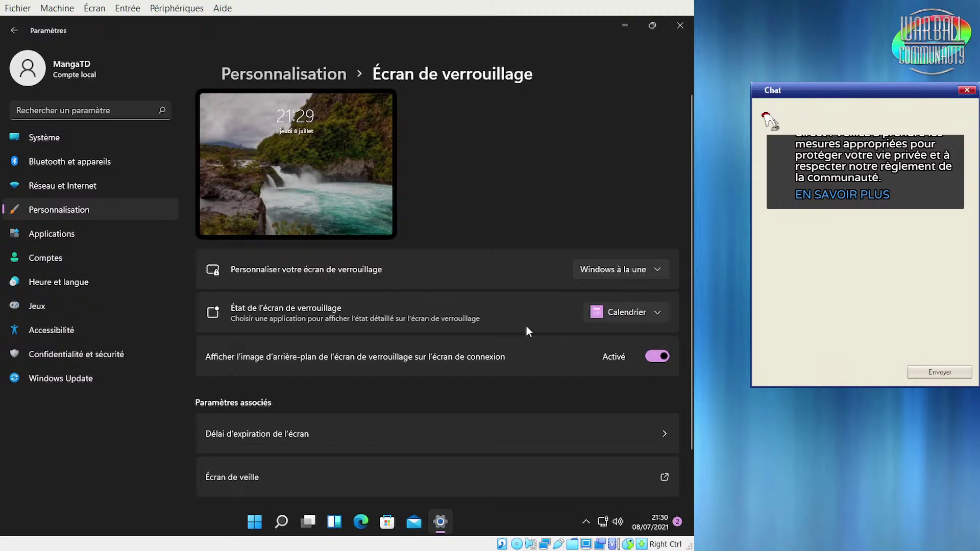
left_click(659, 356)
left_click(660, 357)
scroll(505, 357, "down", 3)
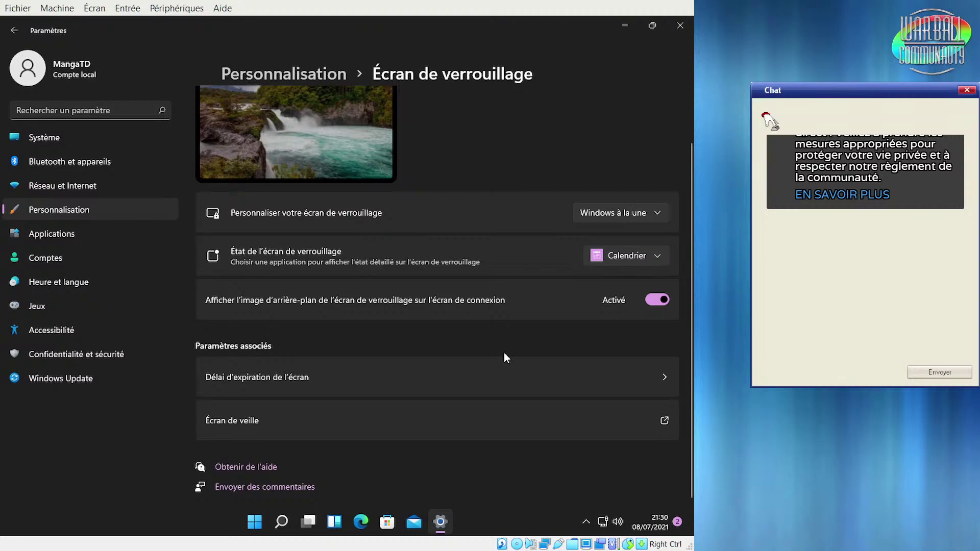
Check the screen timeout options and keep the power mode on Utilisation normale
left_click(495, 372)
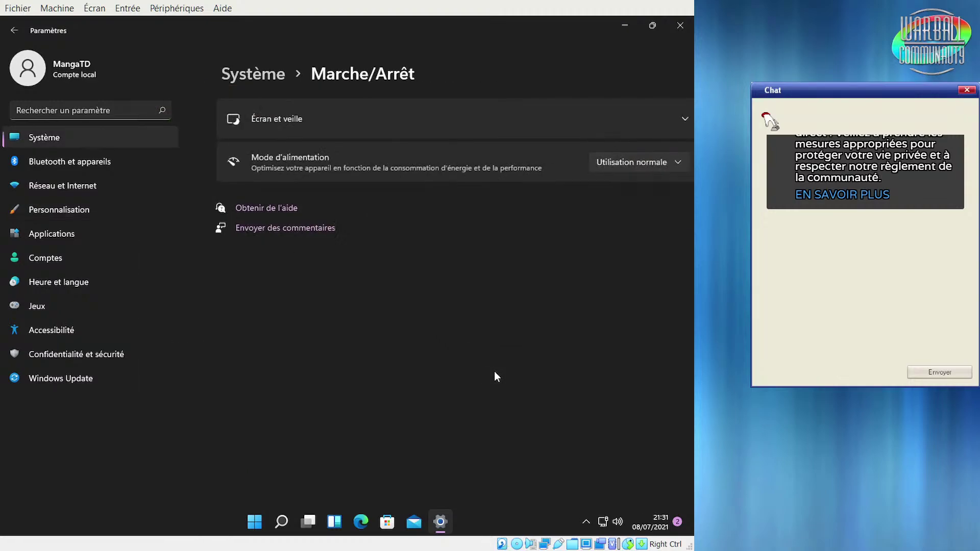
left_click(473, 116)
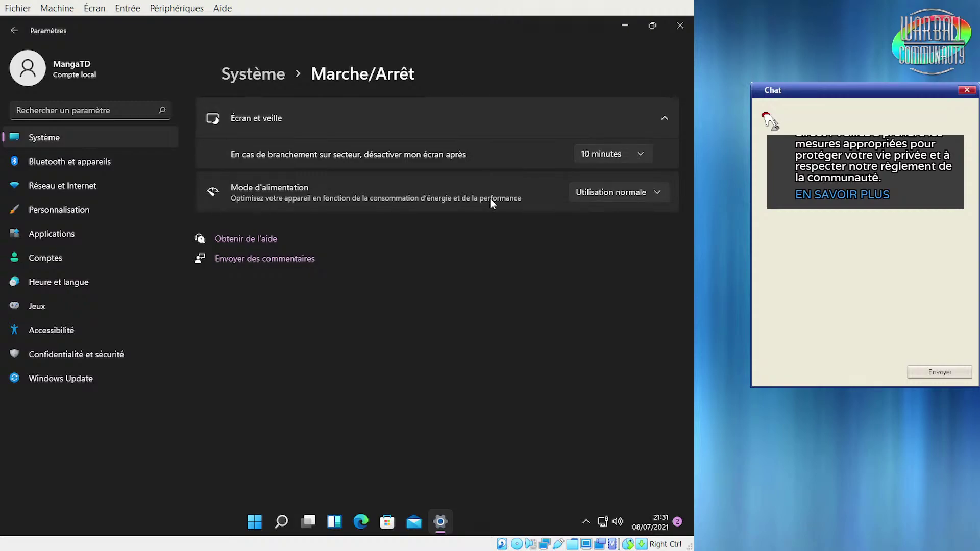
left_click(620, 194)
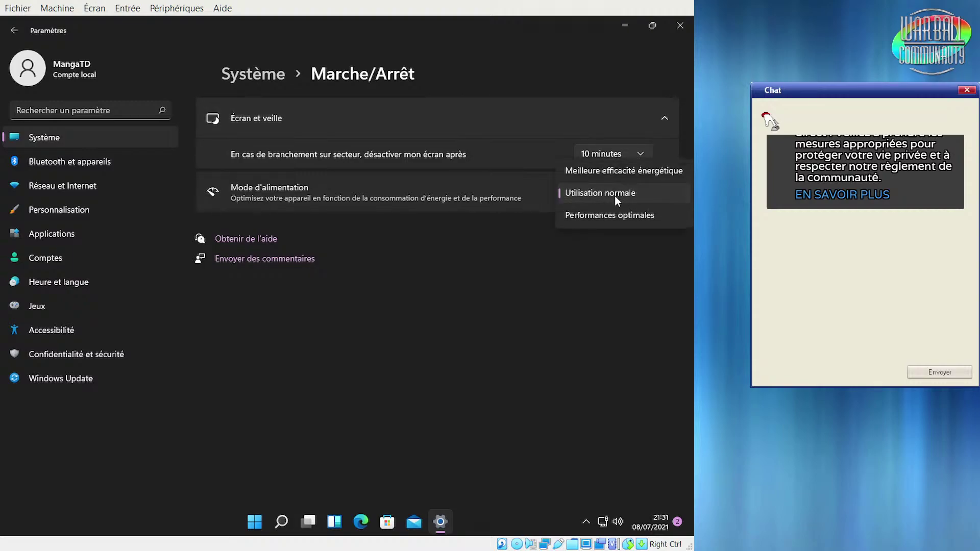
left_click(592, 268)
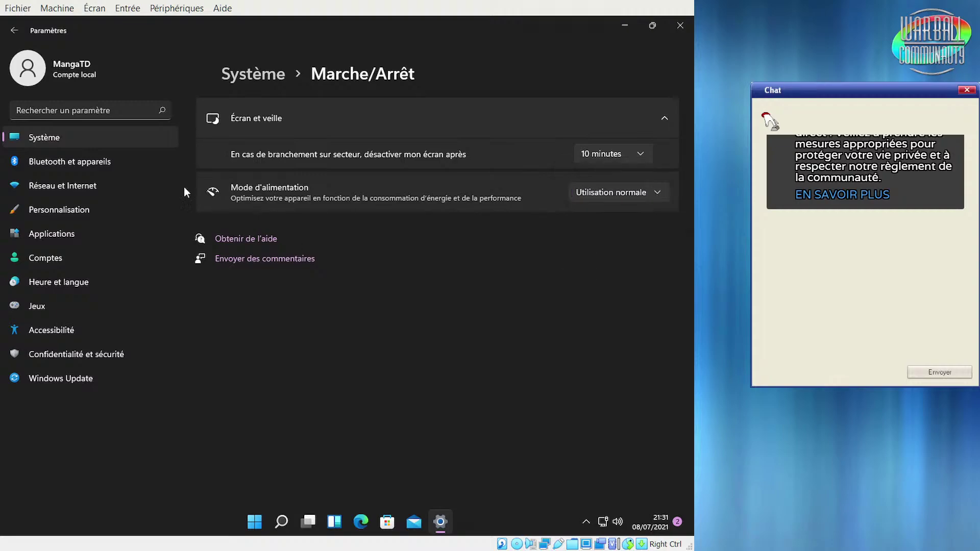
Go back and bring up Heure et langue › Langue et région, scrolling through it
left_click(14, 32)
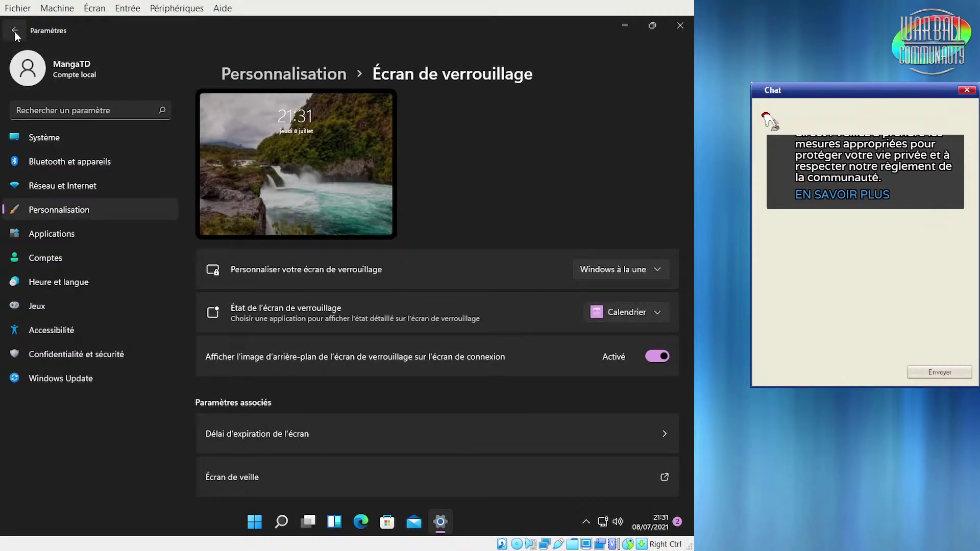
left_click(14, 32)
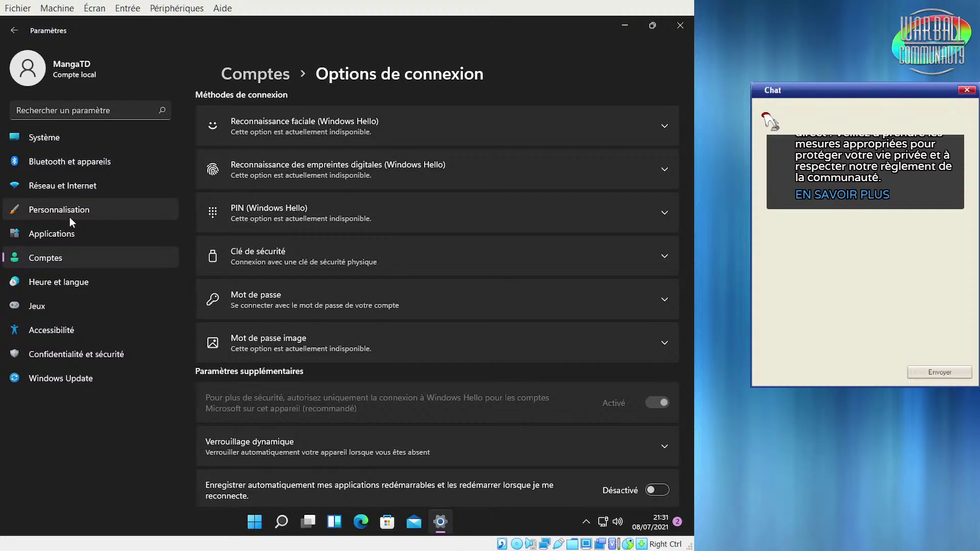
left_click(79, 283)
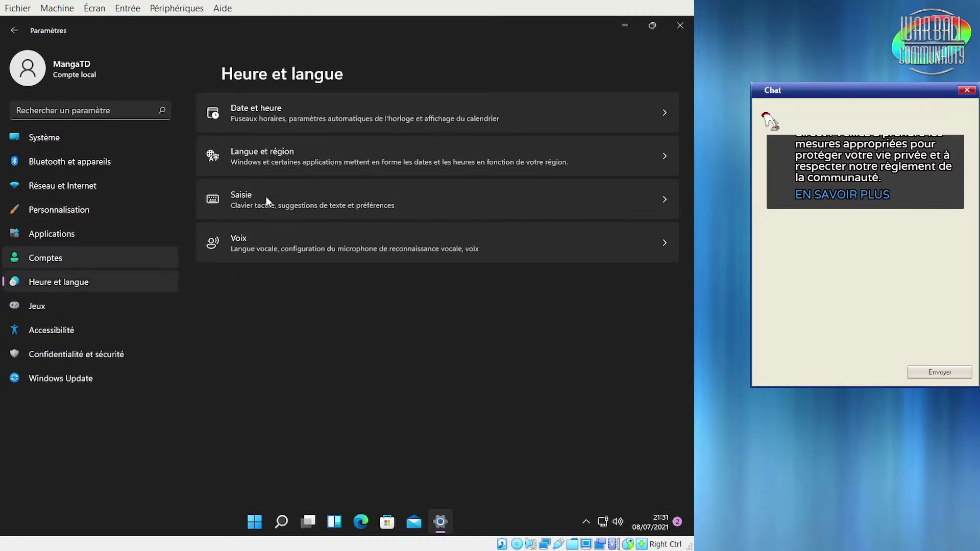
left_click(400, 163)
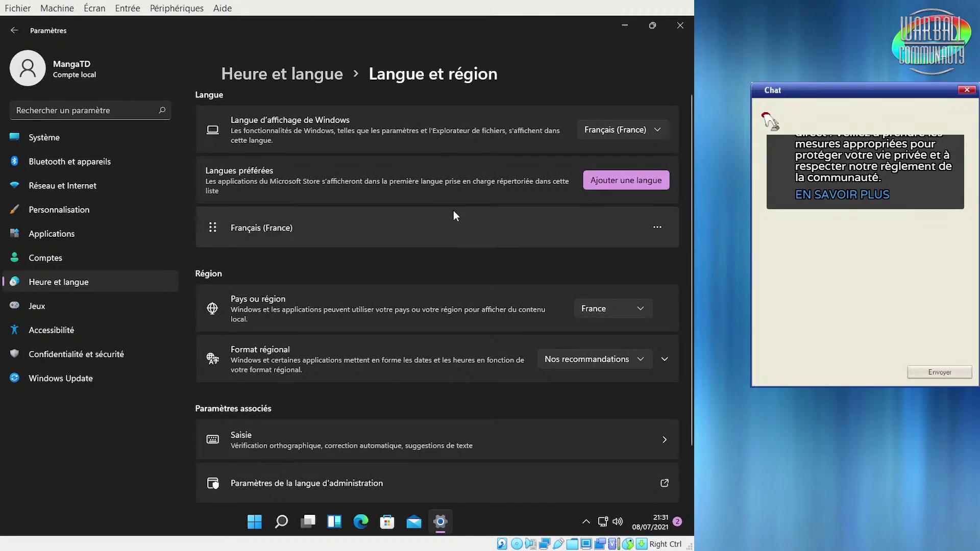
scroll(454, 210, "down", 1)
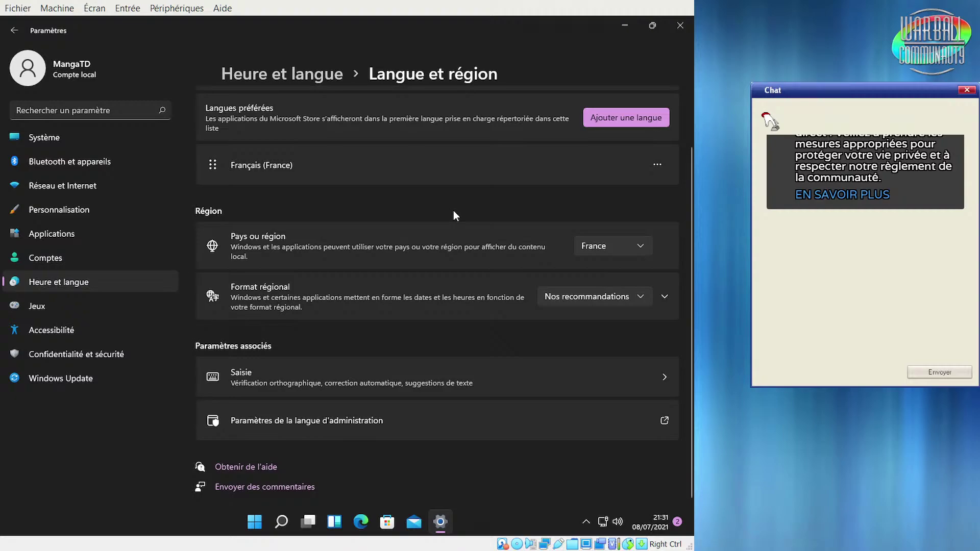
scroll(453, 210, "up", 1)
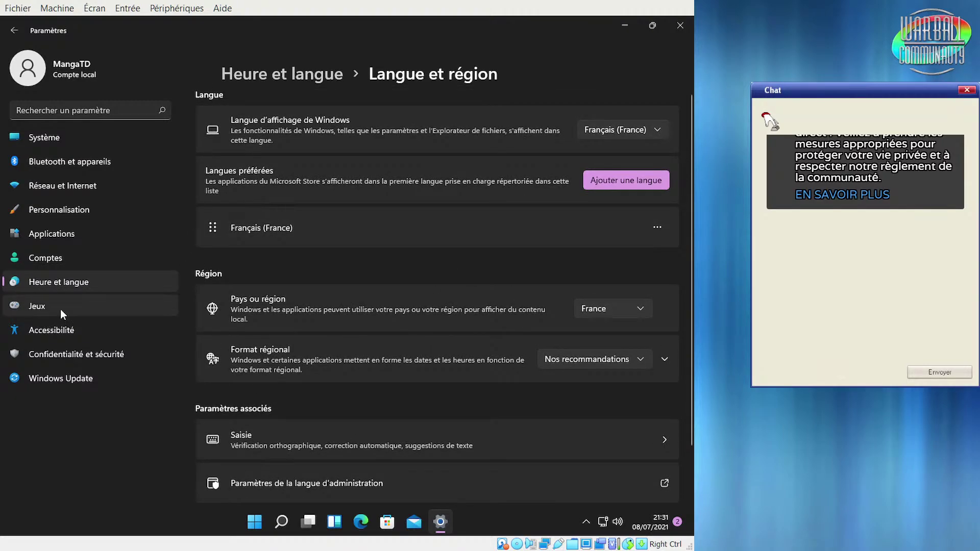
Browse Jeux › Xbox Game Bar and its Graphiques page, returning to Xbox Game Bar with Start open
left_click(39, 307)
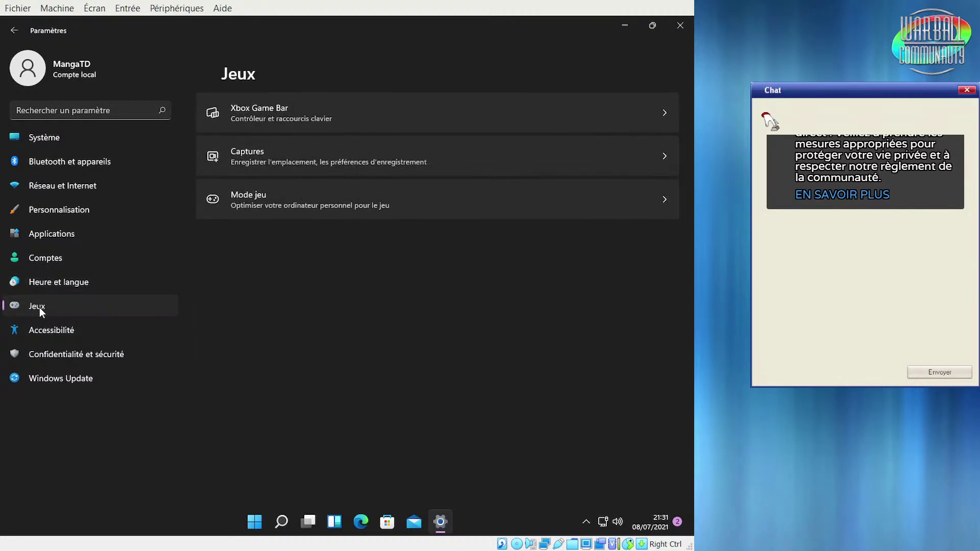
left_click(463, 113)
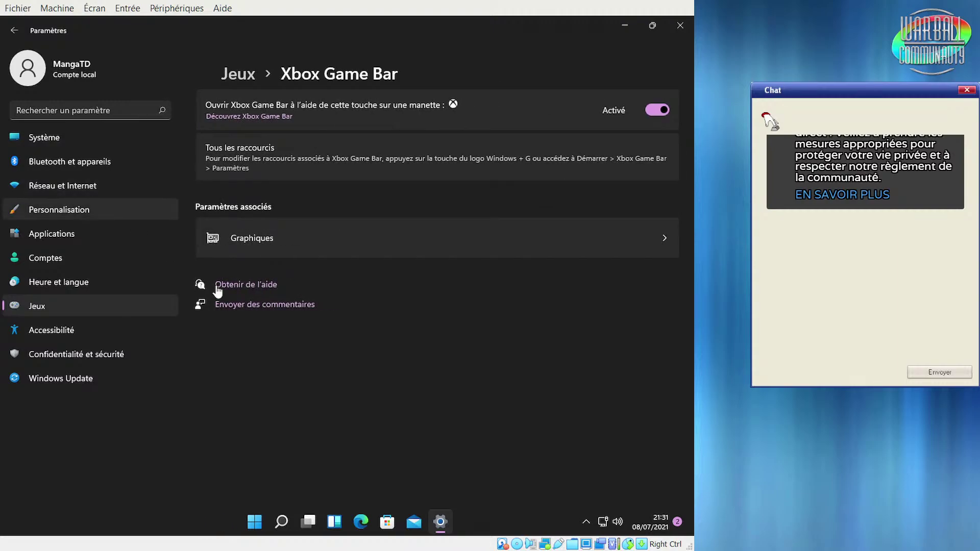
left_click(299, 238)
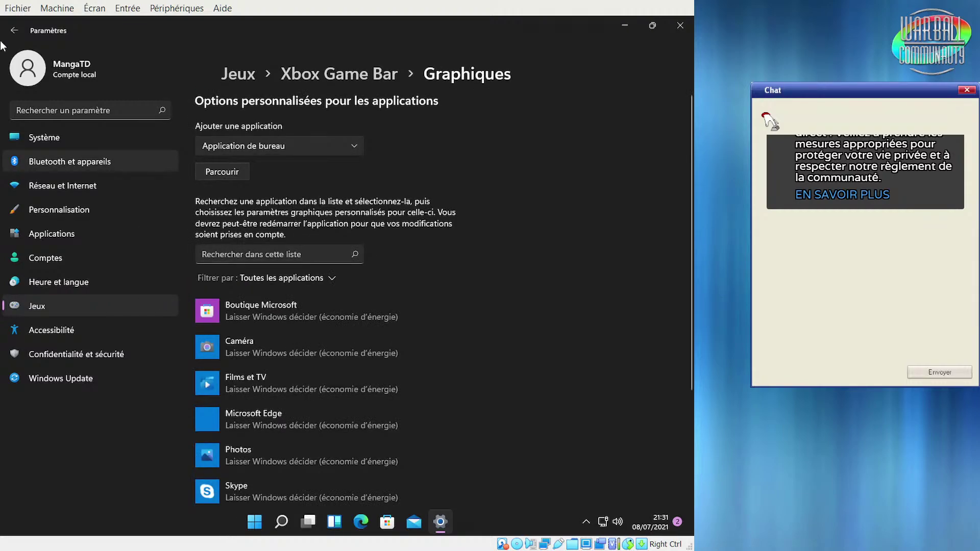
left_click(15, 30)
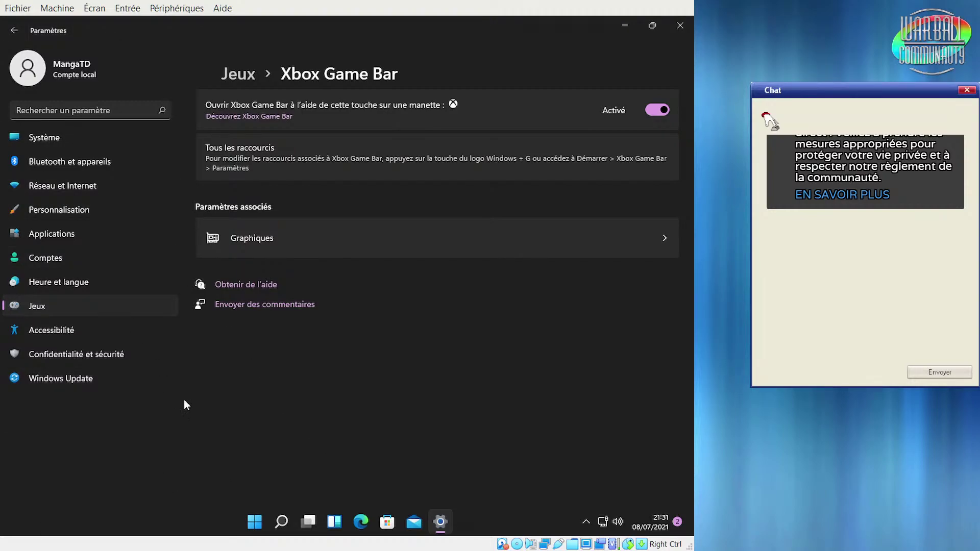
left_click(246, 519)
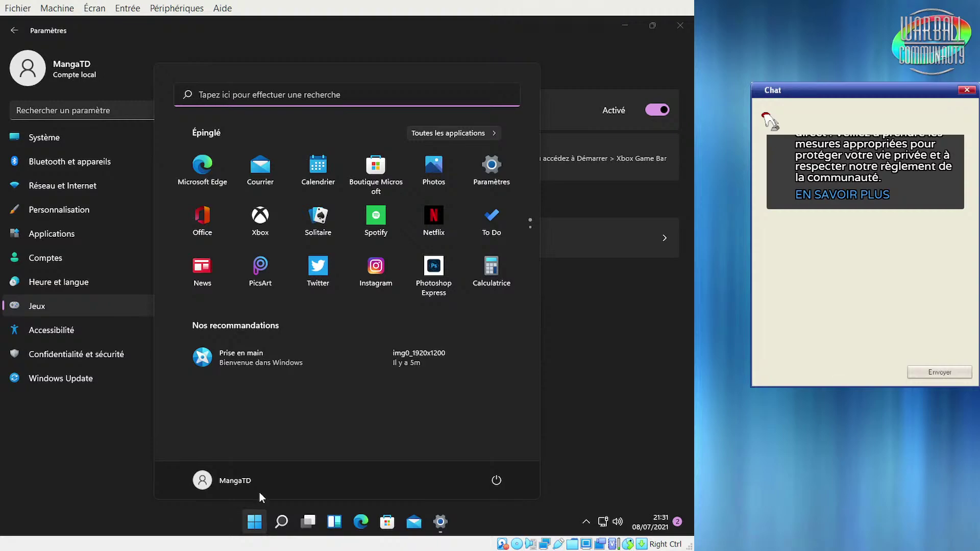
Launch Xbox Game Bar via a 'xbox' search, check its settings and profile, then close them
type("xbox")
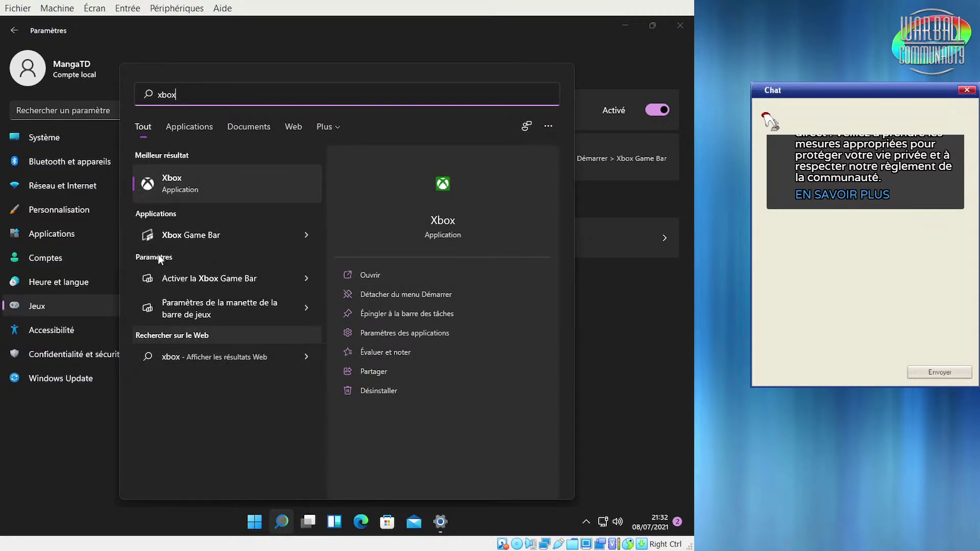
left_click(203, 235)
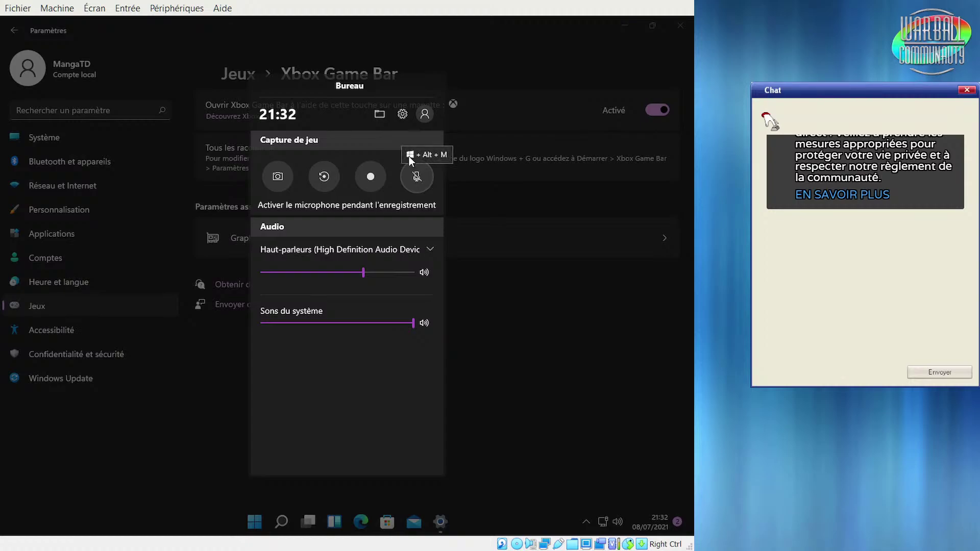
left_click(403, 120)
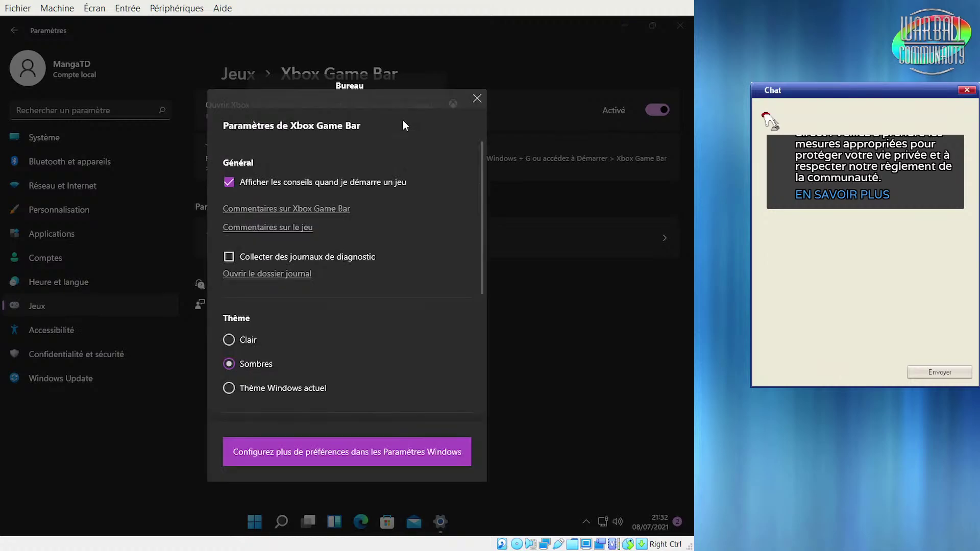
left_click(477, 98)
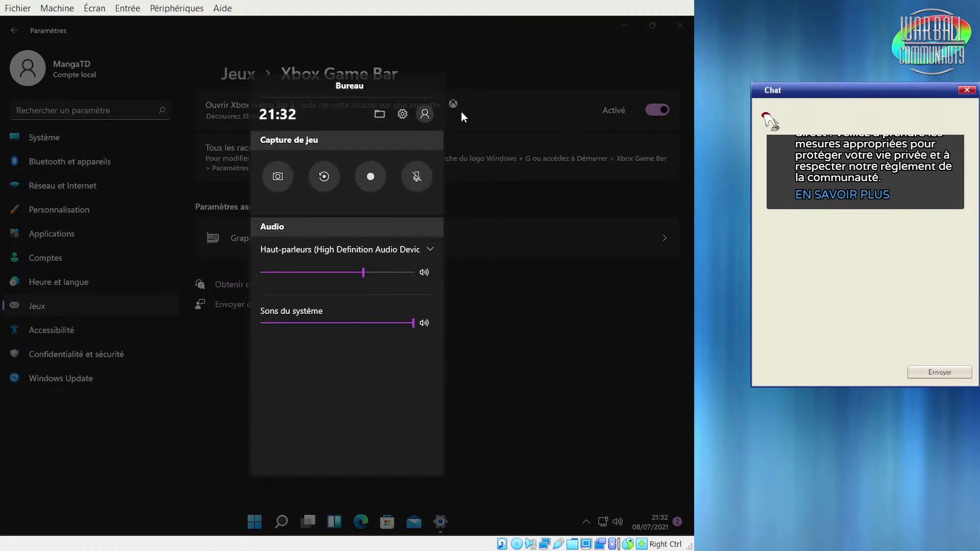
left_click(422, 115)
left_click(469, 298)
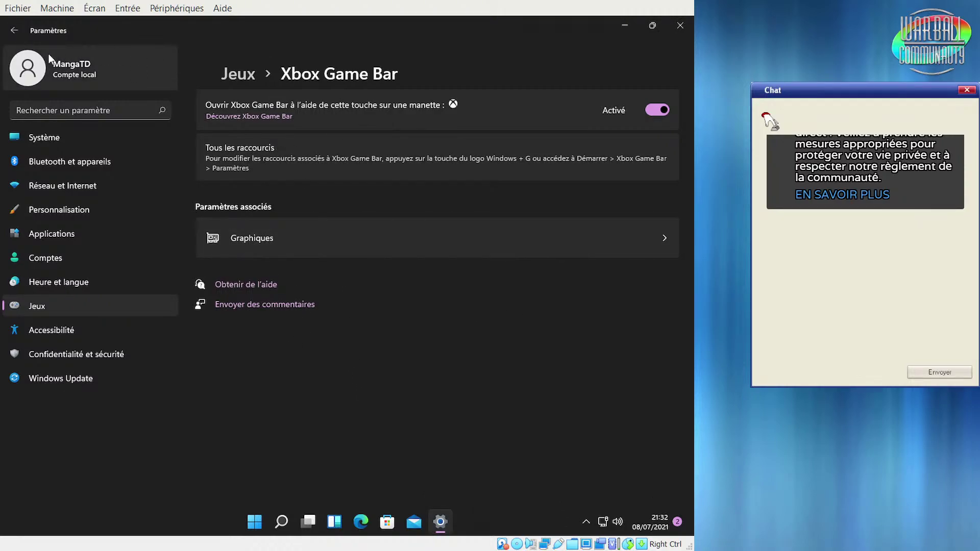
Switch to the Accessibilité page from the Settings sidebar
left_click(59, 332)
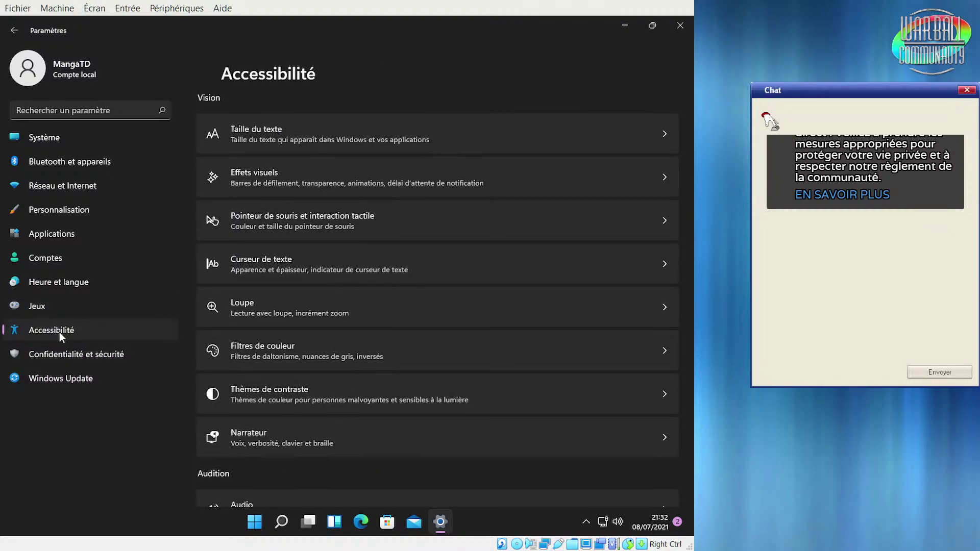
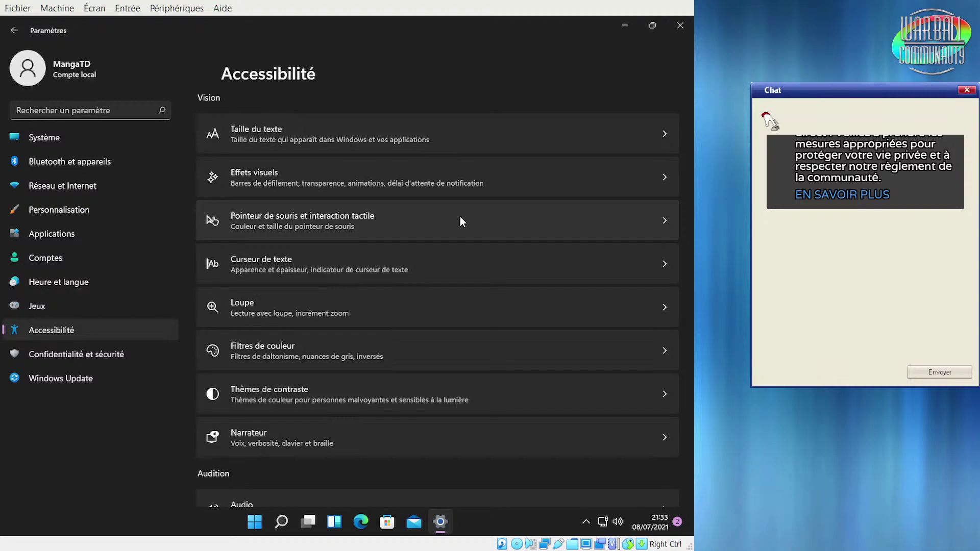
Look over the Curseur de texte settings, then open the Audio page under Audition
left_click(447, 274)
scroll(493, 306, "down", 3)
scroll(495, 307, "up", 3)
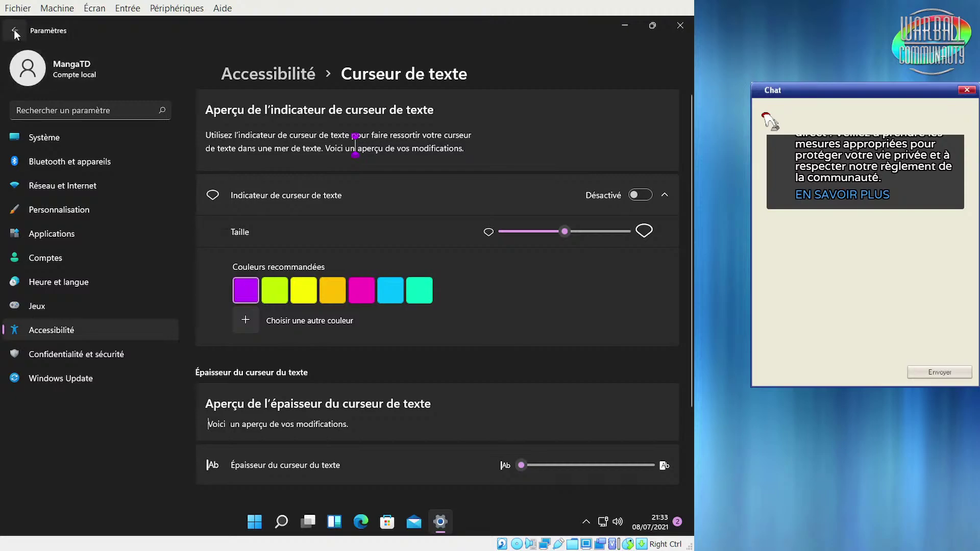
left_click(13, 30)
scroll(528, 310, "down", 5)
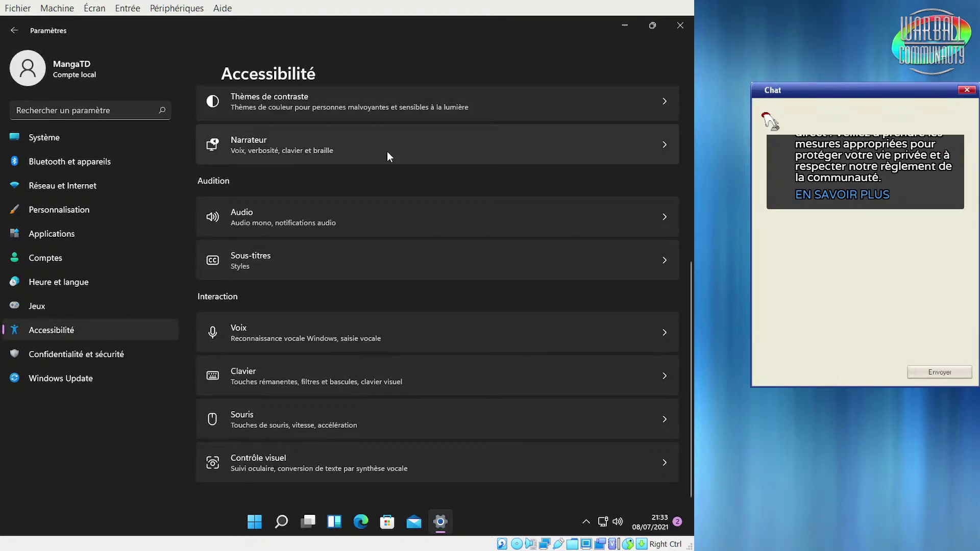
left_click(382, 221)
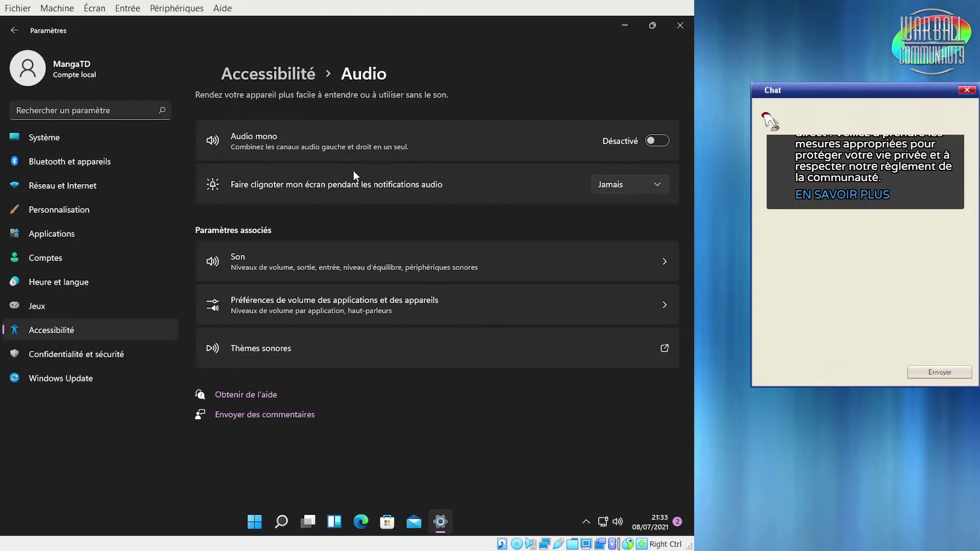
Open Sous-titres and watch the caption theme preview in full screen, then exit full screen
left_click(16, 30)
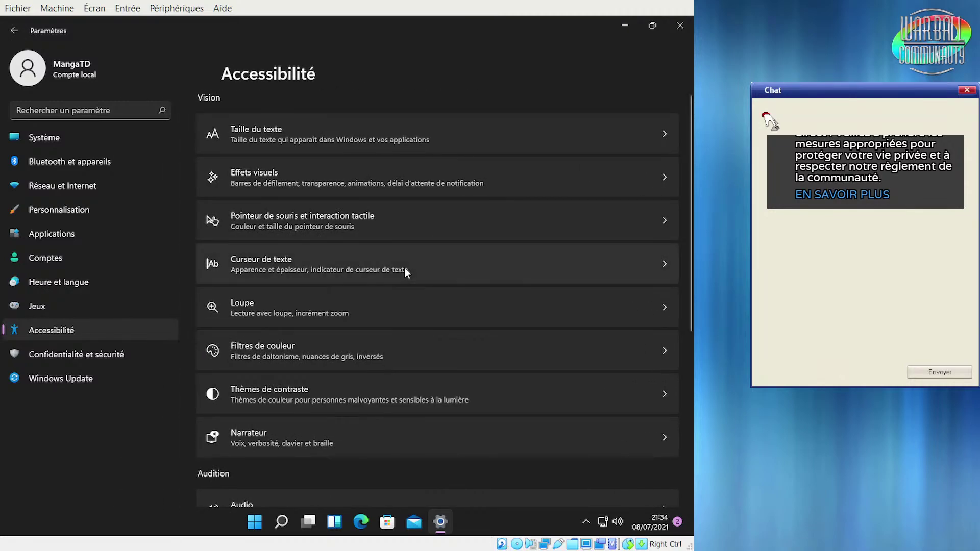
scroll(460, 308, "down", 5)
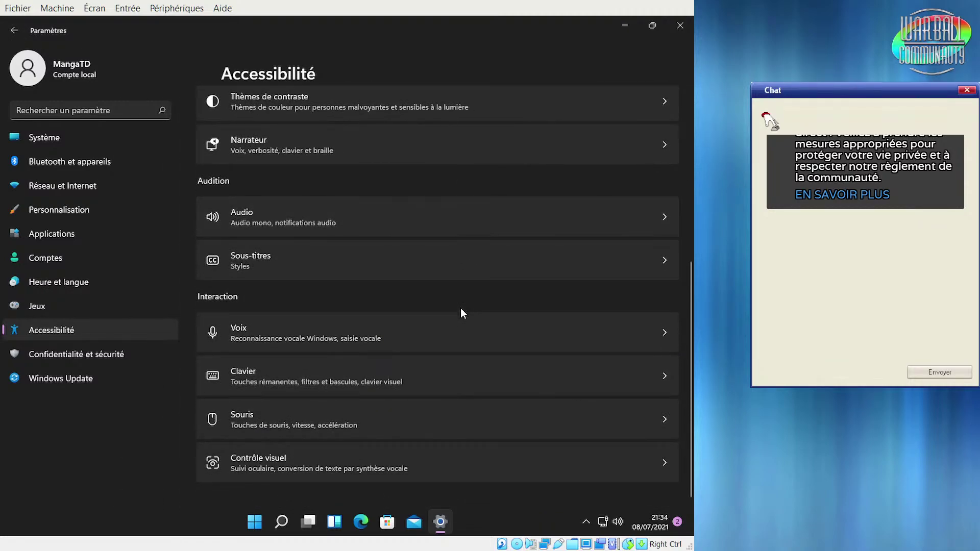
left_click(408, 266)
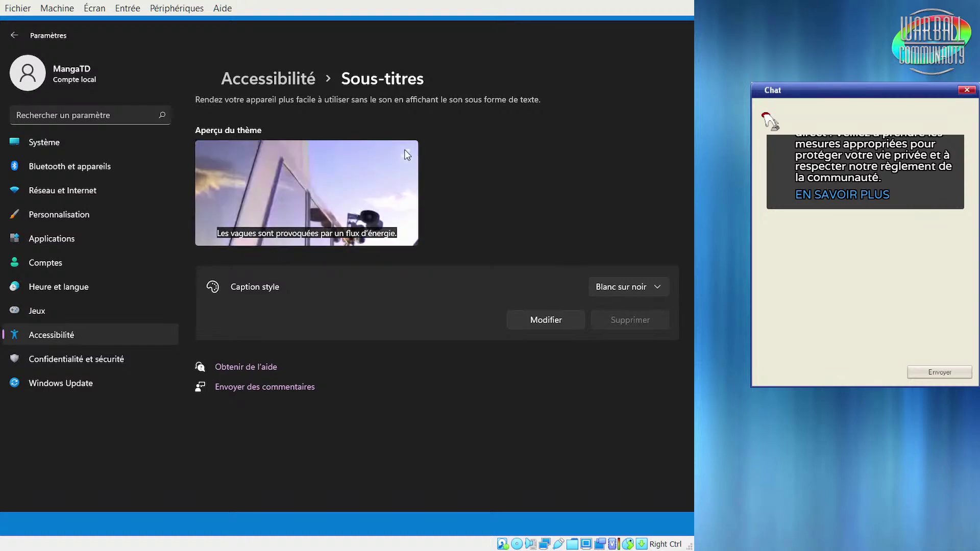
left_click(407, 155)
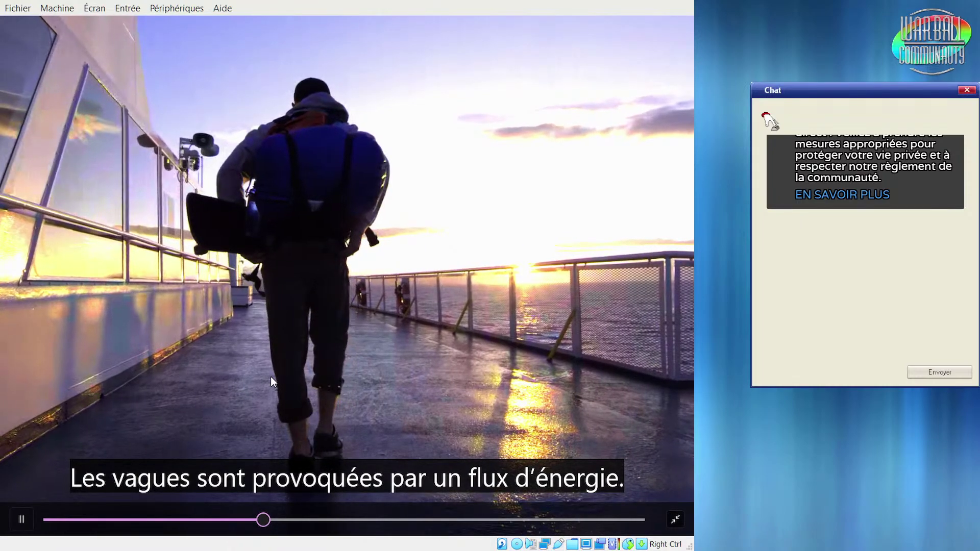
left_click(675, 521)
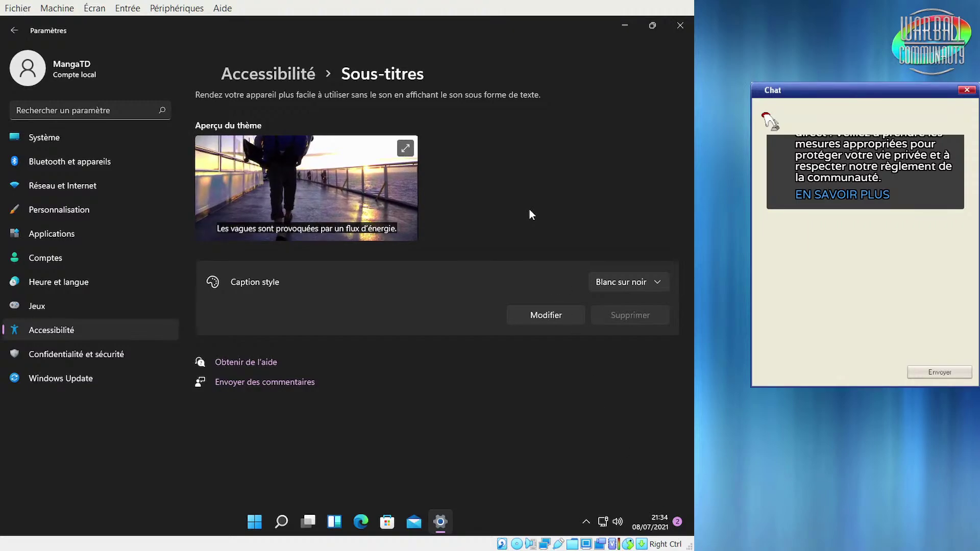
Edit the Blanc sur noir caption style, trying red text before restoring white
left_click(539, 320)
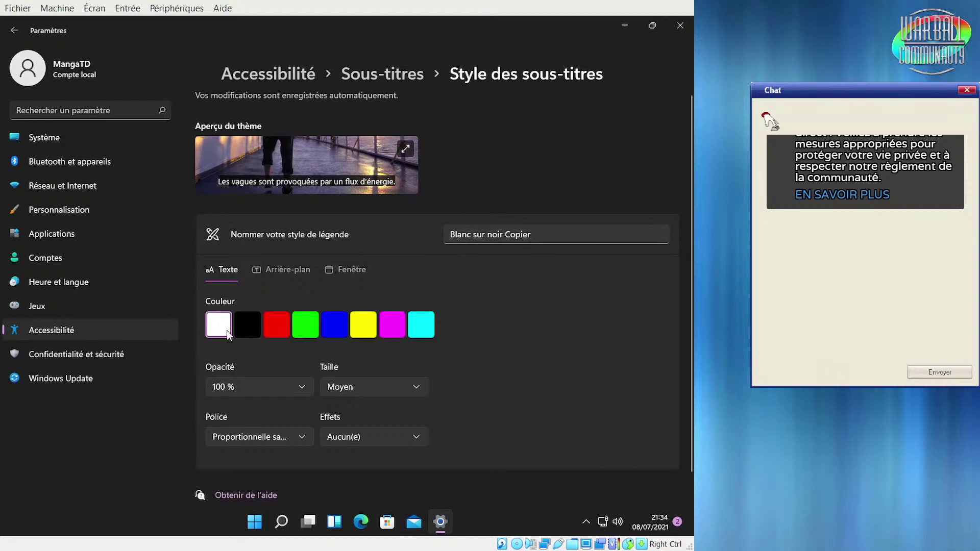
left_click(279, 323)
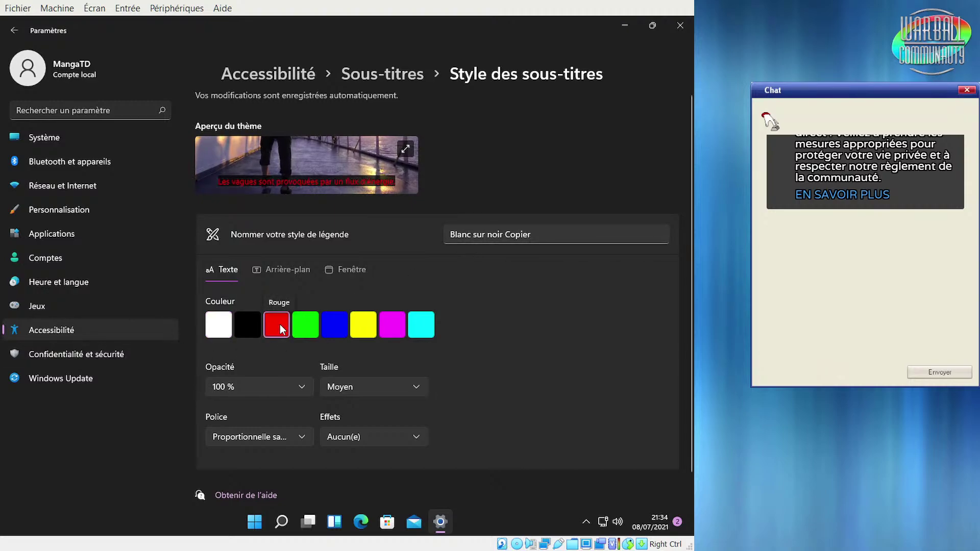
left_click(222, 330)
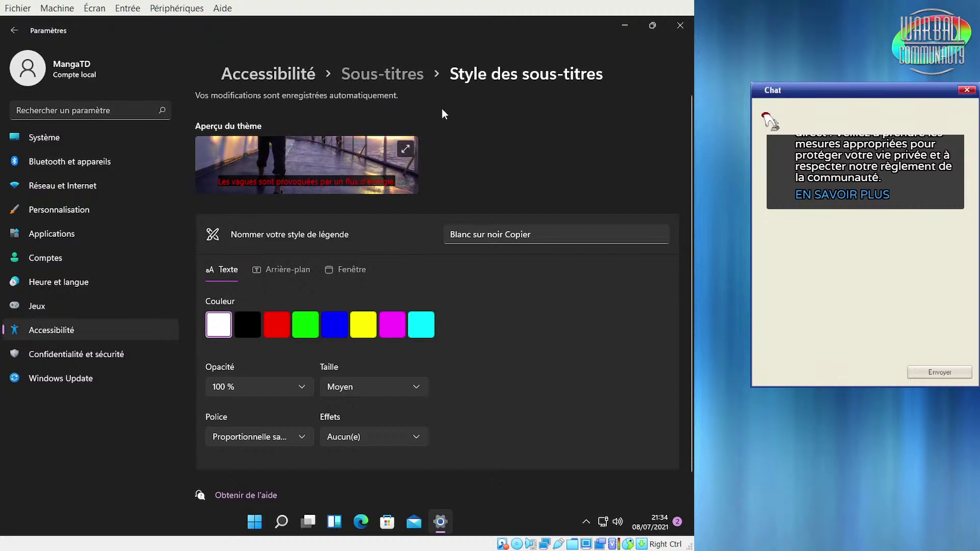
left_click(388, 74)
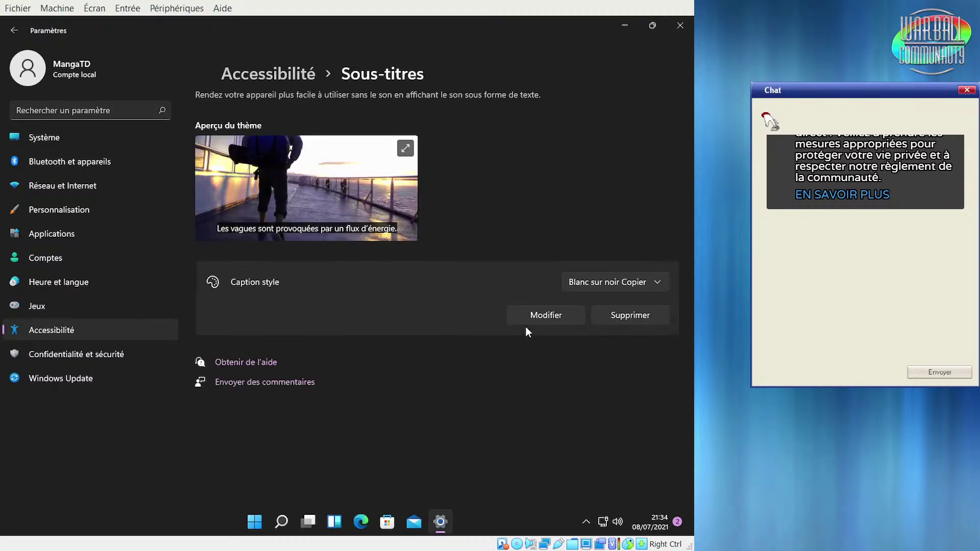
Go to Confidentialité et sécurité and open Espace développeurs
left_click(78, 347)
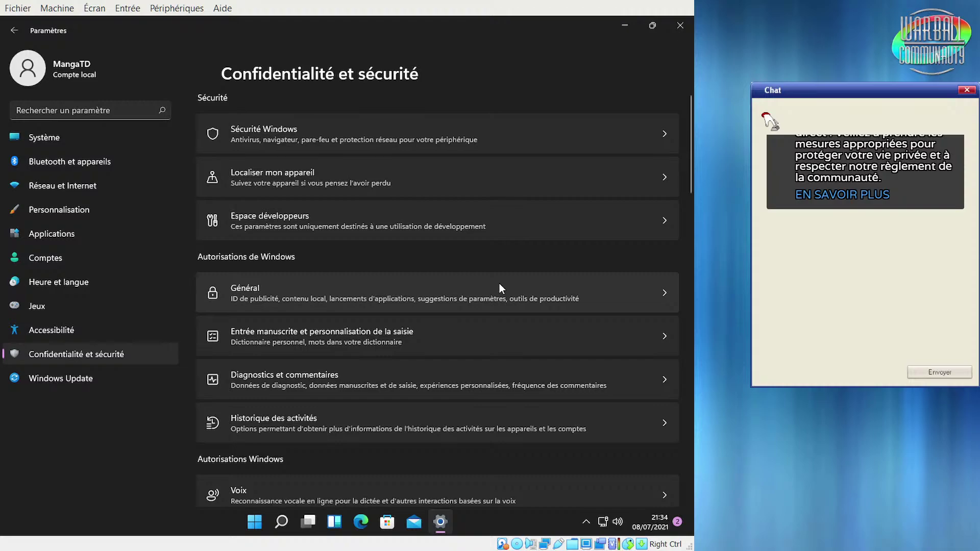
left_click(522, 218)
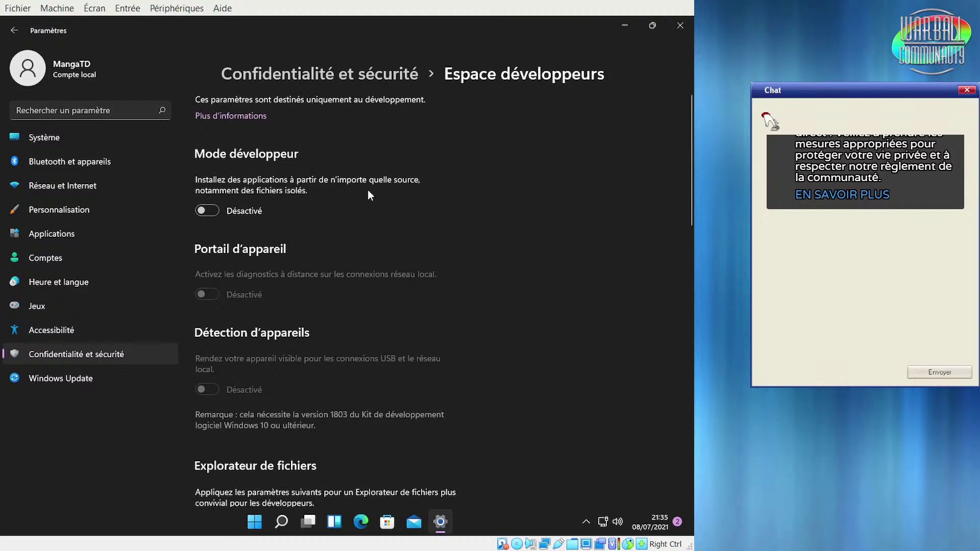
Switch Mode développeur on, confirm with Oui, and review the remaining developer options
left_click(207, 210)
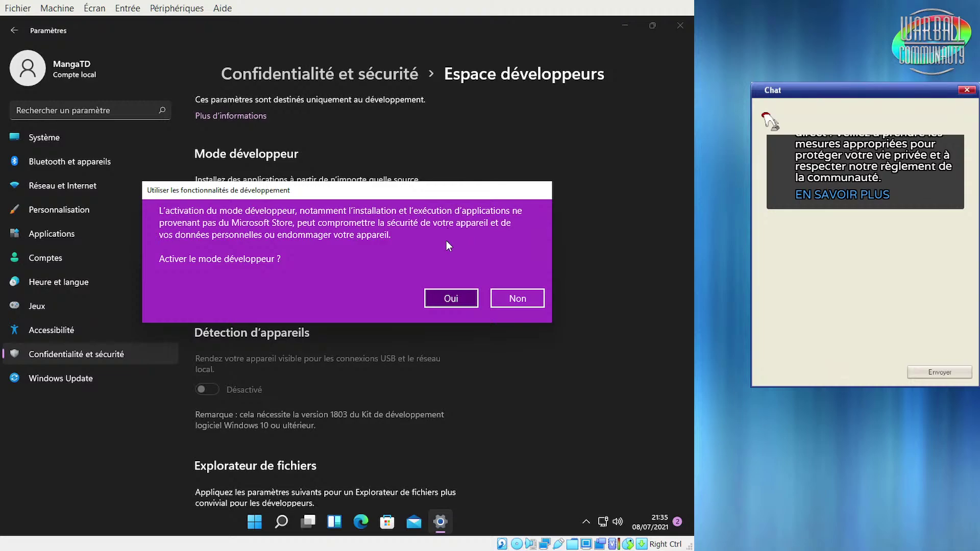
left_click(437, 301)
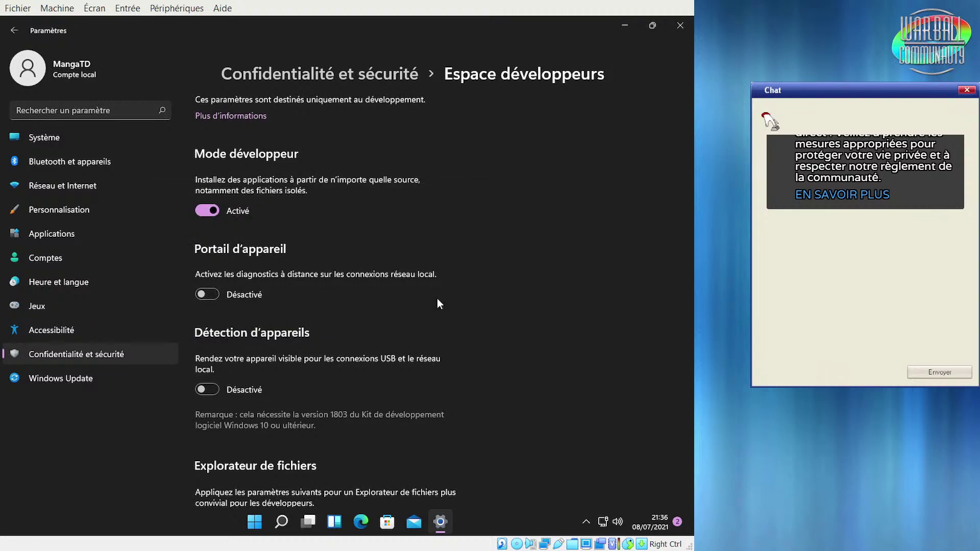
scroll(513, 347, "down", 4)
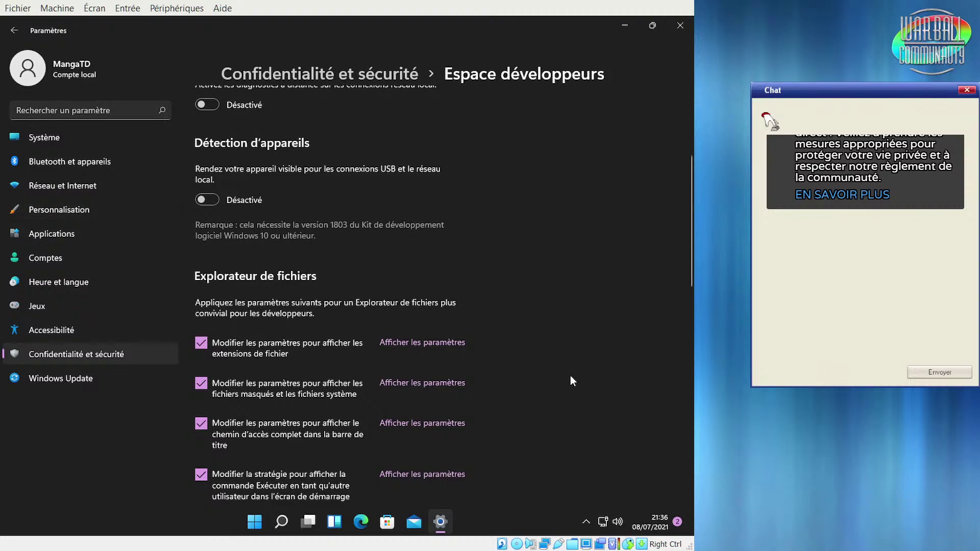
scroll(570, 376, "down", 5)
scroll(570, 376, "down", 8)
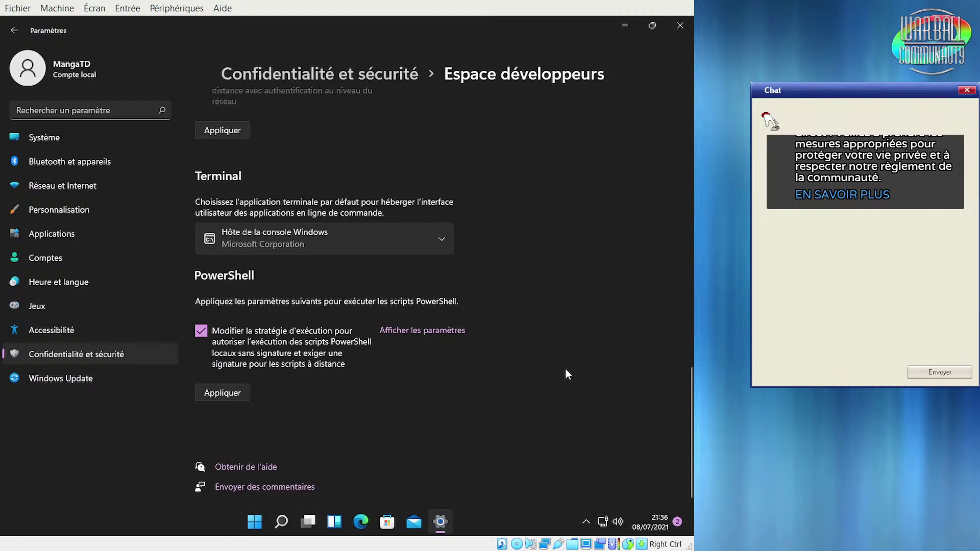
left_click(7, 40)
scroll(434, 350, "down", 4)
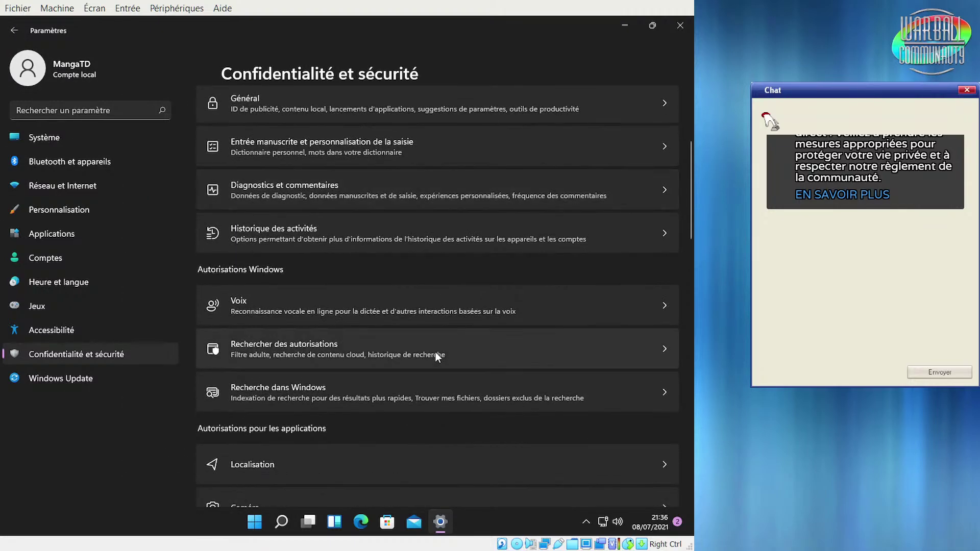
scroll(421, 330, "up", 2)
scroll(421, 326, "up", 1)
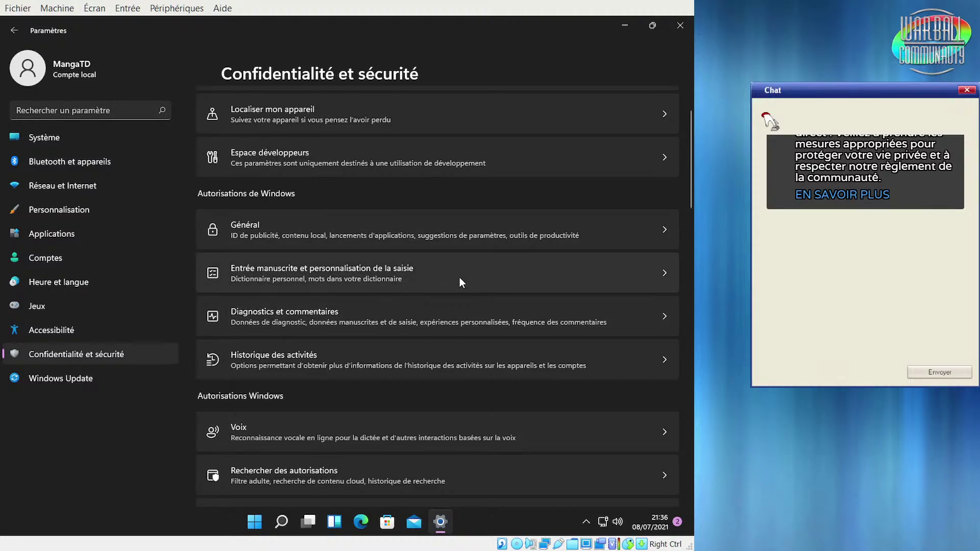
left_click(404, 321)
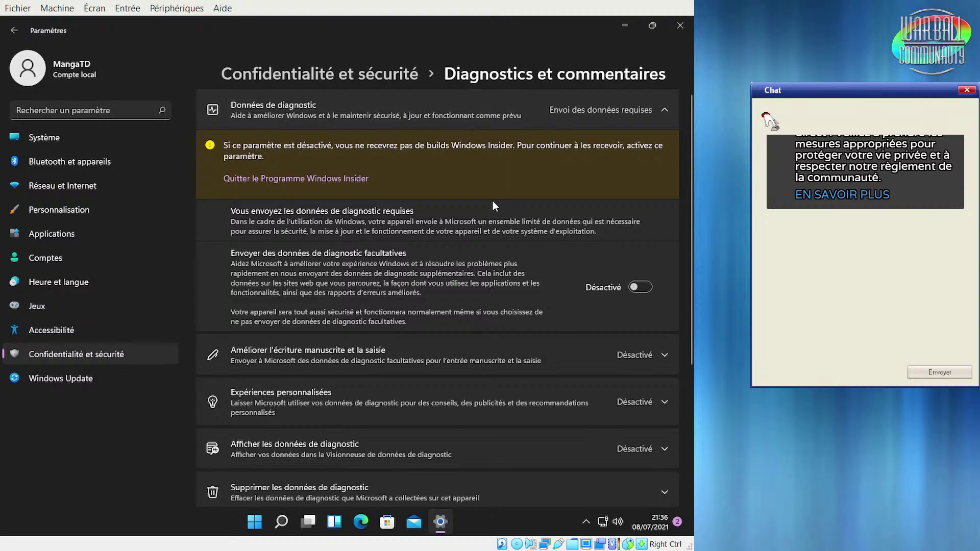
left_click(16, 34)
scroll(440, 321, "down", 6)
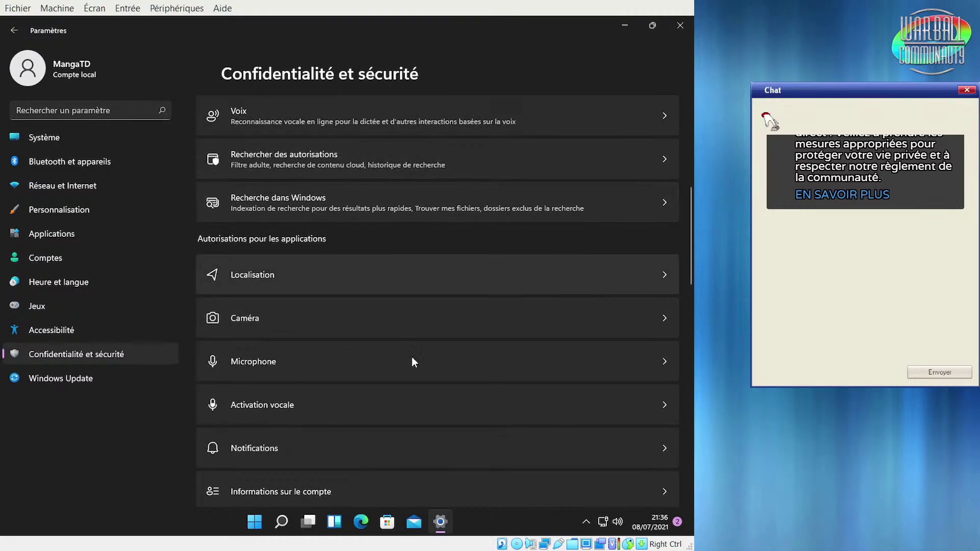
scroll(409, 460, "up", 3)
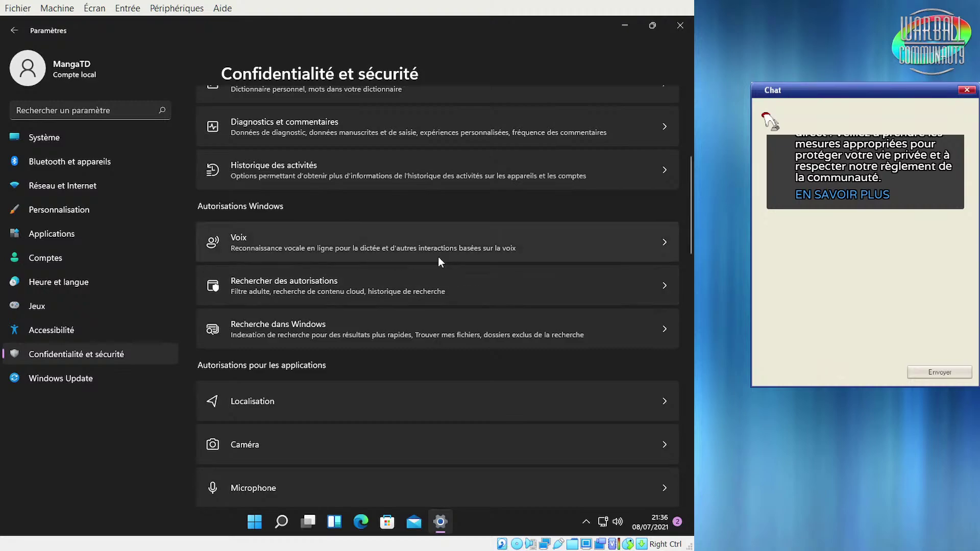
Open the Voix privacy page and set Reconnaissance vocale en ligne to Activé
left_click(550, 245)
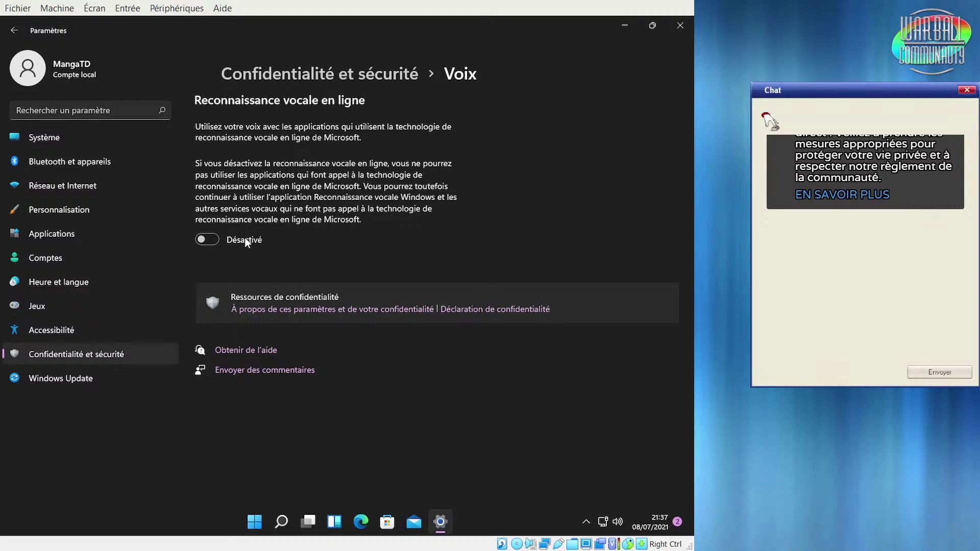
left_click(215, 246)
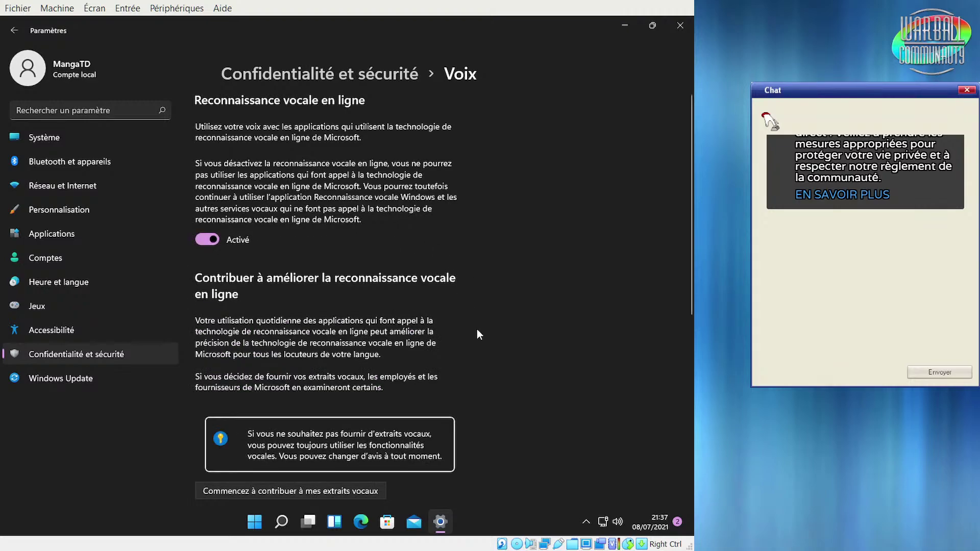
Review the Voix page and toggle Reconnaissance vocale en ligne toward Désactivé
scroll(578, 413, "down", 1)
scroll(579, 417, "down", 2)
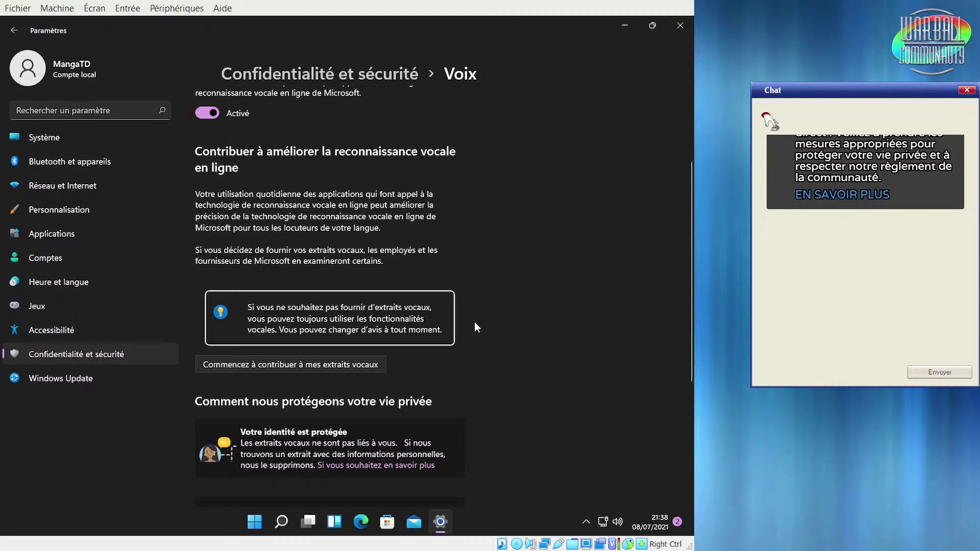
scroll(550, 302, "down", 1)
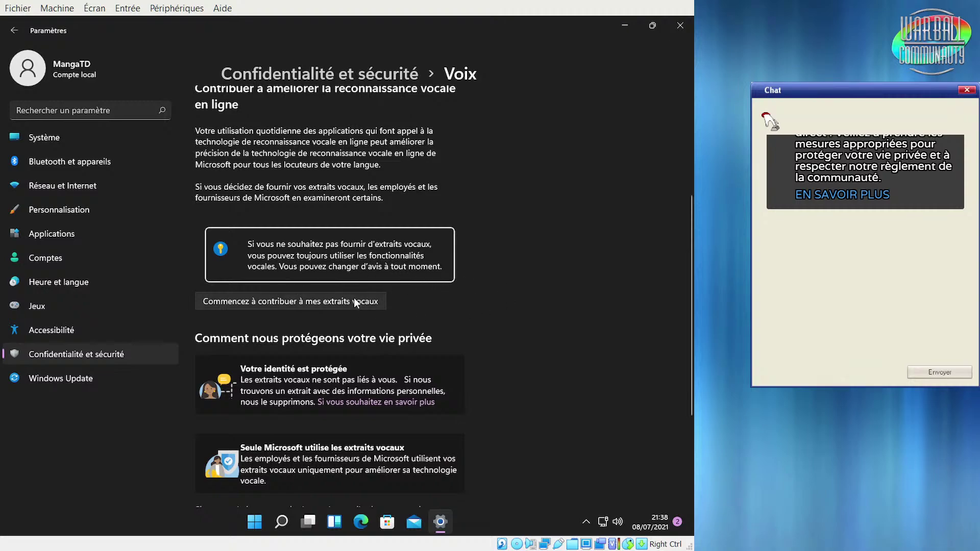
scroll(541, 373, "down", 3)
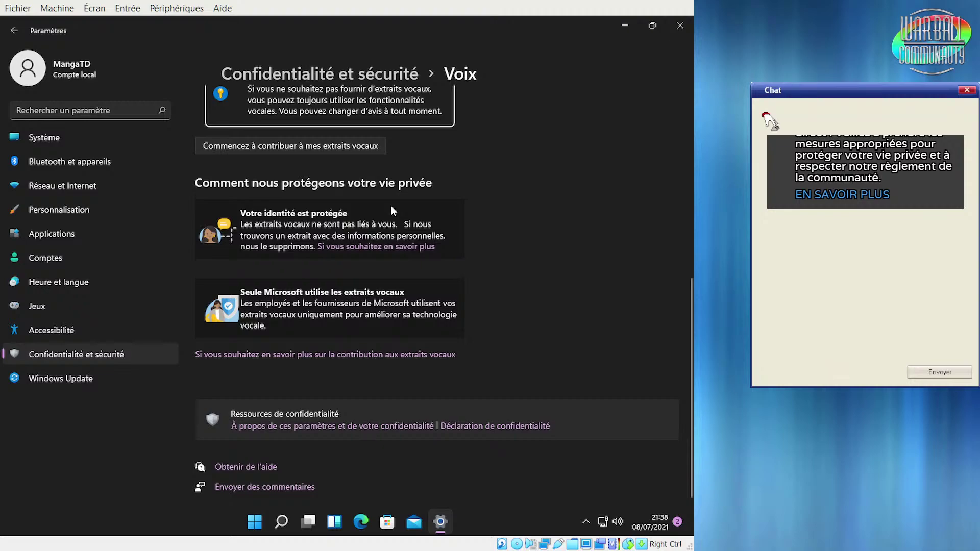
scroll(565, 321, "up", 6)
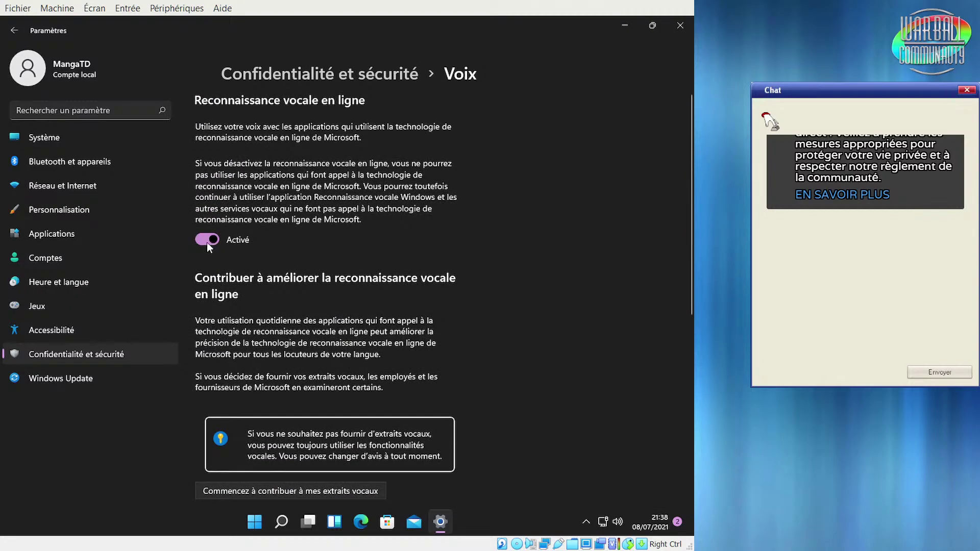
left_click(208, 241)
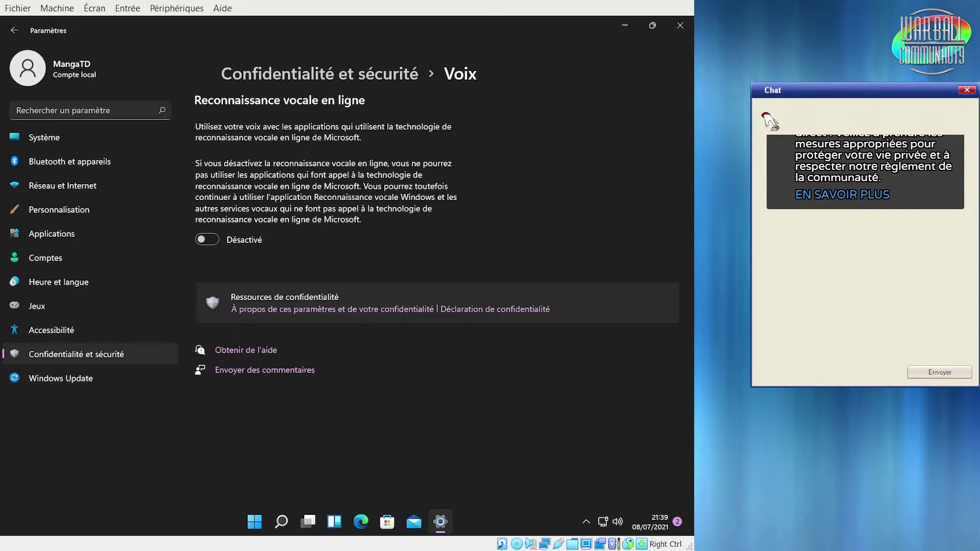
Minimize Settings and bring up the Start menu's search panel
left_click(626, 28)
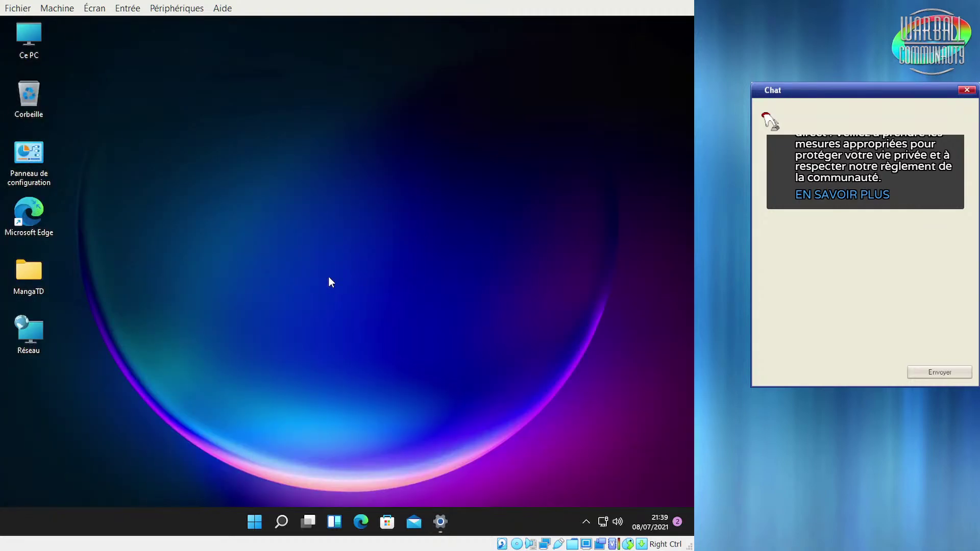
left_click(255, 521)
left_click(257, 95)
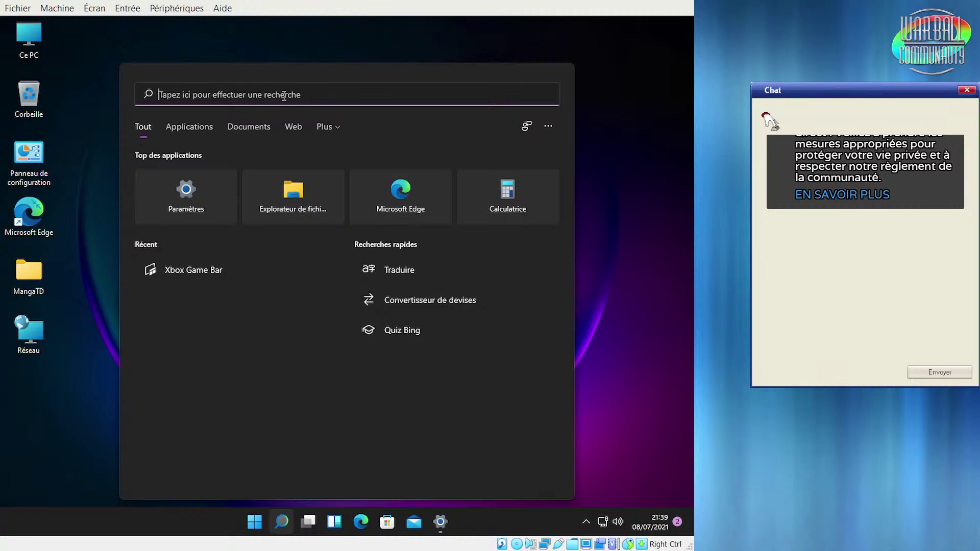
Search Start for 'recon' after trying 'wi' and 'skype', surfacing Reconnaissance vocale de Windows
type("wi")
key("BackSpace")
key("BackSpace")
type("skype")
key("BackSpace")
key("BackSpace")
key("BackSpace")
key("BackSpace")
key("BackSpace")
type("recon")
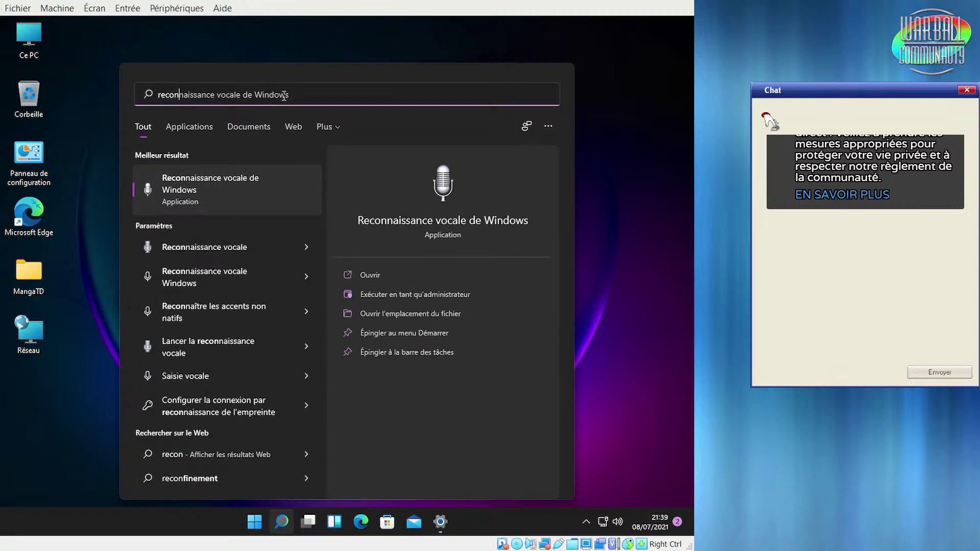
Launch Reconnaissance vocale de Windows from the search results to start its setup wizard
left_click(241, 198)
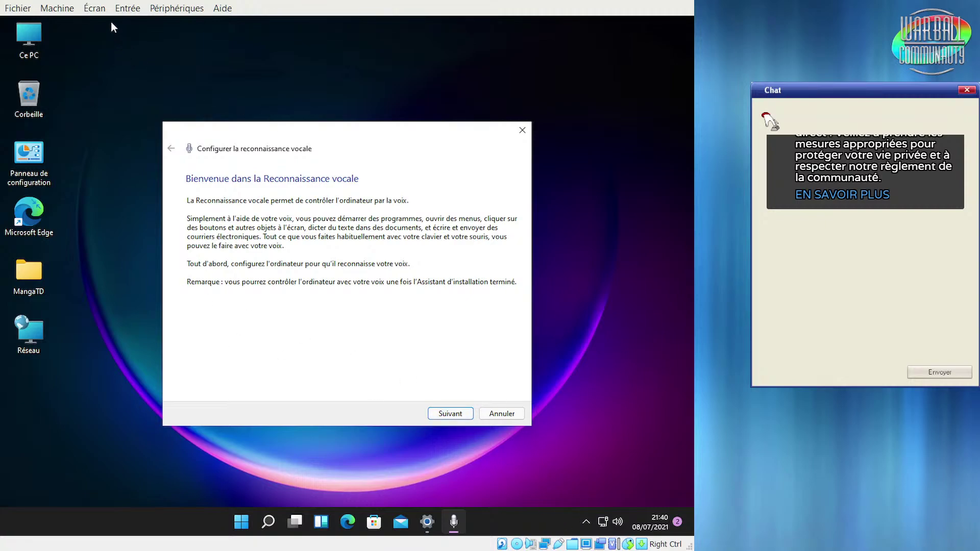
left_click(130, 16)
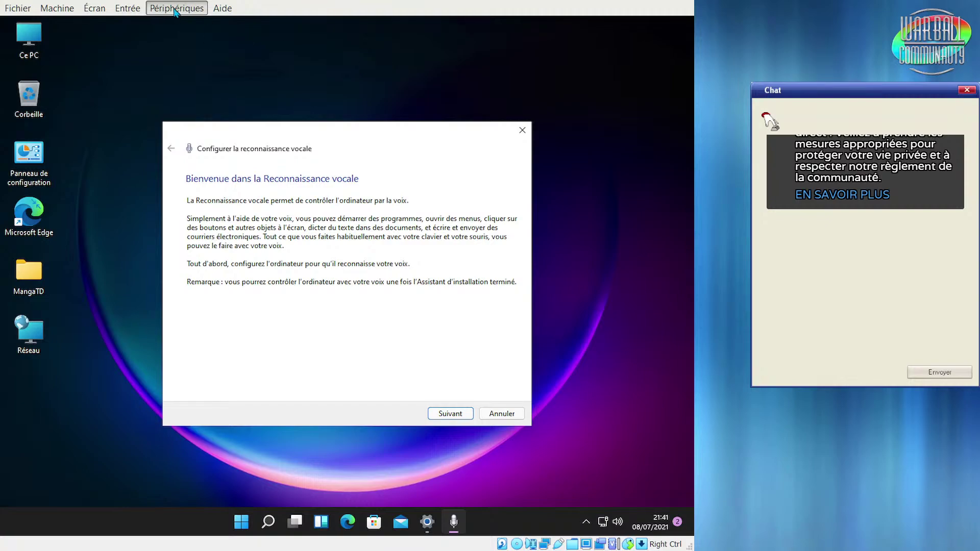
mouse_move(57, 8)
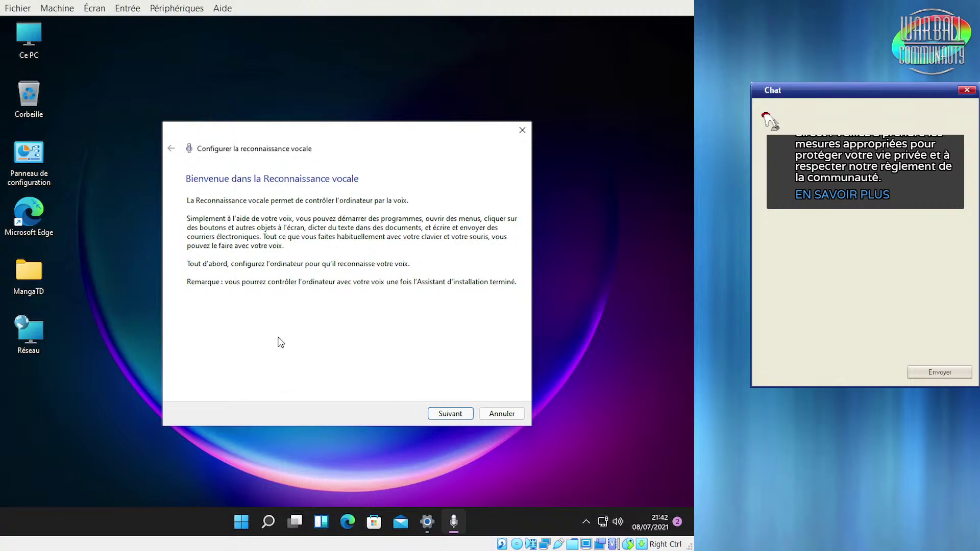
Advance through the headset microphone setup pages to the accuracy page, then cancel and confirm with Oui
left_click(444, 412)
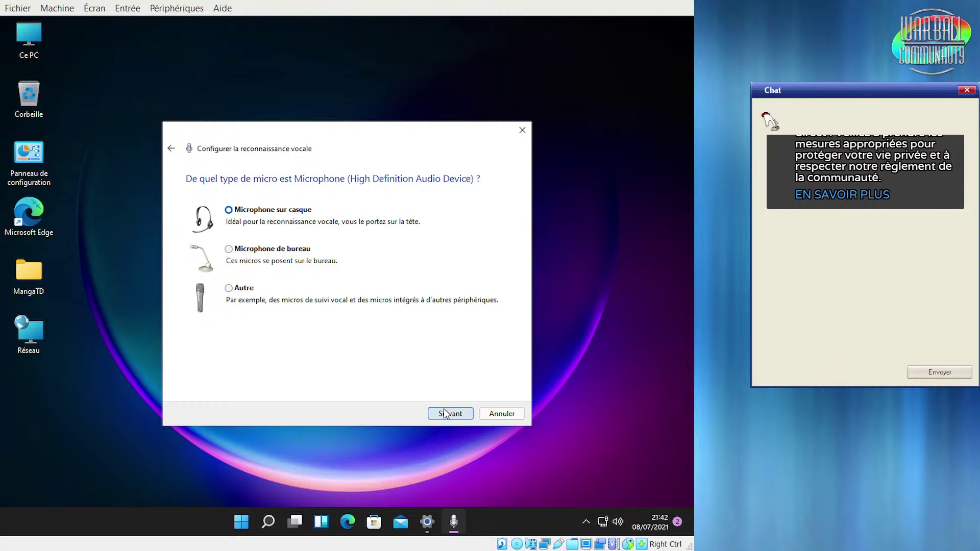
left_click(444, 412)
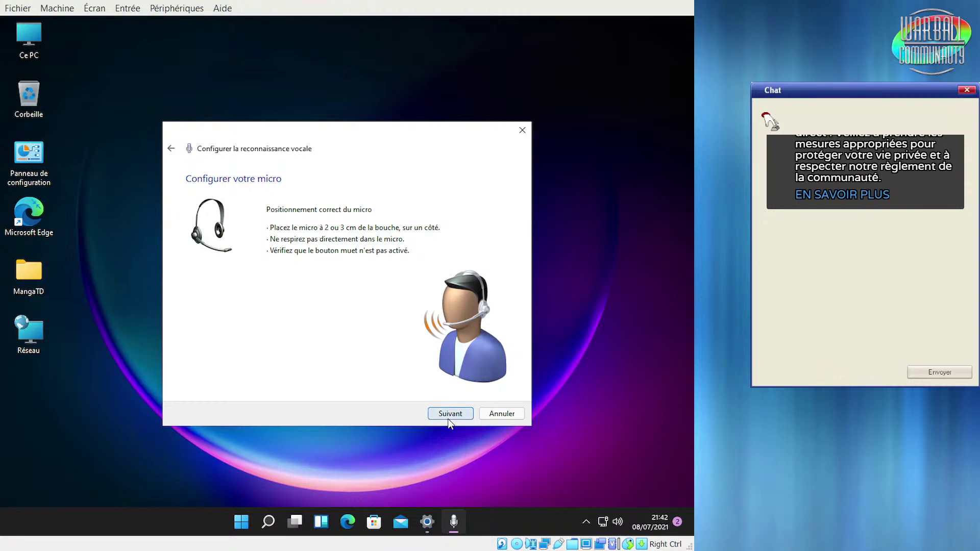
left_click(449, 414)
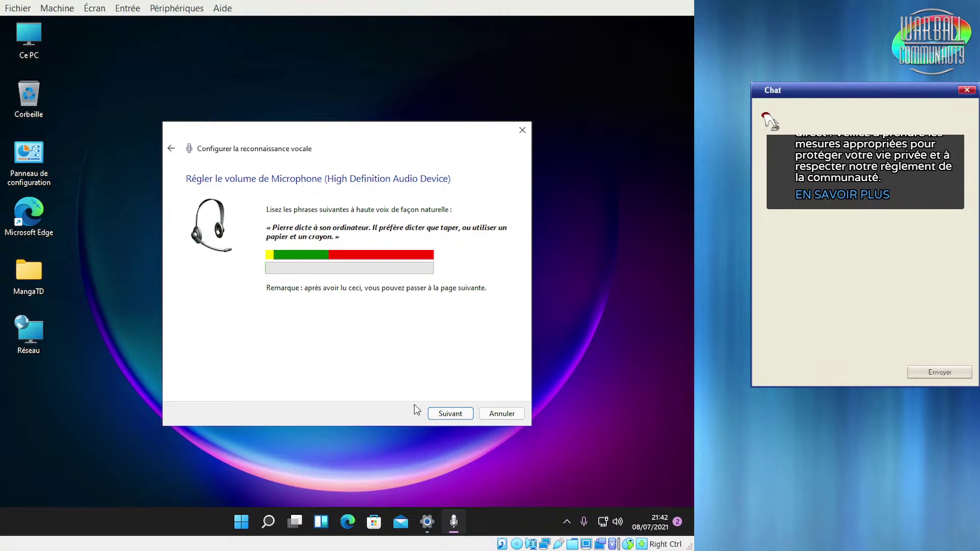
left_click(451, 418)
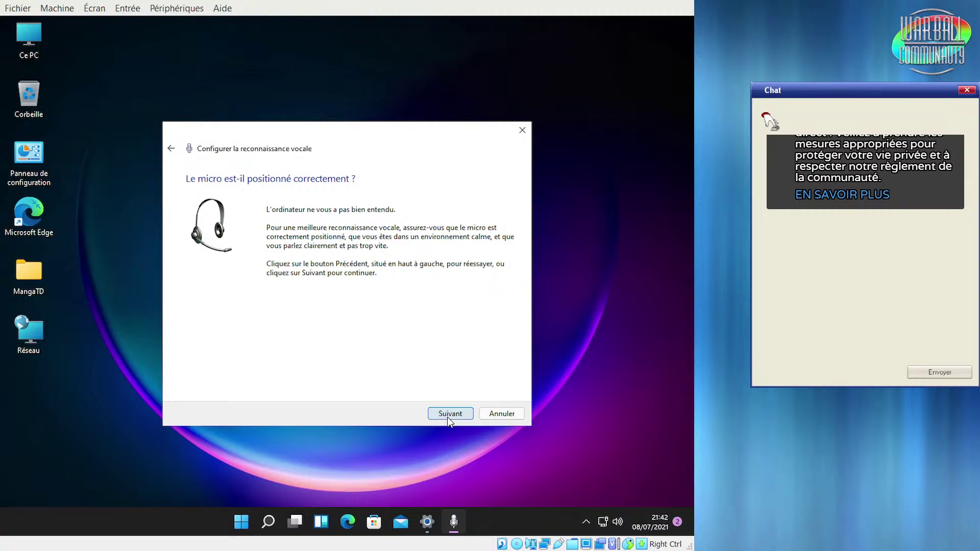
left_click(447, 418)
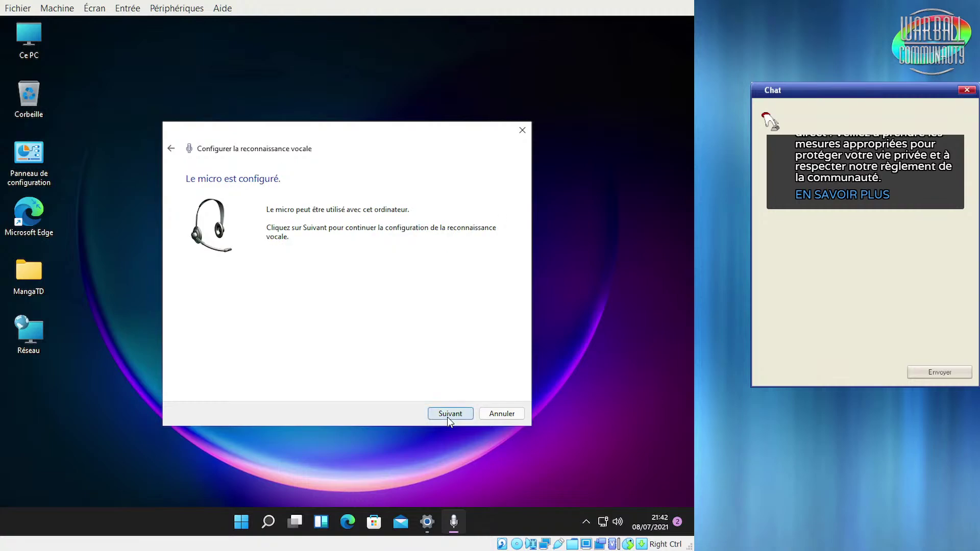
left_click(447, 418)
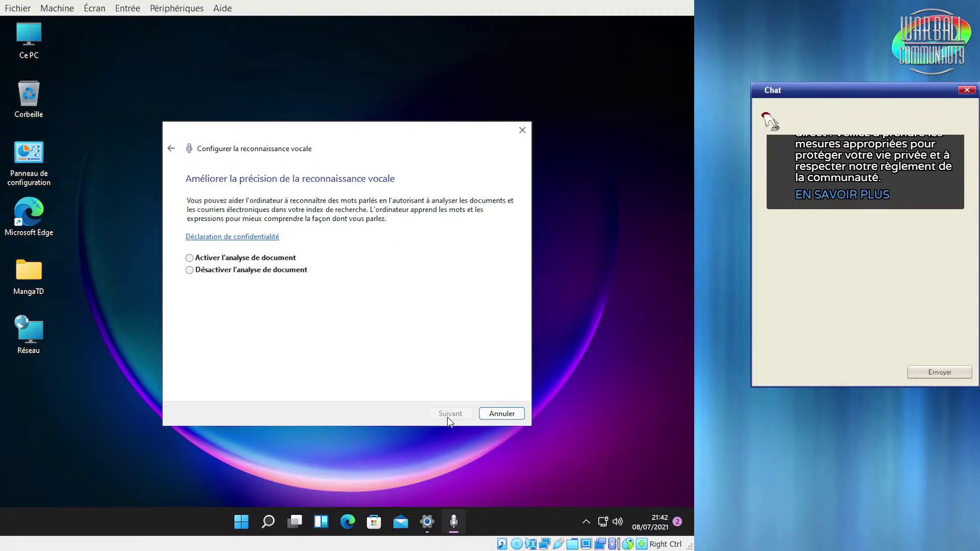
left_click(490, 414)
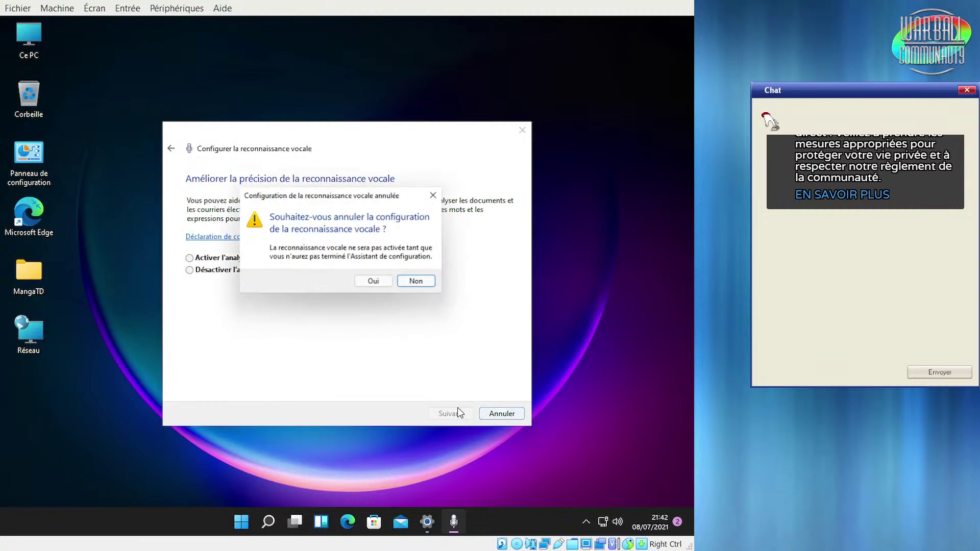
left_click(375, 284)
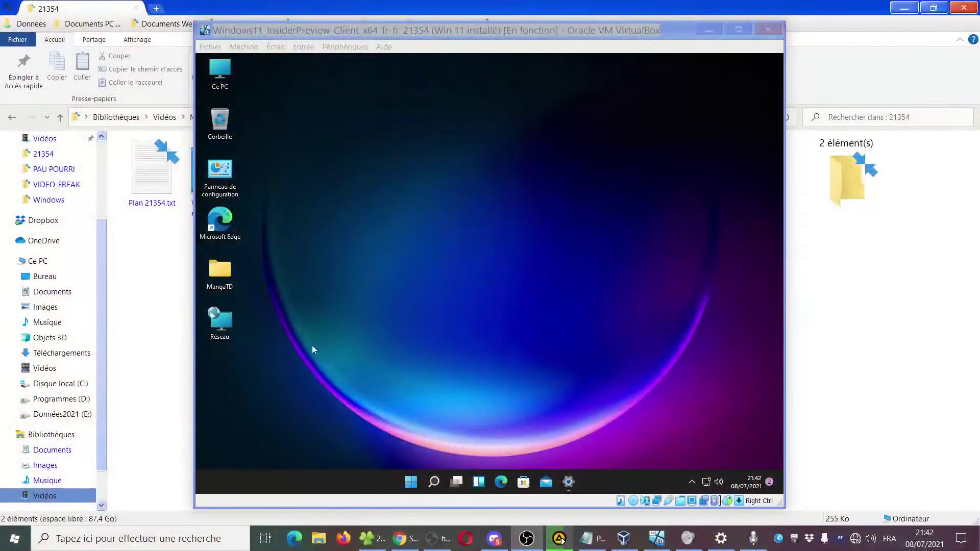
Search 'recon' in the host Start menu and launch Reconnaissance vocale de Windows
left_click(14, 539)
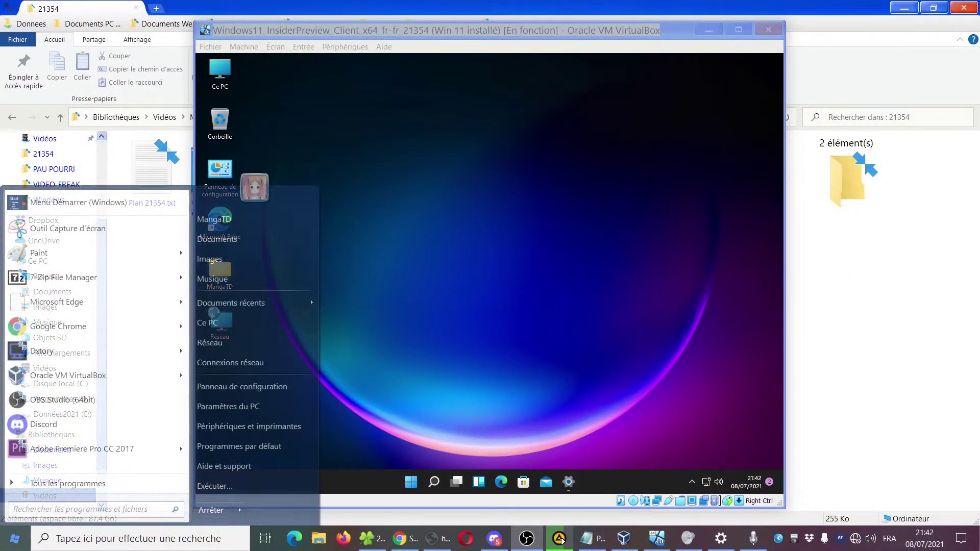
type("recona")
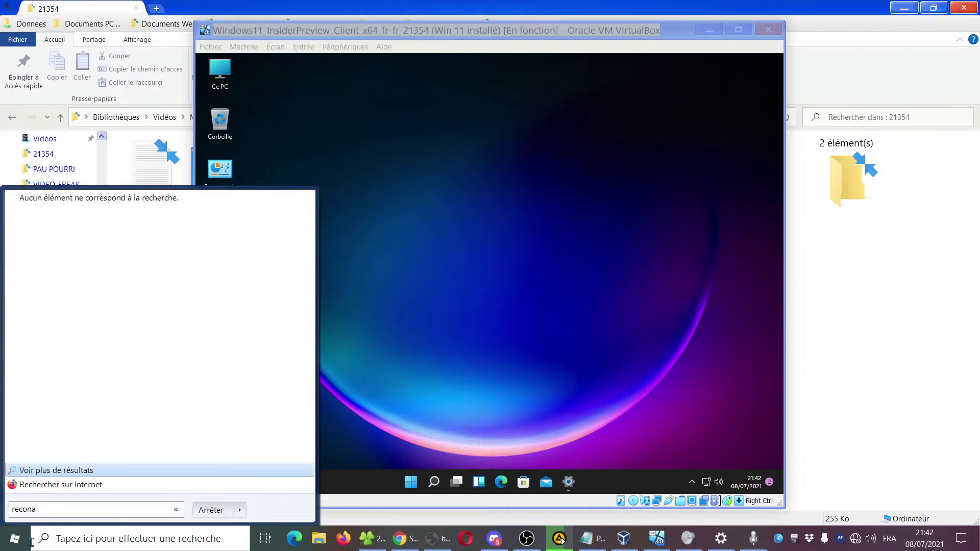
type("i")
key("BackSpace")
key("BackSpace")
key("BackSpace")
key("BackSpace")
key("BackSpace")
key("BackSpace")
type("econai")
key("BackSpace")
key("BackSpace")
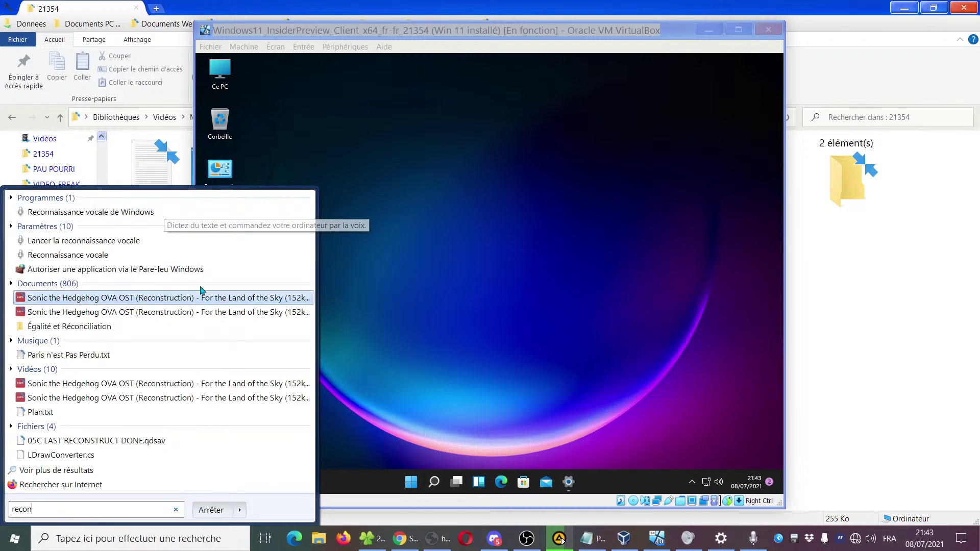
left_click(91, 212)
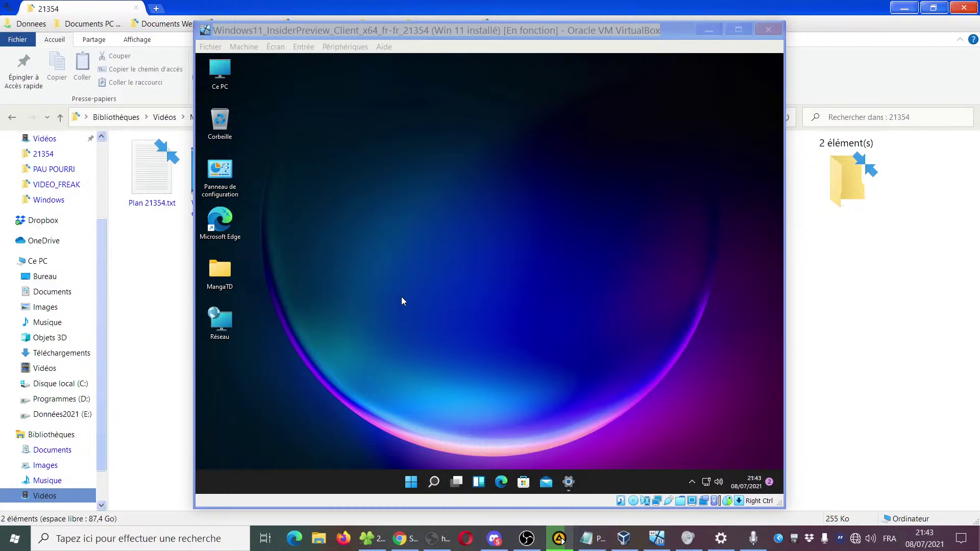
left_click(527, 34)
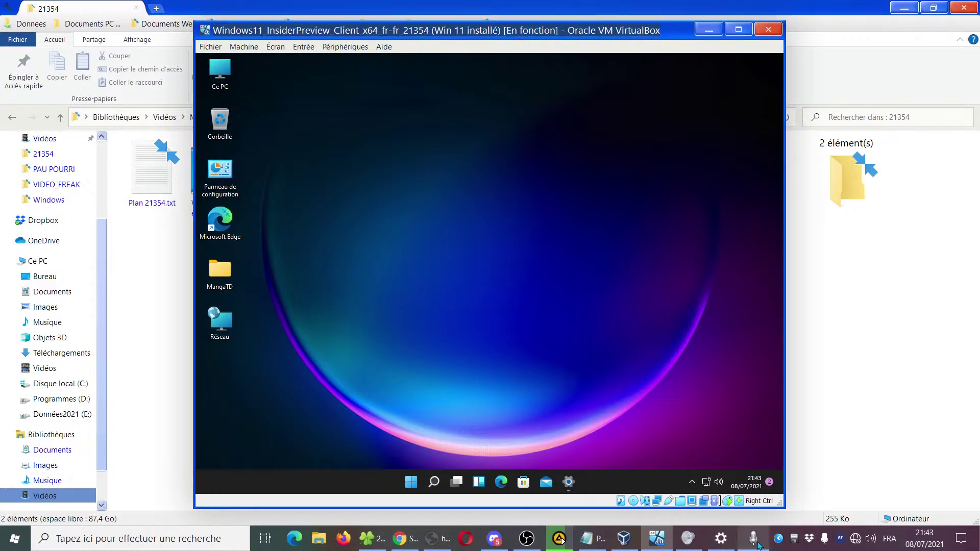
left_click(753, 538)
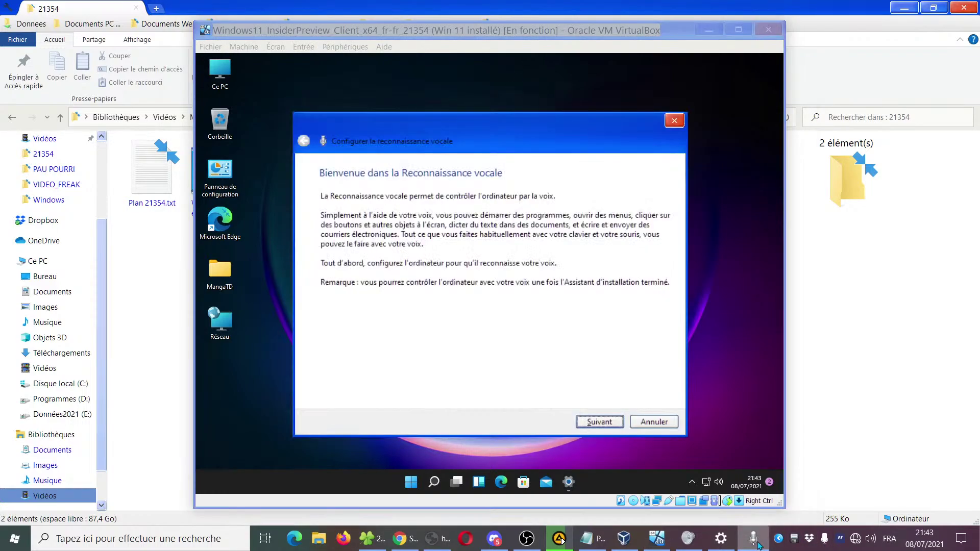
Set up the host with Microphone sur casque, pass the volume check, and reach the accuracy page
left_click(598, 422)
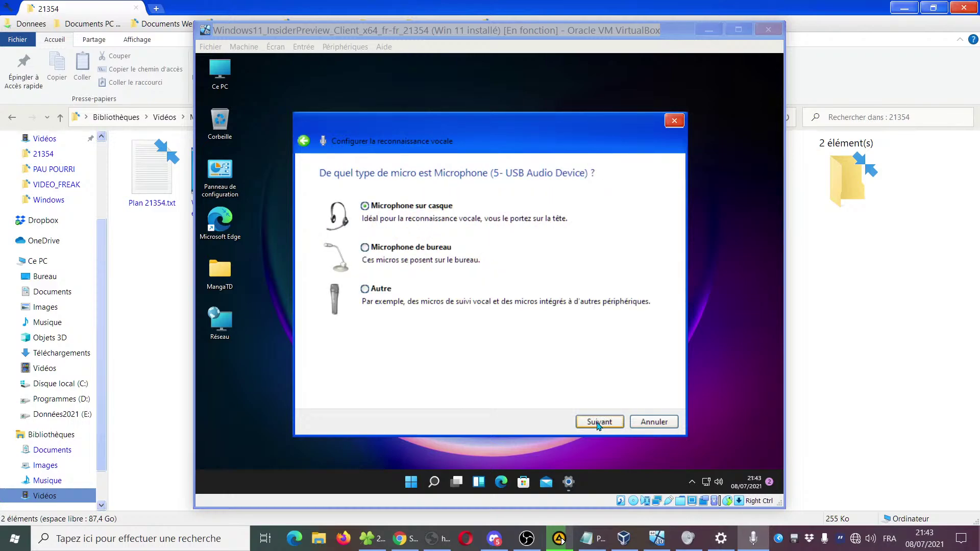
left_click(598, 422)
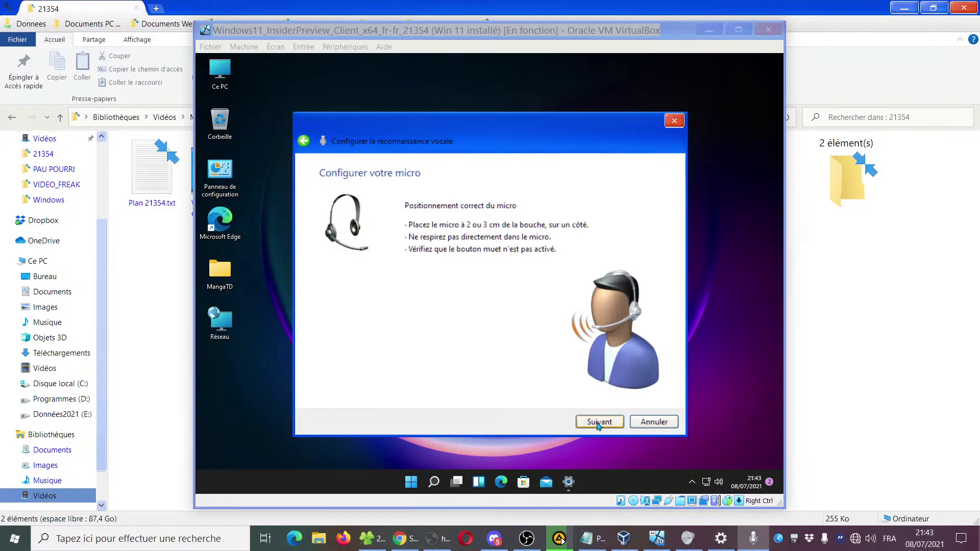
left_click(598, 423)
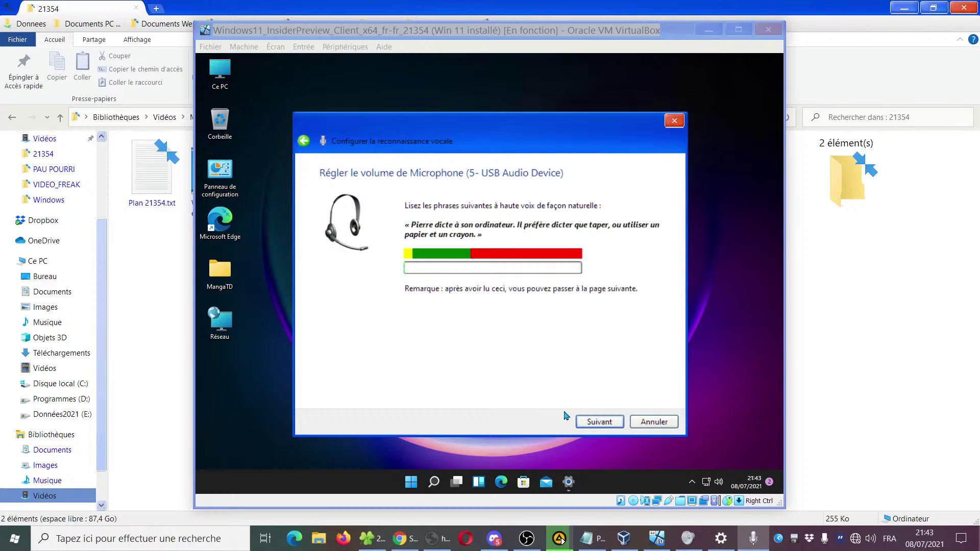
left_click(598, 422)
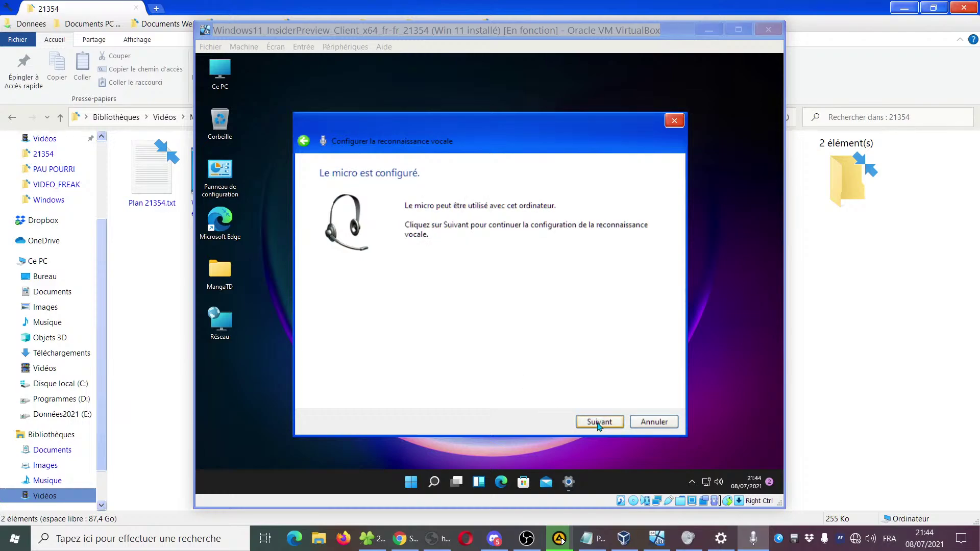
left_click(598, 423)
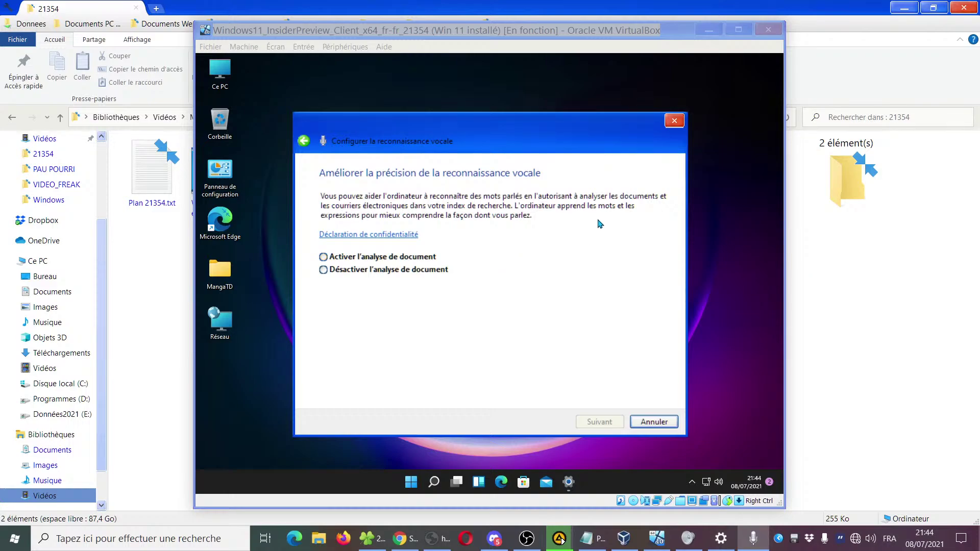
Turn document analysis off, choose the activation mode, and show the speech reference sheet
left_click(359, 271)
left_click(601, 423)
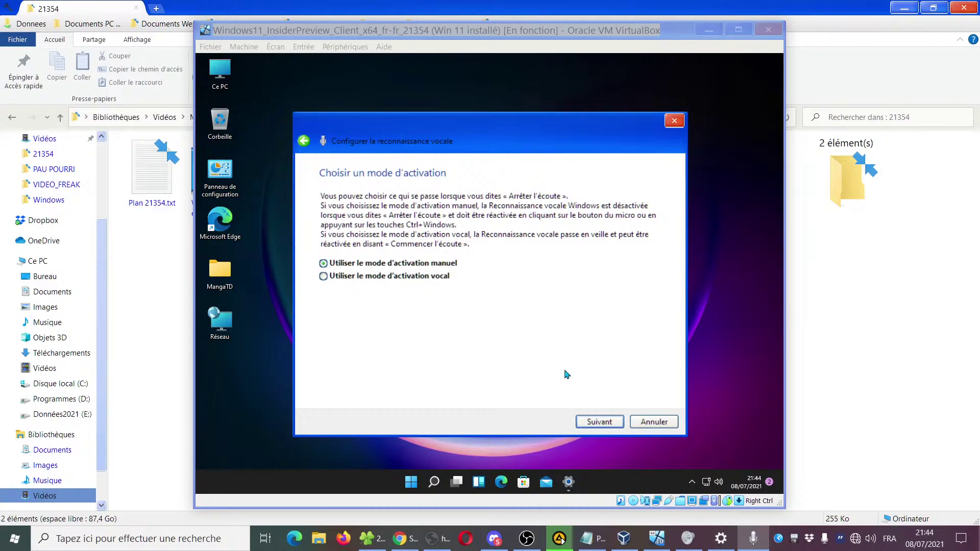
left_click(370, 278)
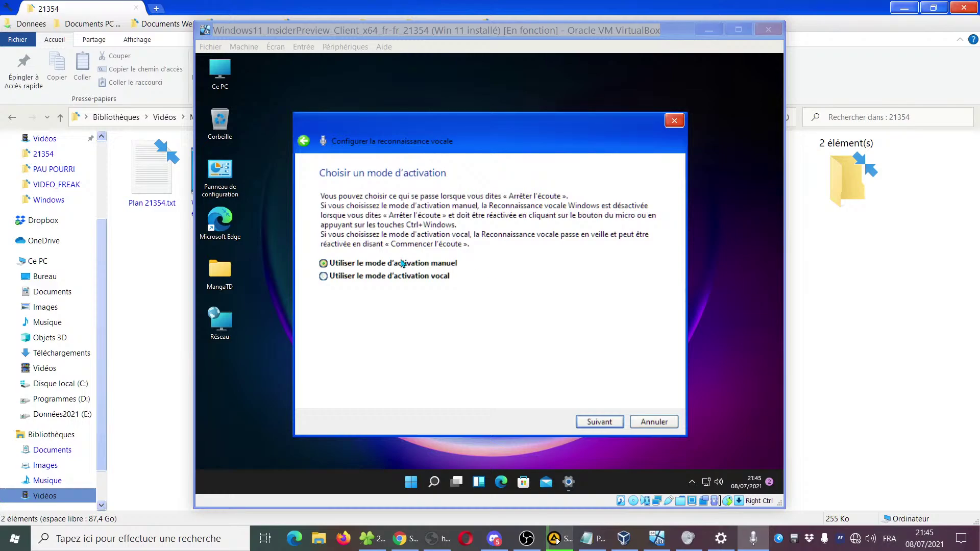
left_click(594, 425)
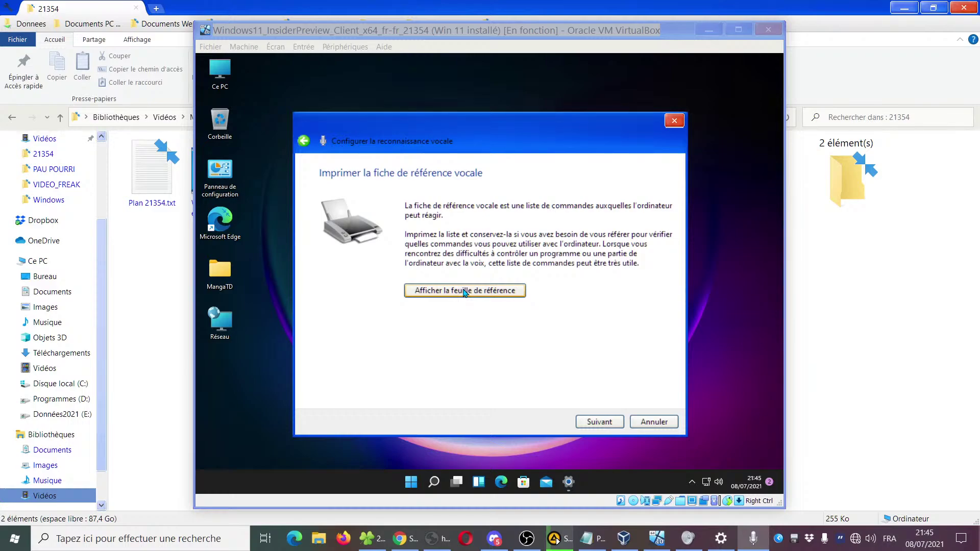
left_click(492, 294)
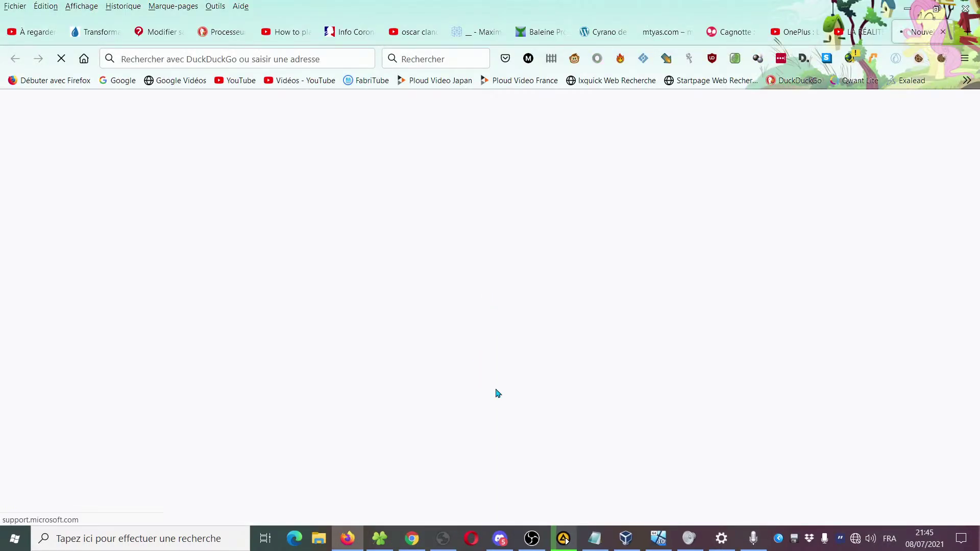
Read the speech commands table full screen with text zoomed two steps, then minimise Firefox
key("F11")
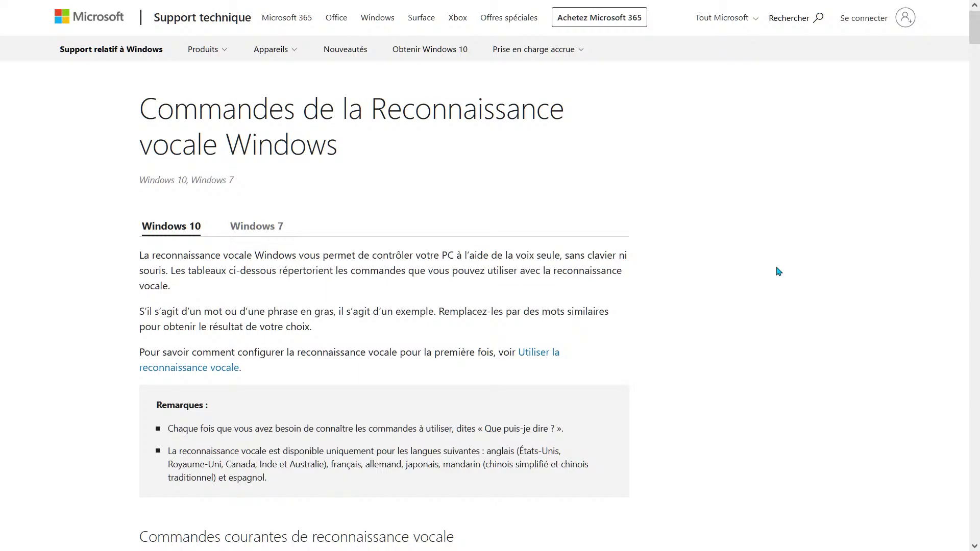
scroll(778, 271, "down", 4)
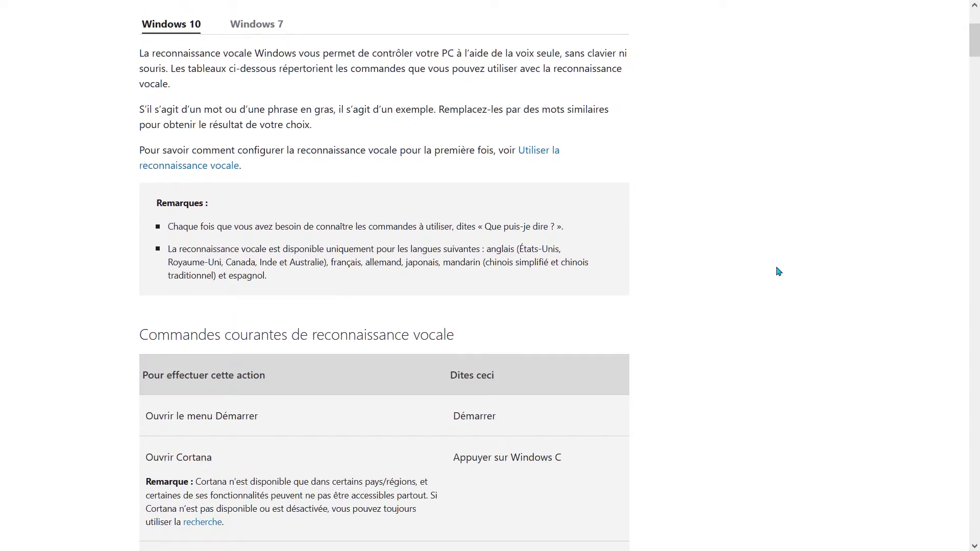
key("ctrl+plus")
key("ctrl+plus")
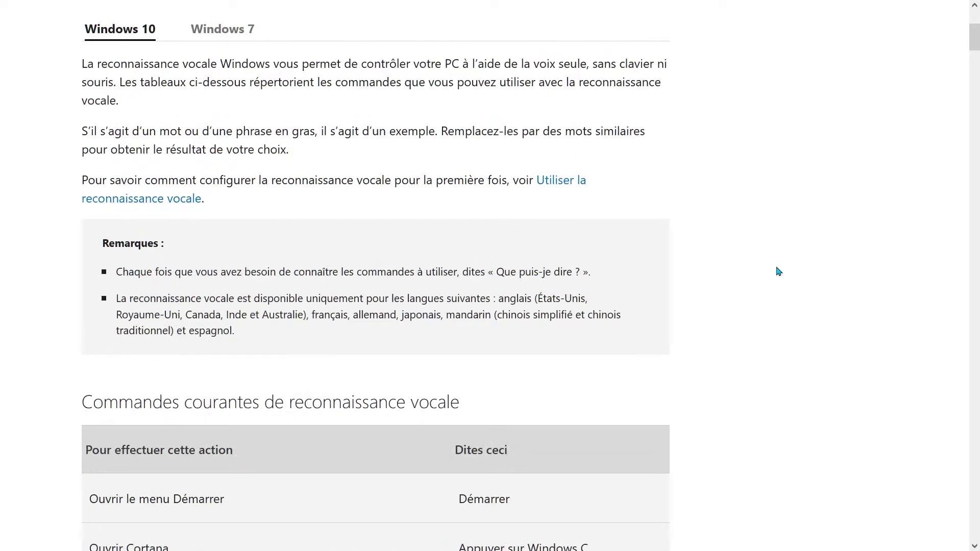
key("ctrl+plus")
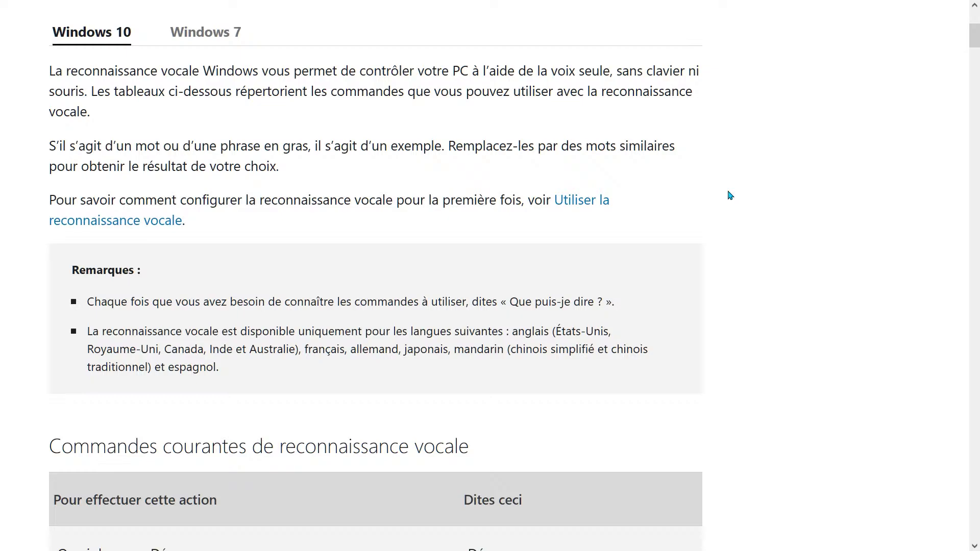
scroll(730, 195, "down", 3)
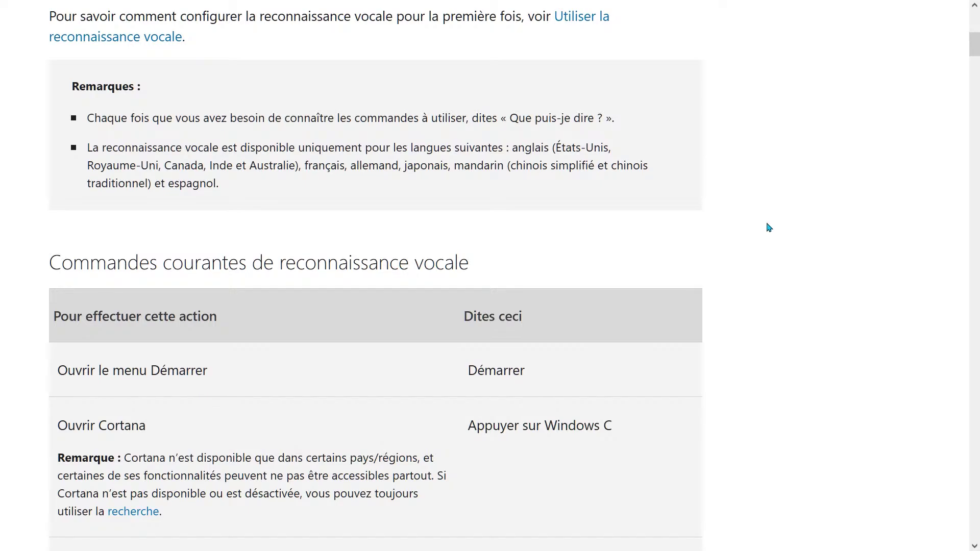
scroll(768, 225, "down", 2)
scroll(767, 225, "up", 2)
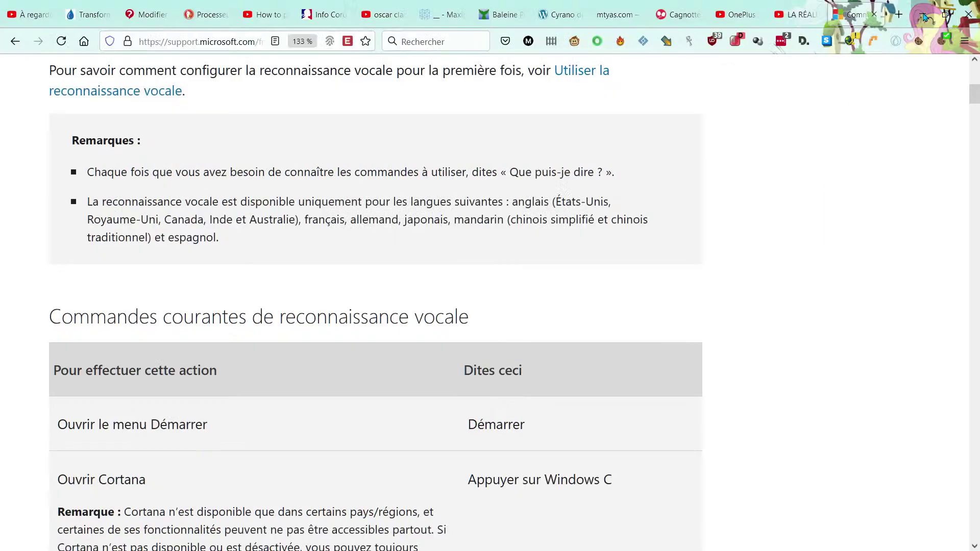
left_click(924, 15)
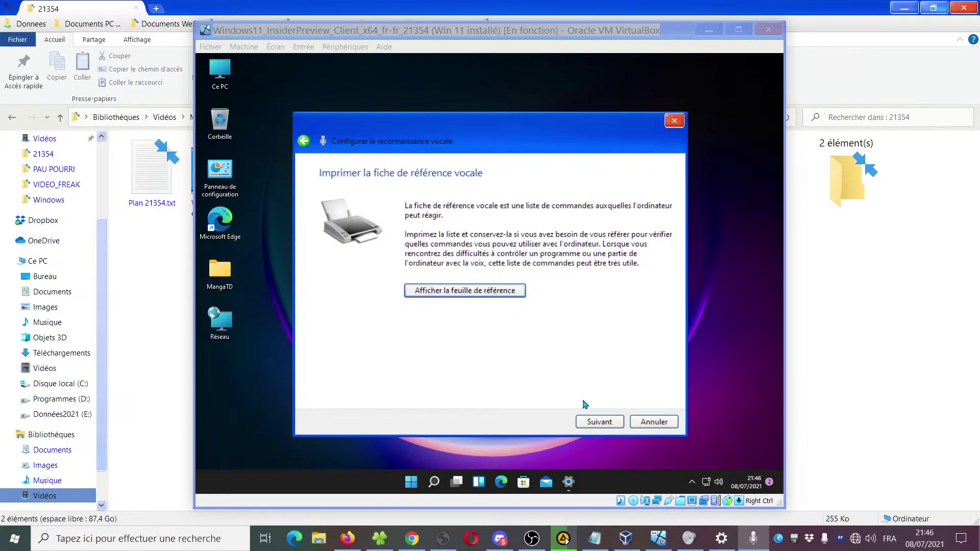
Keep 'Lancer la Reconnaissance vocale au démarrage' checked, finish setup, and start the tutorial
left_click(598, 424)
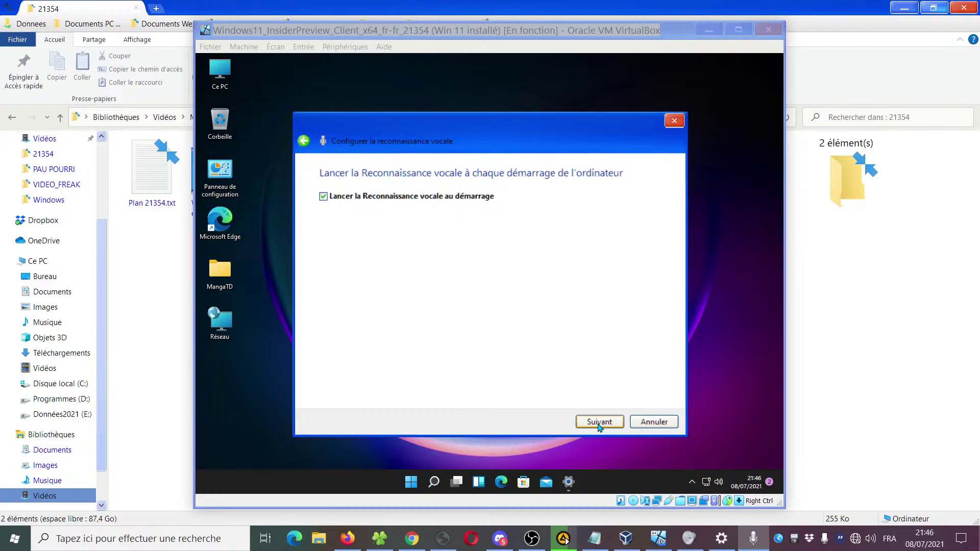
left_click(598, 425)
left_click(598, 423)
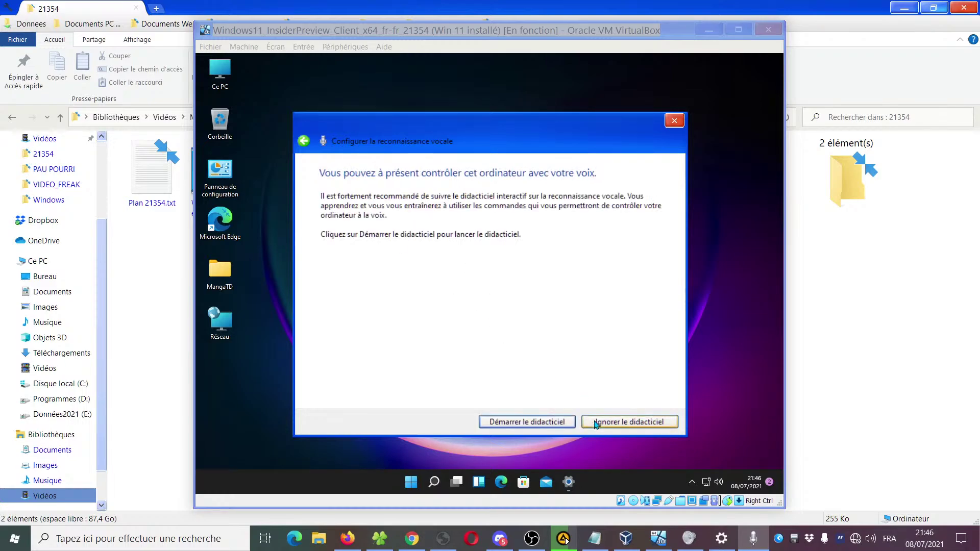
left_click(512, 426)
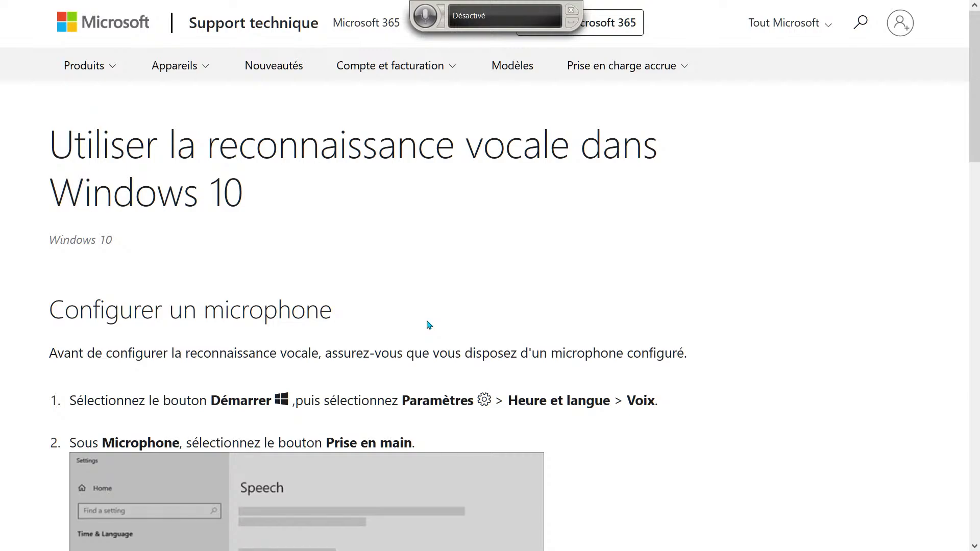
Scroll the article down to its footer and back up to 'Configurer un microphone'
scroll(795, 311, "down", 5)
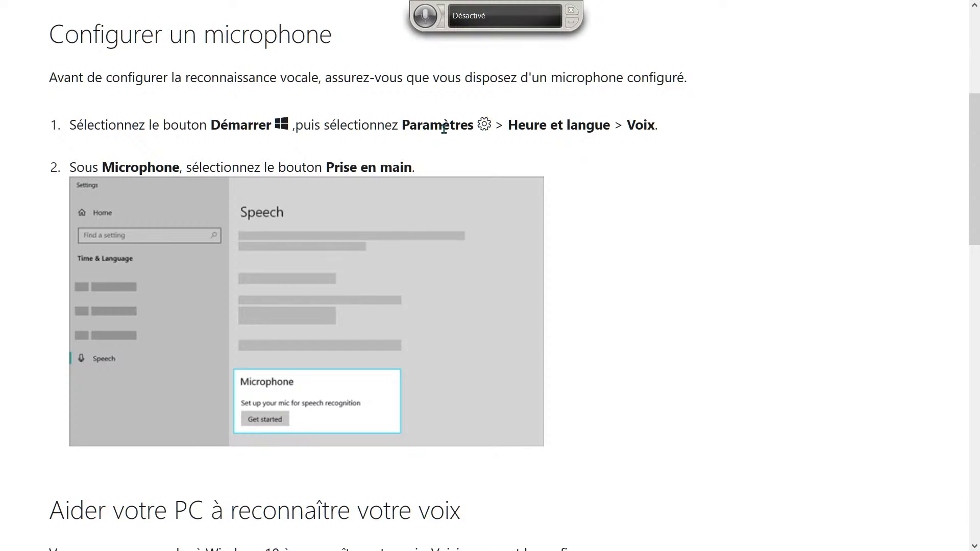
scroll(400, 408, "down", 5)
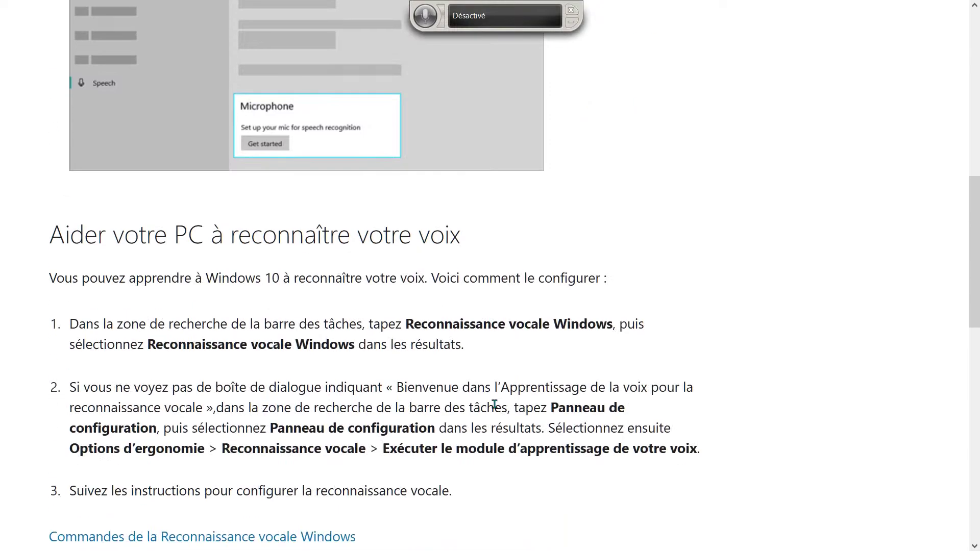
scroll(668, 384, "down", 2)
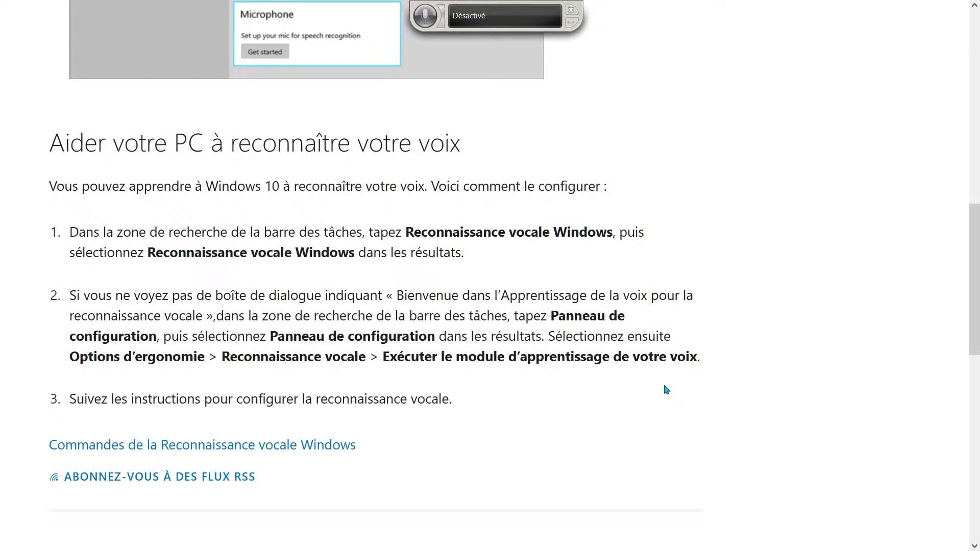
scroll(666, 390, "down", 2)
scroll(666, 390, "down", 6)
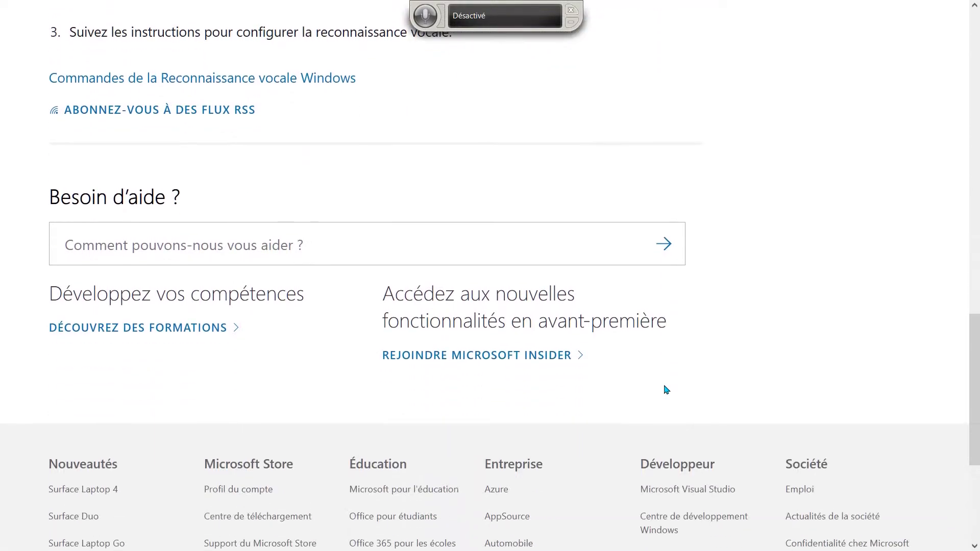
scroll(664, 388, "up", 13)
scroll(665, 388, "up", 1)
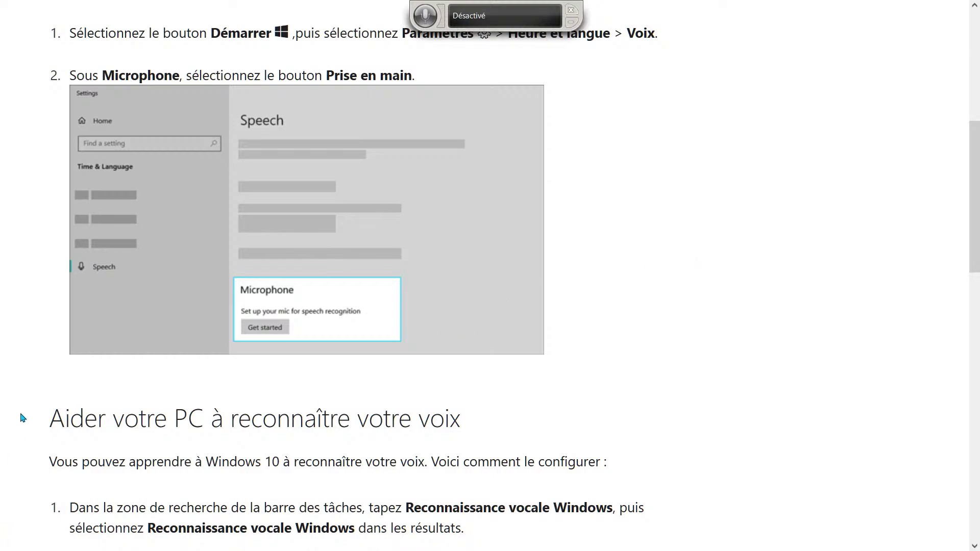
scroll(659, 427, "up", 2)
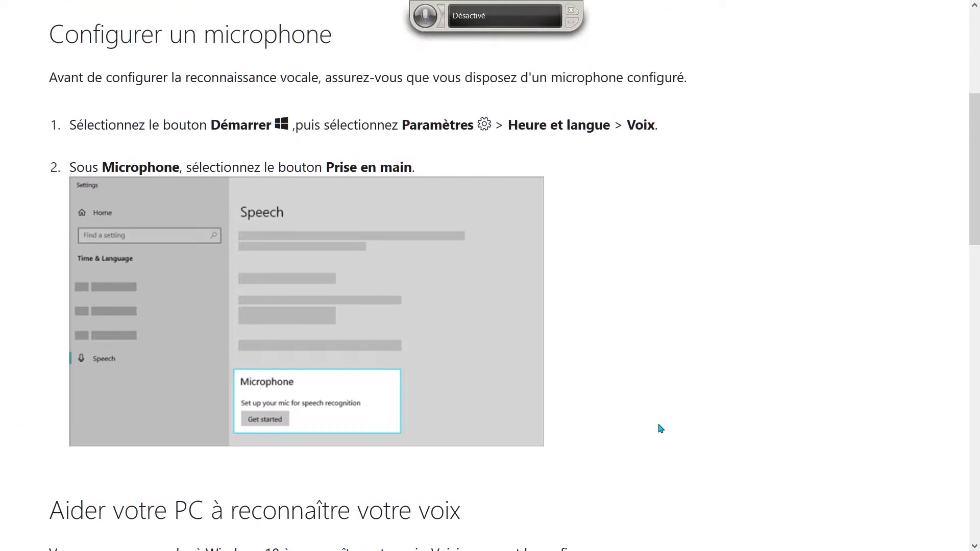
key("super")
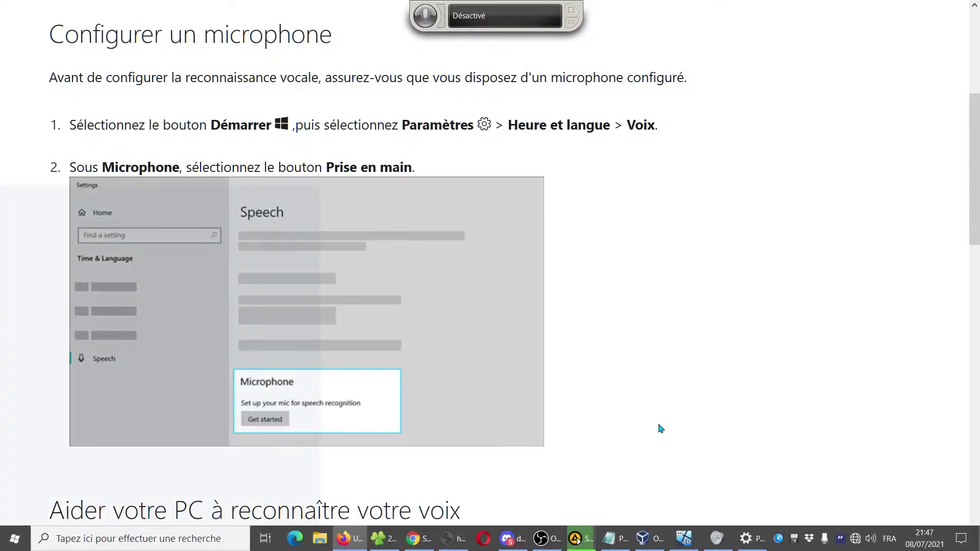
Open Settings to Heure et langue > Voix
left_click(286, 406)
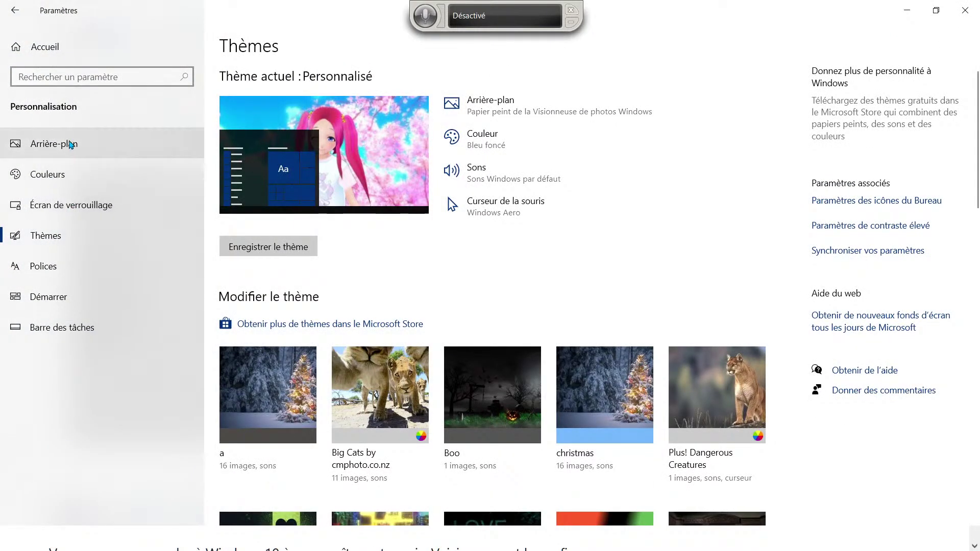
left_click(45, 53)
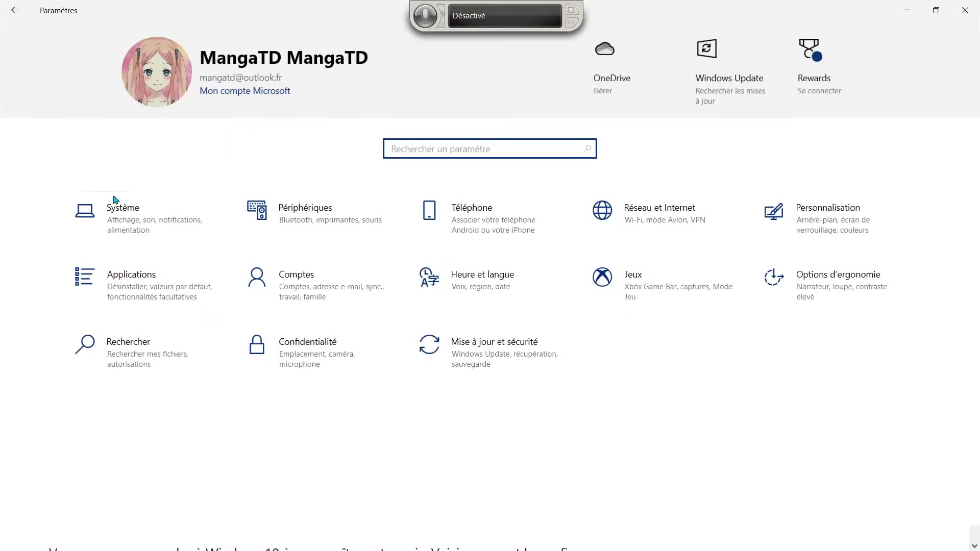
left_click(447, 311)
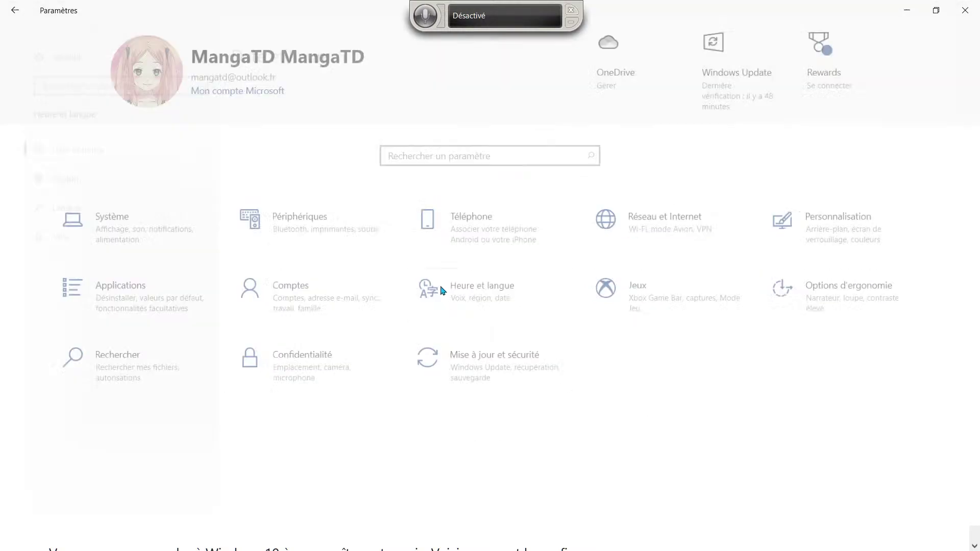
left_click(77, 235)
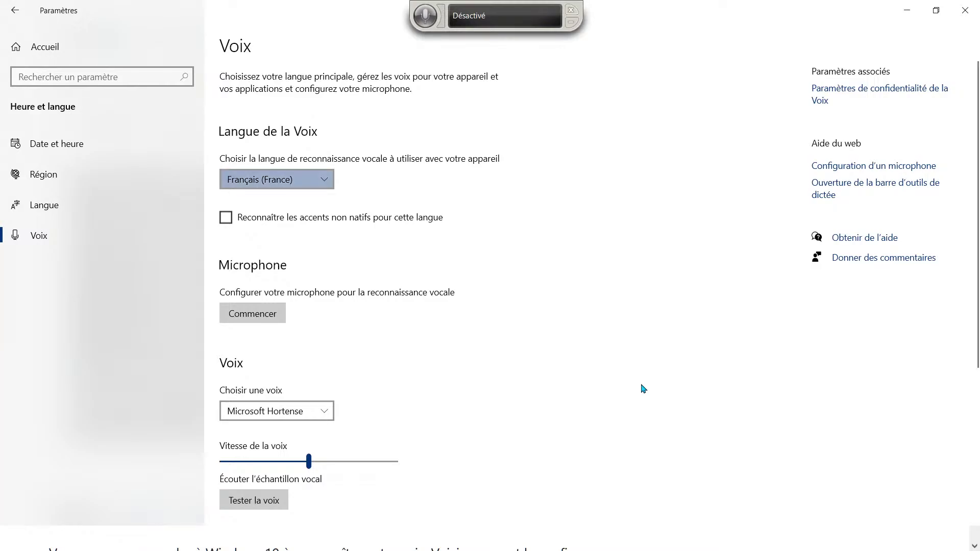
Check the microphone article, then return to the Voix settings and review its options
key("alt+Tab")
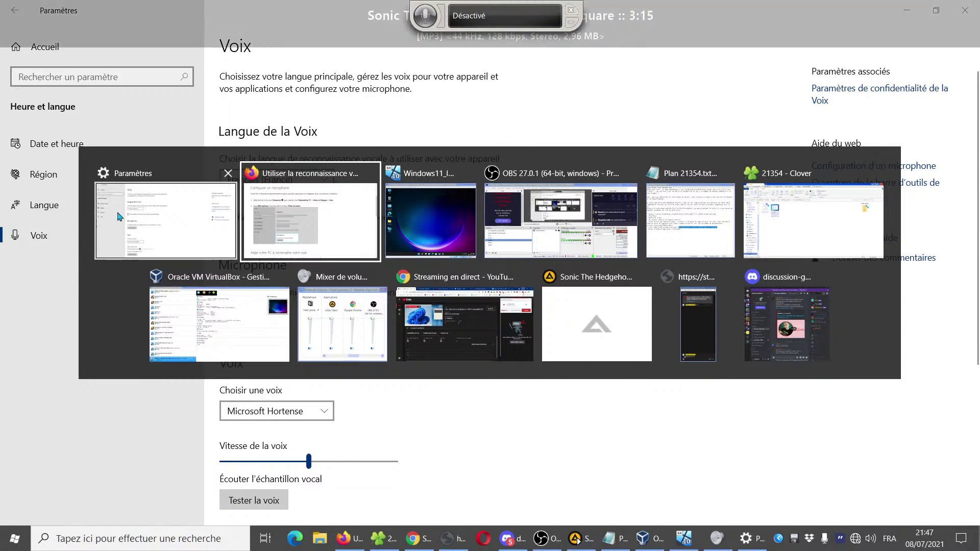
left_click(313, 213)
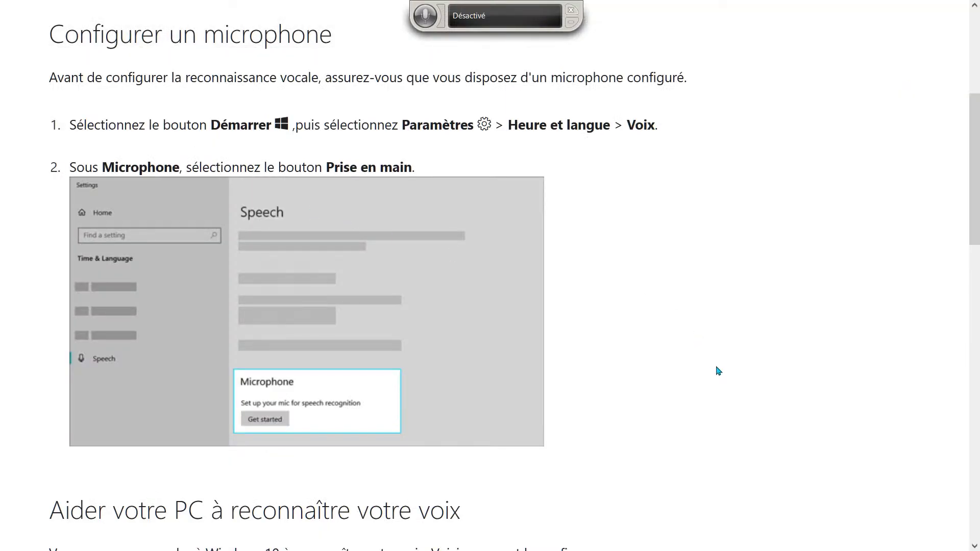
scroll(705, 384, "down", 2)
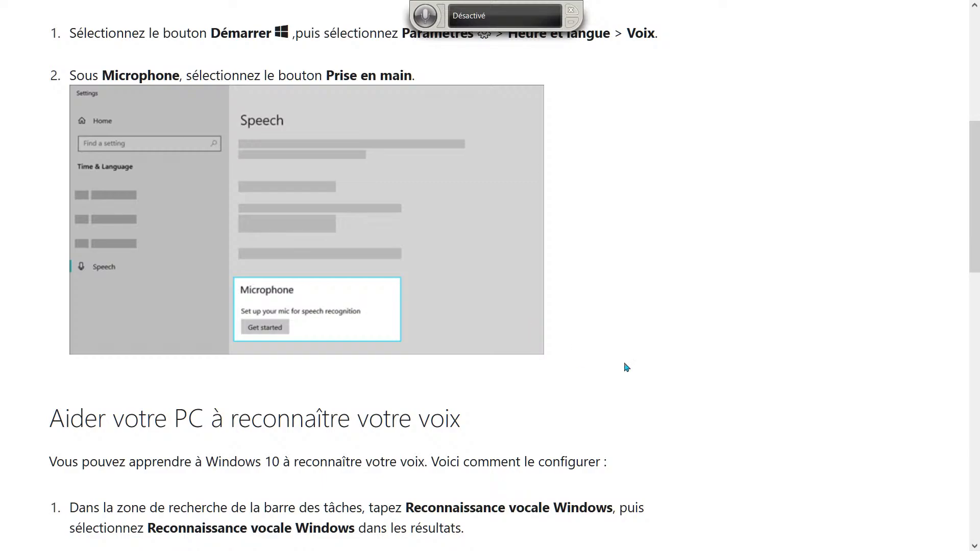
key("alt+Tab")
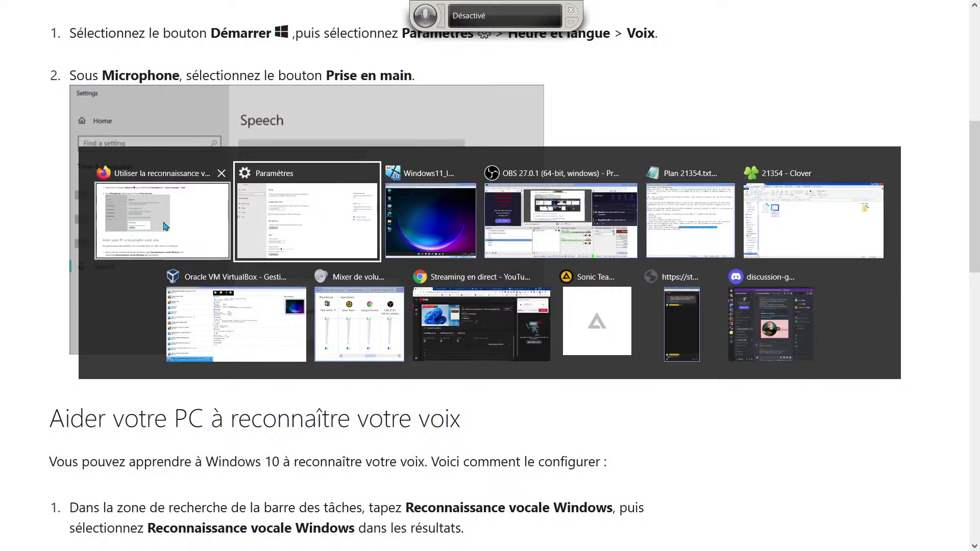
left_click(169, 227)
key("alt+Tab")
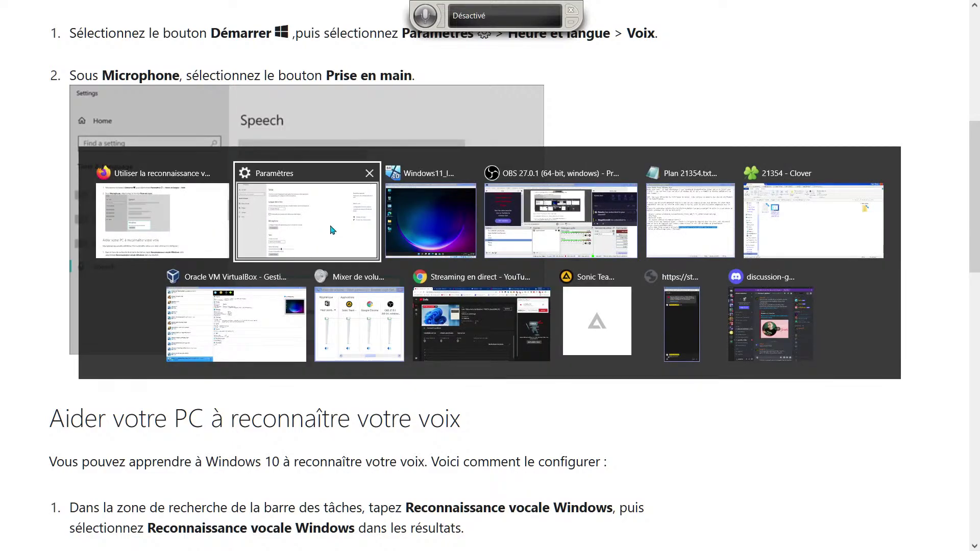
left_click(332, 230)
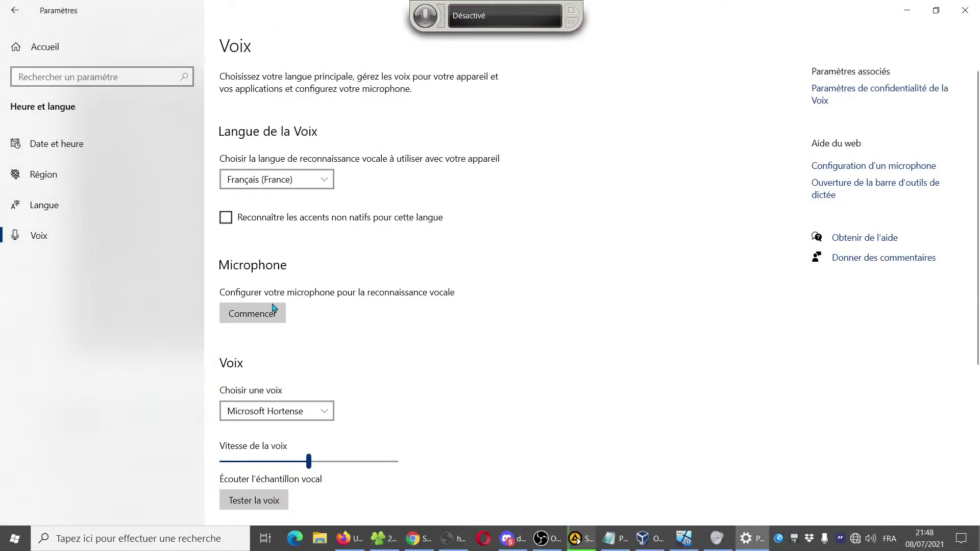
scroll(561, 324, "down", 3)
scroll(562, 324, "down", 3)
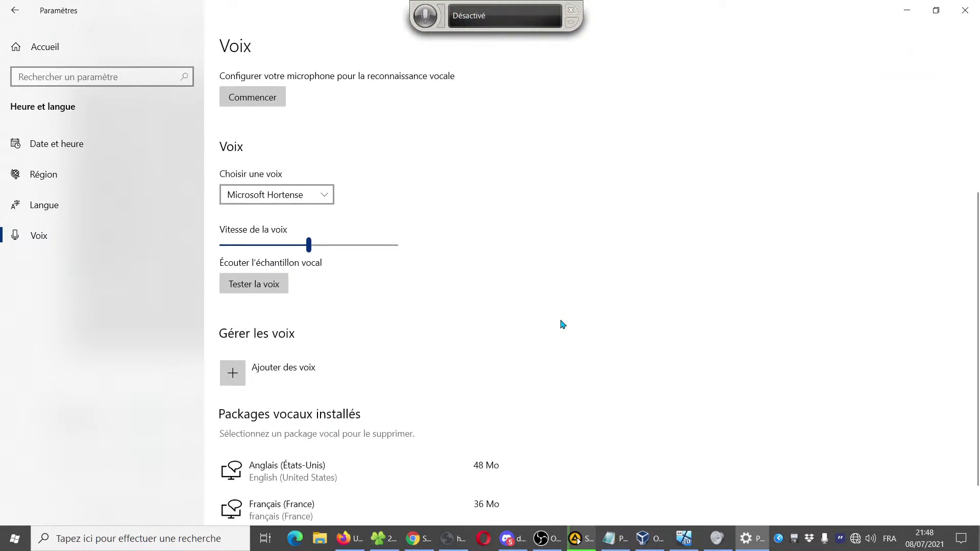
scroll(563, 324, "up", 4)
scroll(562, 324, "down", 3)
scroll(563, 324, "up", 5)
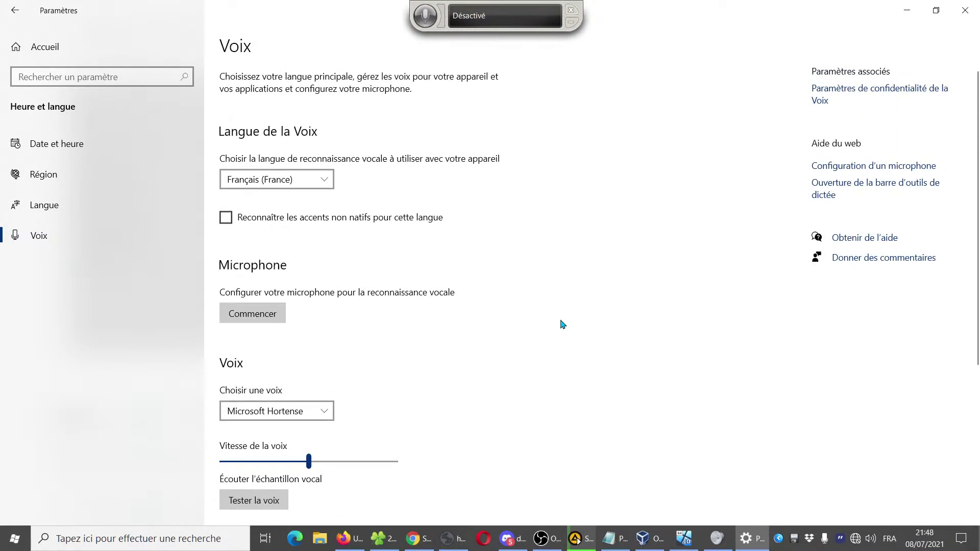
Troubleshoot 'Cortana ne peut pas m'entendre' on the Realtek microphone and make it the default device
left_click(251, 314)
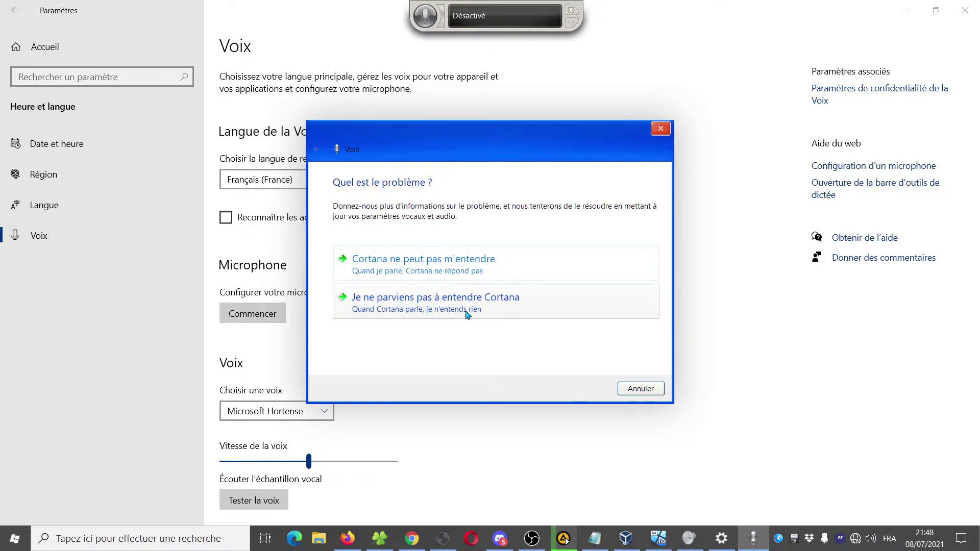
left_click(542, 273)
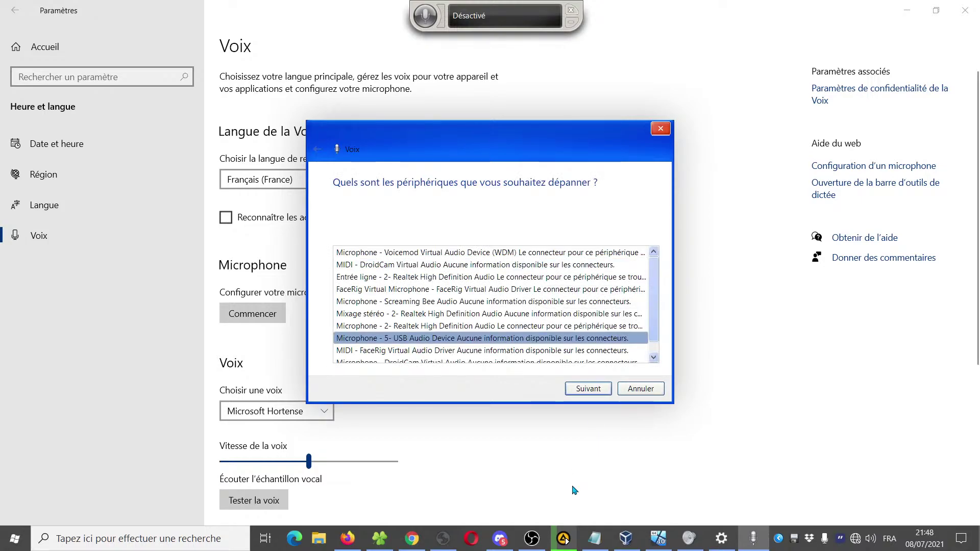
left_click(652, 356)
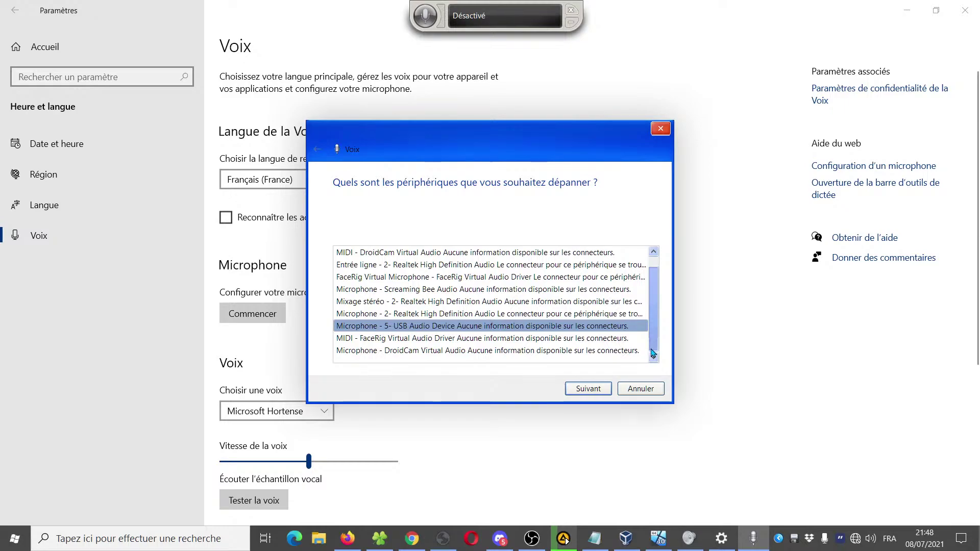
left_click(520, 314)
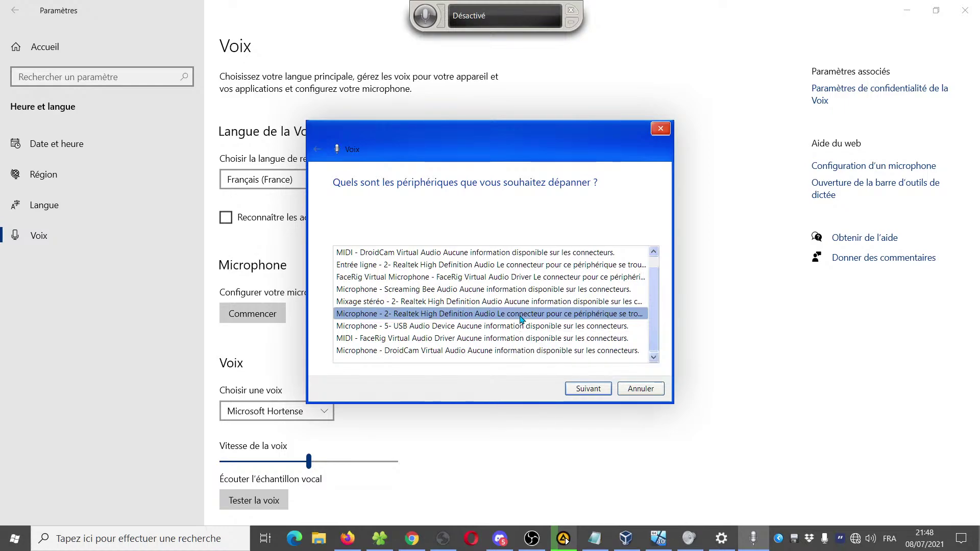
left_click(587, 389)
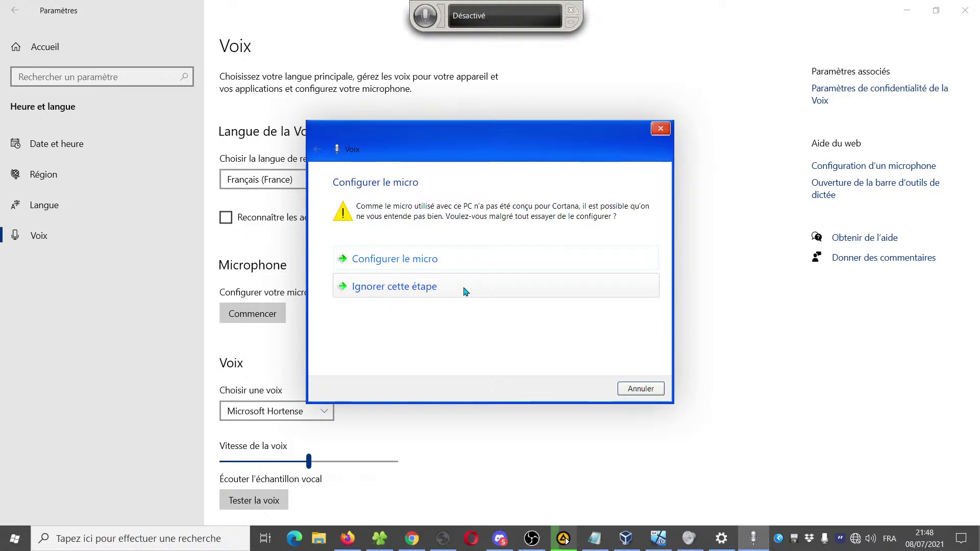
left_click(464, 262)
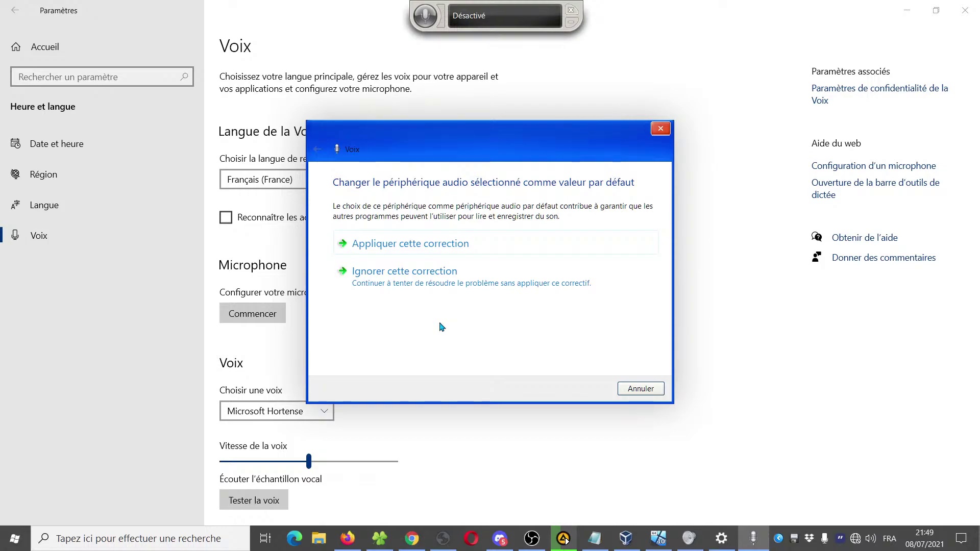
left_click(510, 251)
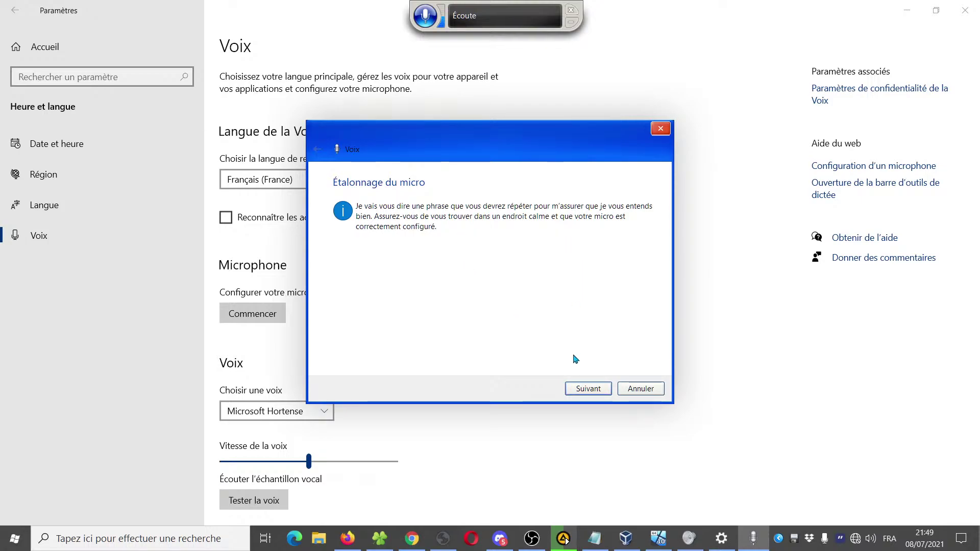
Run the microphone calibration, dismiss the Active Directory error with OK, and close the troubleshooter
left_click(582, 391)
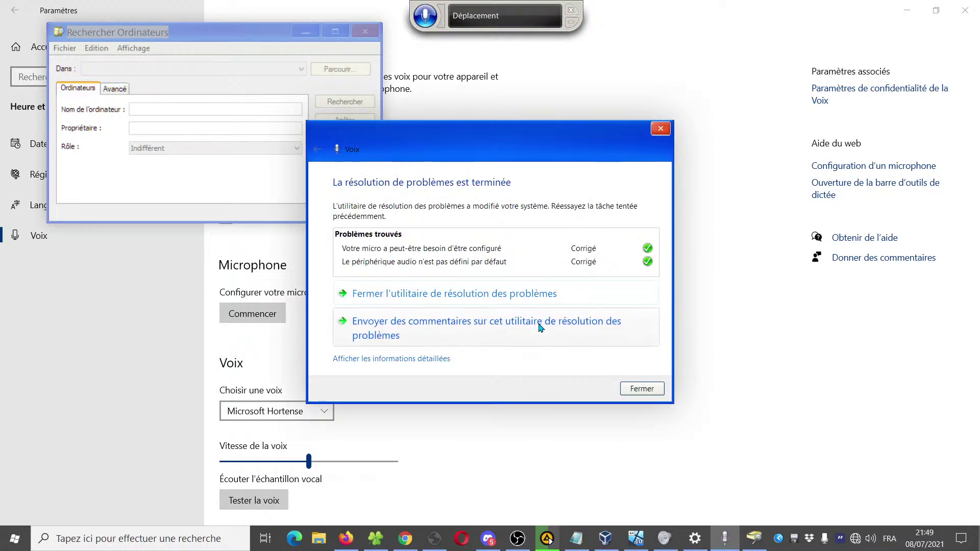
left_click(188, 40)
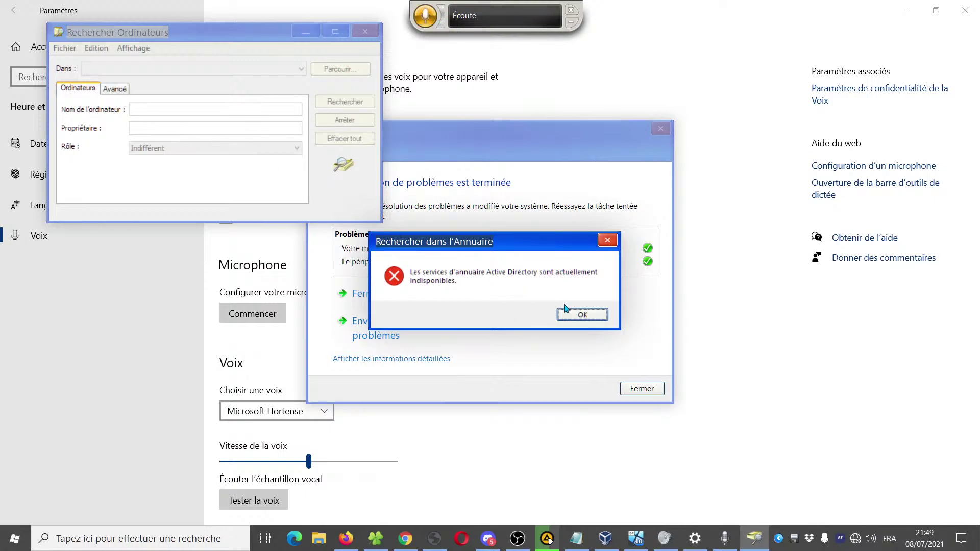
left_click(583, 315)
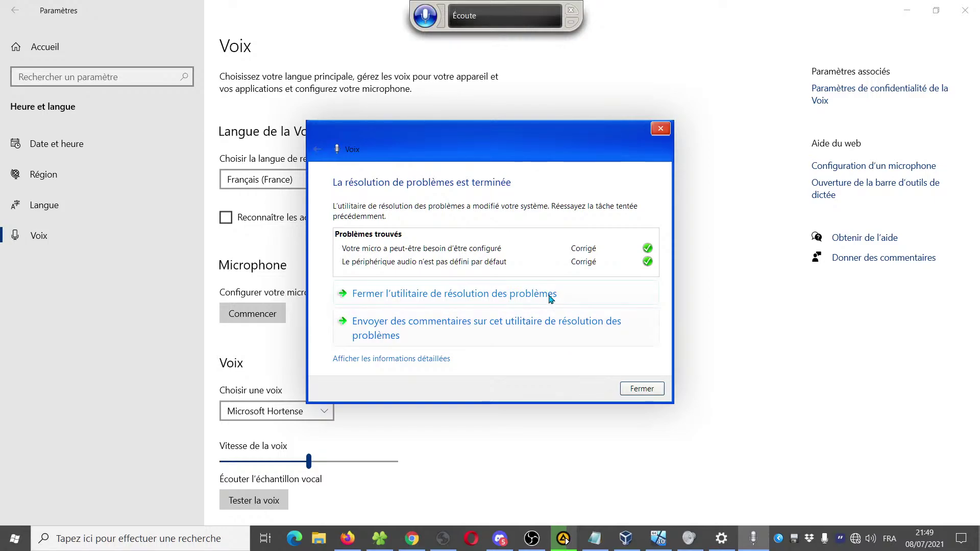
key("Return")
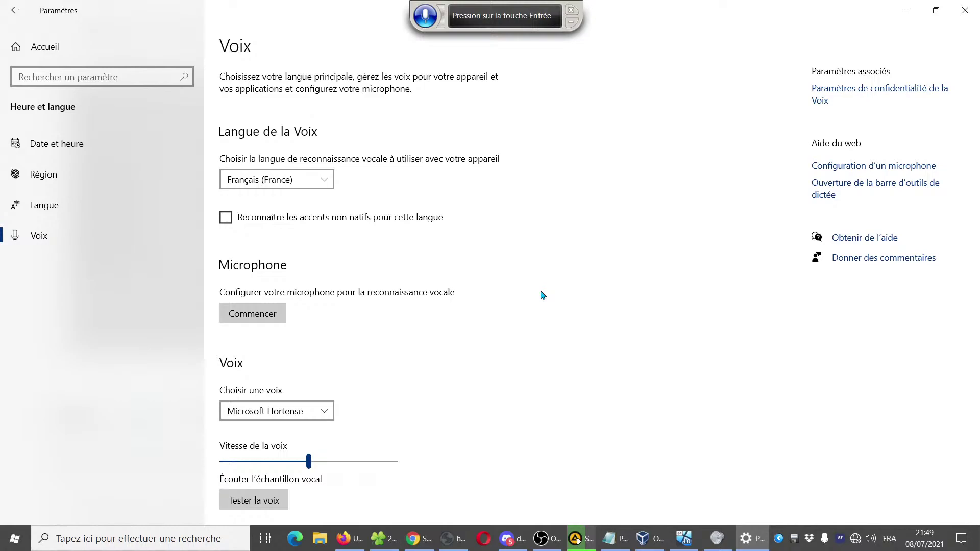
Launch LibreOffice Writer from a Start menu search for 'wr'
left_click(14, 538)
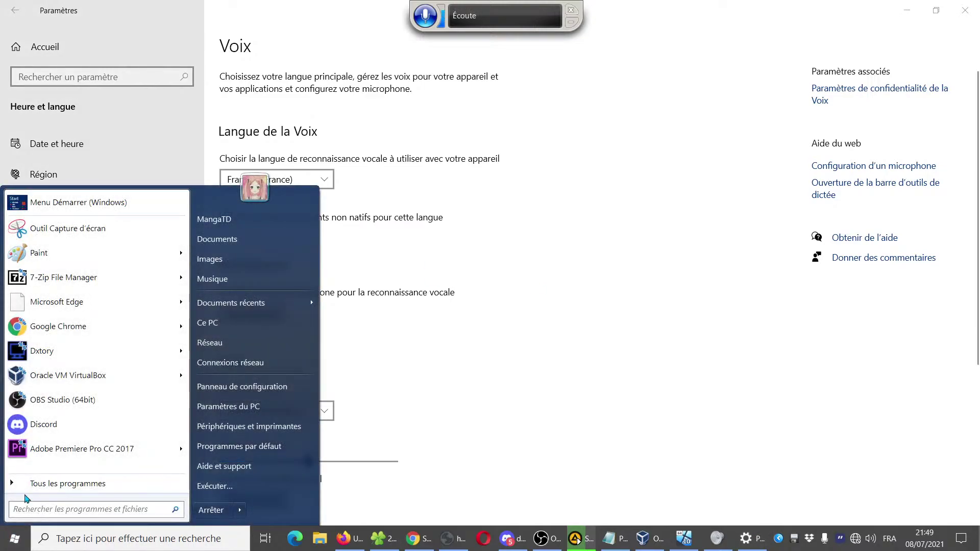
type("wr")
key("Return")
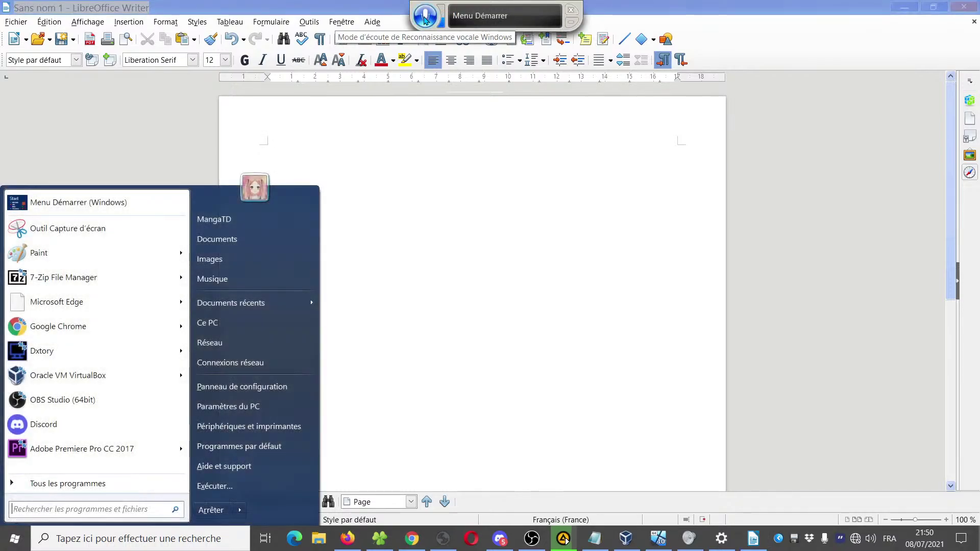
left_click(494, 193)
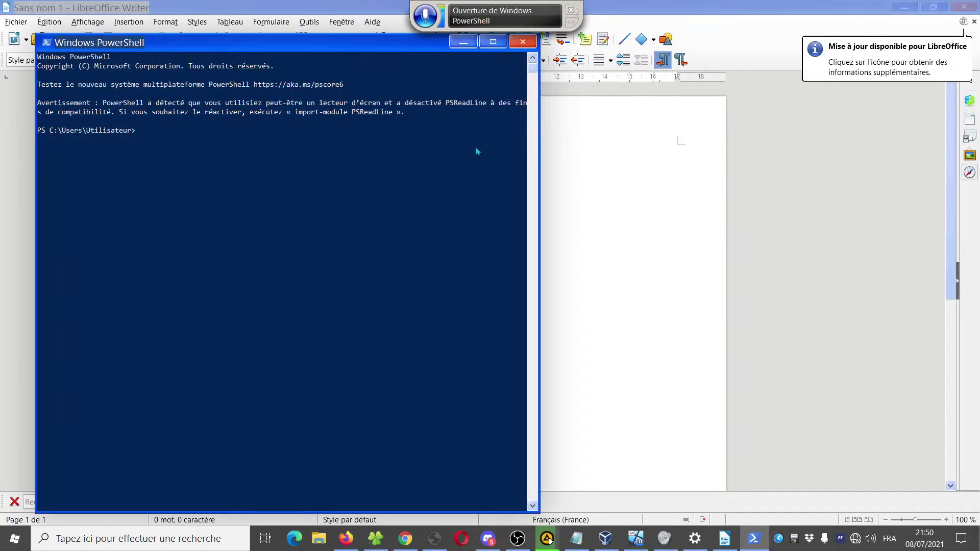
Close the stray PowerShell window and toggle speech recognition off and back on
left_click(523, 42)
left_click(422, 20)
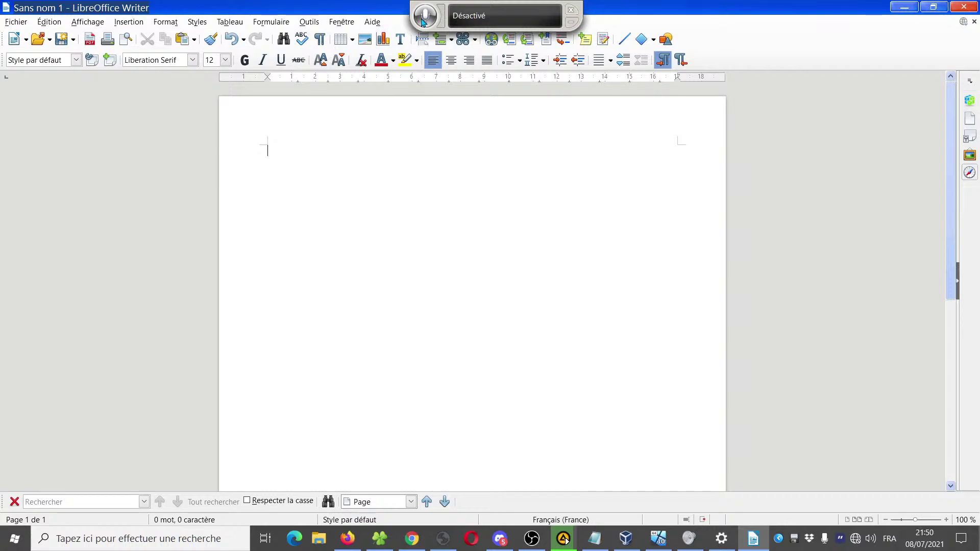
left_click(421, 21)
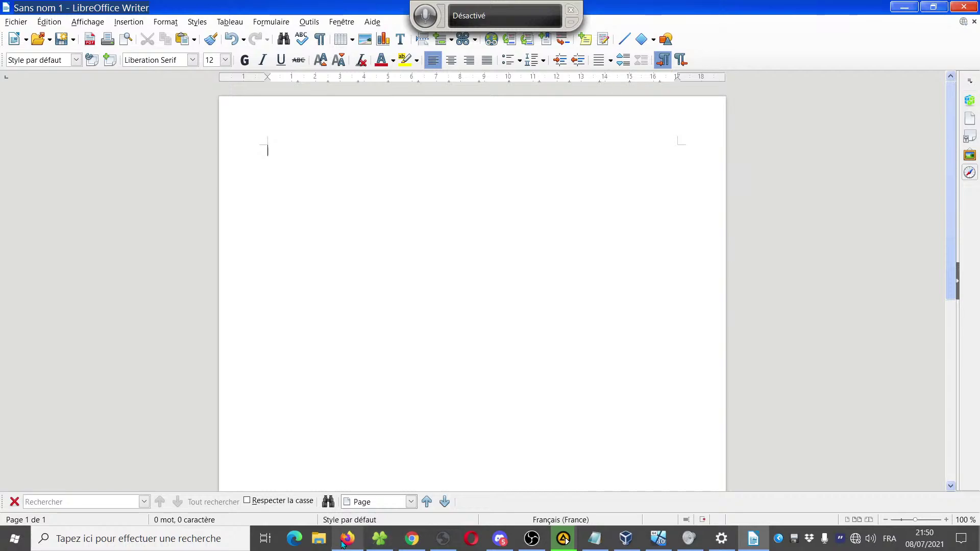
Return to Firefox's 'Utiliser la reconnaissance vocale dans Windows 10' page and scroll to its voice-training steps
mouse_move(343, 545)
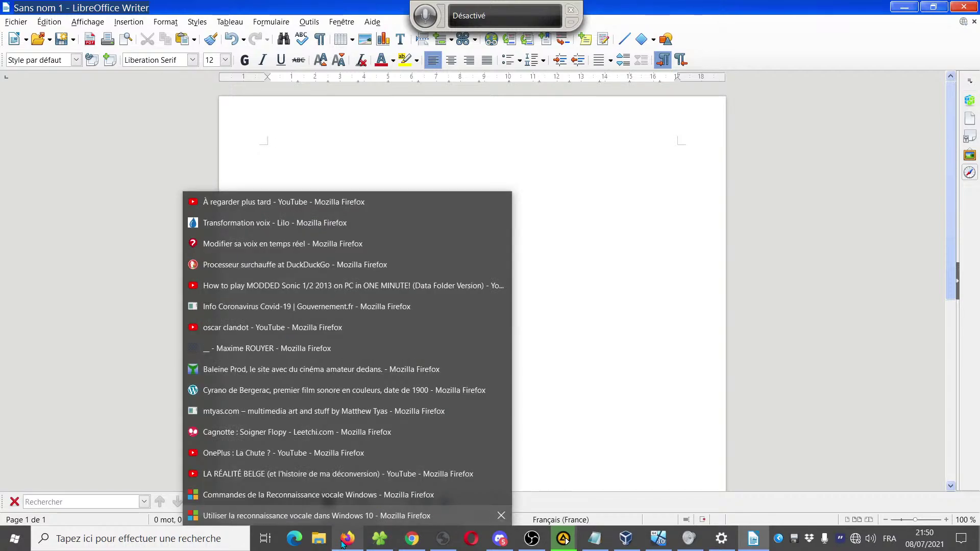
left_click(343, 545)
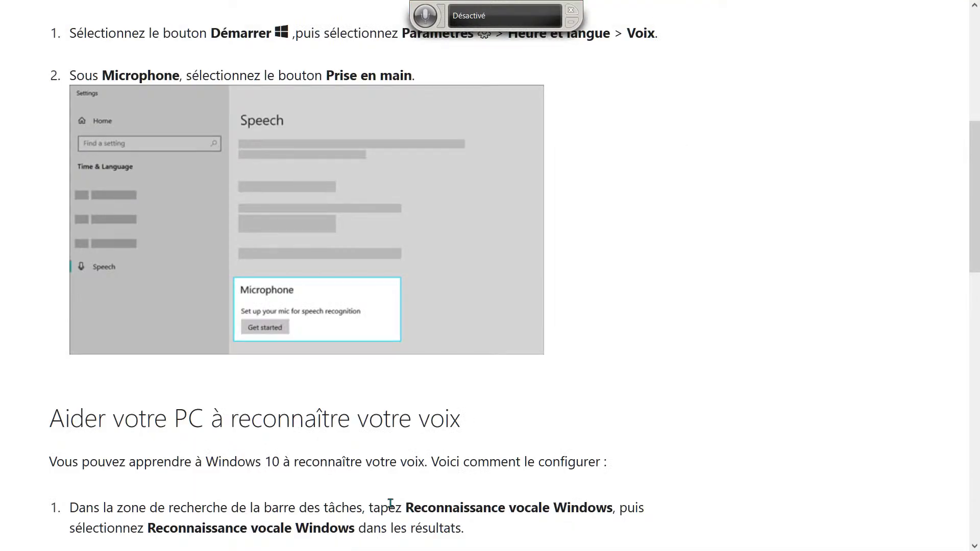
scroll(801, 352, "down", 6)
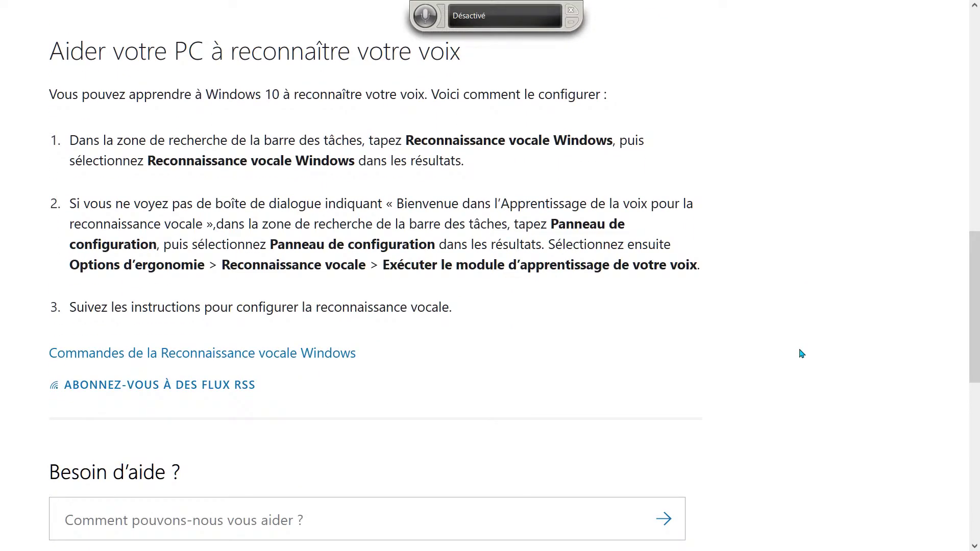
scroll(801, 353, "down", 3)
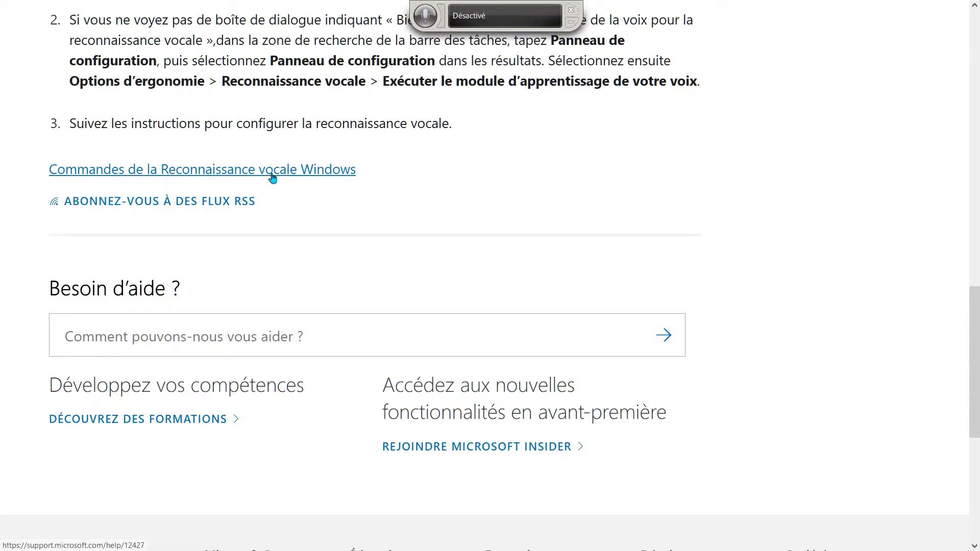
scroll(871, 347, "up", 5)
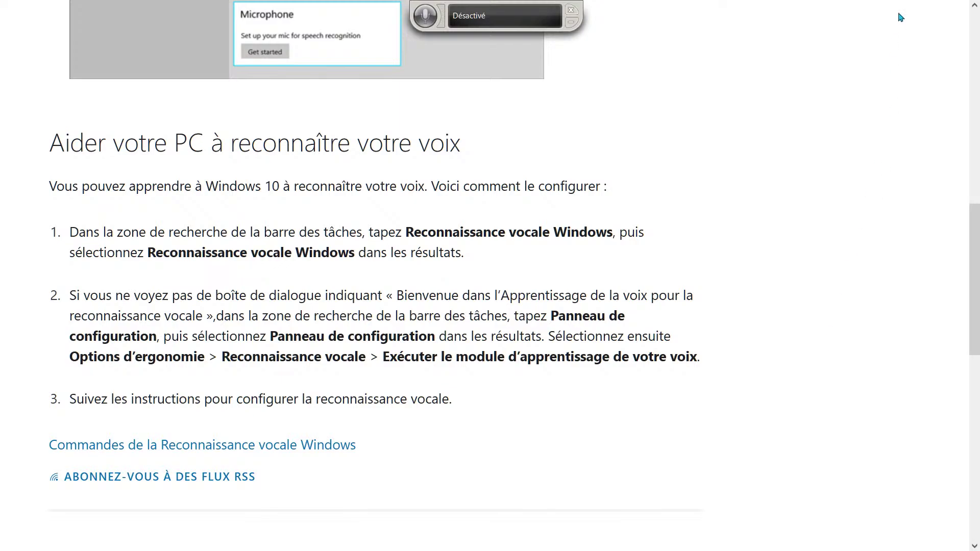
Switch to the Firefox tab listing speech recognition commands and scroll into its tables
mouse_move(897, 17)
left_click(816, 15)
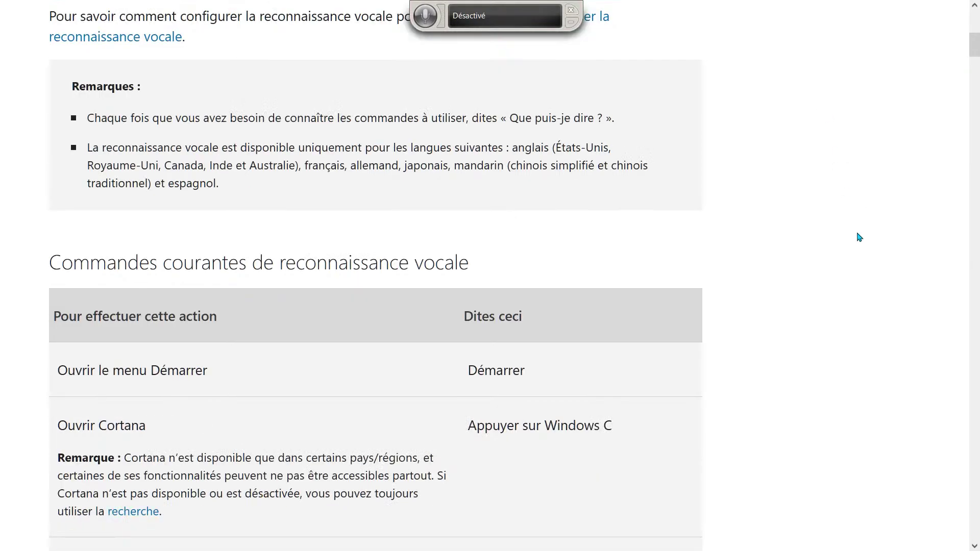
scroll(872, 341, "down", 3)
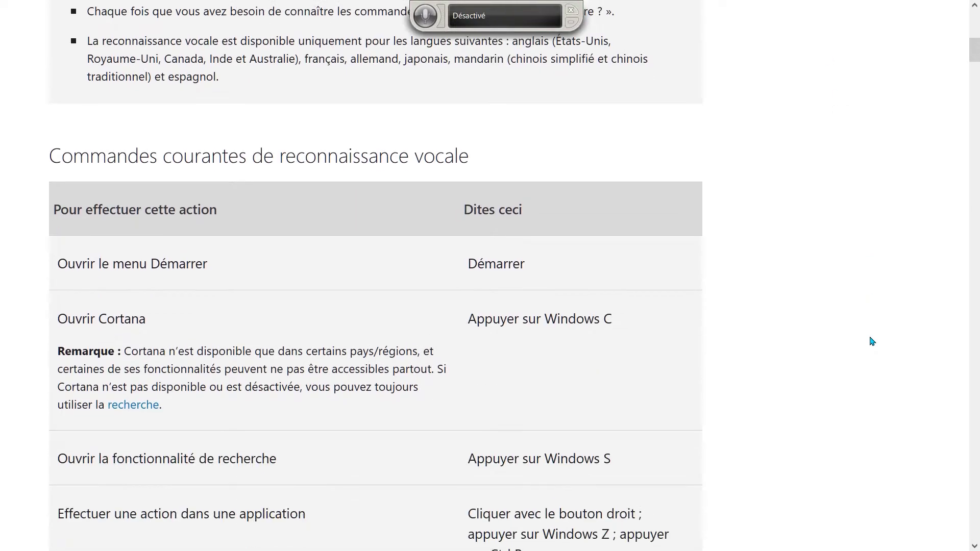
scroll(871, 341, "down", 2)
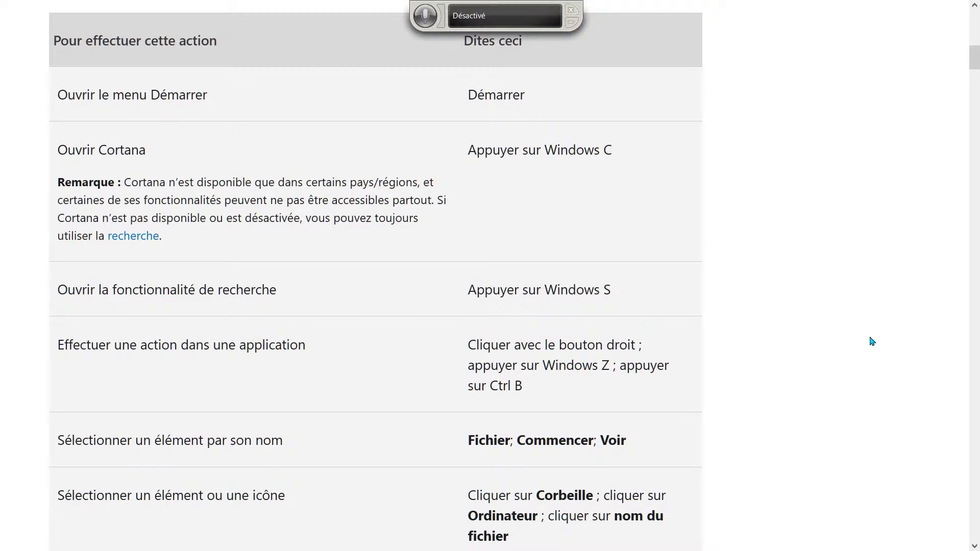
scroll(871, 340, "down", 3)
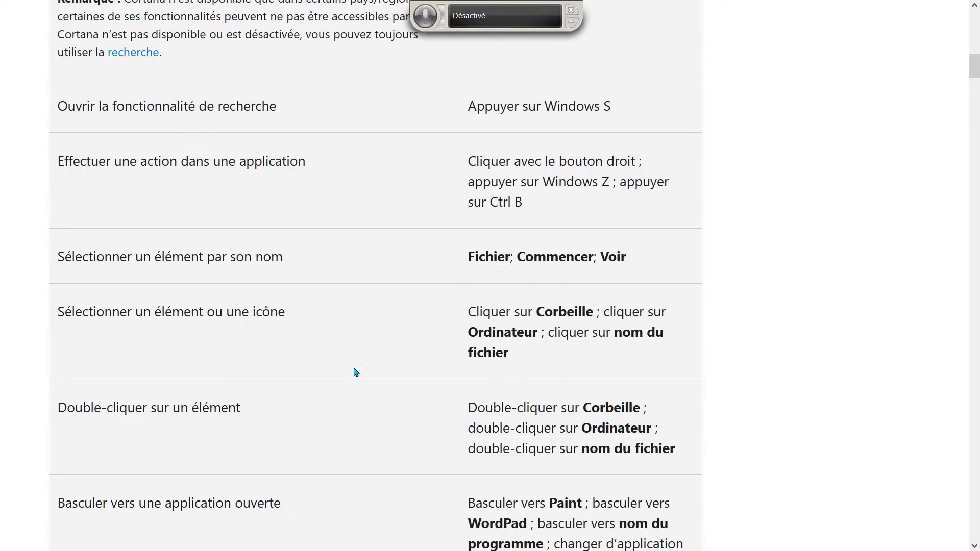
Search the page for 'diction' and highlight the numeric-form dictation command
key("ctrl+f")
type("diction")
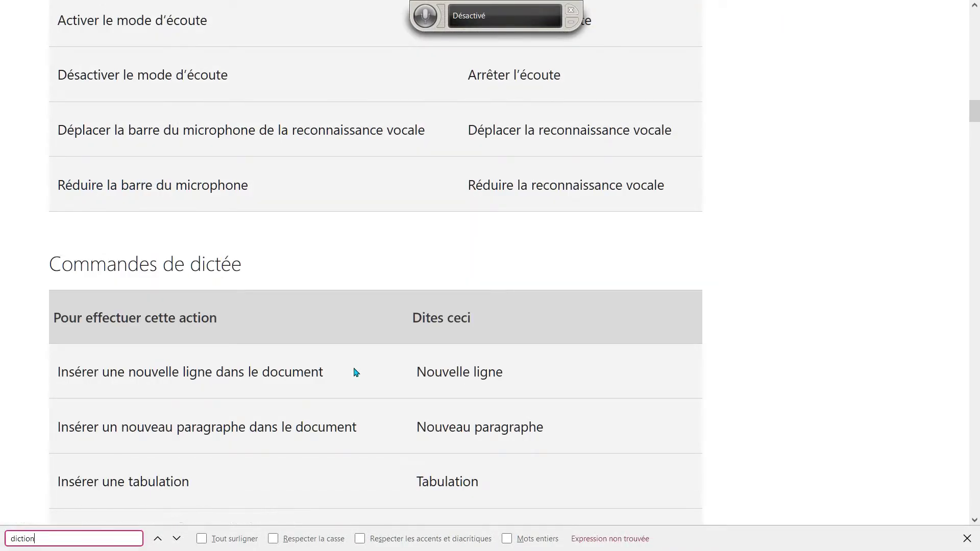
scroll(355, 373, "down", 3)
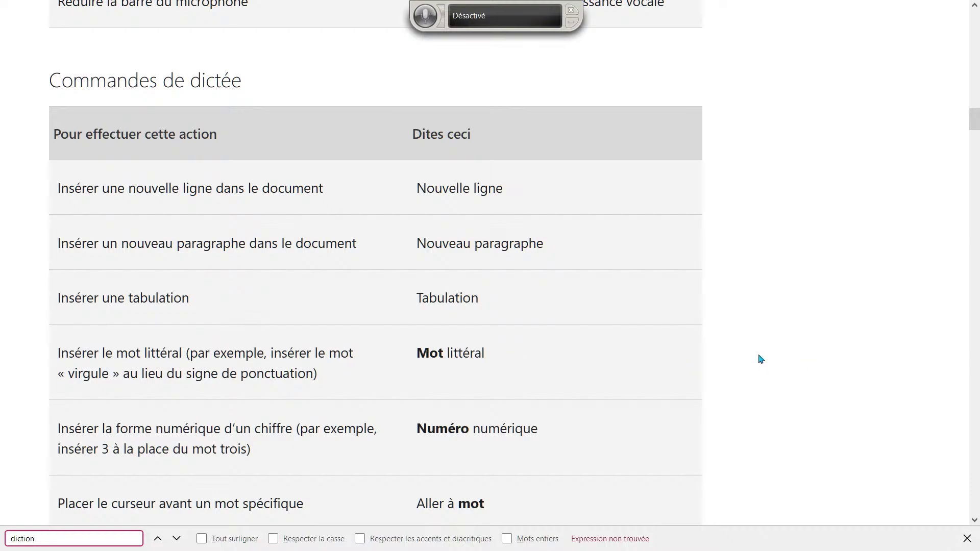
scroll(760, 358, "down", 3)
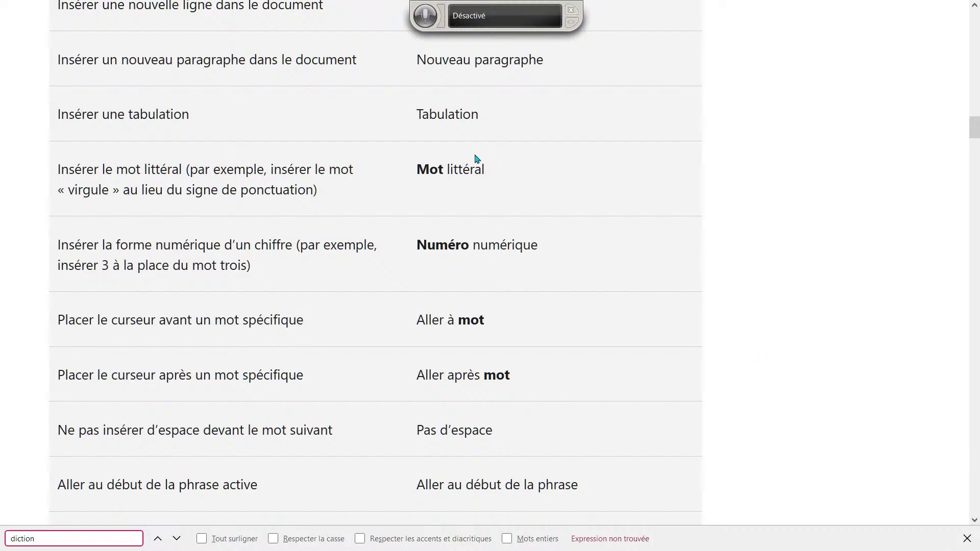
left_click_drag(398, 258, 552, 255)
left_click(554, 255)
Scroll through the remaining speech recognition command tables
scroll(612, 396, "down", 3)
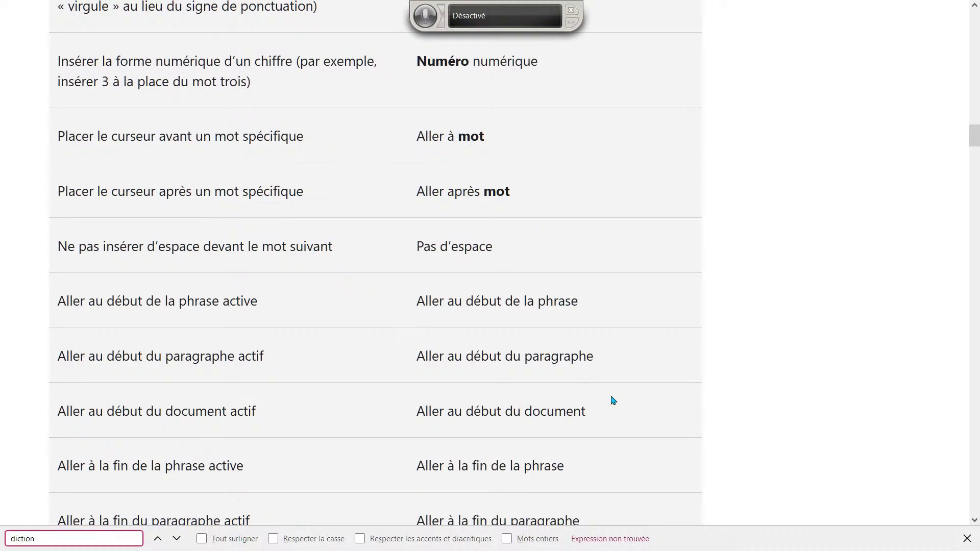
scroll(612, 401, "down", 3)
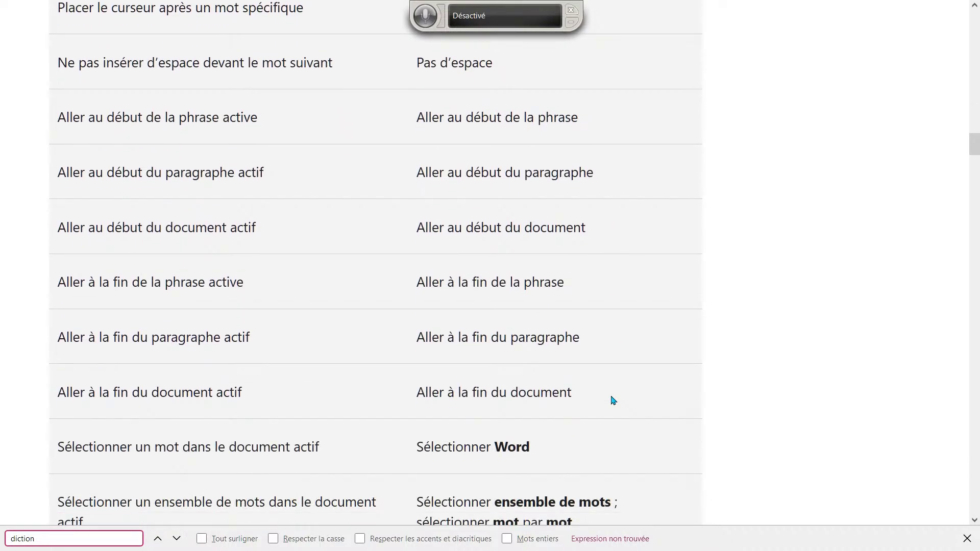
scroll(613, 400, "down", 5)
scroll(613, 401, "down", 3)
scroll(613, 401, "up", 1)
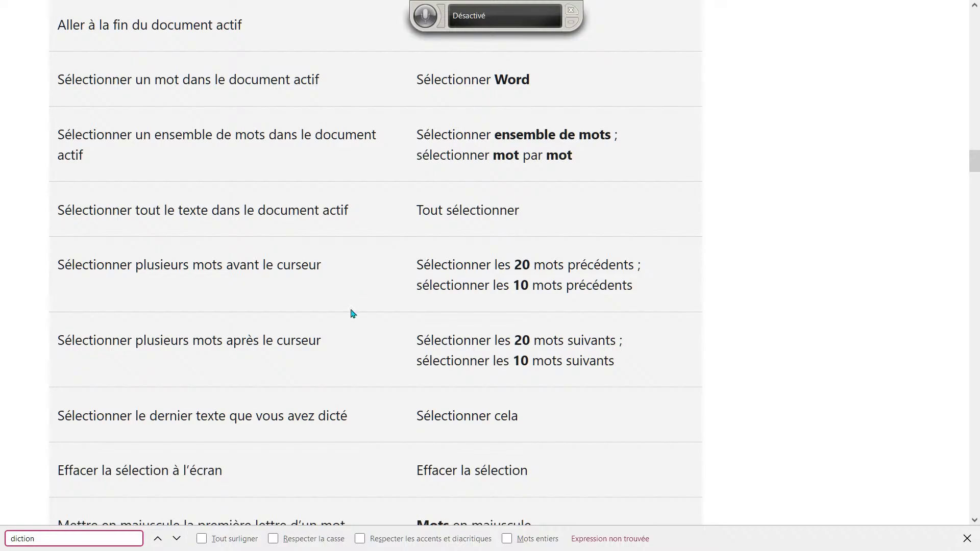
scroll(372, 432, "down", 5)
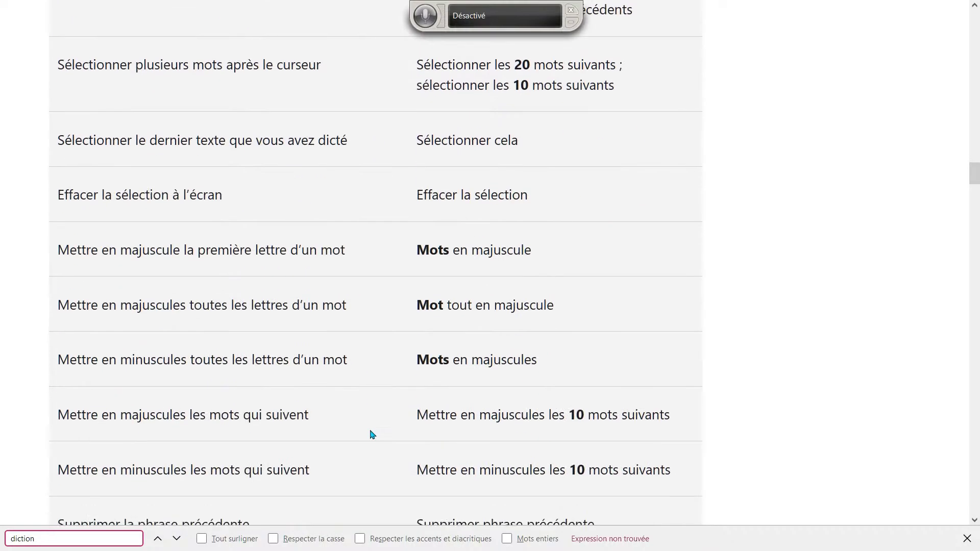
scroll(372, 434, "down", 5)
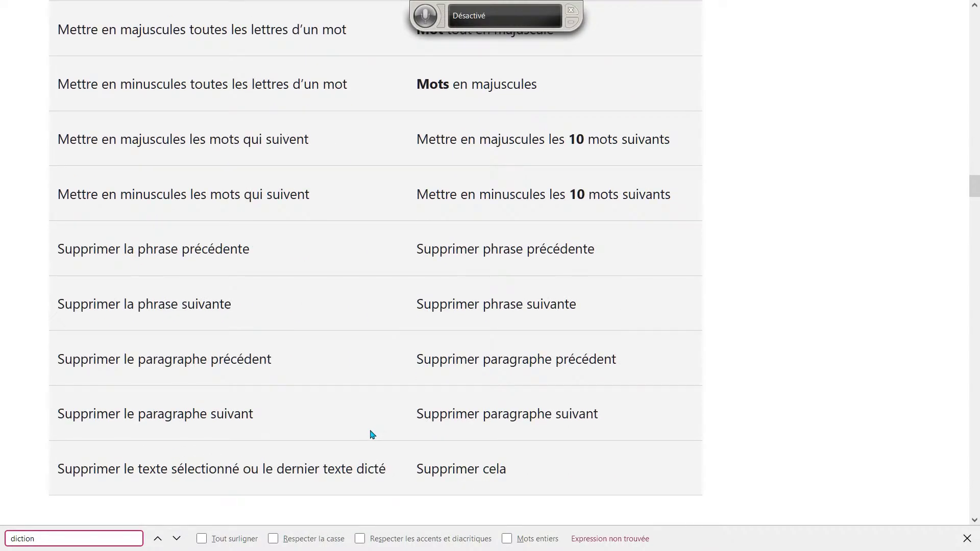
scroll(372, 434, "down", 7)
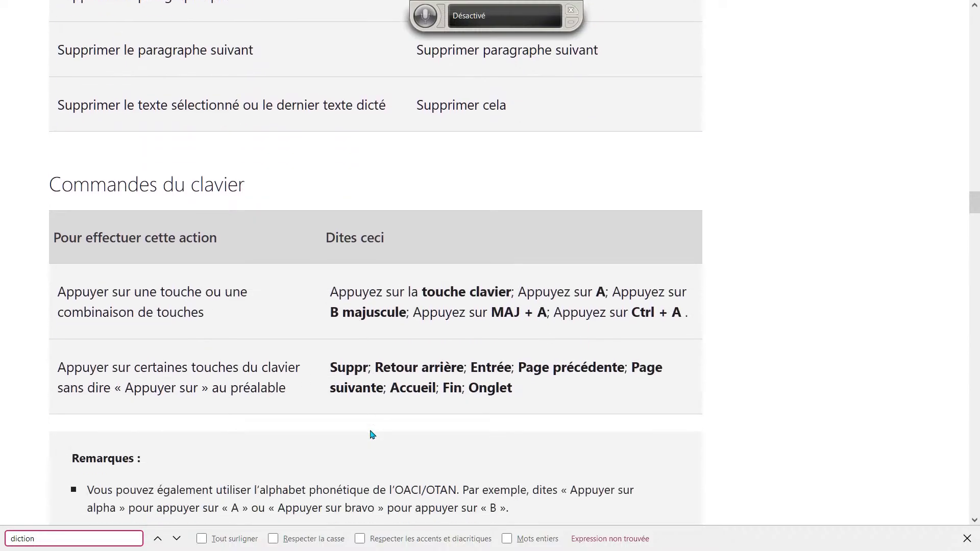
scroll(372, 434, "down", 2)
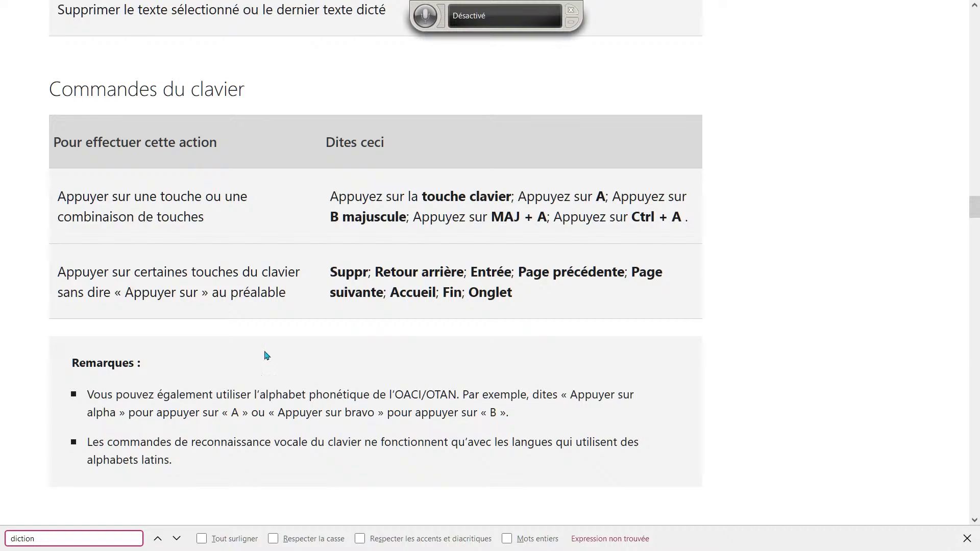
scroll(724, 368, "down", 5)
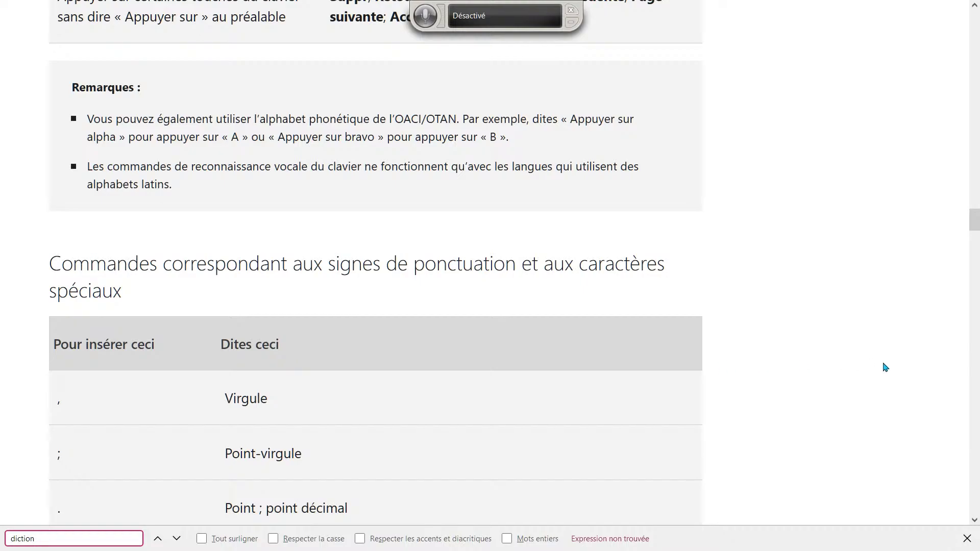
scroll(885, 367, "down", 3)
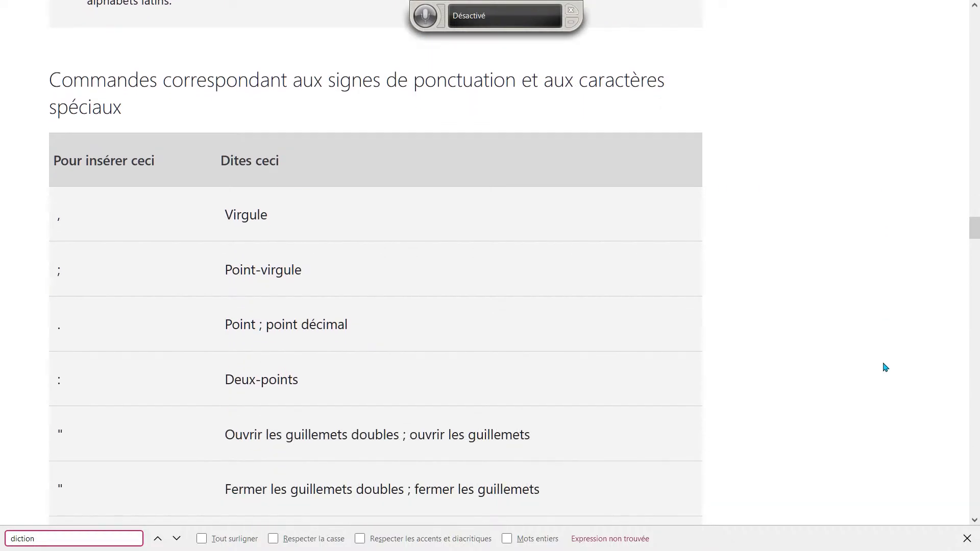
scroll(885, 367, "down", 10)
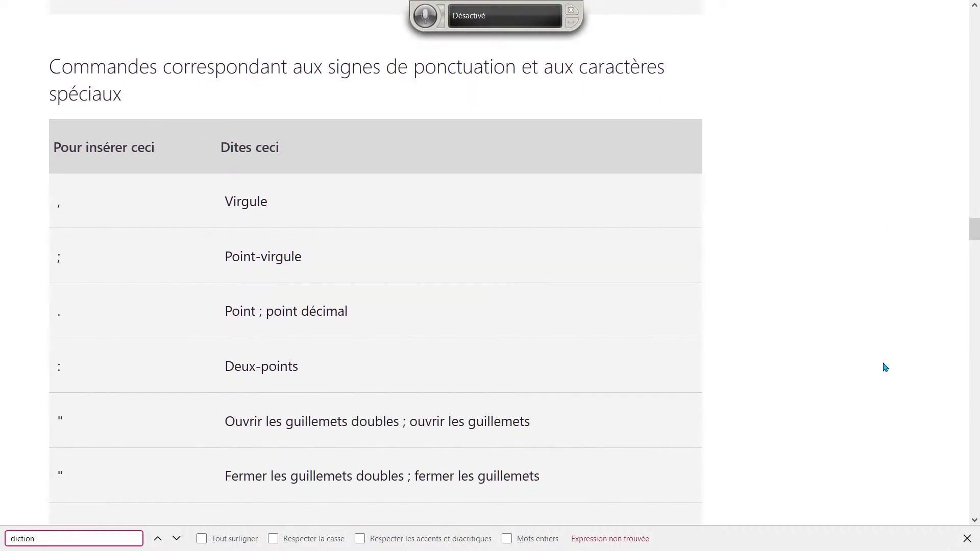
scroll(886, 367, "down", 20)
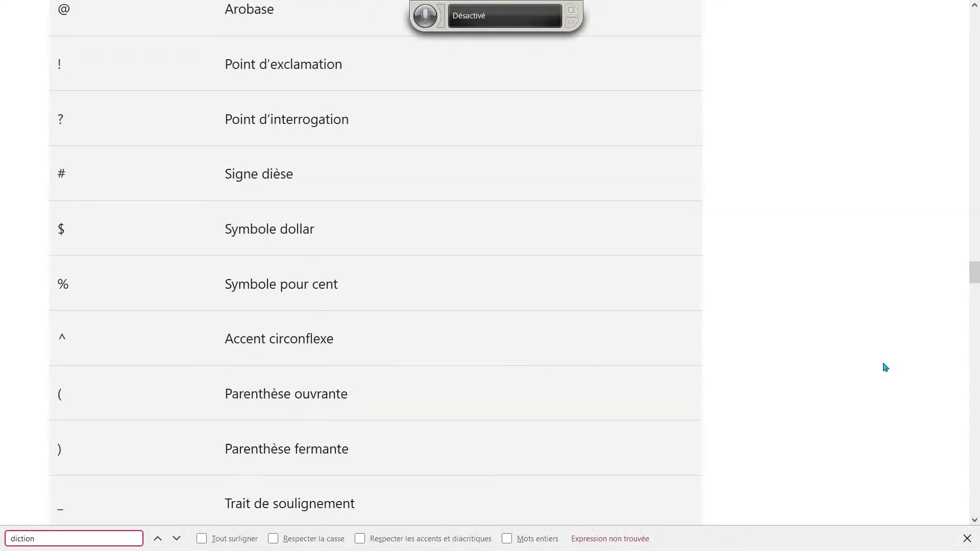
scroll(885, 367, "down", 20)
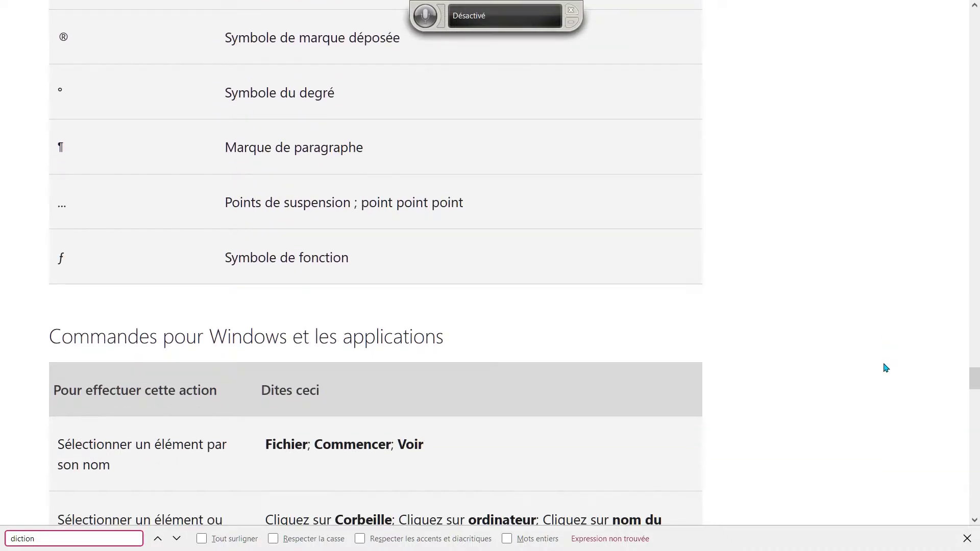
scroll(885, 367, "down", 6)
scroll(885, 368, "up", 2)
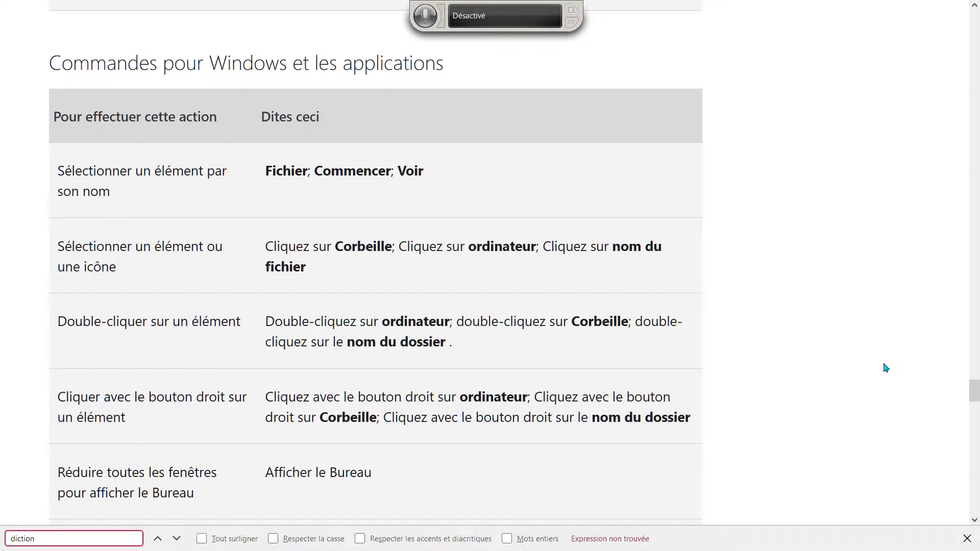
scroll(885, 367, "down", 10)
scroll(886, 367, "down", 2)
scroll(885, 367, "up", 5)
scroll(885, 368, "down", 11)
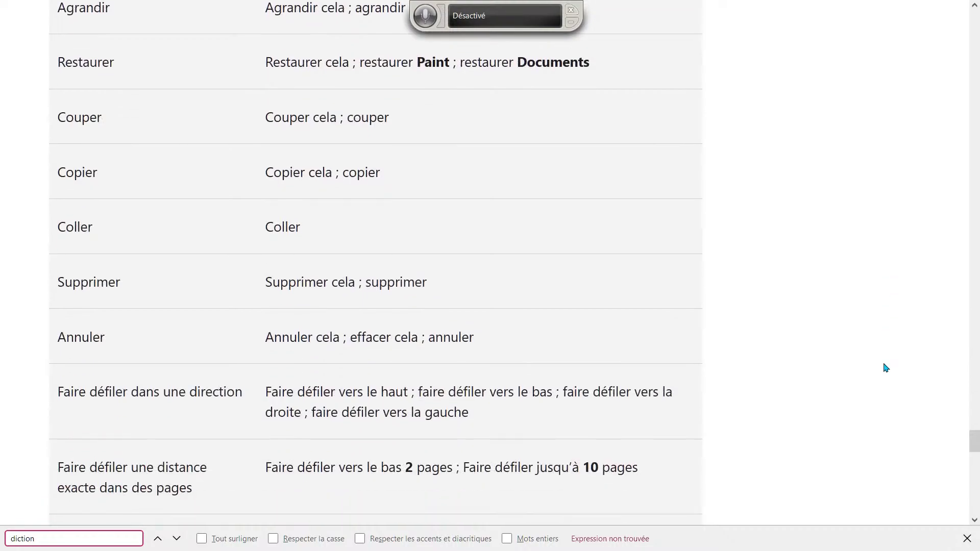
Search 'écrire', then 'dire', stepping through matches to 'Que puis-je dire ?'
key("ctrl+f")
type("écrire")
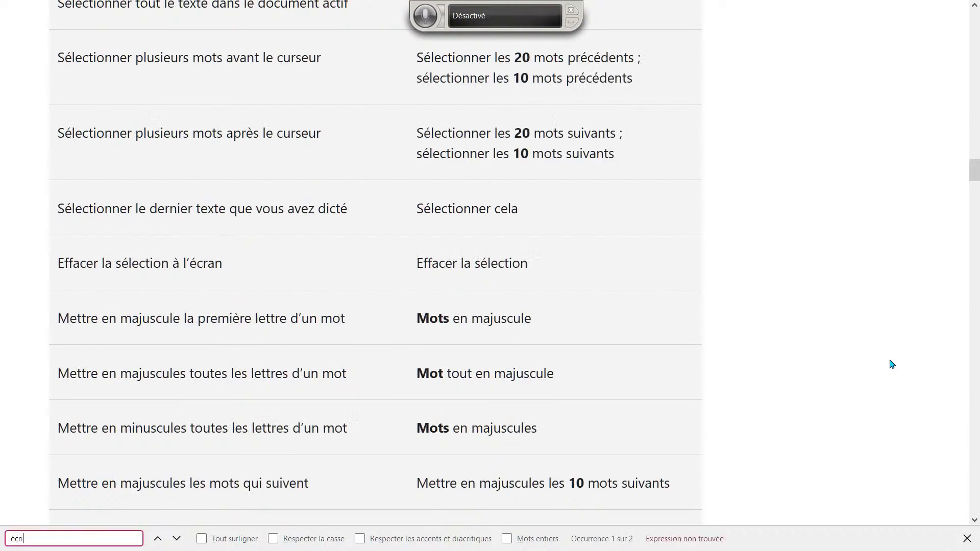
key("BackSpace")
key("BackSpace")
key("BackSpace")
key("BackSpace")
key("BackSpace")
key("BackSpace")
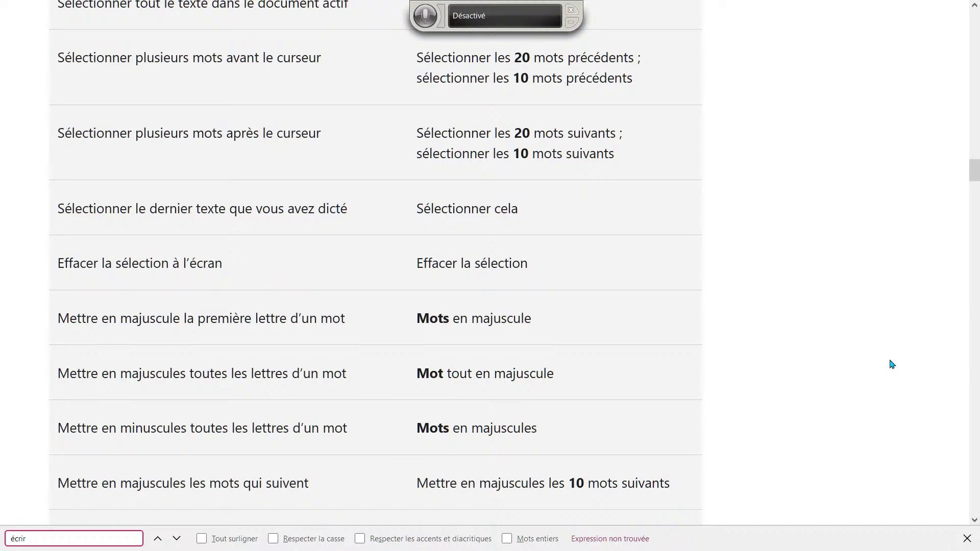
type("dire")
key("Return")
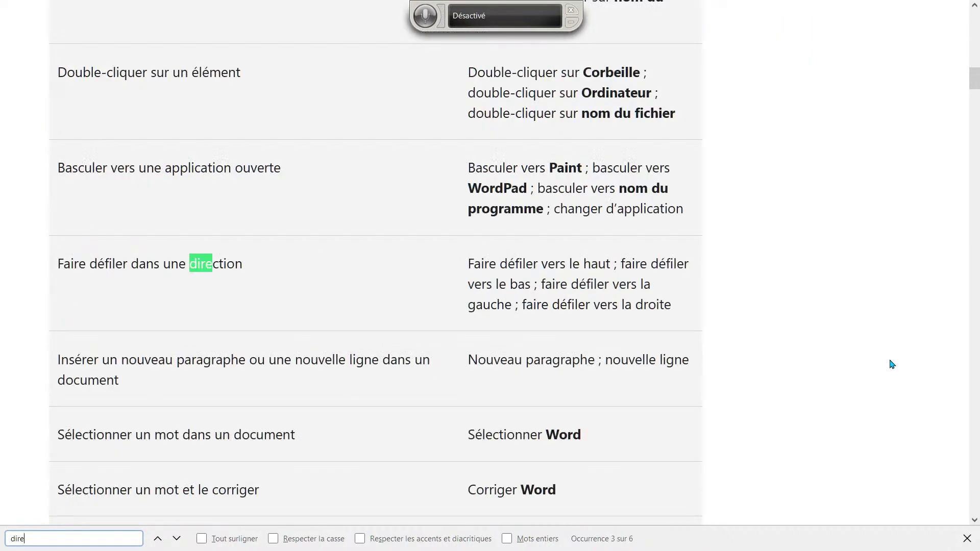
key("Return")
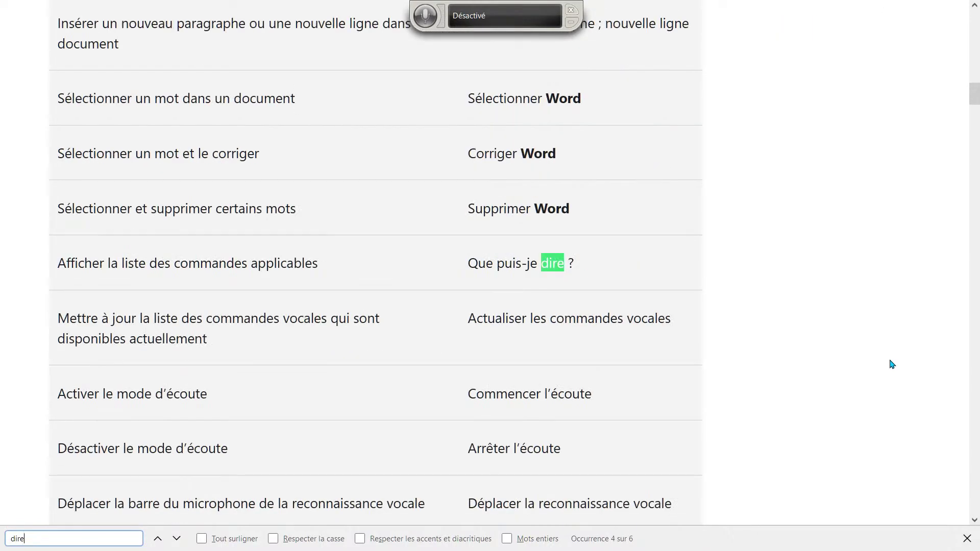
key("BackSpace")
key("BackSpace")
key("BackSpace")
key("BackSpace")
Search the commands page for 'saisir', scroll through it, then bring up the window switcher
type("saisir")
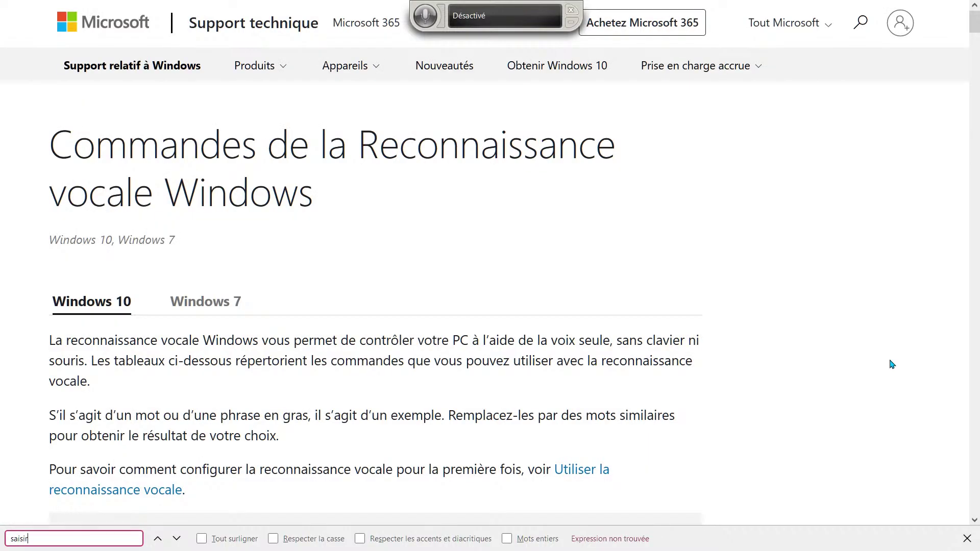
scroll(892, 364, "down", 10)
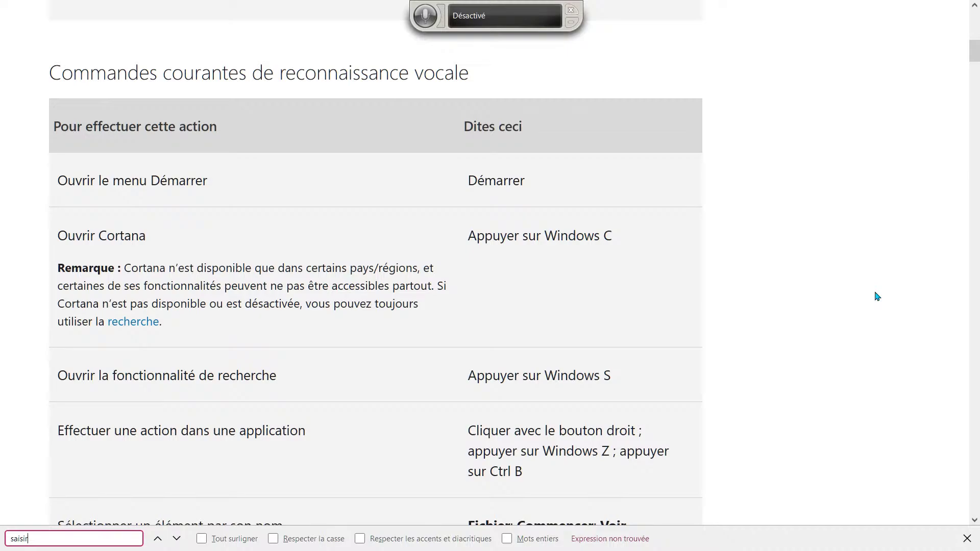
scroll(876, 296, "down", 6)
scroll(861, 281, "down", 20)
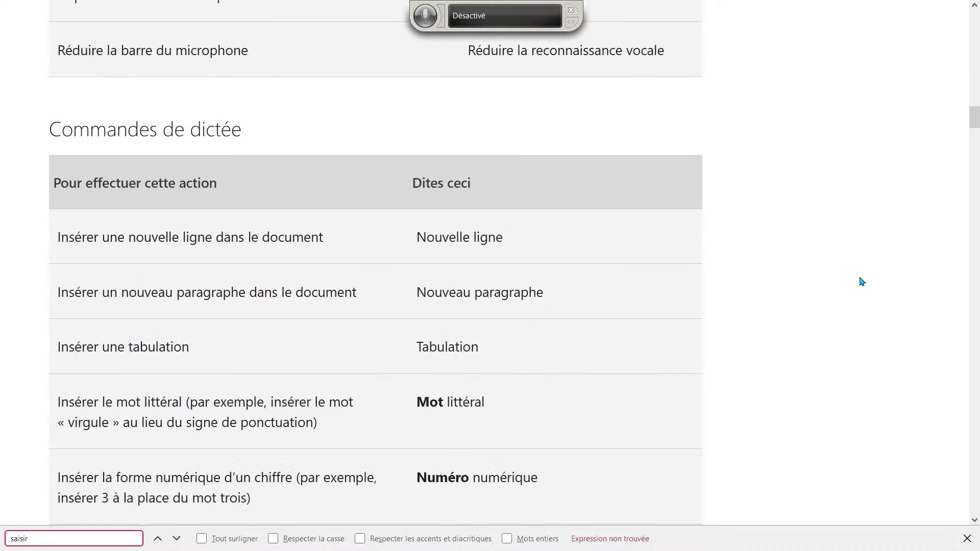
scroll(861, 282, "down", 20)
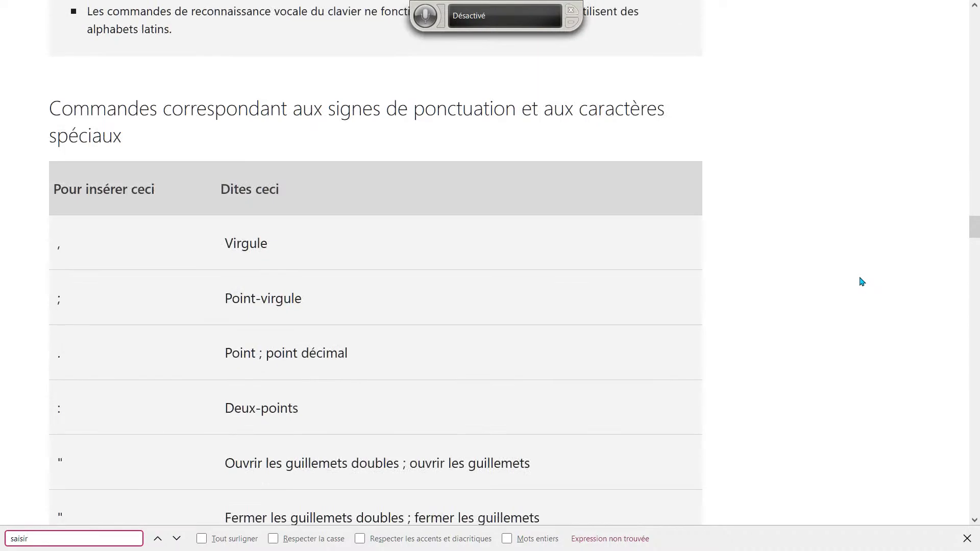
scroll(862, 282, "down", 20)
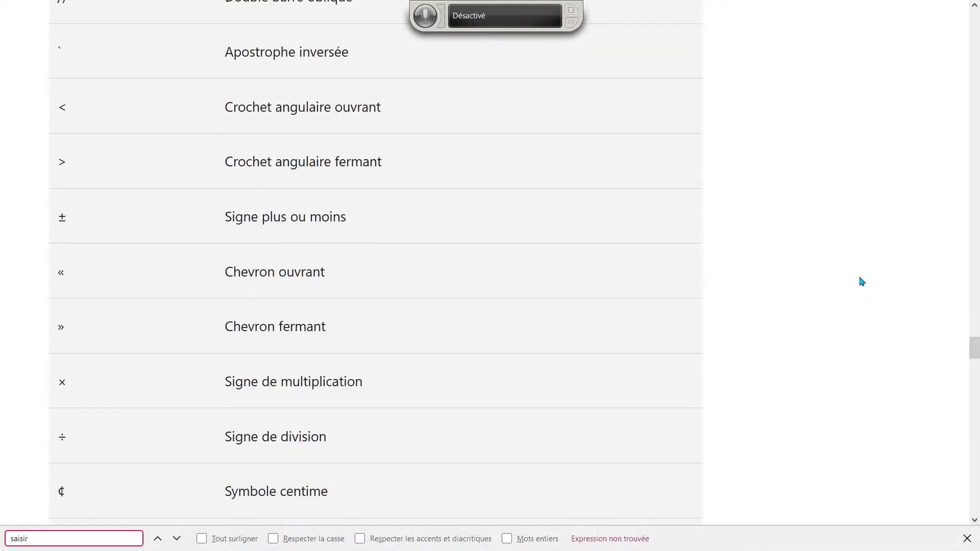
scroll(861, 282, "down", 10)
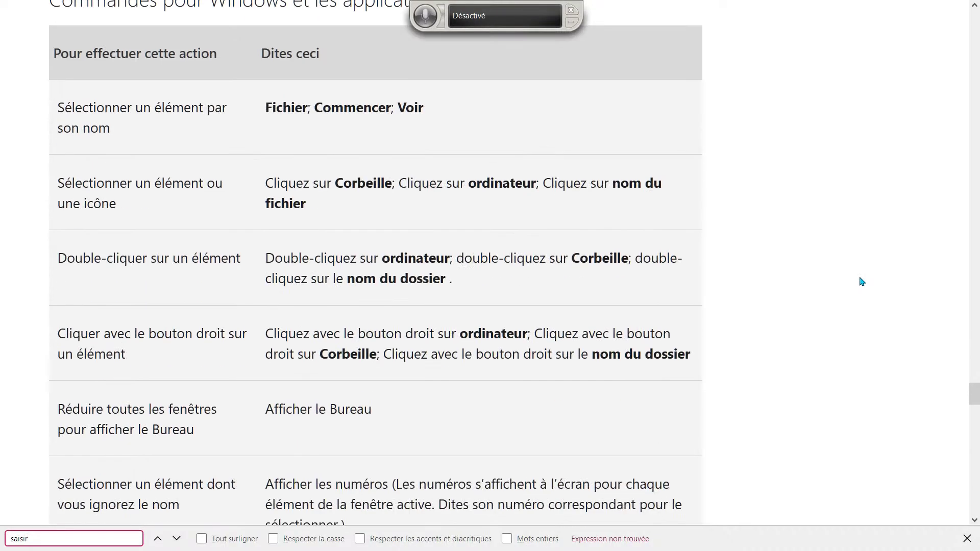
scroll(861, 281, "up", 2)
scroll(861, 282, "down", 20)
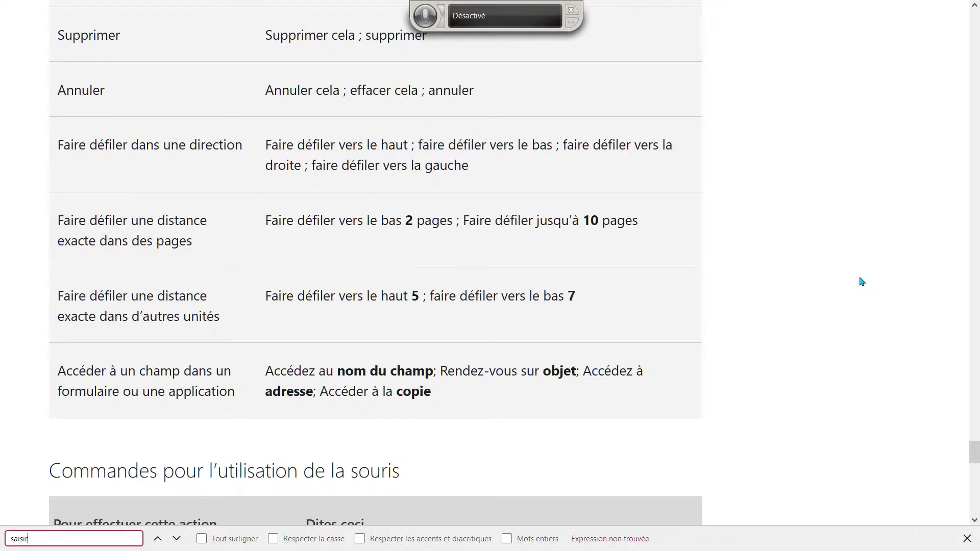
scroll(861, 281, "down", 6)
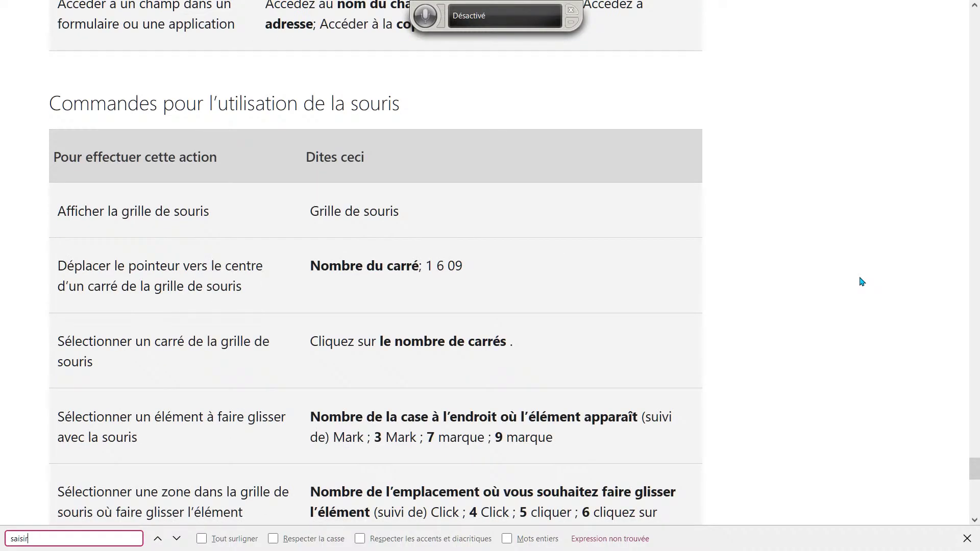
scroll(861, 281, "down", 12)
scroll(862, 282, "up", 10)
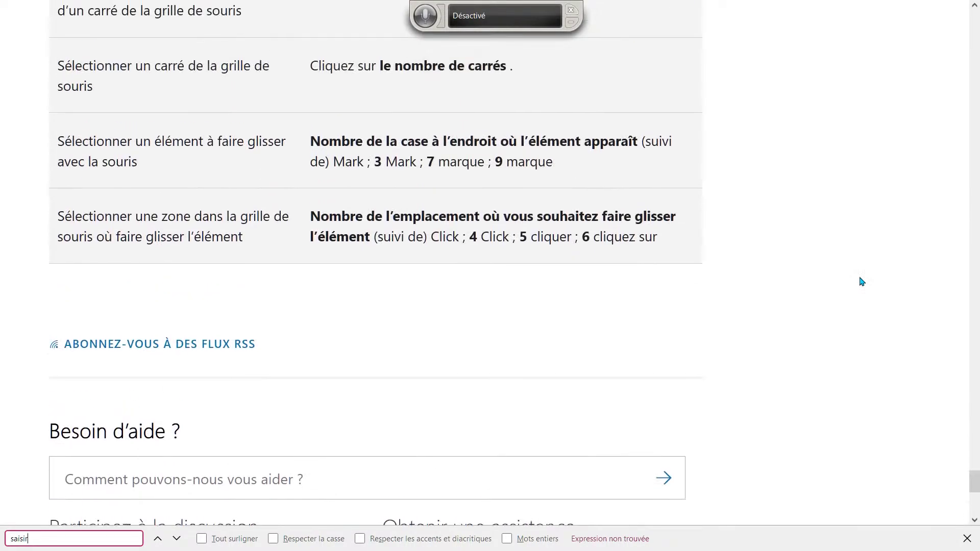
scroll(862, 281, "up", 2)
scroll(861, 282, "up", 7)
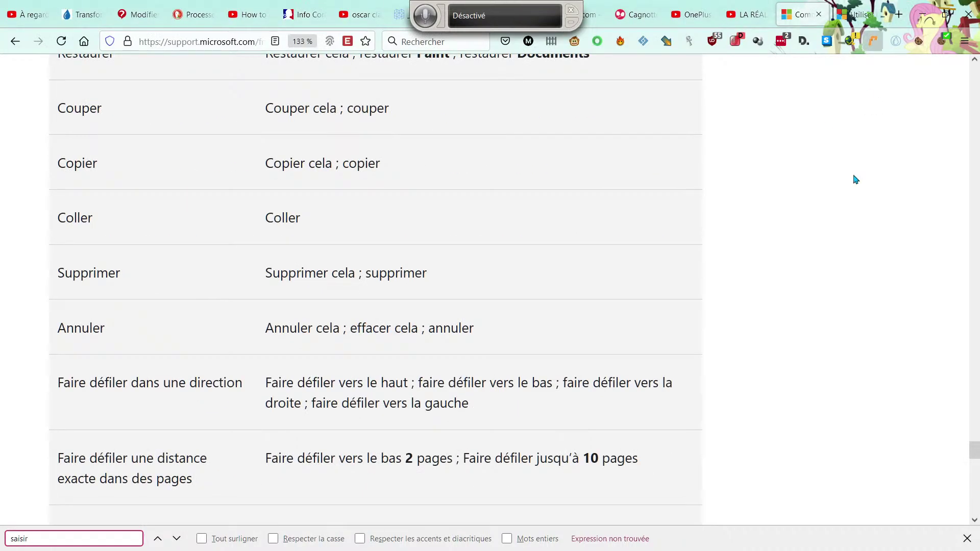
key("alt+Tab")
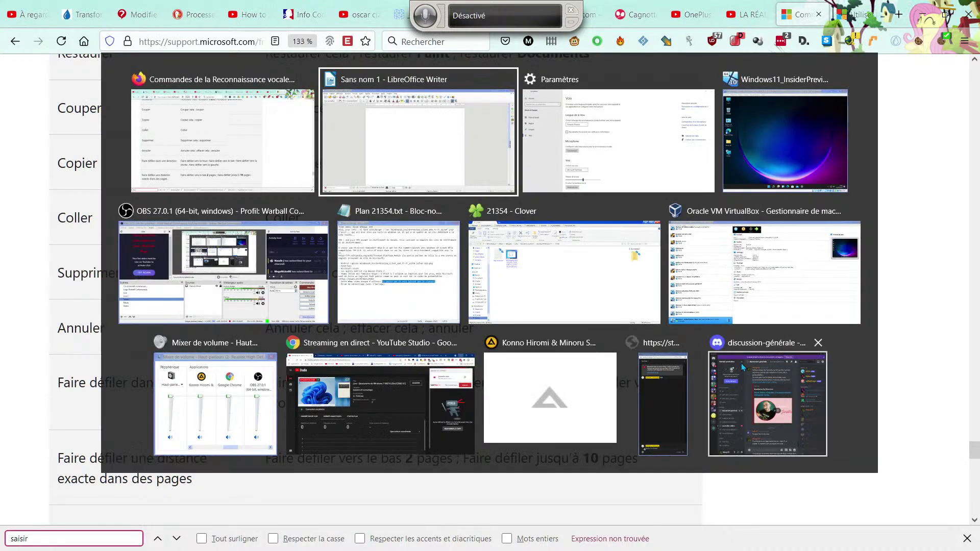
Switch to Writer and have speech recognition listen for a voice command, then stop it
left_click(386, 120)
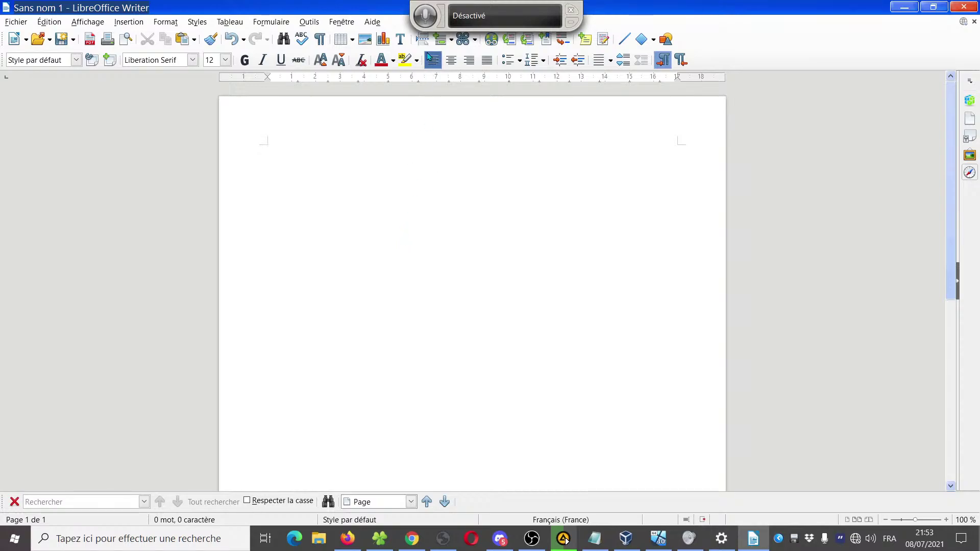
left_click(426, 17)
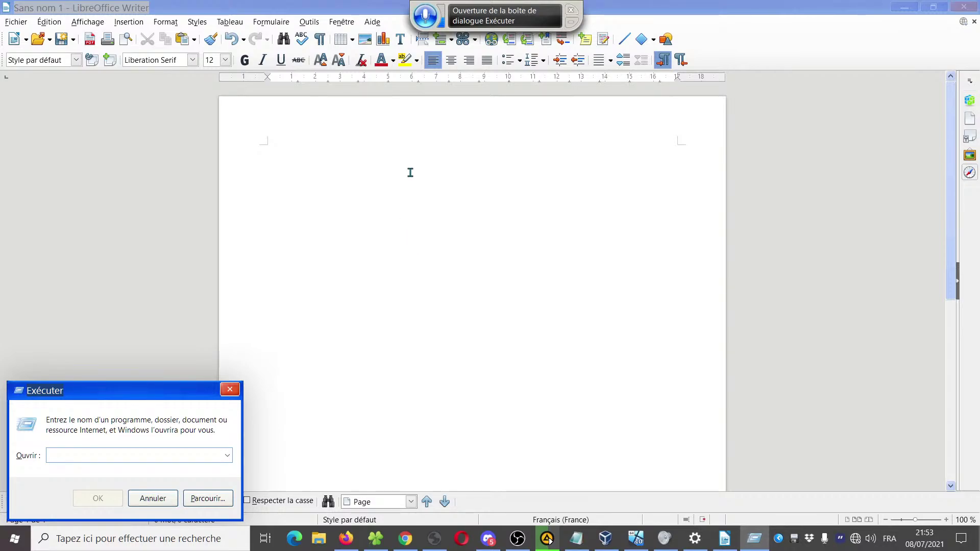
left_click(419, 24)
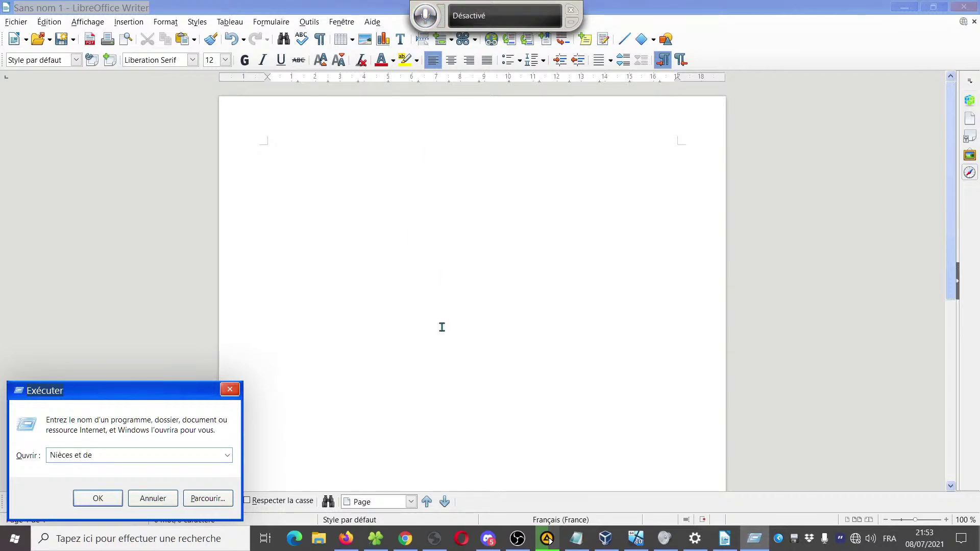
Close the voice-opened Run dialog and the speech bar, returning to the blank document
left_click(230, 390)
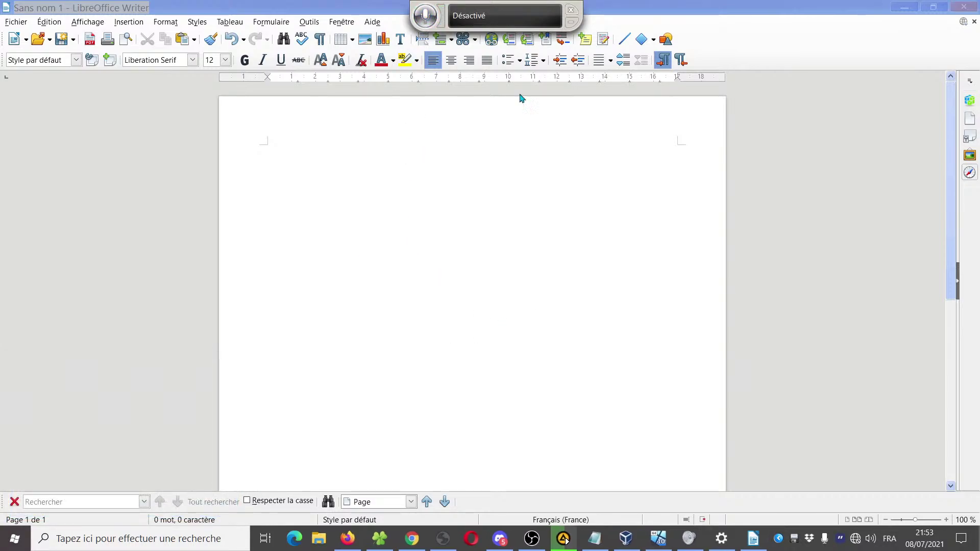
left_click(571, 11)
left_click(458, 304)
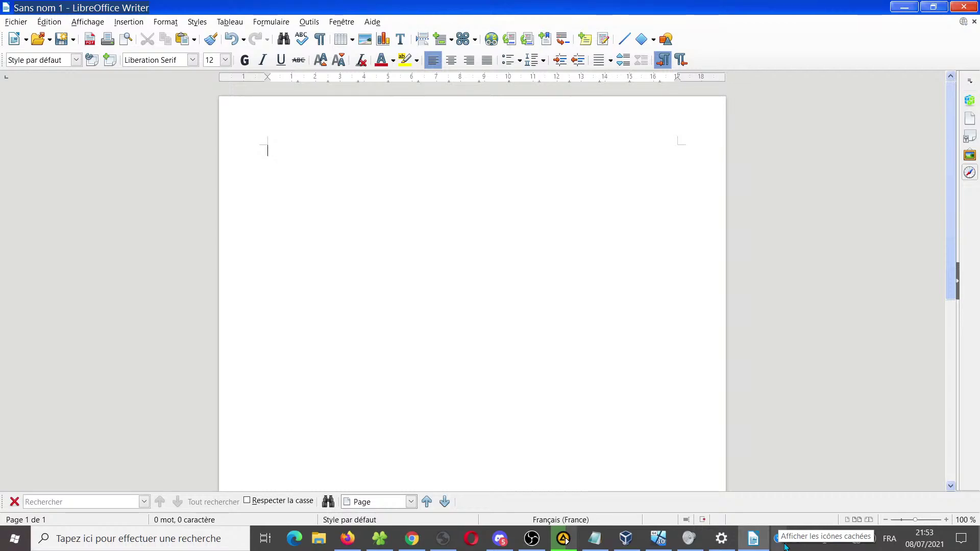
Peek at the hidden tray icons, then close the untitled Writer document
left_click(784, 546)
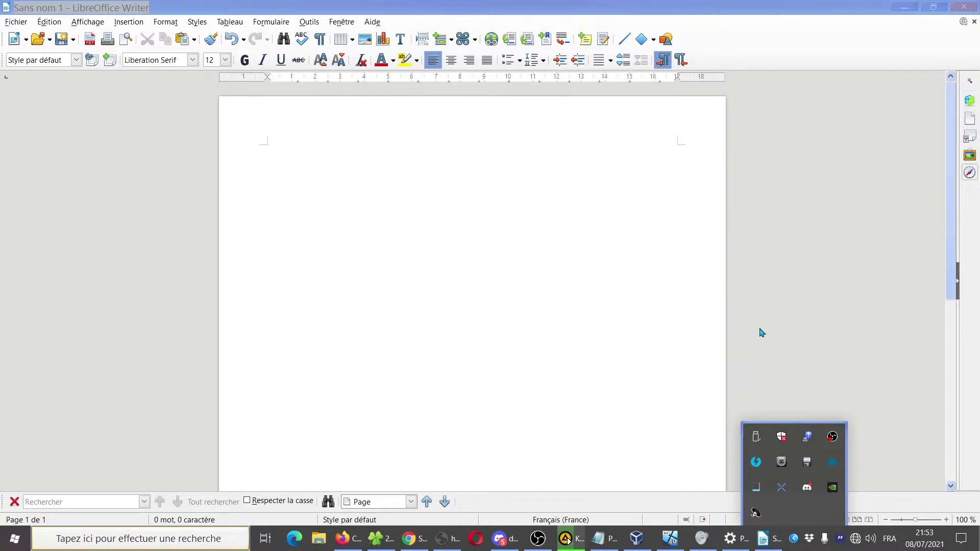
left_click(587, 294)
left_click(960, 7)
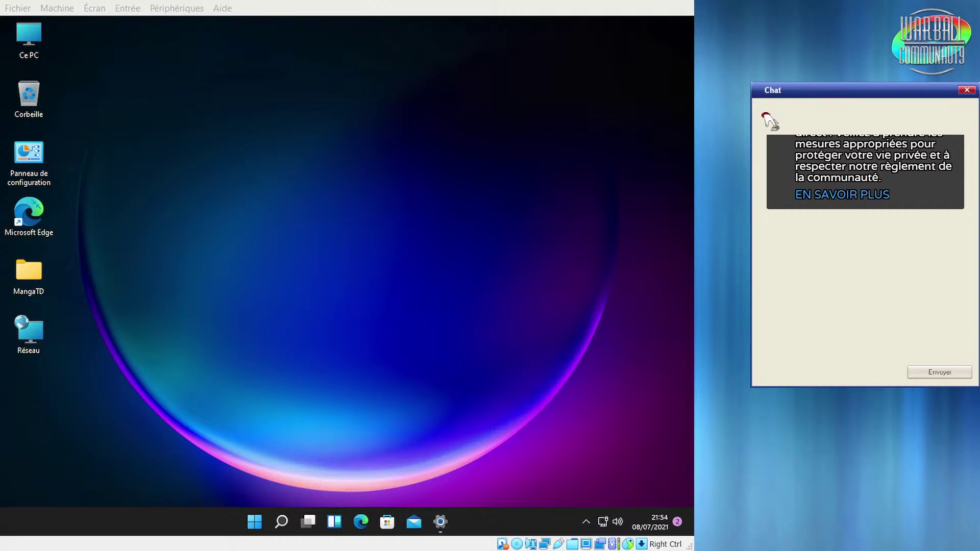
left_click(447, 528)
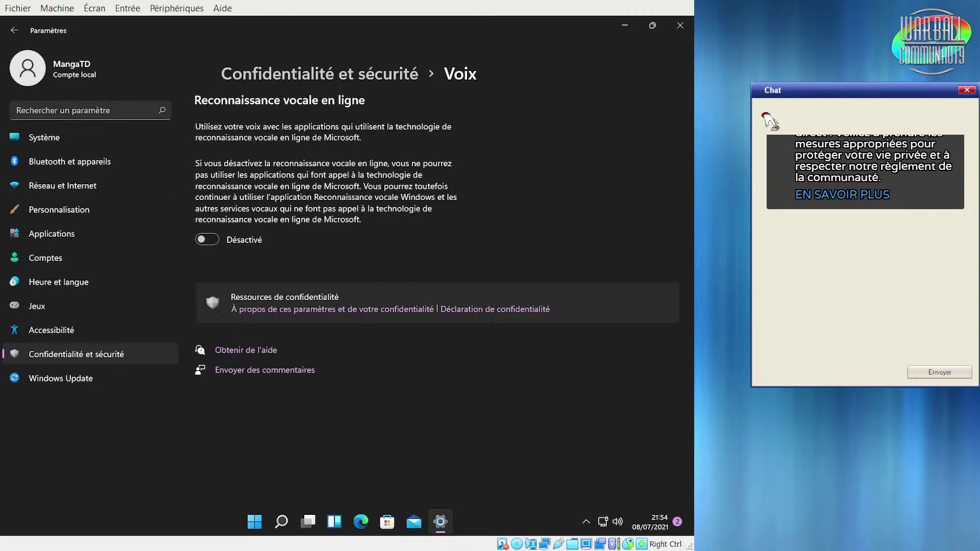
left_click(14, 30)
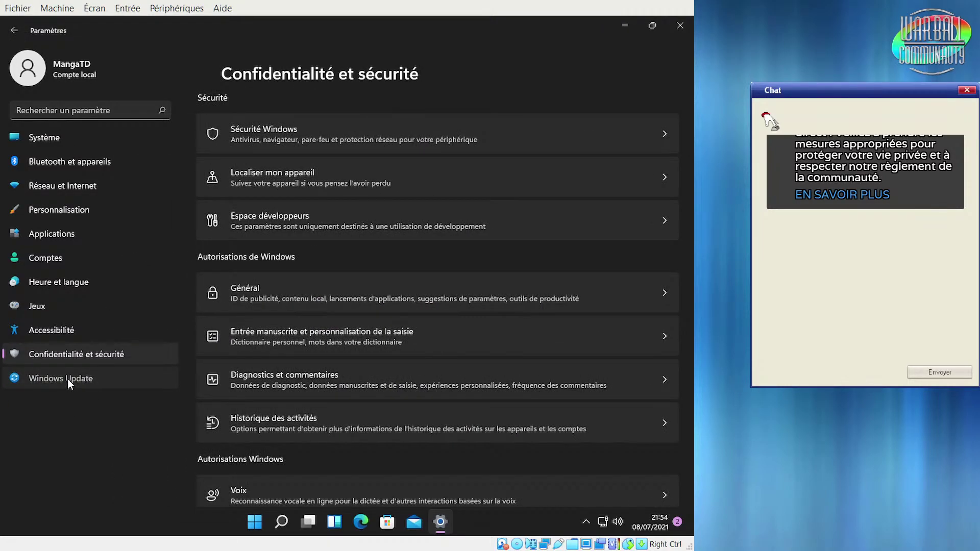
left_click(68, 380)
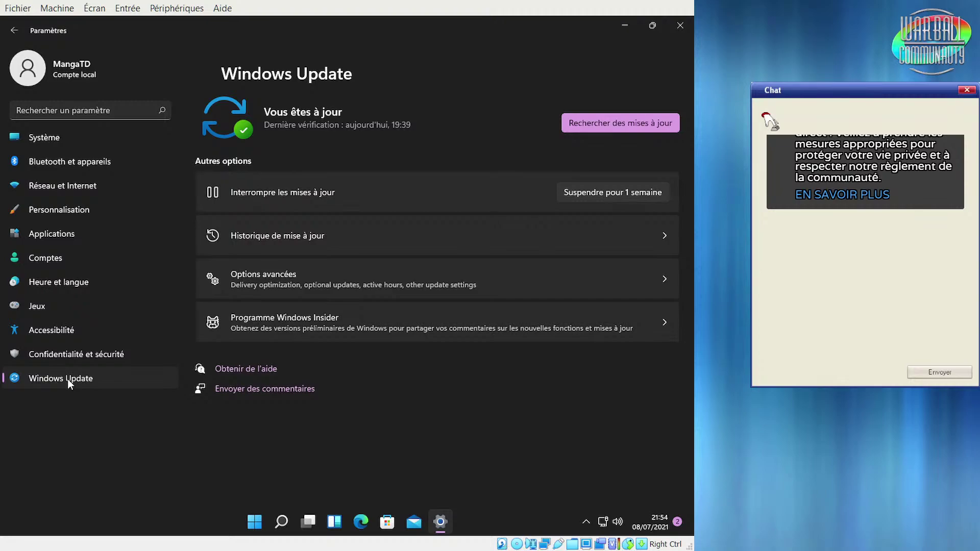
left_click(10, 27)
left_click(10, 27)
left_click(684, 29)
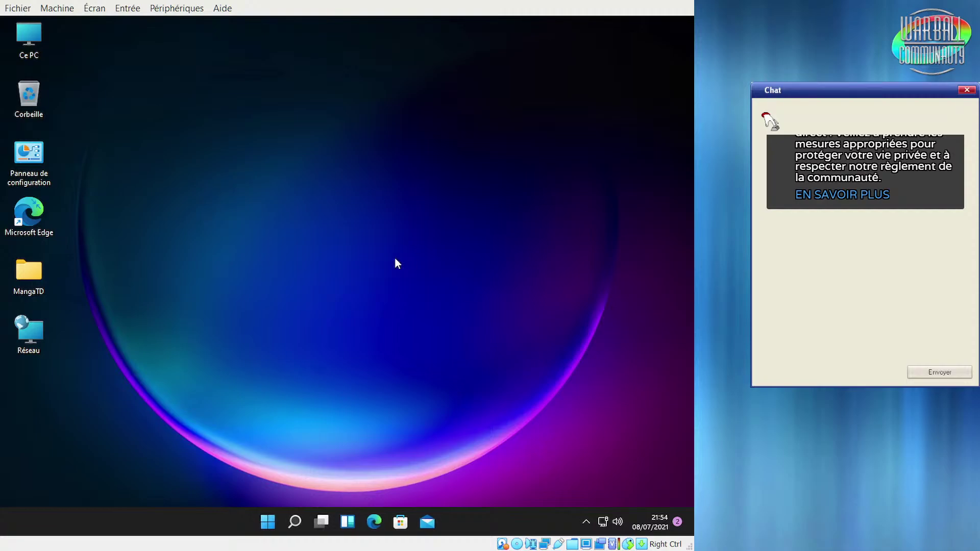
Open Ce PC maximised, browse to Disque local (C:) > Programmes > Internet Explorer, and select ieinstal
left_click(274, 520)
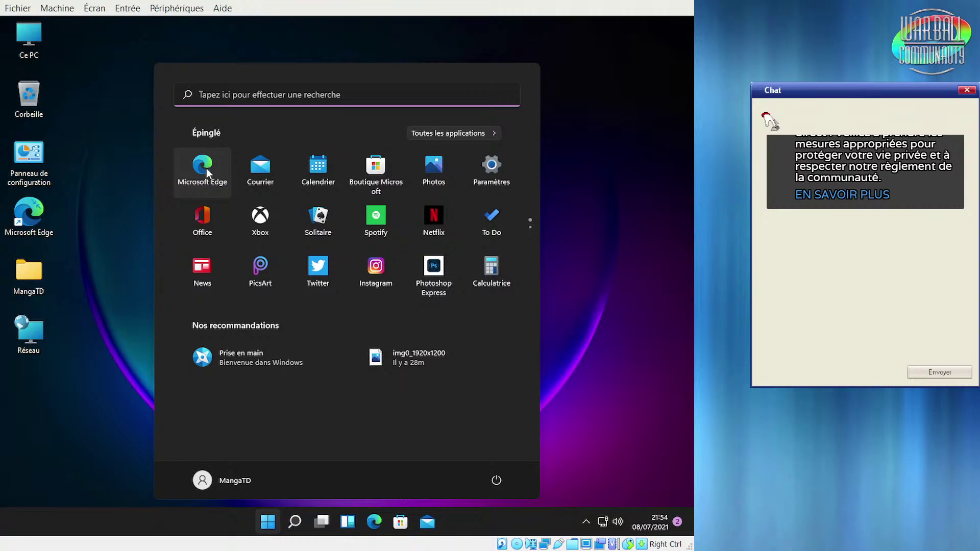
left_click(102, 281)
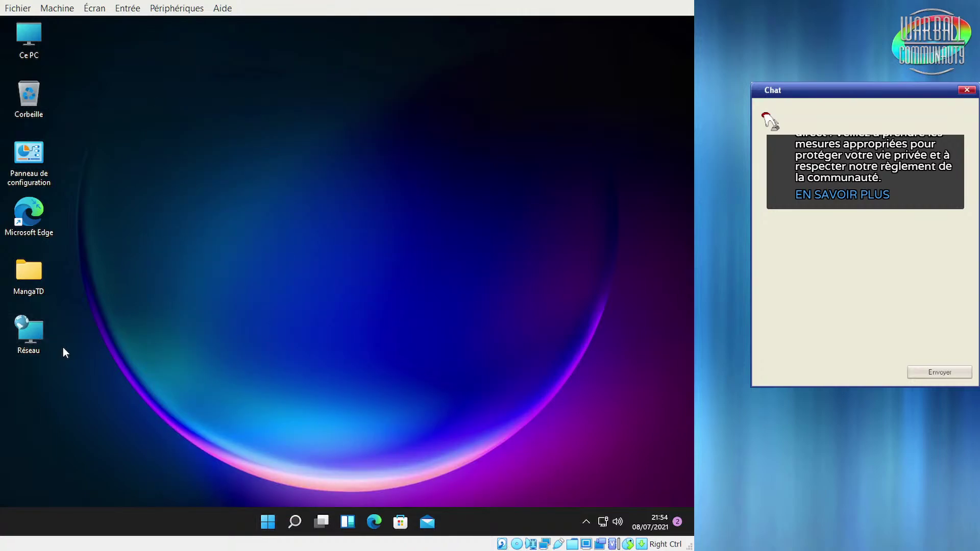
key("Home")
key("Return")
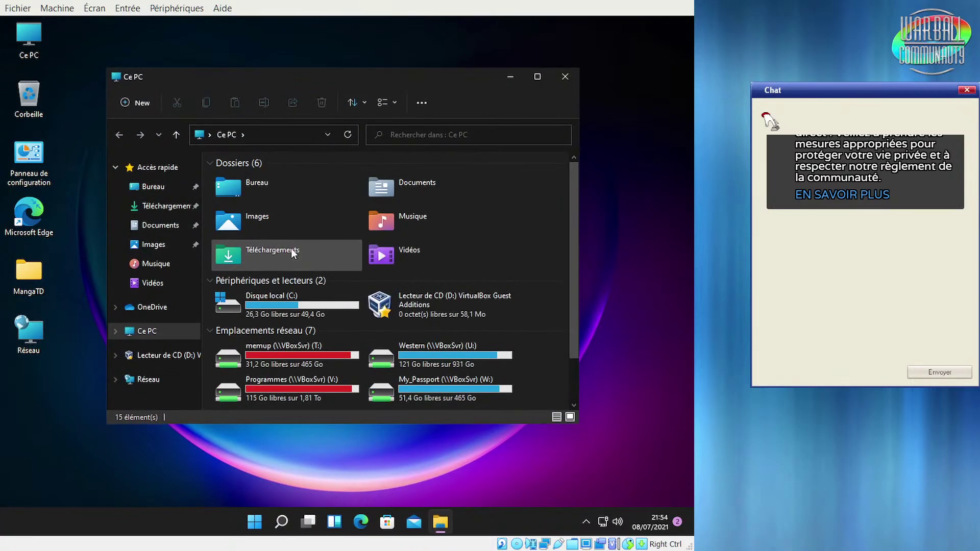
left_click(537, 76)
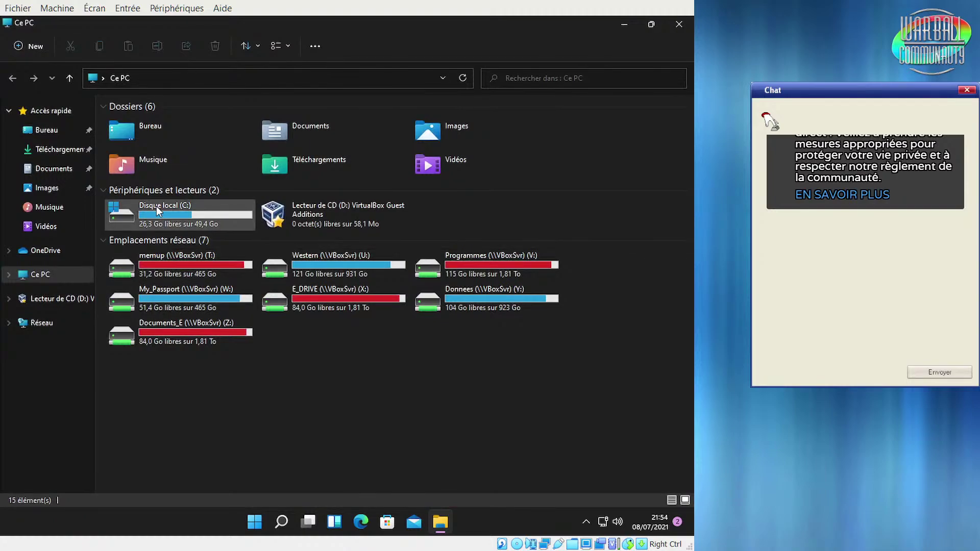
double_click(156, 206)
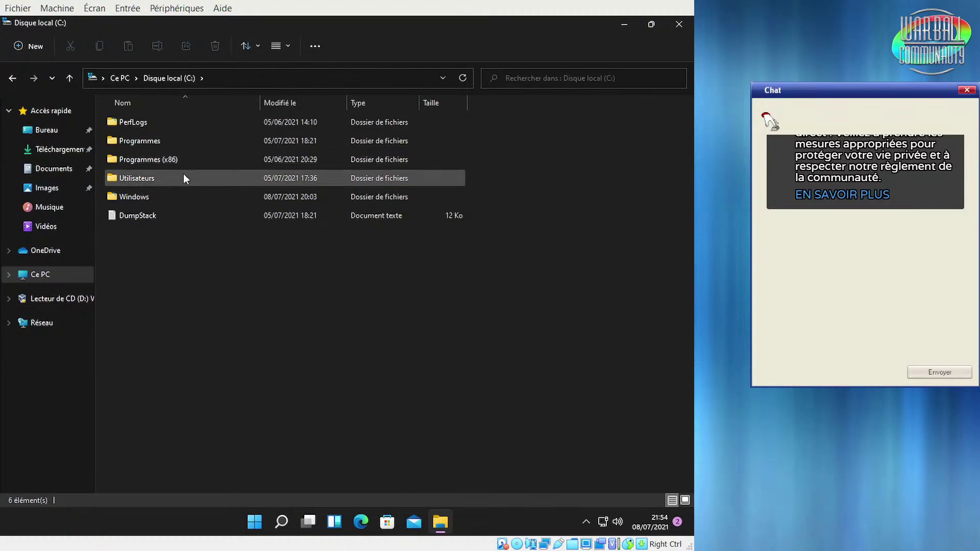
double_click(181, 141)
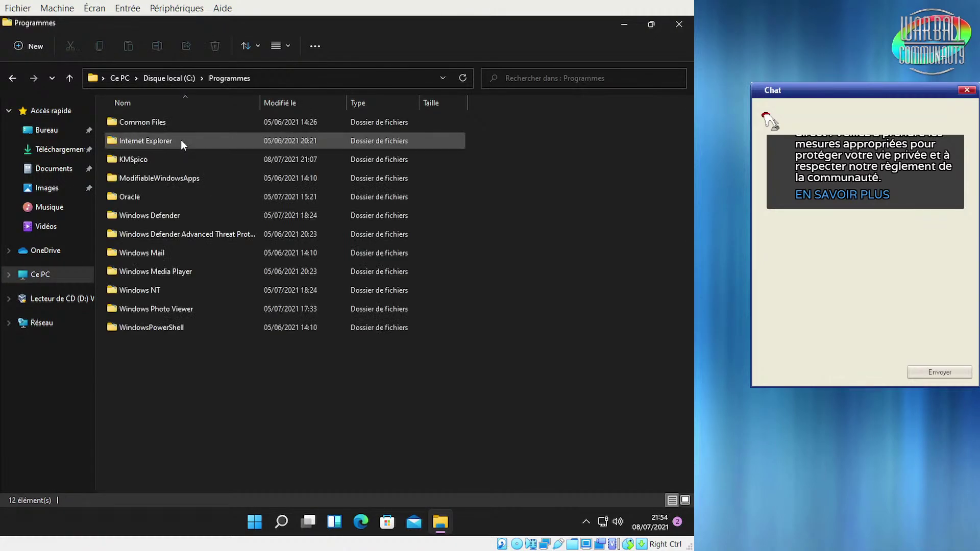
double_click(179, 138)
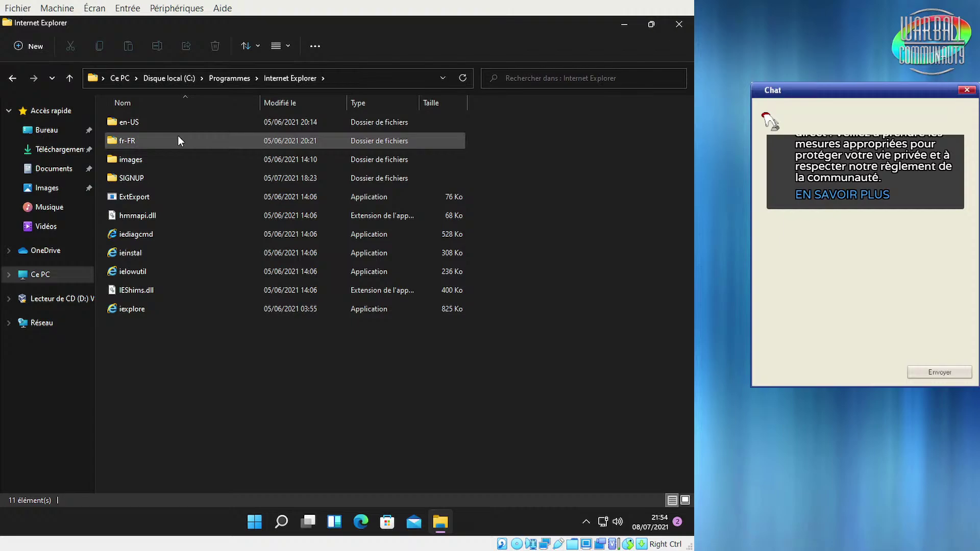
left_click(185, 255)
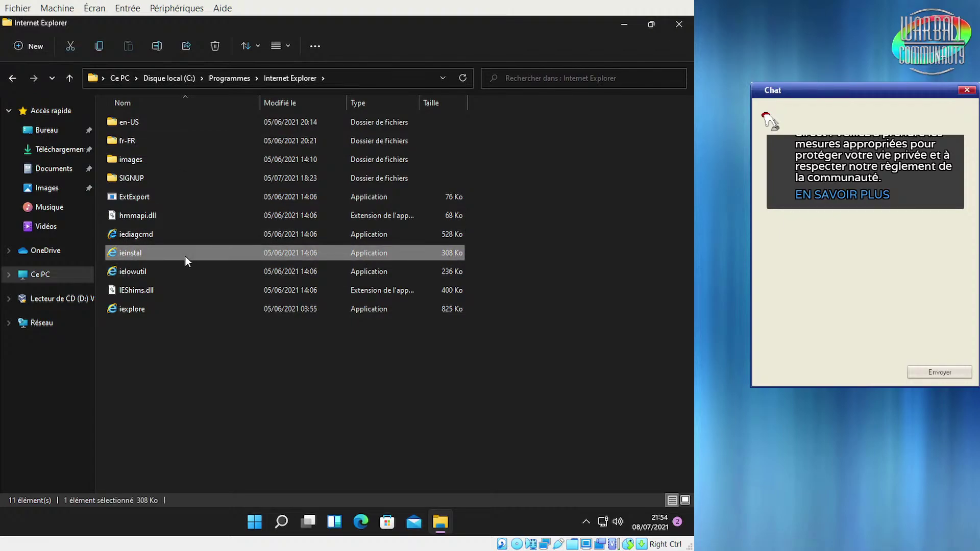
right_click(186, 256)
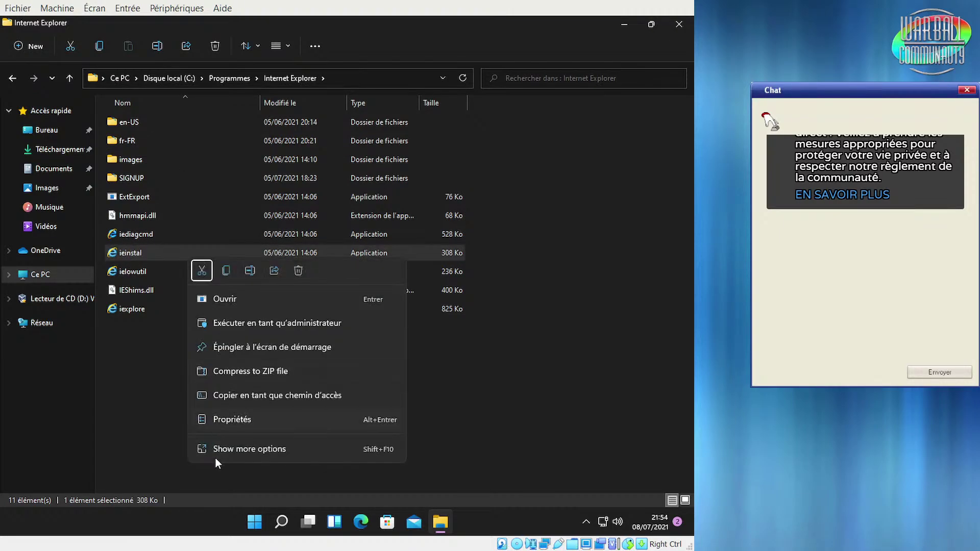
left_click(225, 450)
left_click(170, 369)
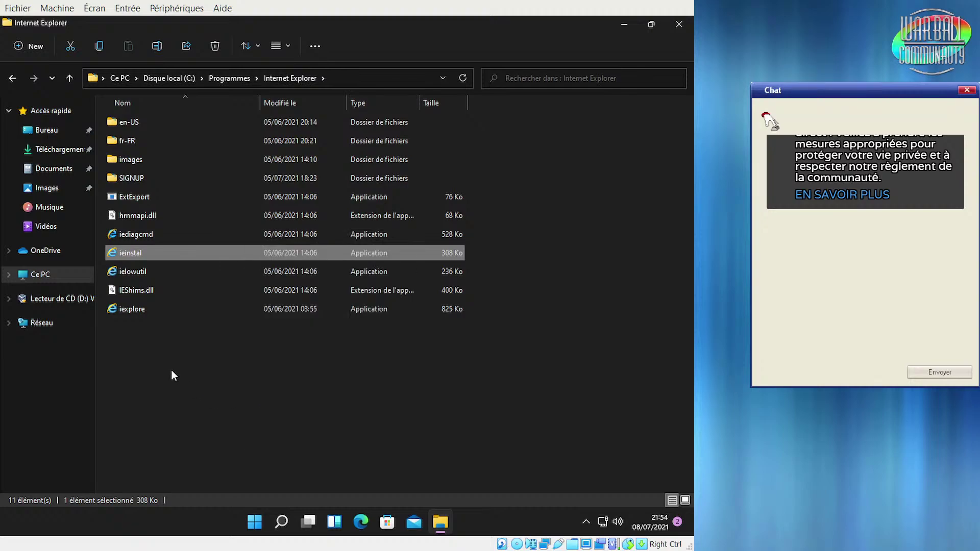
right_click(149, 248)
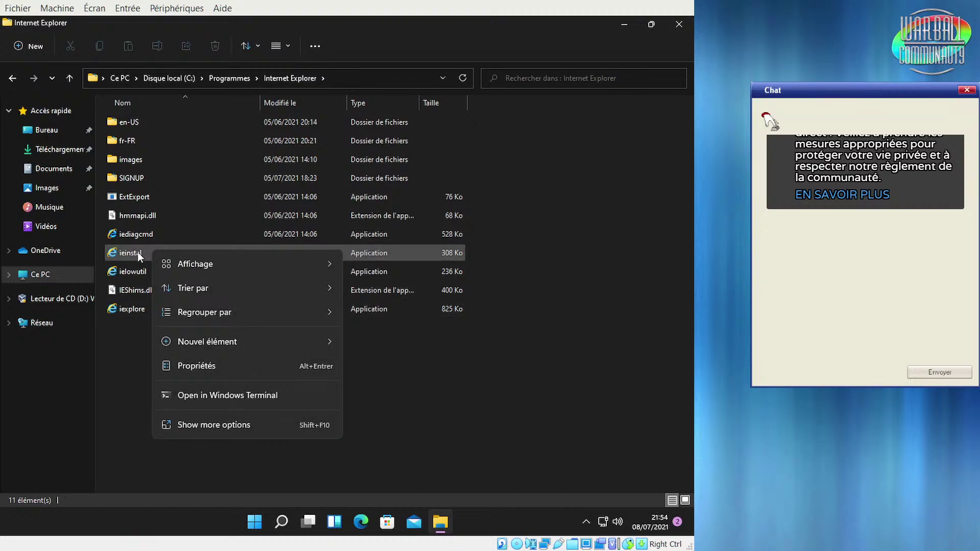
right_click(136, 252)
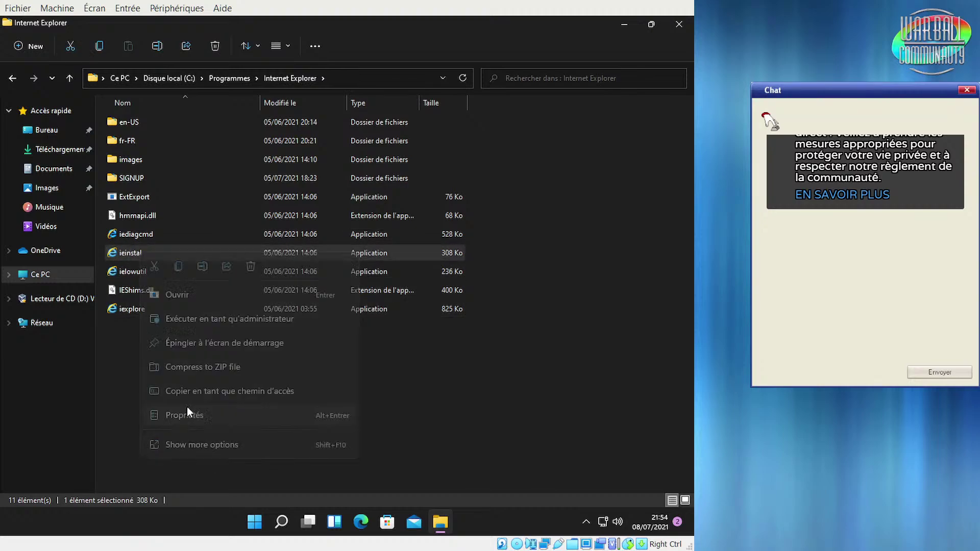
left_click(187, 414)
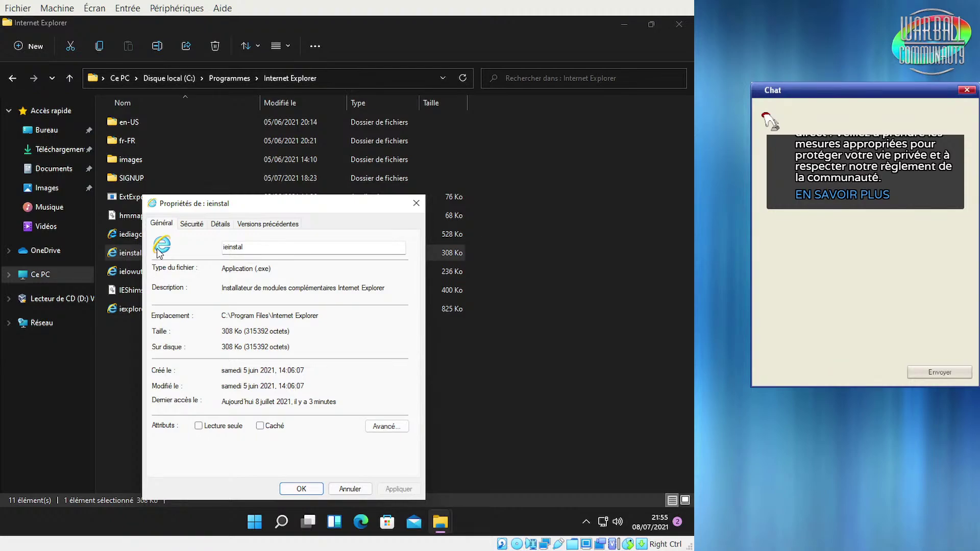
left_click(417, 203)
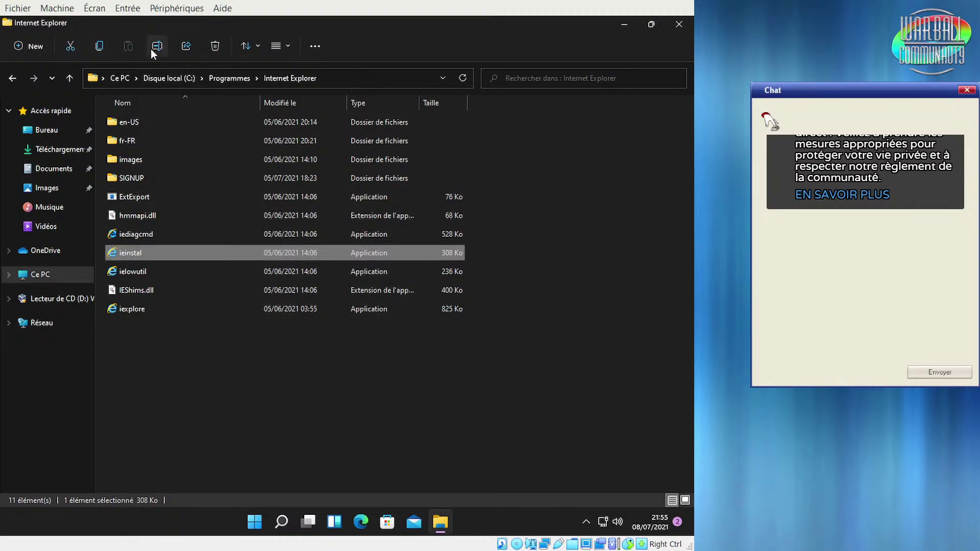
Switch the Internet Explorer folder's view to Grandes icônes
left_click(319, 50)
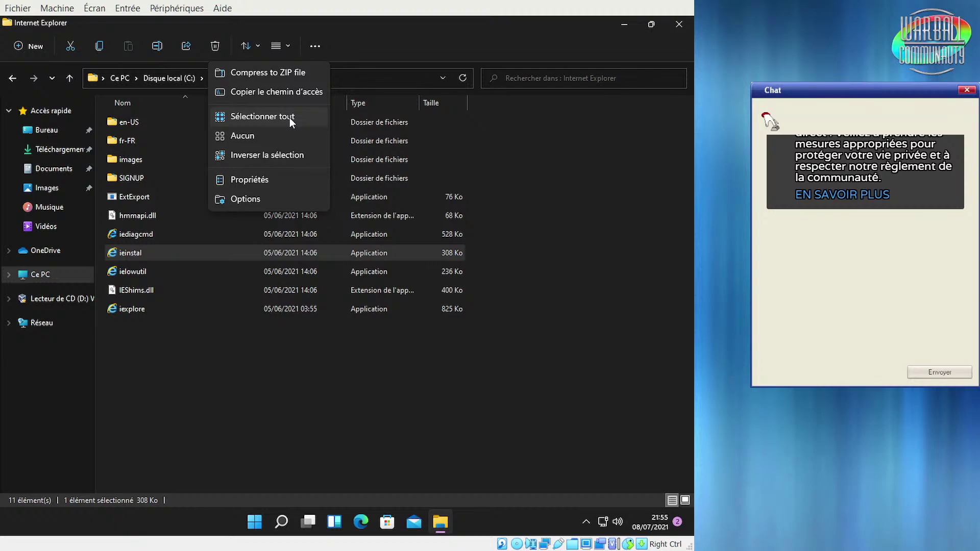
left_click(162, 415)
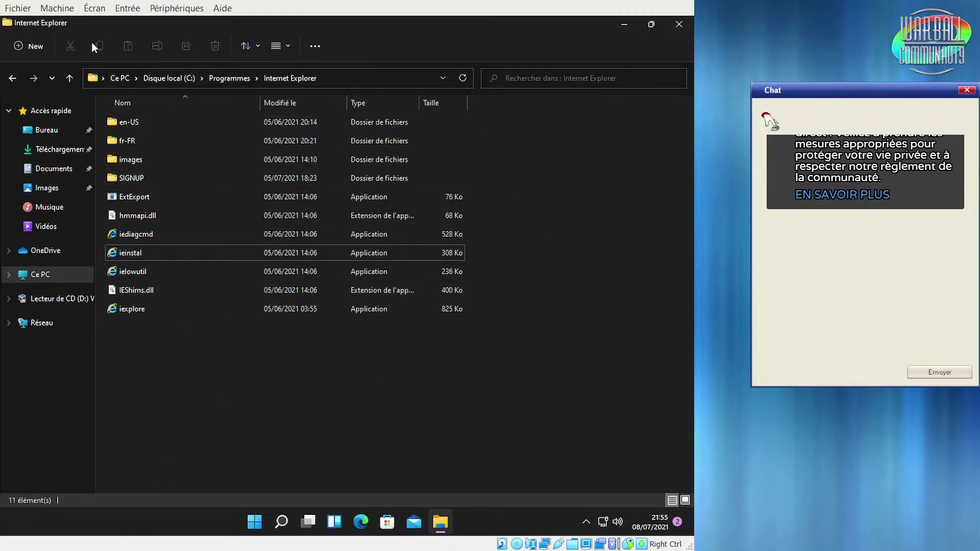
left_click(286, 47)
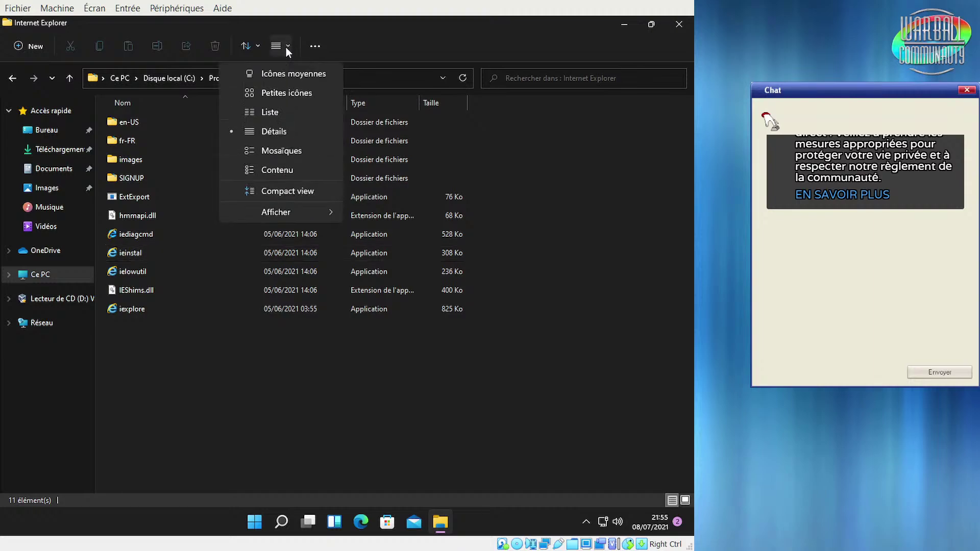
left_click(282, 96)
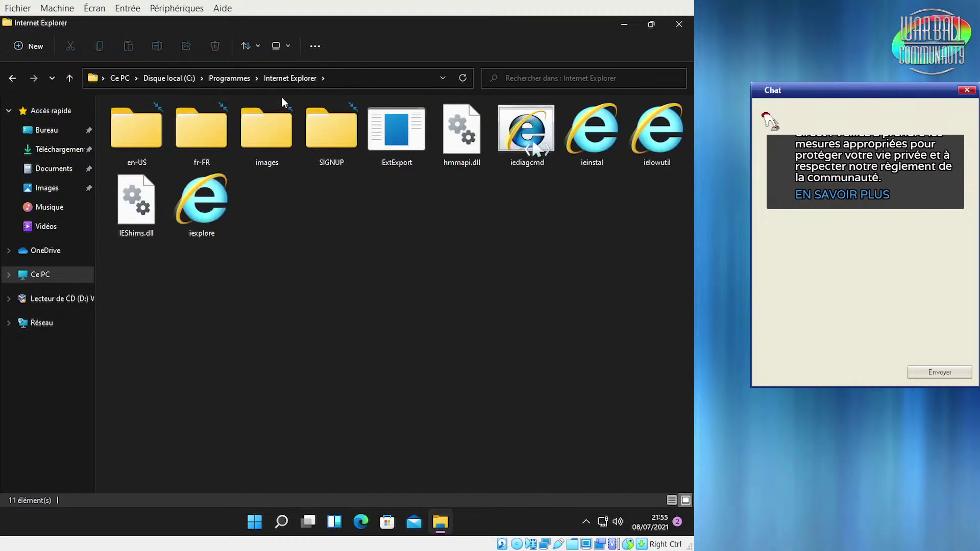
left_click(287, 45)
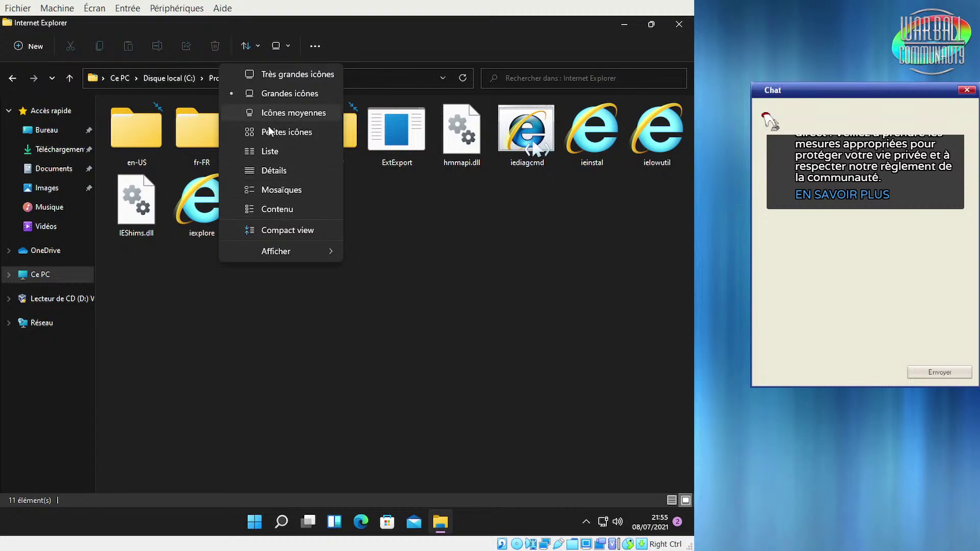
left_click(489, 237)
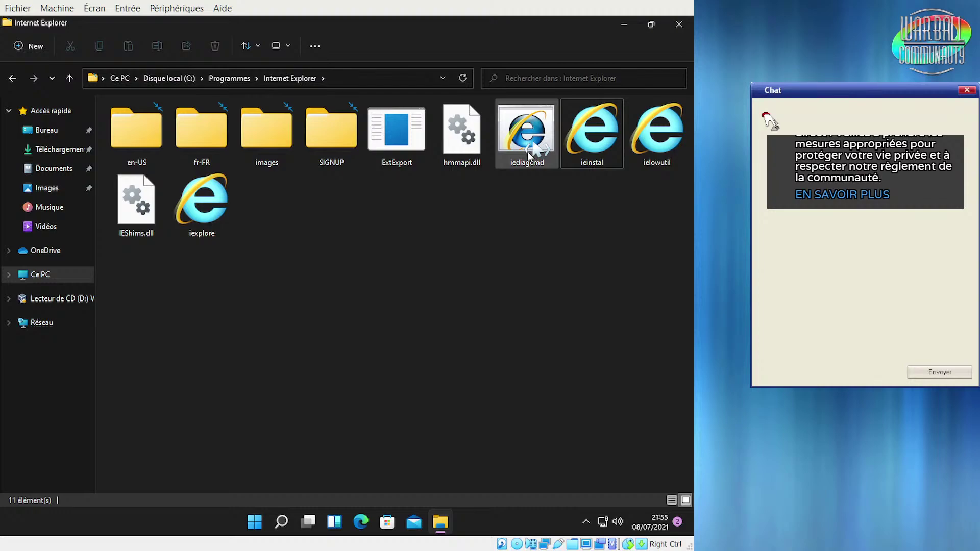
Check the sizes of iediagcmd and ieinstal, then deselect the files
left_click(528, 151)
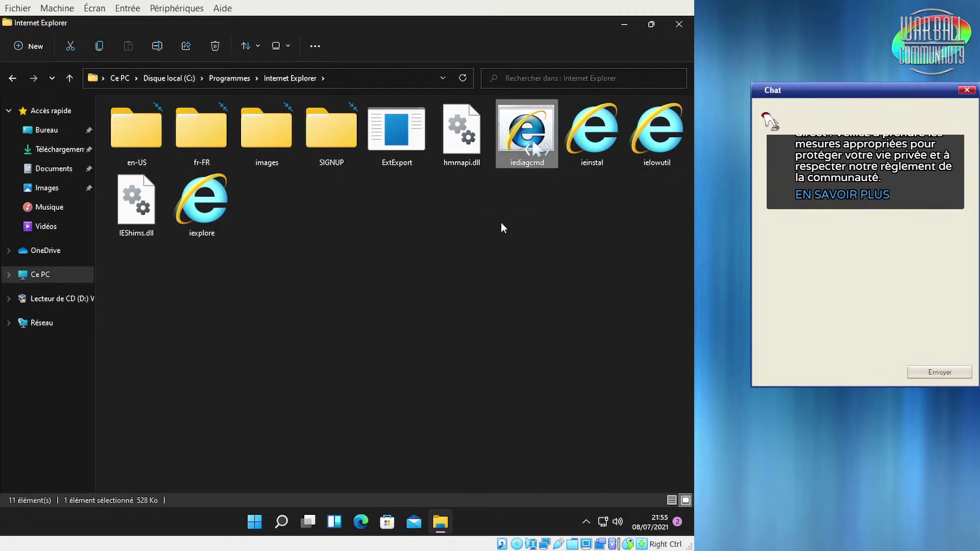
left_click(573, 134)
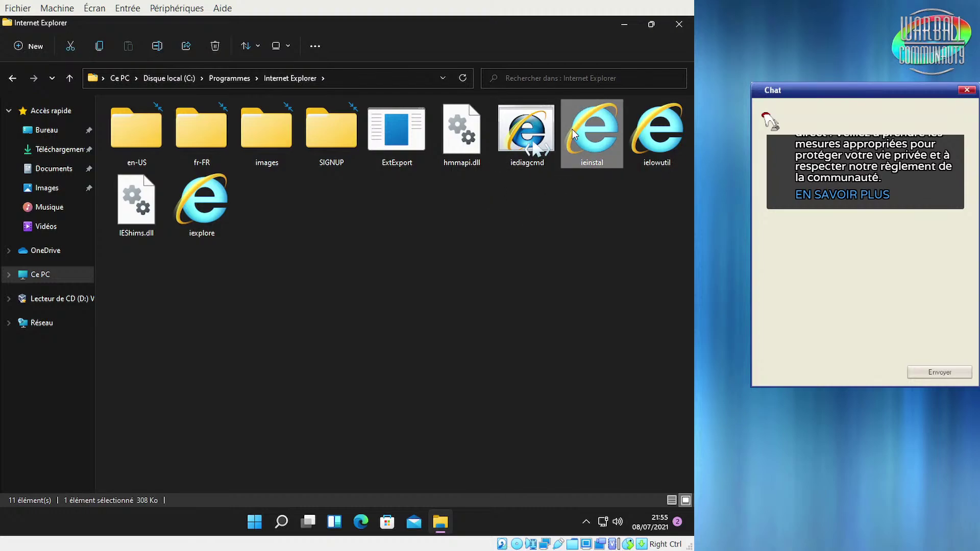
left_click(541, 224)
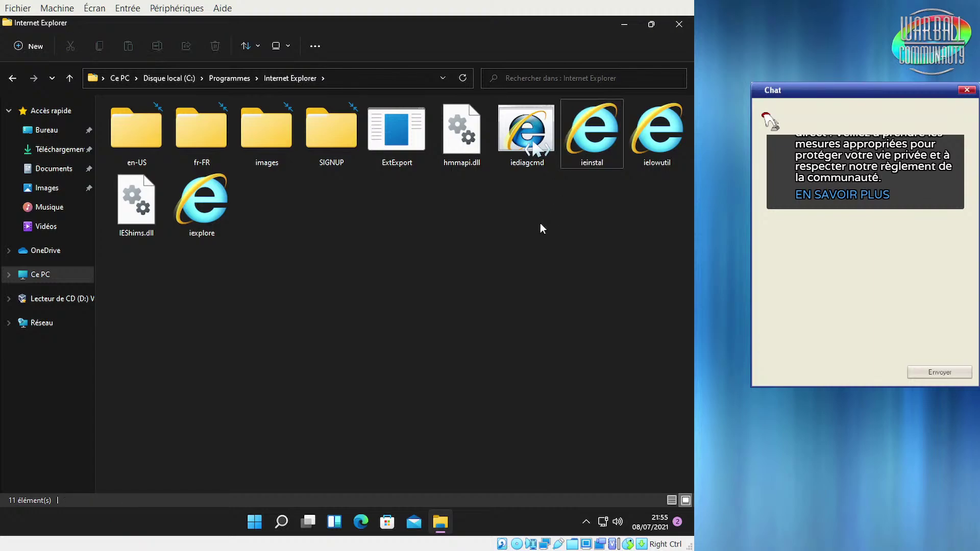
left_click(597, 134)
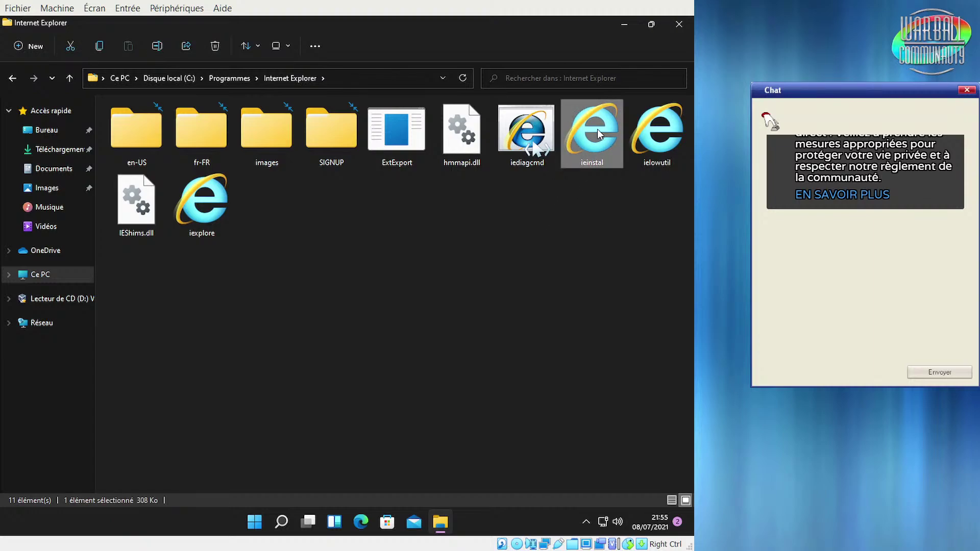
left_click(494, 245)
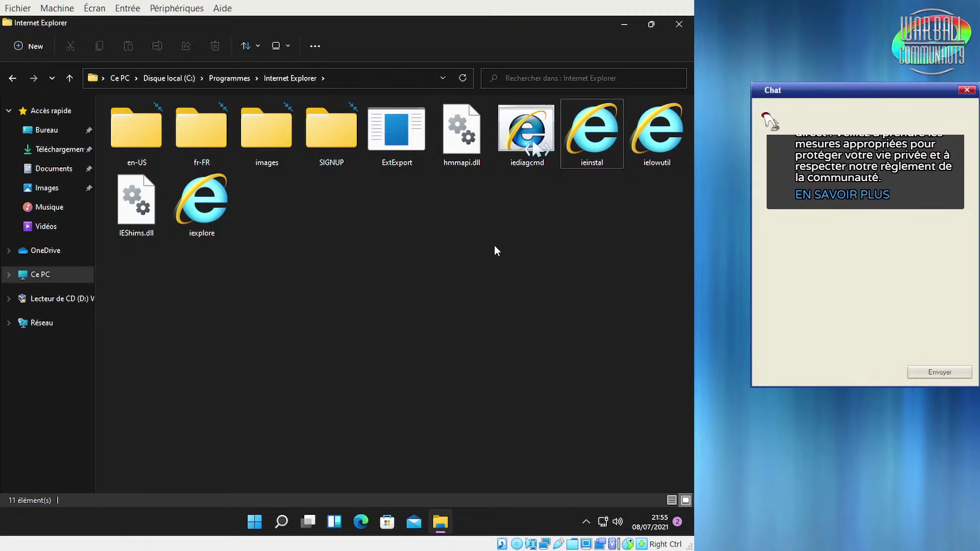
left_click(626, 28)
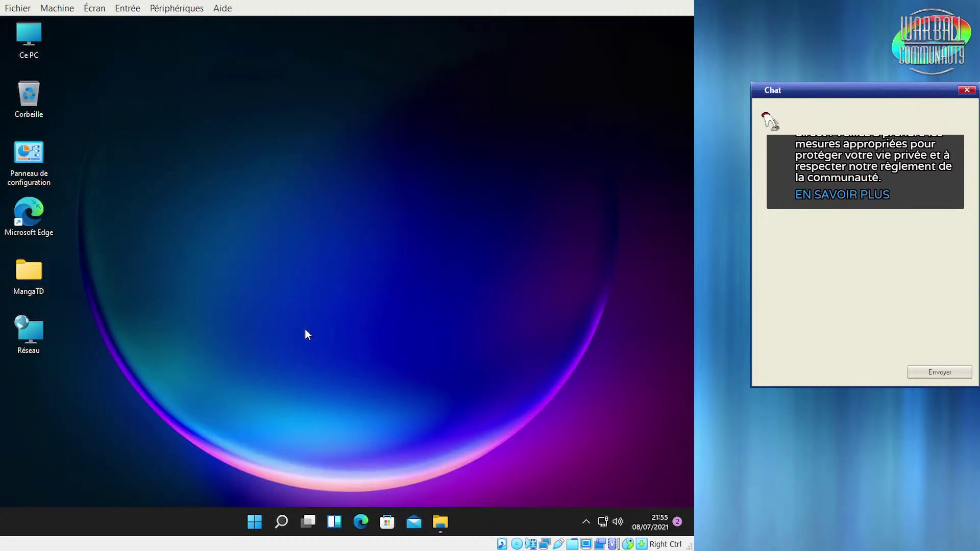
left_click(432, 522)
double_click(187, 211)
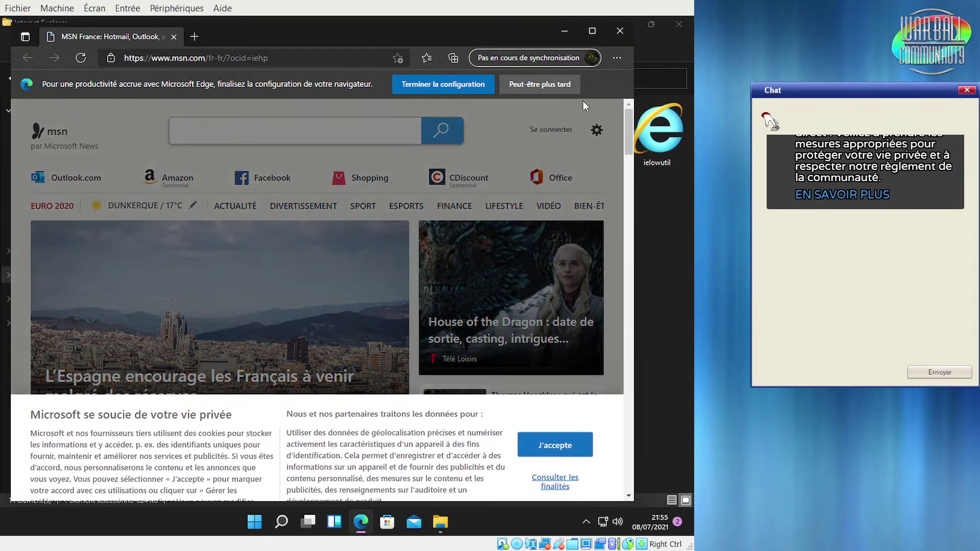
left_click(616, 59)
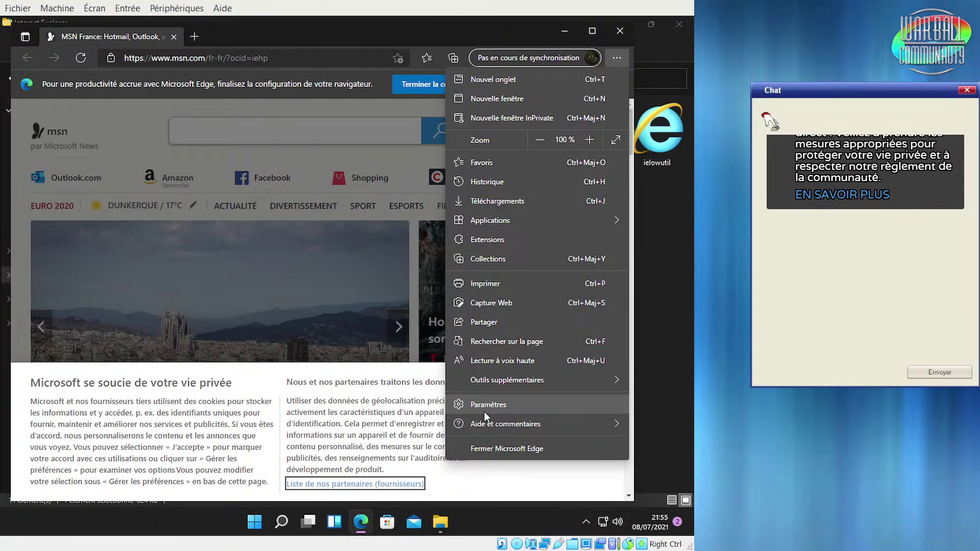
mouse_move(484, 427)
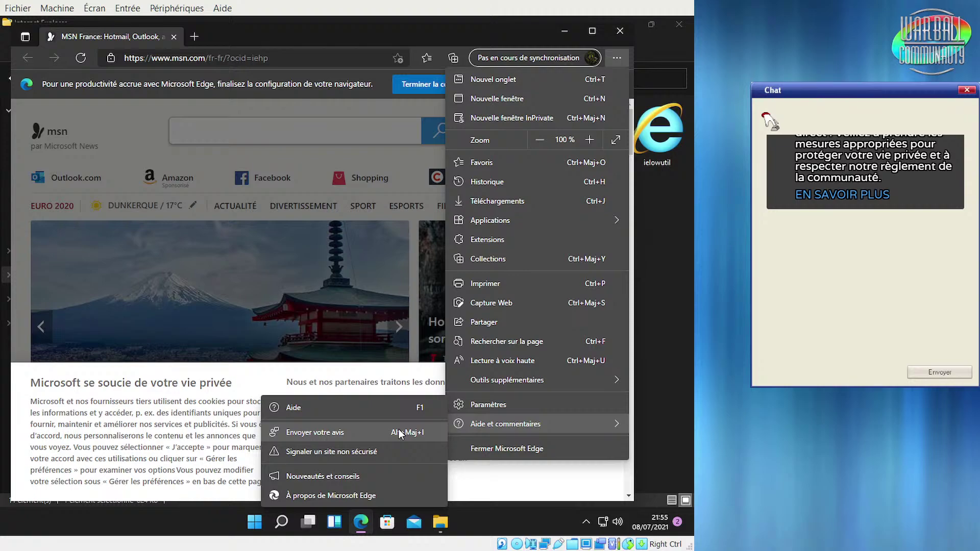
left_click(327, 495)
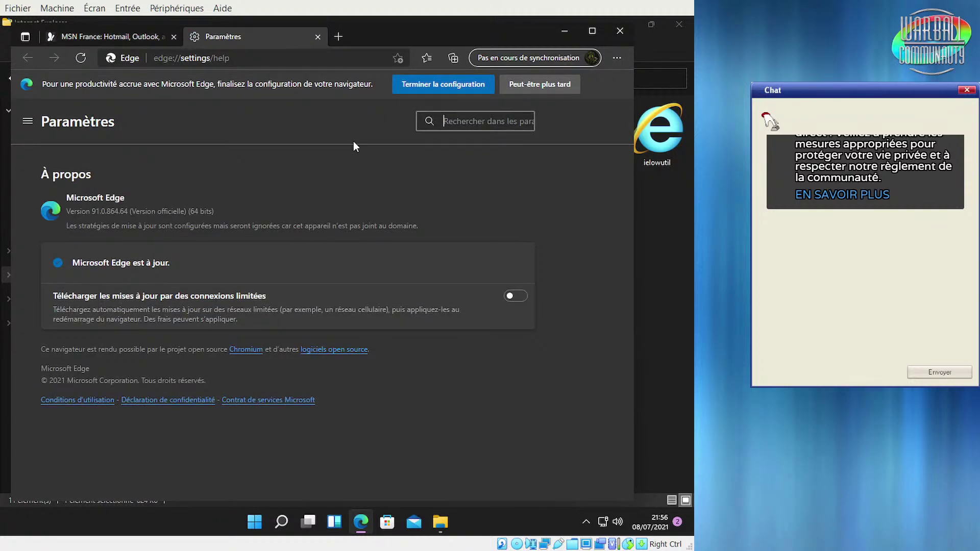
left_click(620, 32)
View the Internet Explorer folder's Propriétés, close them, and try box-selecting its items
left_click(431, 297)
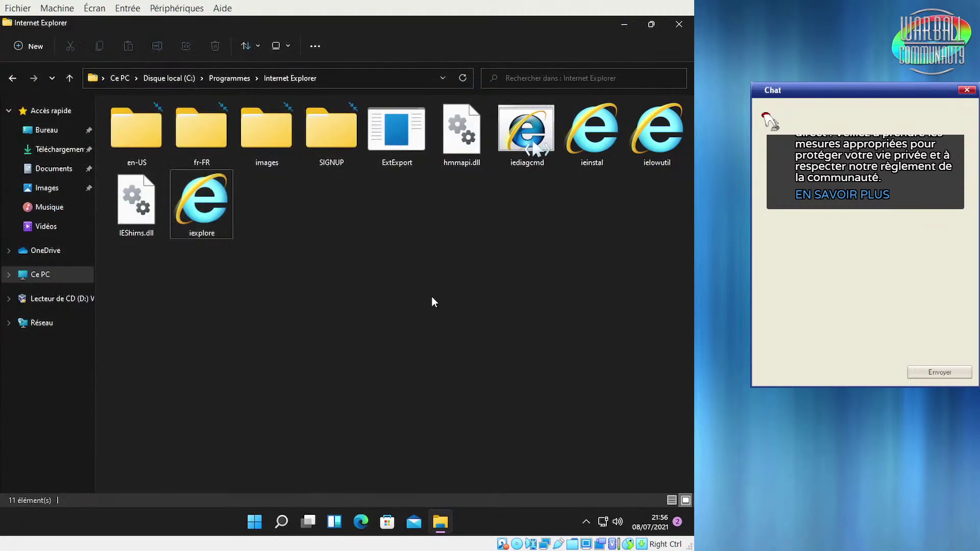
right_click(393, 261)
left_click(445, 378)
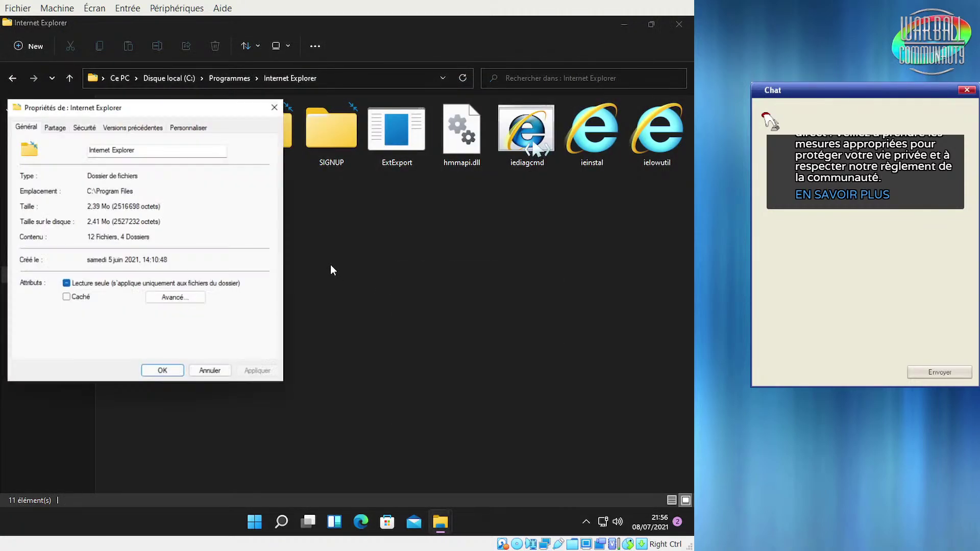
left_click(278, 102)
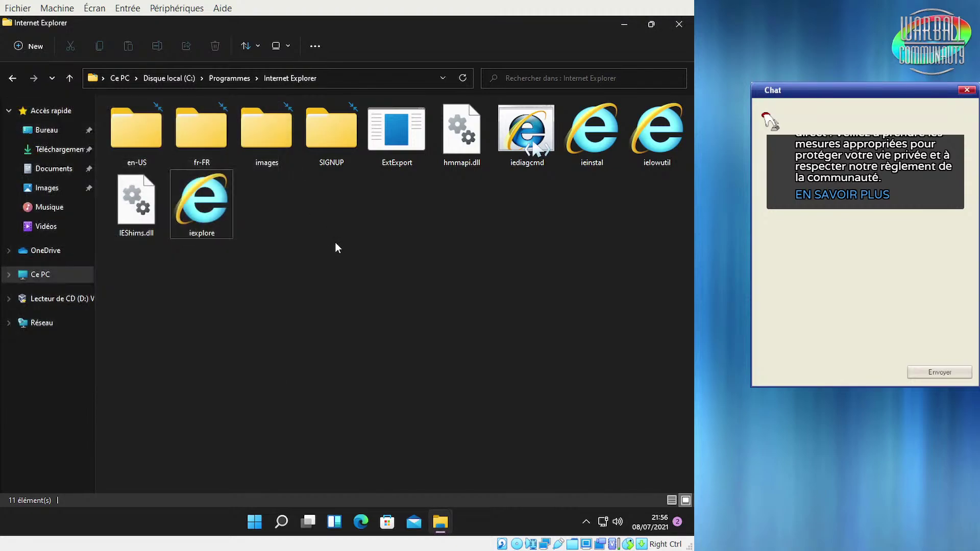
left_click_drag(140, 262, 460, 278)
Look inside the SIGNUP and images subfolders, going back each time, then close File Explorer
double_click(330, 124)
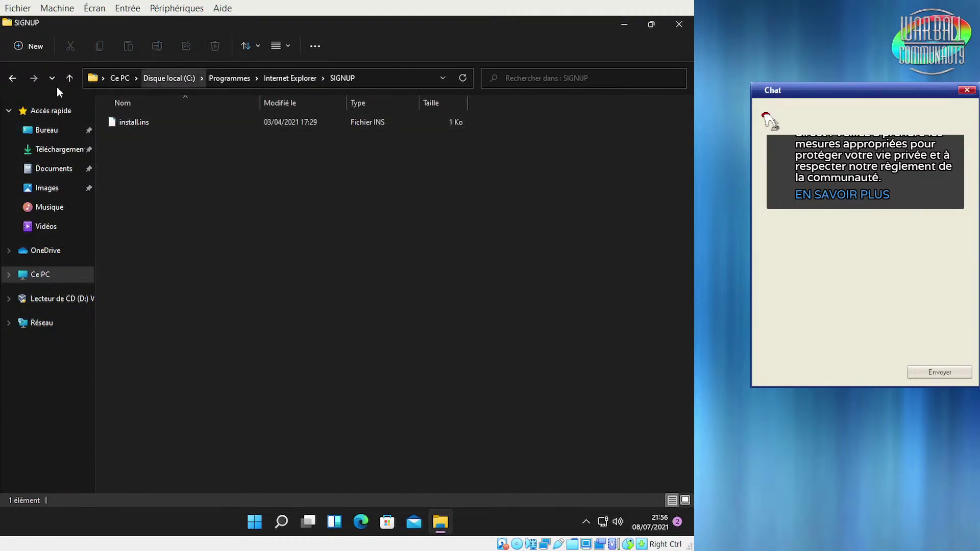
left_click(13, 78)
left_click(323, 256)
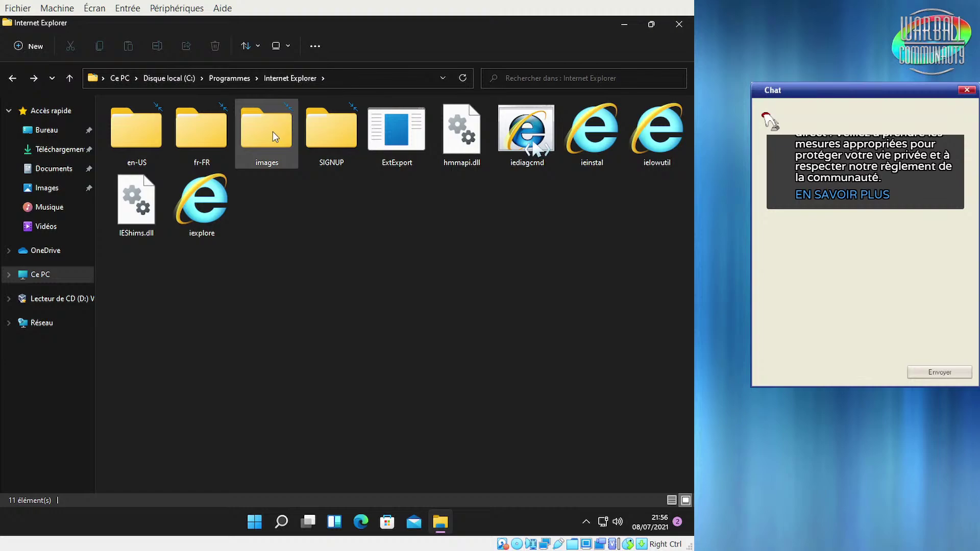
left_click(152, 213)
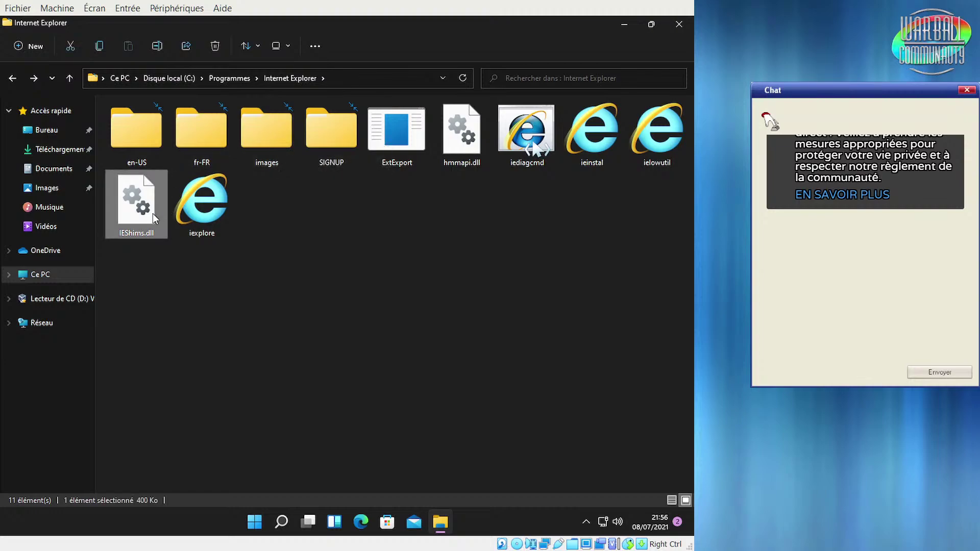
left_click(283, 122)
double_click(283, 122)
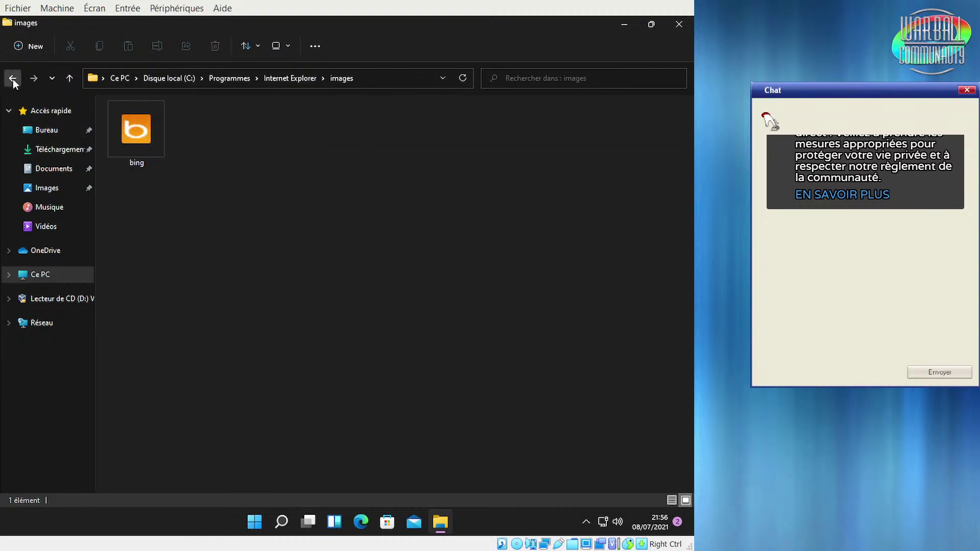
left_click(12, 78)
left_click(275, 286)
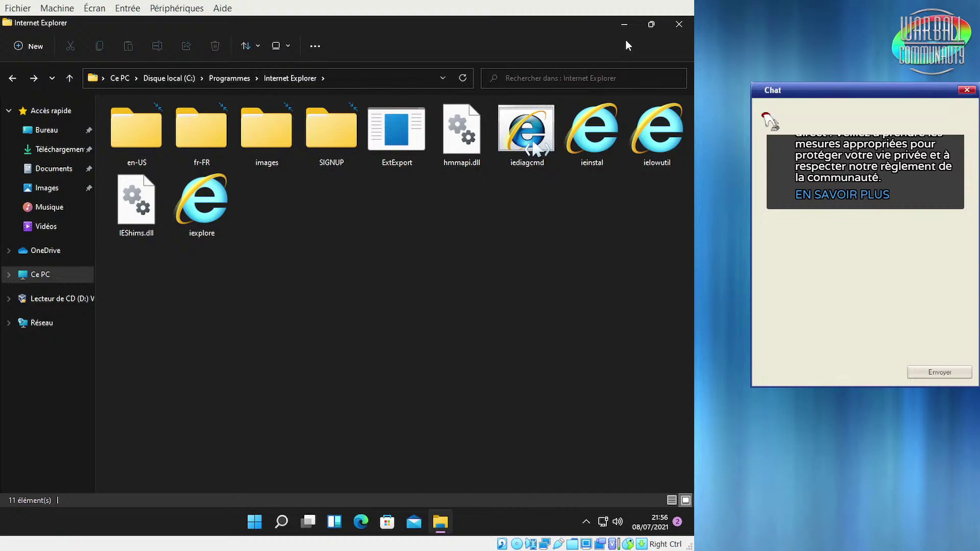
left_click(675, 28)
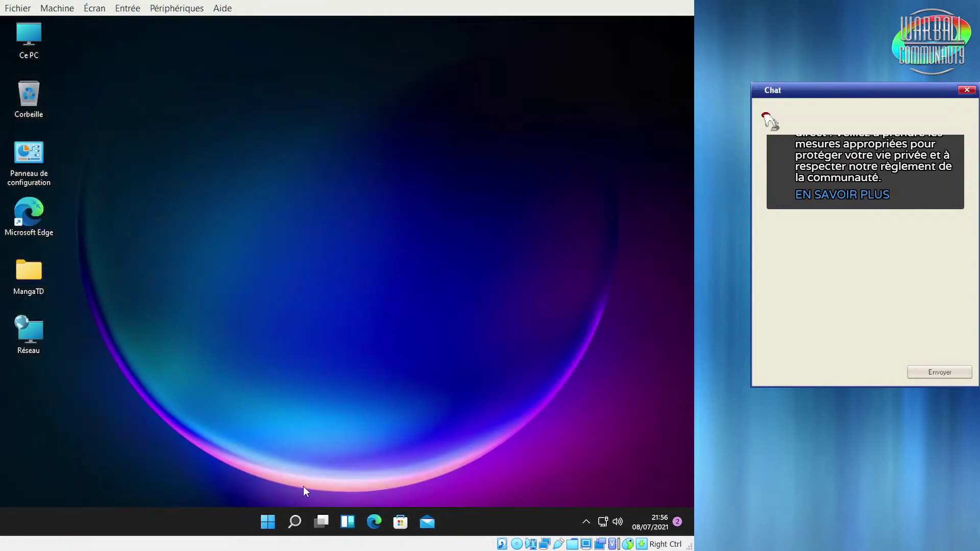
left_click(268, 521)
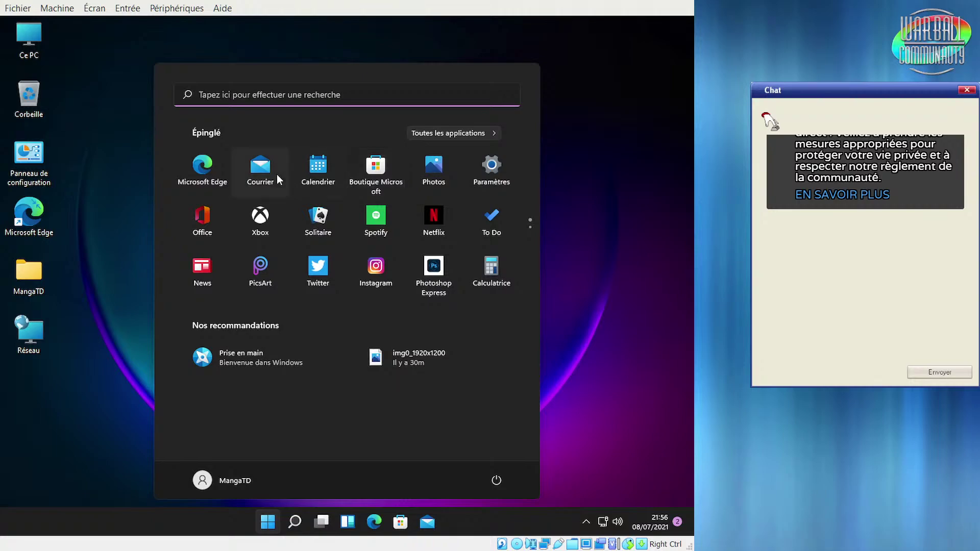
left_click(318, 171)
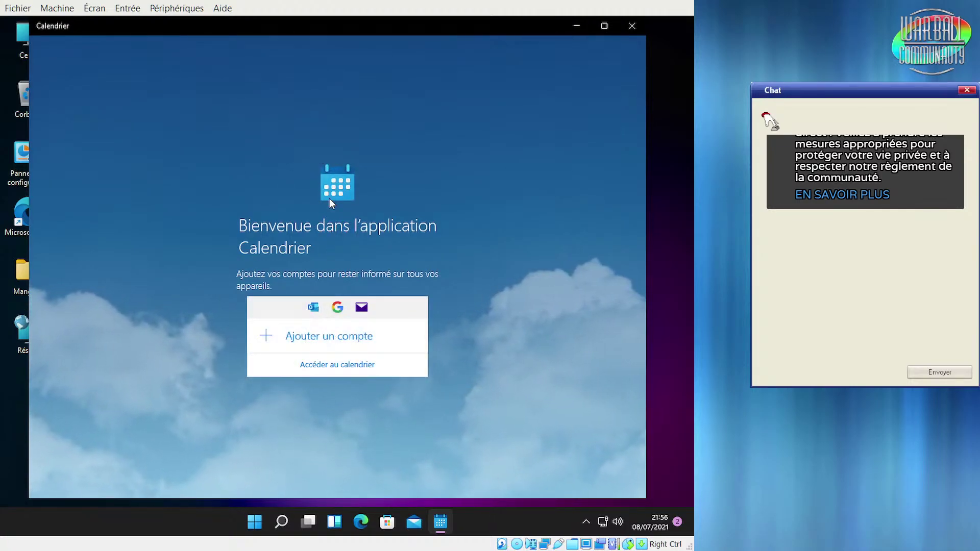
left_click(632, 25)
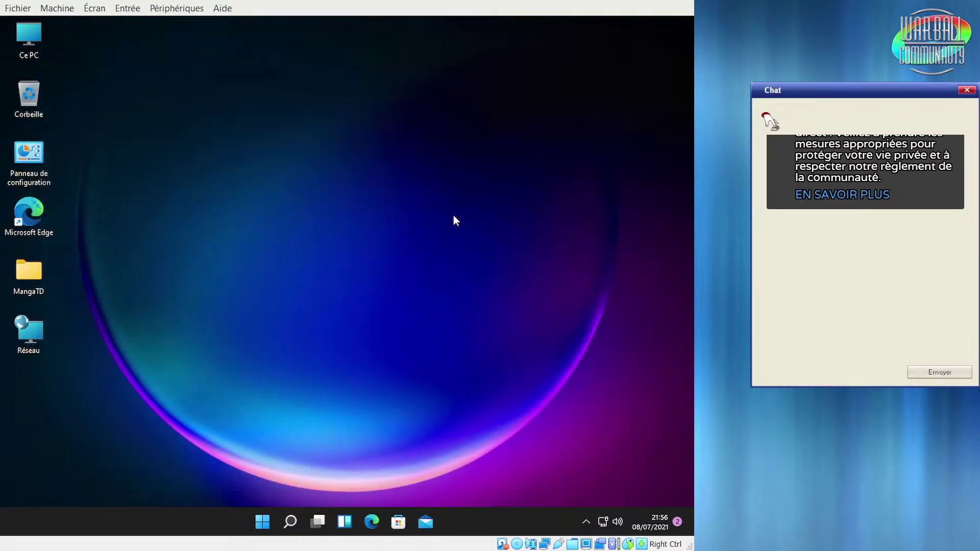
right_click(345, 239)
left_click(302, 286)
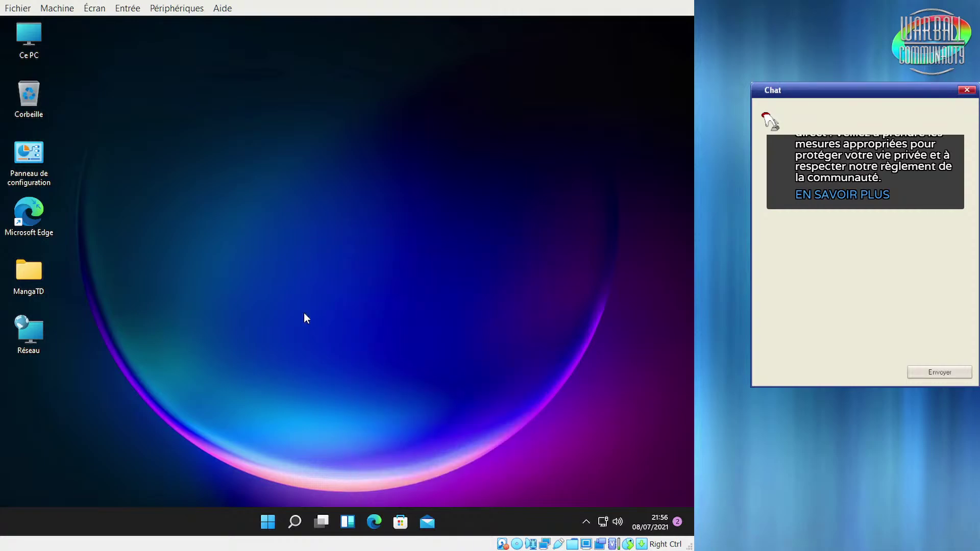
Launch Boutique Microsoft from Start and maximise it on its Domicile page
left_click(267, 521)
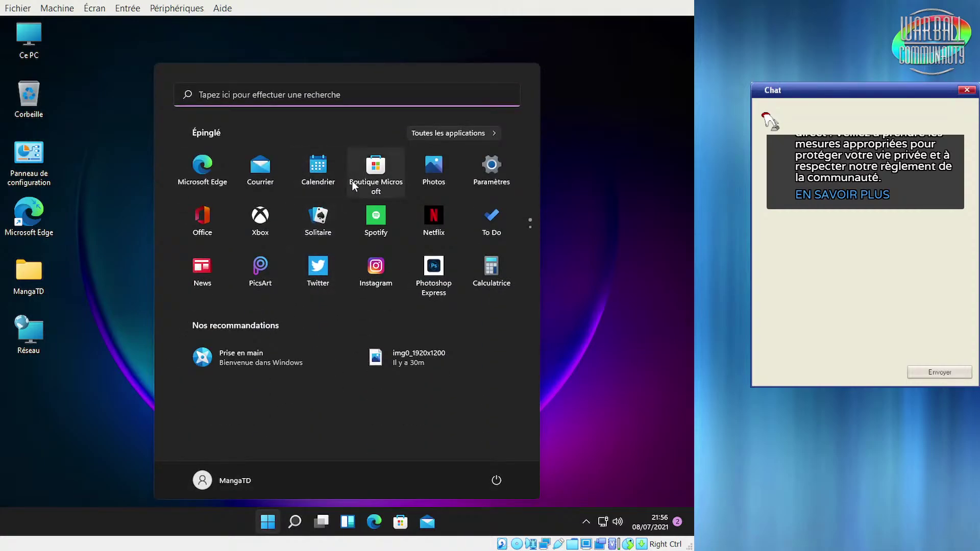
left_click(378, 172)
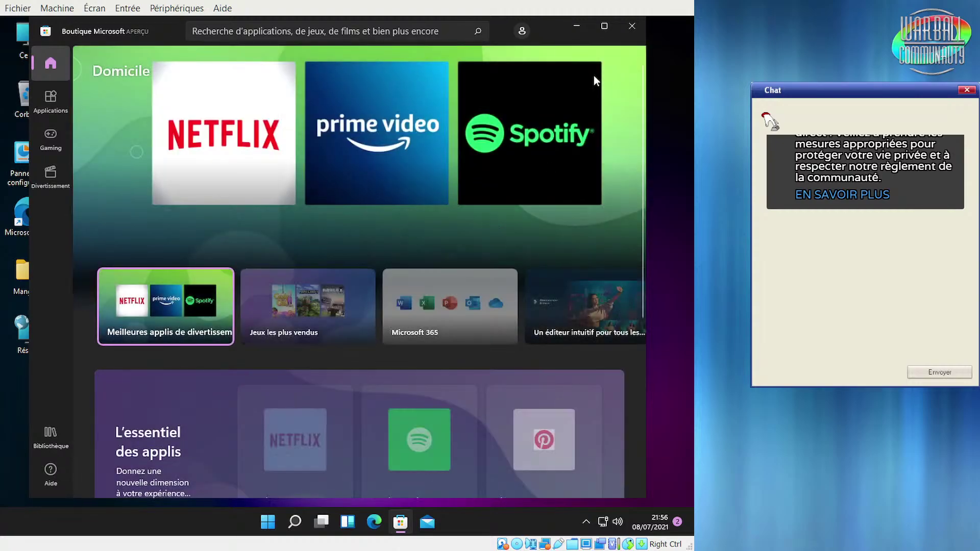
left_click(611, 31)
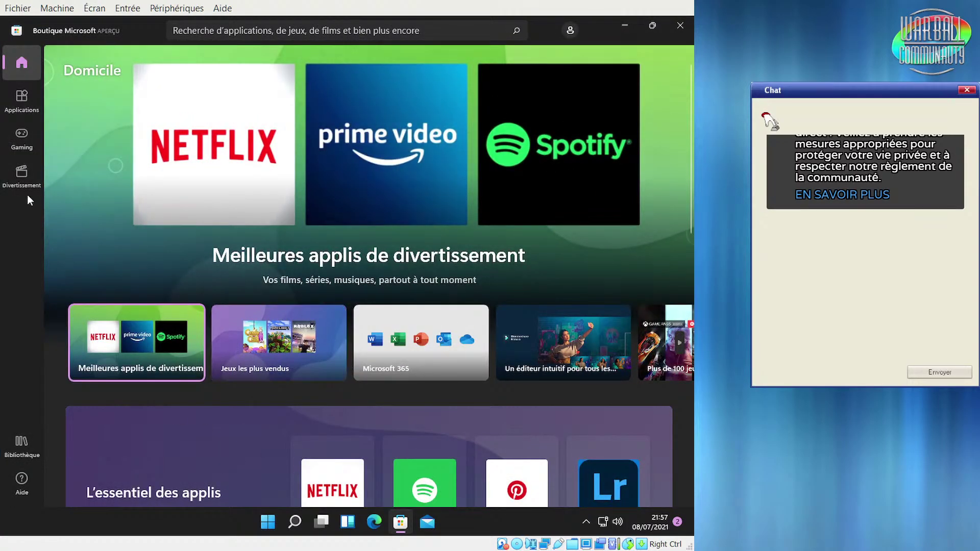
mouse_move(400, 522)
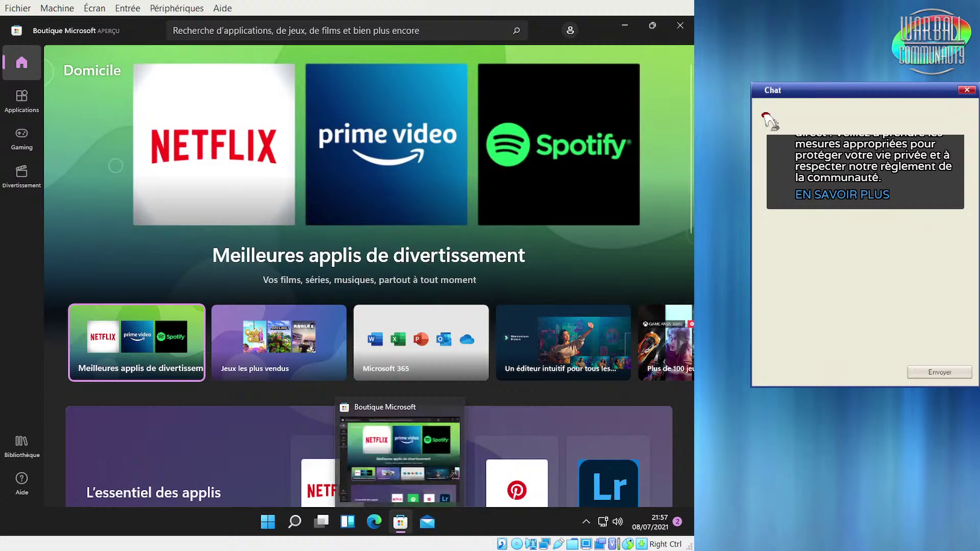
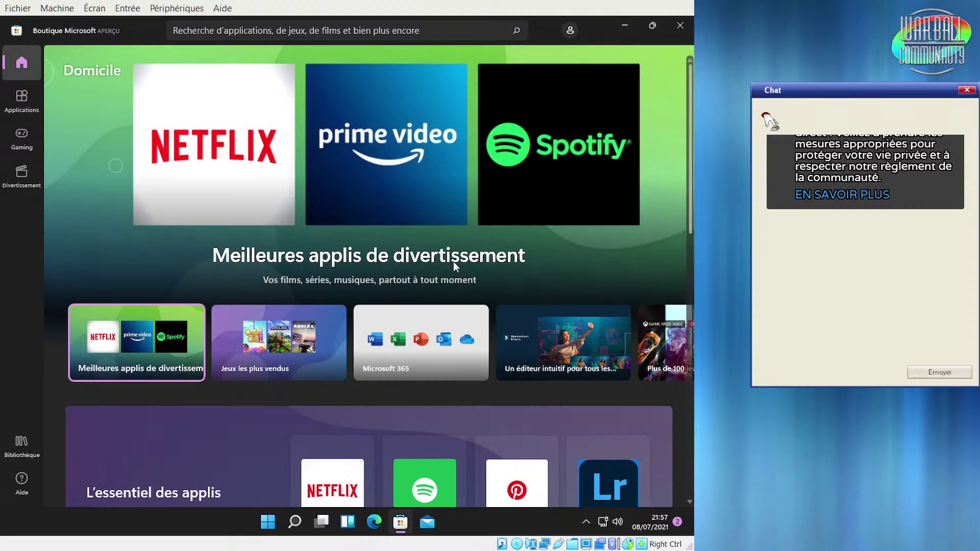
Skip the empty search and open the 'Meilleures applis de divertissement' collection with Spotify and Netflix
left_click(267, 31)
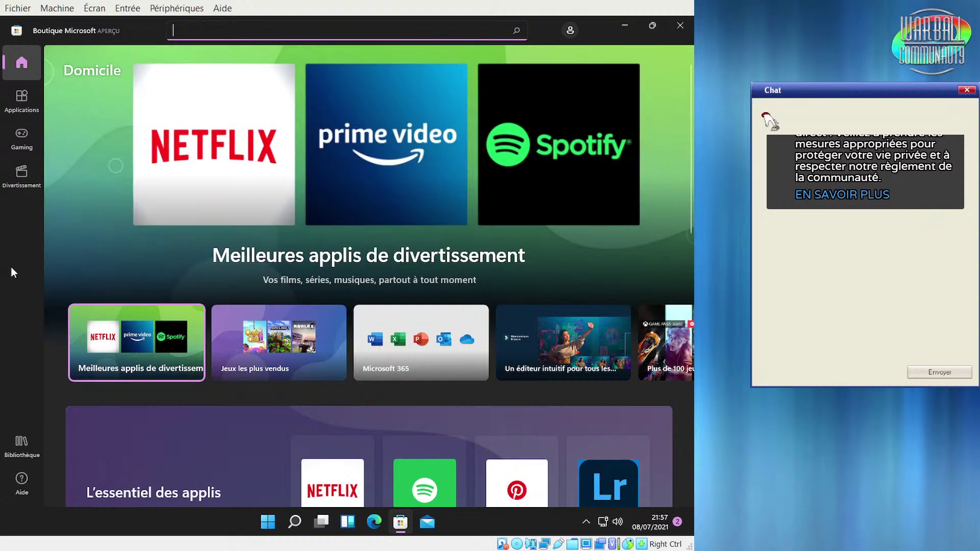
left_click(68, 208)
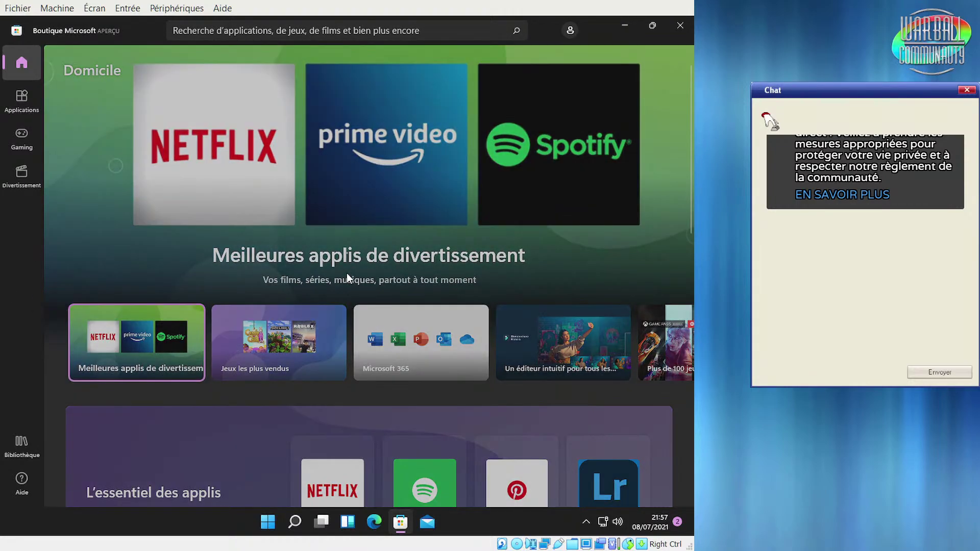
left_click(347, 275)
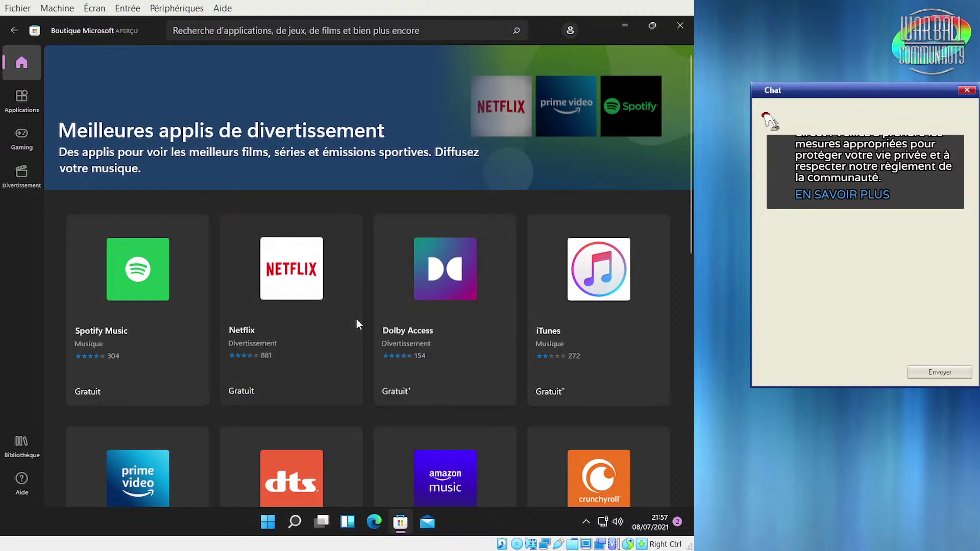
scroll(356, 323, "down", 5)
scroll(392, 330, "down", 3)
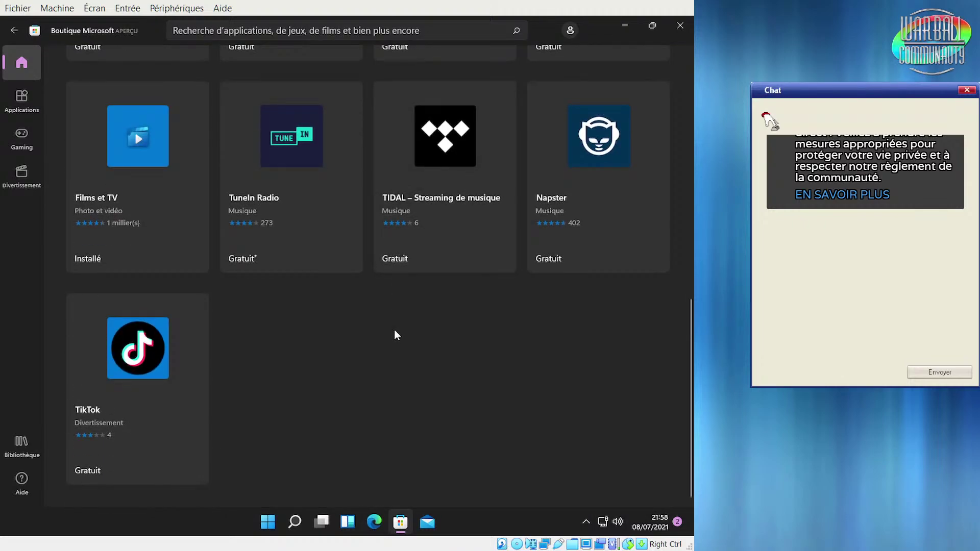
scroll(394, 329, "up", 8)
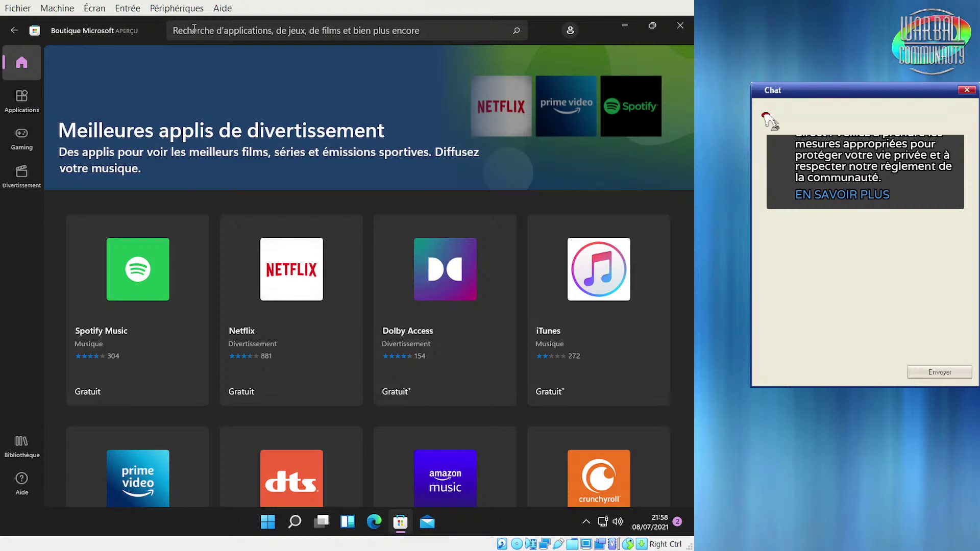
Search the Store for 'android' and scroll to the Website to Android App Converter tile
left_click(194, 30)
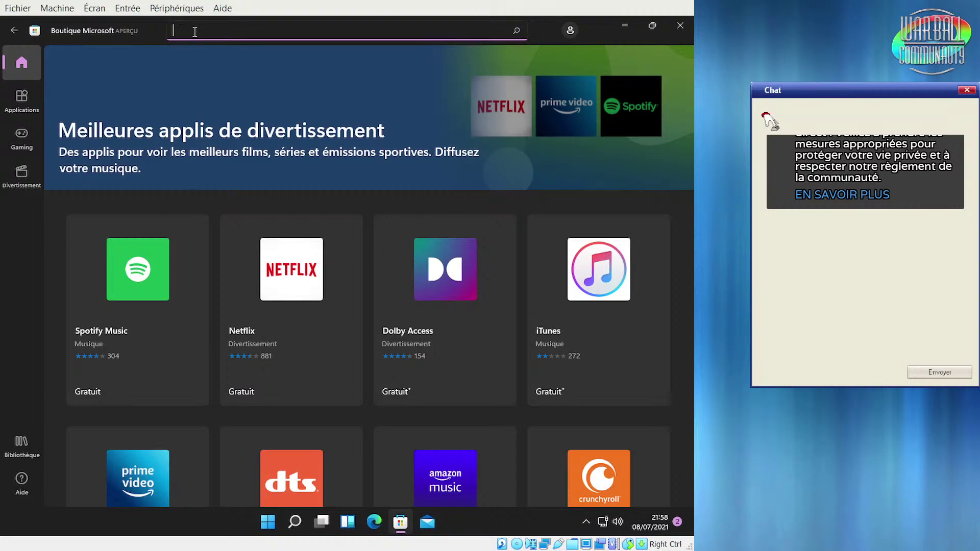
type("a")
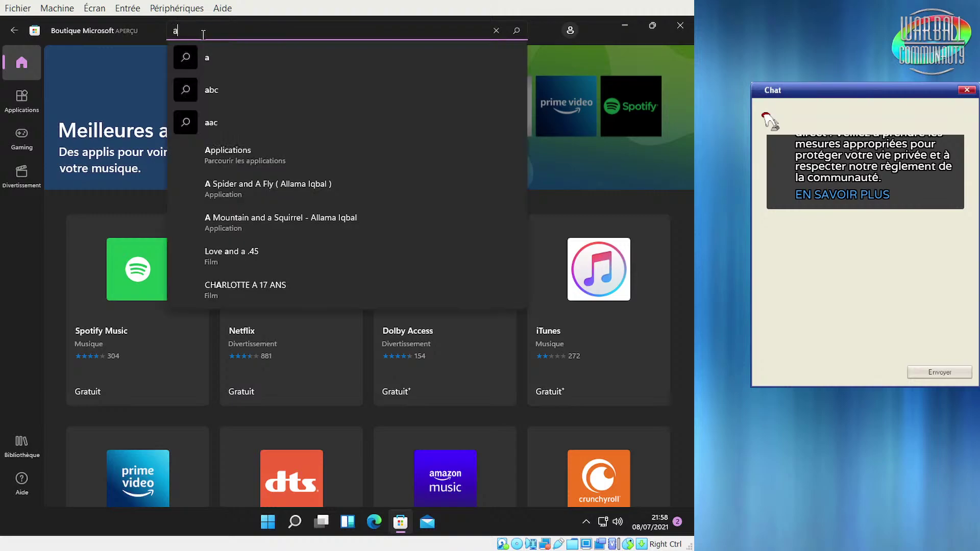
type("ndroid")
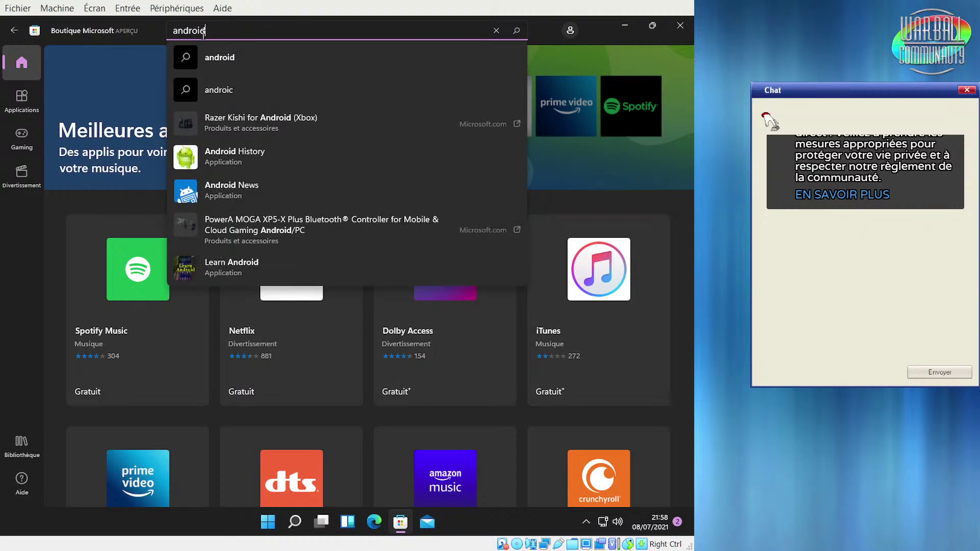
key("Return")
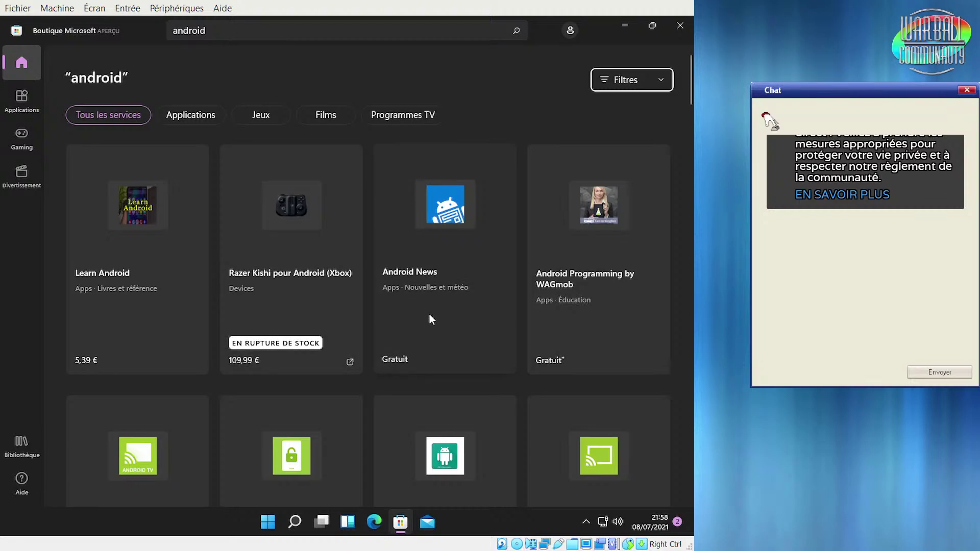
scroll(430, 320, "down", 5)
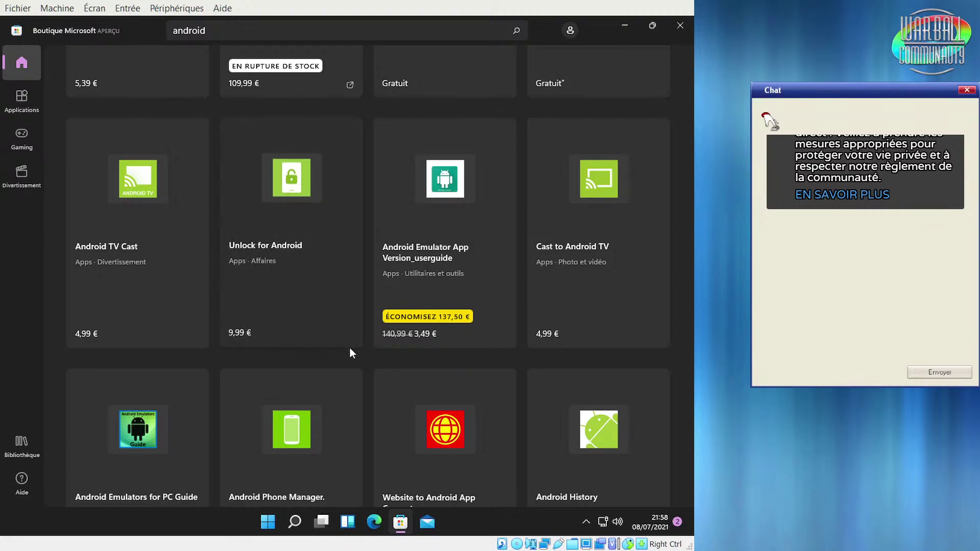
scroll(350, 352, "down", 4)
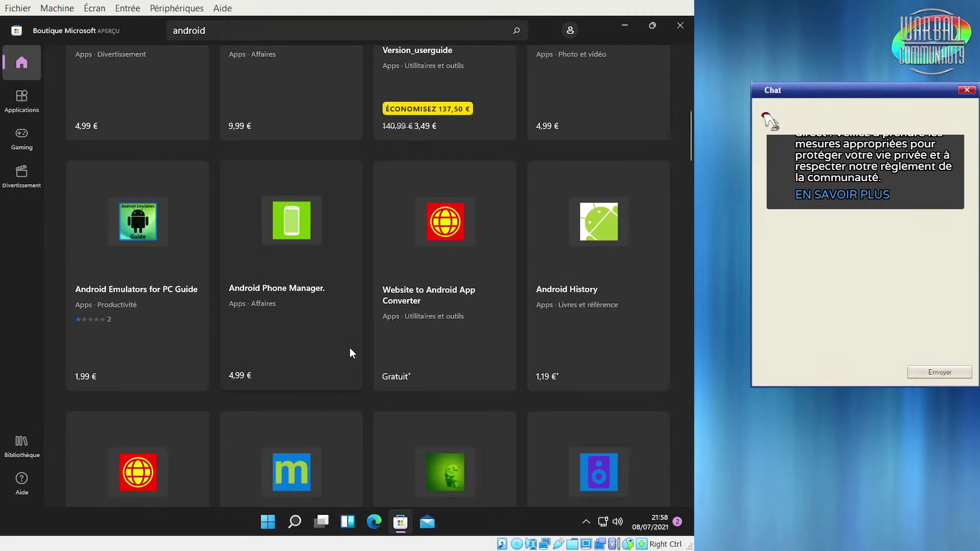
scroll(350, 349, "down", 3)
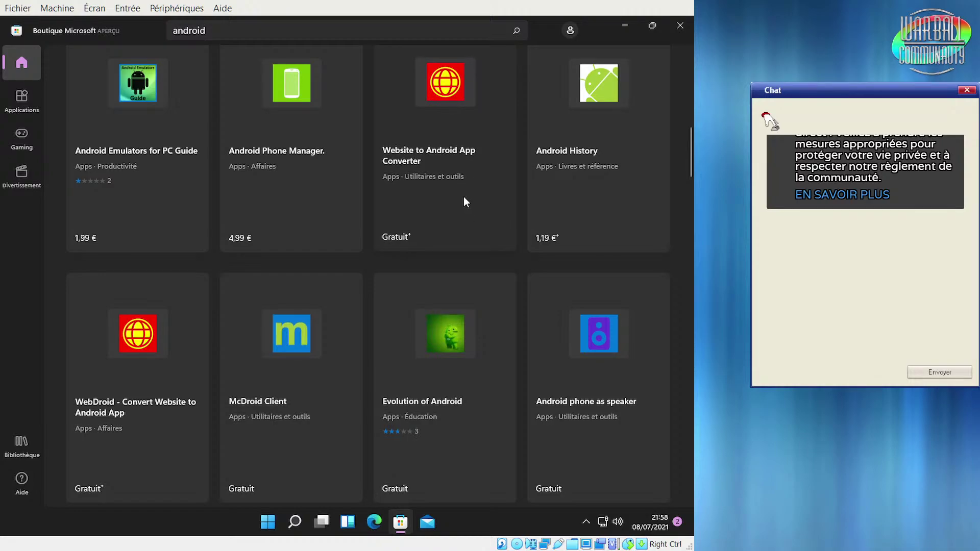
scroll(462, 197, "down", 3)
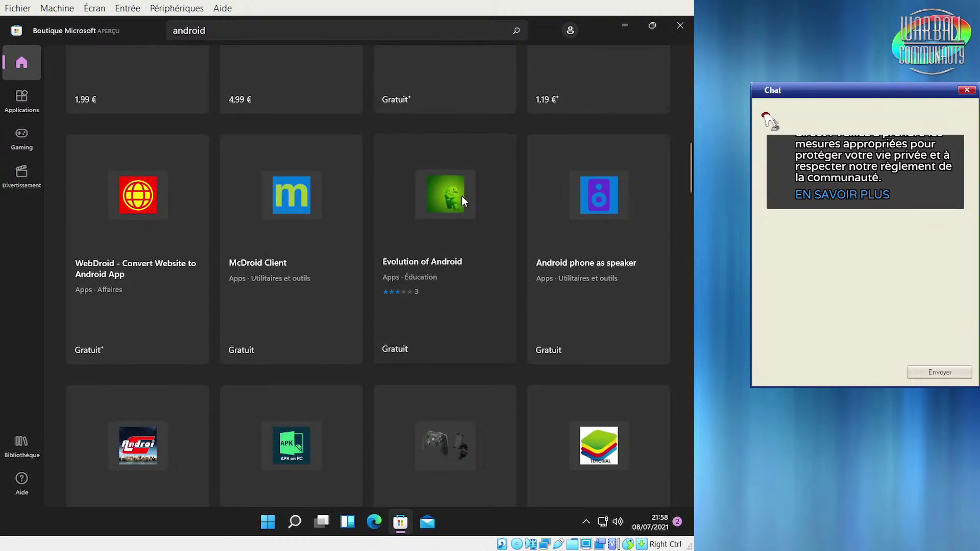
scroll(462, 197, "up", 3)
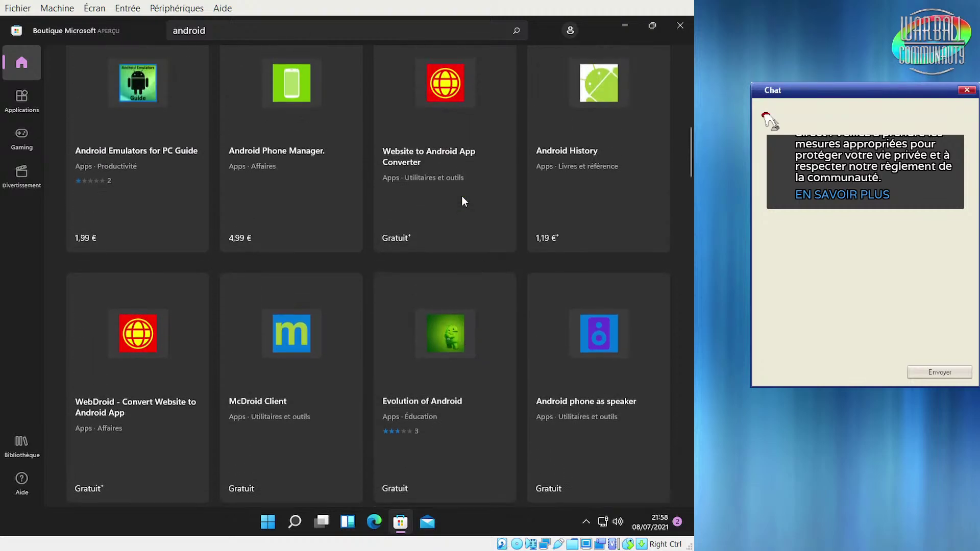
Install the free Website to Android App Converter, confirming sign-in with the existing account
left_click(428, 135)
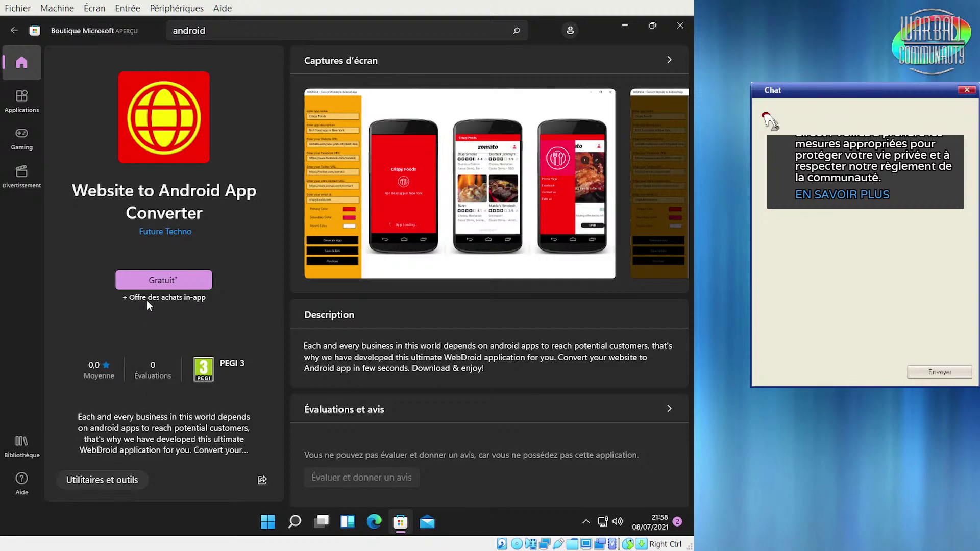
scroll(387, 400, "down", 8)
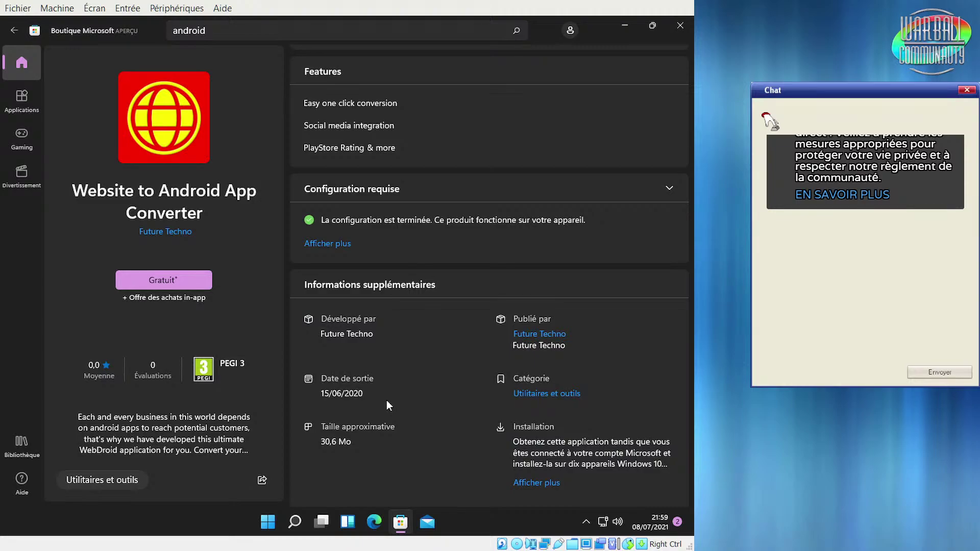
scroll(457, 426, "down", 5)
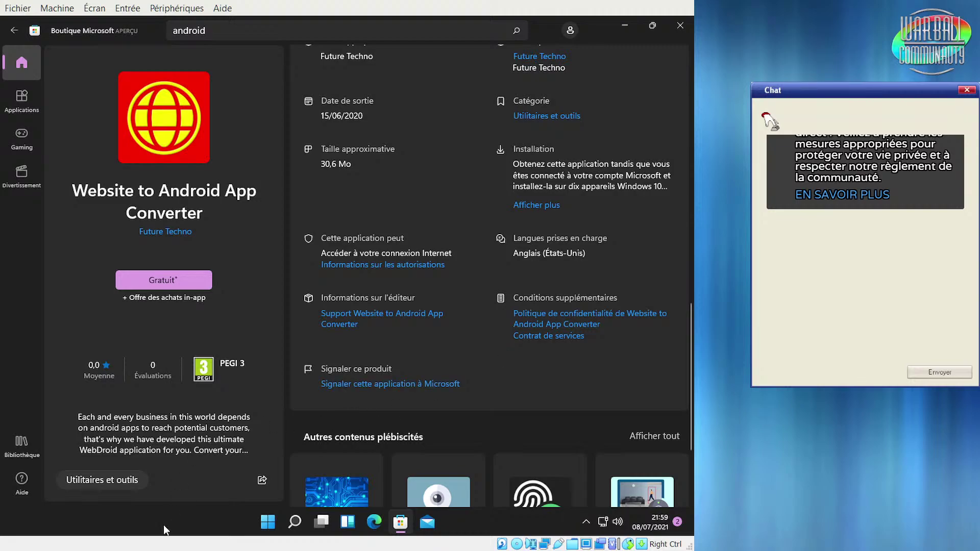
left_click(157, 279)
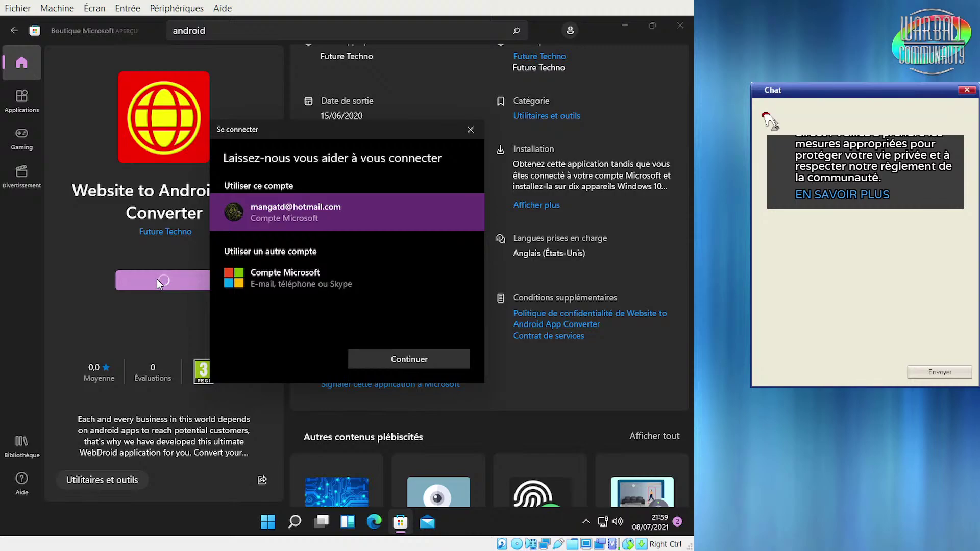
left_click(407, 360)
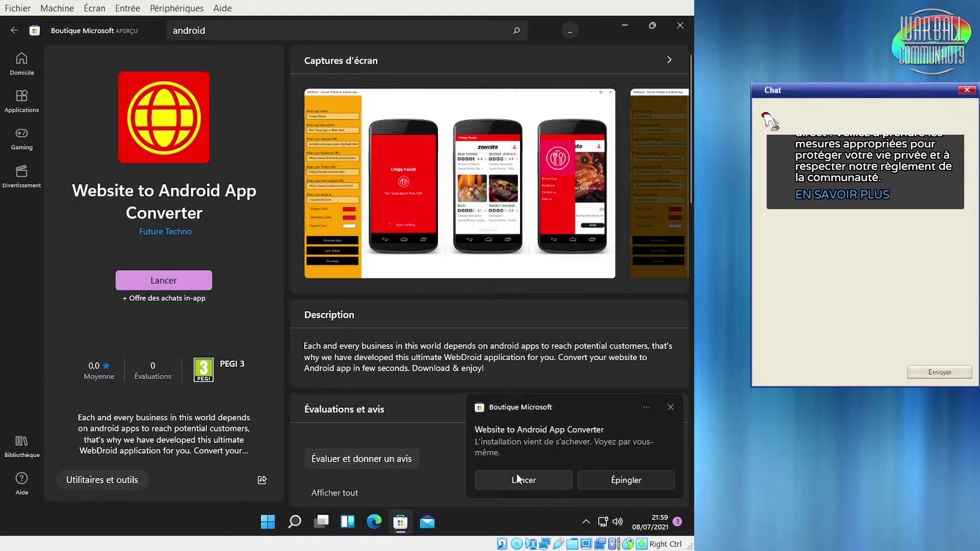
left_click(515, 480)
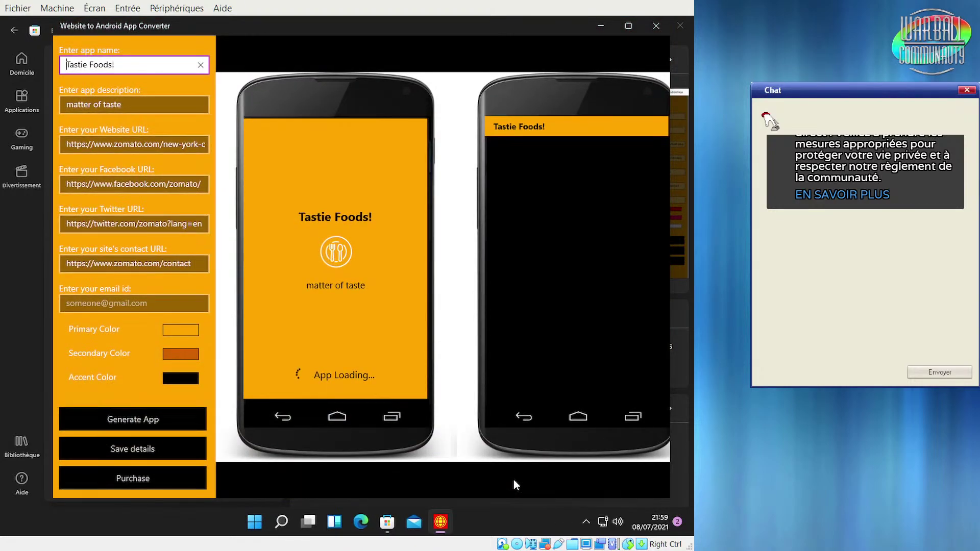
mouse_move(265, 26)
left_mouse_down()
mouse_move(233, 30)
mouse_move(247, 32)
left_mouse_up()
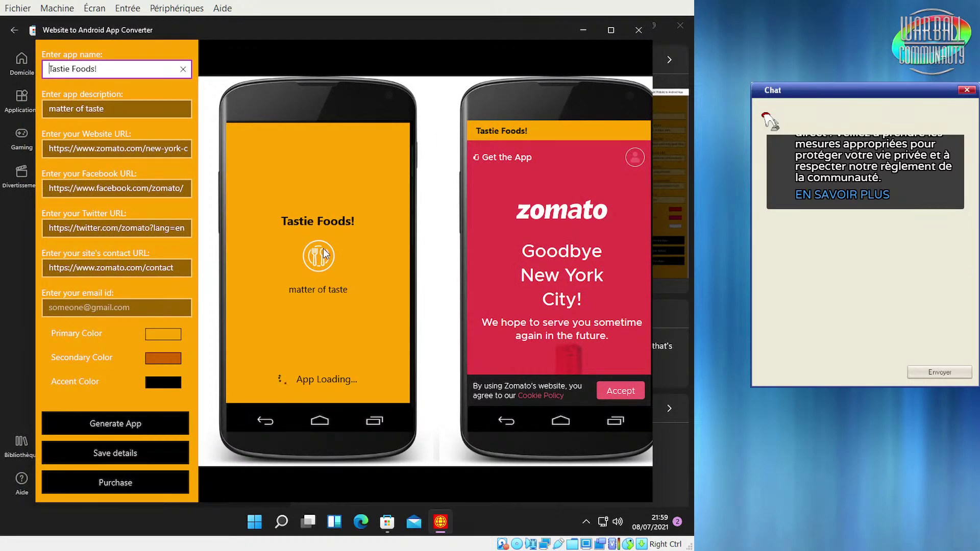
left_click(609, 31)
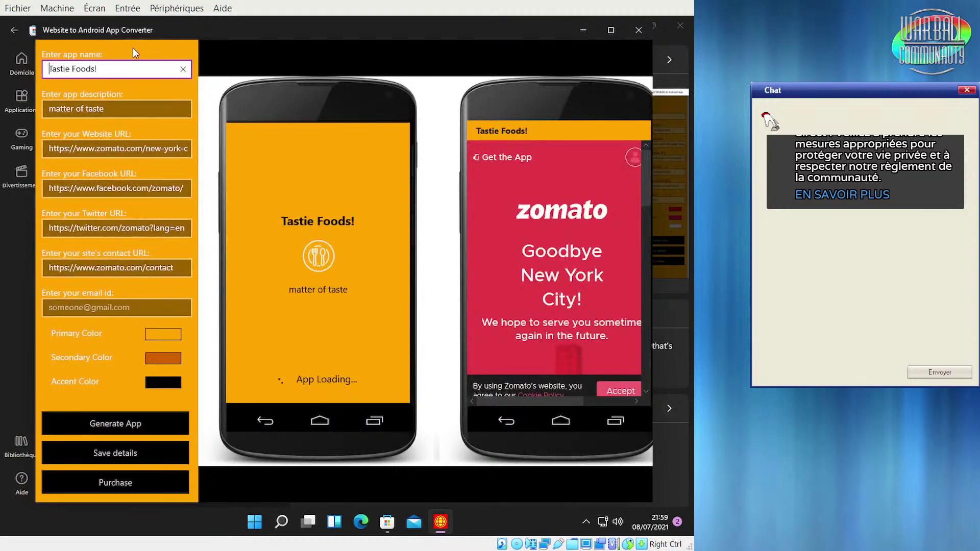
left_click(638, 29)
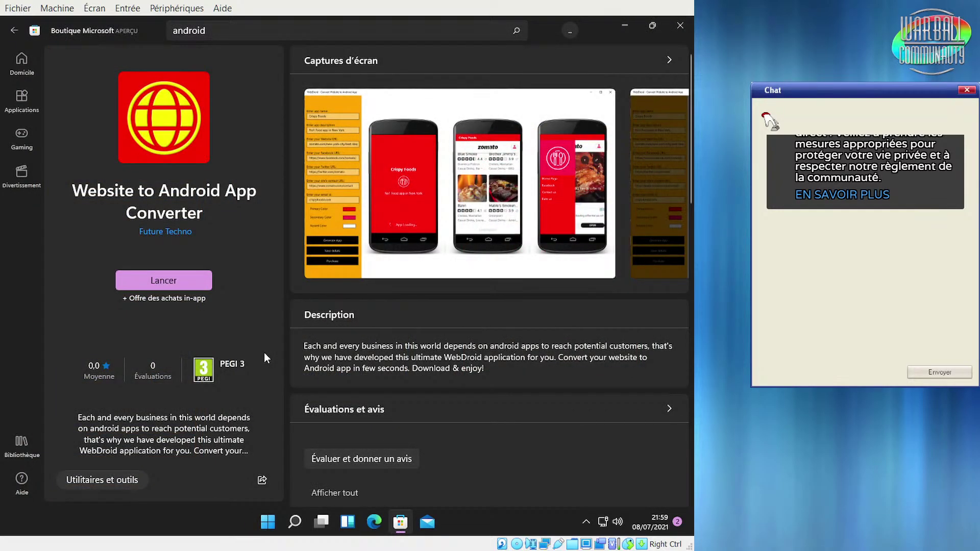
Switch off 'Lecture automatique de vidéo' in the Store's Paramètres de l'application
left_click(570, 31)
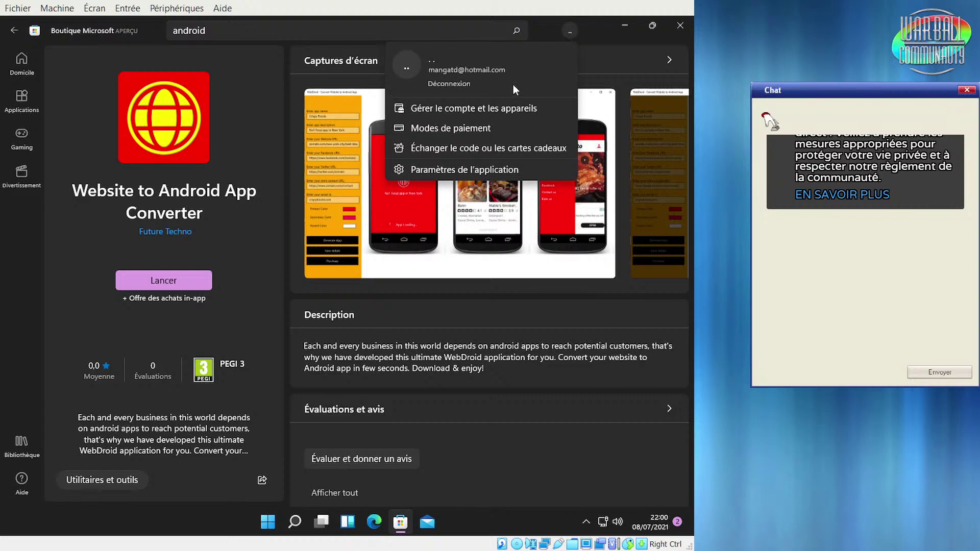
left_click(439, 172)
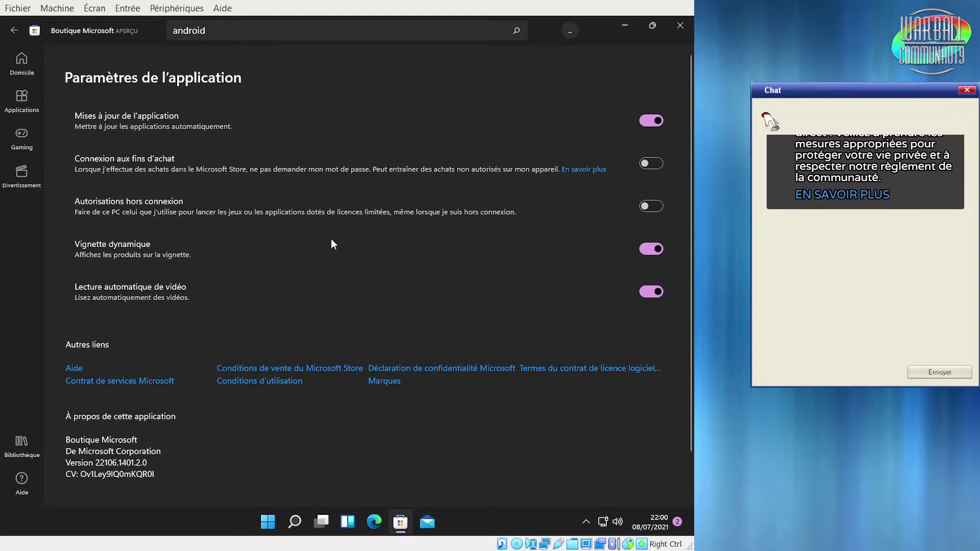
scroll(331, 240, "down", 2)
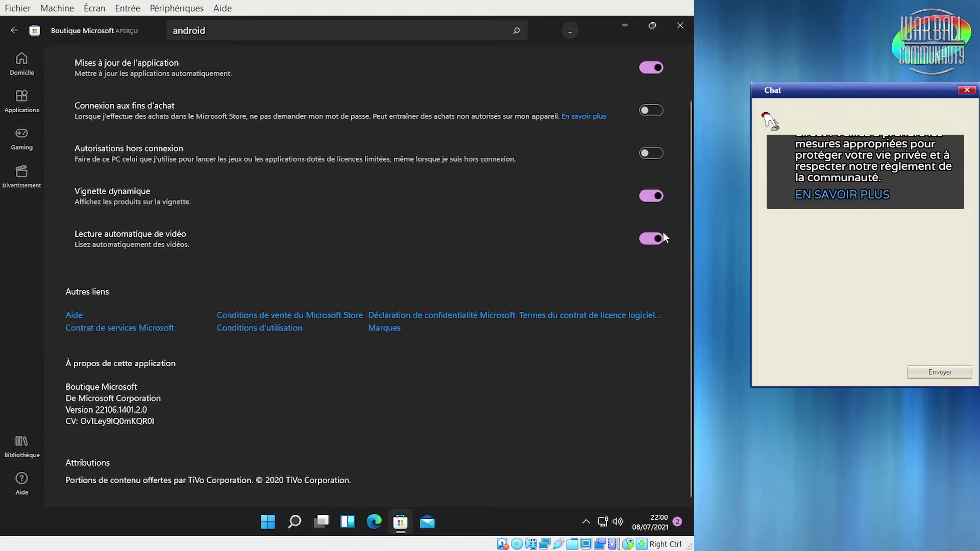
left_click(650, 238)
scroll(203, 443, "up", 1)
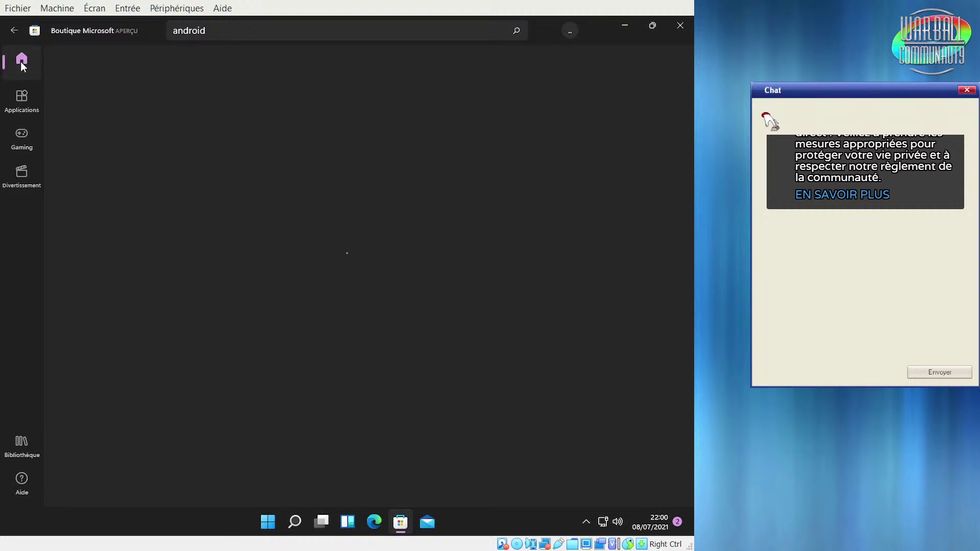
left_click(21, 62)
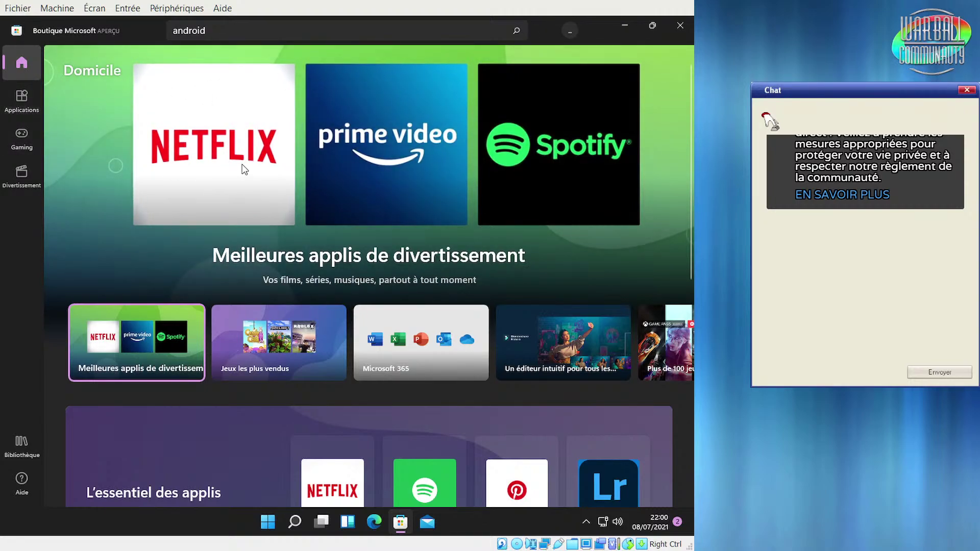
scroll(261, 267, "down", 6)
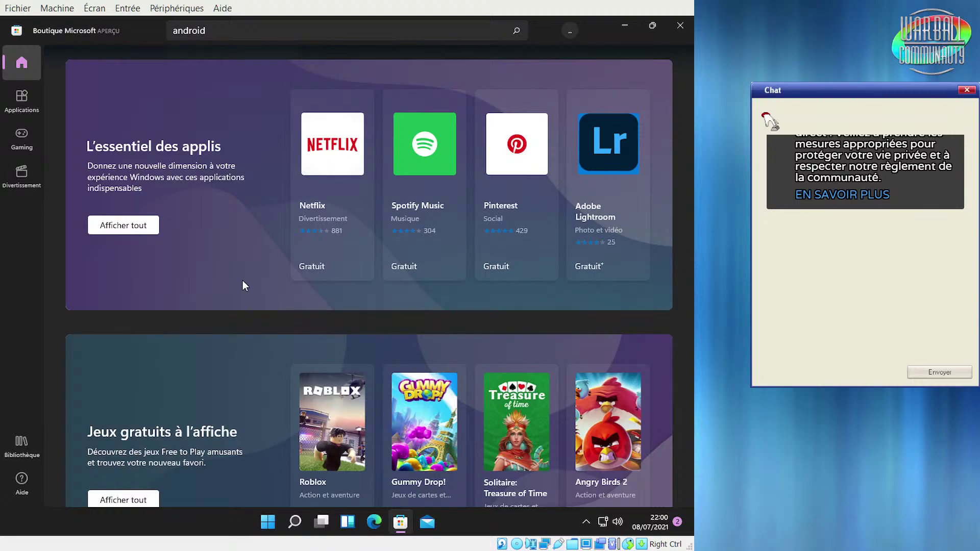
scroll(243, 280, "down", 8)
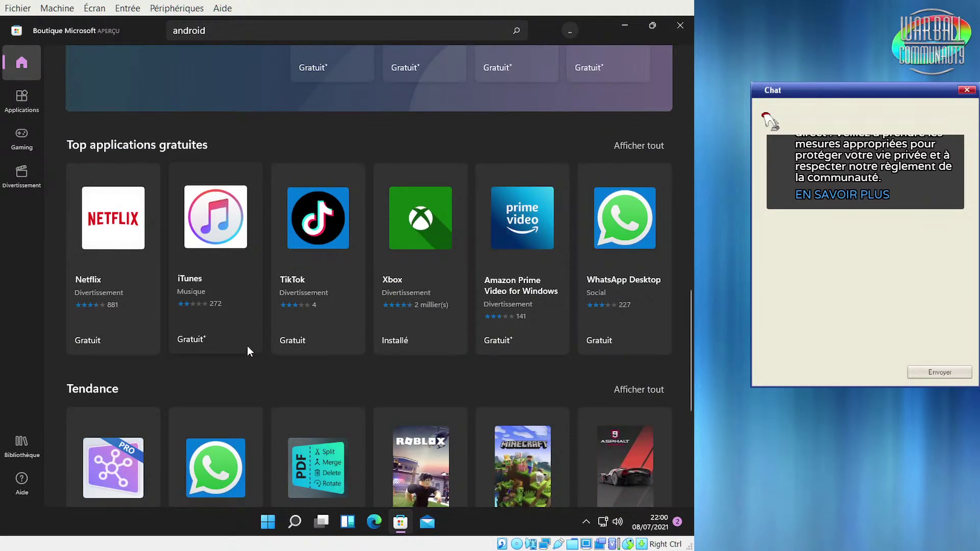
scroll(257, 344, "down", 5)
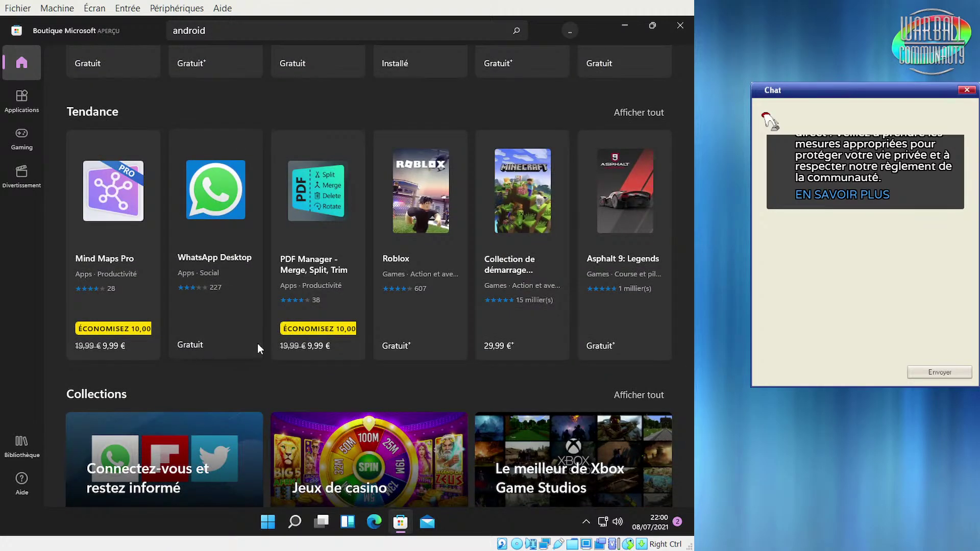
scroll(257, 343, "up", 7)
scroll(257, 344, "down", 1)
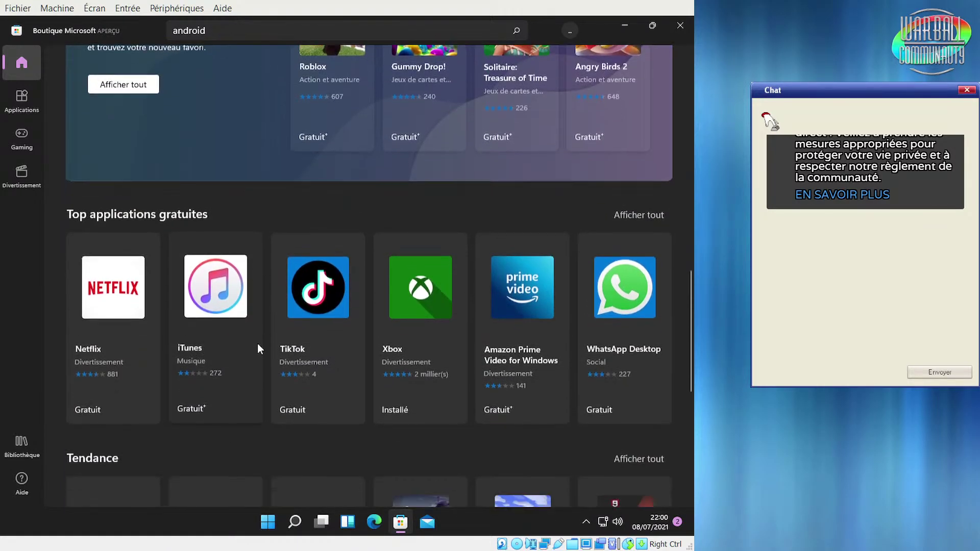
From Start, install the pinned Spotify and Netflix apps, then open and close Office
left_click(265, 523)
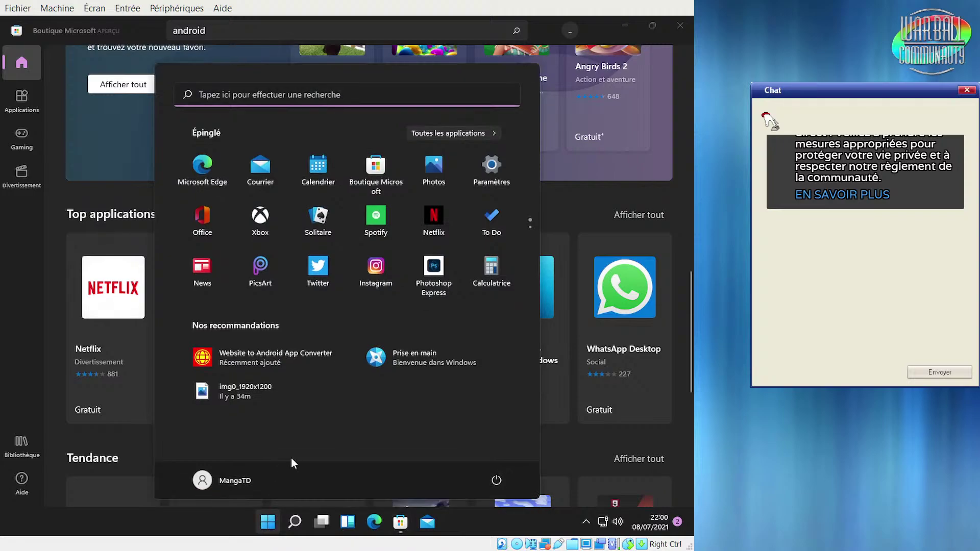
left_click(374, 217)
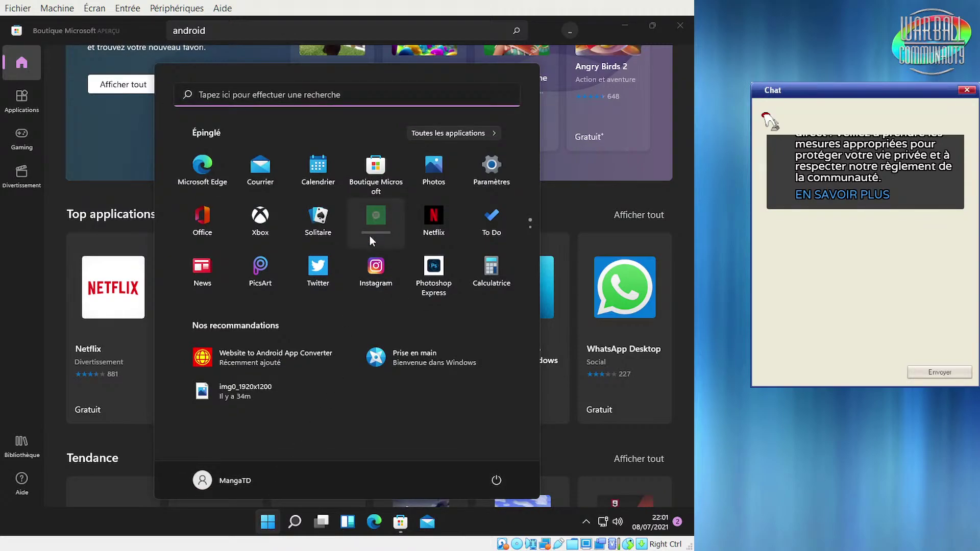
left_click(432, 243)
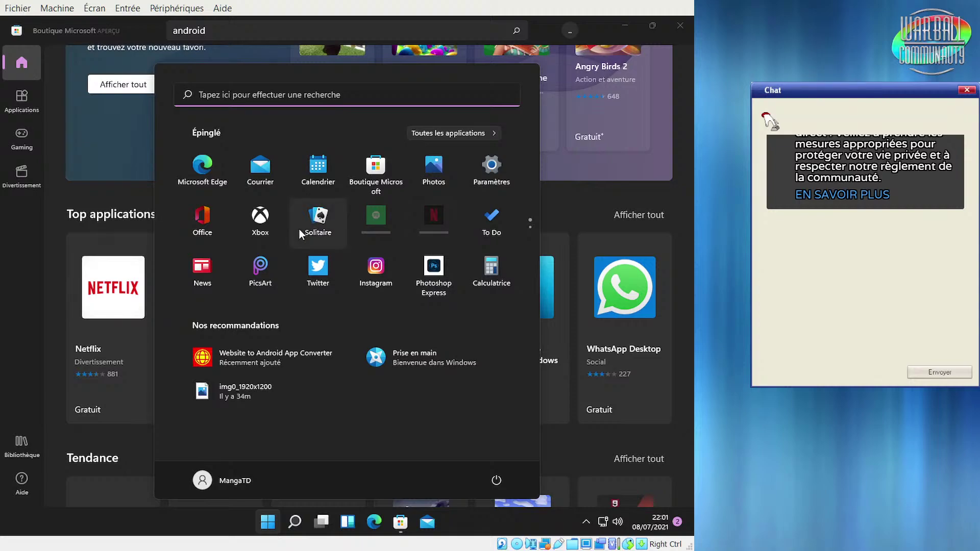
left_click(208, 236)
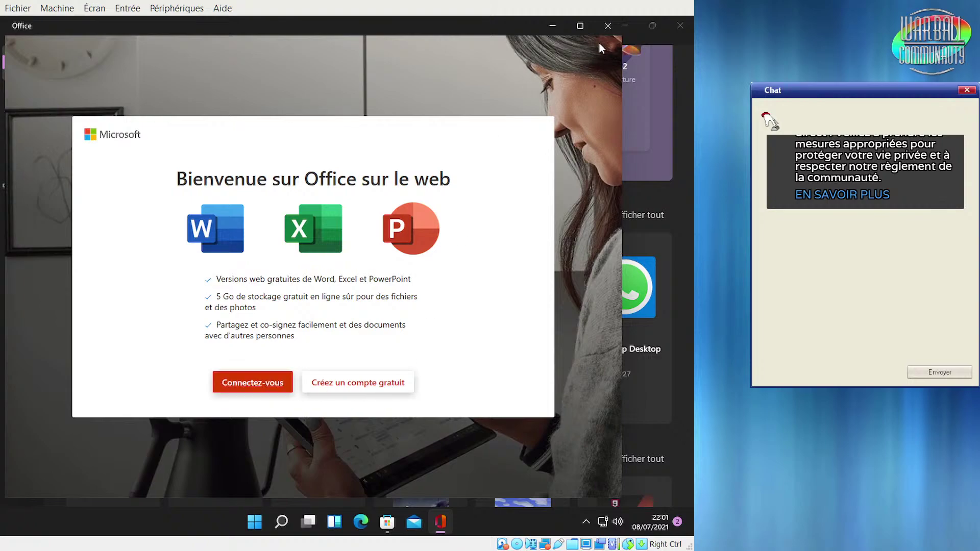
left_click(608, 27)
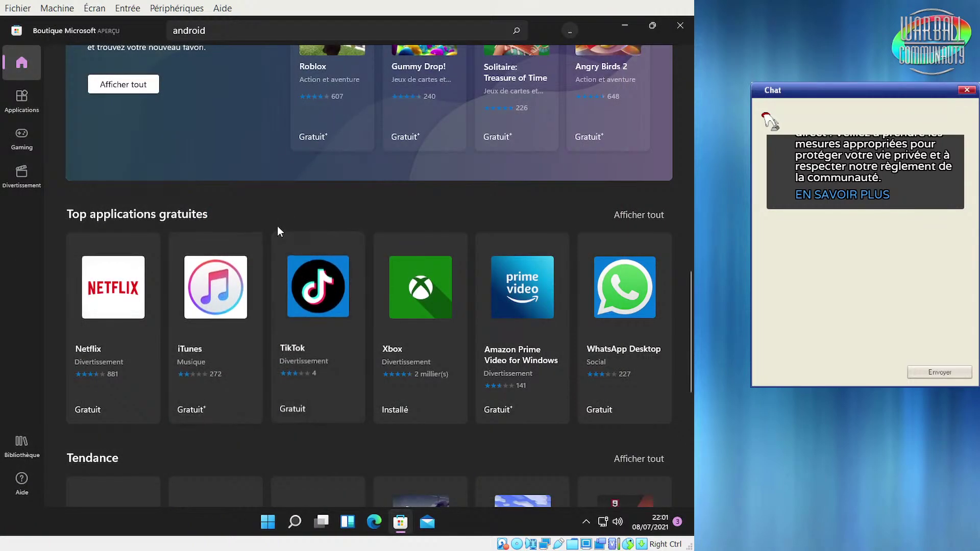
Go to the Applications page, launch Netflix from its install toast, then close it
scroll(277, 226, "up", 1)
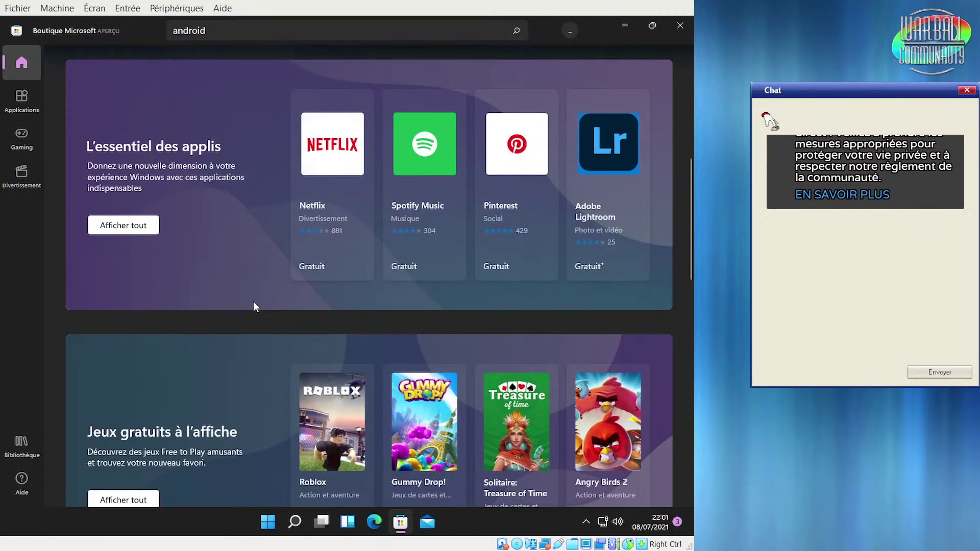
left_click(14, 104)
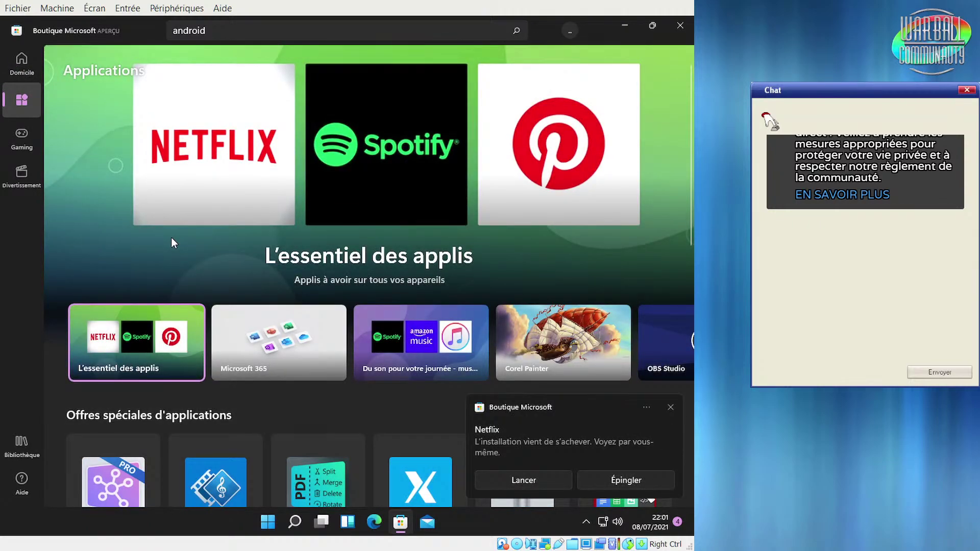
left_click(523, 480)
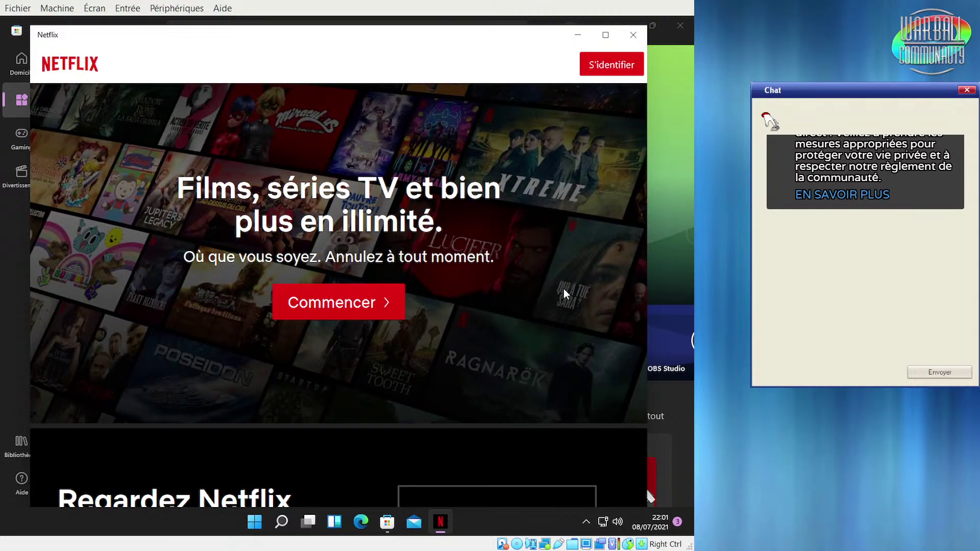
scroll(586, 230, "down", 1)
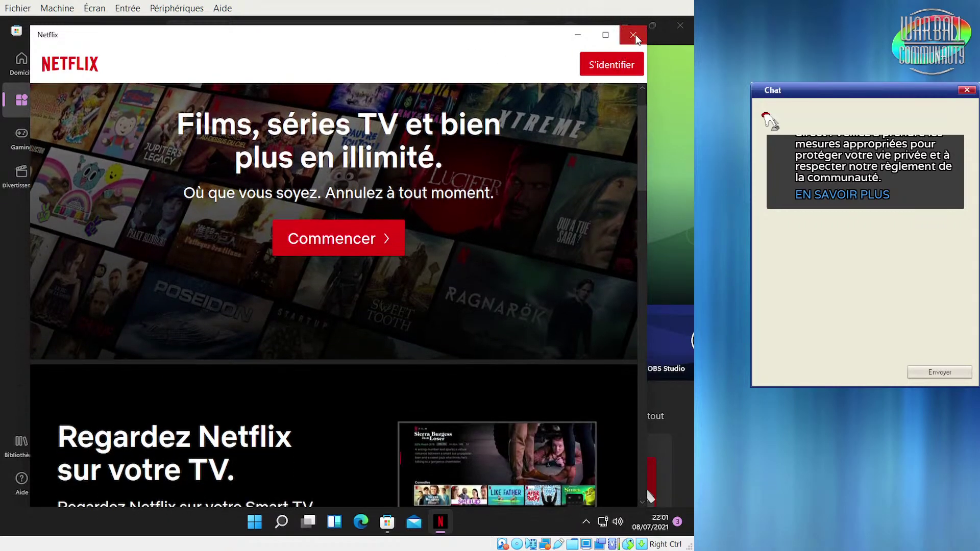
left_click(634, 35)
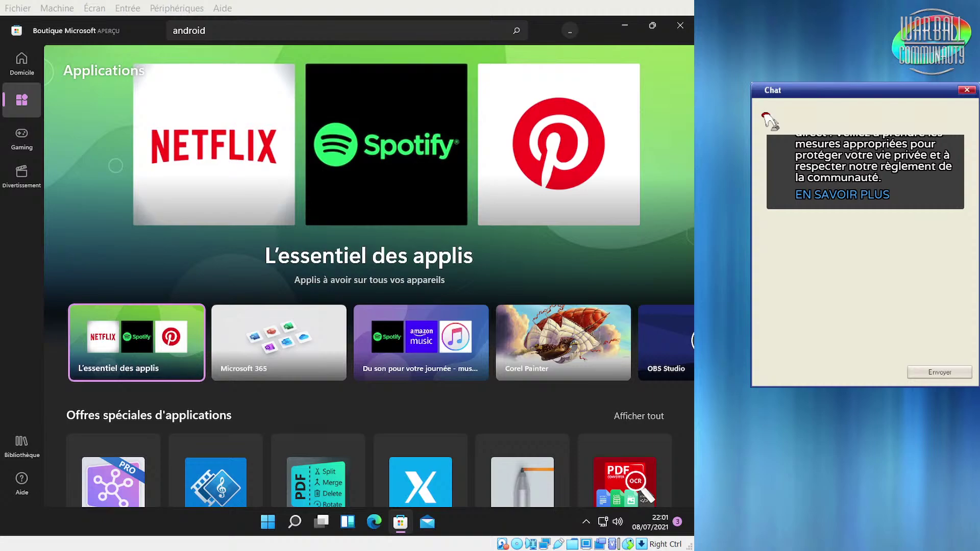
Browse the L'essentiel des applis collection, then switch to the Gaming page
left_click(94, 264)
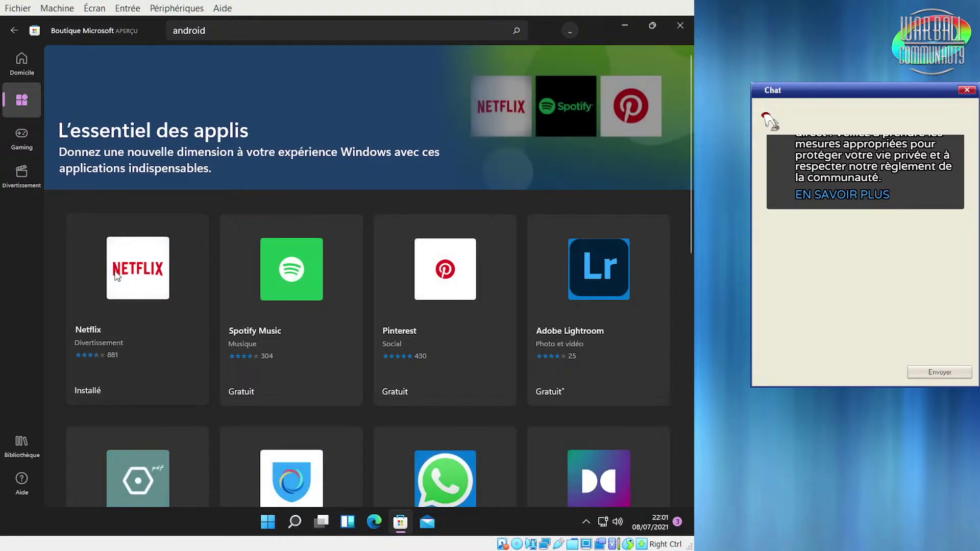
scroll(163, 278, "down", 8)
scroll(173, 276, "up", 5)
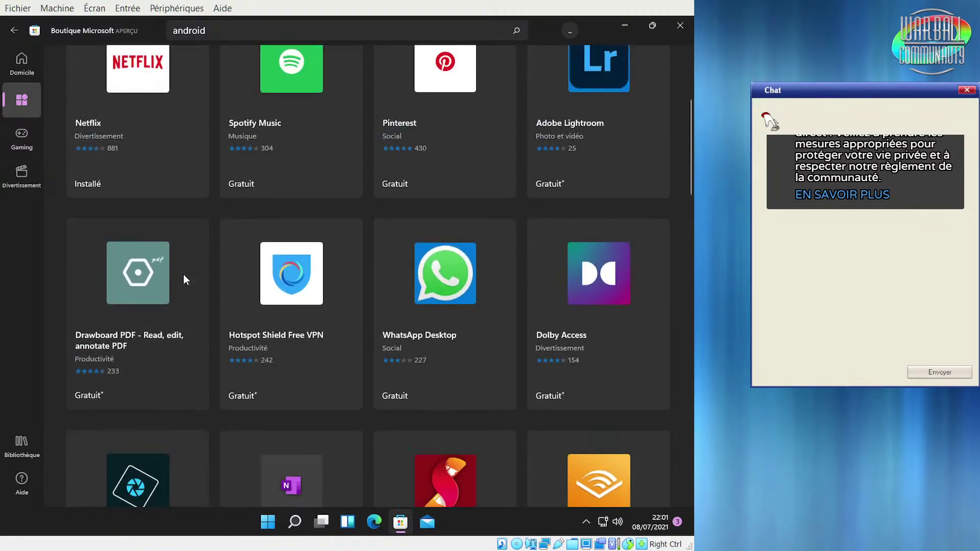
left_click(11, 148)
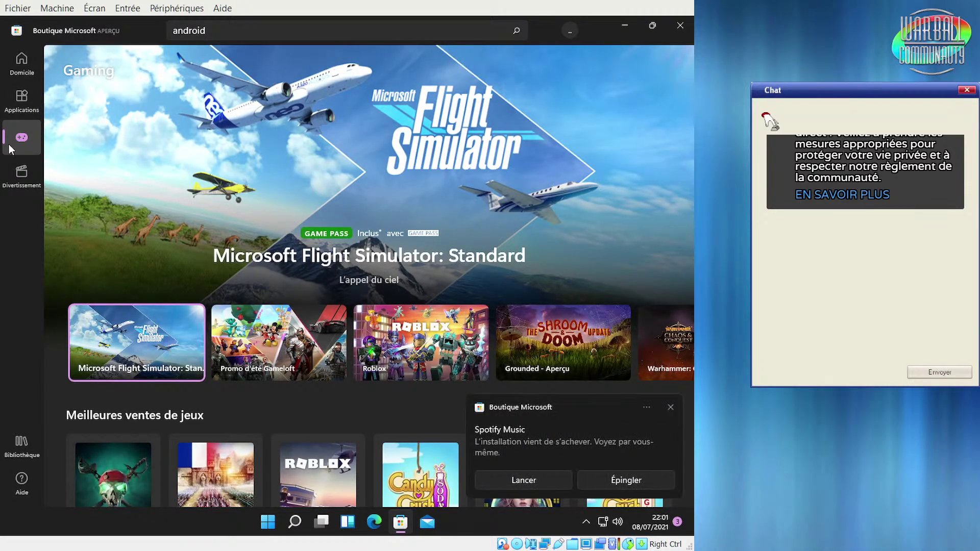
Launch Spotify Music from its toast, close it, and browse the Gaming page
left_click(524, 484)
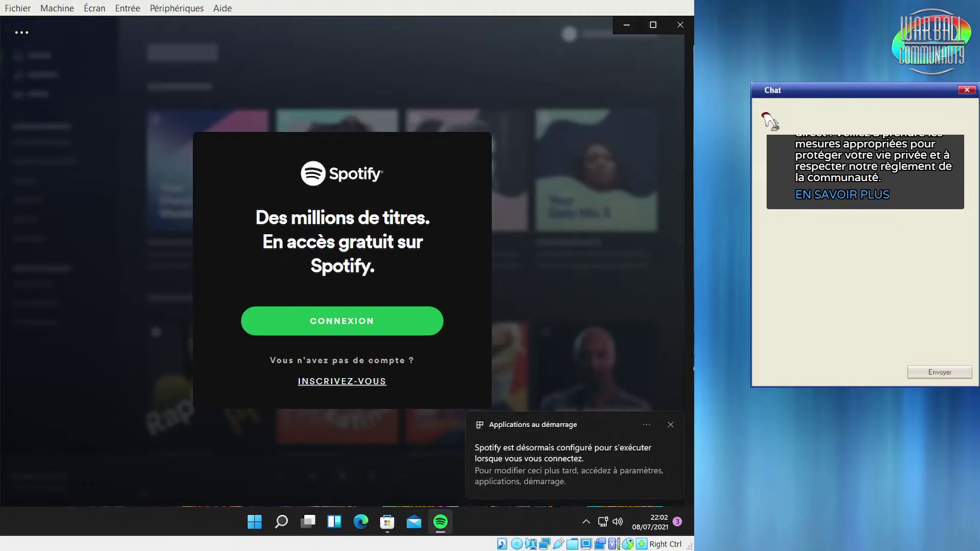
left_click(674, 30)
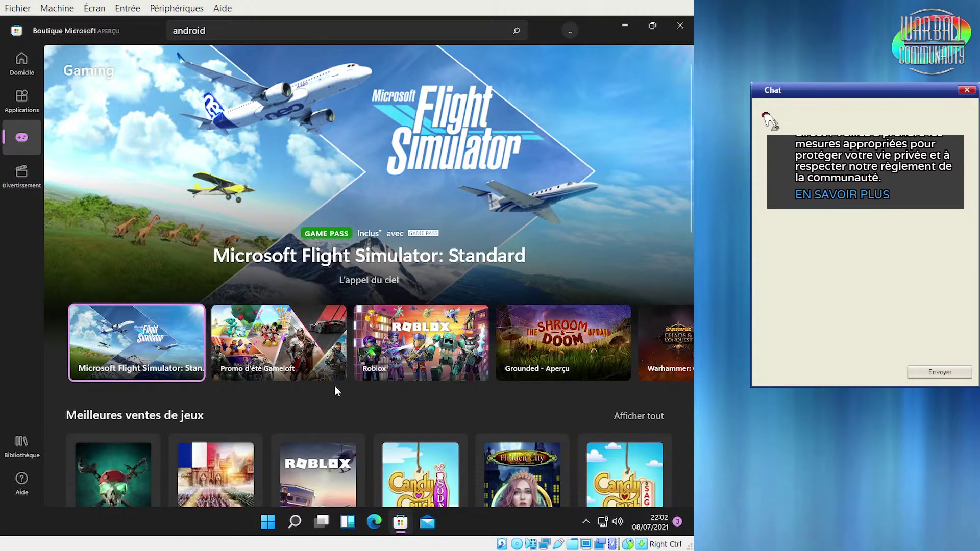
scroll(353, 381, "down", 3)
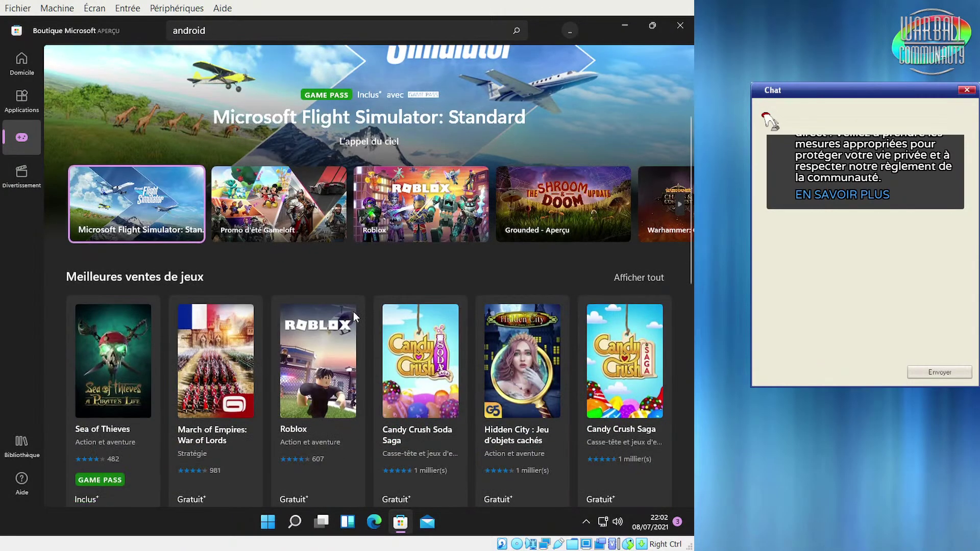
scroll(356, 316, "down", 3)
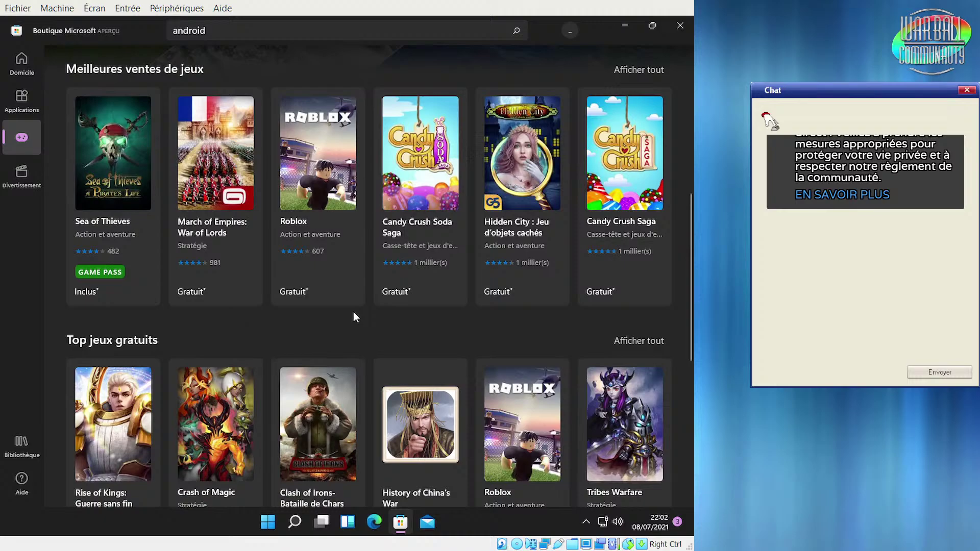
scroll(356, 317, "down", 8)
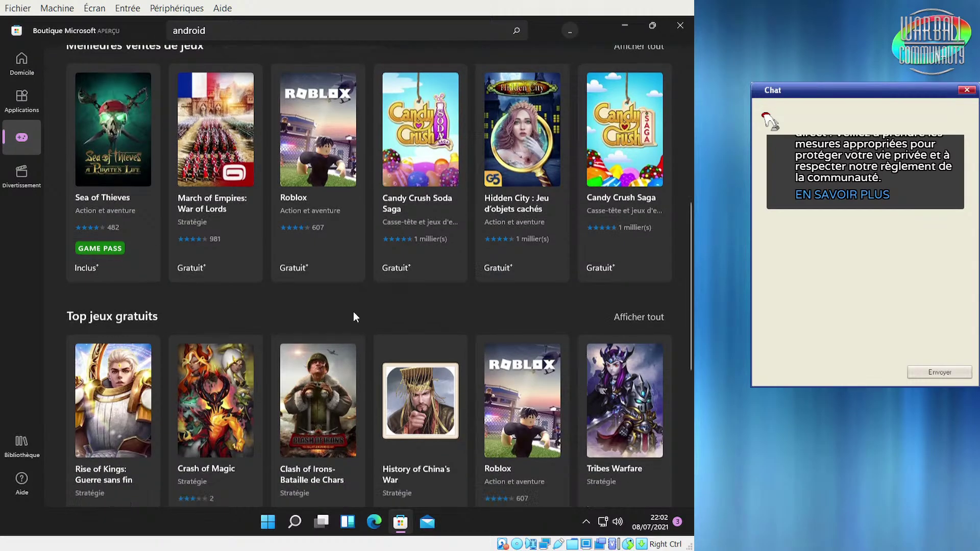
scroll(372, 357, "down", 5)
scroll(377, 359, "up", 15)
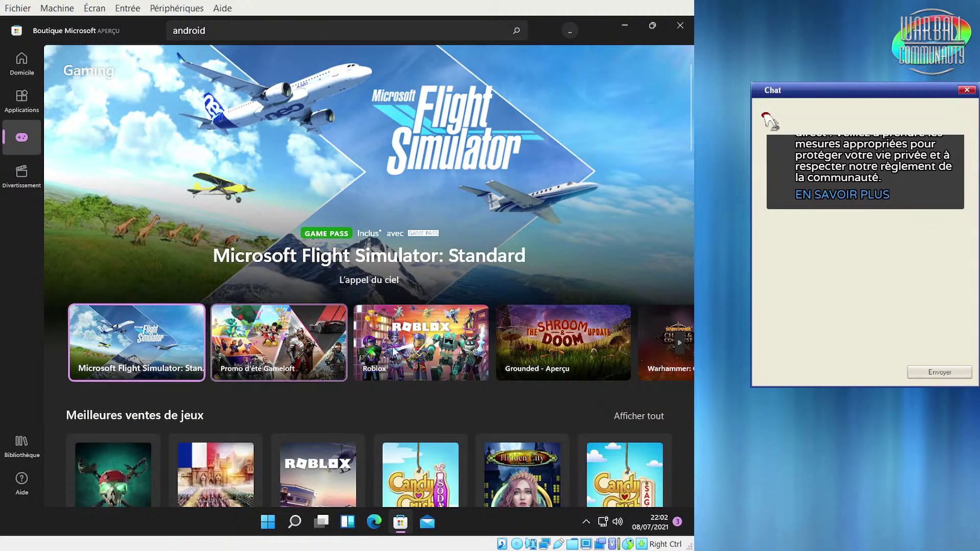
Review Microsoft Flight Simulator: Standard's product page and reviews, then switch to Divertissement
left_click(320, 152)
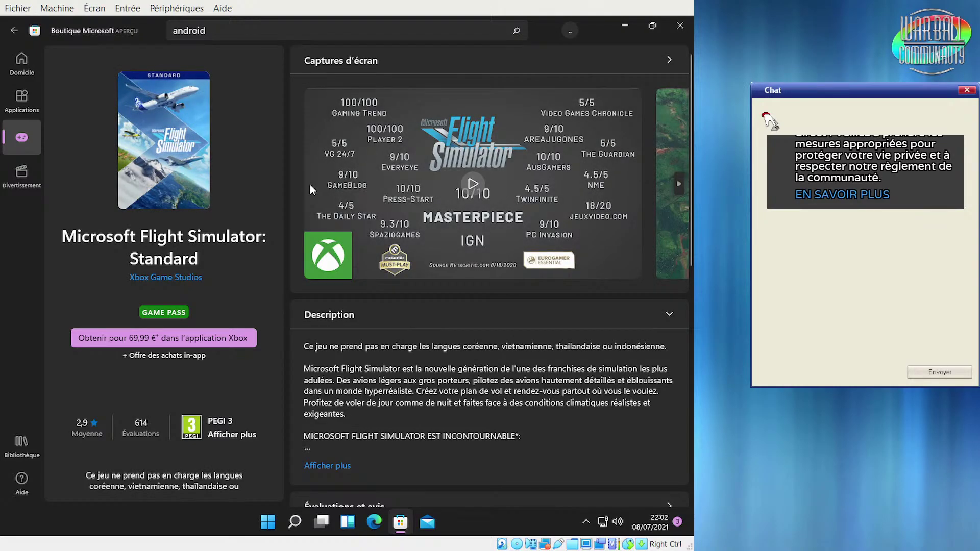
scroll(437, 368, "down", 10)
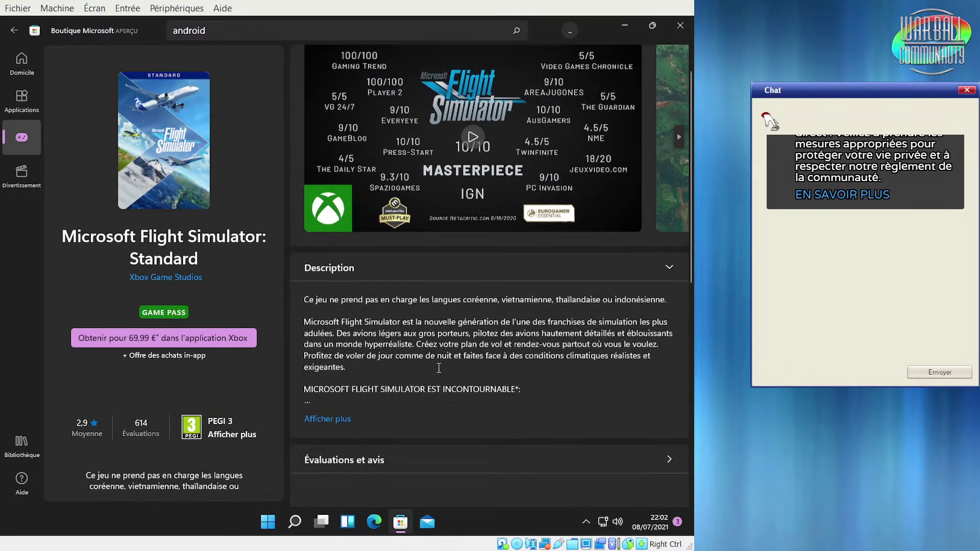
scroll(437, 367, "down", 2)
scroll(442, 365, "up", 3)
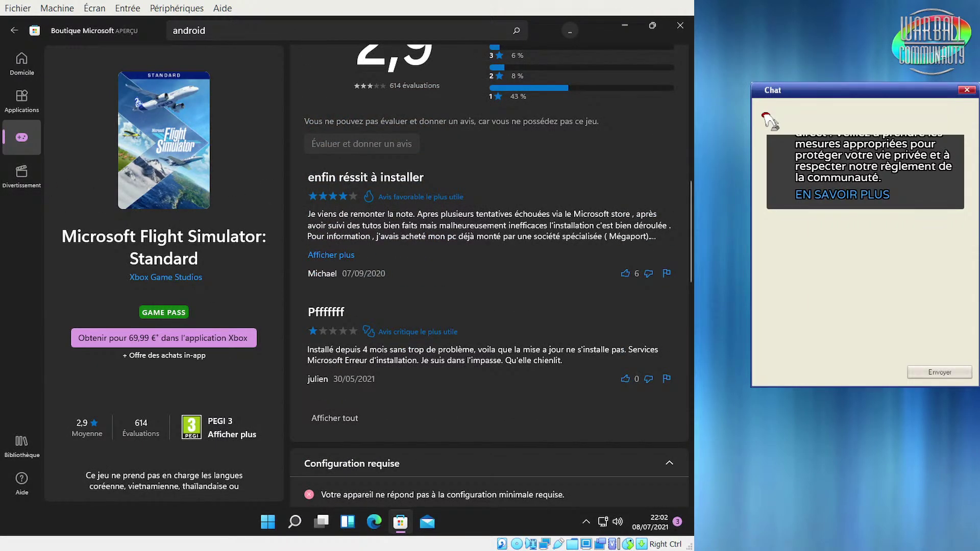
left_click(24, 182)
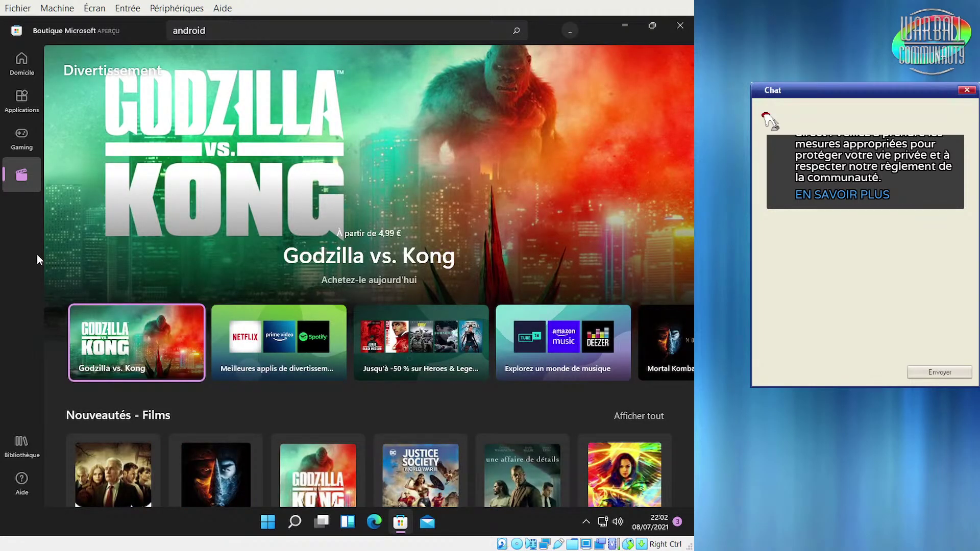
Scroll through Divertissement, then open the Bibliothèque listing 21 updates and downloads
scroll(339, 417, "down", 5)
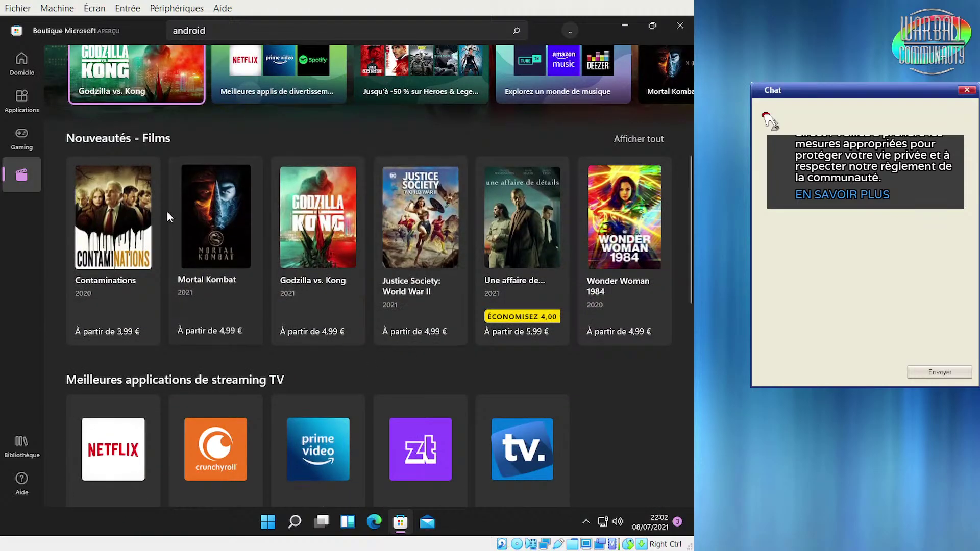
scroll(577, 396, "down", 5)
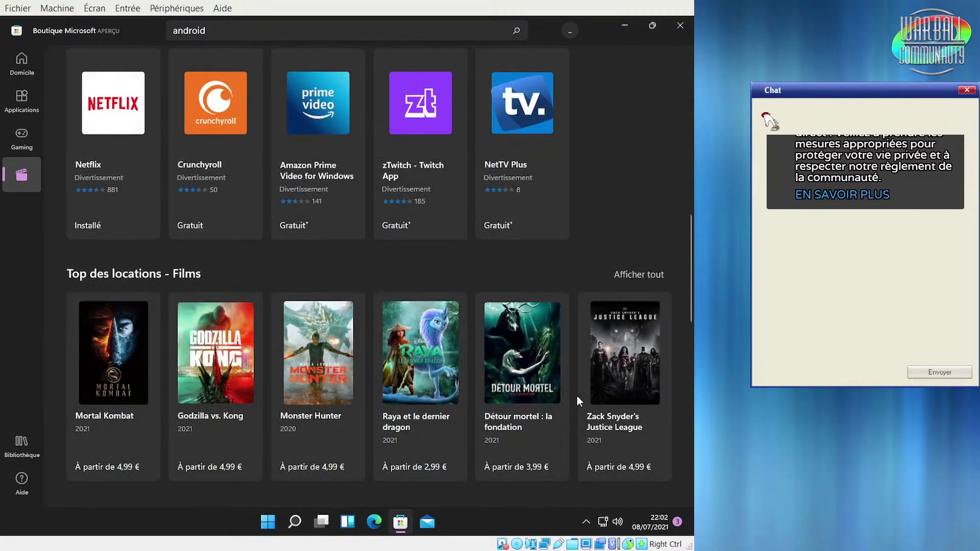
scroll(574, 390, "down", 5)
scroll(574, 391, "up", 15)
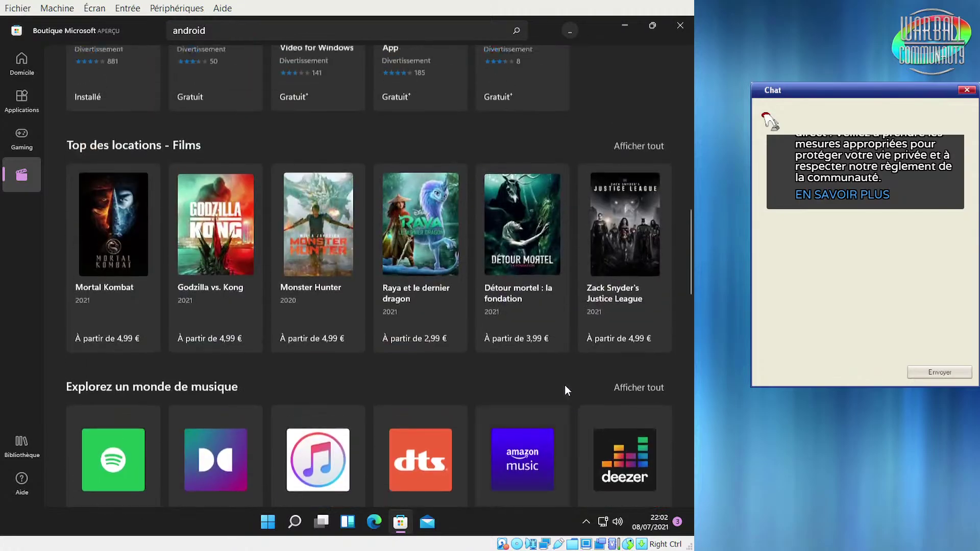
scroll(564, 390, "up", 2)
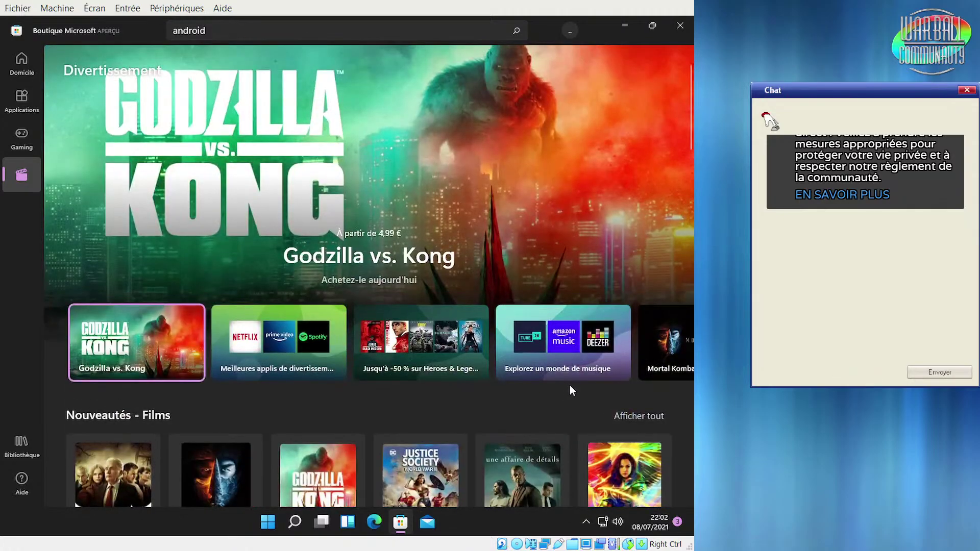
left_click(23, 446)
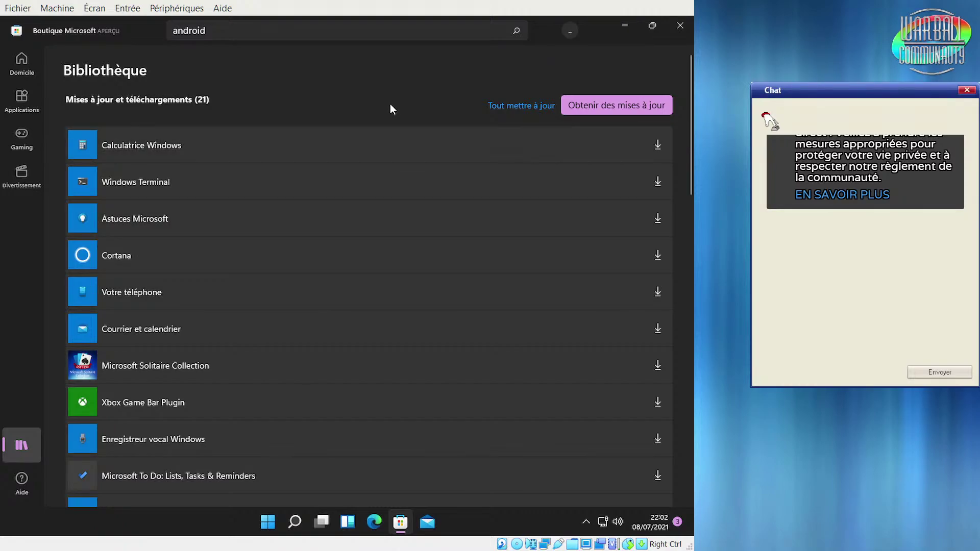
Scroll the library list, then return to the Divertissement page featuring Godzilla vs. Kong
scroll(387, 375, "down", 15)
scroll(387, 375, "down", 2)
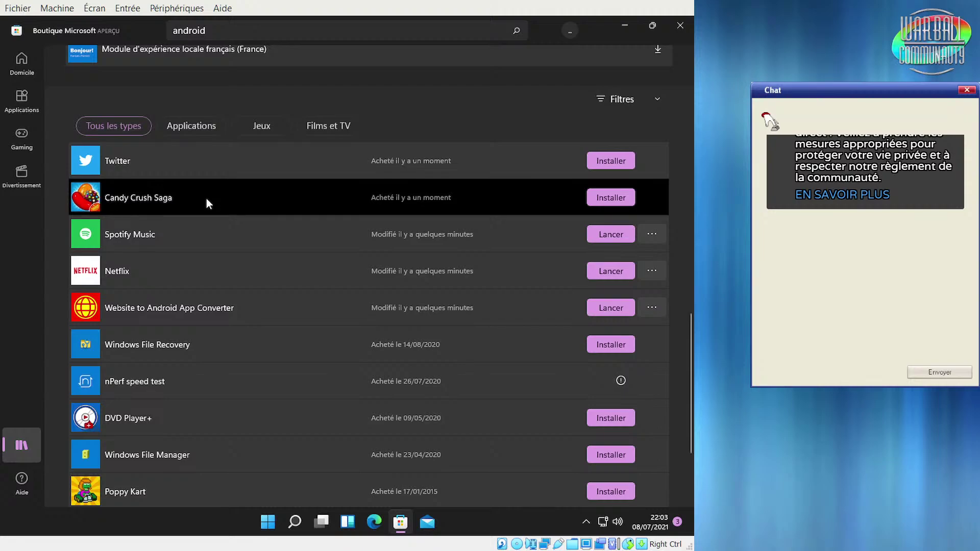
scroll(206, 198, "down", 3)
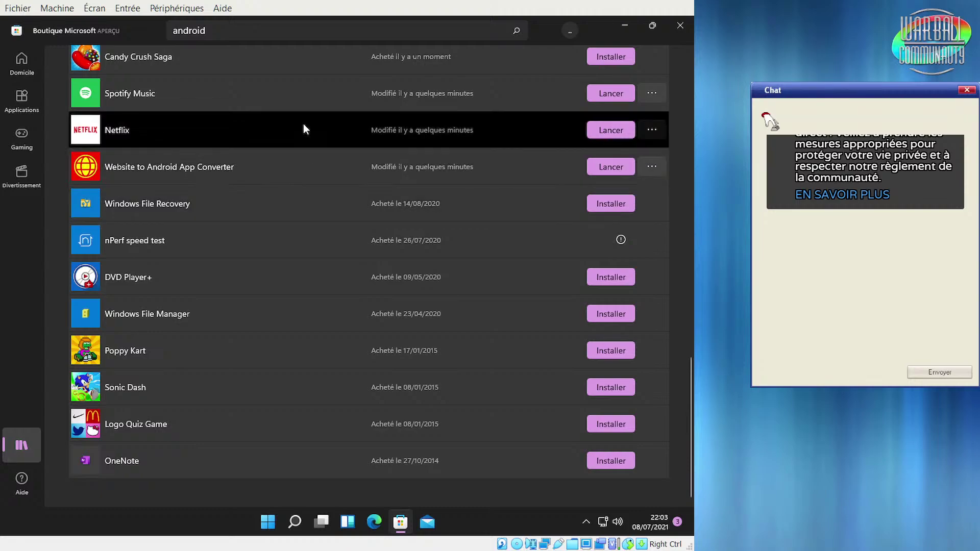
left_click(21, 180)
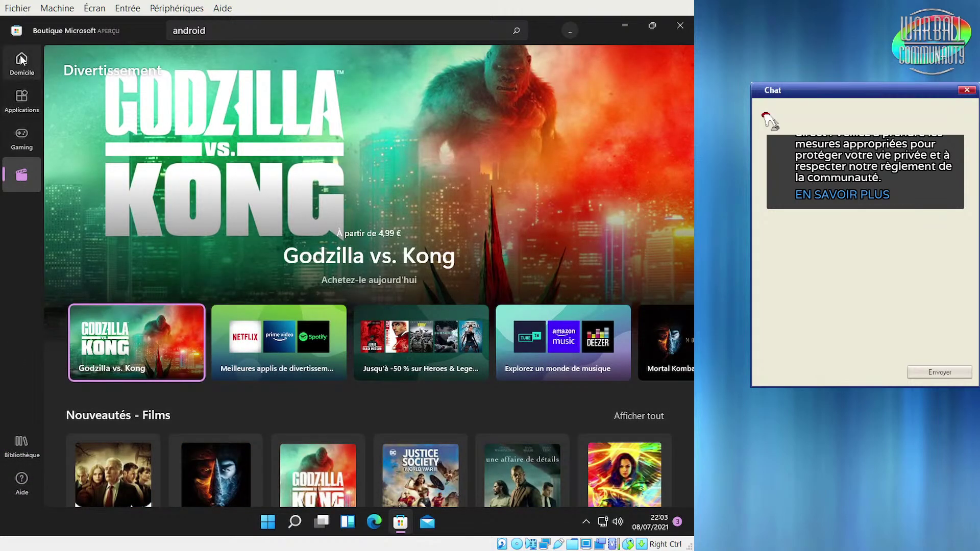
Return to the Store's Domicile home page, briefly opening and closing the account menu
left_click(20, 57)
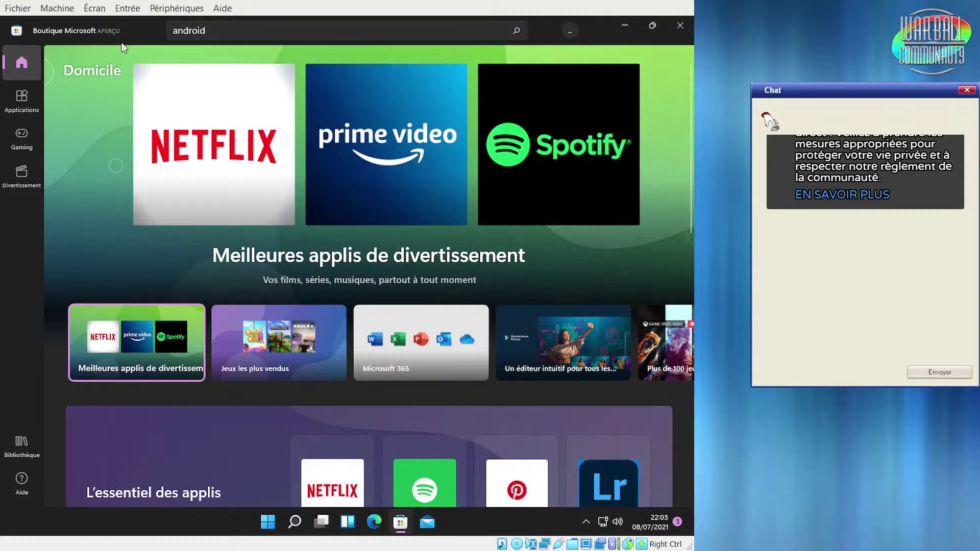
left_click(569, 32)
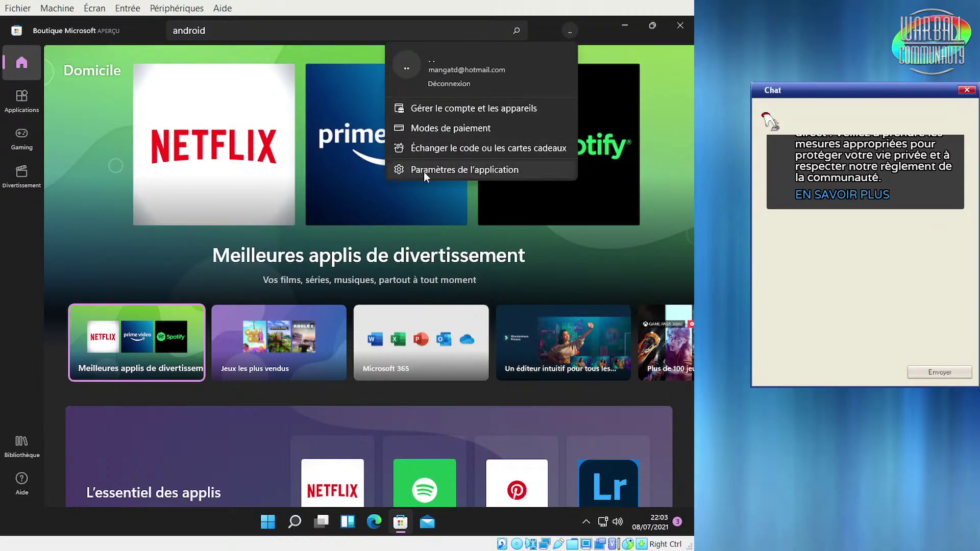
left_click(23, 260)
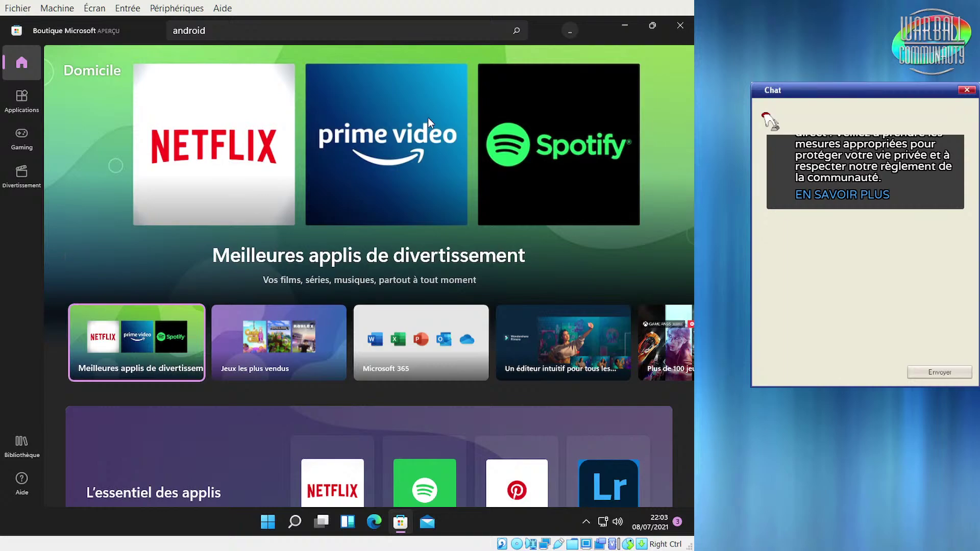
Replace the search with 'amazon store' and open the Amazon Music app page from the results
left_click(270, 34)
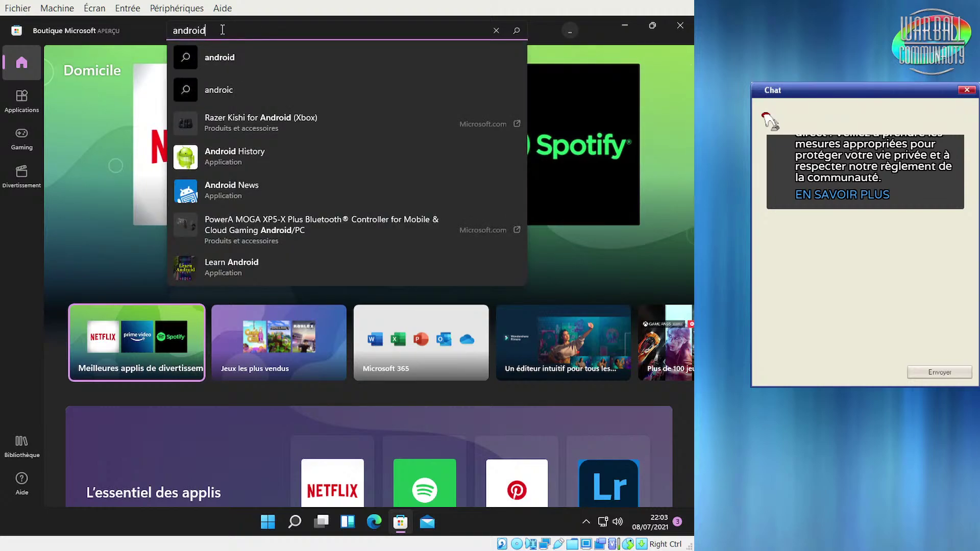
key("ctrl+a")
type("amazon sto")
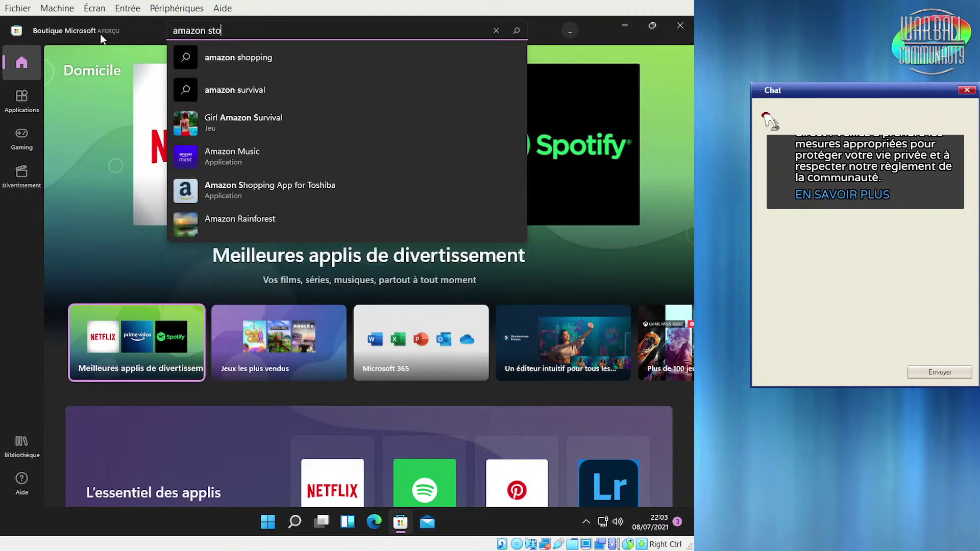
type("re")
key("Return")
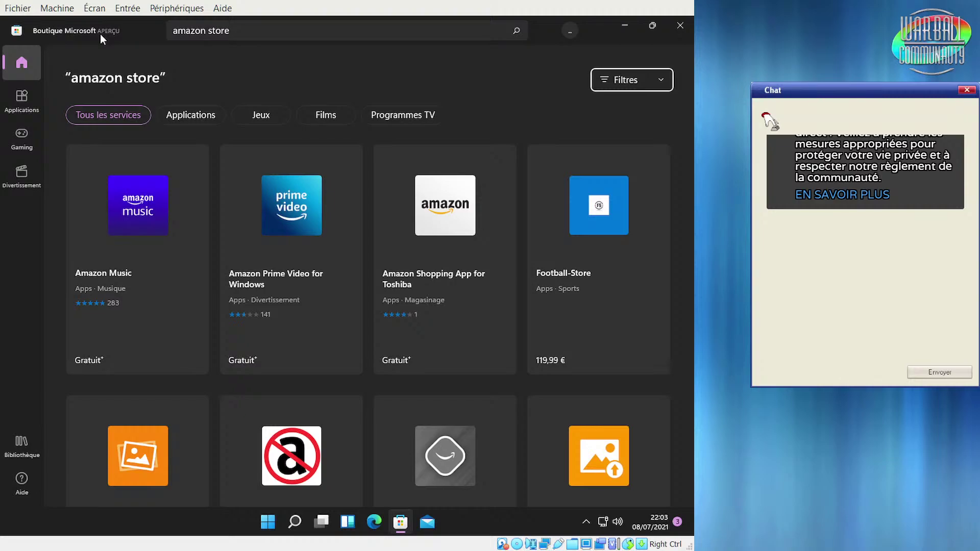
left_click(141, 225)
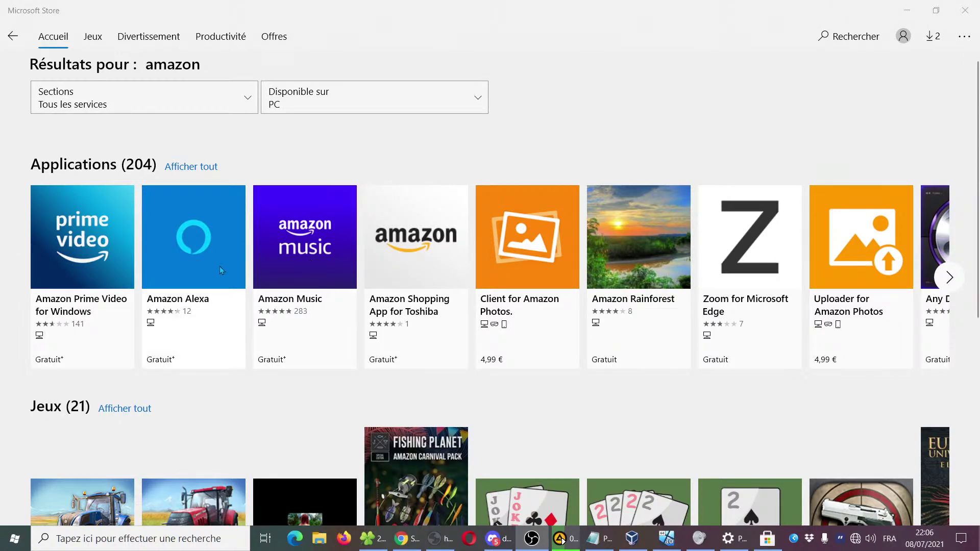
Open the Amazon Alexa page, attempt Obtenir, and dismiss the no-Internet error
left_click(186, 262)
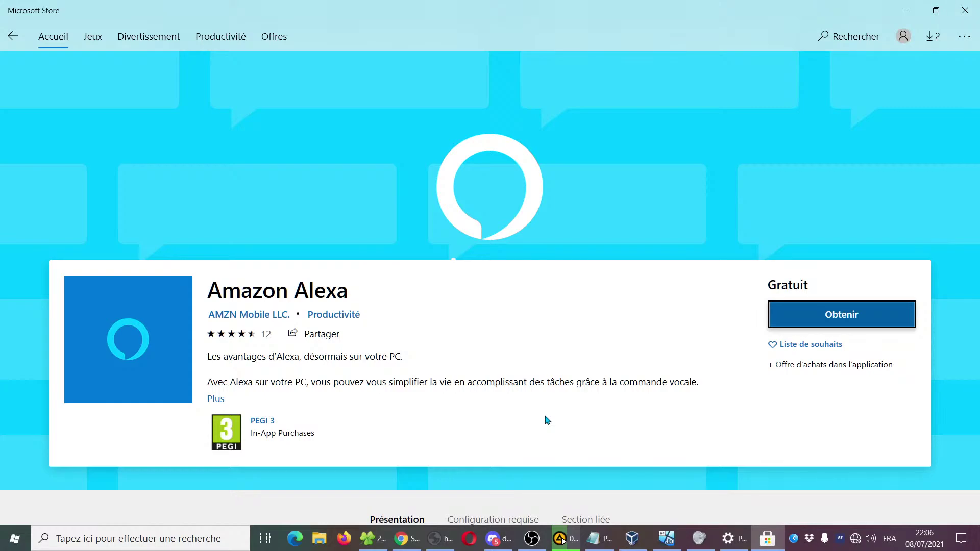
scroll(547, 420, "down", 10)
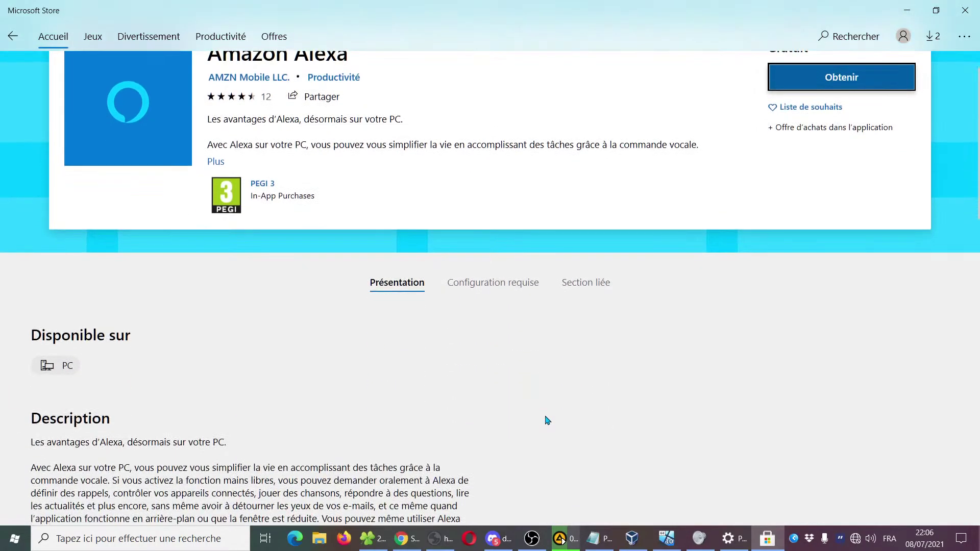
key("Return")
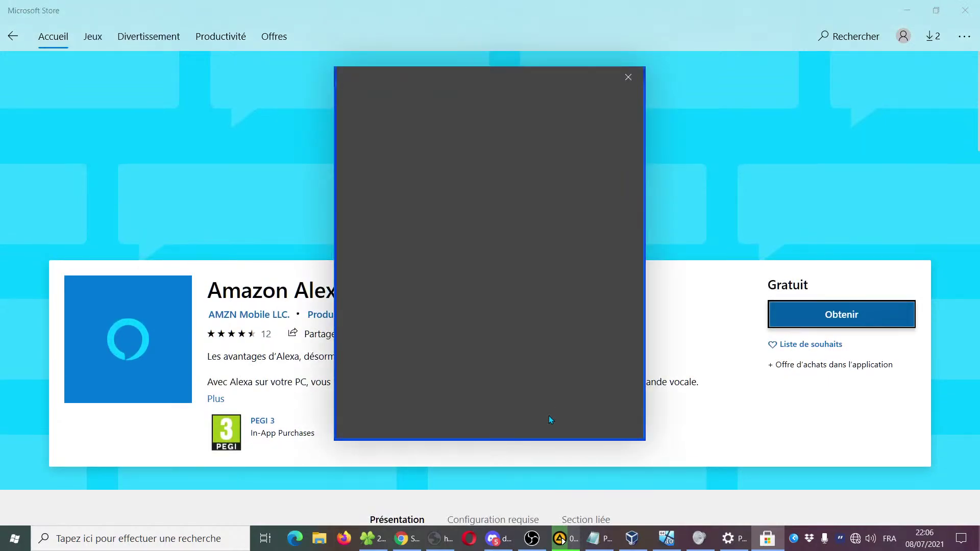
left_click(633, 82)
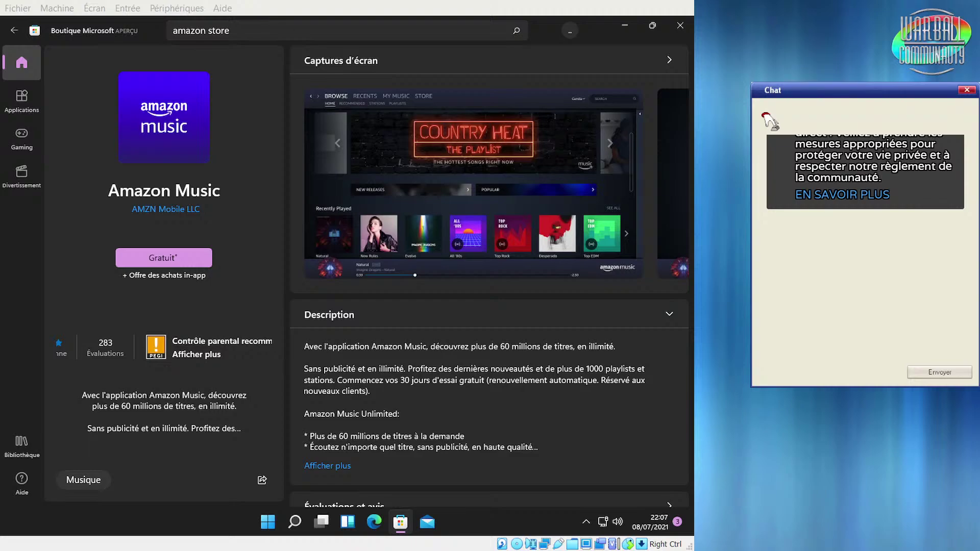
Pass through Bibliothèque and Gaming, ending on the Applications section
left_click(16, 448)
left_click(16, 143)
left_click(18, 108)
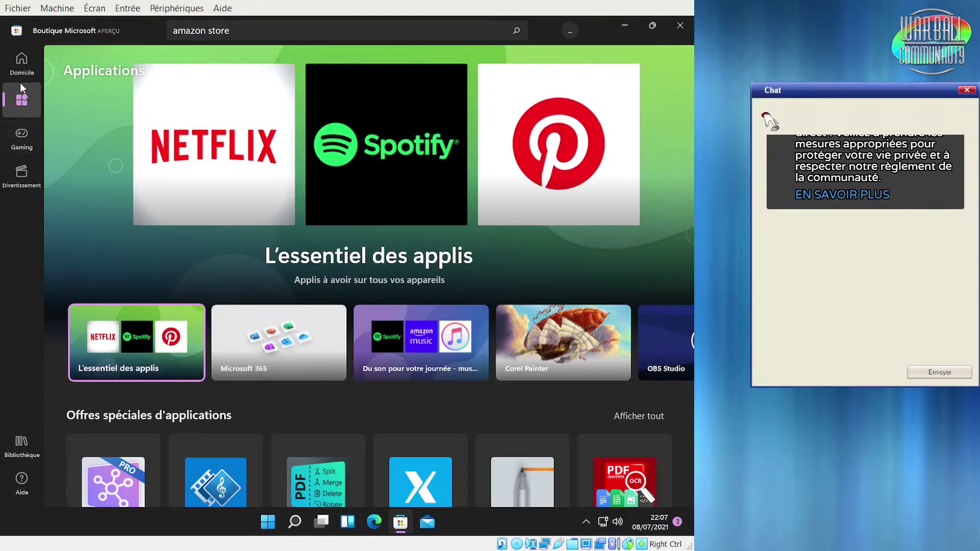
Cycle through Gaming, Divertissement and Applications, then return to Domicile
left_click(20, 141)
left_click(21, 175)
left_click(21, 134)
left_click(22, 99)
left_click(18, 65)
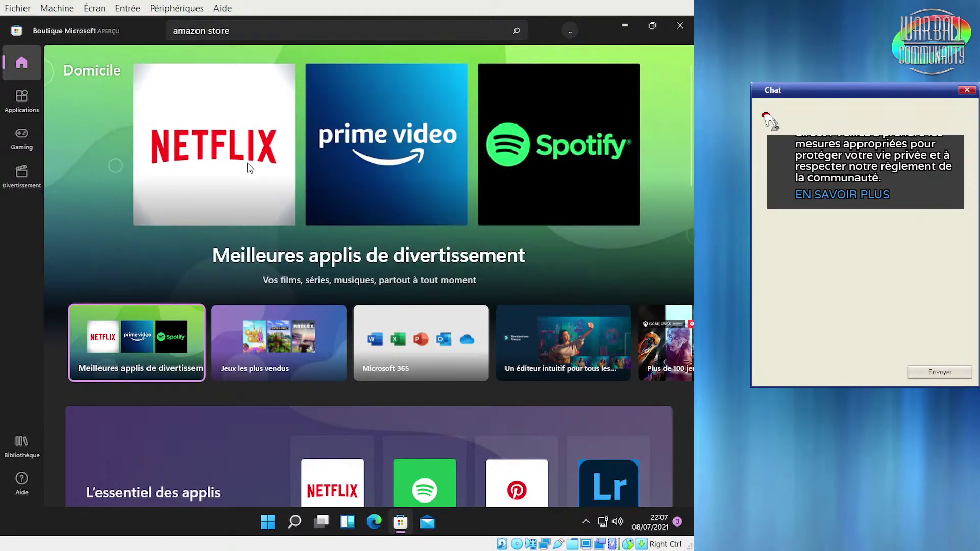
Open the Meilleures applis de divertissement collection, then tour the sections back to Accueil
left_click(248, 167)
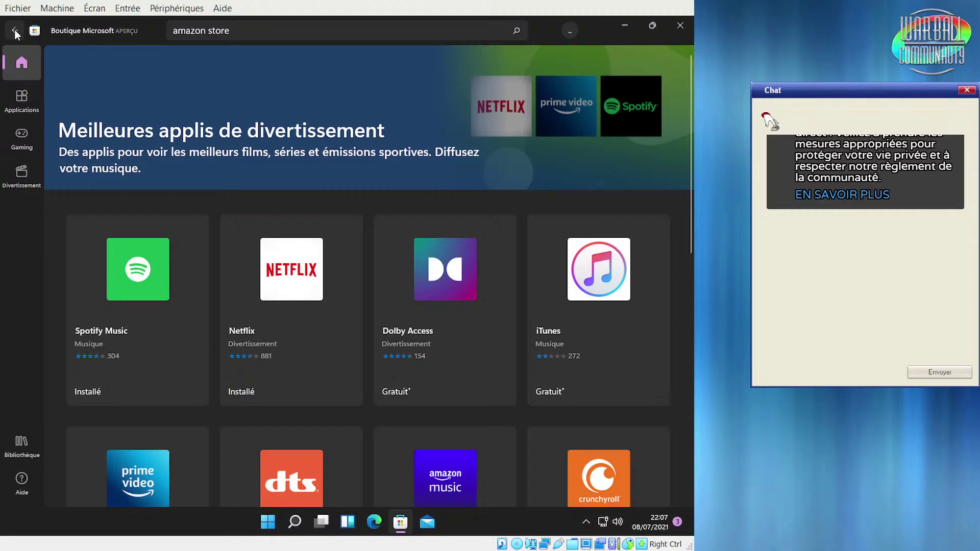
left_click(22, 98)
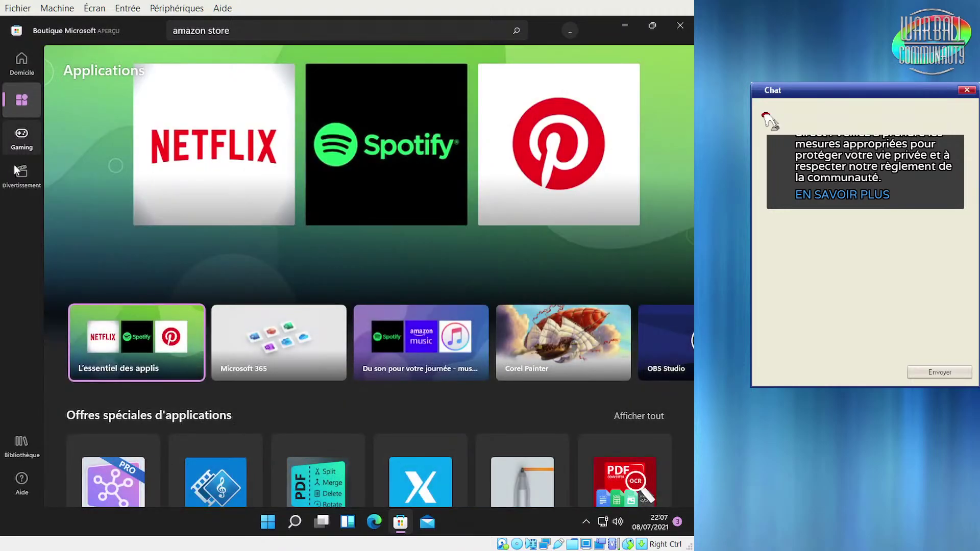
left_click(18, 135)
left_click(21, 173)
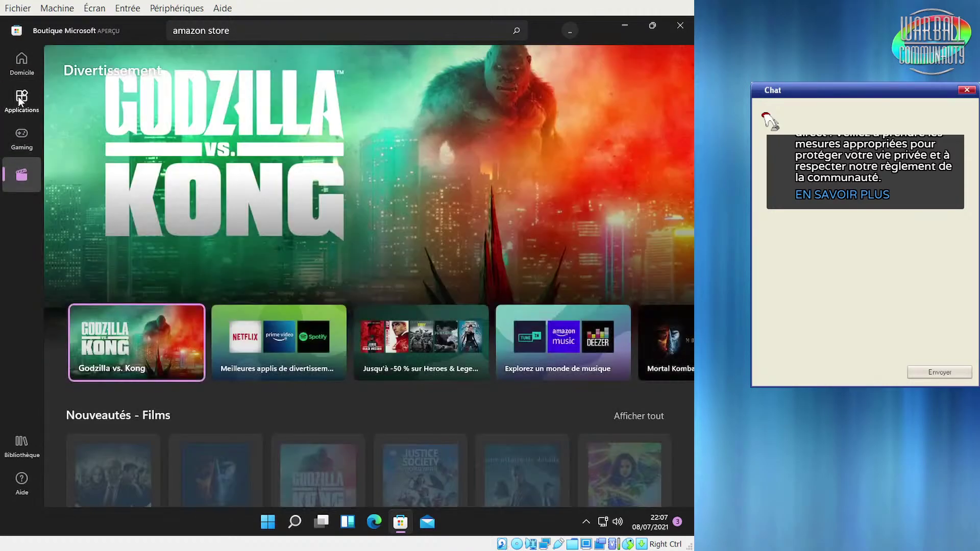
left_click(18, 73)
left_click(24, 112)
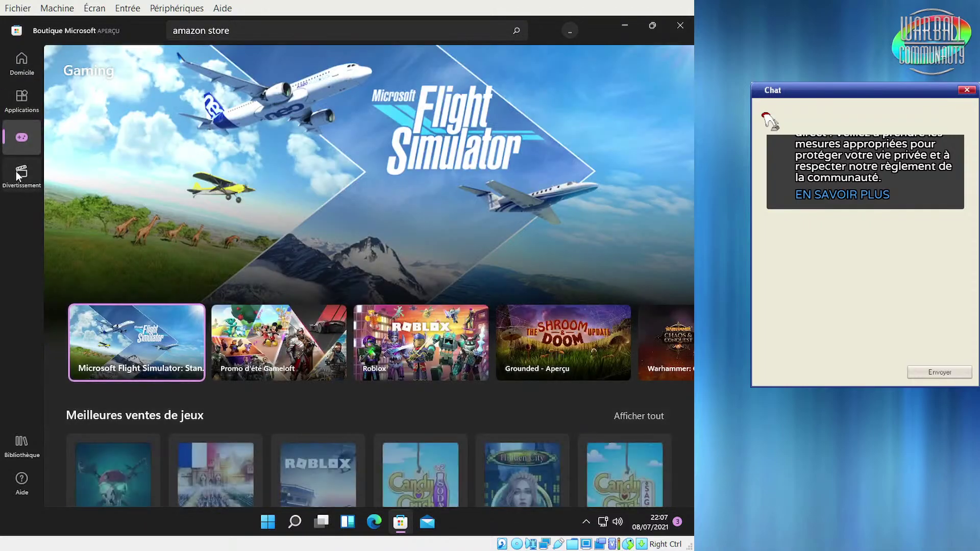
left_click(17, 175)
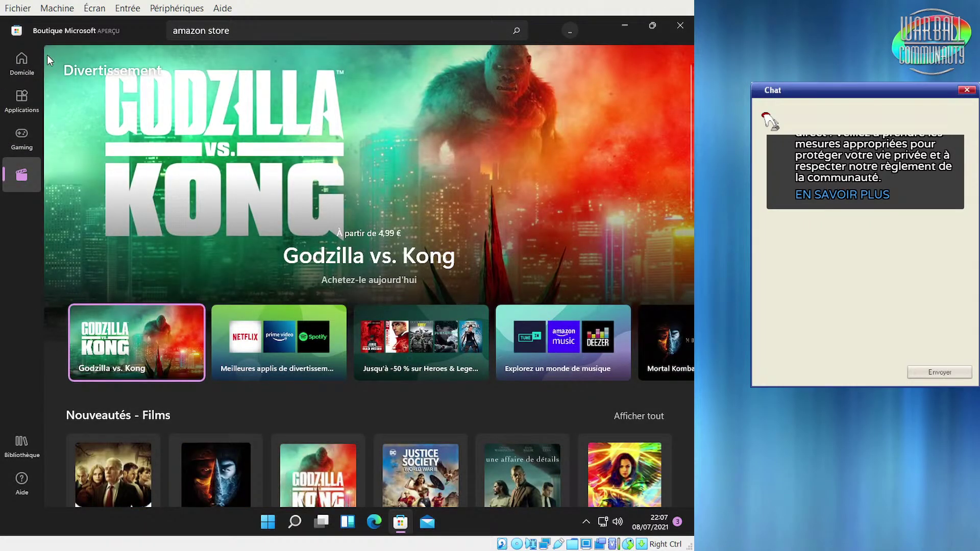
left_click(23, 62)
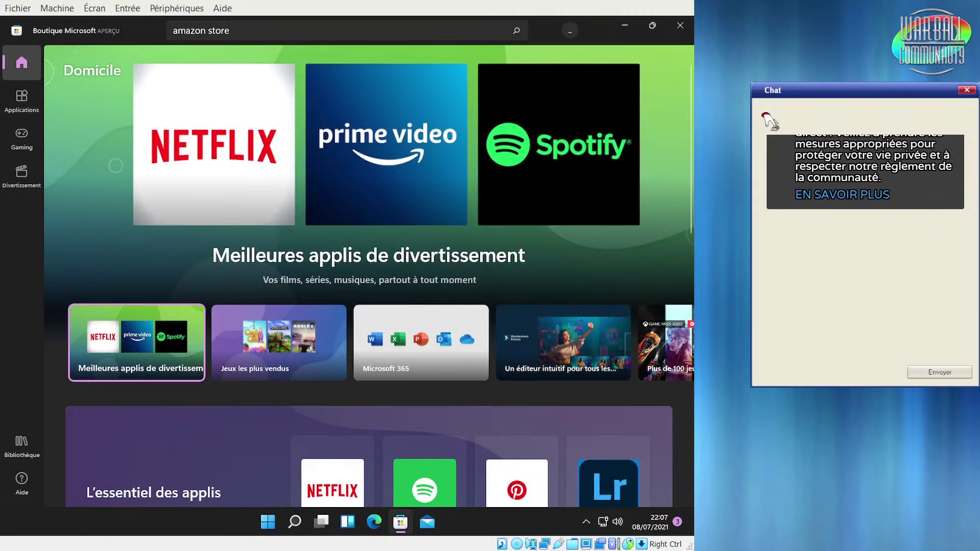
left_click(768, 121)
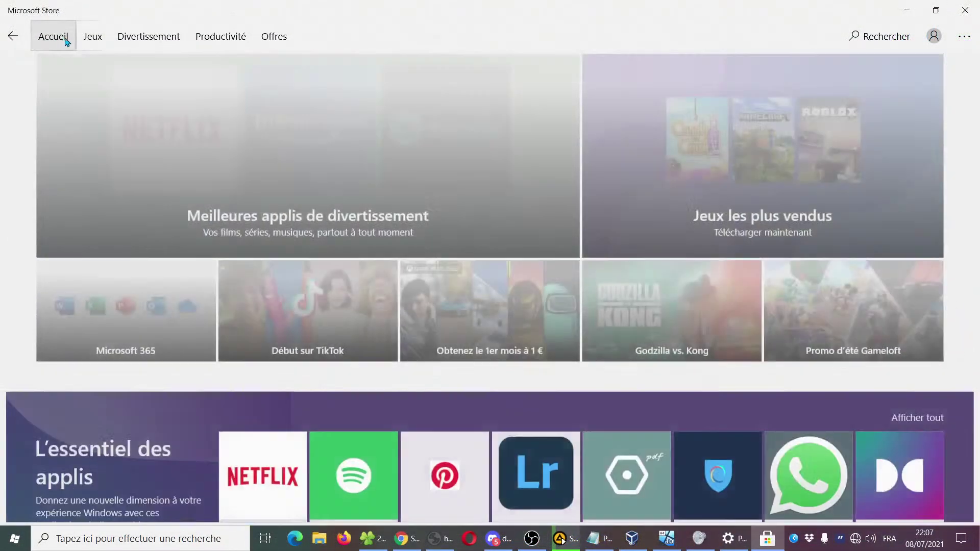
left_click(93, 37)
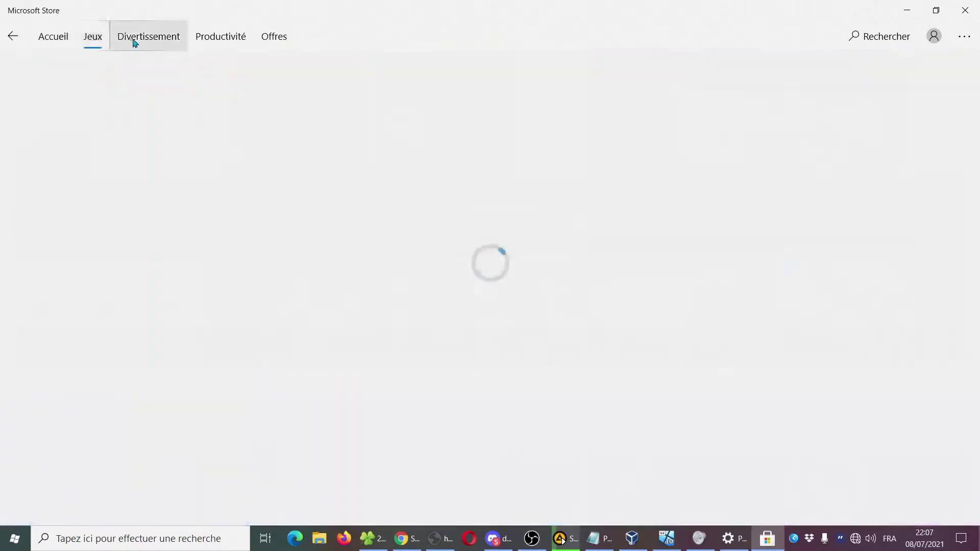
left_click(217, 39)
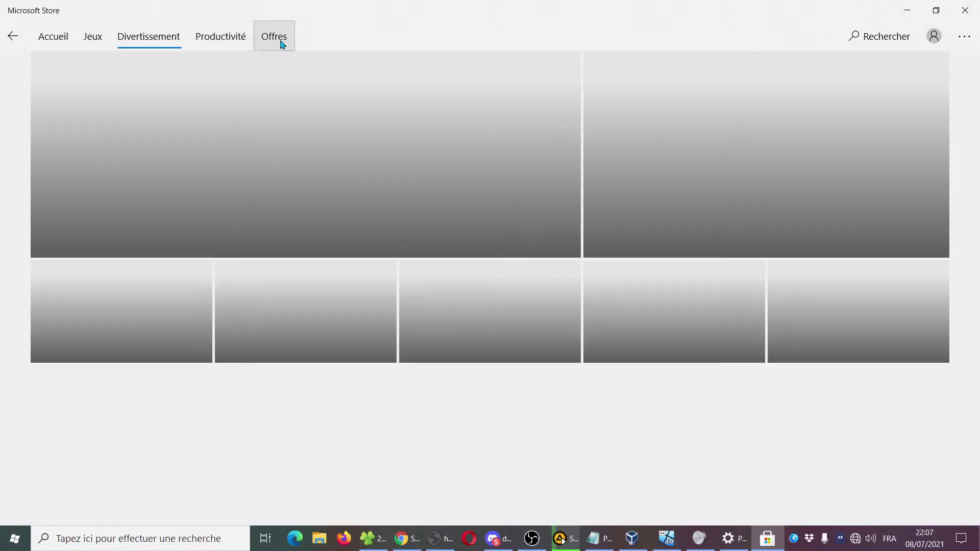
left_click(281, 42)
left_click(51, 51)
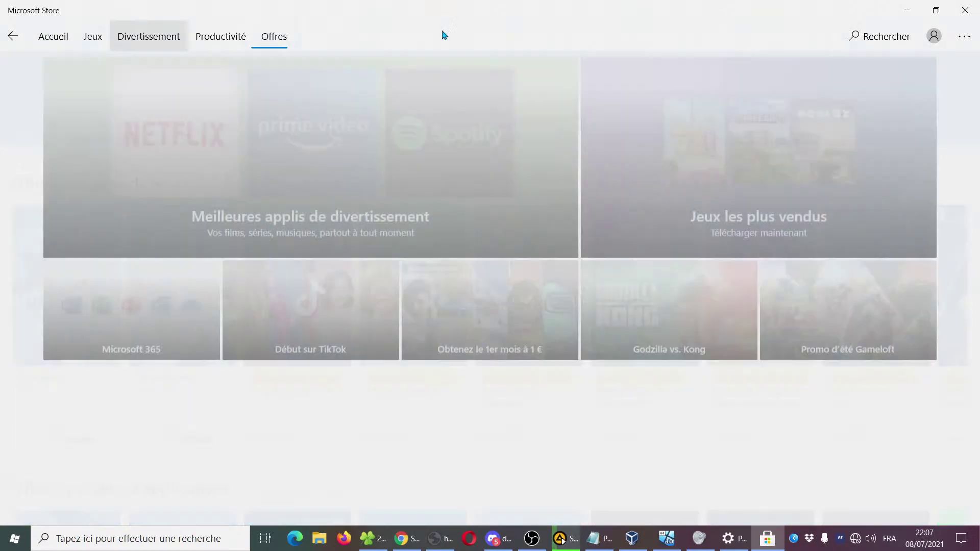
left_click(969, 40)
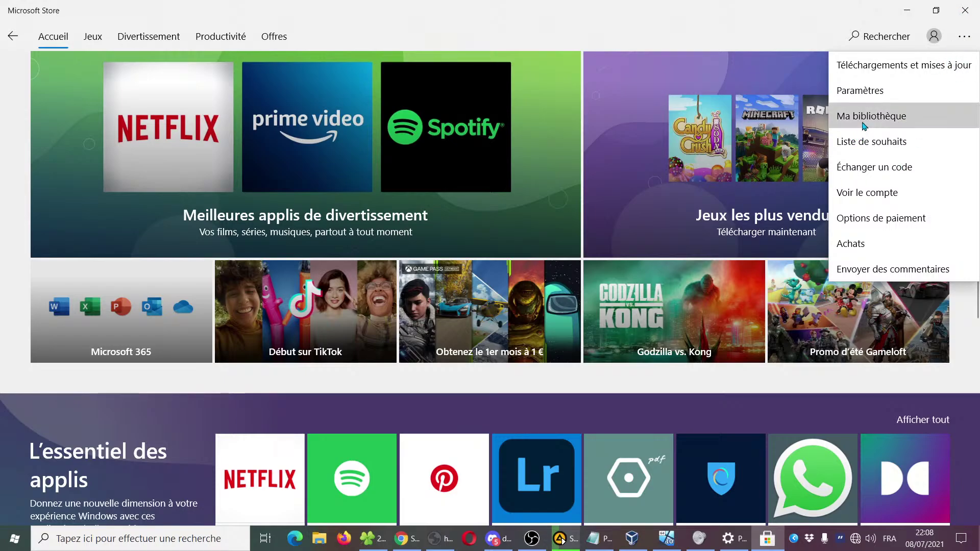
left_click(688, 27)
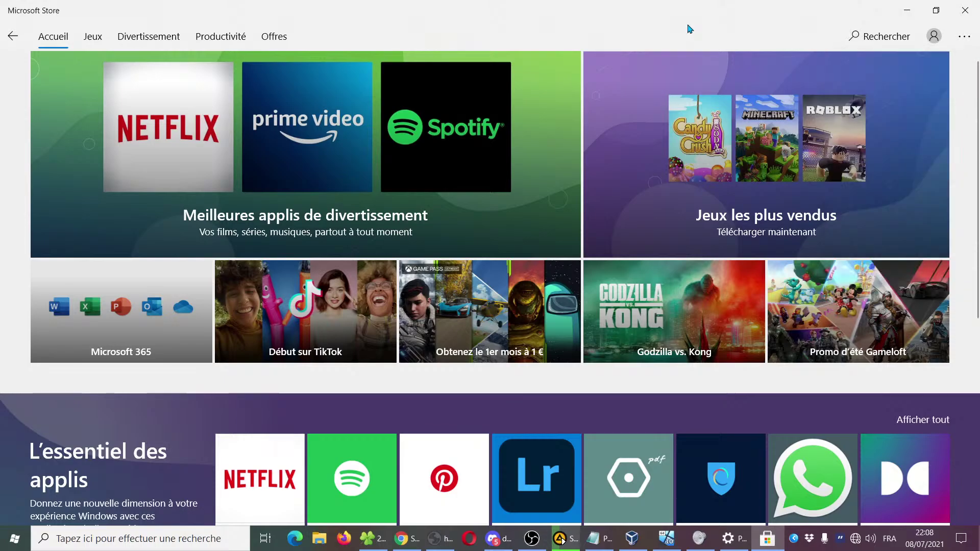
left_click(560, 538)
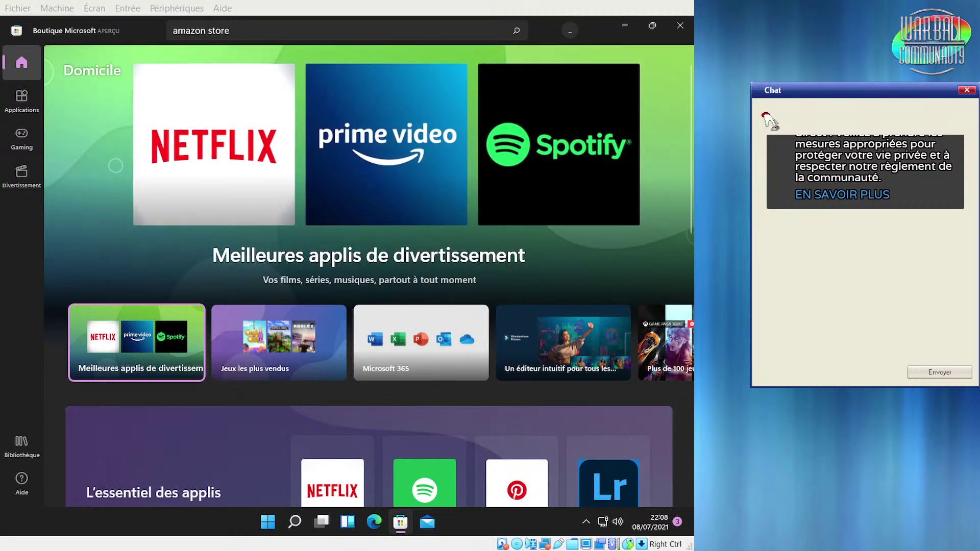
Close Microsoft Store and bring up the Start menu
left_click(679, 25)
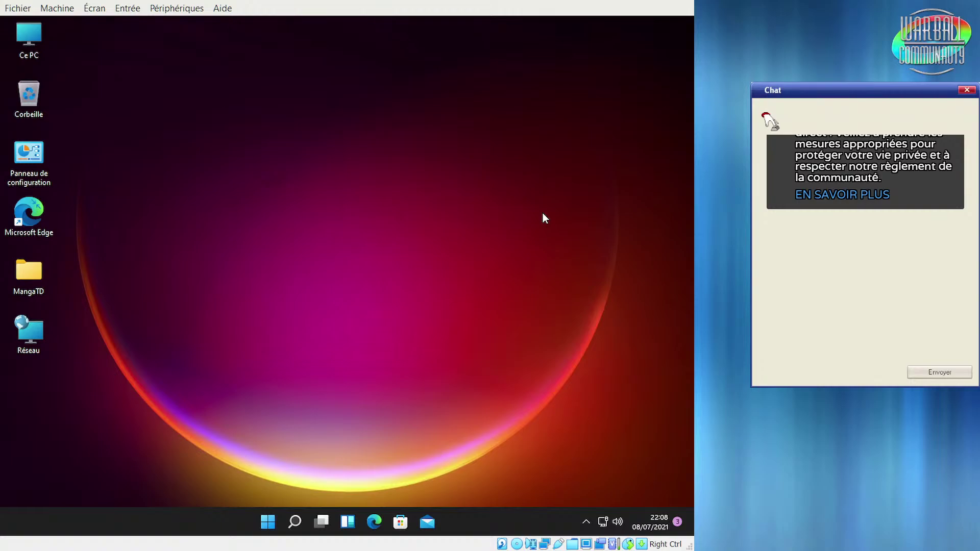
left_click(270, 530)
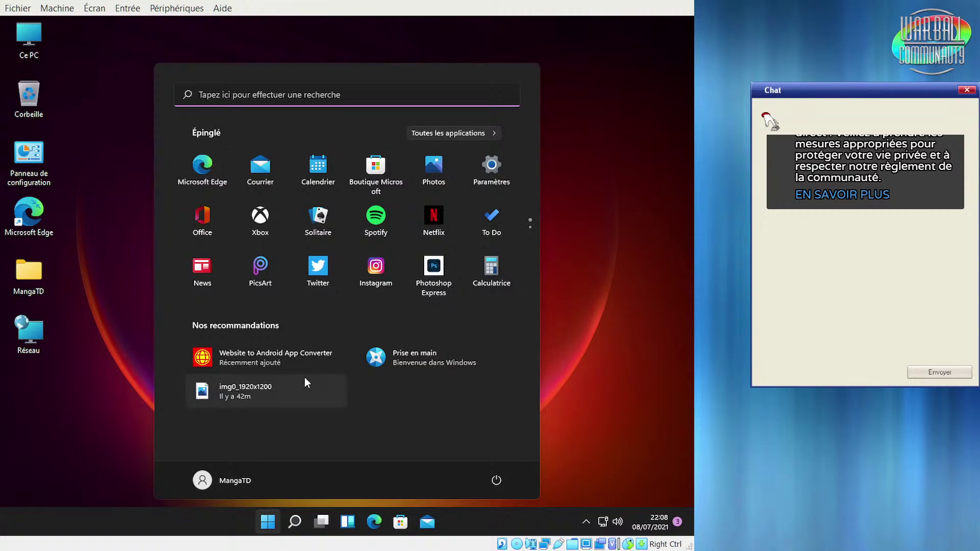
Launch Microsoft To Do, sign in with the existing account, and decline taskbar pinning
left_click(481, 230)
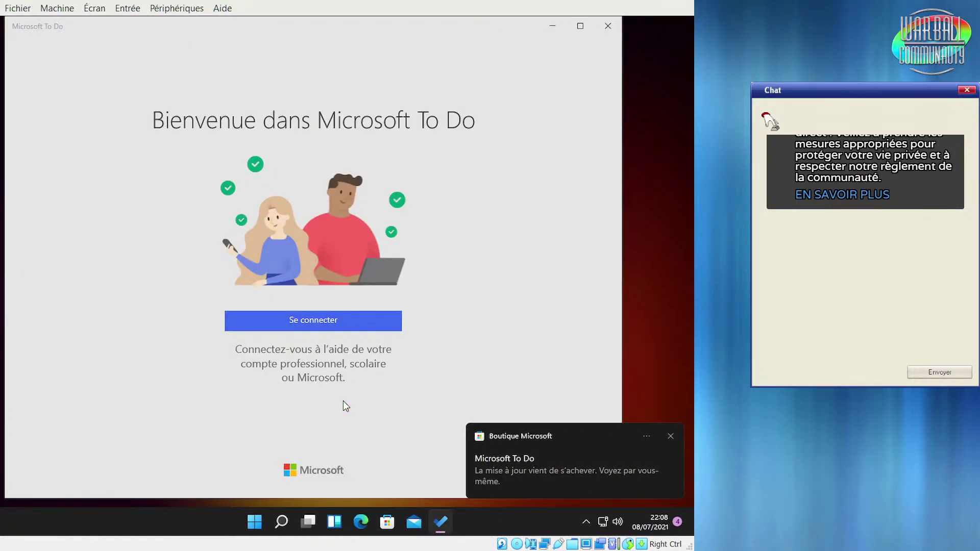
left_click(269, 322)
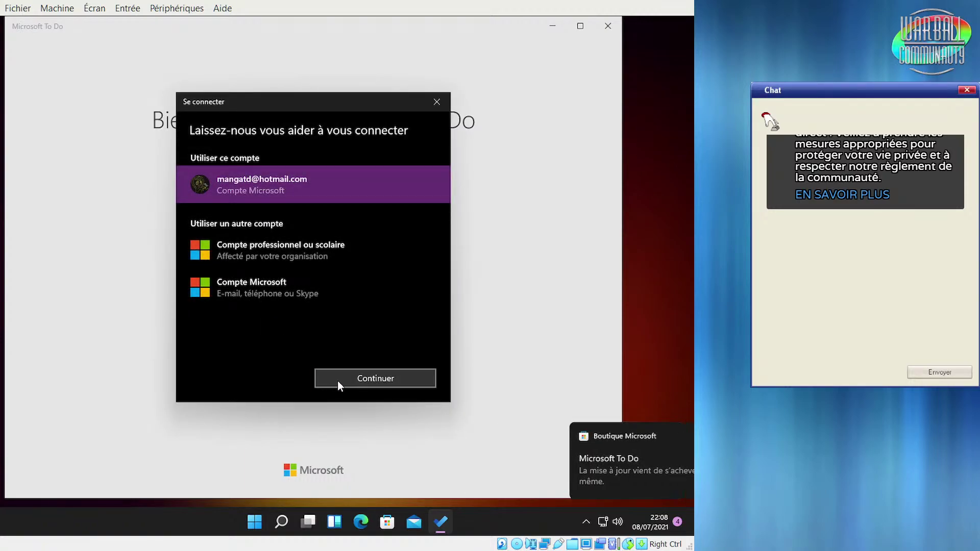
left_click(335, 380)
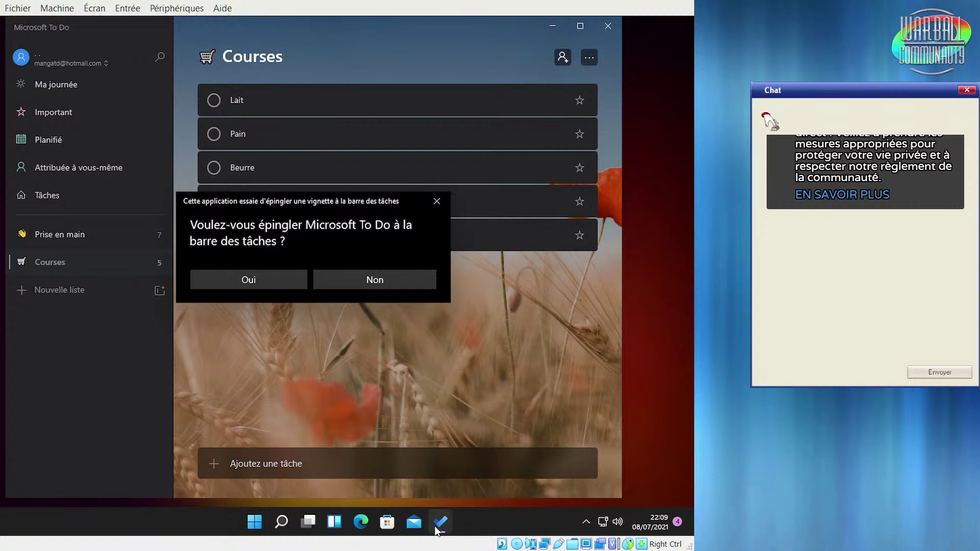
left_click(356, 277)
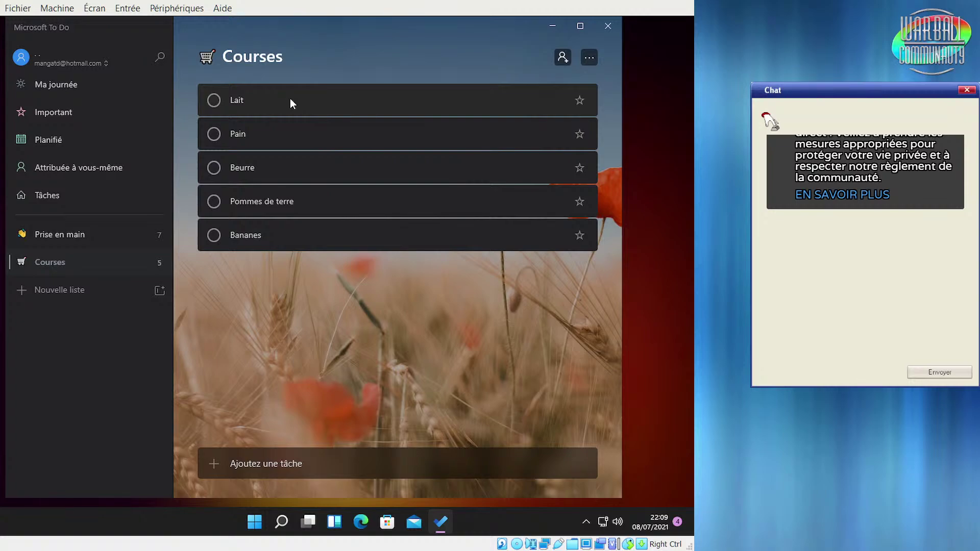
Mark Lait, Beurre and Pommes de terre as done in Courses
left_click(270, 129)
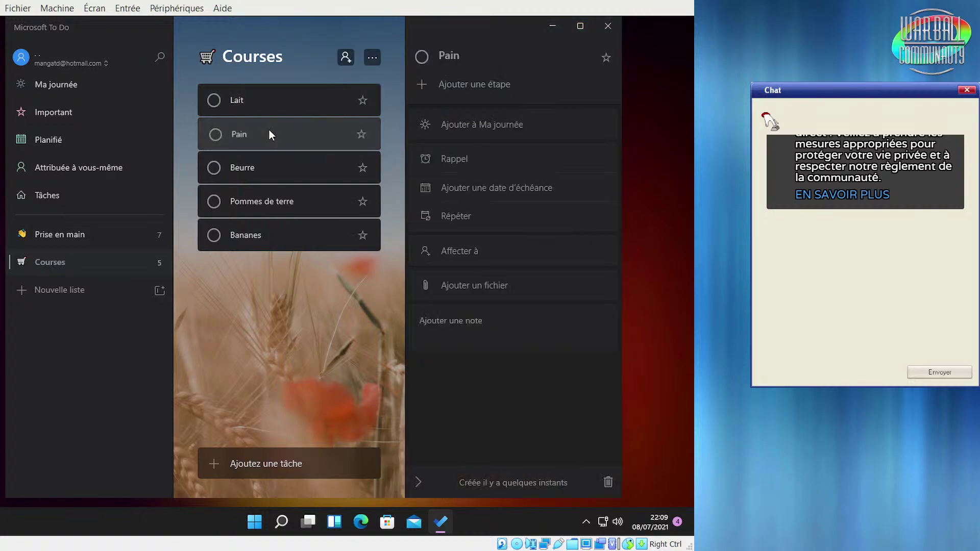
left_click(213, 100)
left_click(213, 143)
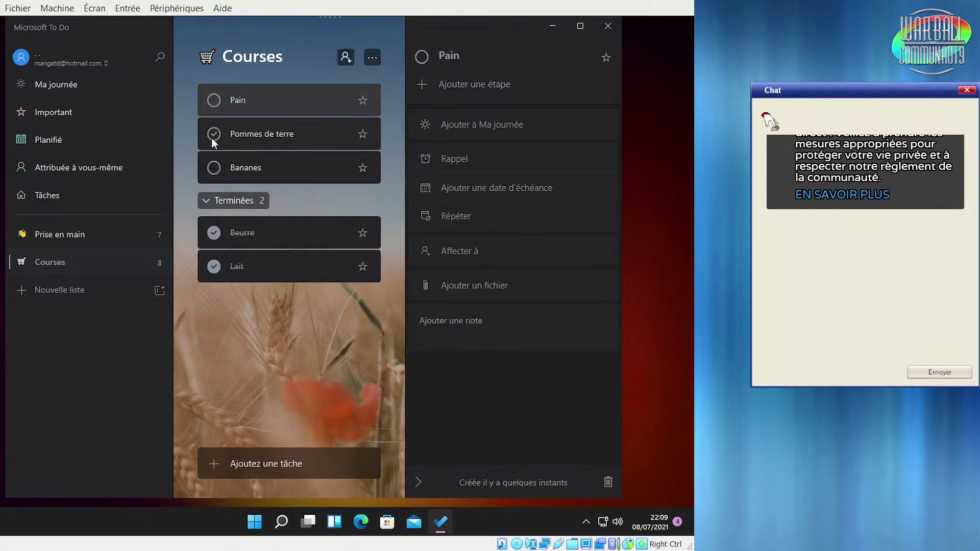
left_click(212, 136)
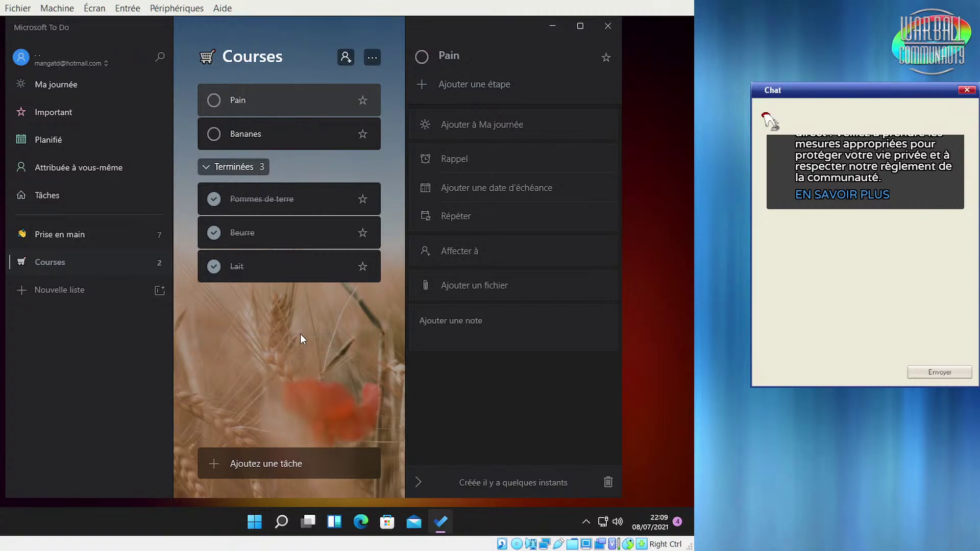
Add a Muffins task to Courses and mark it completed
left_click(254, 469)
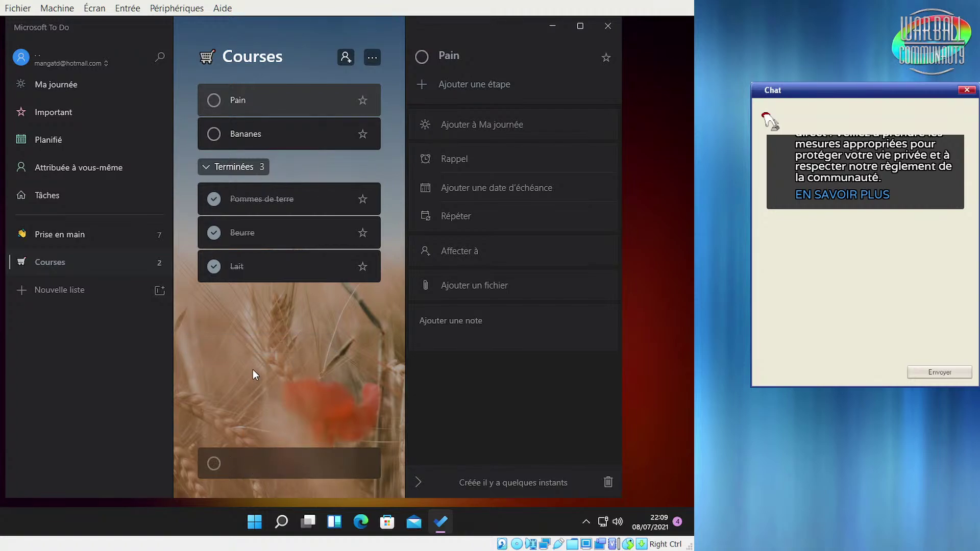
type("Mudffin")
key("BackSpace")
key("BackSpace")
key("BackSpace")
key("BackSpace")
key("BackSpace")
type("ffins")
key("Return")
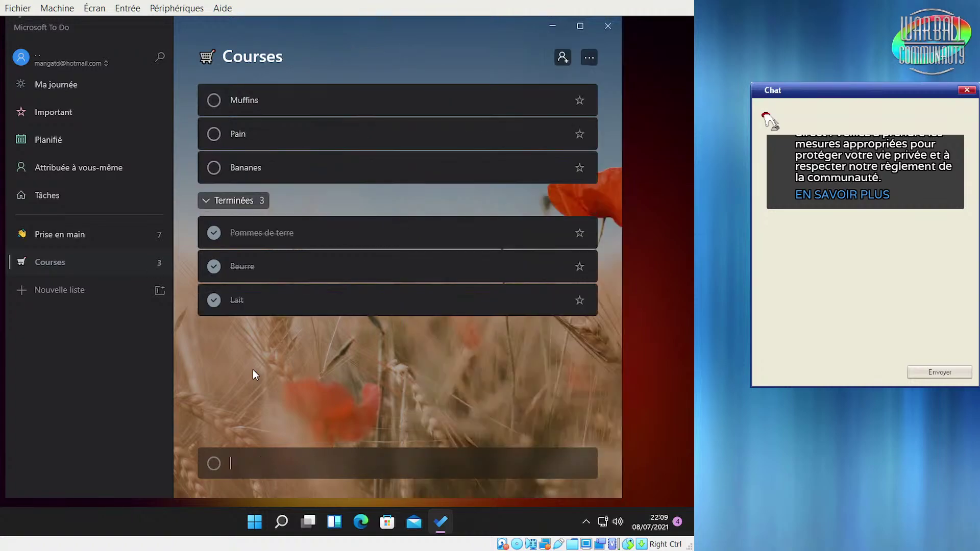
left_click(212, 99)
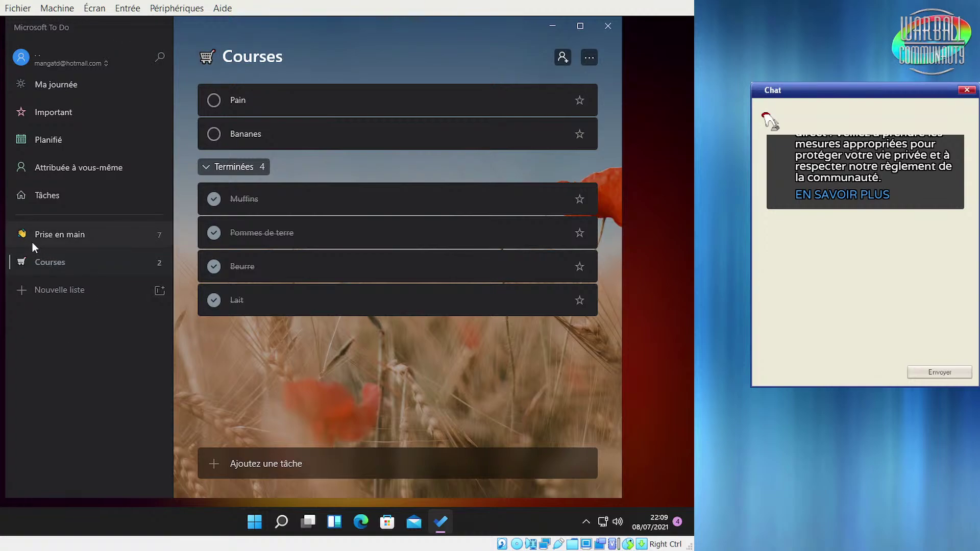
Switch back and forth between the Prise en main and Courses lists
left_click(45, 238)
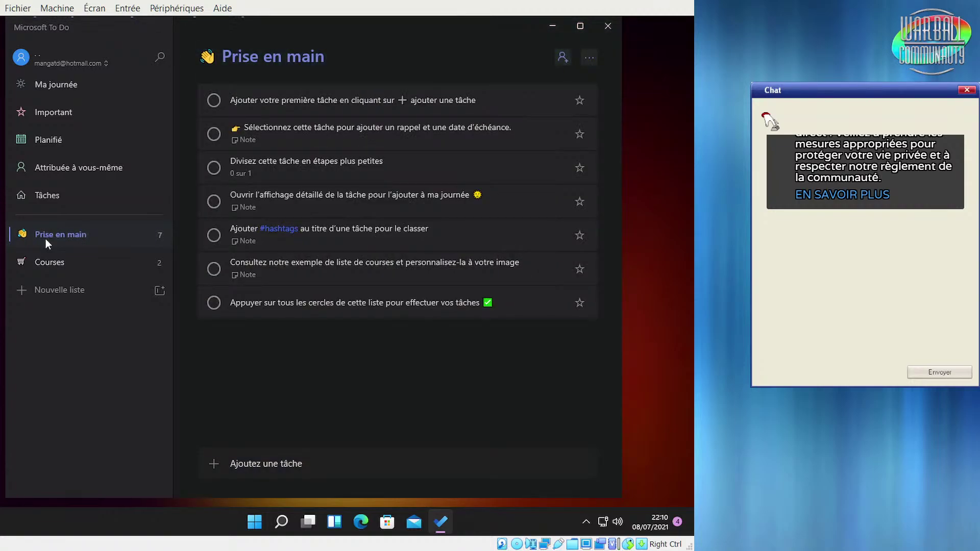
left_click(39, 259)
left_click(39, 240)
left_click(54, 264)
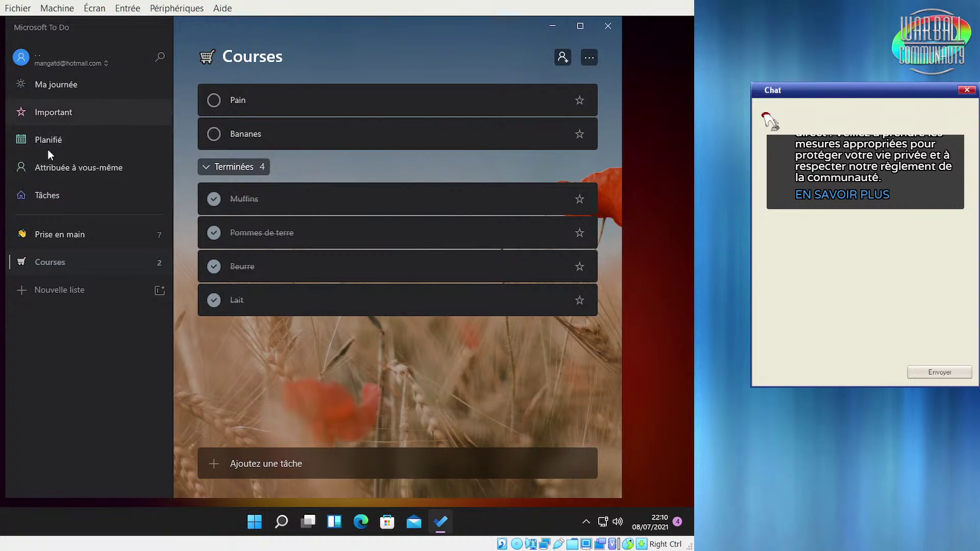
View Attribuée à vous-même, Important and Planifié, then Ma journée with its Courses suggestions
left_click(67, 175)
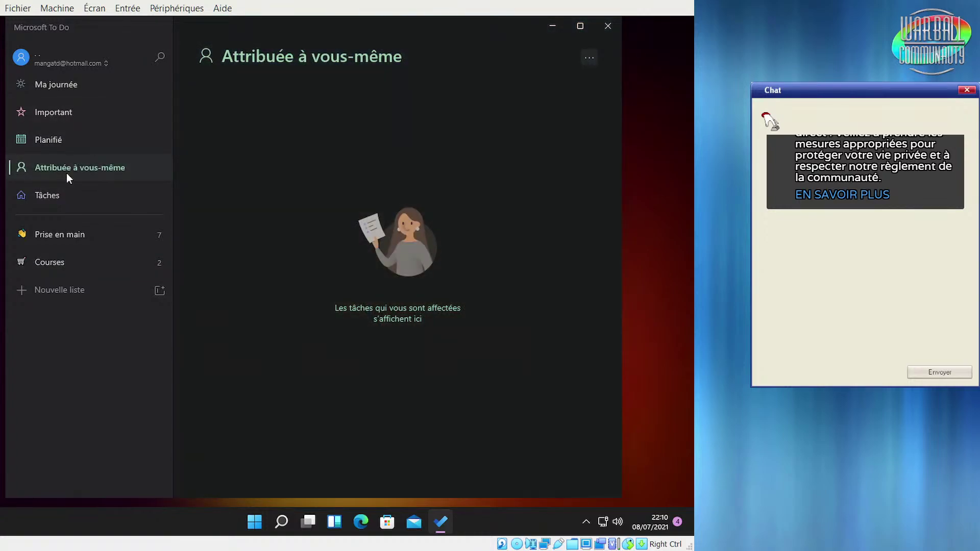
left_click(87, 110)
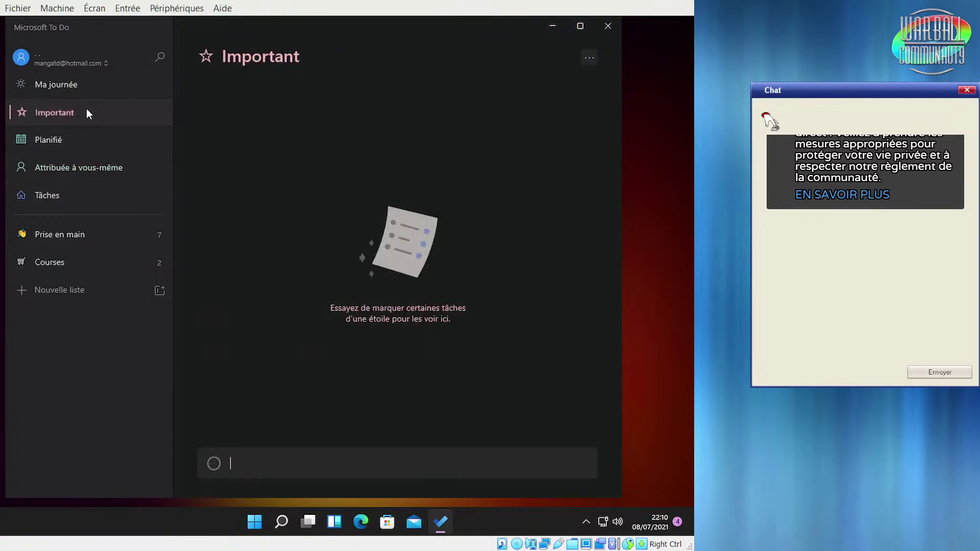
left_click(81, 140)
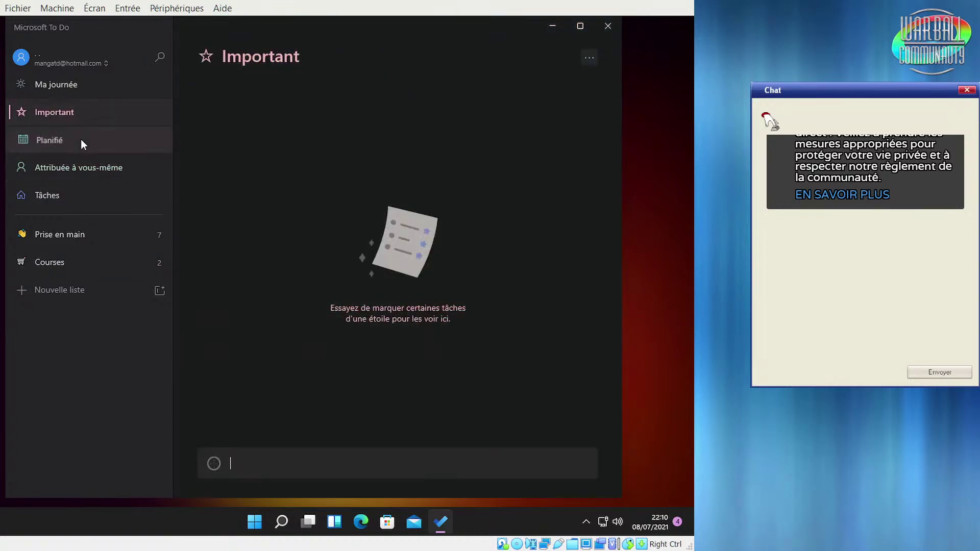
left_click(68, 113)
left_click(65, 87)
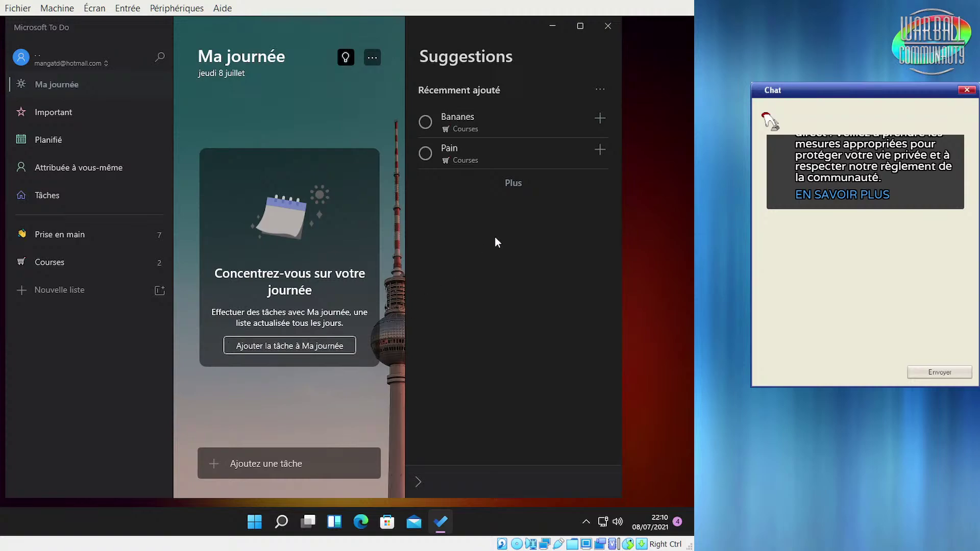
left_click(511, 184)
left_click_drag(275, 35, 300, 45)
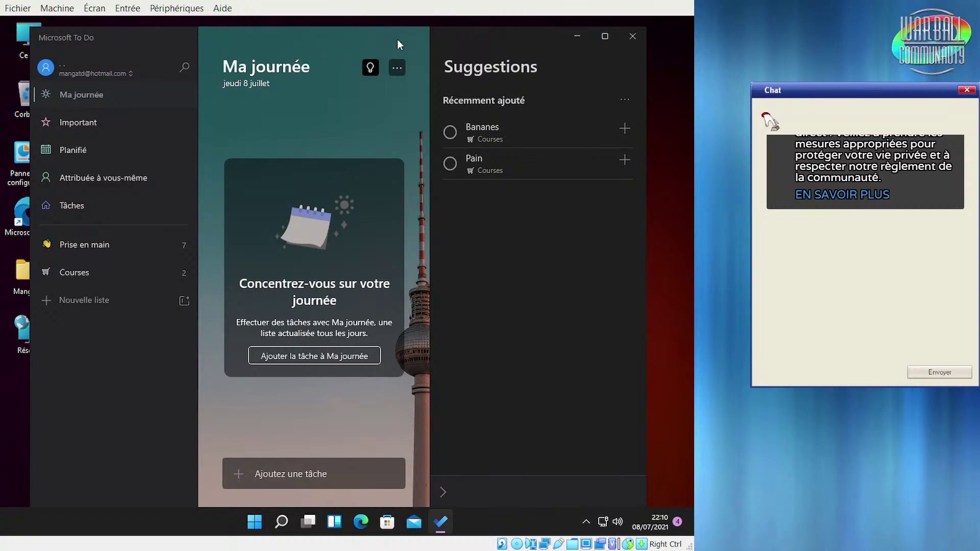
Close To Do and start PicsArt from the Start menu's pinned apps
left_click(633, 35)
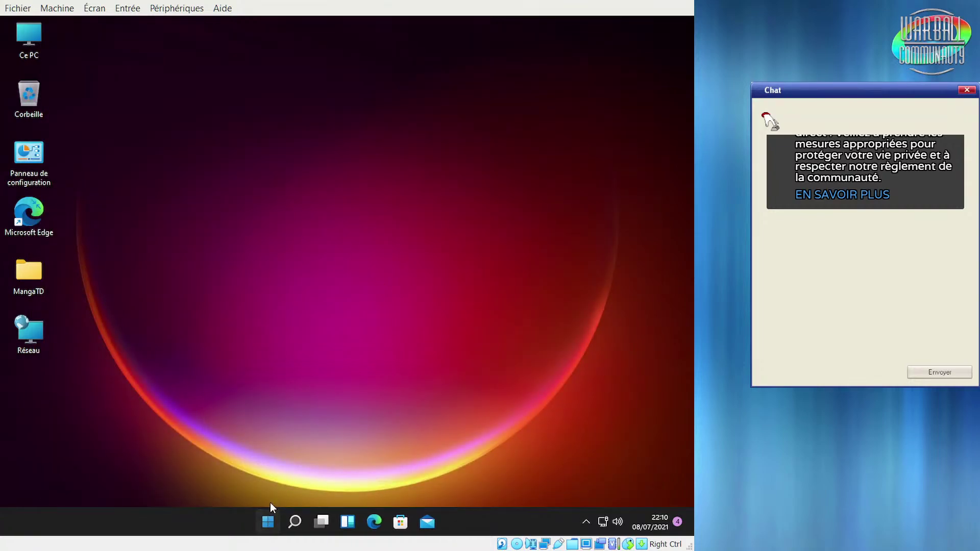
left_click(268, 520)
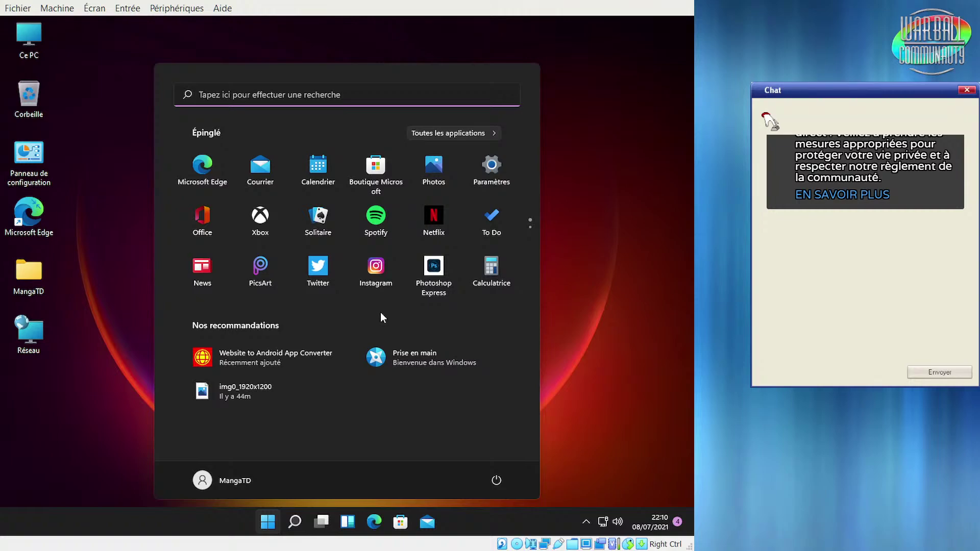
left_click(253, 265)
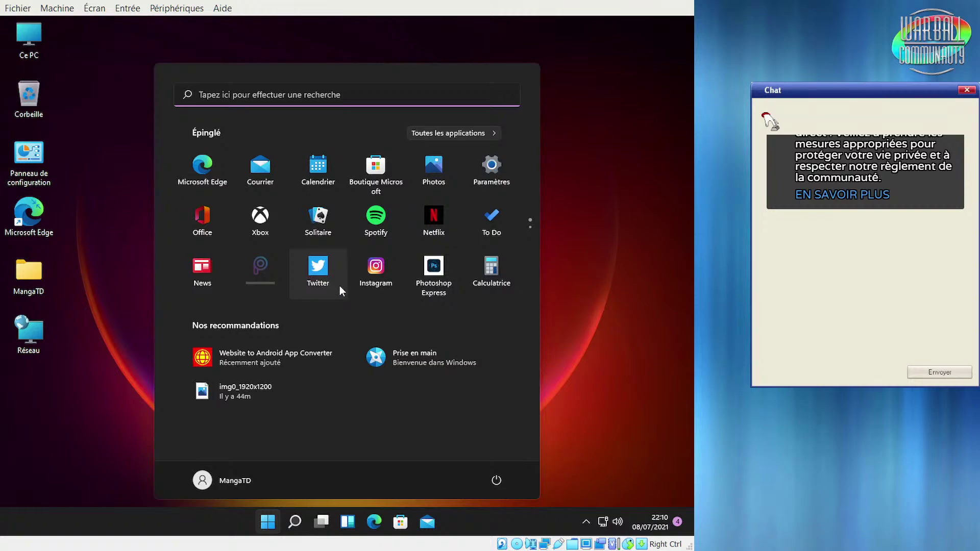
Open Calculator, browse its list of modes, then close it
left_click(490, 272)
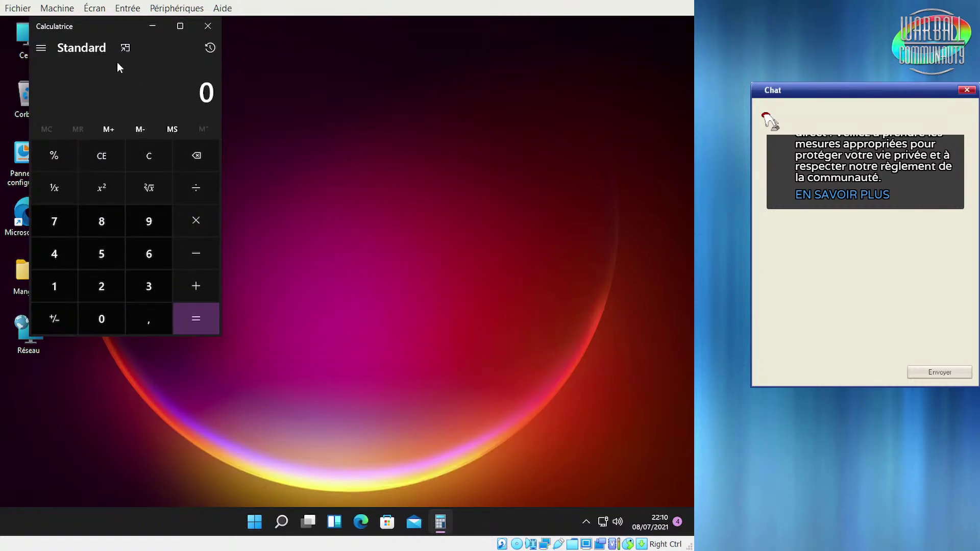
left_click(42, 53)
scroll(64, 144, "down", 5)
scroll(64, 143, "up", 2)
scroll(63, 144, "up", 3)
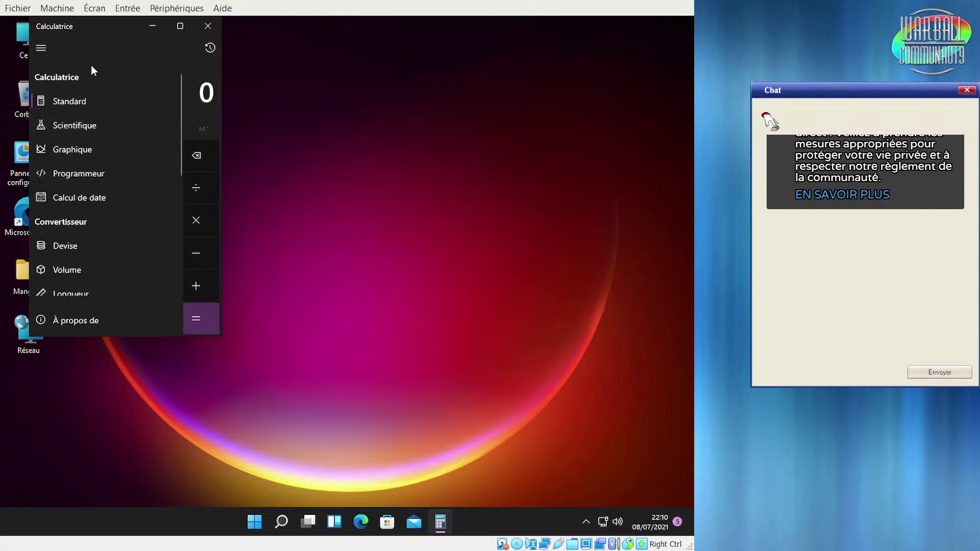
left_click(207, 26)
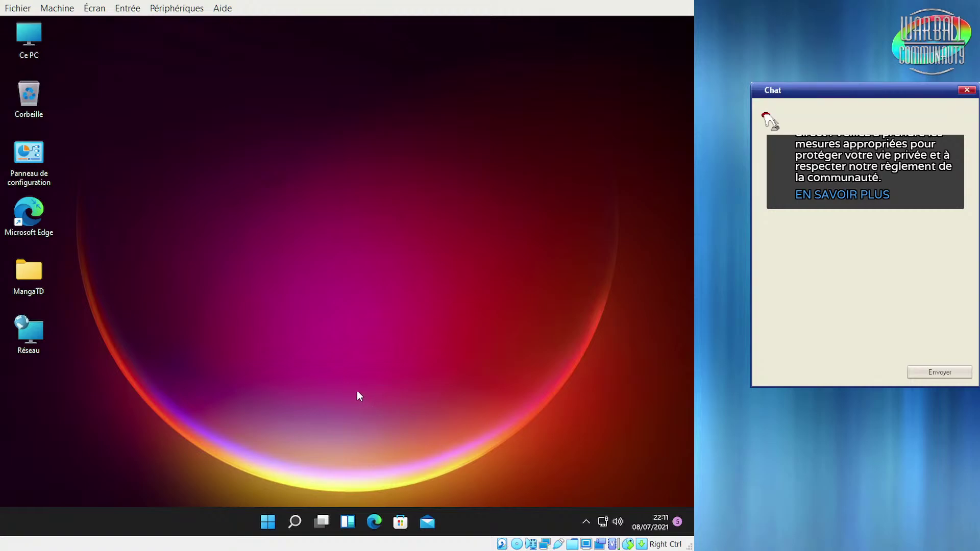
Launch Prise en main from the Start menu's recommendations and maximize its window
left_click(273, 528)
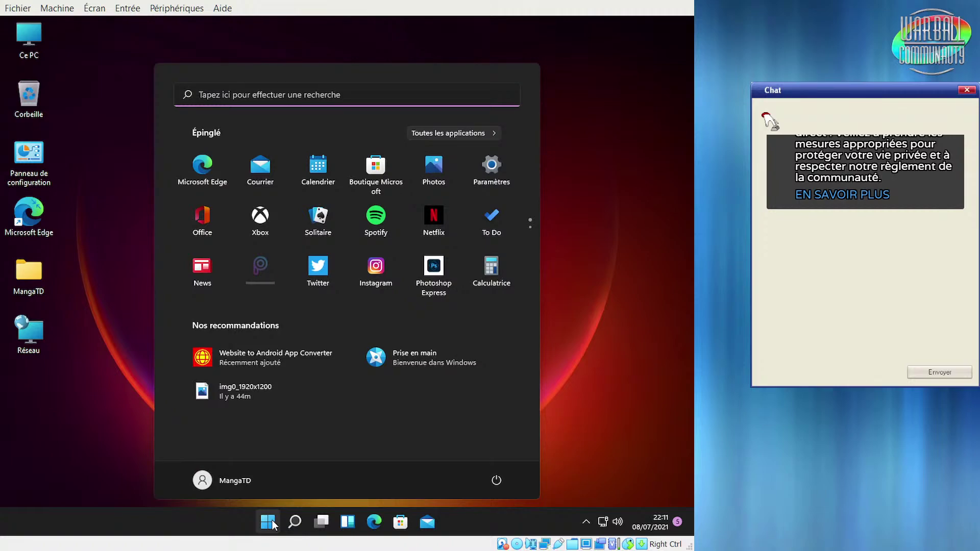
left_click(397, 362)
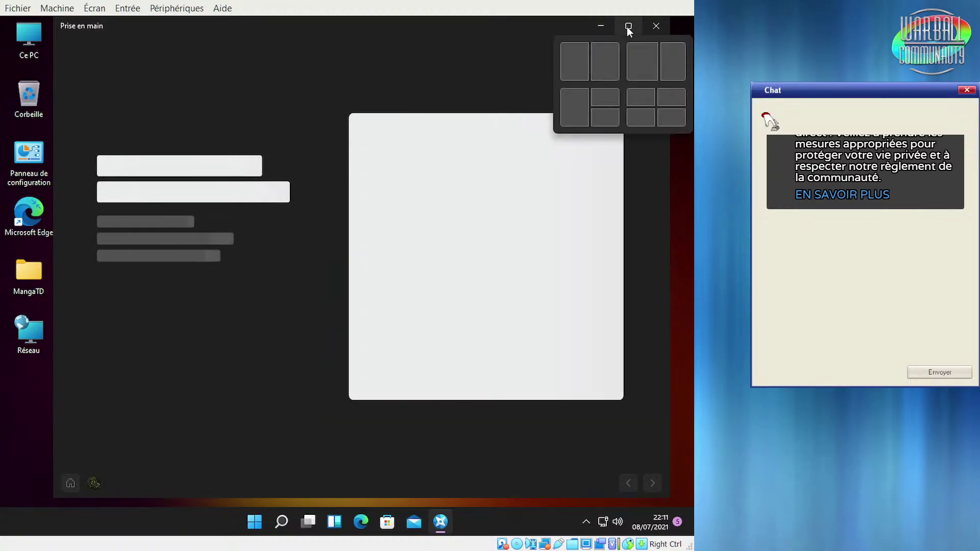
left_click(627, 26)
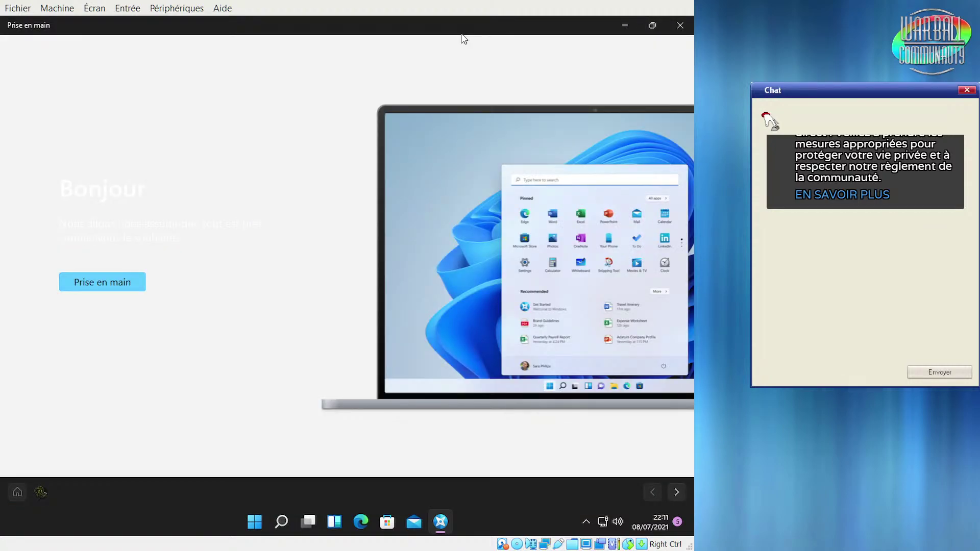
Advance past the Bonjour welcome to the 'L'emplacement idéal pour vos fichiers' page
left_click_drag(92, 193, 284, 268)
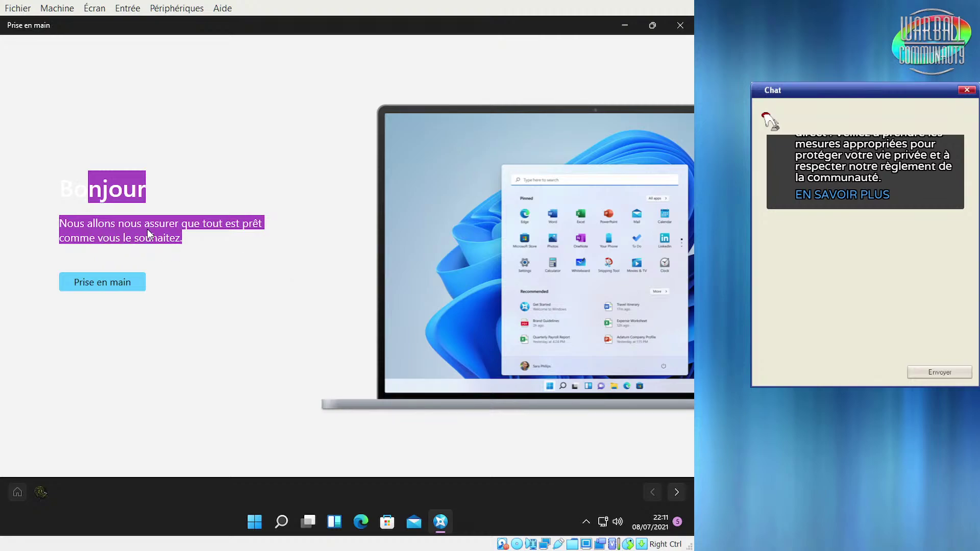
left_click(106, 283)
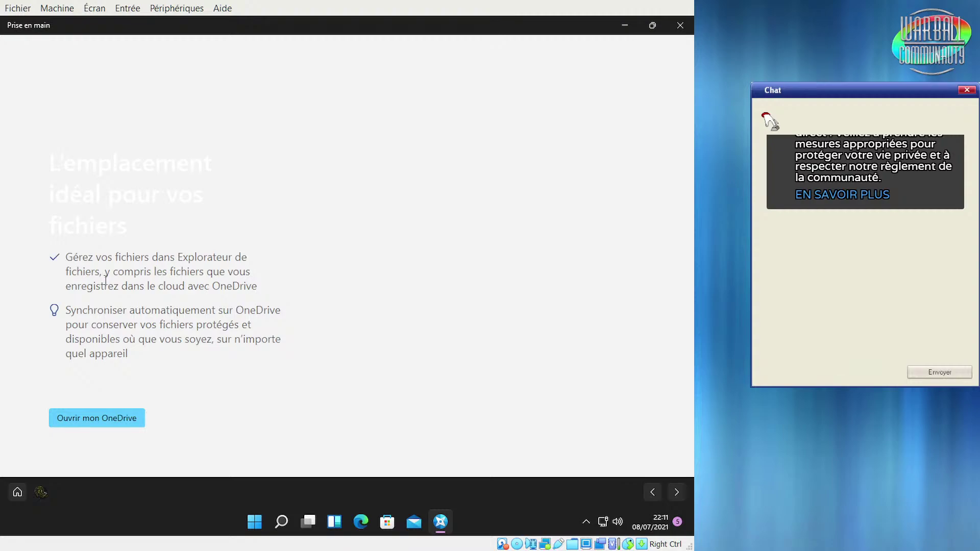
left_click_drag(53, 74, 160, 257)
left_click(126, 148)
left_click_drag(56, 160, 222, 231)
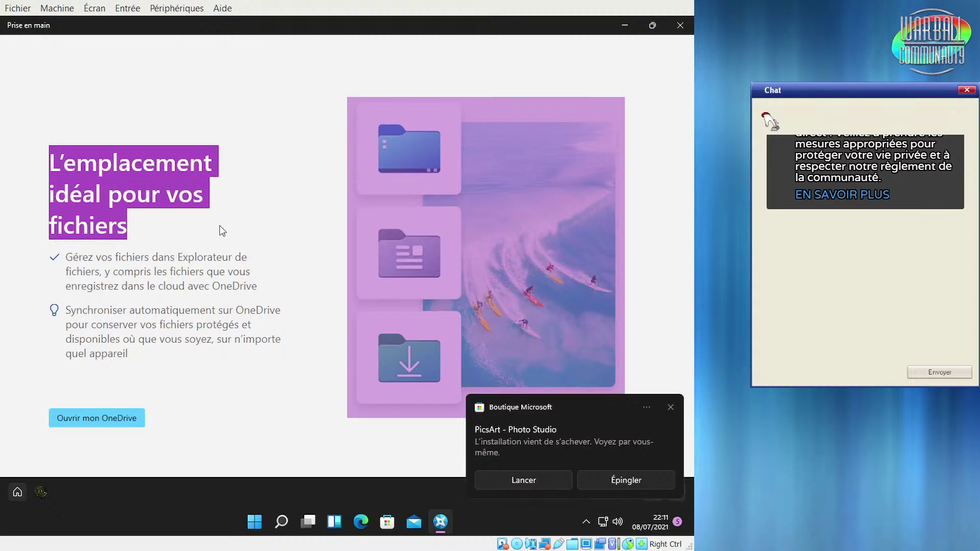
Launch PicsArt - Photo Studio and try signing in with a Microsoft account, viewing other options
left_click(505, 478)
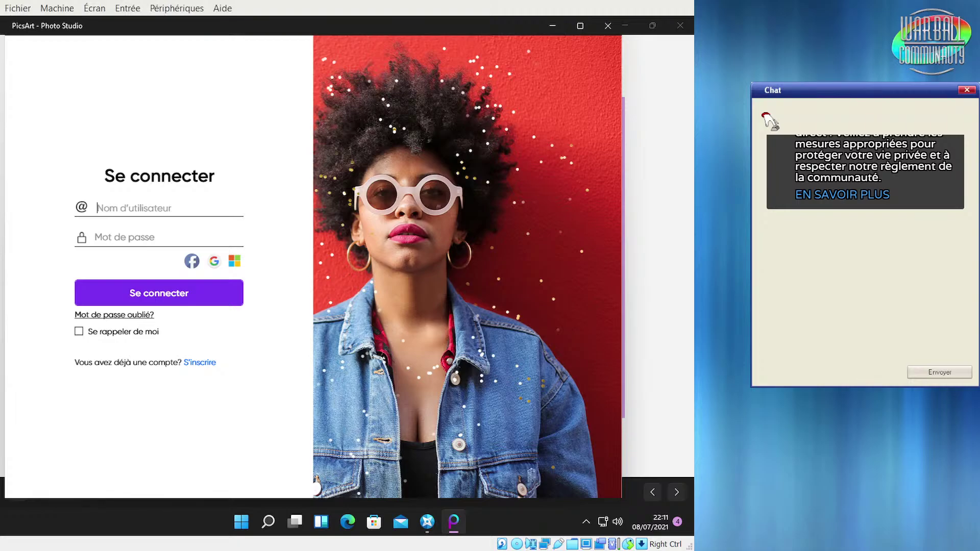
left_click(312, 234)
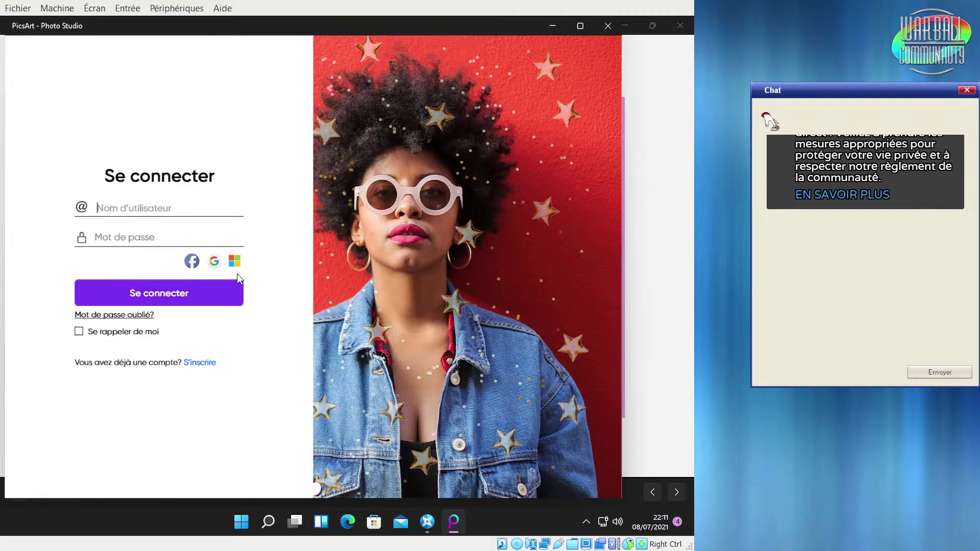
left_click(243, 264)
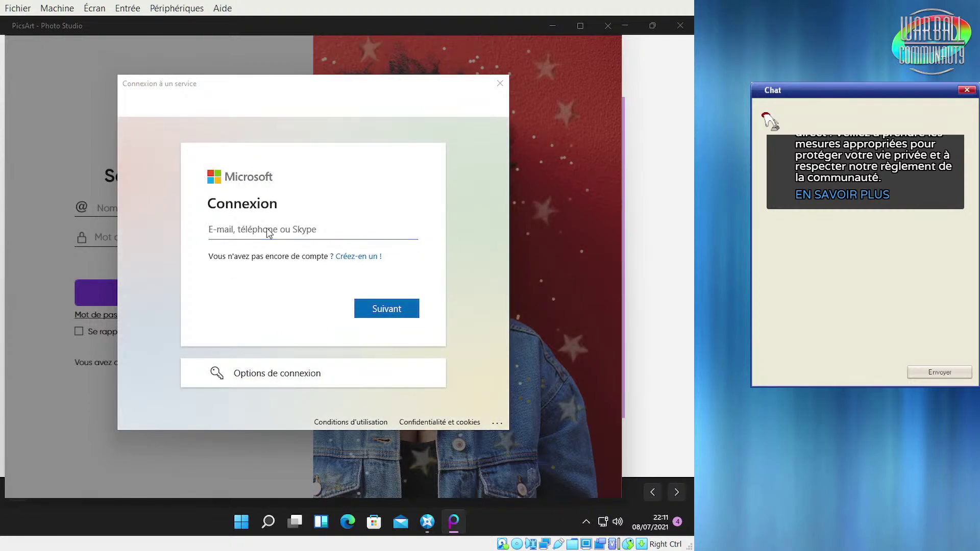
left_click(397, 317)
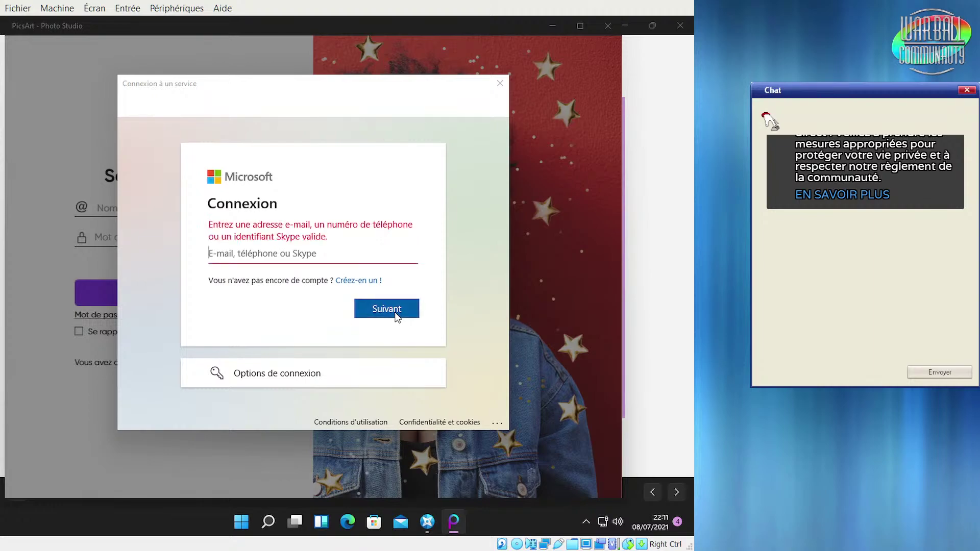
left_click(267, 380)
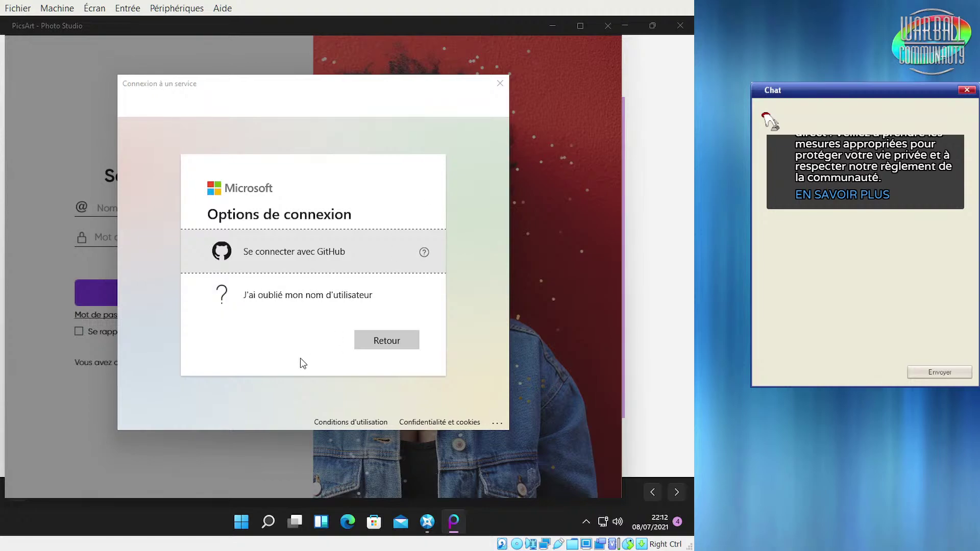
Back out of the Microsoft sign-in dialog, retry it, and close it again
left_click(386, 341)
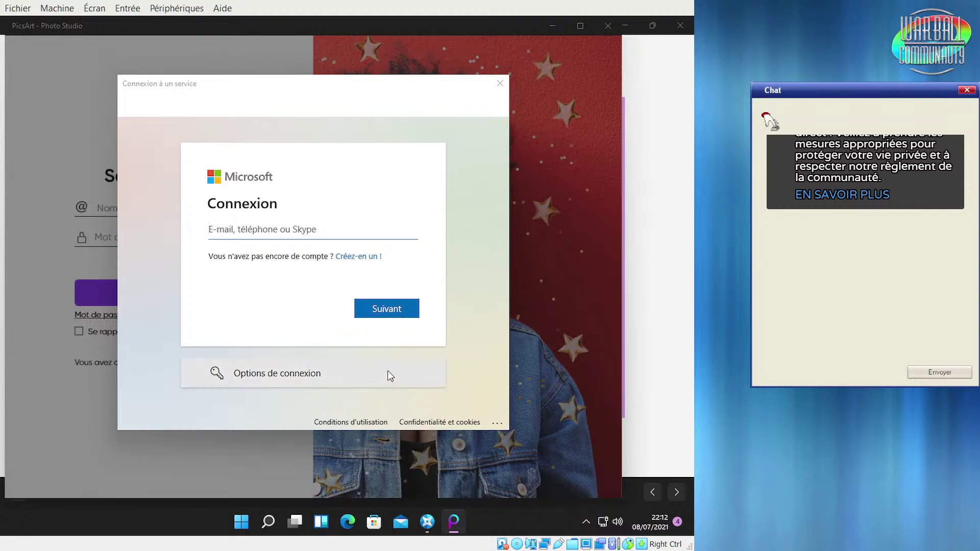
left_click(500, 84)
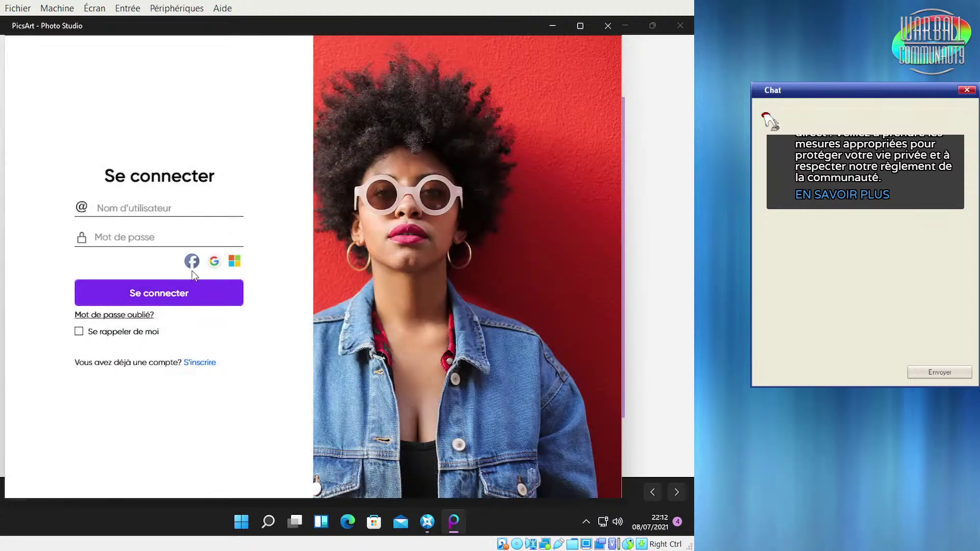
left_click(240, 259)
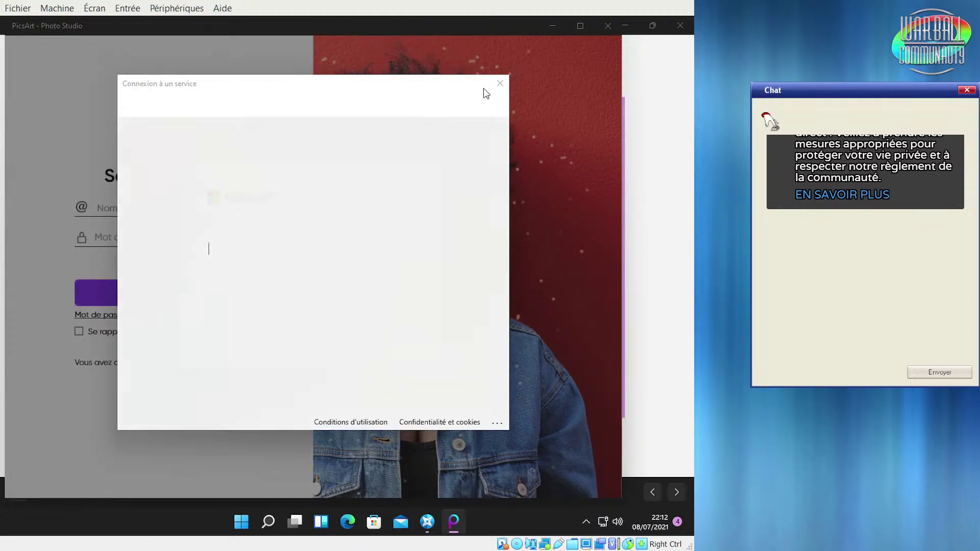
left_click(500, 85)
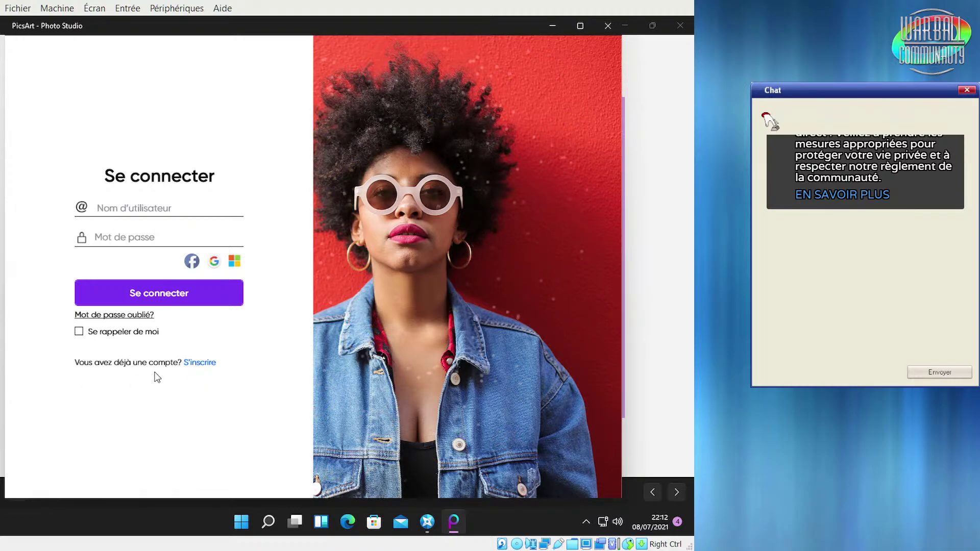
Switch between the PicsArt sign-up and login forms, then close the OneDrive promo window
left_click(202, 364)
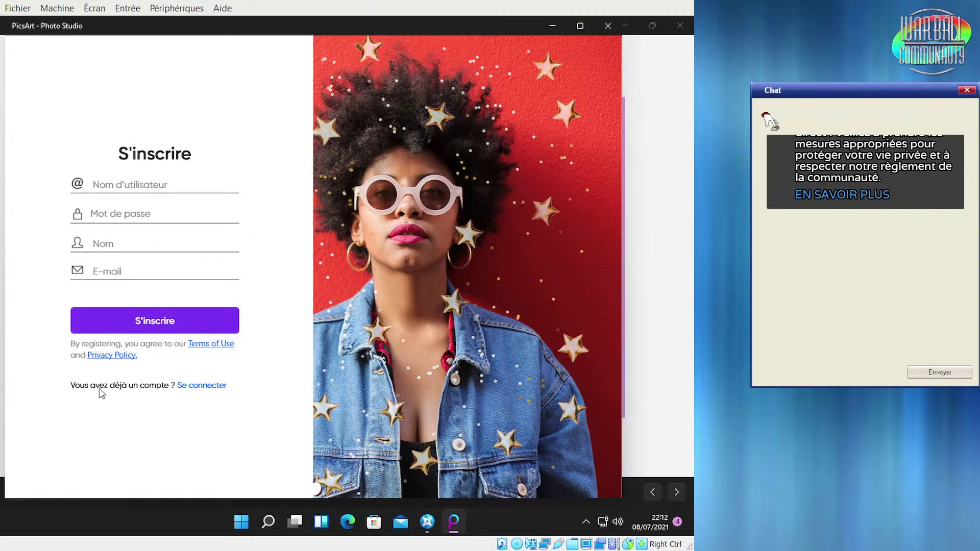
left_click(192, 389)
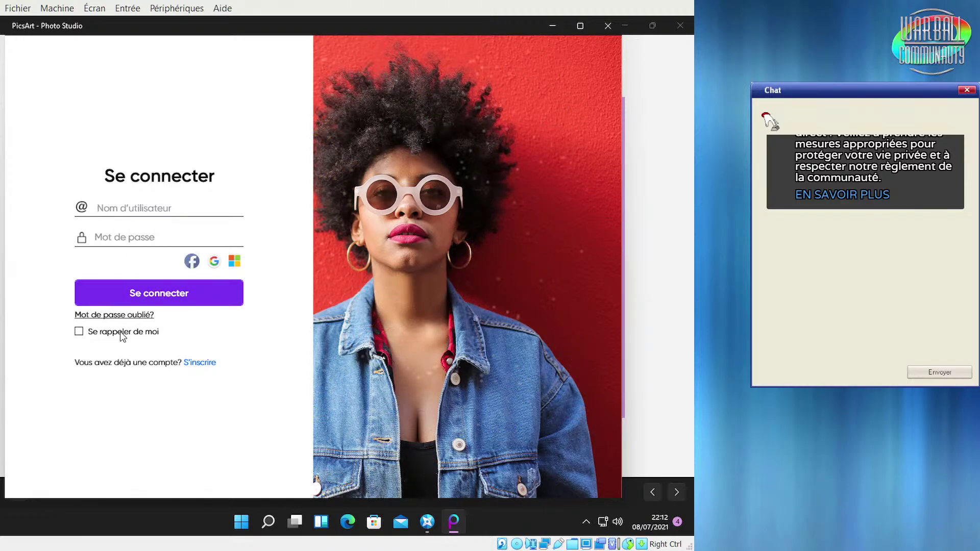
left_click(679, 25)
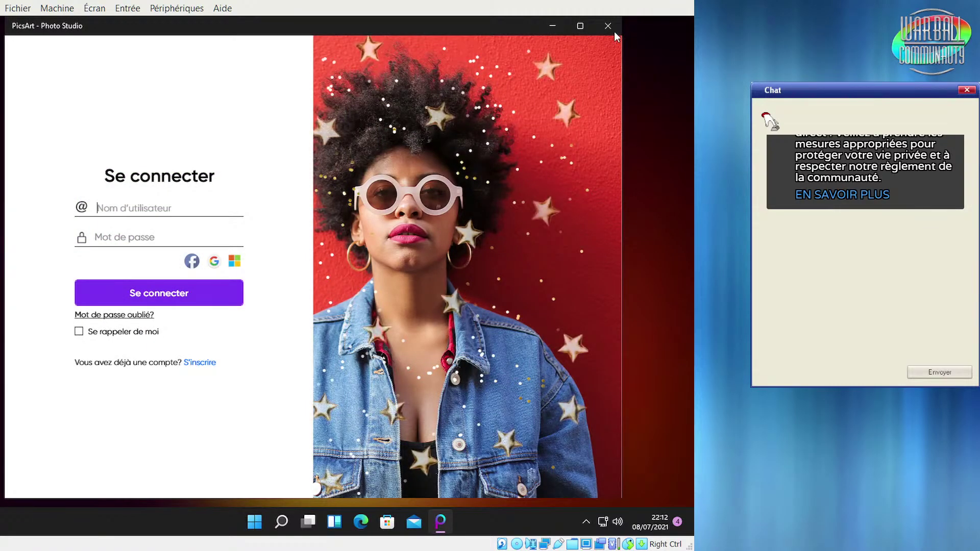
Close PicsArt, relaunch Prise en main from Start, and begin its tour
left_click(607, 26)
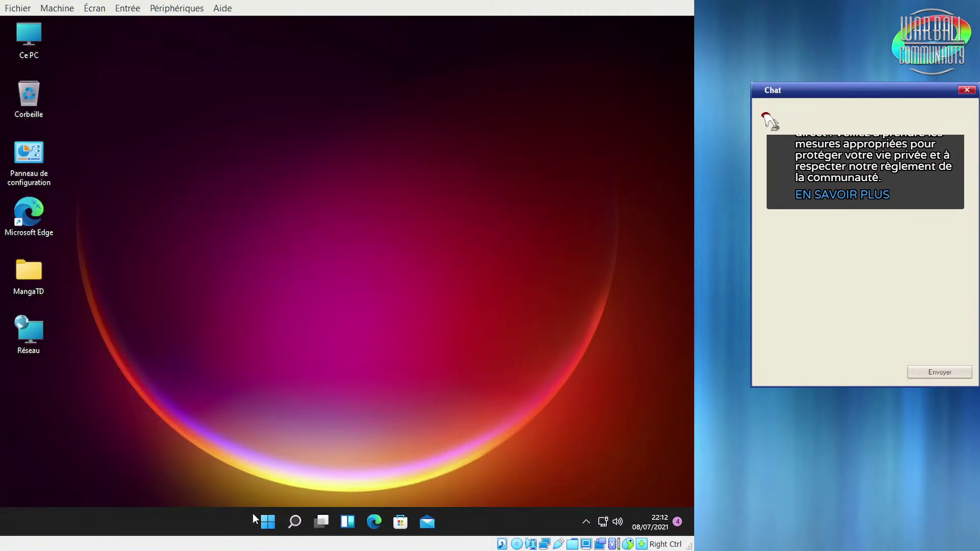
left_click(268, 523)
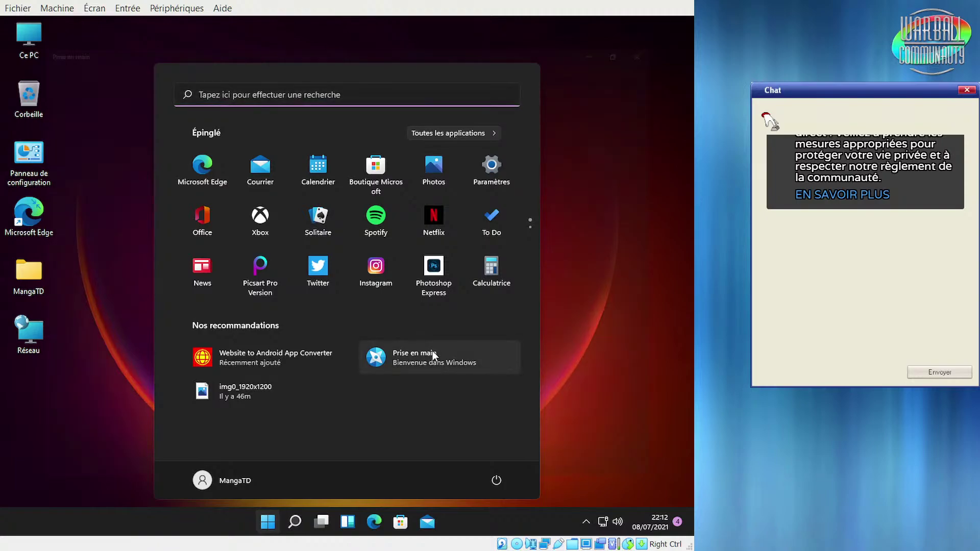
left_click(433, 353)
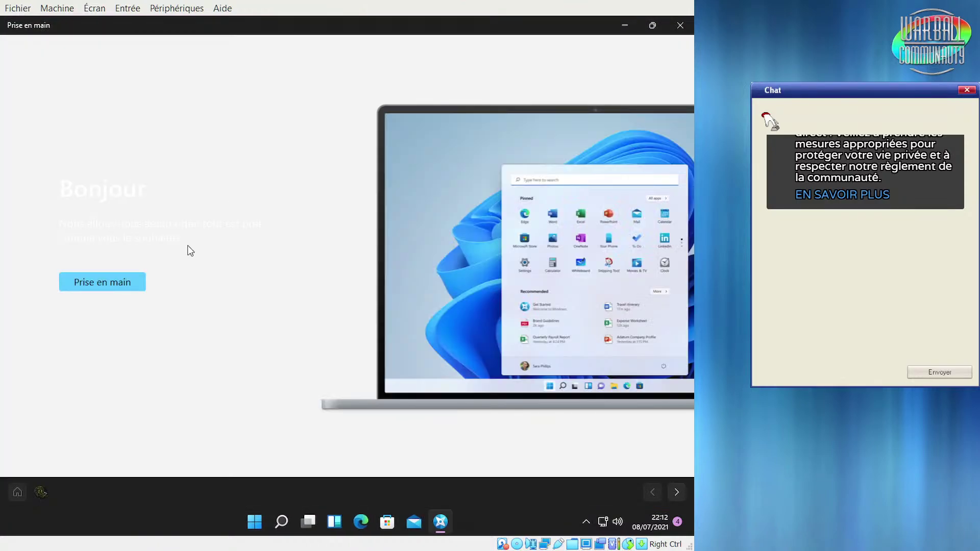
left_click(116, 286)
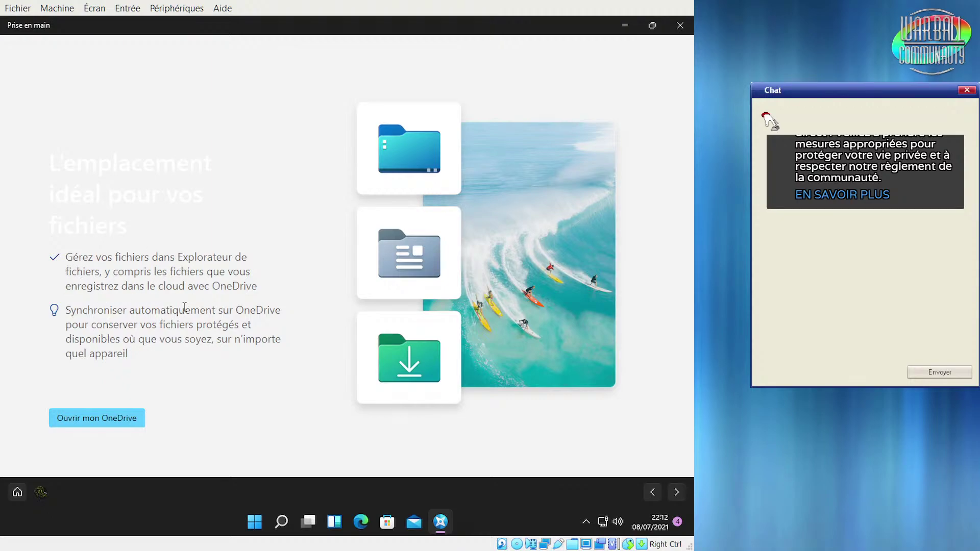
Try Ouvrir mon OneDrive, then dismiss the OneDrive setup dialog
left_click(127, 418)
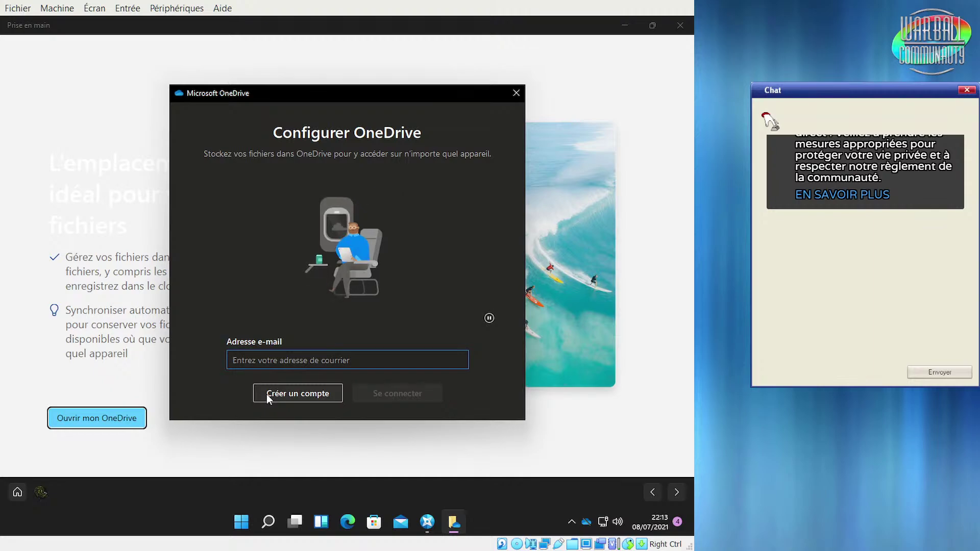
left_click(516, 94)
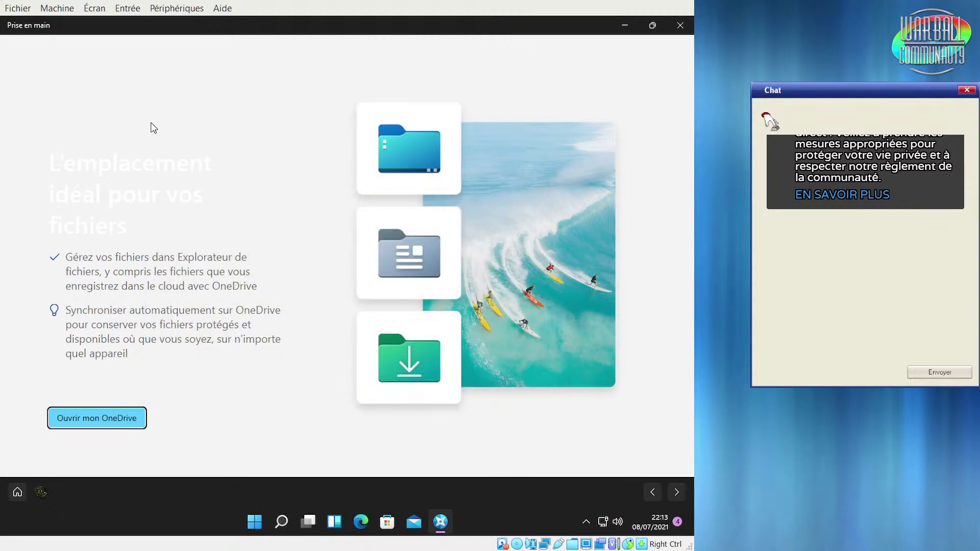
left_click_drag(51, 153, 164, 250)
left_click(119, 204)
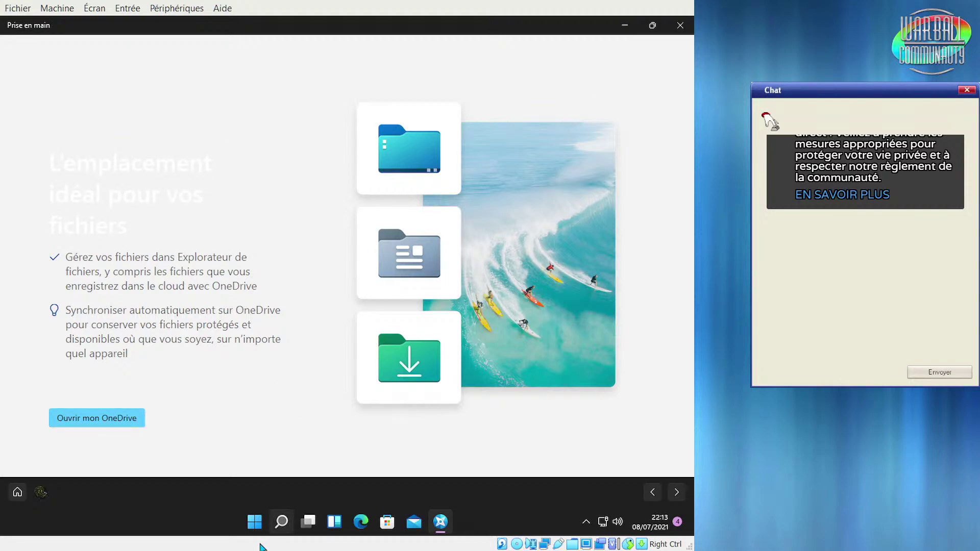
Minimise the Prise en main window and restore it from the taskbar
left_click(254, 521)
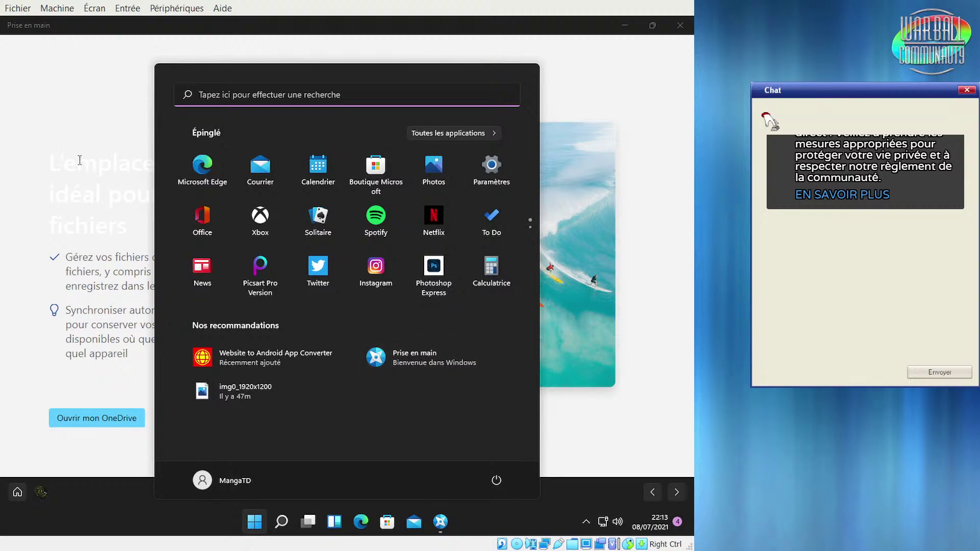
left_click(108, 159)
left_click(624, 27)
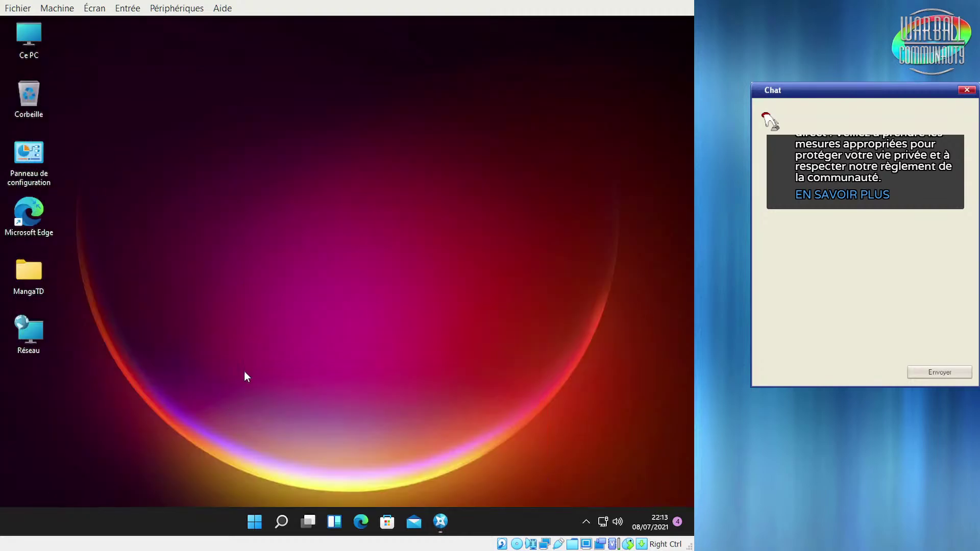
left_click(250, 528)
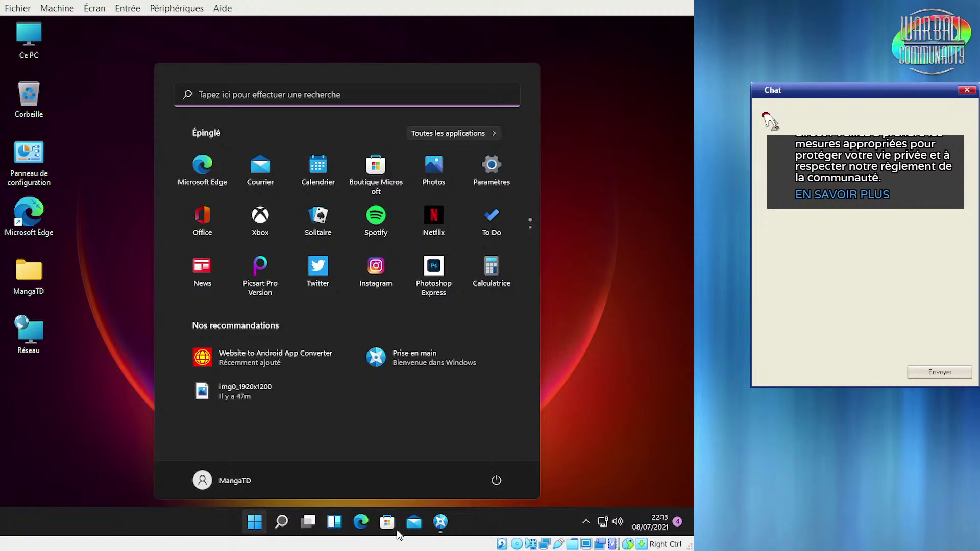
left_click(441, 521)
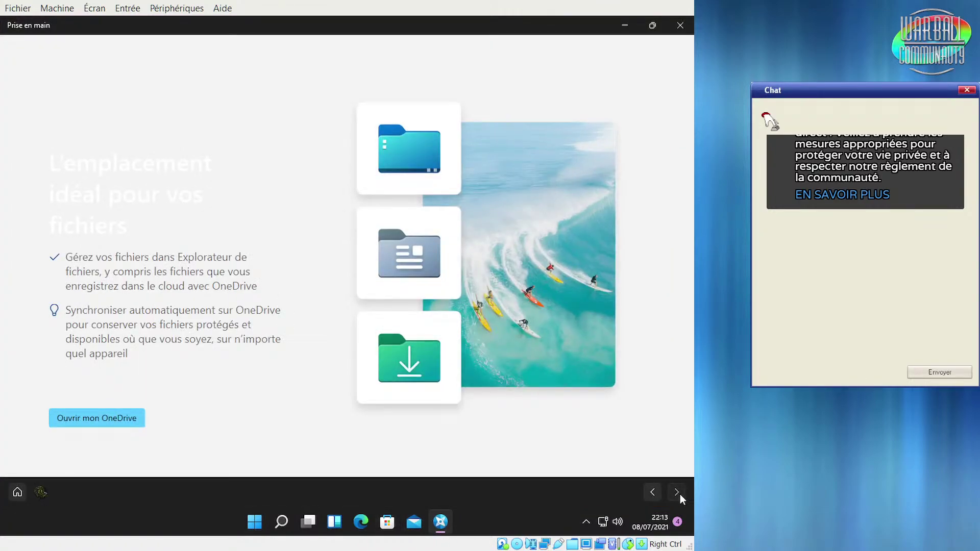
Advance to the Edge page 'Utilisez le navigateur qui vous priorise', then minimise the window
left_click(680, 495)
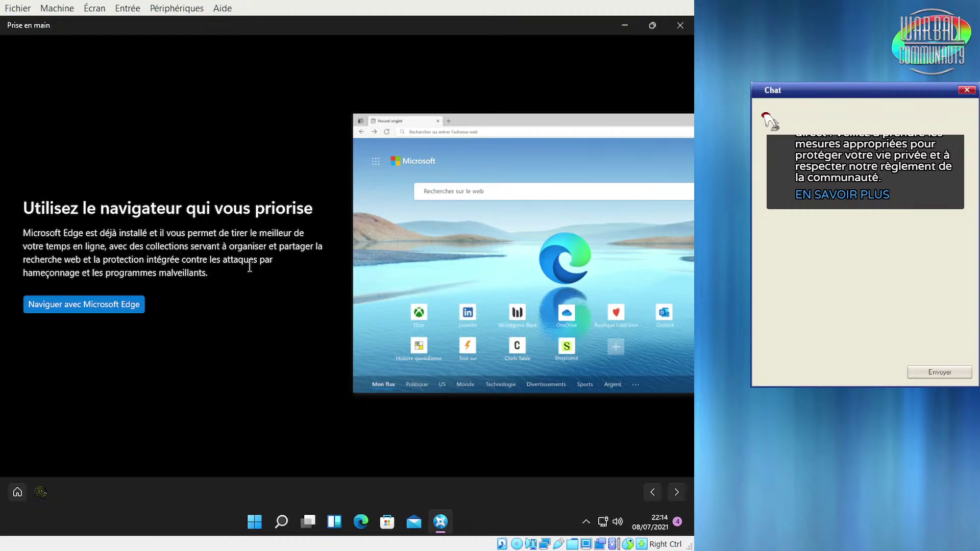
left_click(623, 29)
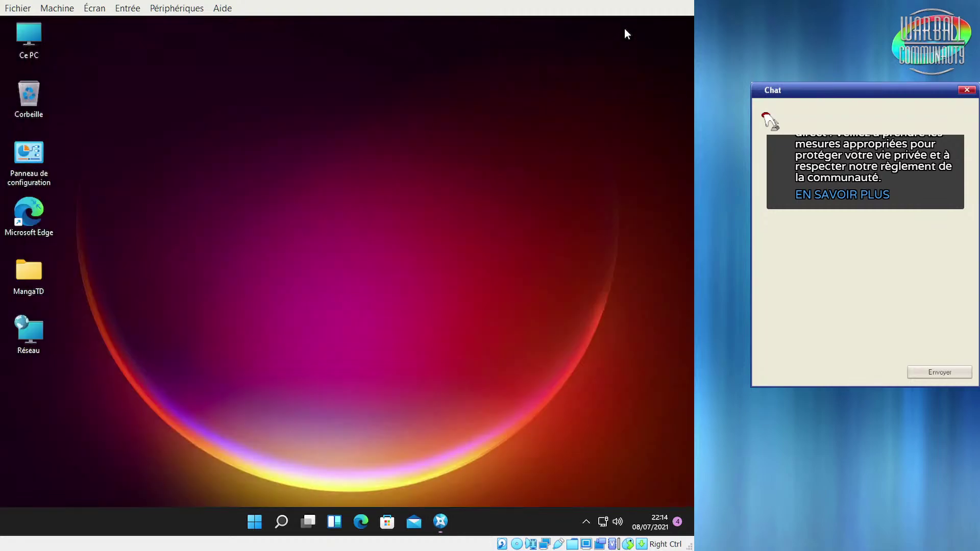
left_click_drag(142, 206, 18, 238)
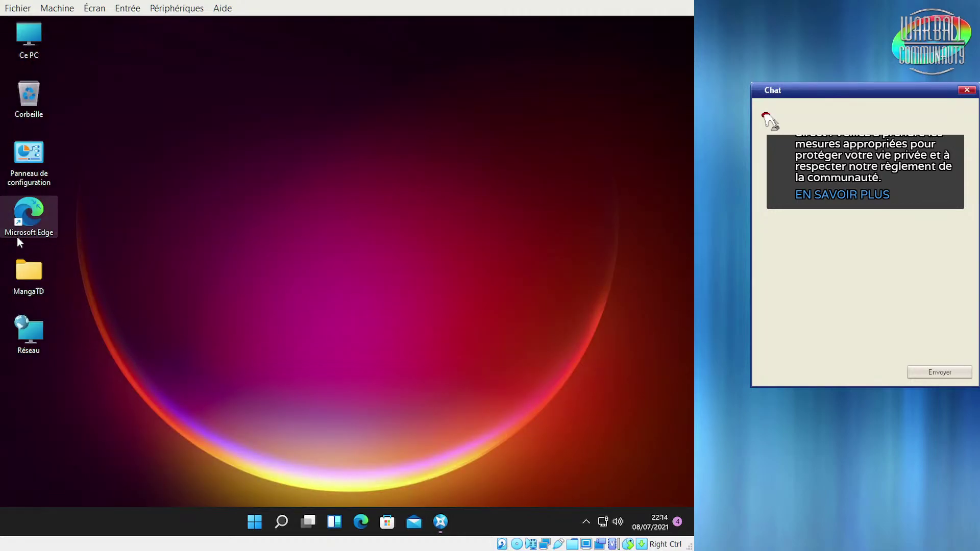
left_click(17, 237)
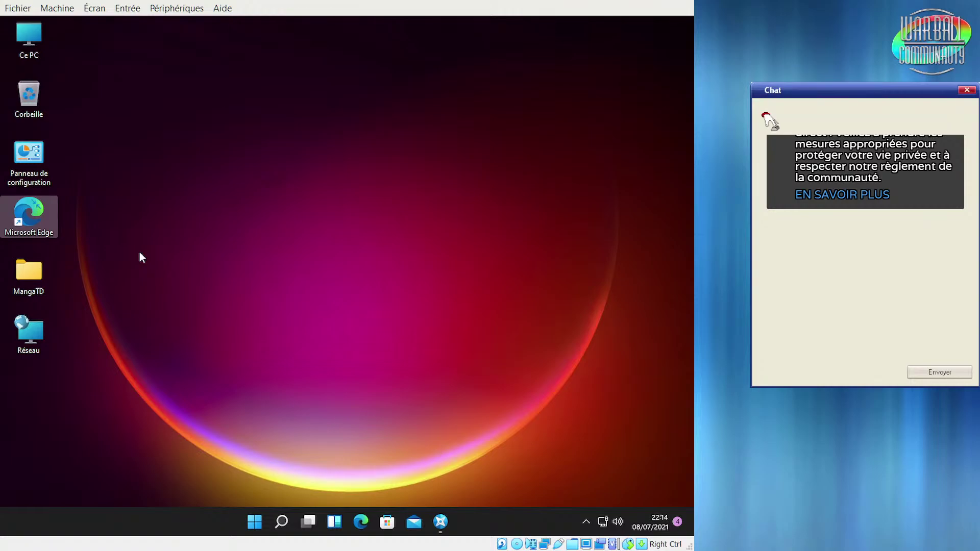
left_click(89, 218)
left_click_drag(29, 224, 31, 227)
left_click_drag(98, 204, 2, 240)
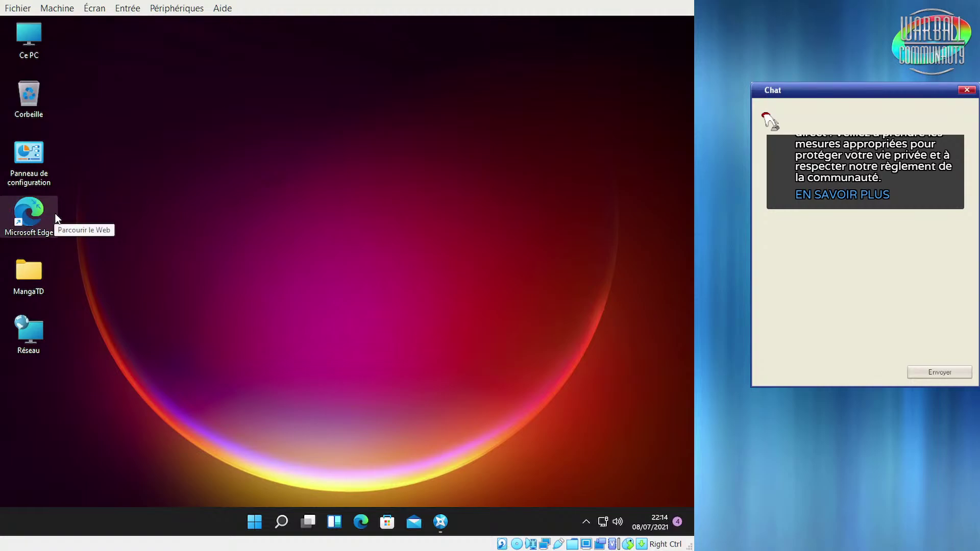
left_click(109, 222)
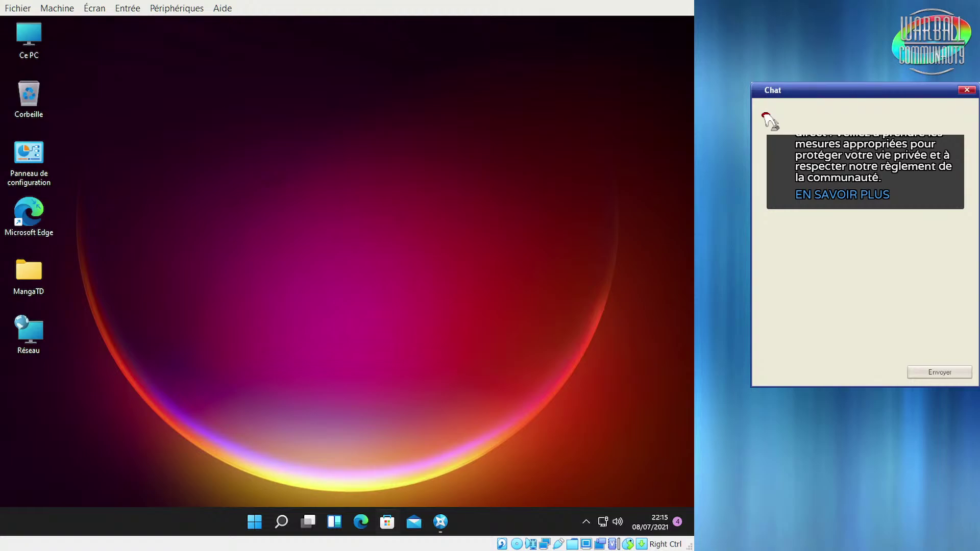
left_click(447, 524)
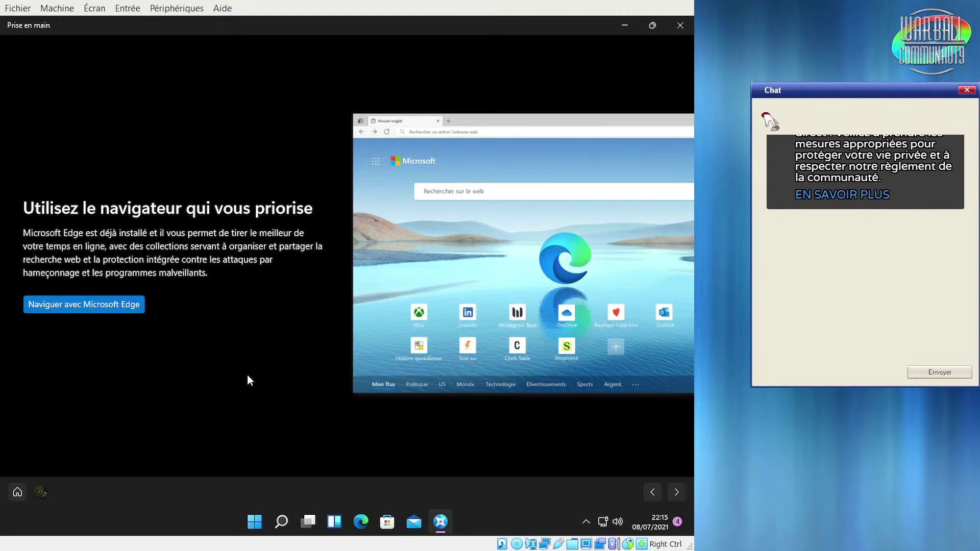
left_click(617, 25)
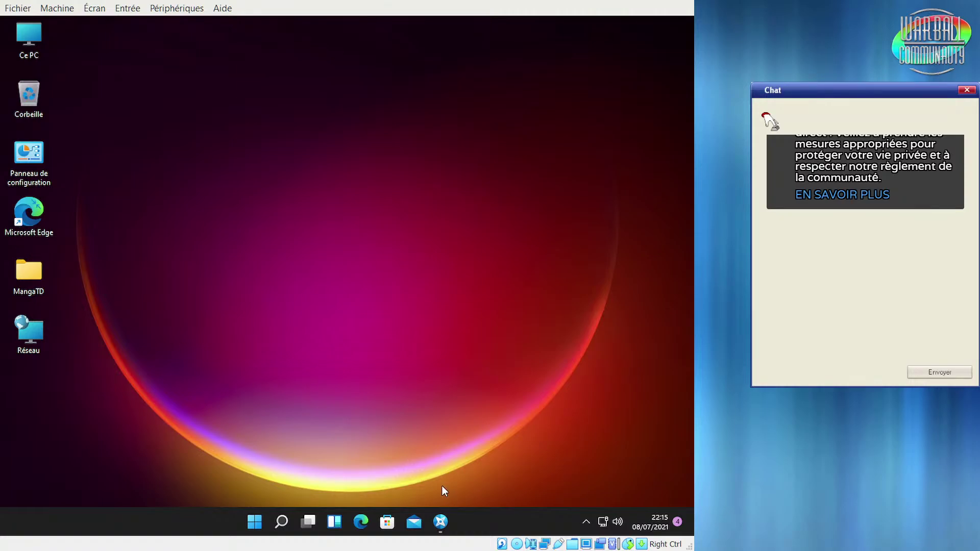
Search 'lecteur windows' to launch Windows Media Player and finish setup with custom settings
left_click(255, 521)
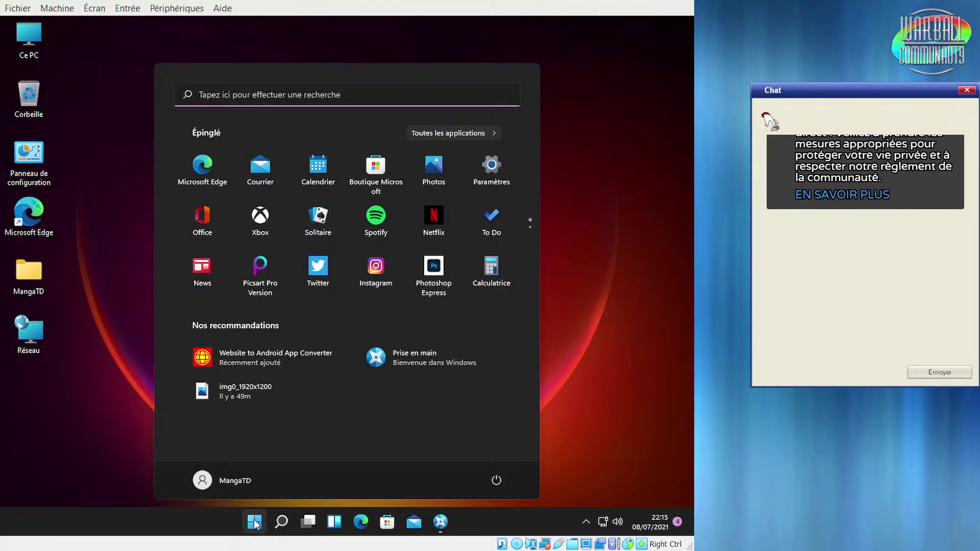
left_click(291, 93)
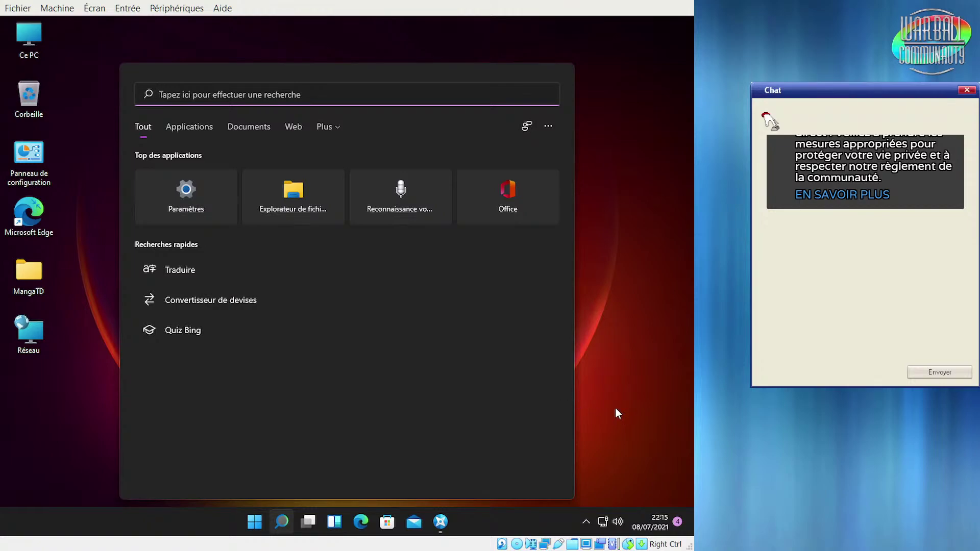
type("lecteur windo")
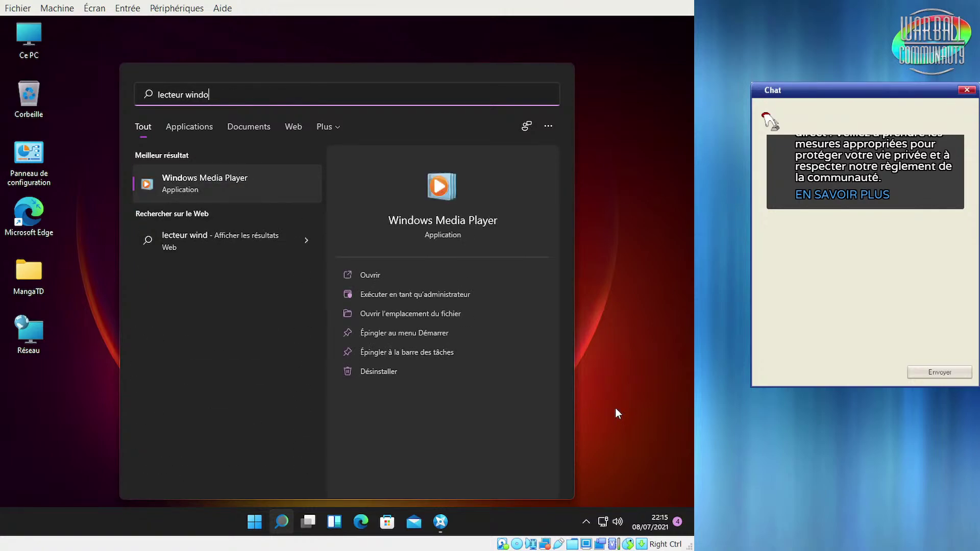
type("ws")
key("Return")
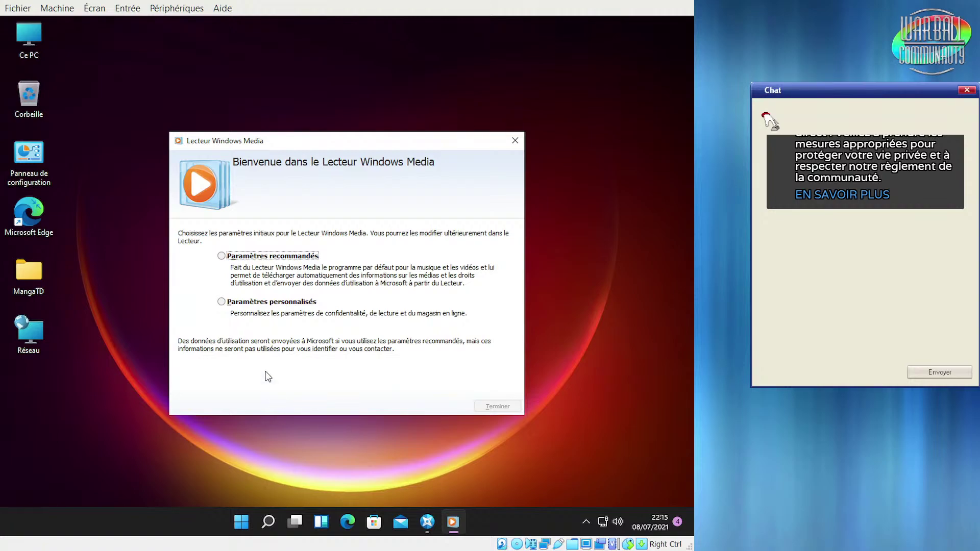
left_click(274, 303)
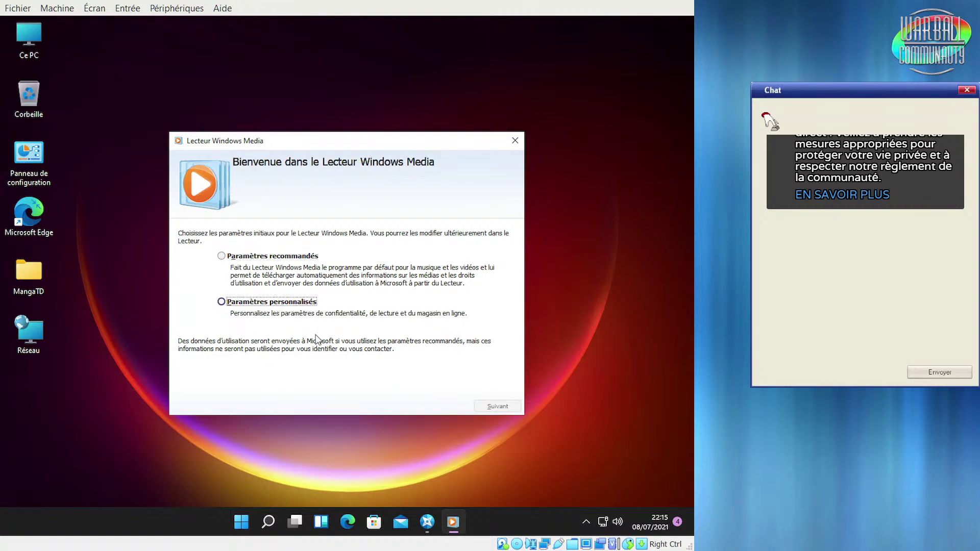
left_click(491, 406)
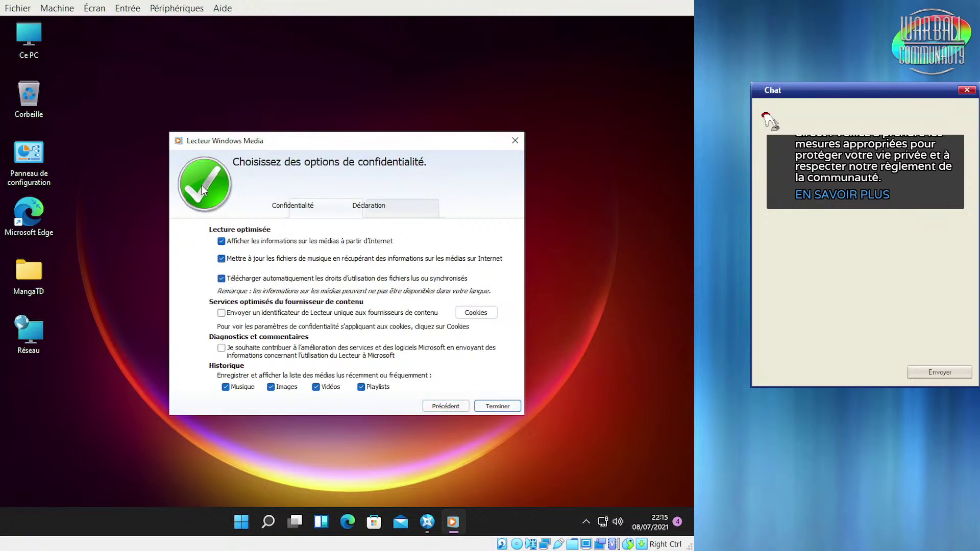
left_click(506, 409)
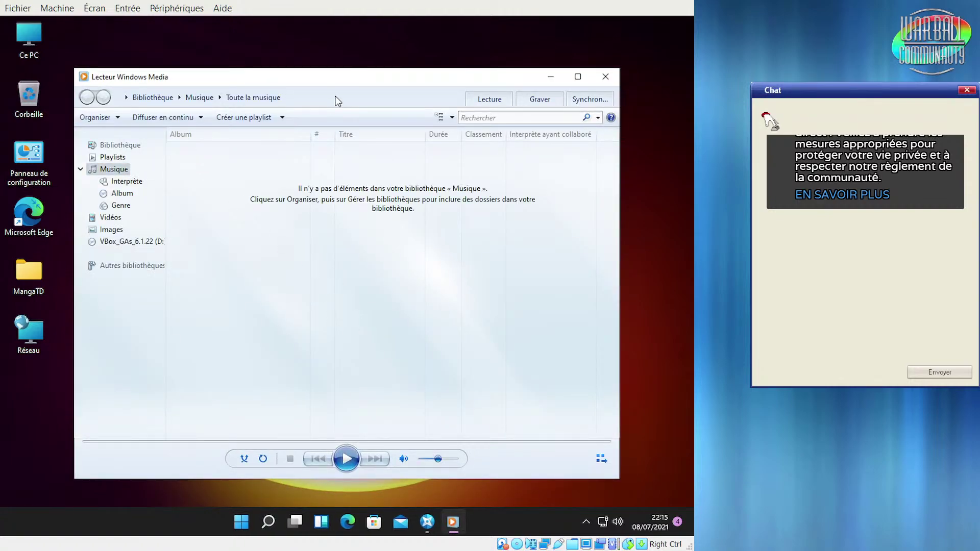
Check the player's version 12.0.22000.65 in its About box, then close the player
key("alt")
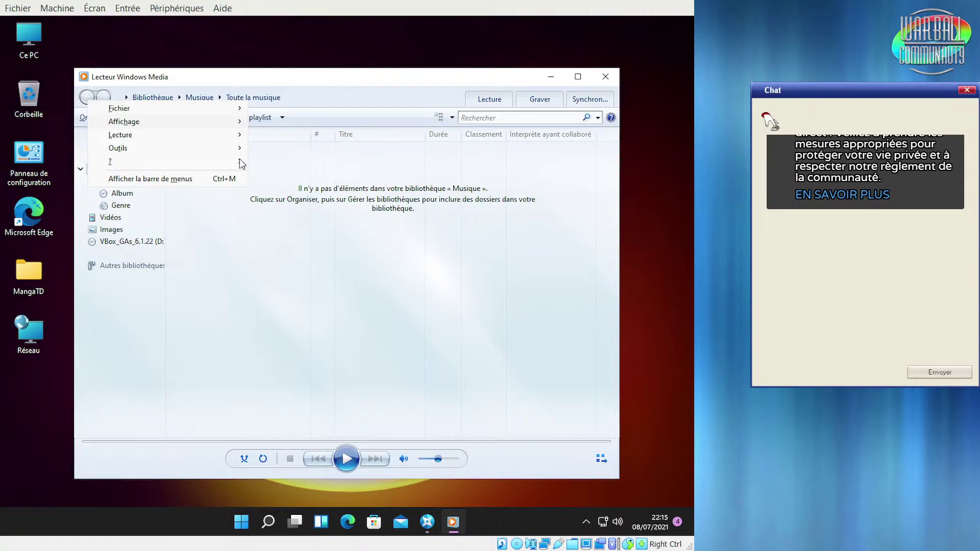
mouse_move(209, 164)
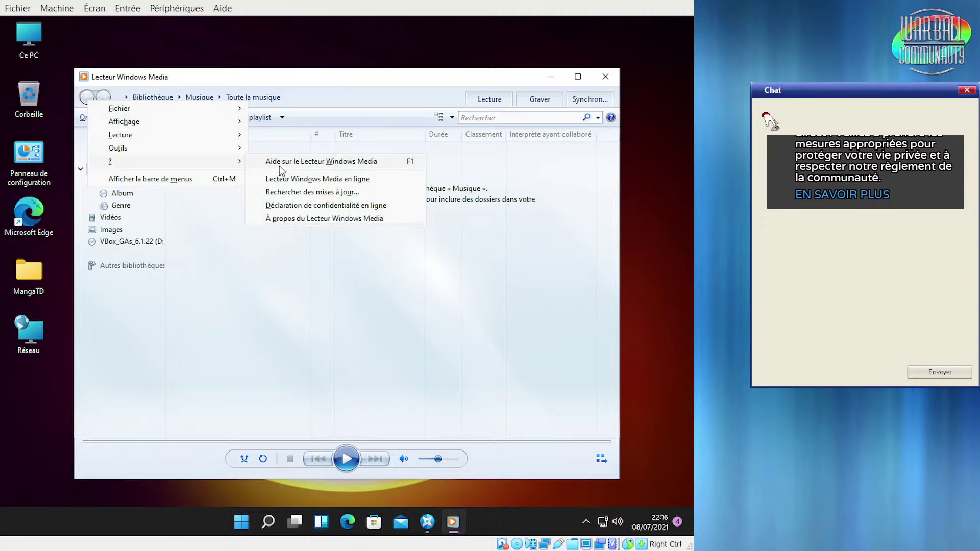
left_click(304, 220)
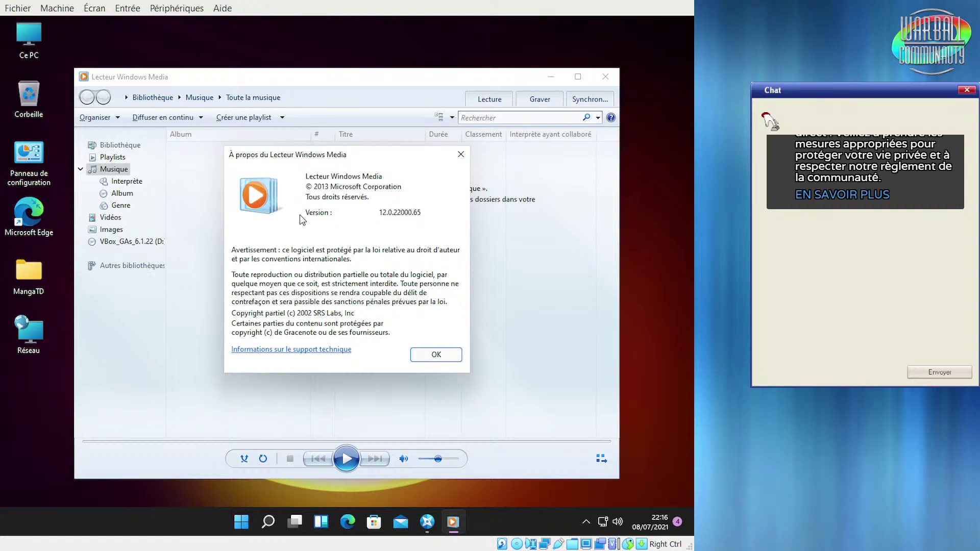
left_click(438, 354)
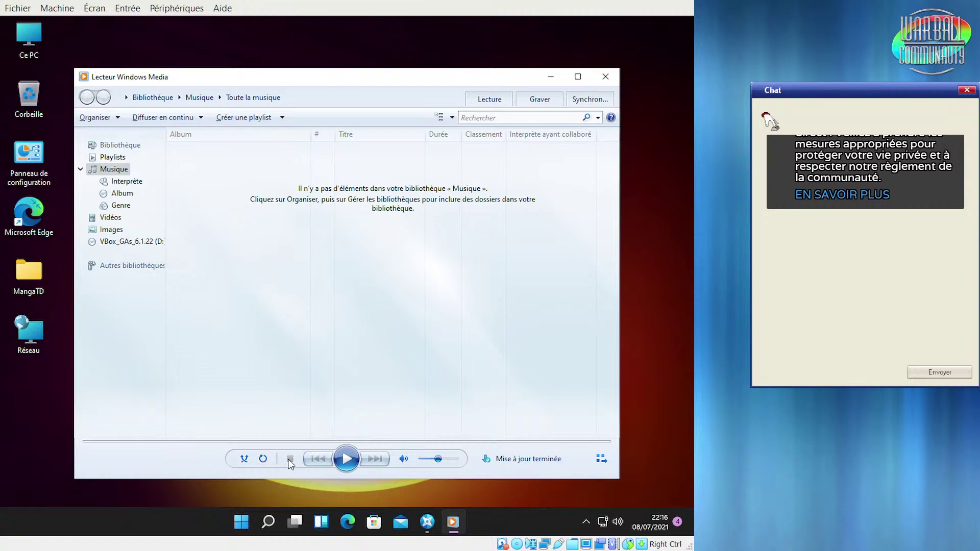
left_click(604, 77)
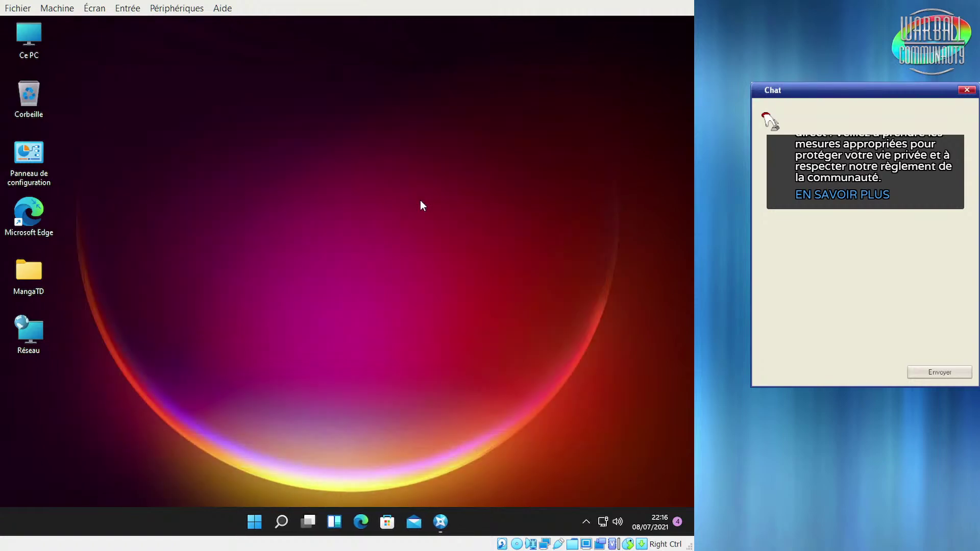
Restore Prise en main on its Edge page, minimise it, then reopen it from the taskbar
left_click(440, 526)
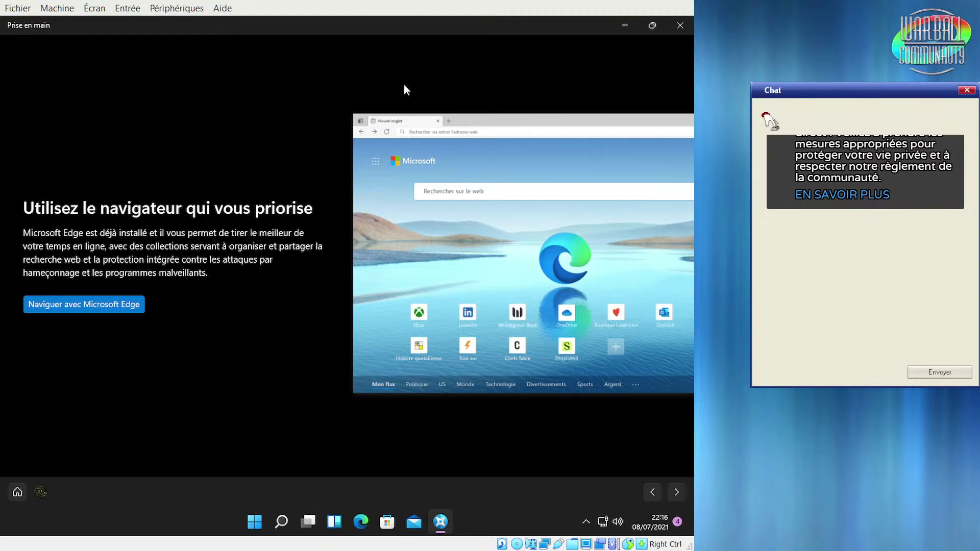
left_click(629, 25)
left_click_drag(108, 208, 76, 228)
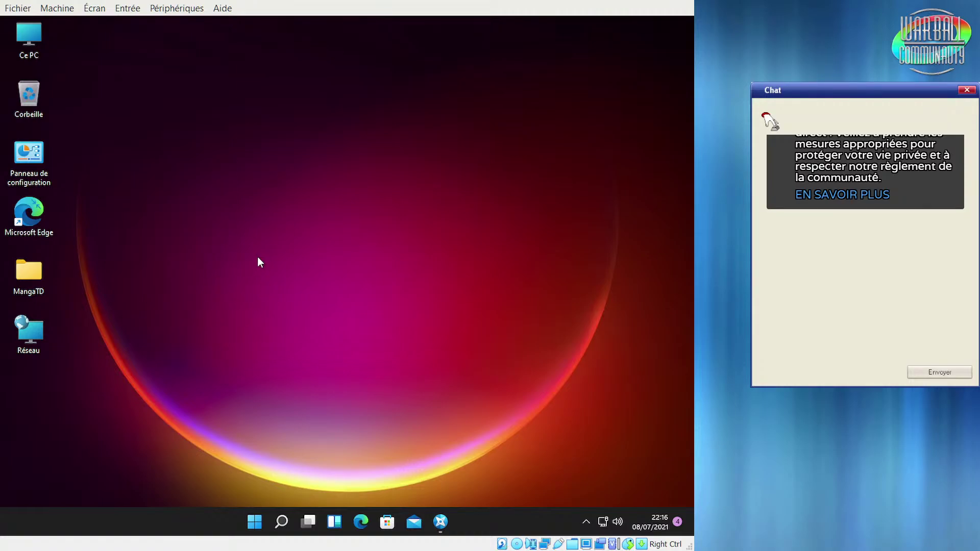
left_click(446, 524)
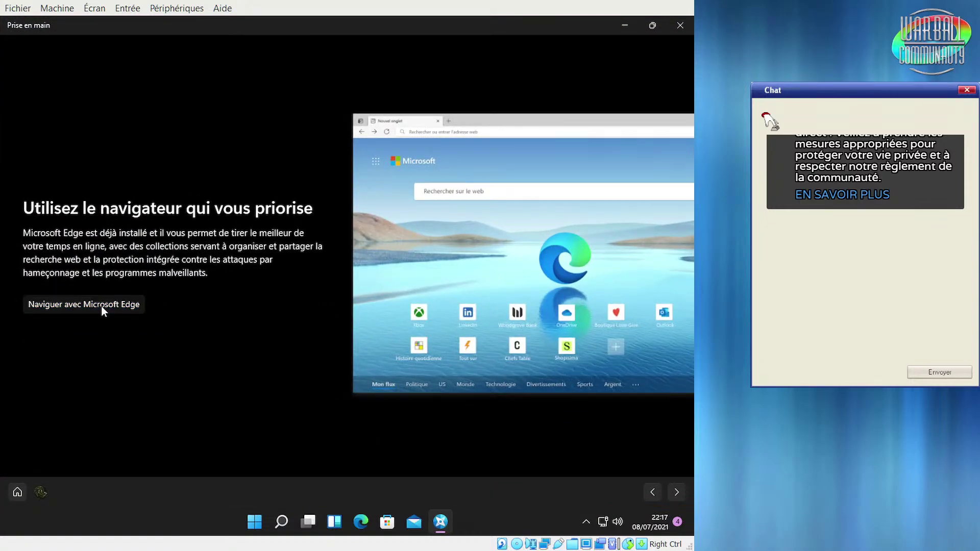
Open Edge from the tour, close it after setup, then advance to the Android phone page
left_click(101, 305)
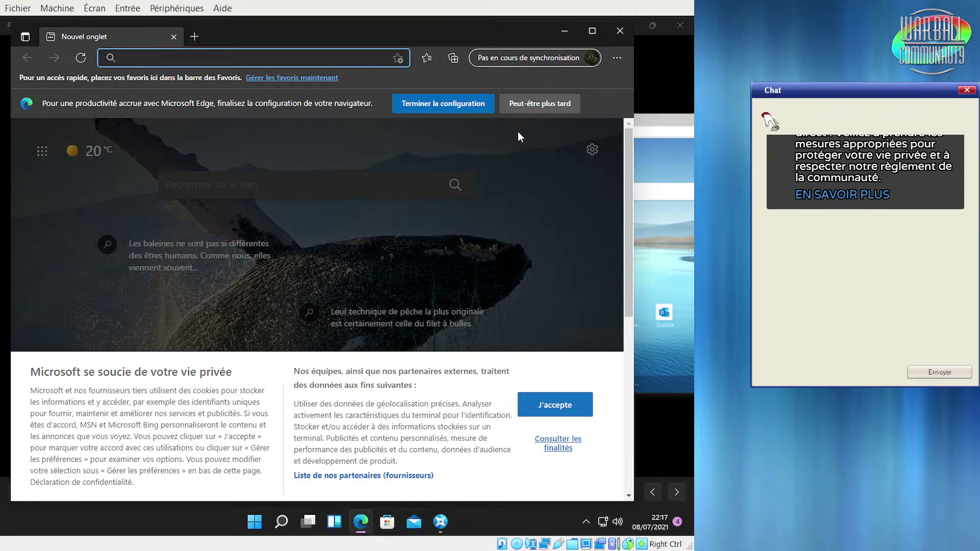
left_click(469, 104)
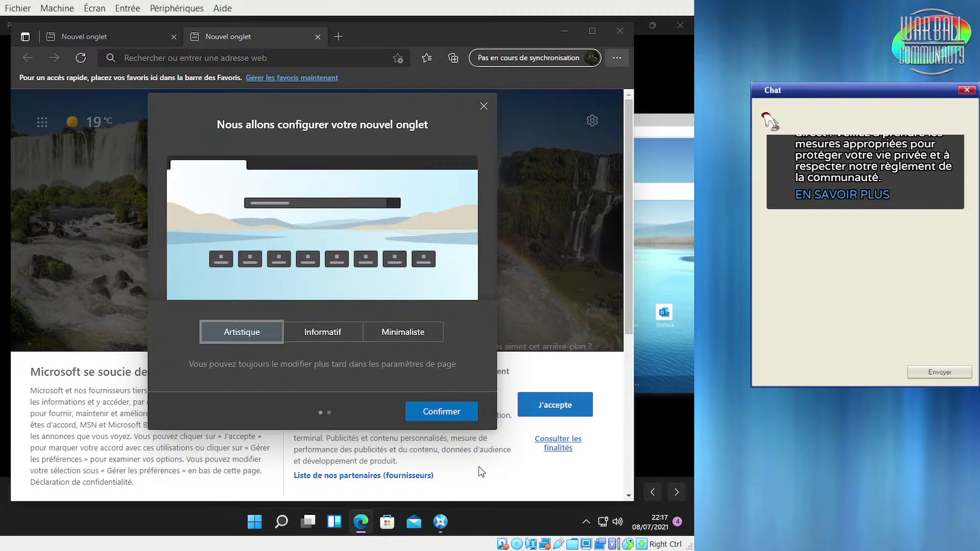
left_click(482, 107)
left_click(619, 31)
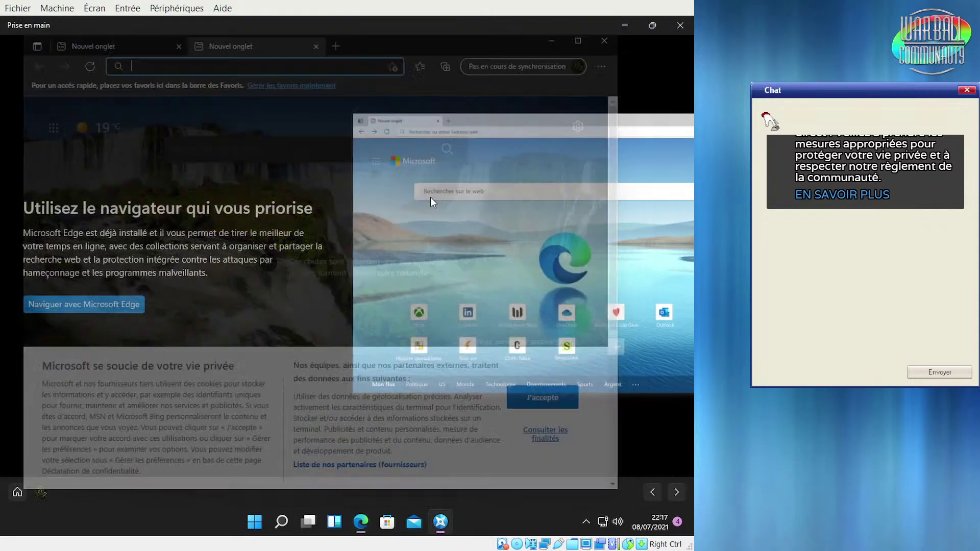
left_click(681, 497)
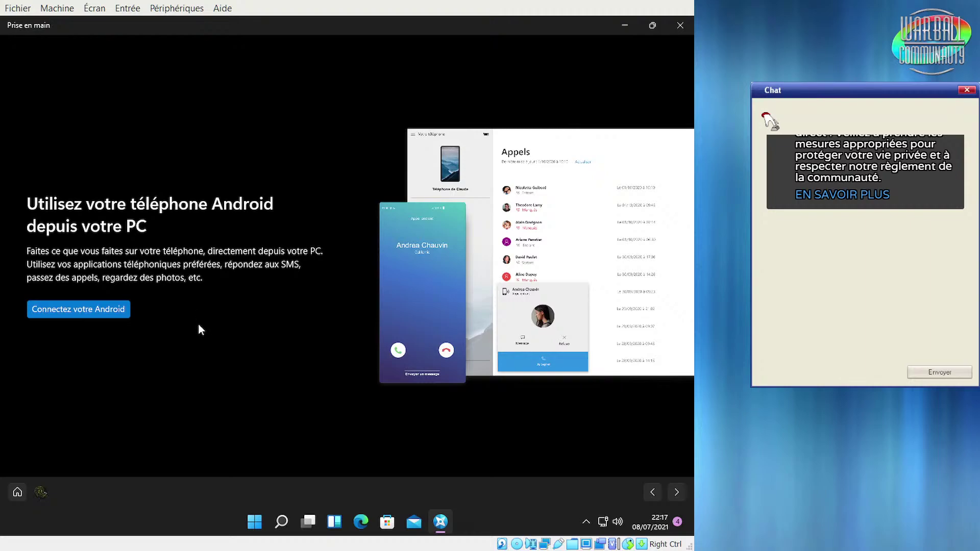
left_click(109, 310)
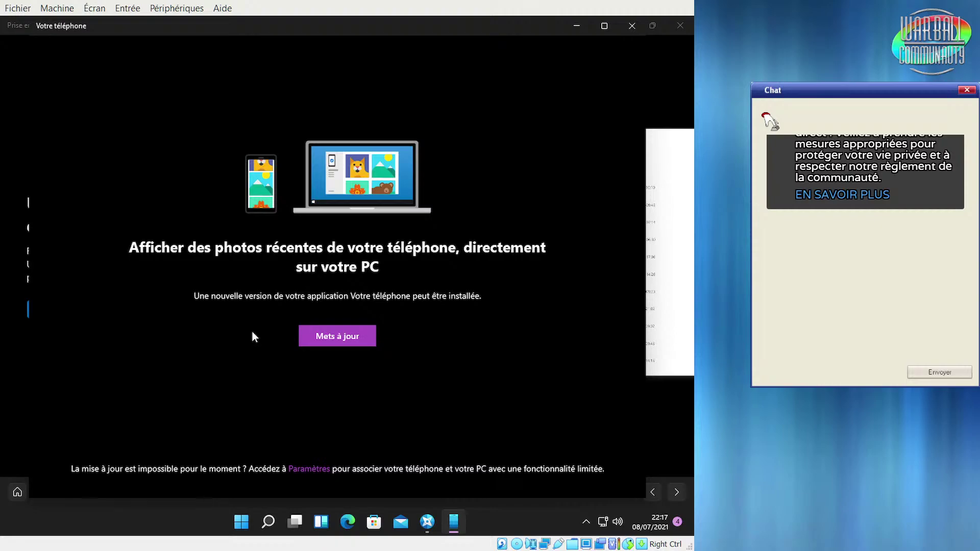
left_click(331, 334)
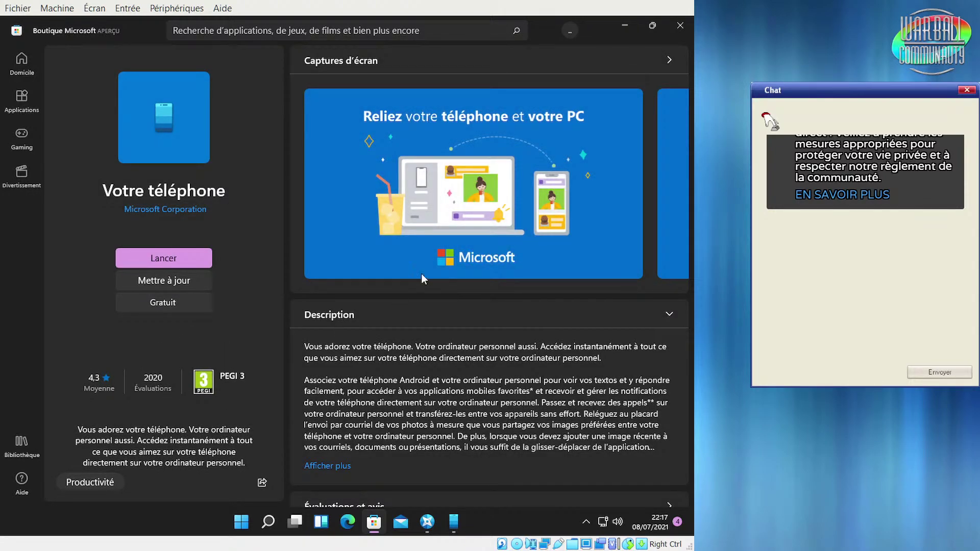
left_click(679, 26)
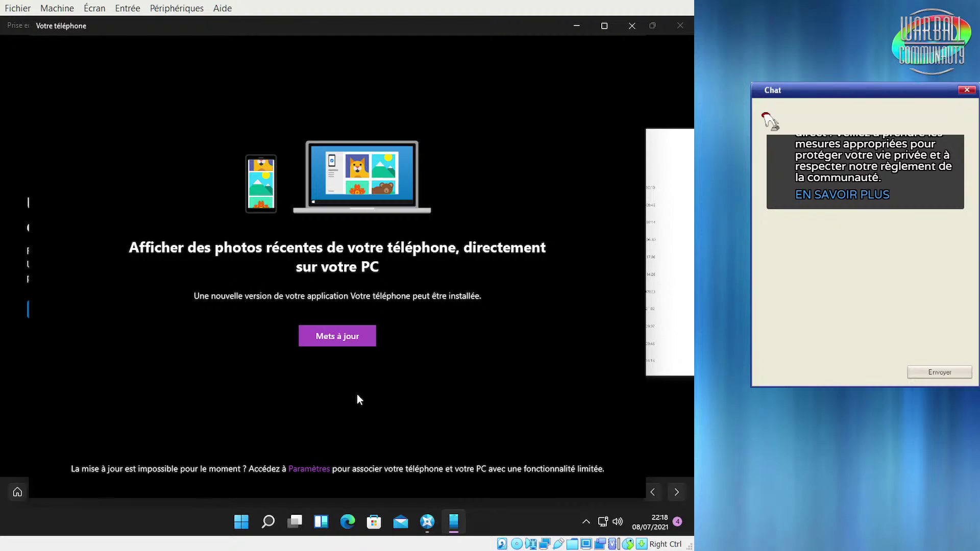
mouse_move(435, 26)
left_mouse_down()
mouse_move(445, 27)
mouse_move(438, 33)
left_mouse_up()
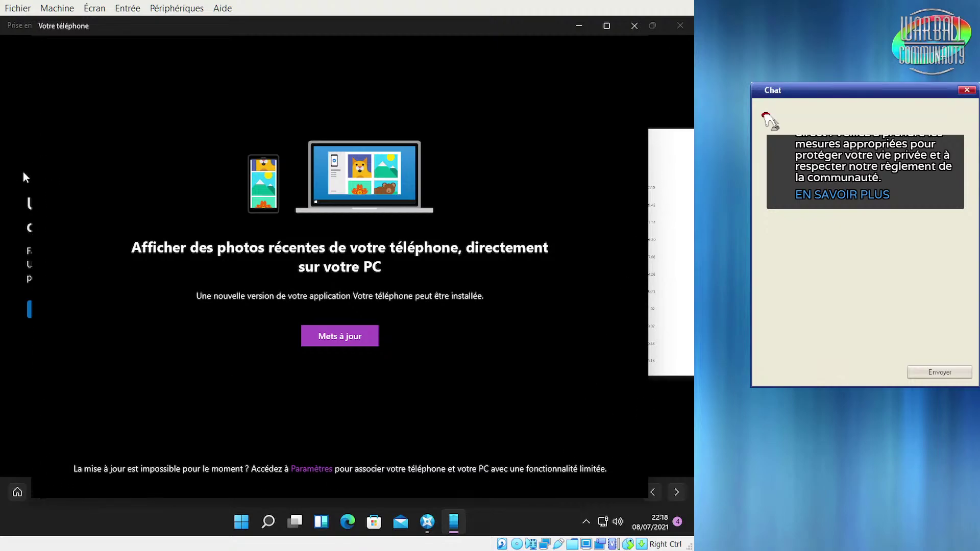
left_click(633, 25)
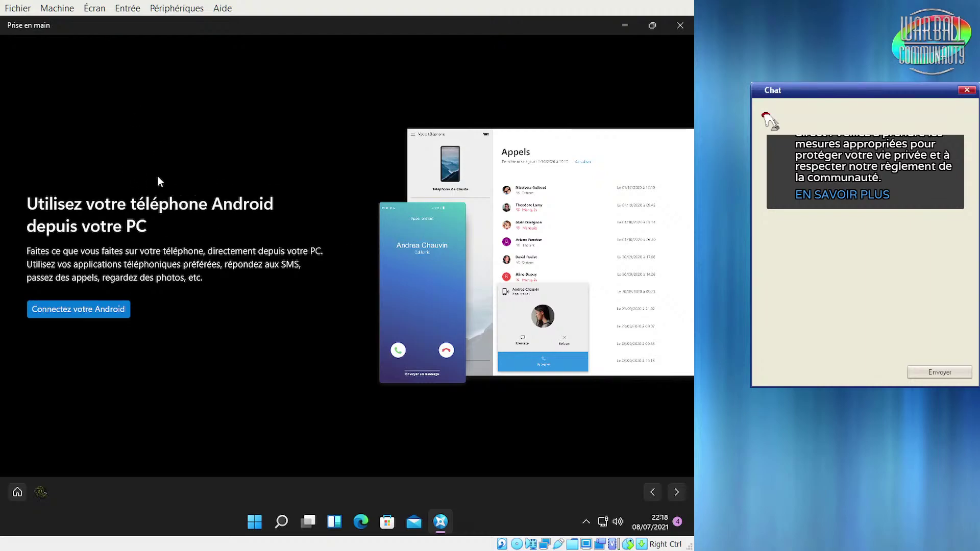
Advance Prise en main to its final 'Vous êtes prêt' page with the next arrow
left_click(675, 492)
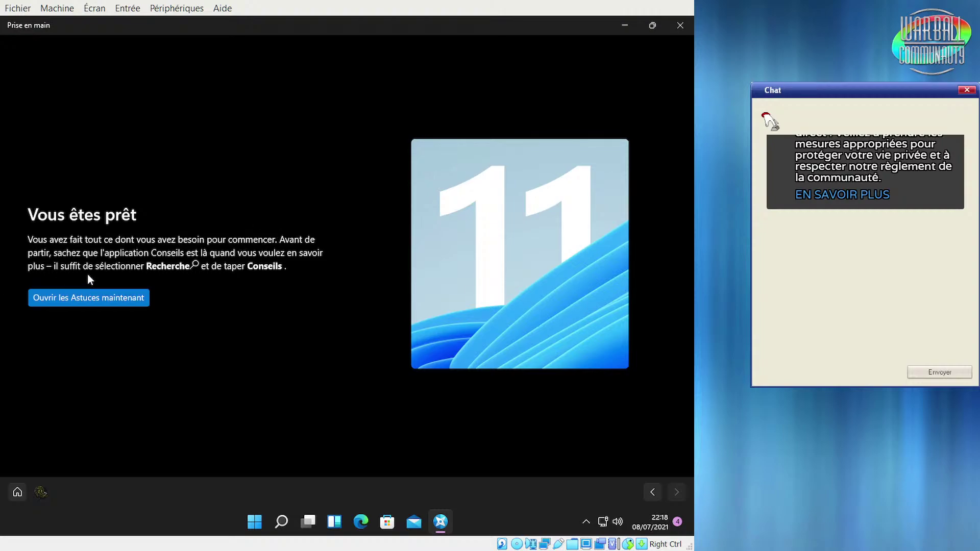
Open Tips via Ouvrir les Astuces maintenant, view the Bientôt disponible tip, and go back
left_click(97, 293)
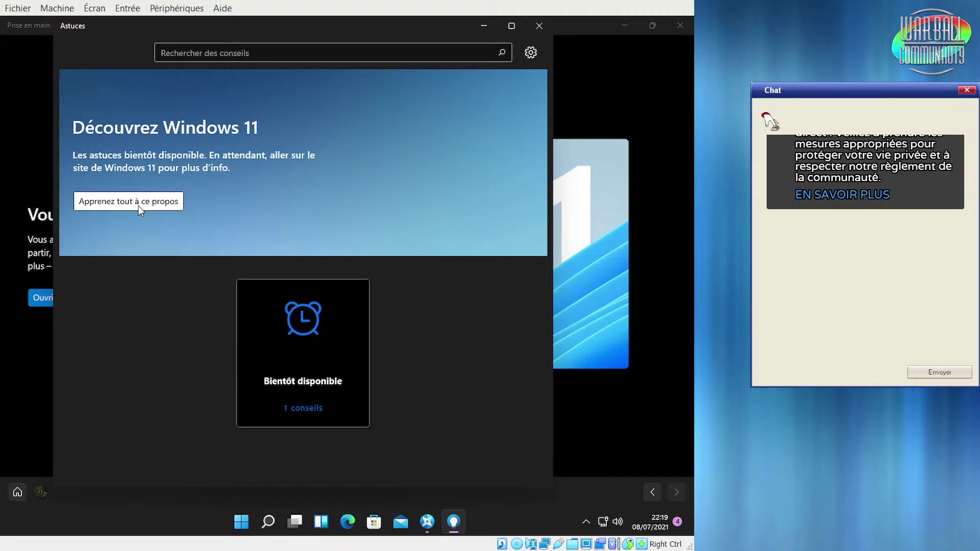
left_click(308, 338)
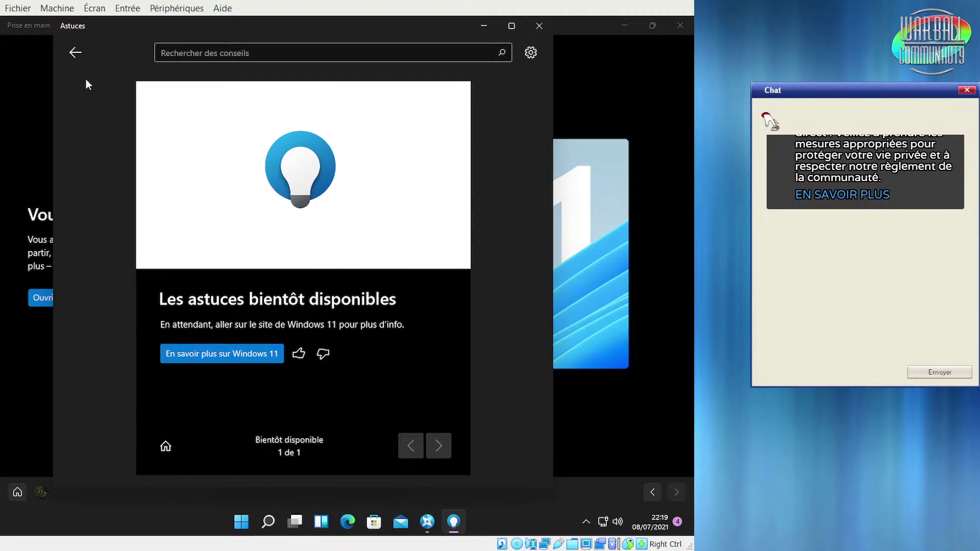
left_click(81, 53)
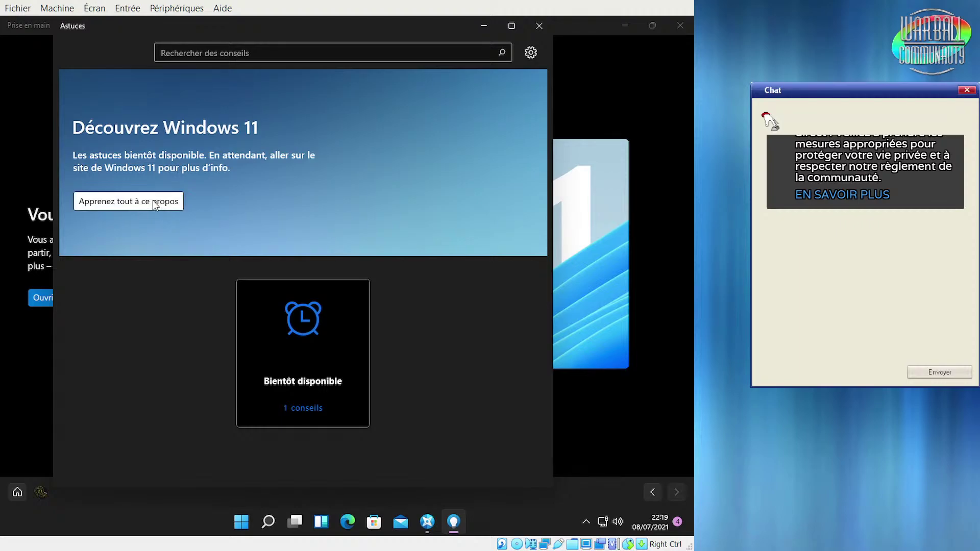
Open the Windows 11 page from Apprenez tout à ce propos and maximize Edge to browse it
left_click(152, 200)
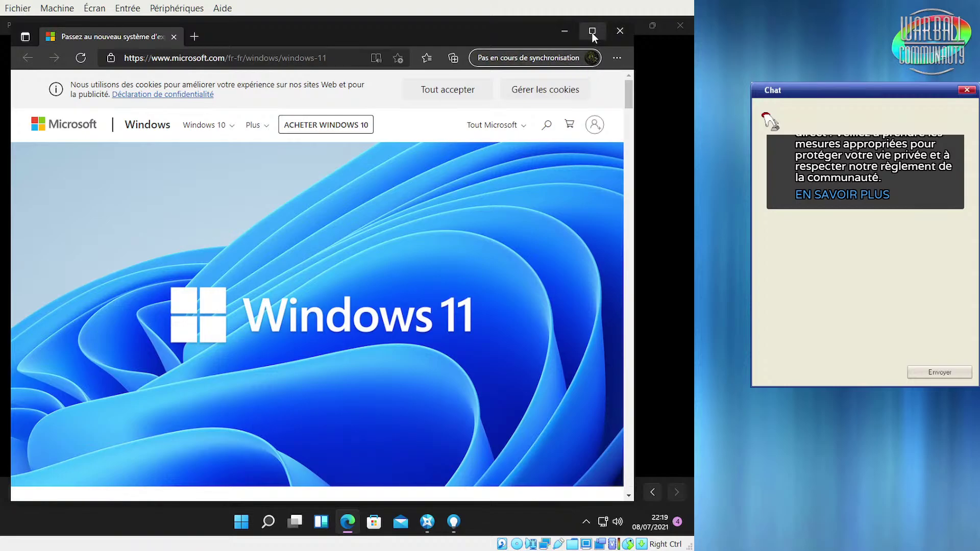
left_click(592, 31)
scroll(537, 260, "down", 15)
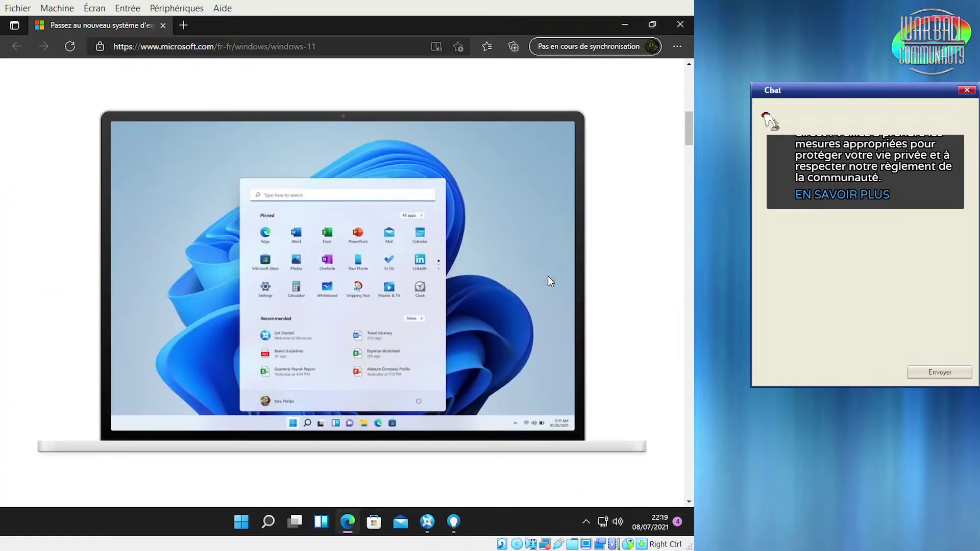
scroll(543, 393, "up", 15)
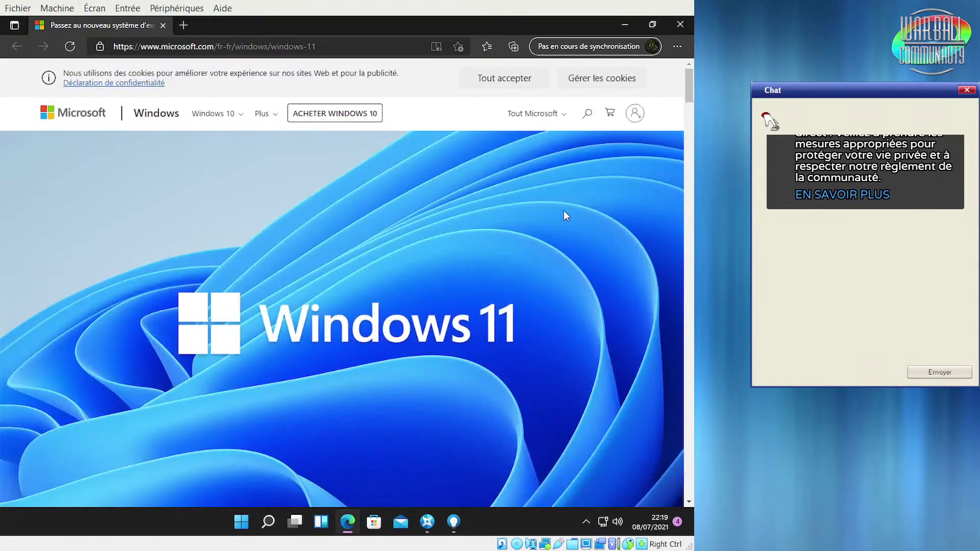
Close Edge and Tips, then close Prise en main with Alt+F4
left_click(681, 24)
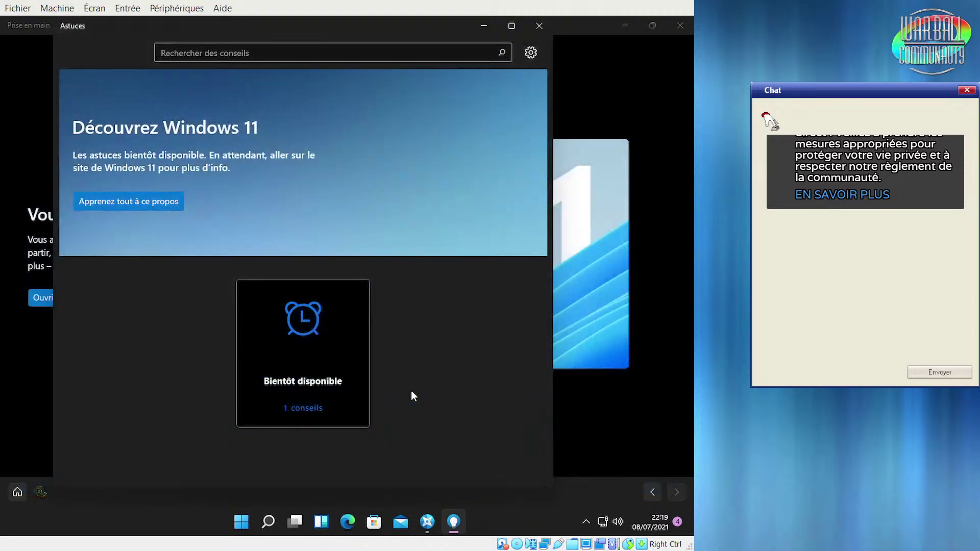
left_click(540, 25)
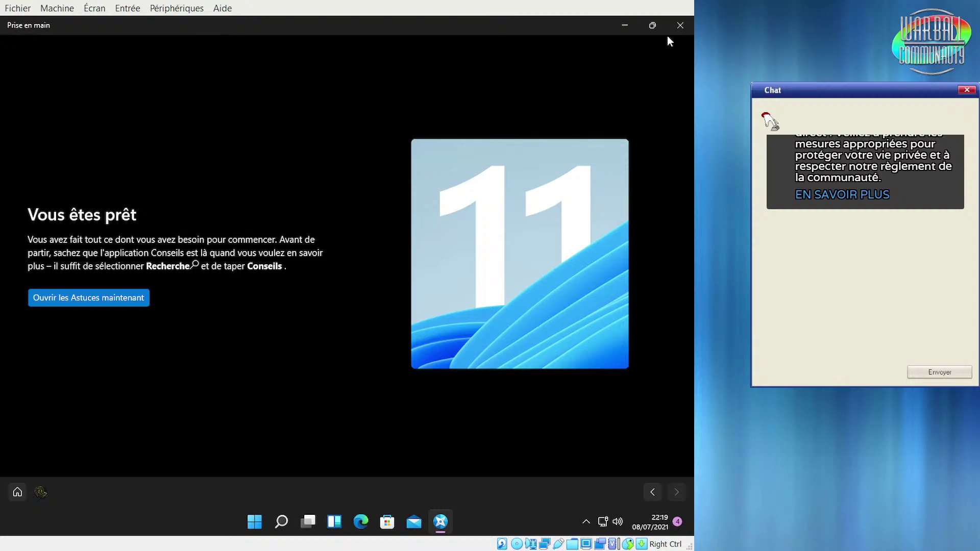
key("alt+F4")
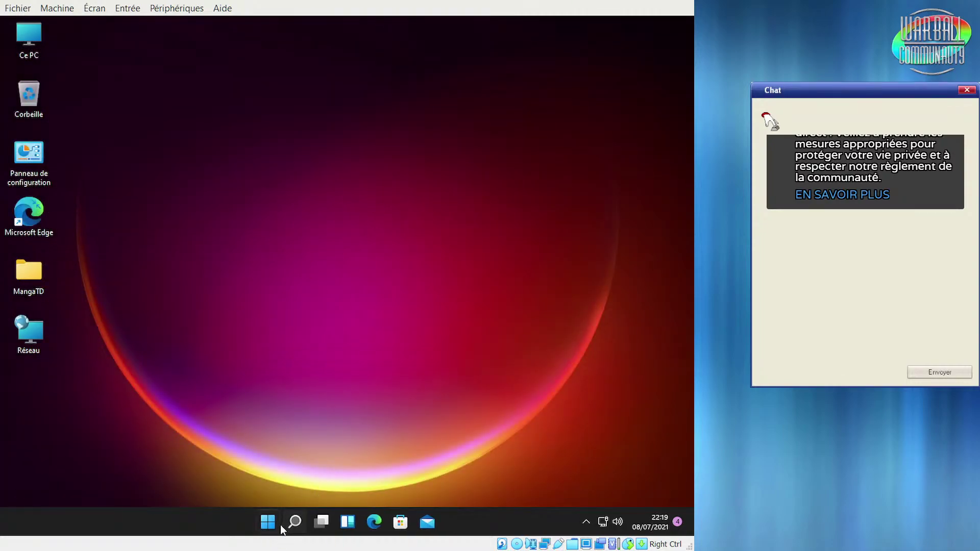
Launch Notepad (Bloc-notes) from the Start menu's All apps list
left_click(279, 524)
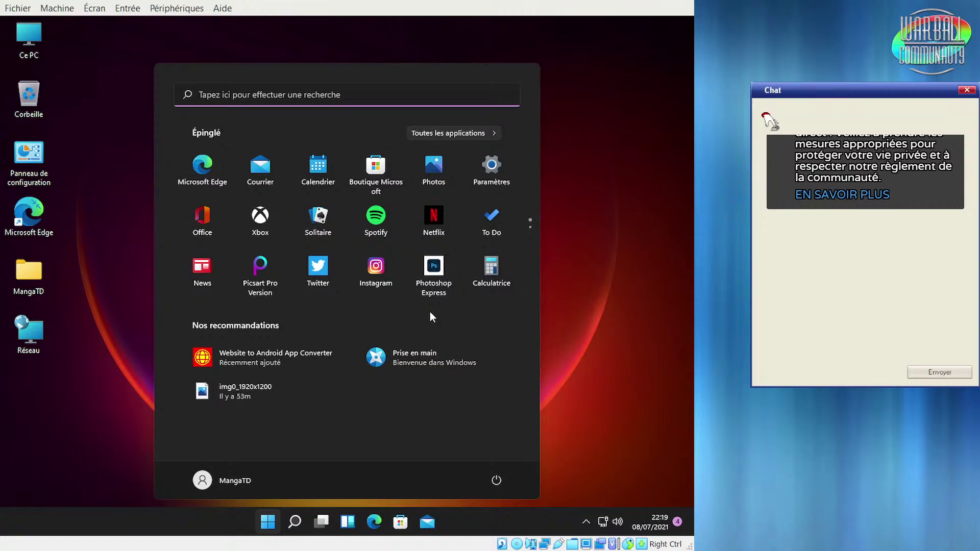
left_click(420, 133)
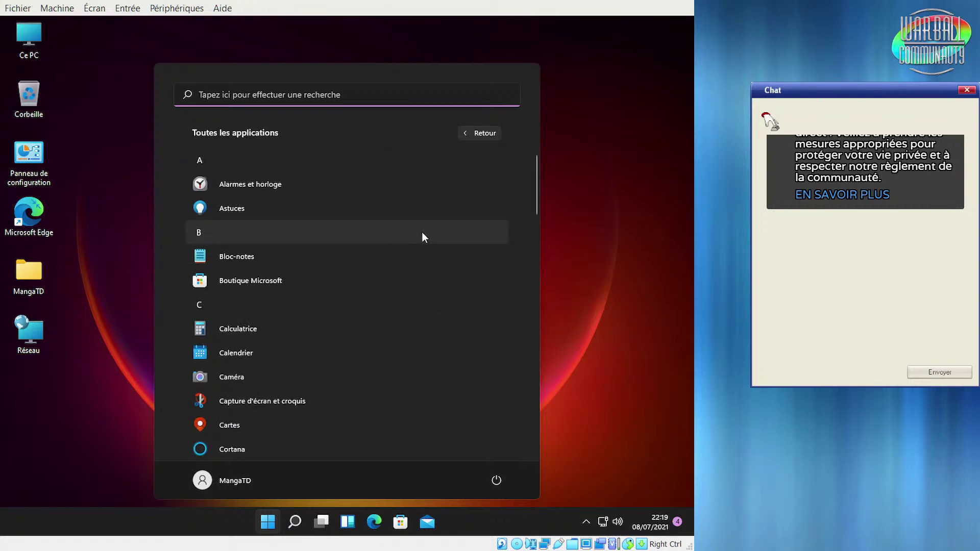
left_click(380, 263)
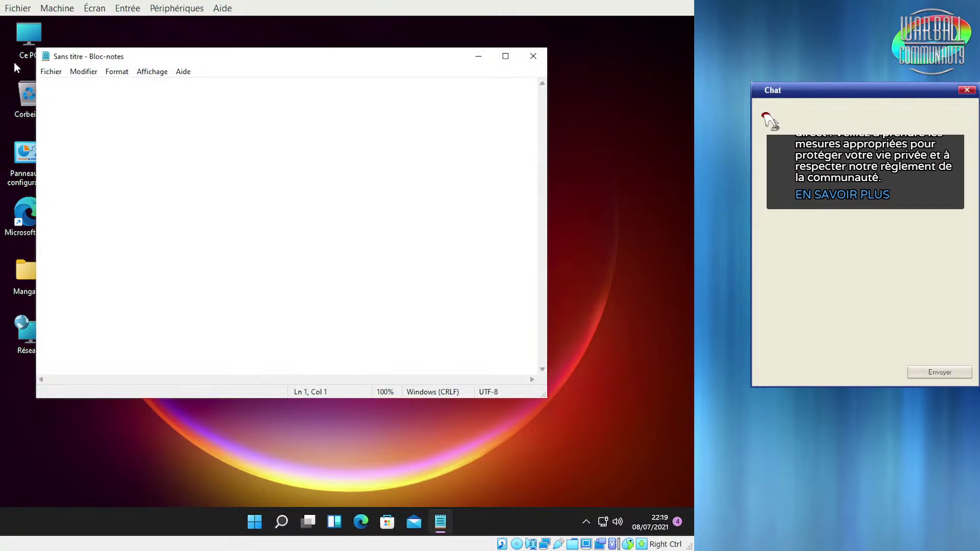
View Notepad's About box showing version 10.2103.6.0, dismiss it, and close Notepad
left_click(84, 72)
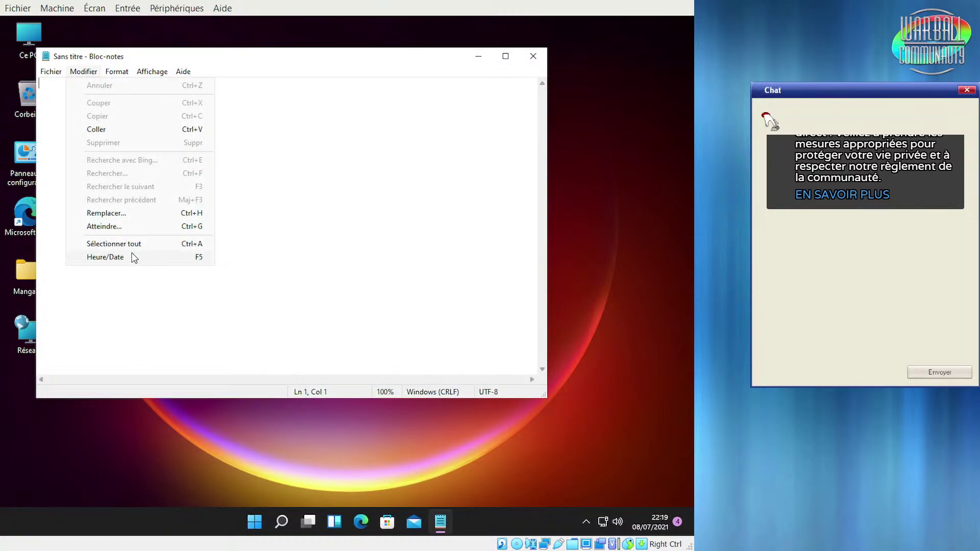
mouse_move(117, 80)
mouse_move(183, 72)
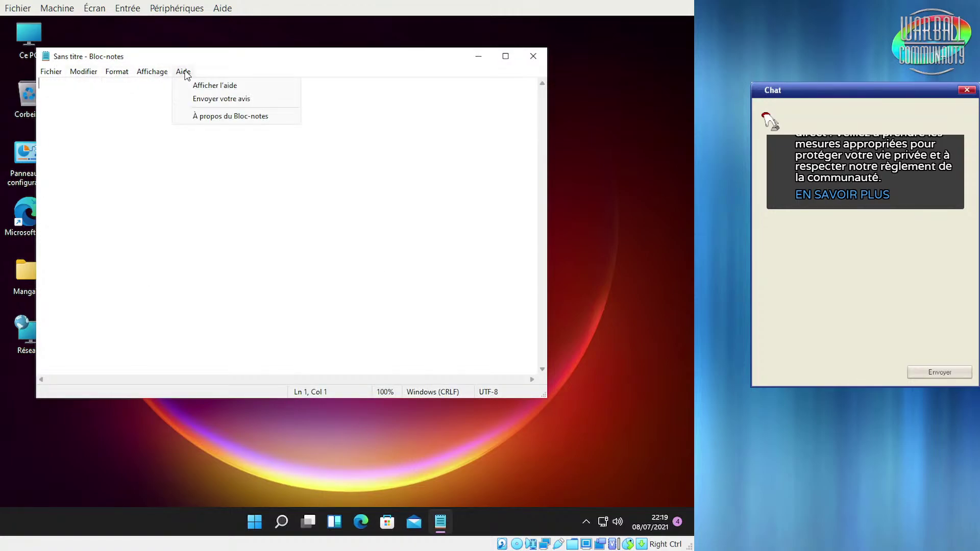
left_click(206, 115)
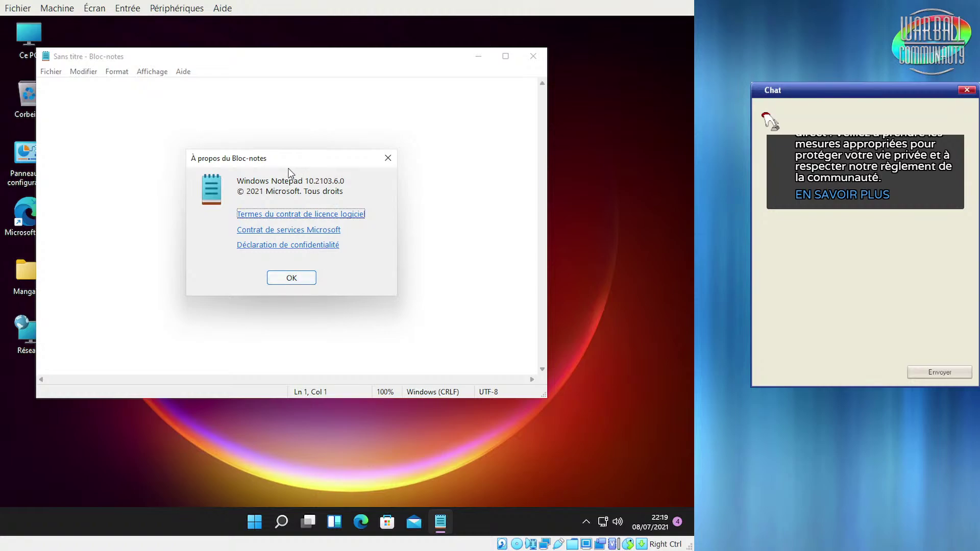
left_click(292, 278)
left_click(533, 56)
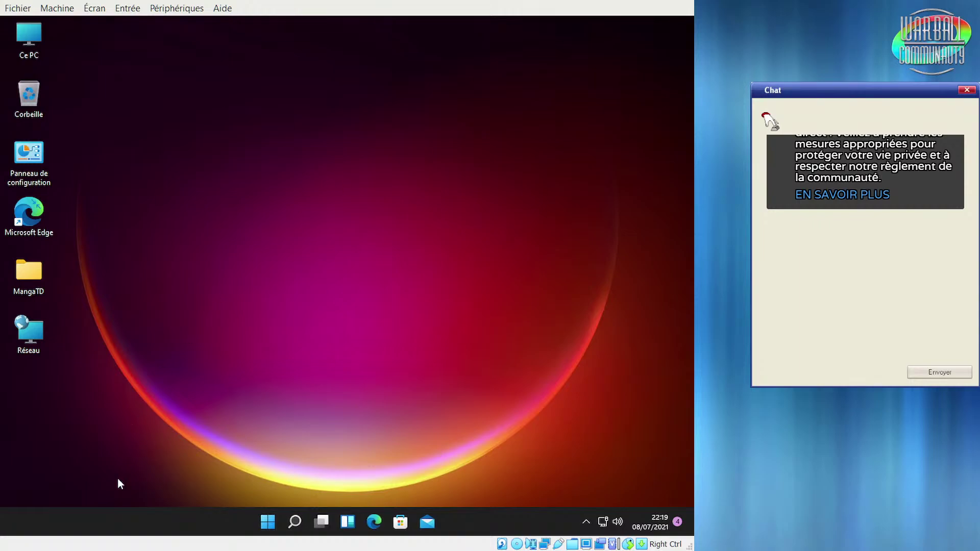
left_click(267, 520)
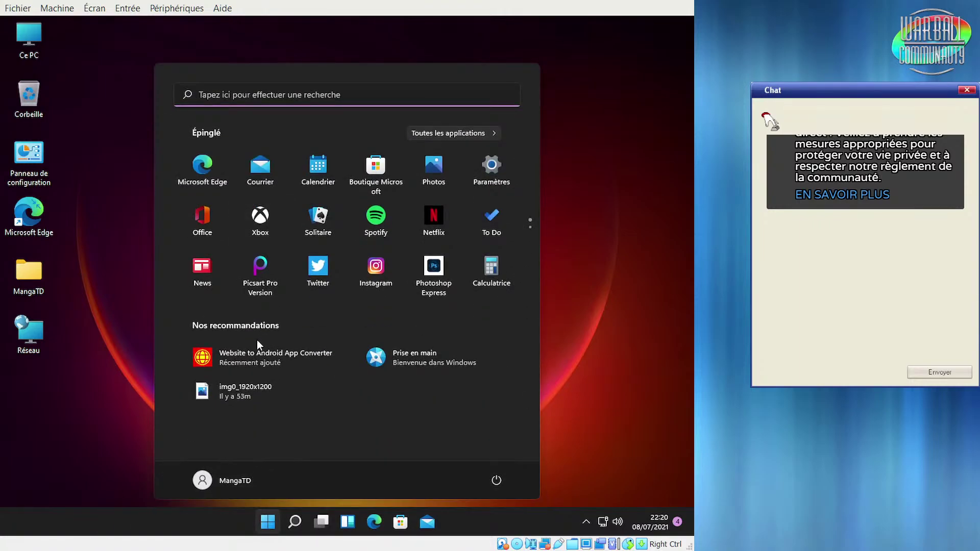
left_click(299, 96)
type("w")
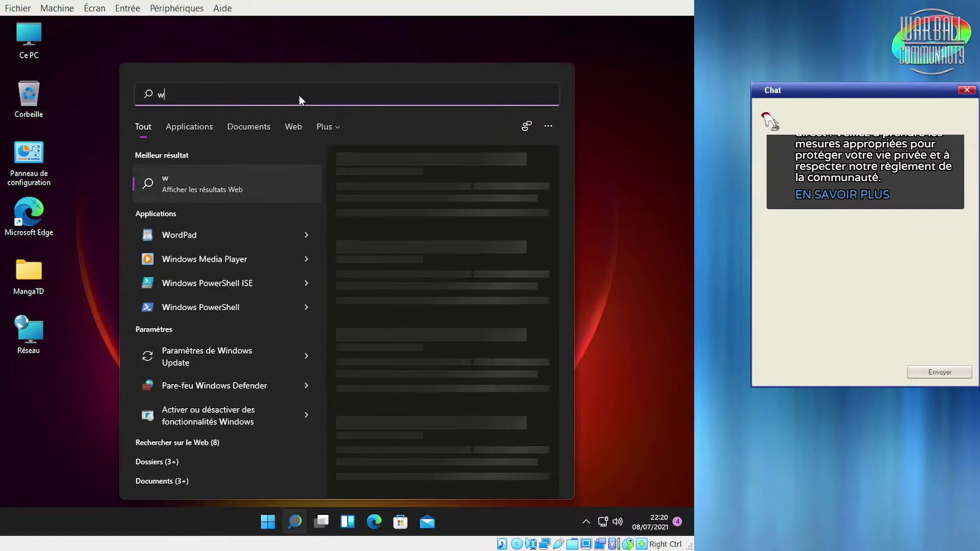
type("inver")
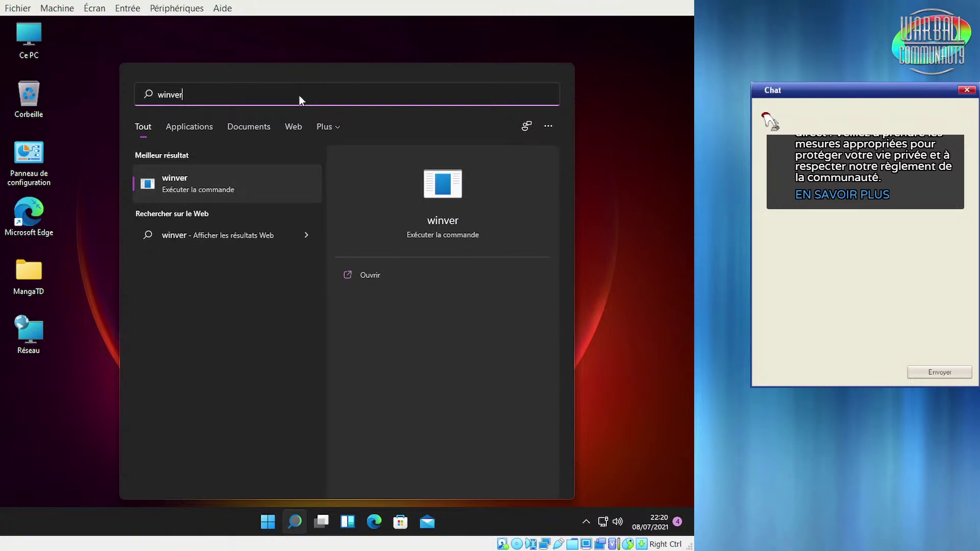
key("Return")
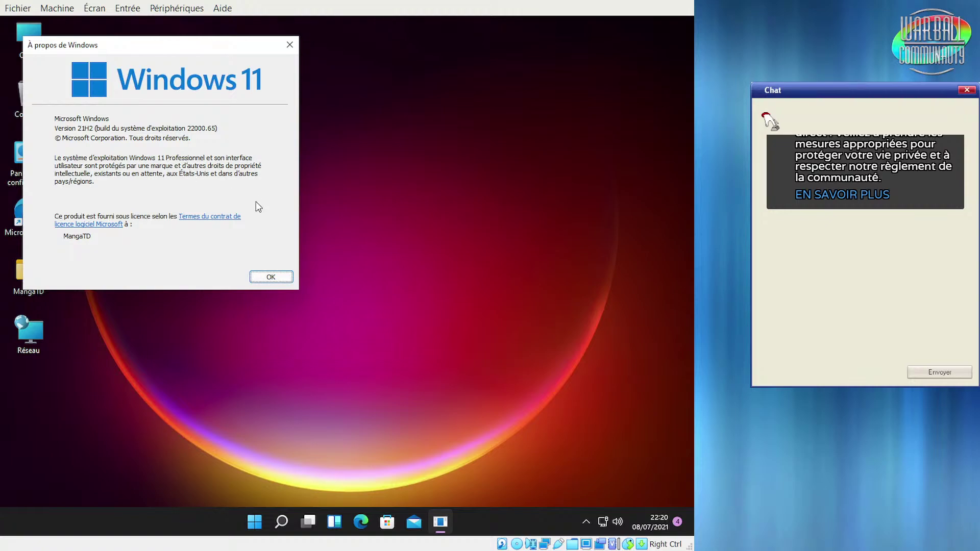
left_click(269, 277)
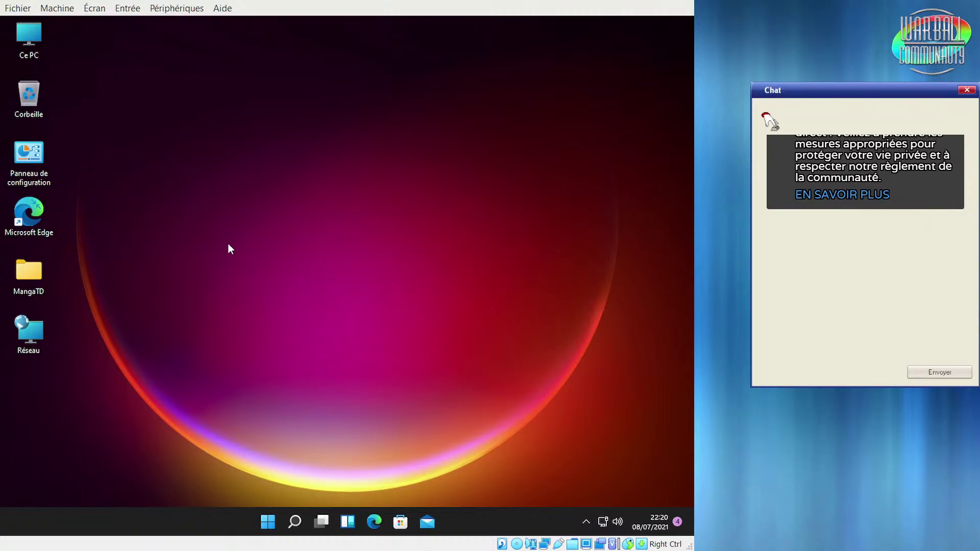
right_click(221, 202)
left_click(323, 405)
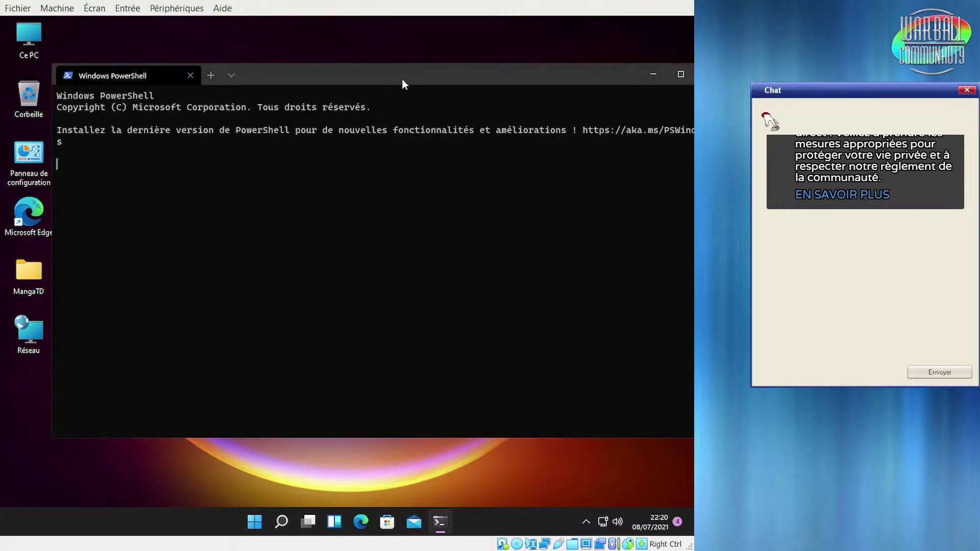
left_click_drag(402, 79, 352, 75)
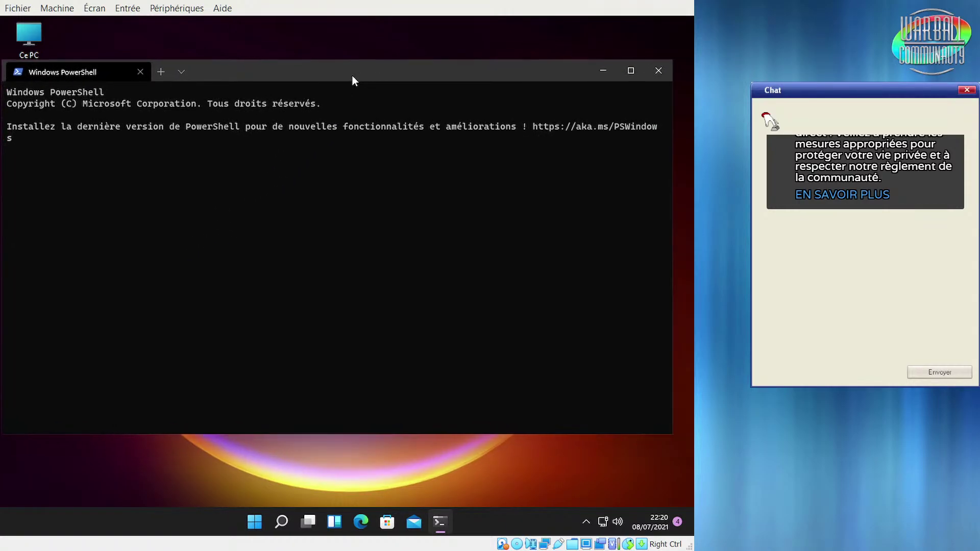
left_click(161, 74)
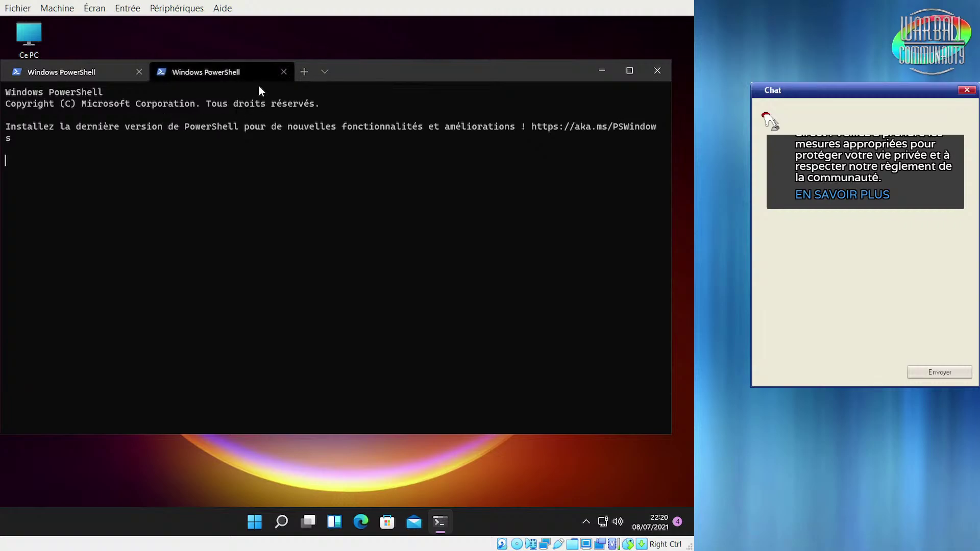
left_click(284, 72)
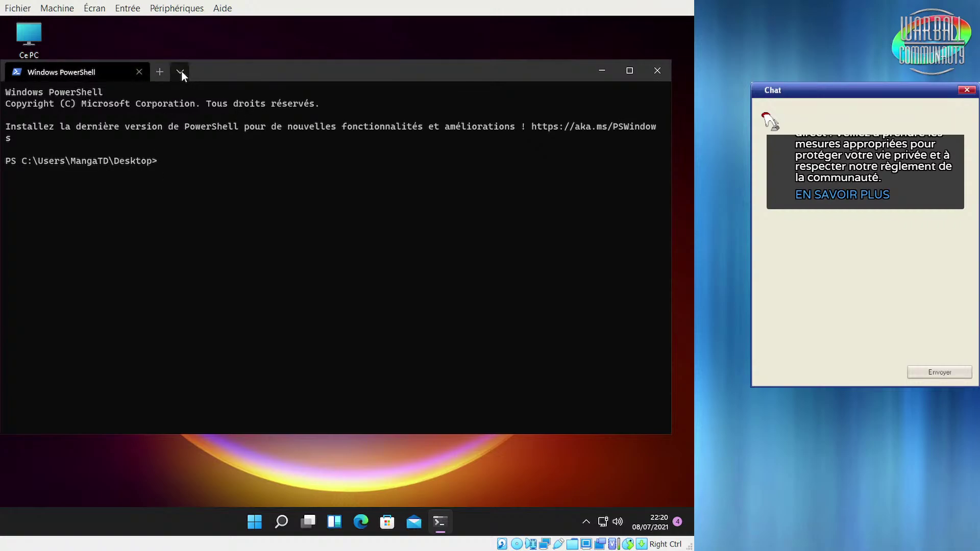
left_click(181, 71)
left_click(176, 118)
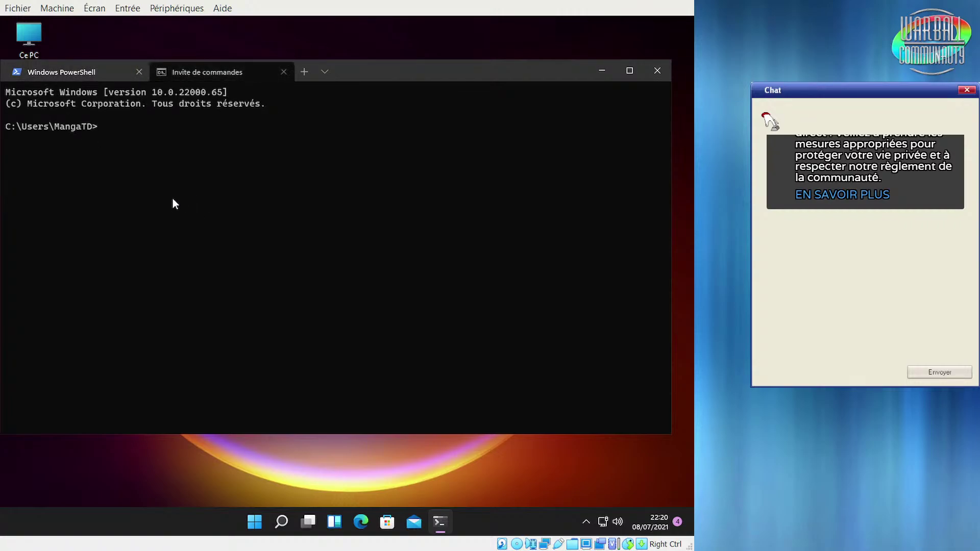
type("winver")
key("Return")
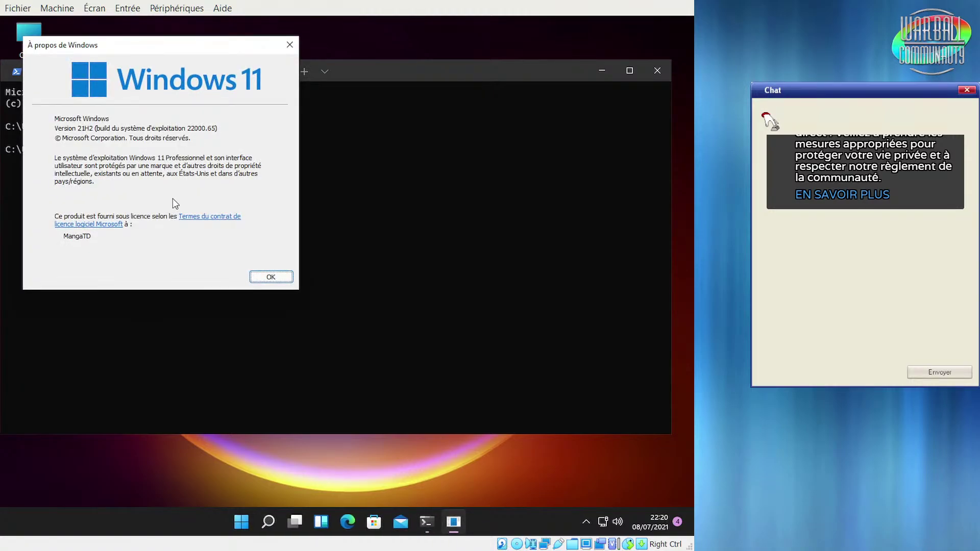
left_click(261, 277)
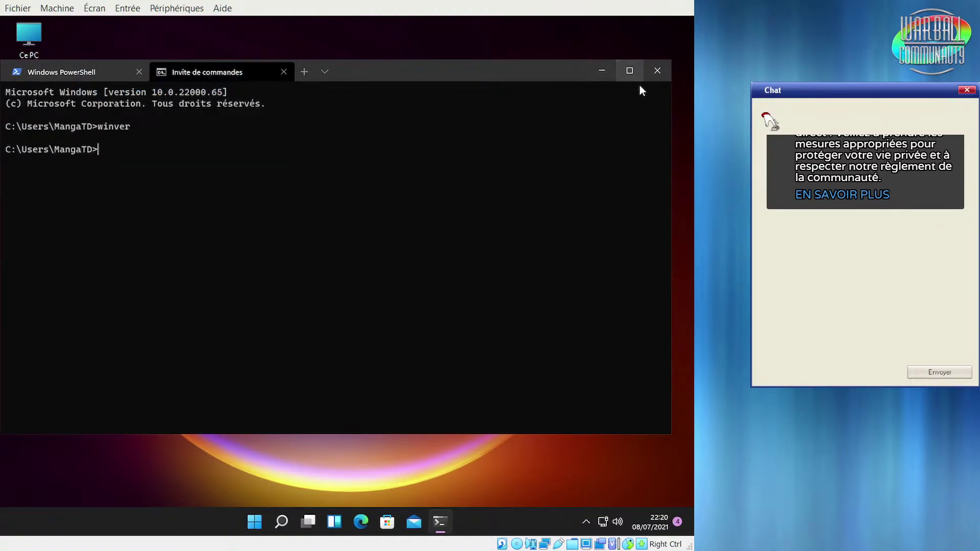
left_click(657, 71)
left_click(304, 281)
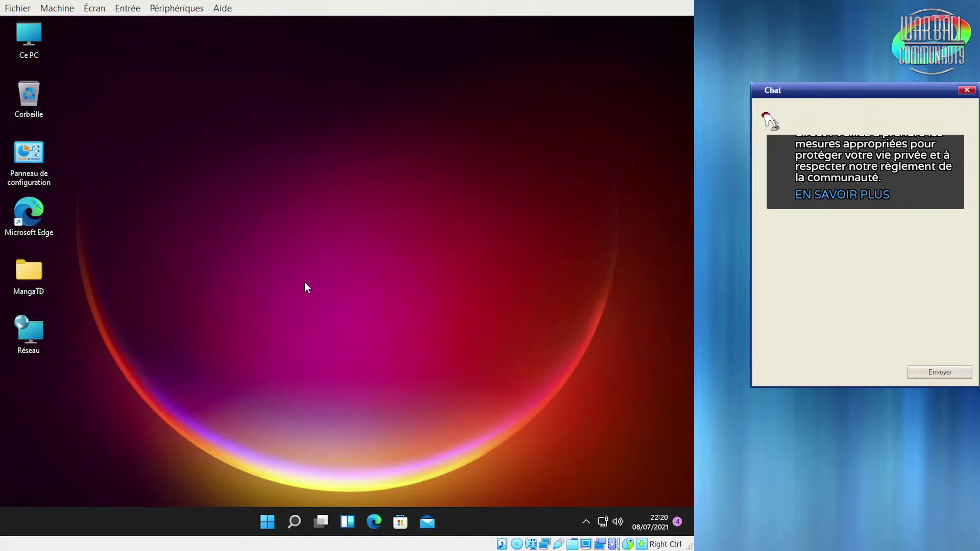
Launch Éditeur de vidéo from the All apps list, opening Photos' video projects
left_click(268, 525)
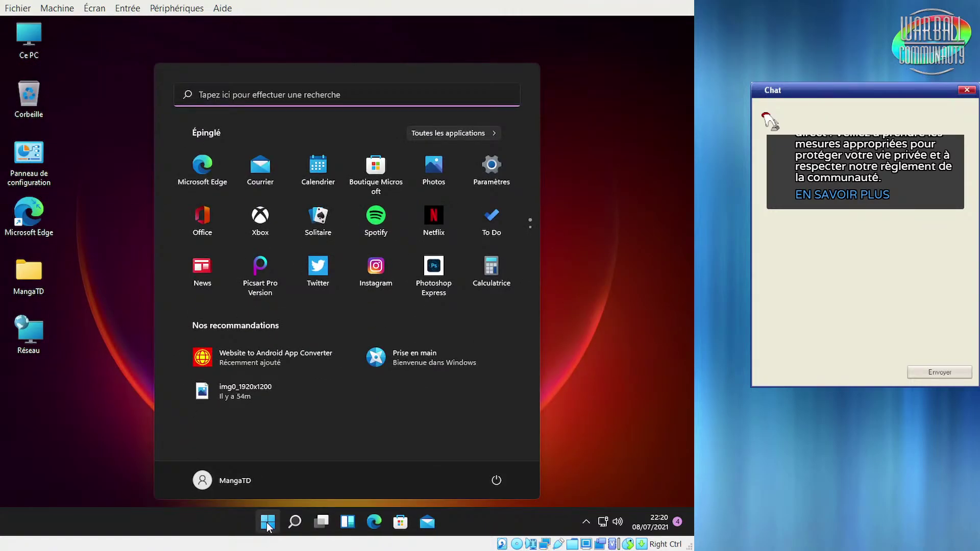
left_click(428, 136)
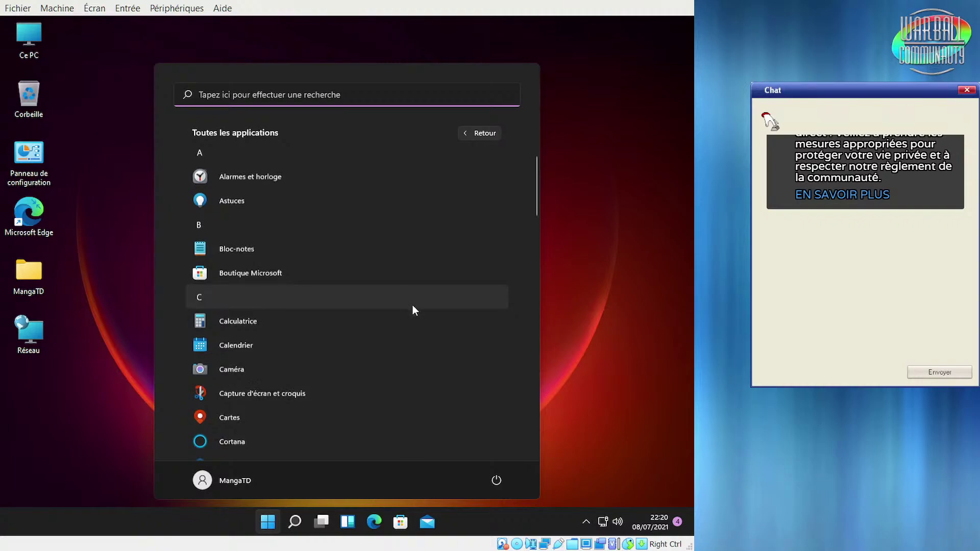
scroll(411, 306, "down", 3)
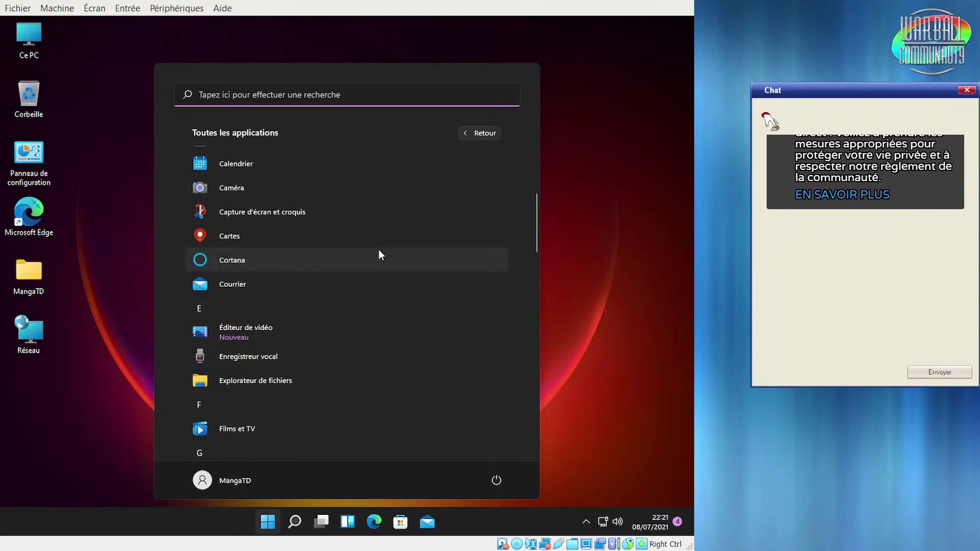
scroll(379, 249, "down", 2)
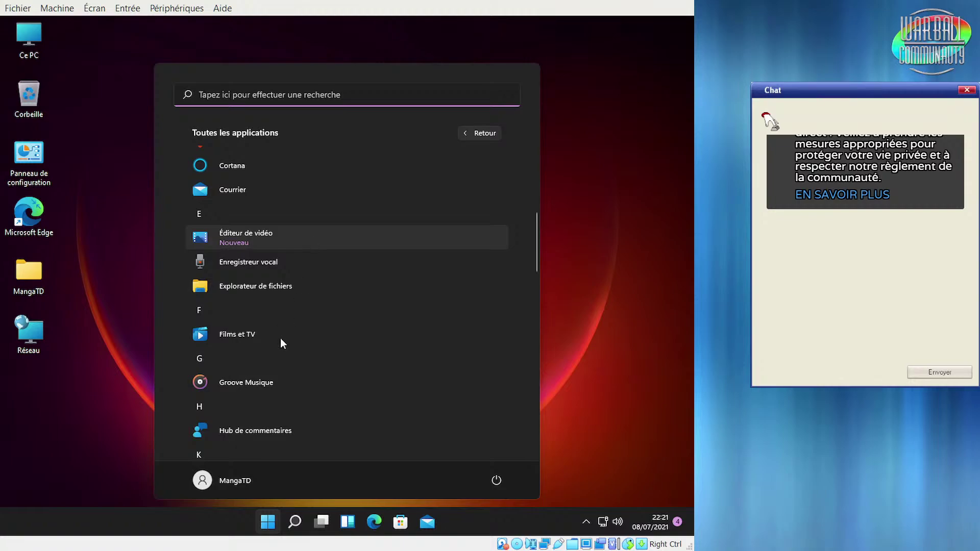
left_click(292, 230)
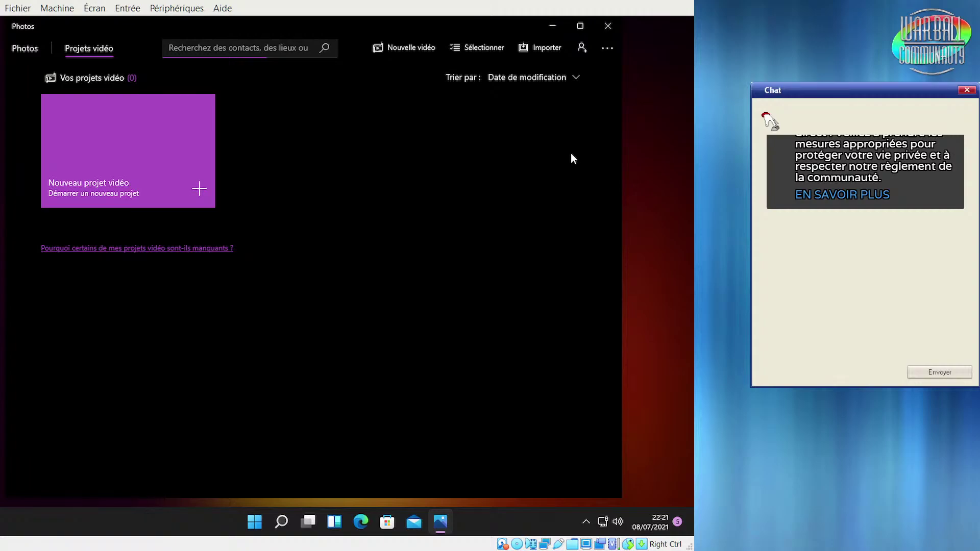
Minimize Photos, open Ce PC in File Explorer and minimize it, then restore and re-minimize Photos
left_click(551, 27)
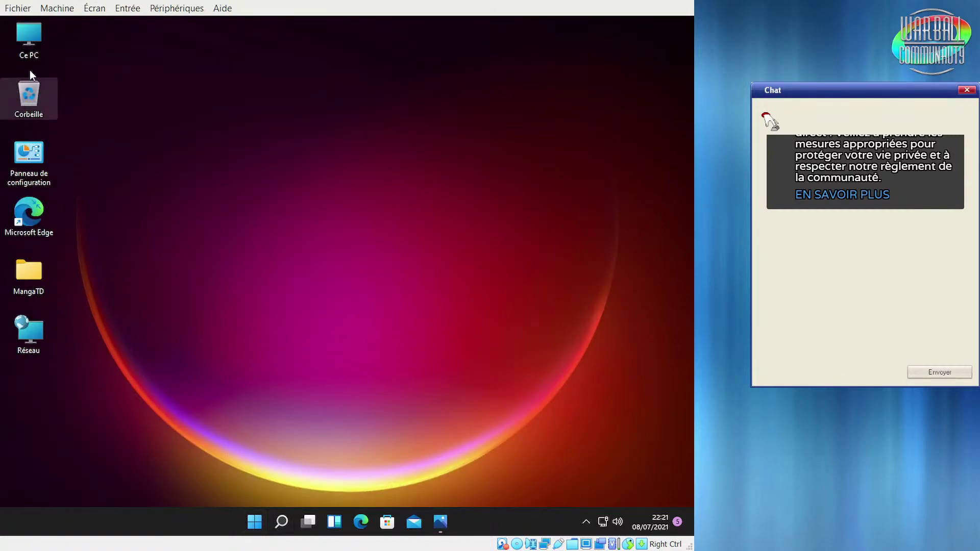
double_click(28, 40)
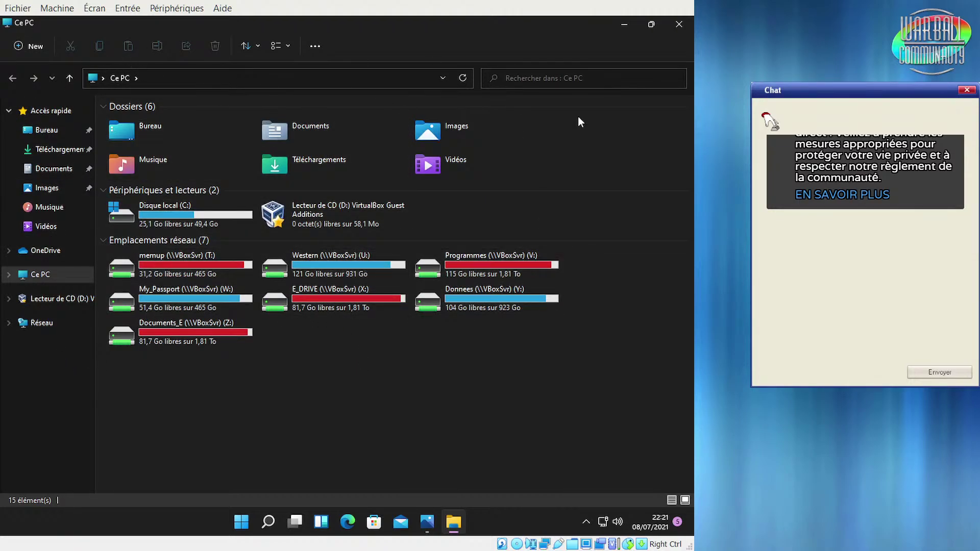
left_click(625, 25)
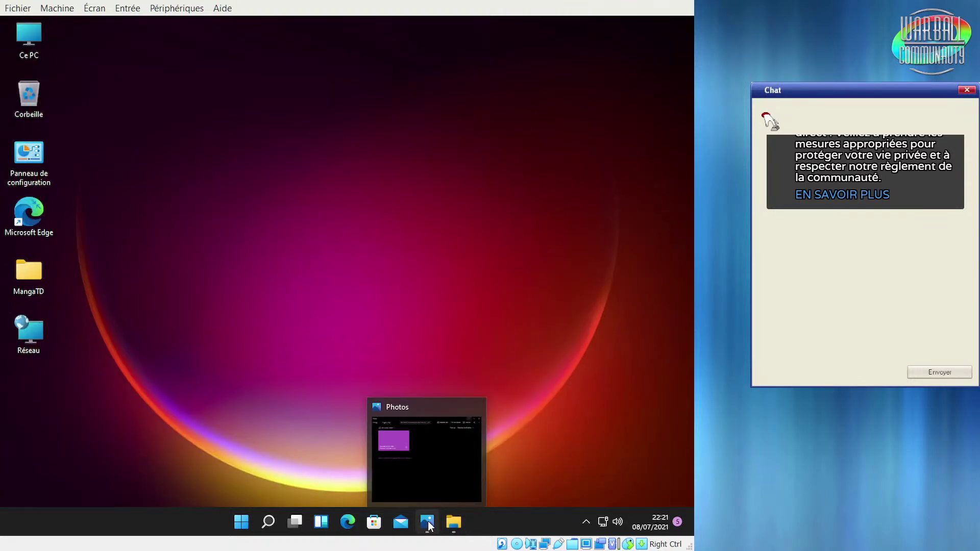
left_click(427, 522)
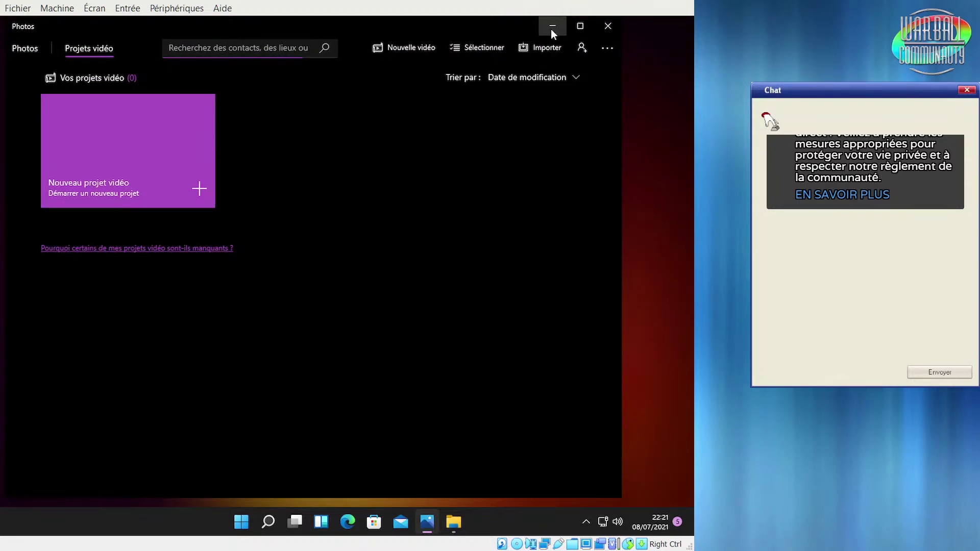
left_click(551, 28)
Open display settings from the desktop, try the light lake theme, then revert to dark purple
right_click(363, 141)
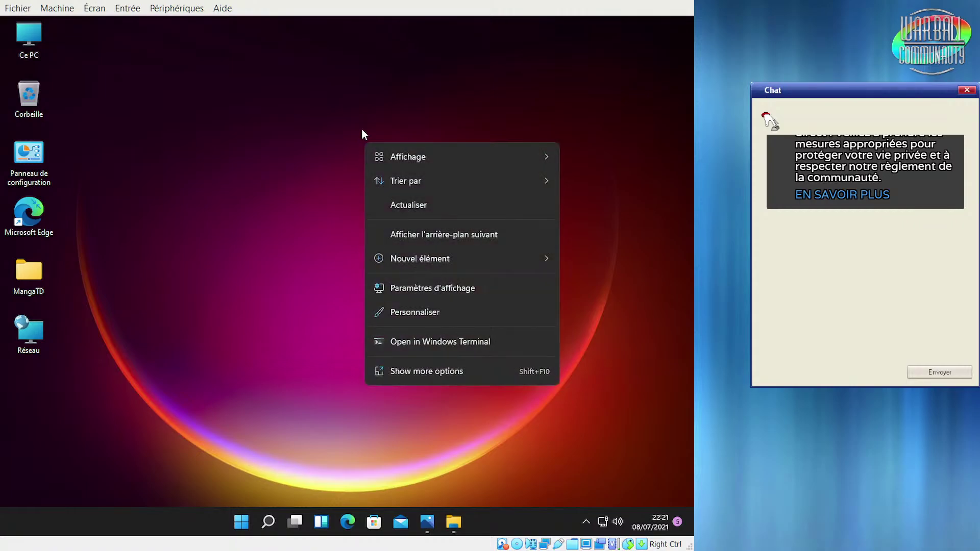
left_click(506, 288)
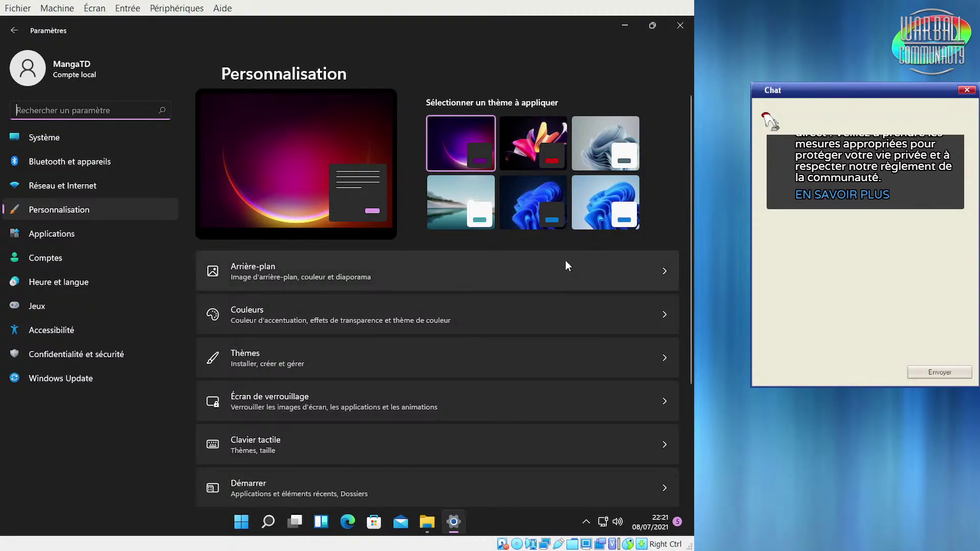
left_click(455, 206)
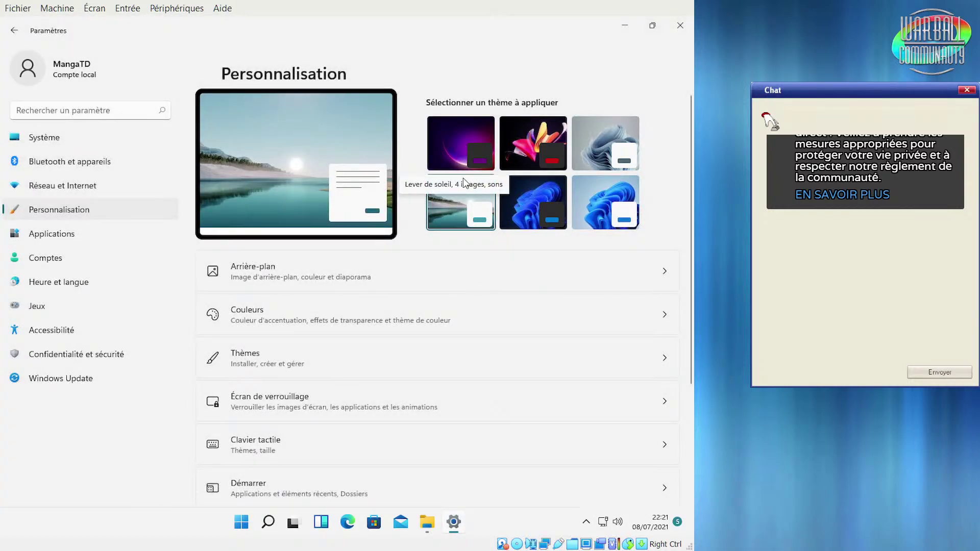
left_click(458, 137)
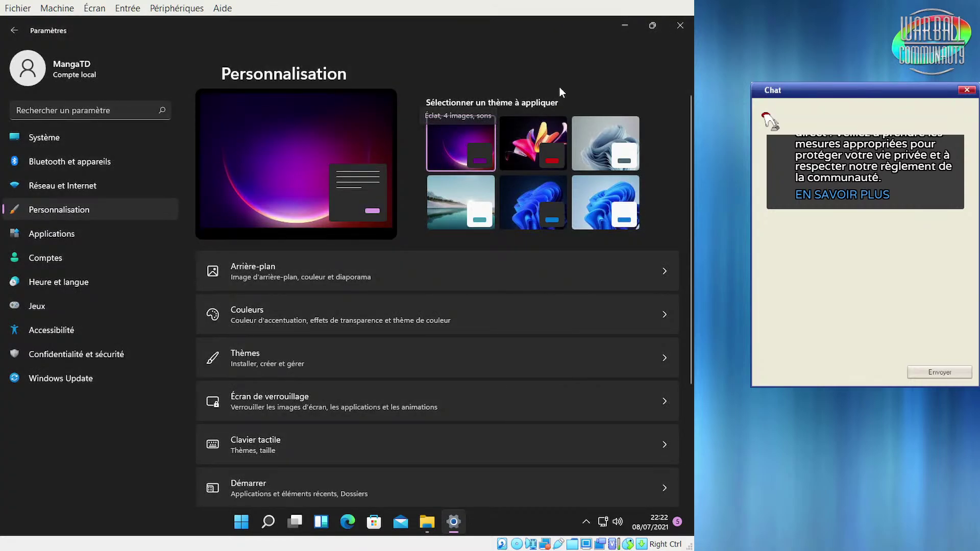
Hide the settings window, bring back Ce PC, and launch Mail, dismissing its add-account prompt
left_click(626, 26)
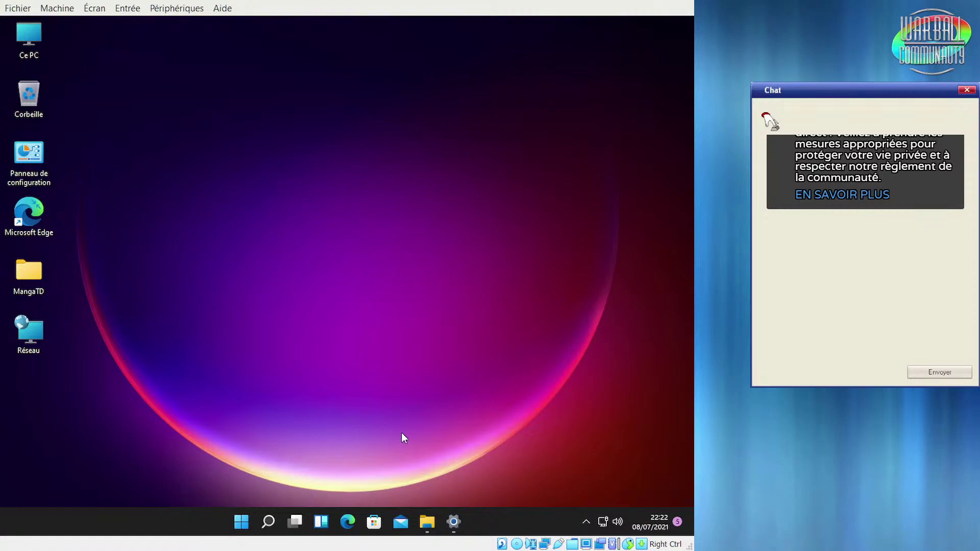
left_click(453, 522)
left_click(453, 521)
left_click(429, 525)
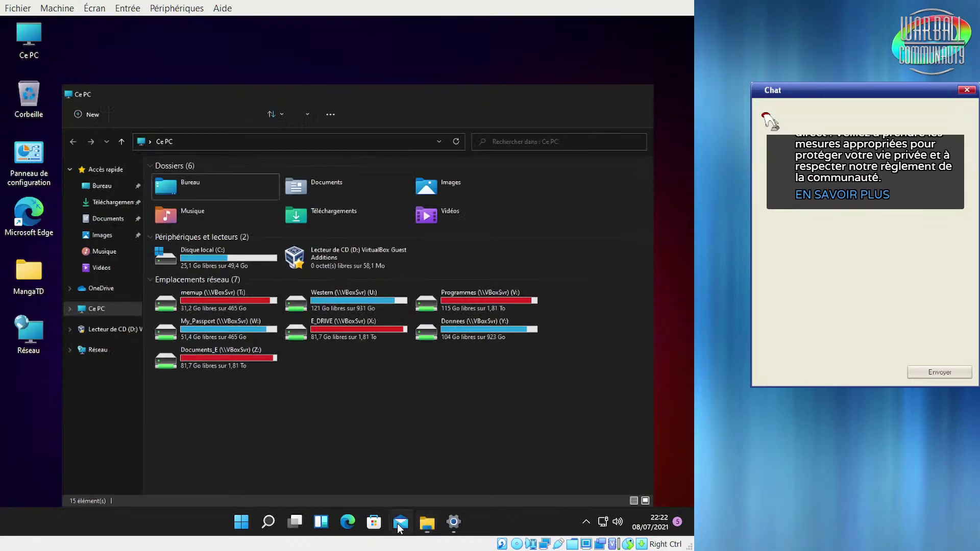
left_click(400, 525)
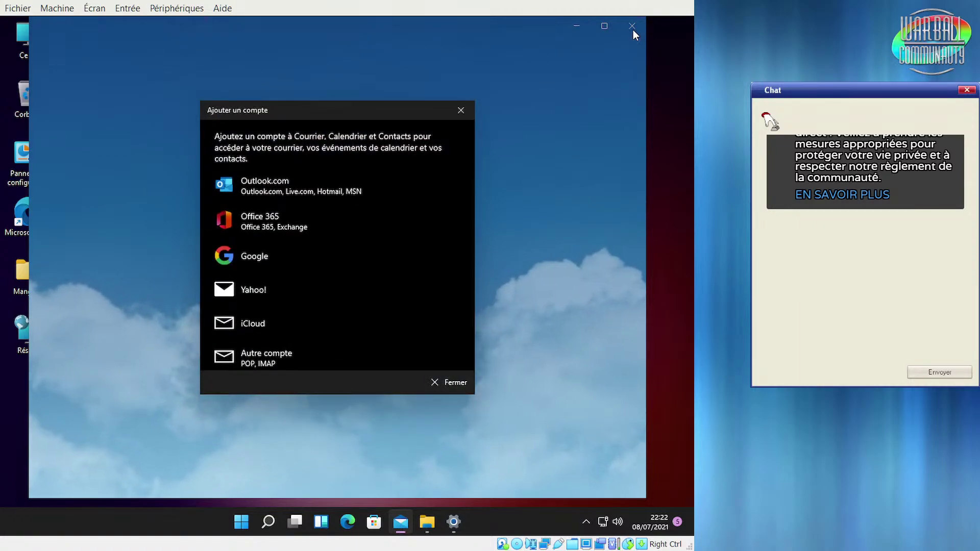
left_click(461, 110)
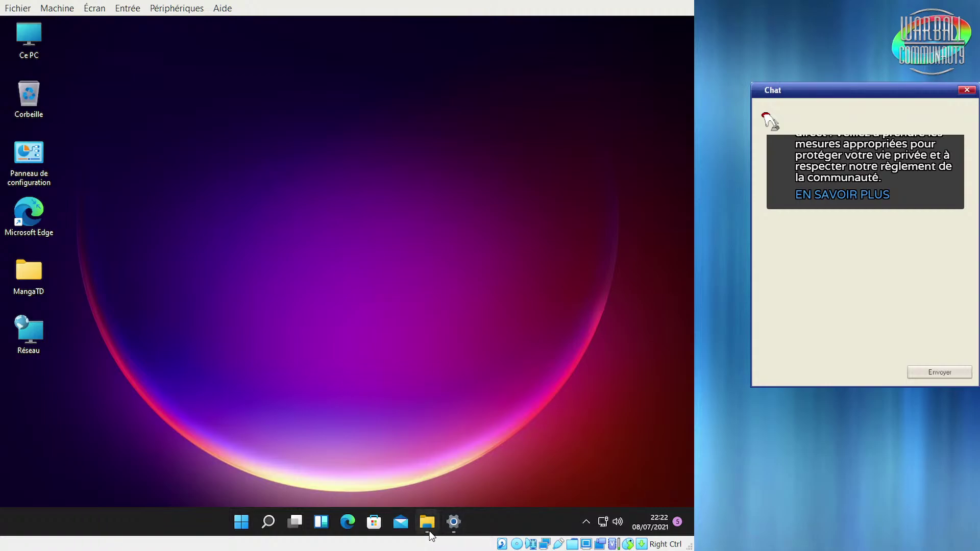
Close the Ce PC explorer window and the Personnalisation settings, then dismiss the desktop context menu
left_click(430, 534)
left_click(678, 24)
left_click(440, 518)
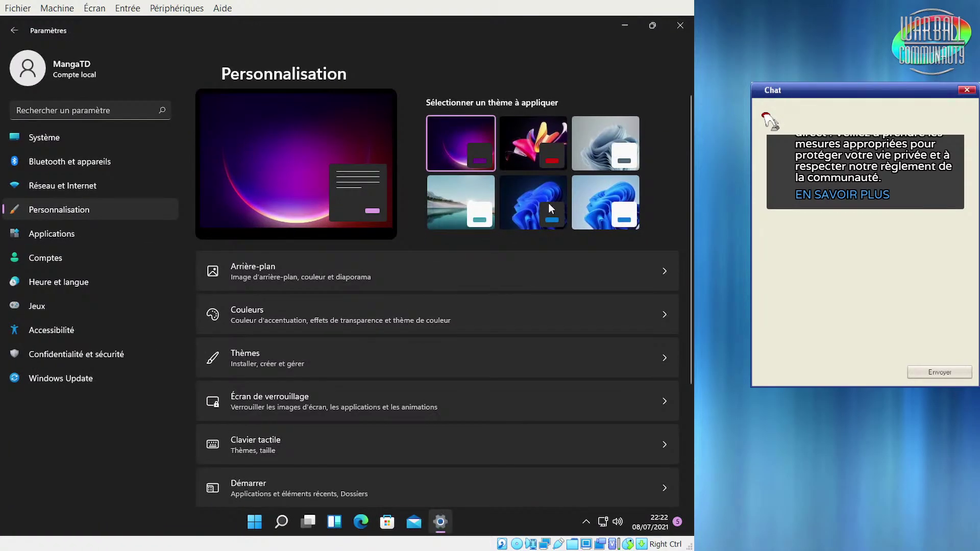
left_click(680, 25)
right_click(438, 219)
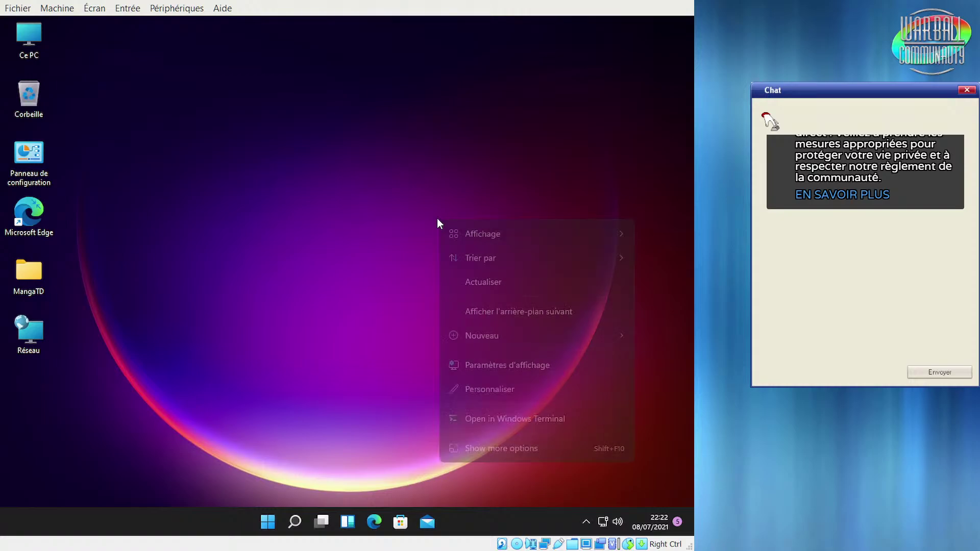
left_click(437, 219)
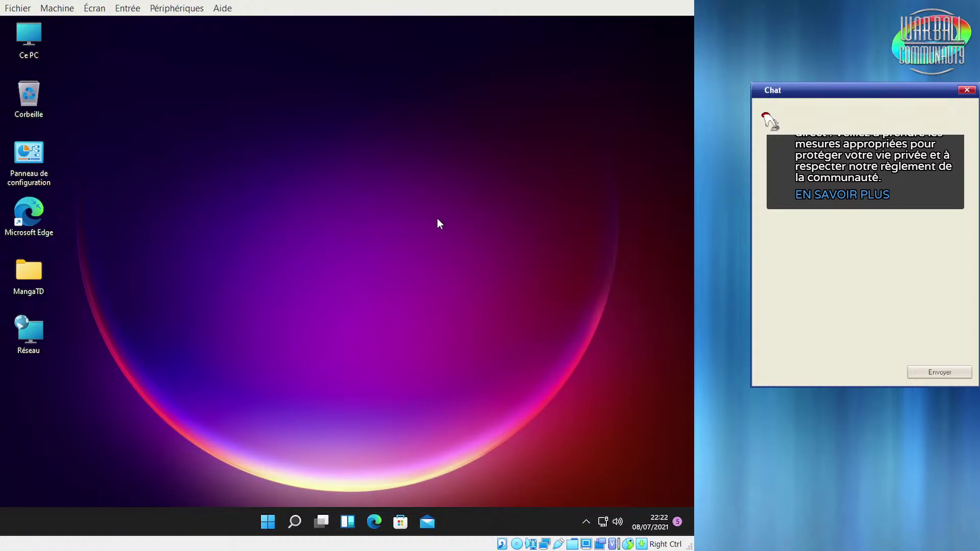
left_click(268, 522)
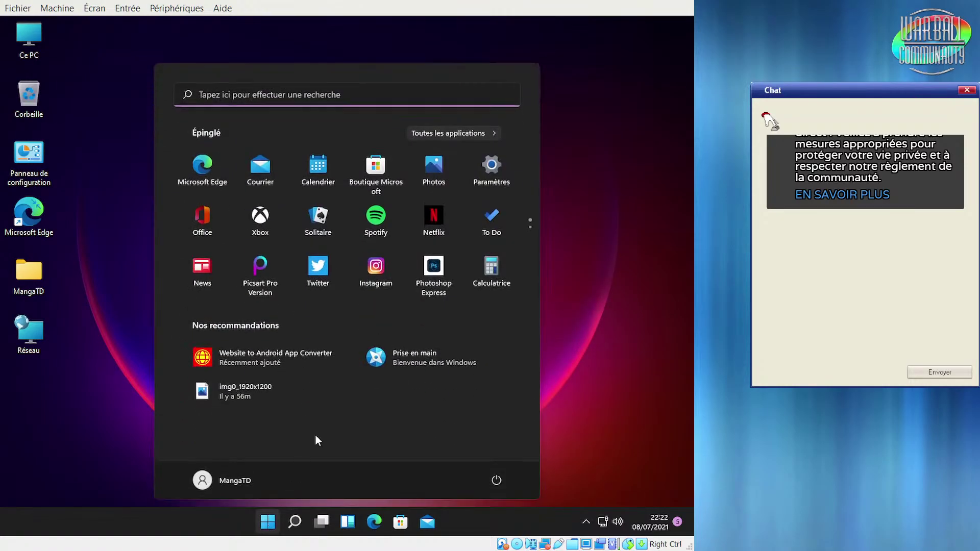
left_click(491, 135)
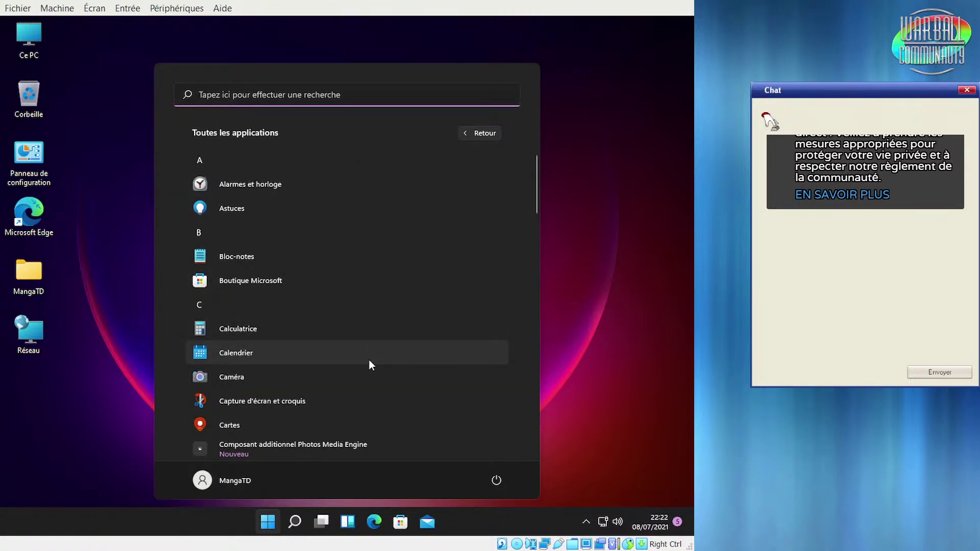
scroll(369, 360, "down", 5)
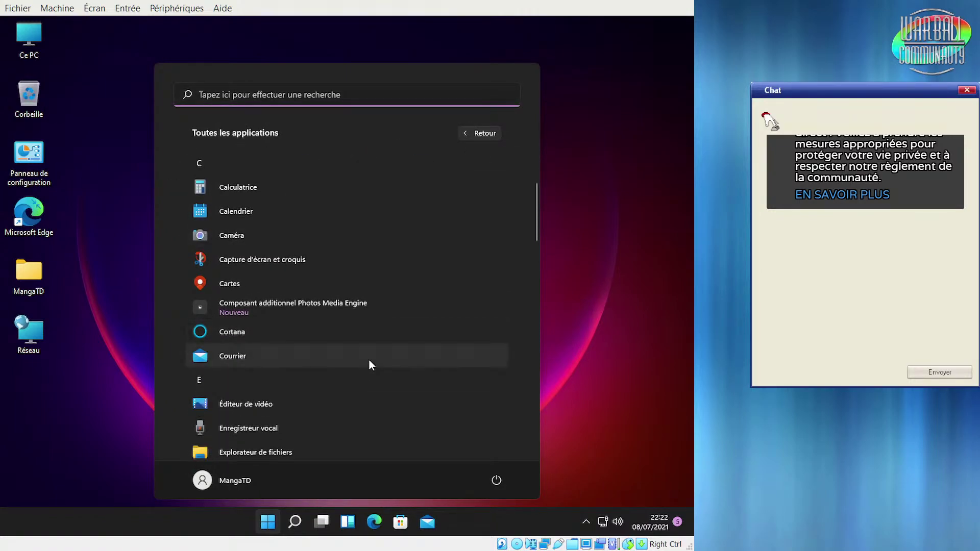
scroll(321, 349, "down", 1)
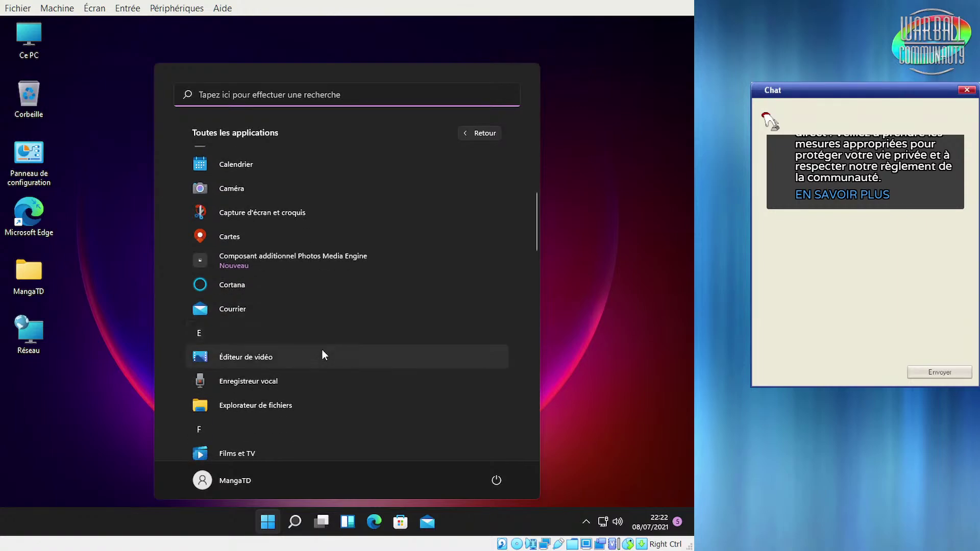
left_click(319, 357)
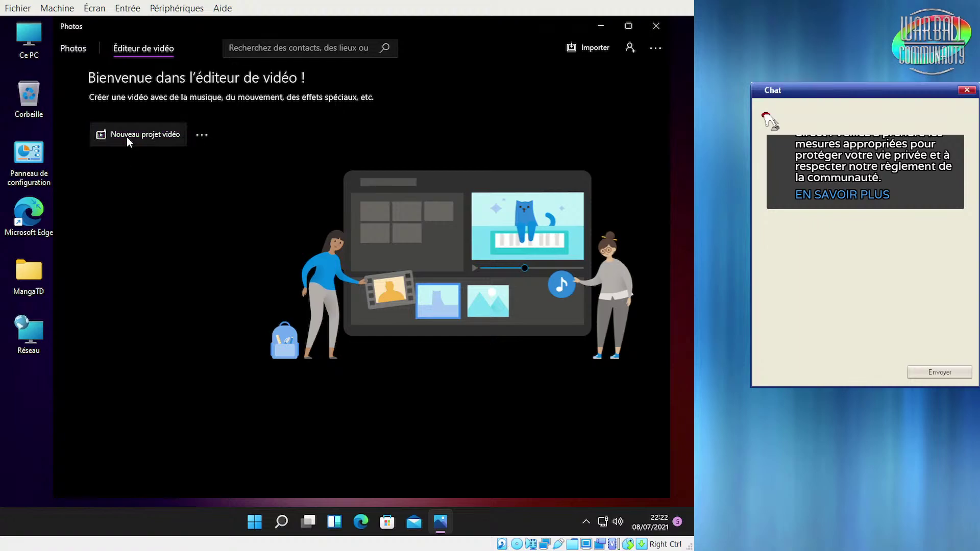
left_click(141, 140)
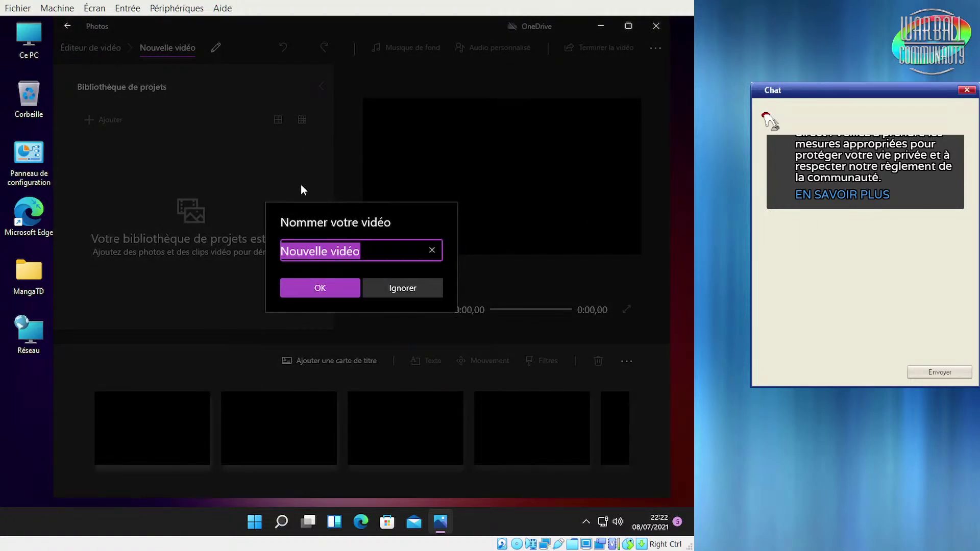
left_click(360, 295)
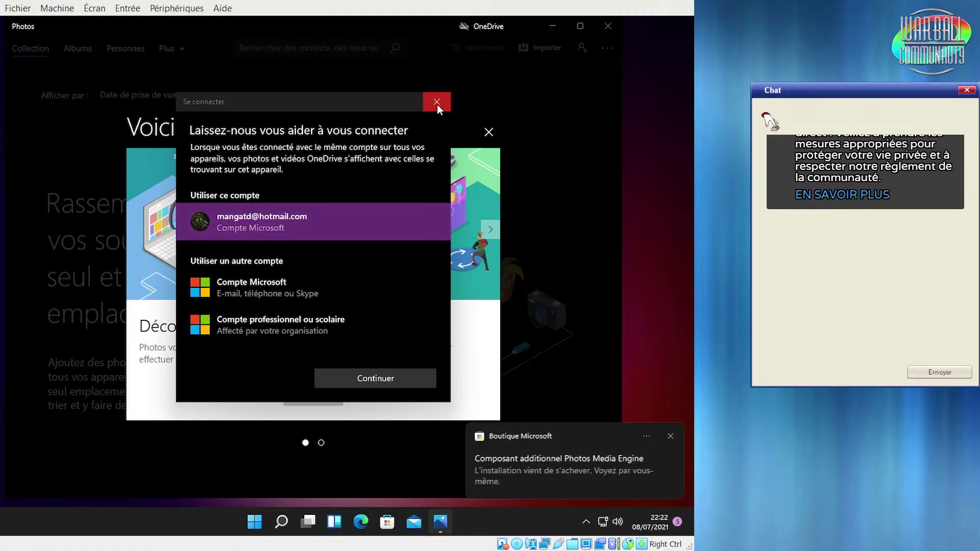
left_click(437, 104)
left_click(488, 132)
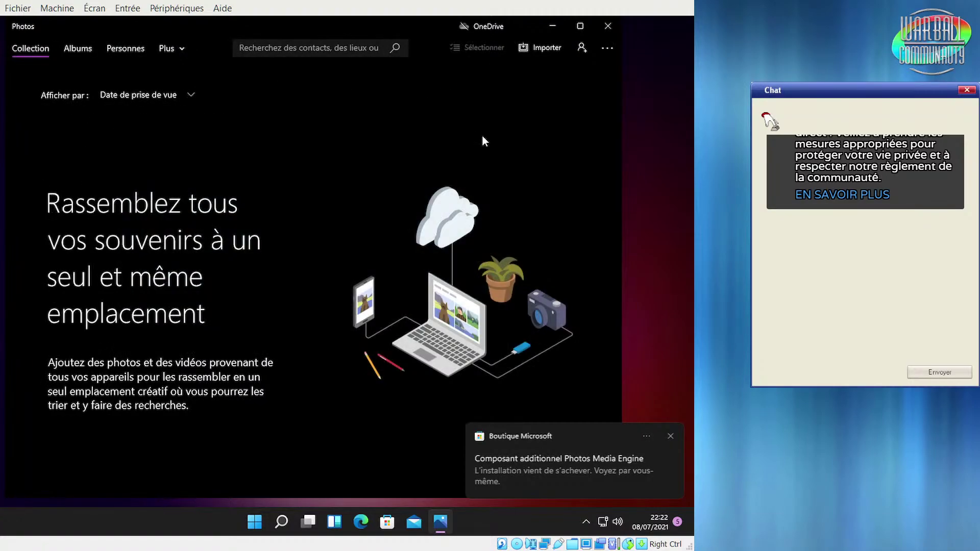
left_click(605, 30)
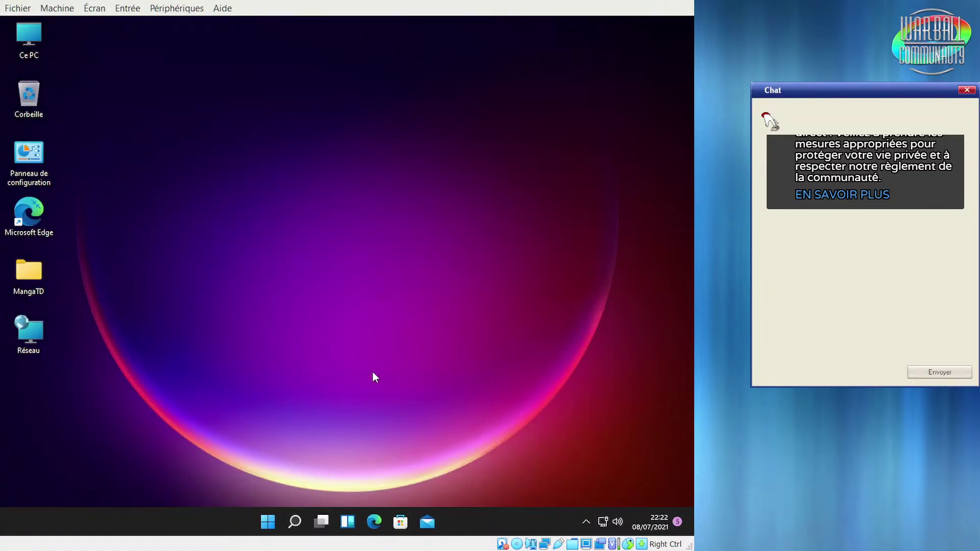
Launch Hub de commentaires from the Start menu's full app list
left_click(266, 522)
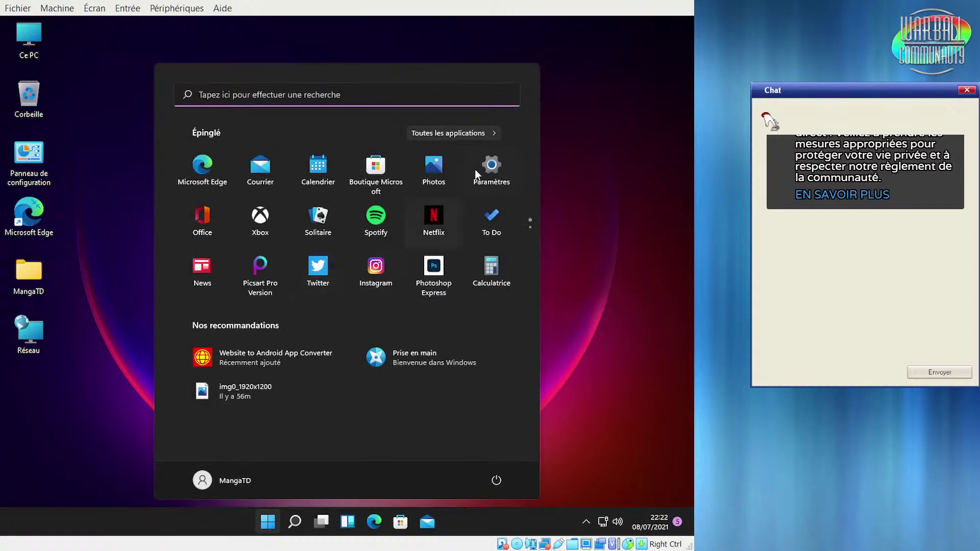
left_click(466, 133)
scroll(467, 195, "down", 3)
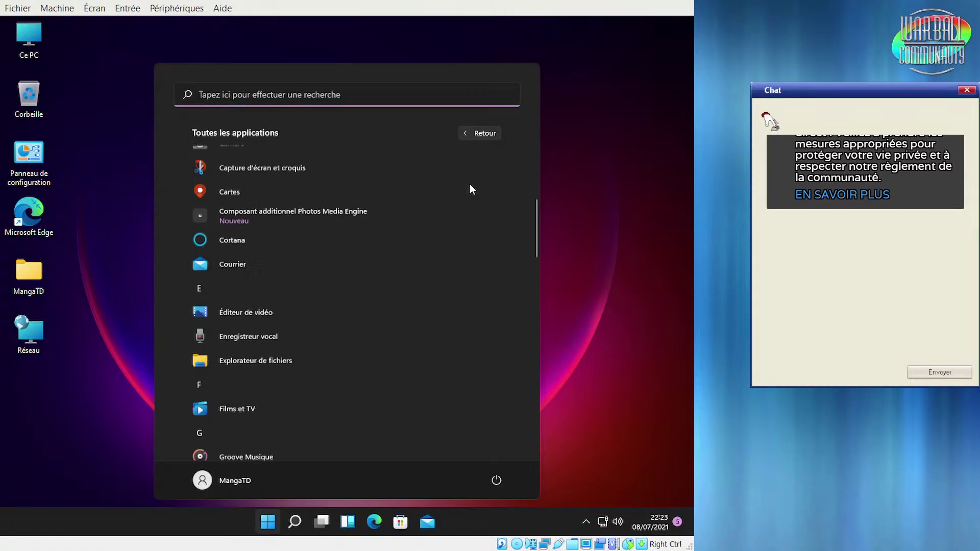
scroll(417, 276, "down", 4)
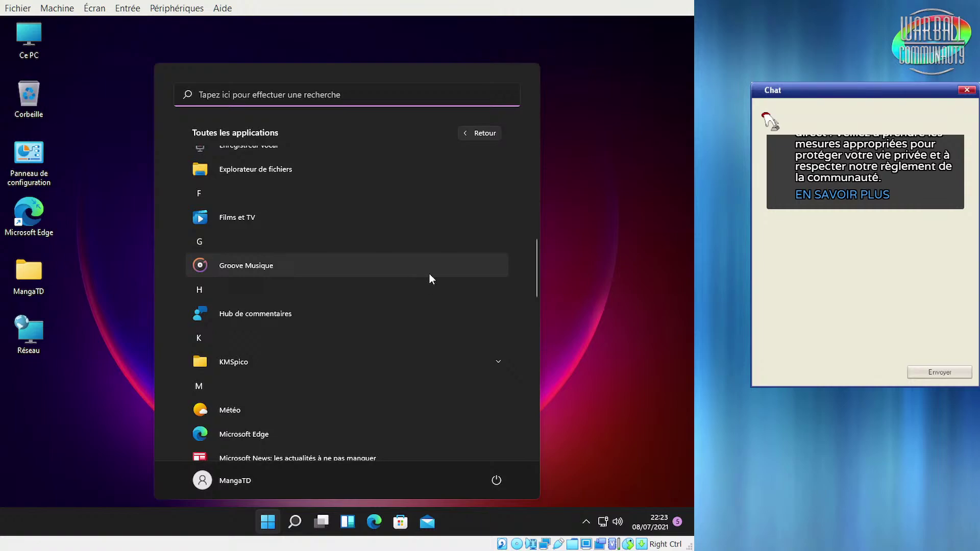
left_click(270, 313)
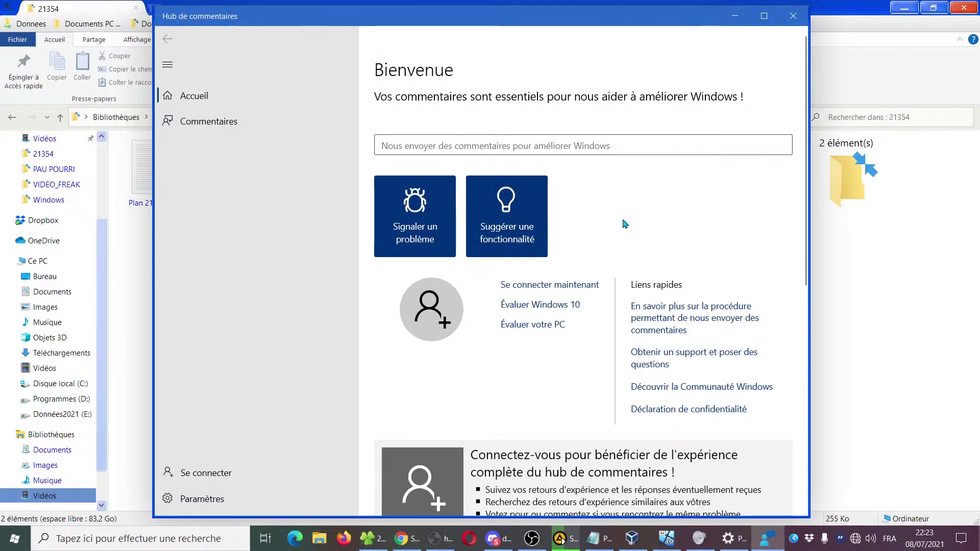
Scroll through the hub's home page and choose Signaler un problème
scroll(626, 222, "down", 6)
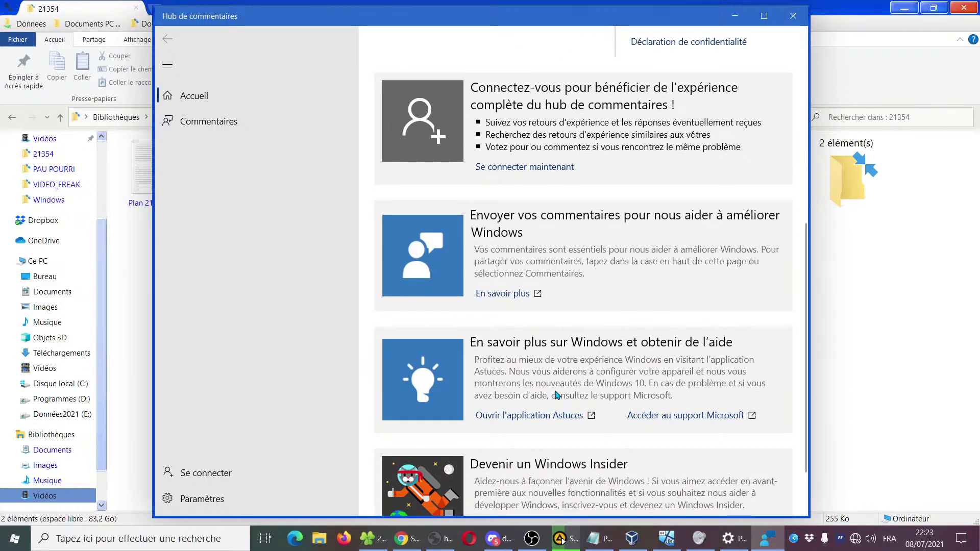
scroll(556, 395, "down", 1)
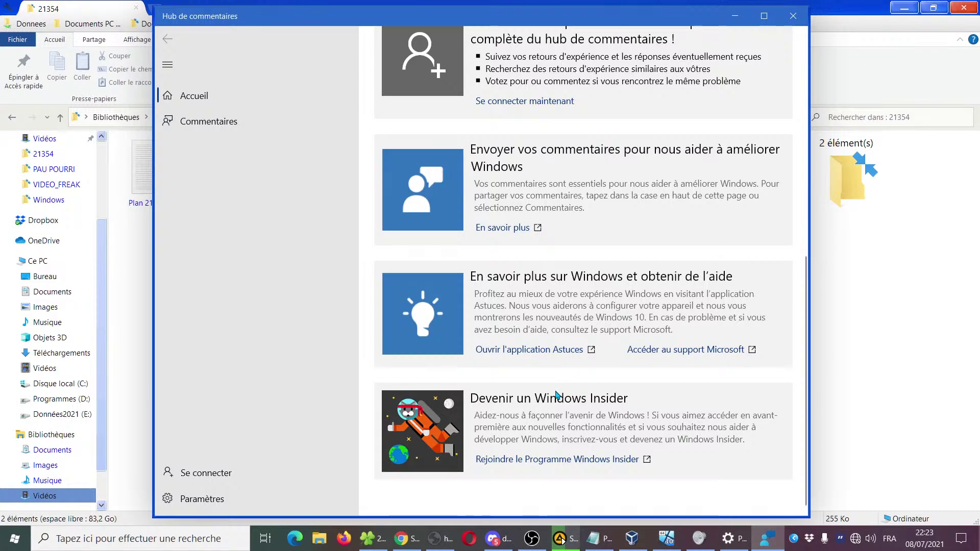
scroll(557, 331, "up", 7)
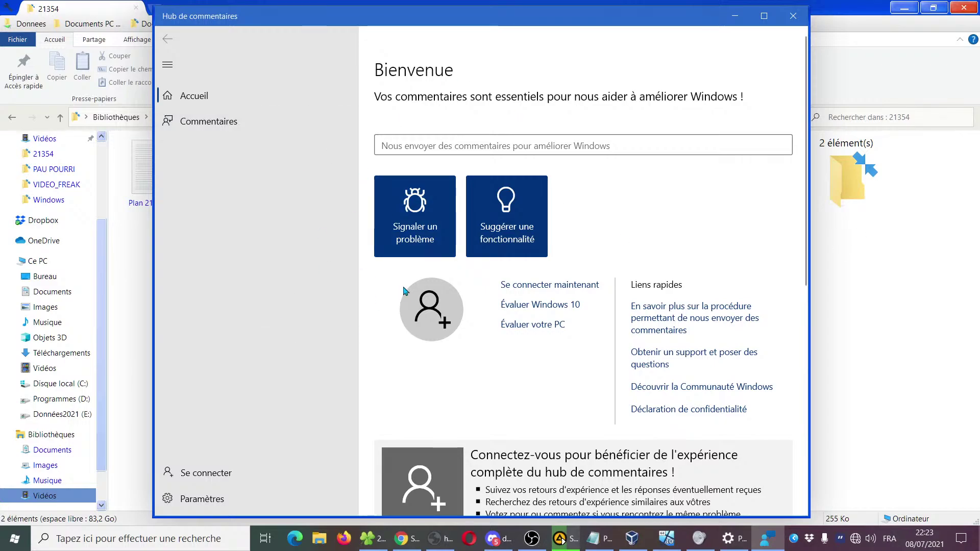
left_click(414, 238)
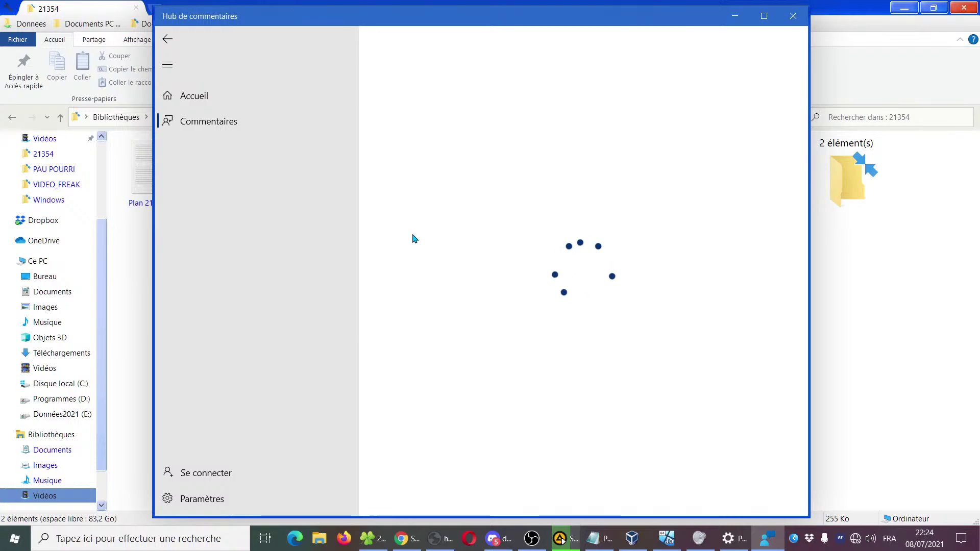
Maximize Feedback Hub, return to Accueil, and start suggesting a new feature
left_click(764, 16)
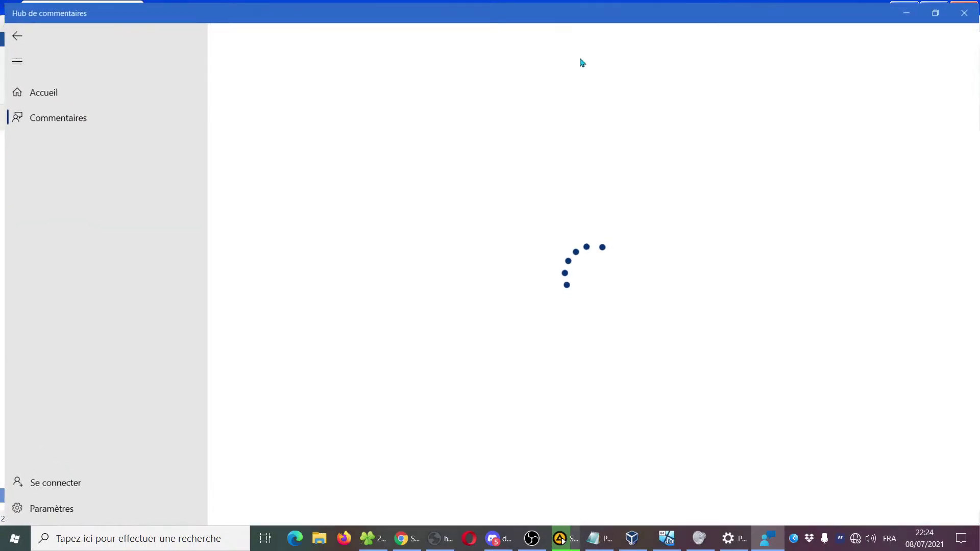
left_click(13, 36)
left_click(365, 228)
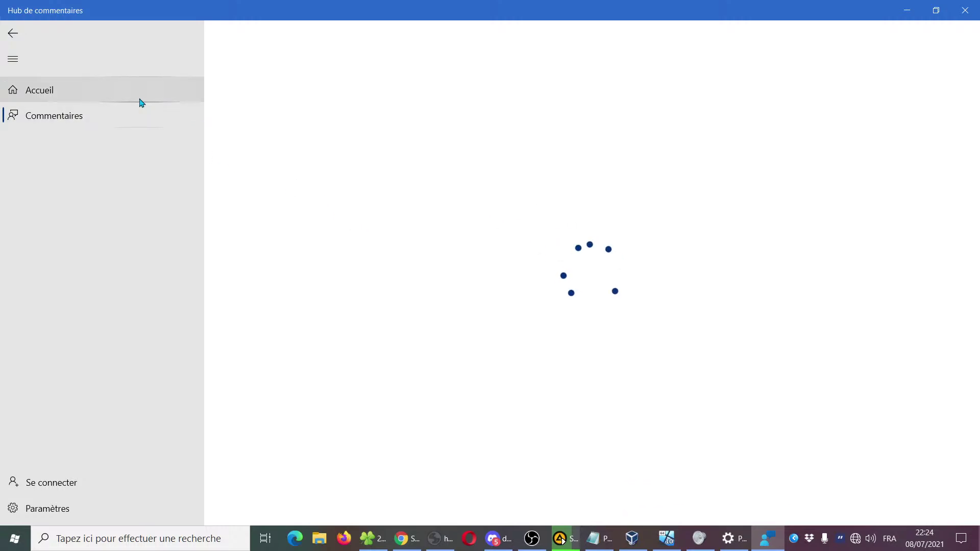
Try signing in with the other listed Microsoft account, cancelling after the no-Internet error
left_click(86, 487)
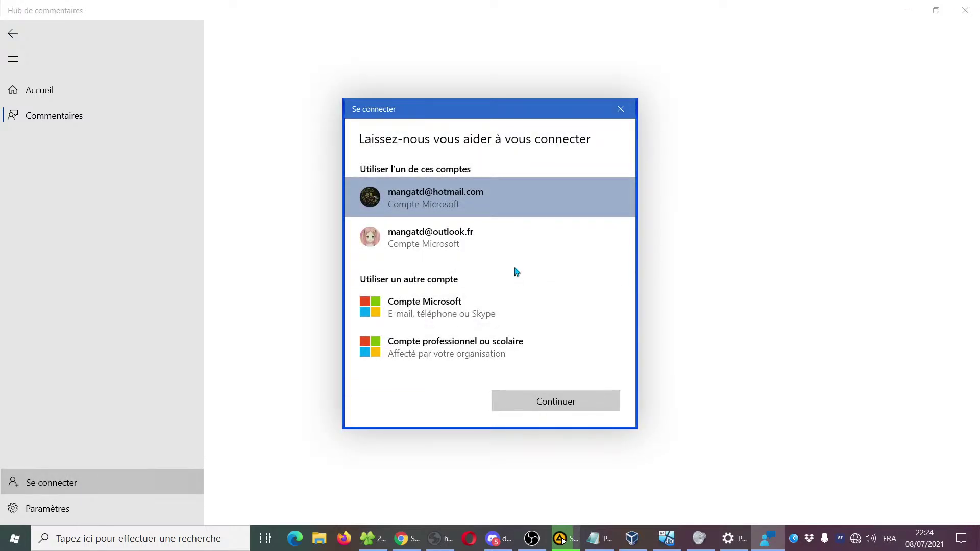
left_click(502, 243)
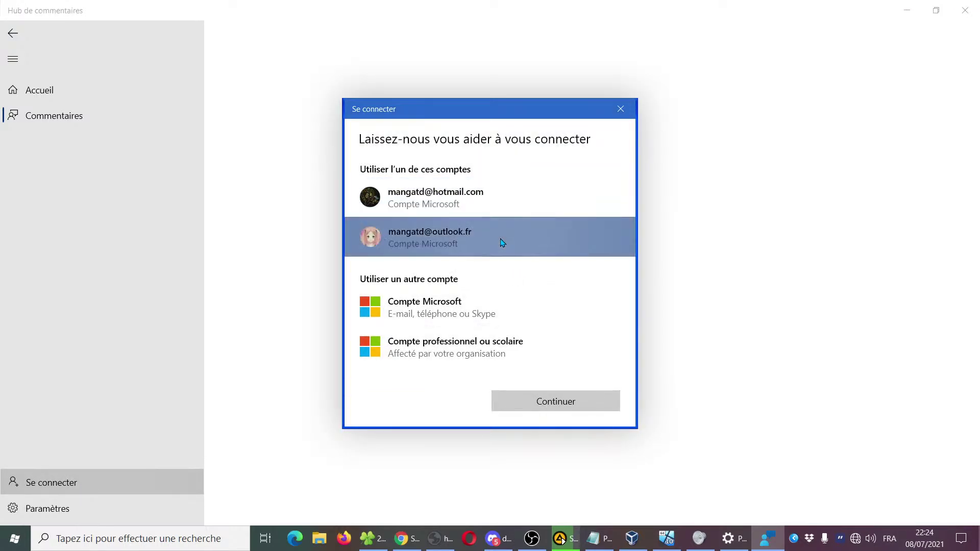
left_click(570, 403)
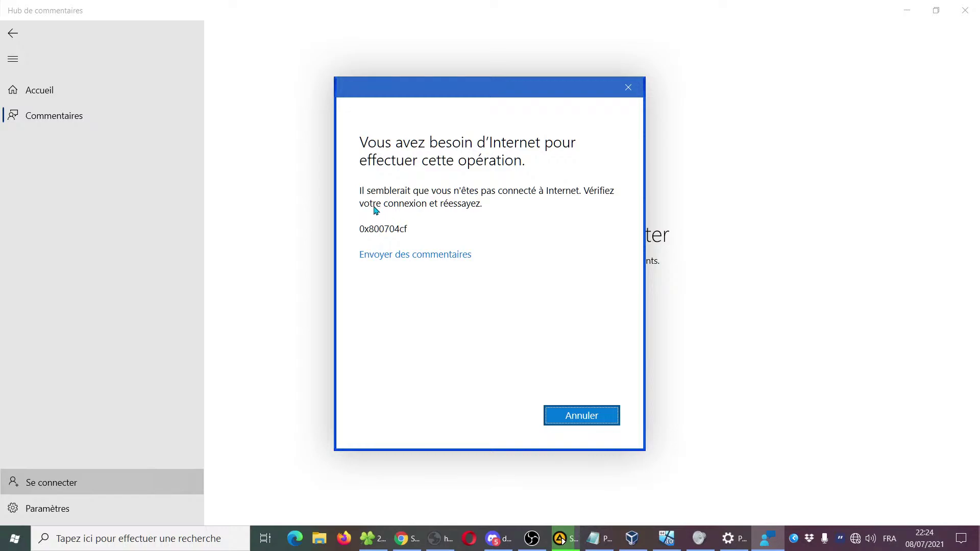
left_click(566, 424)
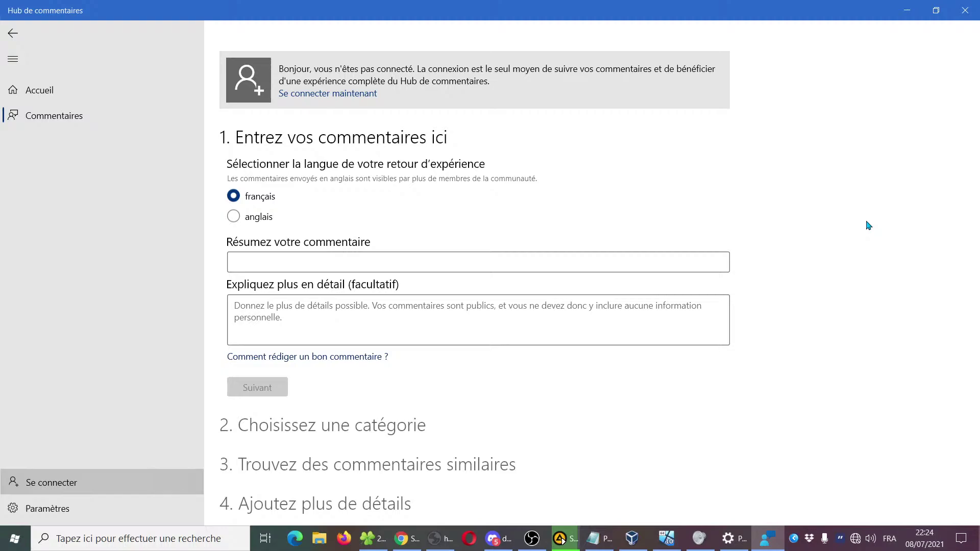
Click into the feedback summary and detailed explanation fields, then move focus away
left_click(288, 266)
left_click(275, 322)
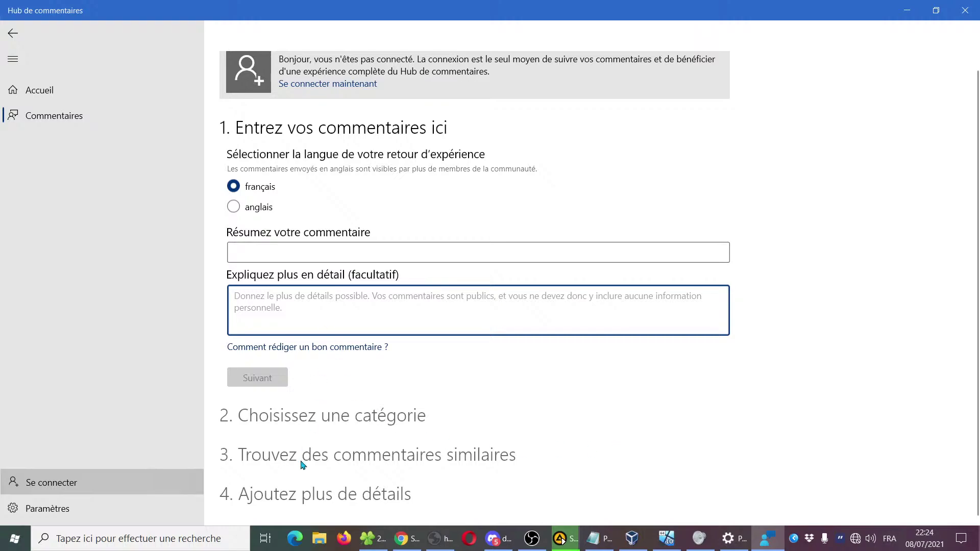
left_click(265, 499)
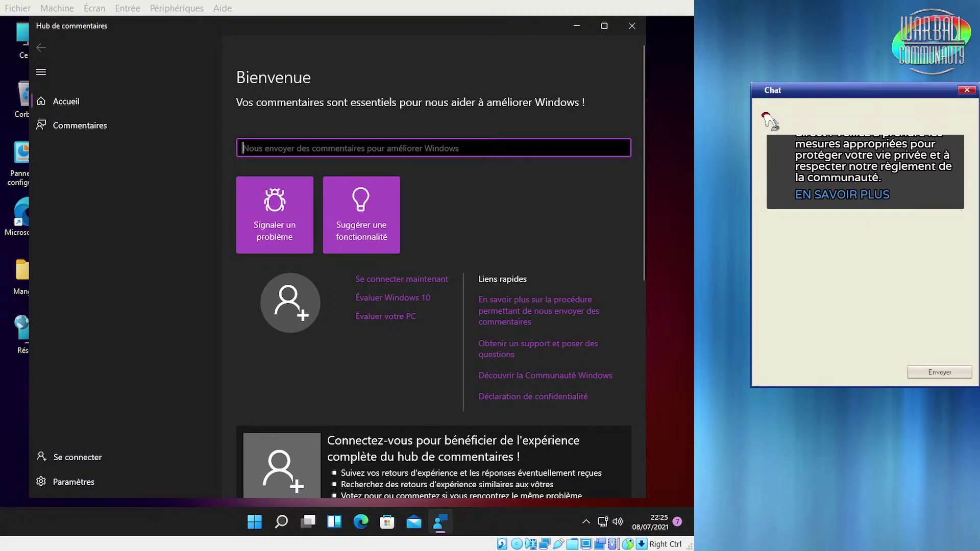
Open the problem-report form and the Évaluer Windows 10 survey, returning to the home page each time
left_click(253, 216)
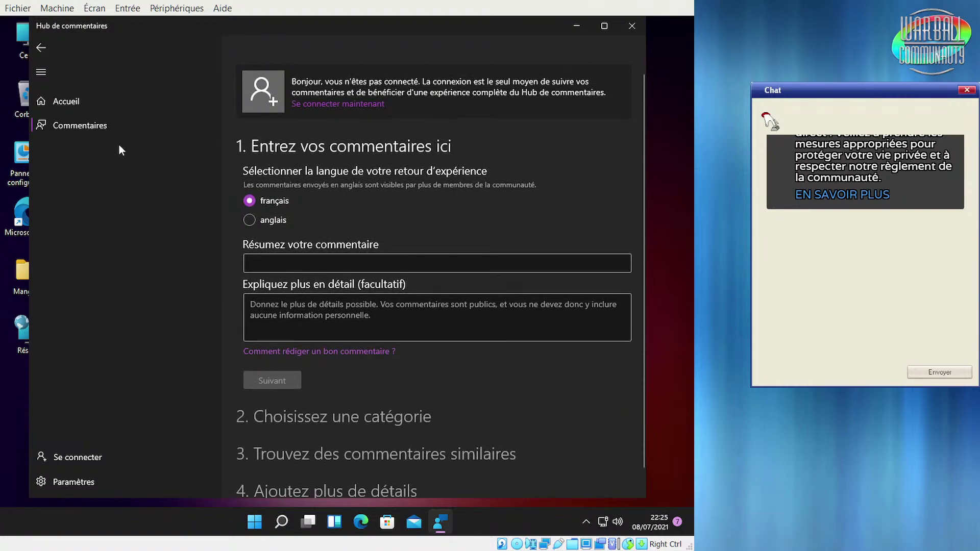
left_click(41, 48)
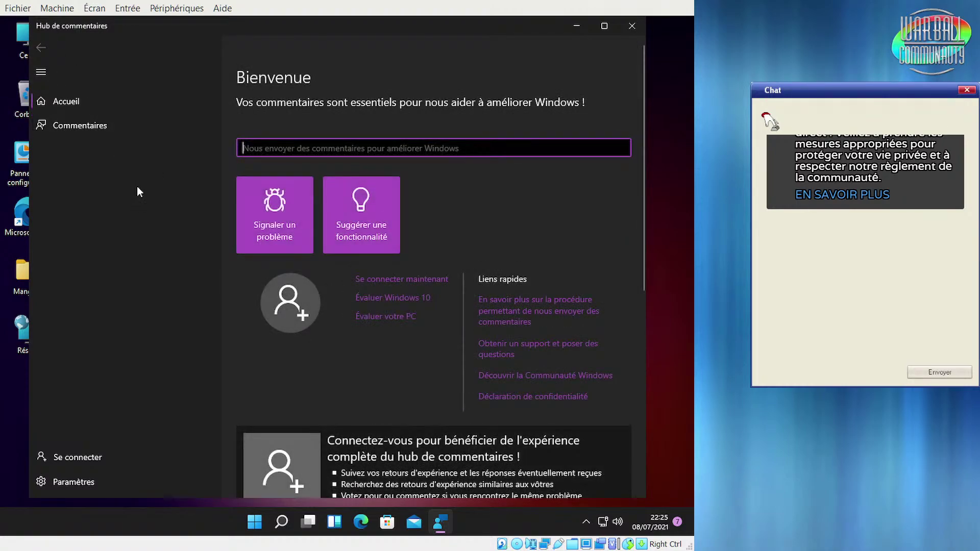
left_click(602, 26)
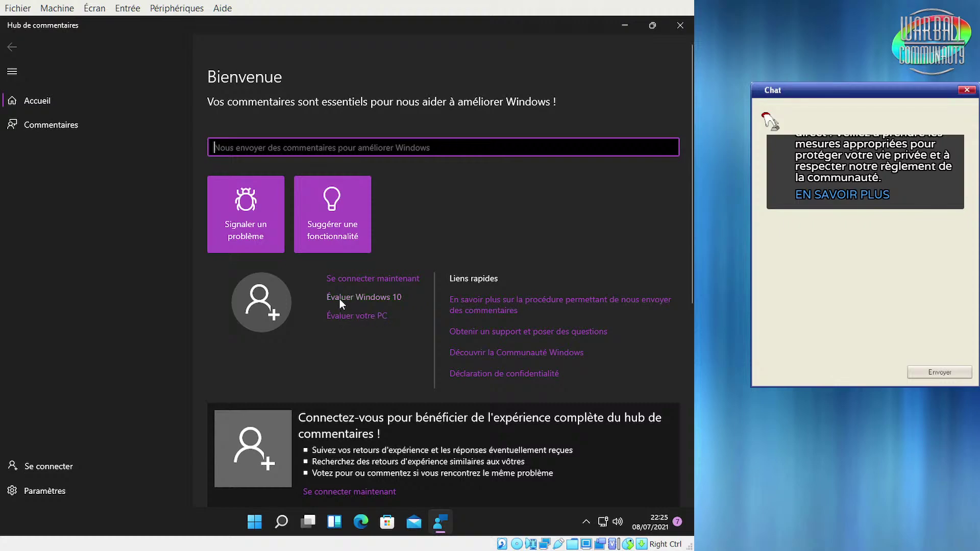
left_click(394, 297)
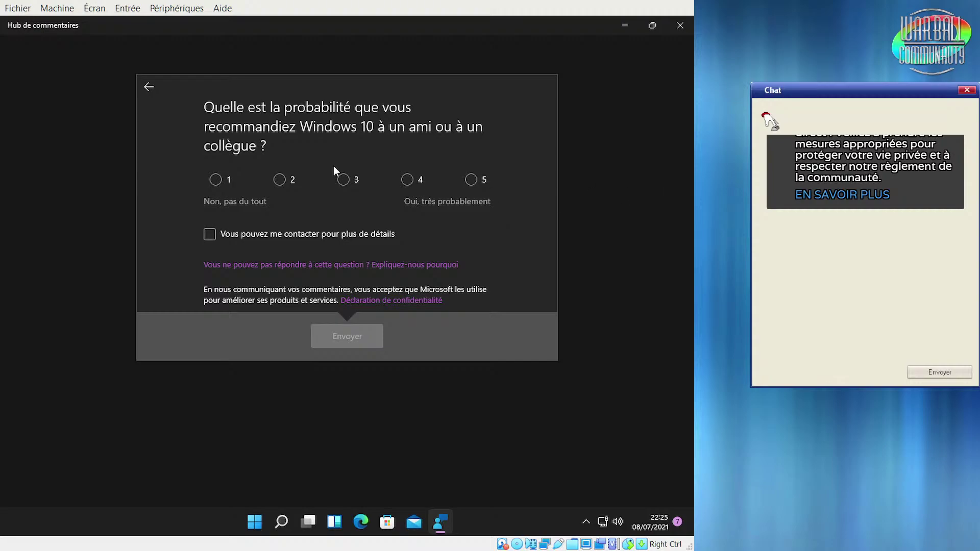
left_click(149, 88)
Scroll the home page, open the empty Commentaires feedback form, then close Feedback Hub
scroll(529, 233, "down", 7)
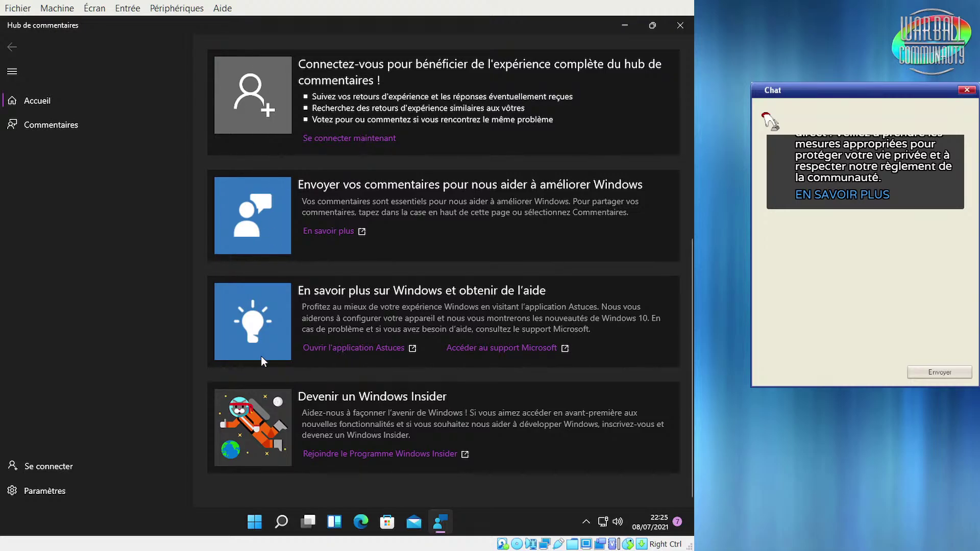
scroll(261, 356, "up", 7)
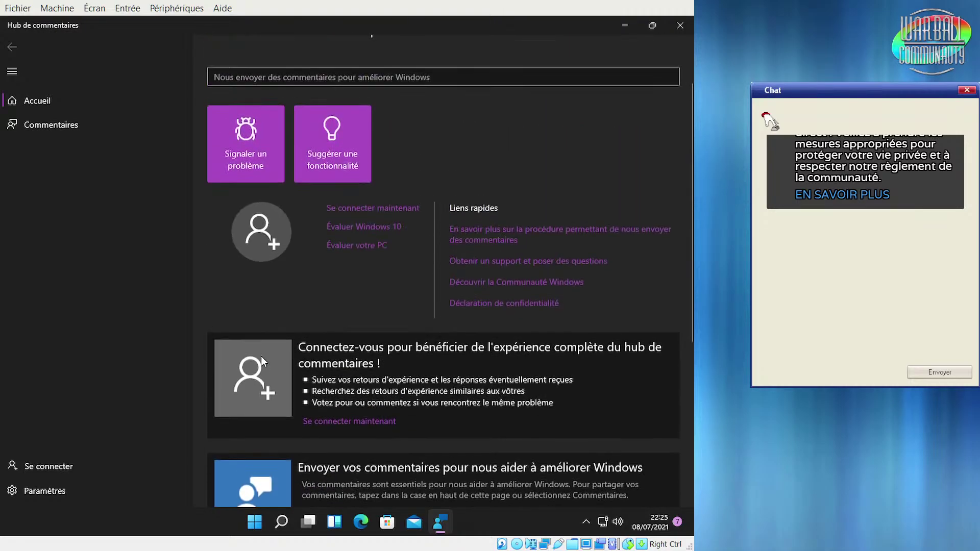
scroll(261, 356, "down", 6)
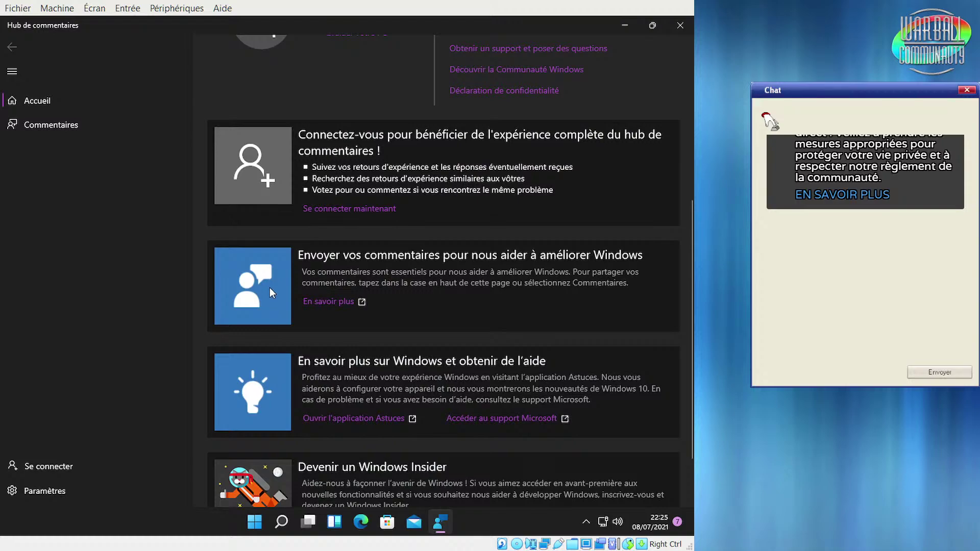
scroll(248, 403, "up", 4)
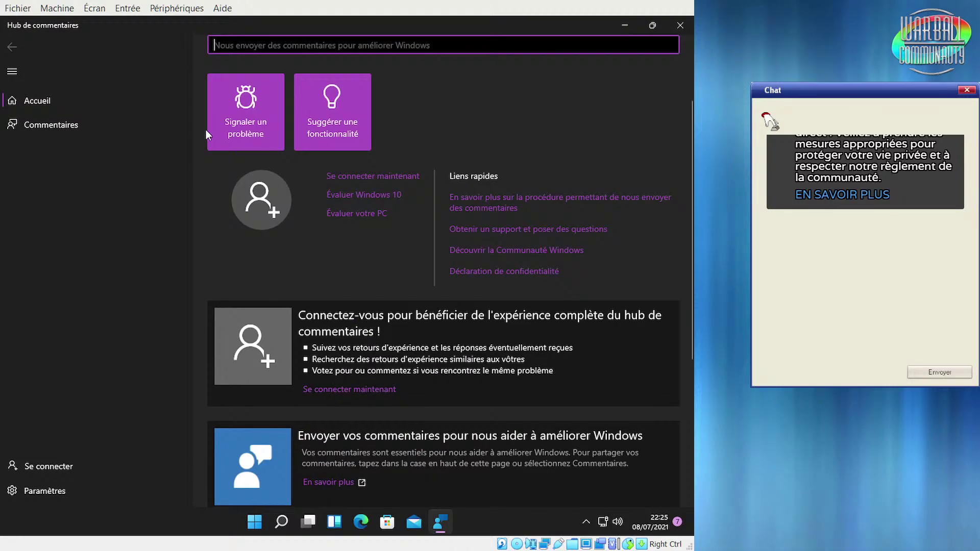
left_click(28, 121)
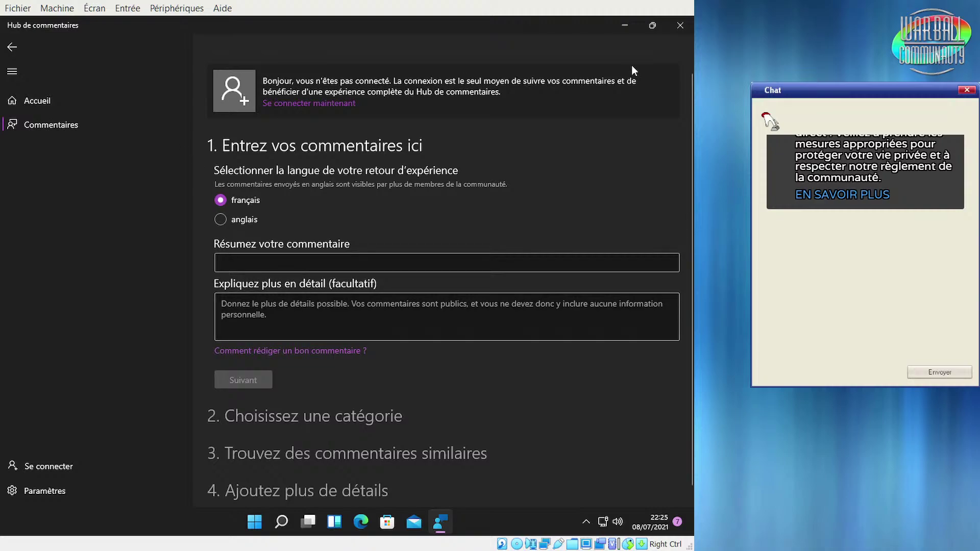
left_click(682, 29)
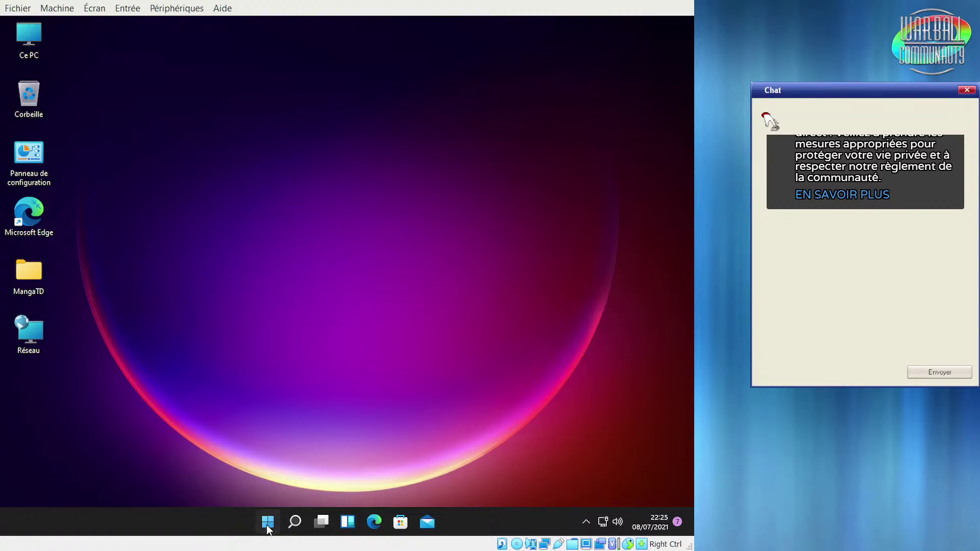
Launch Paint from the All apps list and maximize its window
left_click(266, 523)
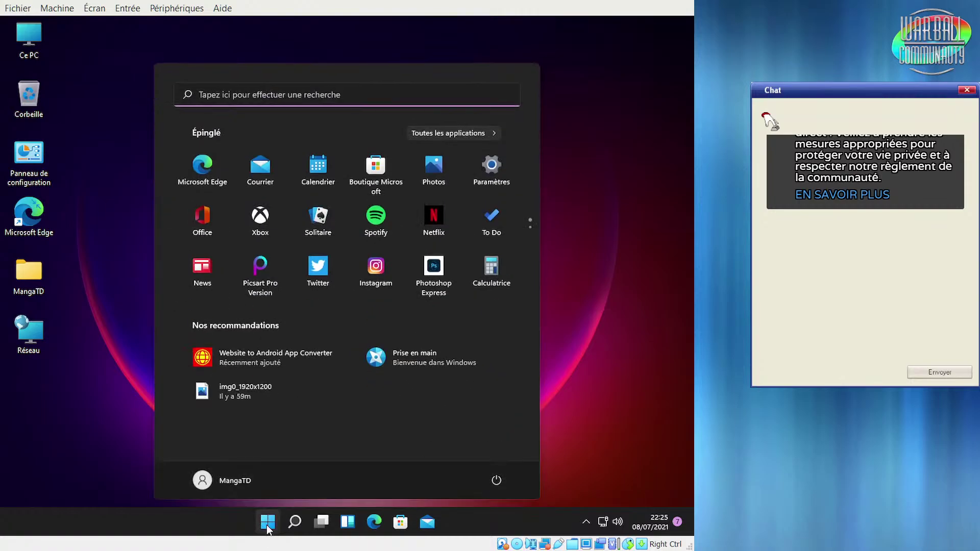
left_click(439, 137)
scroll(386, 339, "down", 5)
scroll(386, 339, "down", 8)
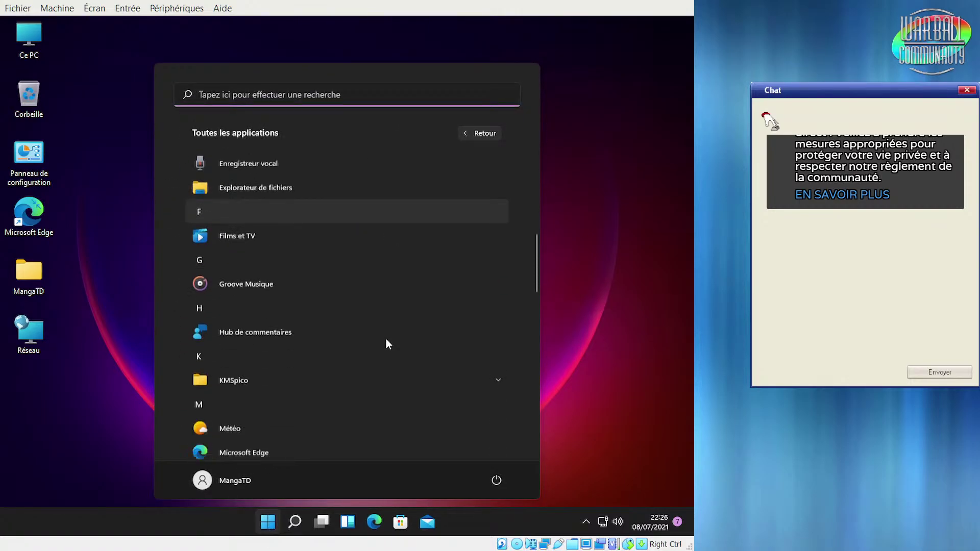
scroll(385, 339, "down", 3)
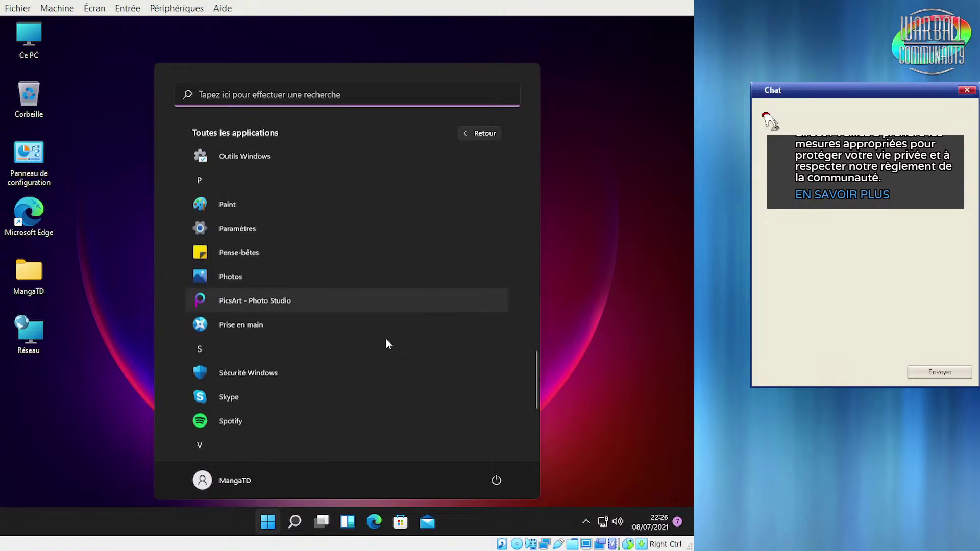
left_click(278, 205)
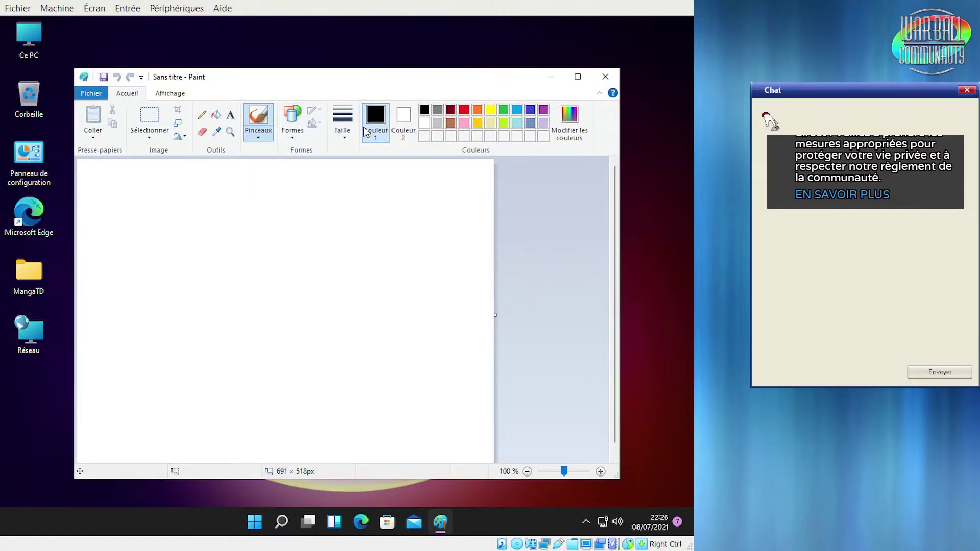
left_click(578, 76)
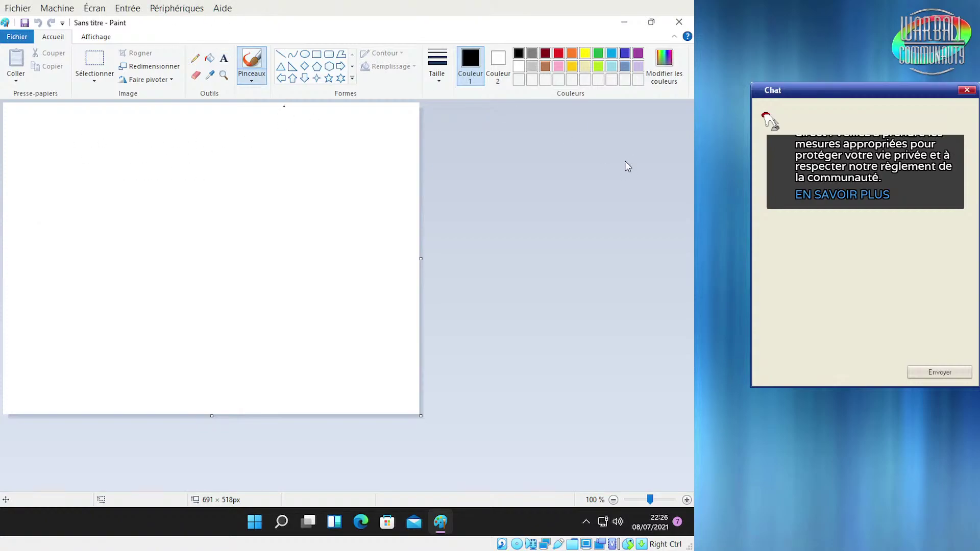
Switch between the Affichage and Accueil ribbon tabs, then show the Fichier menu
left_click(100, 39)
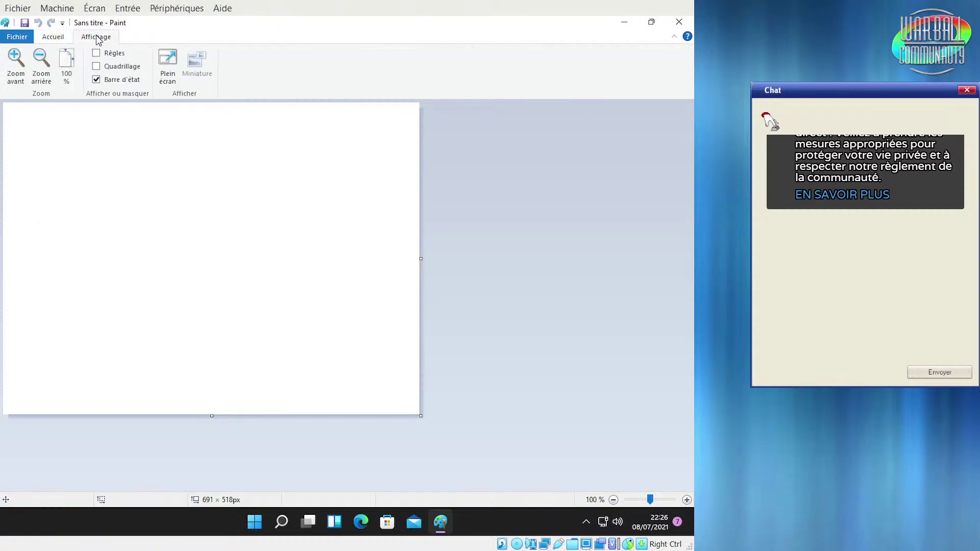
left_click(55, 41)
left_click(10, 40)
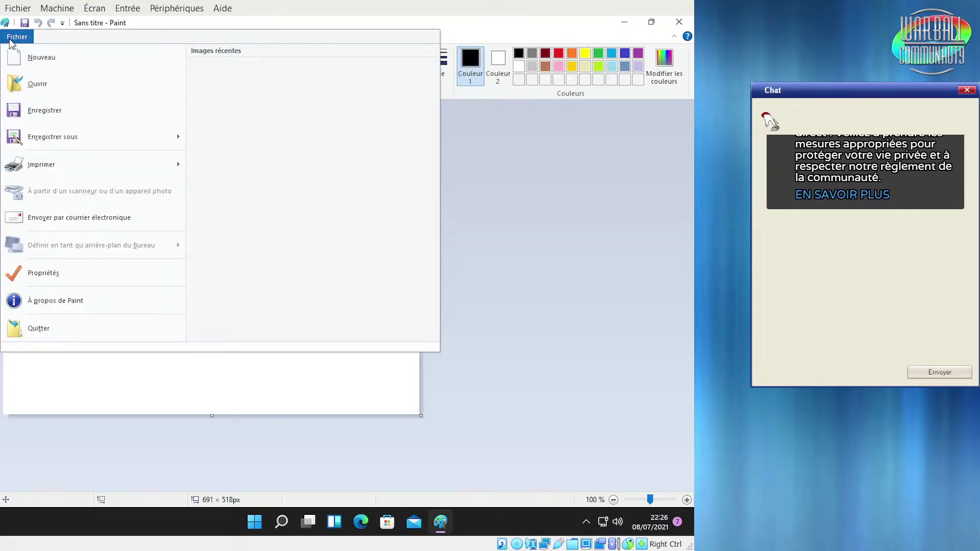
Show À propos de Paint (version 10.2104.17.0), close it, then reopen it from Fichier
left_click(132, 300)
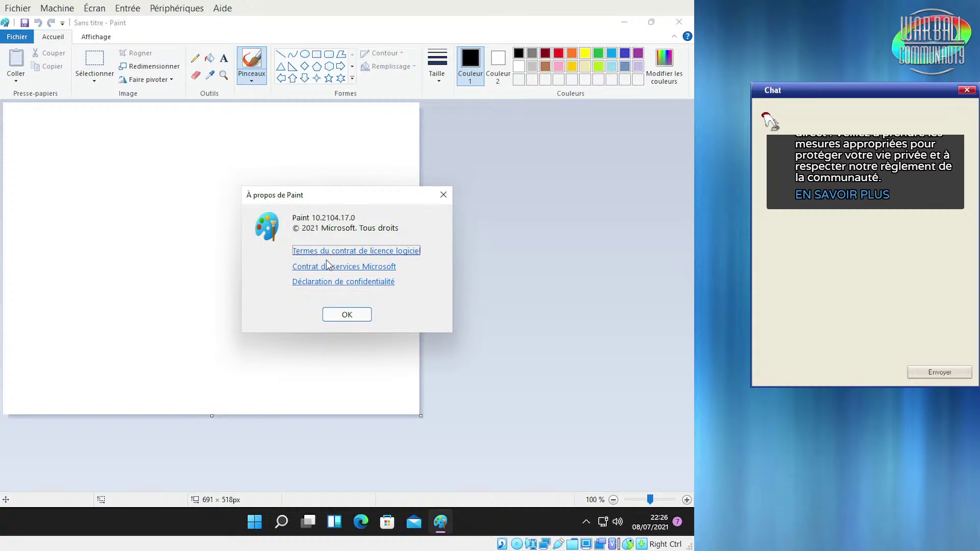
mouse_move(336, 198)
left_mouse_down()
mouse_move(345, 225)
mouse_move(350, 201)
left_mouse_up()
left_click(768, 120)
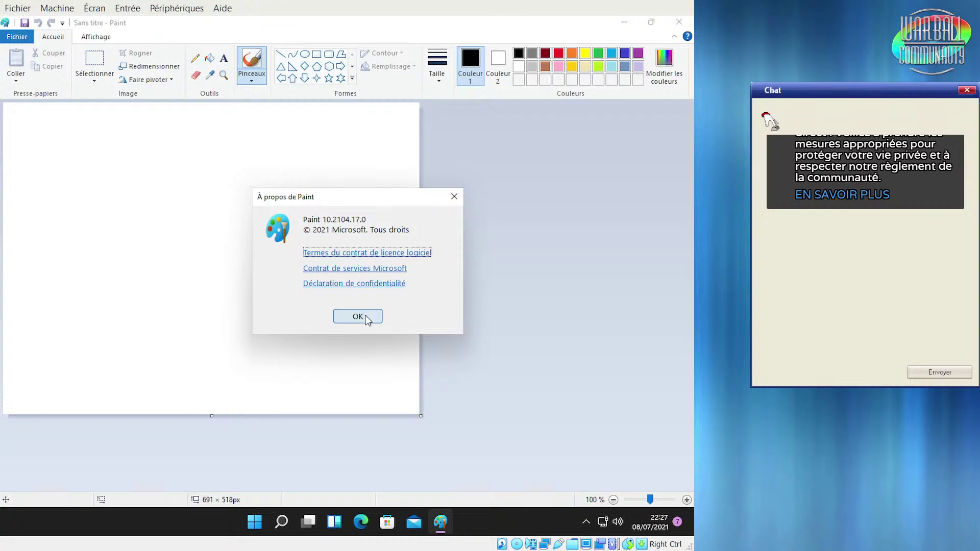
left_click(365, 318)
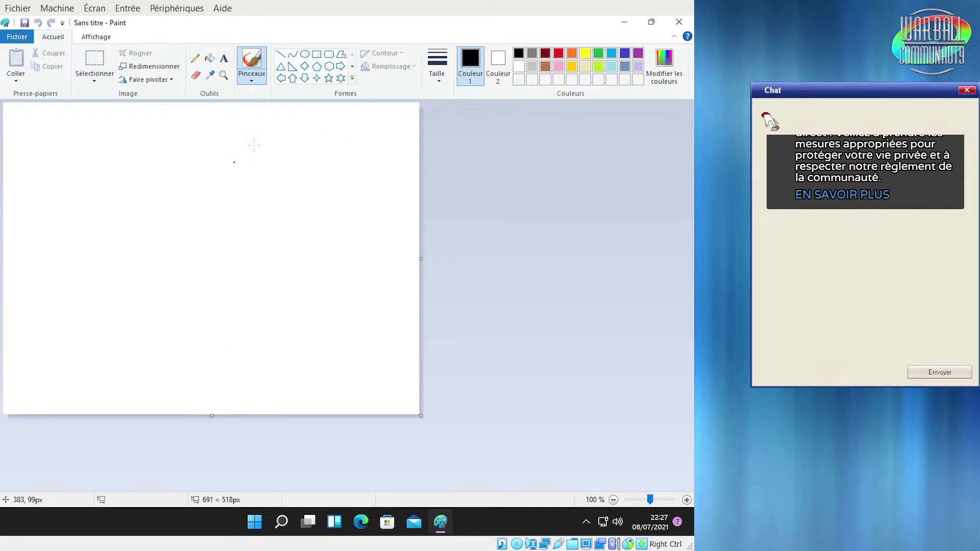
left_click(16, 37)
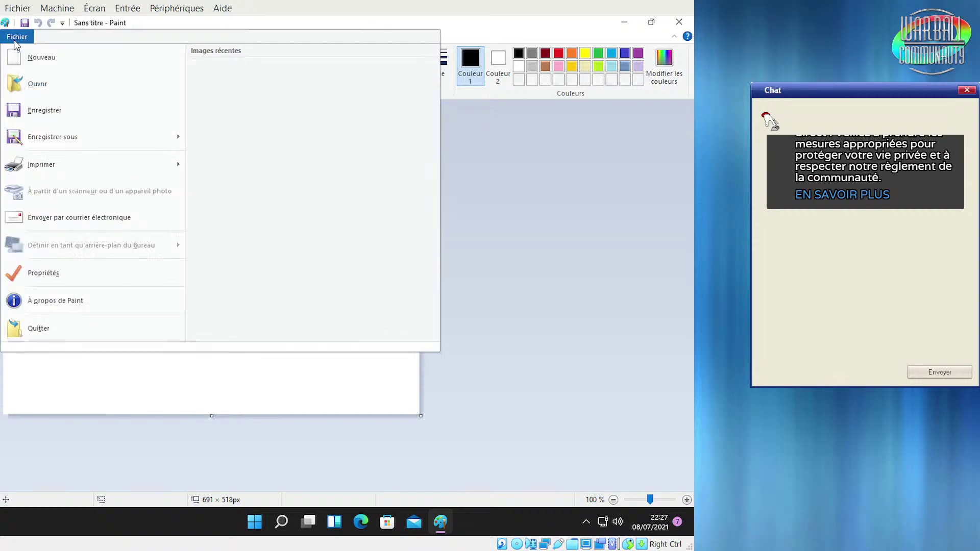
left_click(113, 306)
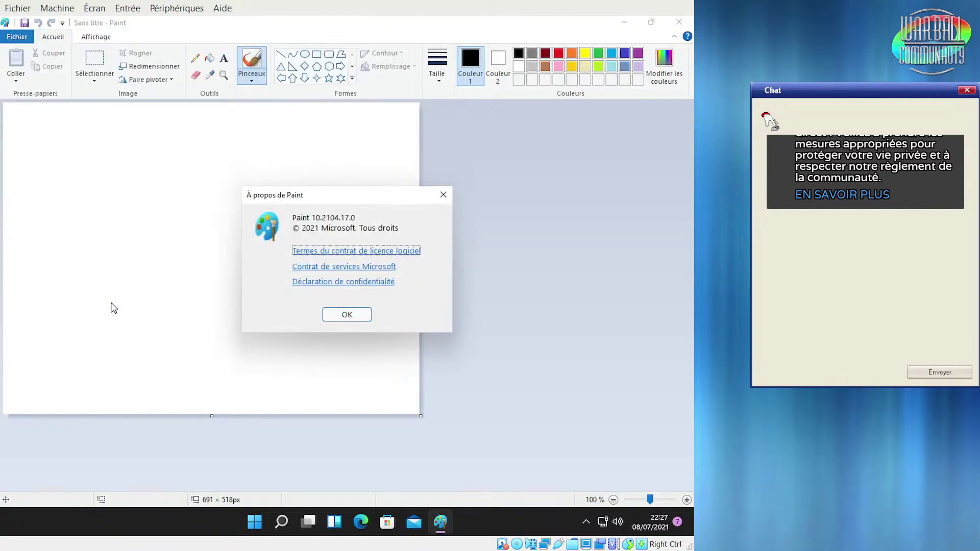
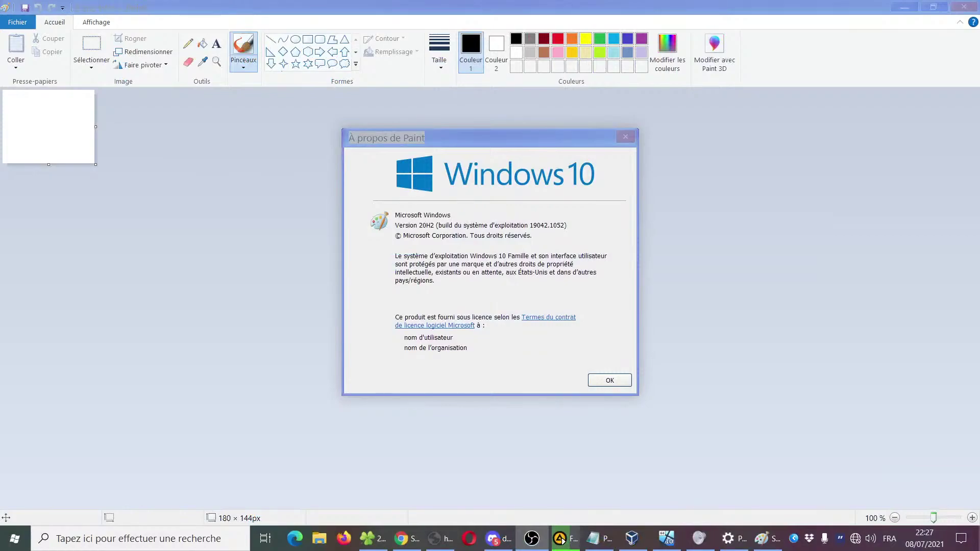
Dismiss the 'À propos de Paint' box (version 10.2104.17.0), leaving the blank untitled canvas
left_click(436, 250)
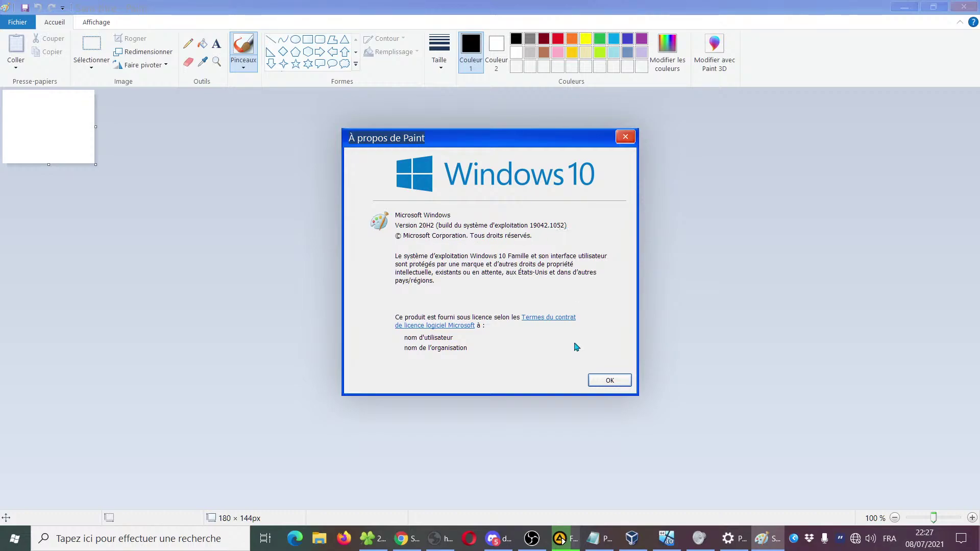
left_click(610, 381)
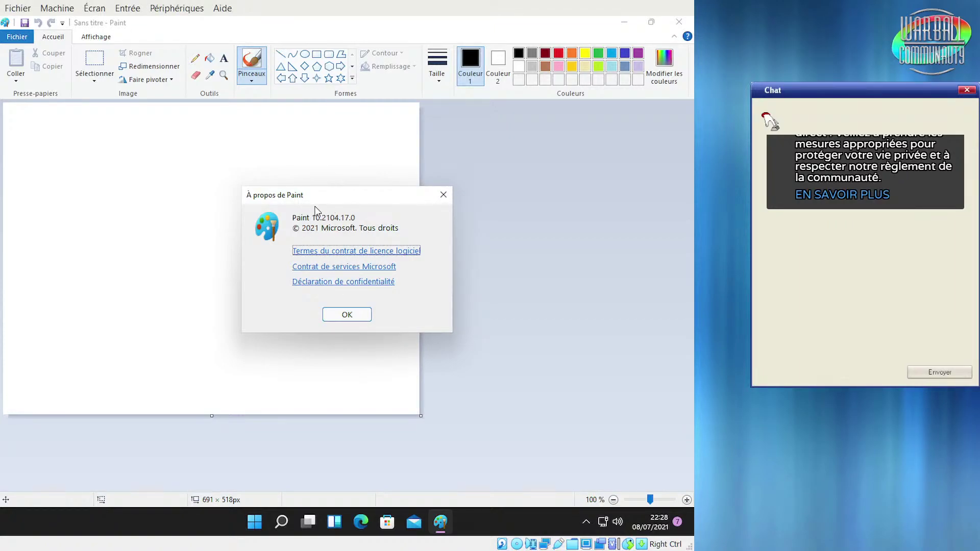
left_click(348, 314)
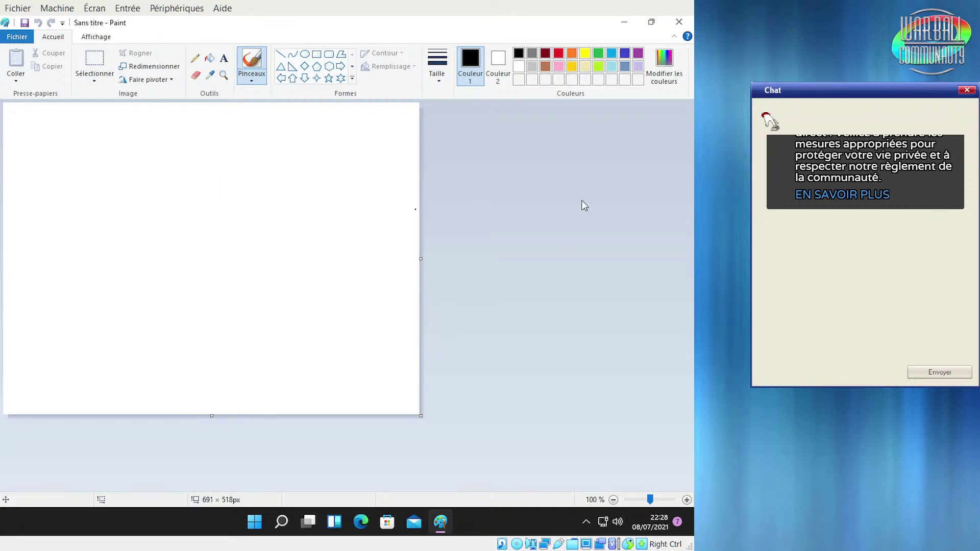
Close Paint and scroll through the Start menu's Toutes les applications list
left_click(678, 22)
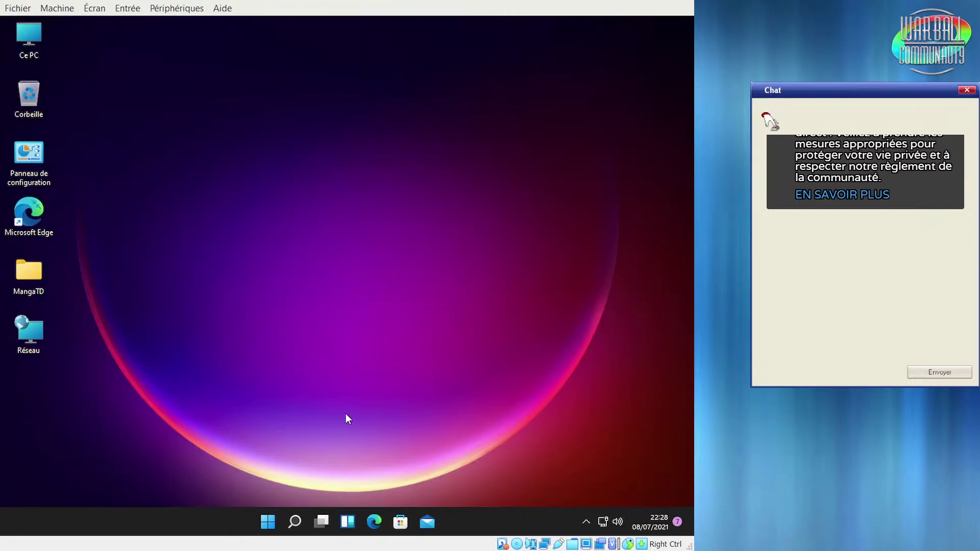
left_click(269, 523)
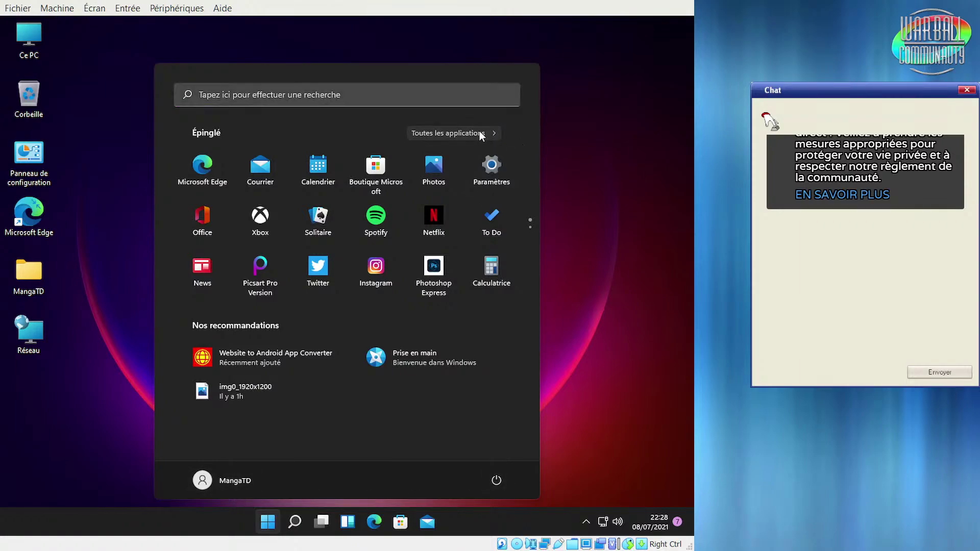
left_click(431, 131)
scroll(416, 329, "down", 5)
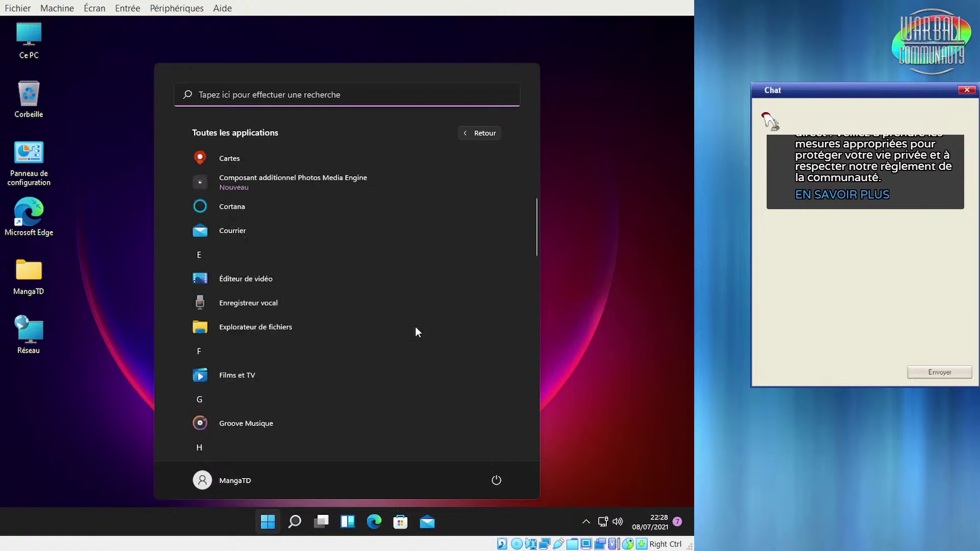
scroll(415, 329, "down", 10)
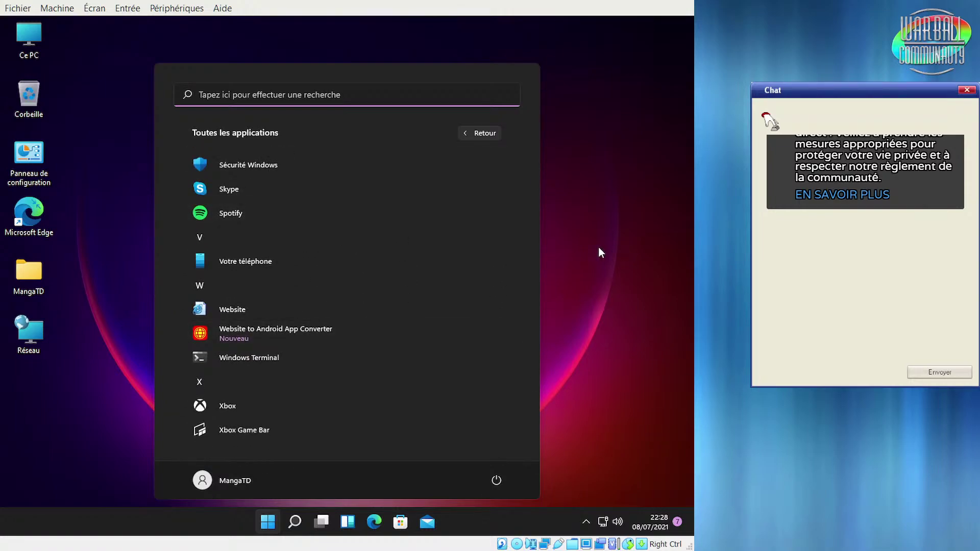
Open virtualbox.org in Edge via the Website shortcut, decline translation, then close Edge
left_click(209, 309)
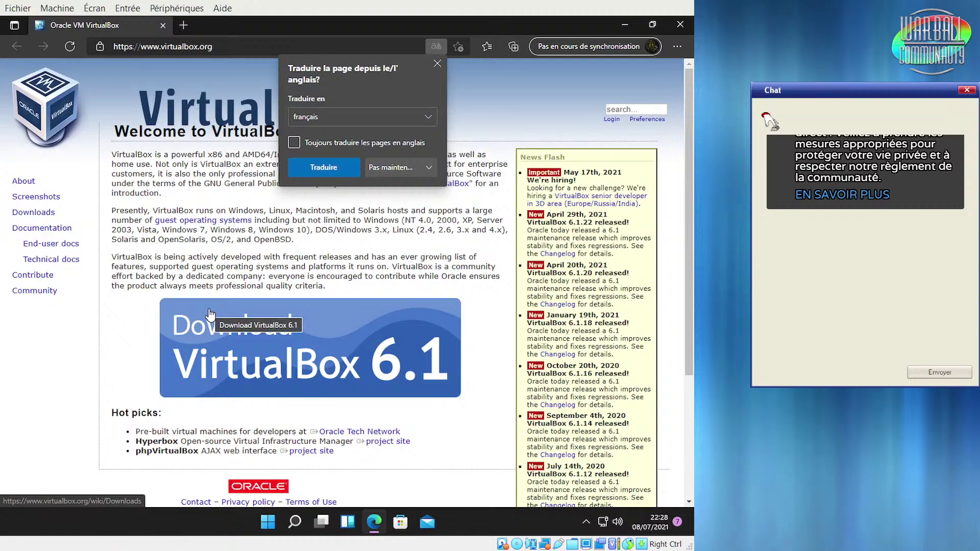
left_click(187, 255)
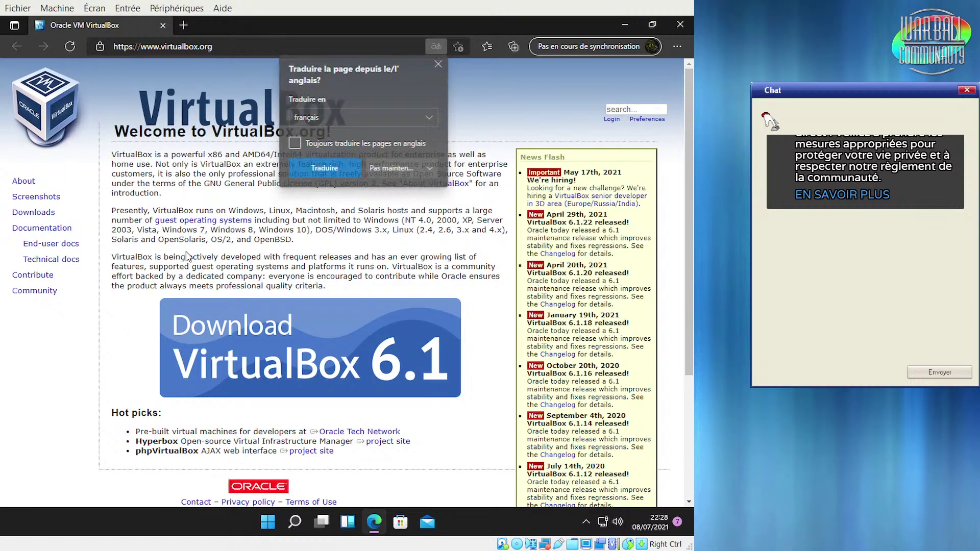
left_click(681, 24)
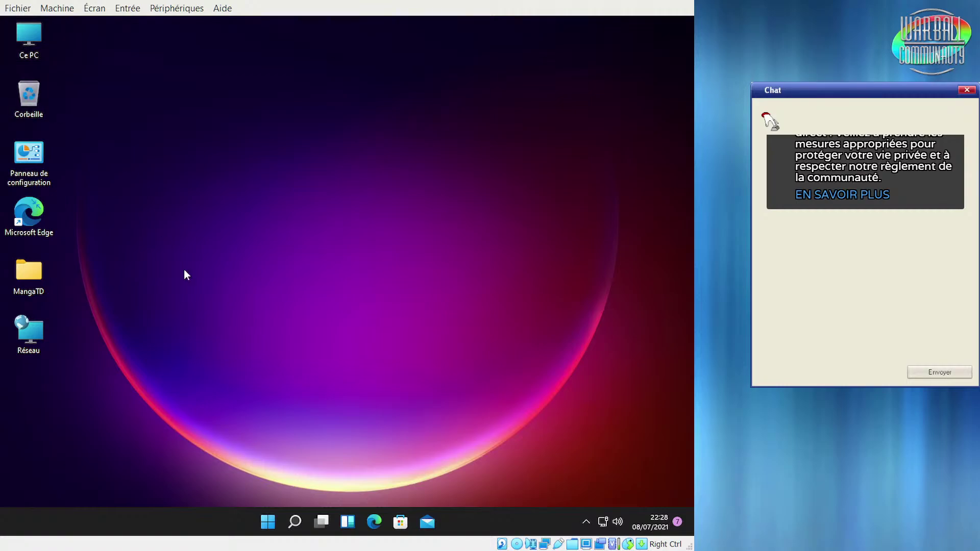
Browse File Explorer to C:\Programmes\Oracle\VirtualBox Guest Additions
key("super+e")
double_click(148, 212)
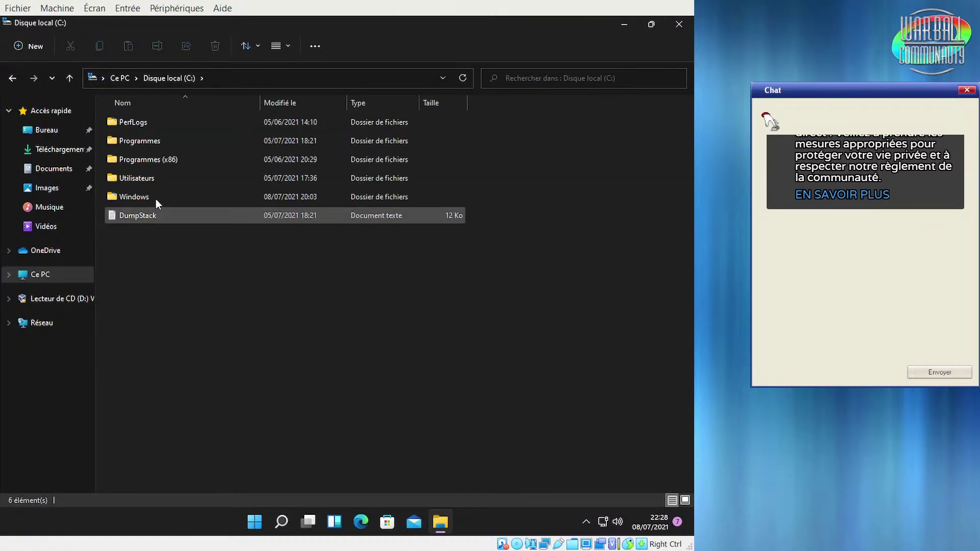
double_click(181, 141)
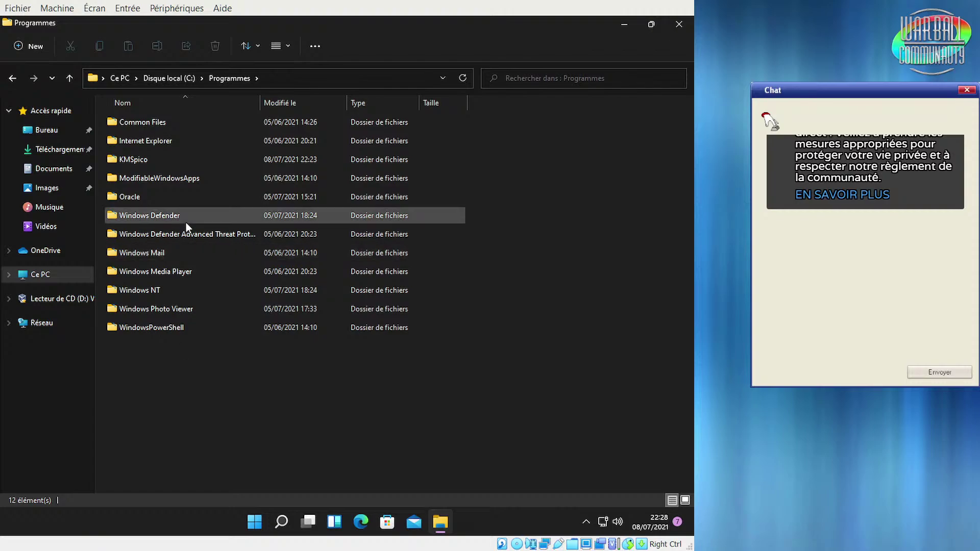
double_click(168, 198)
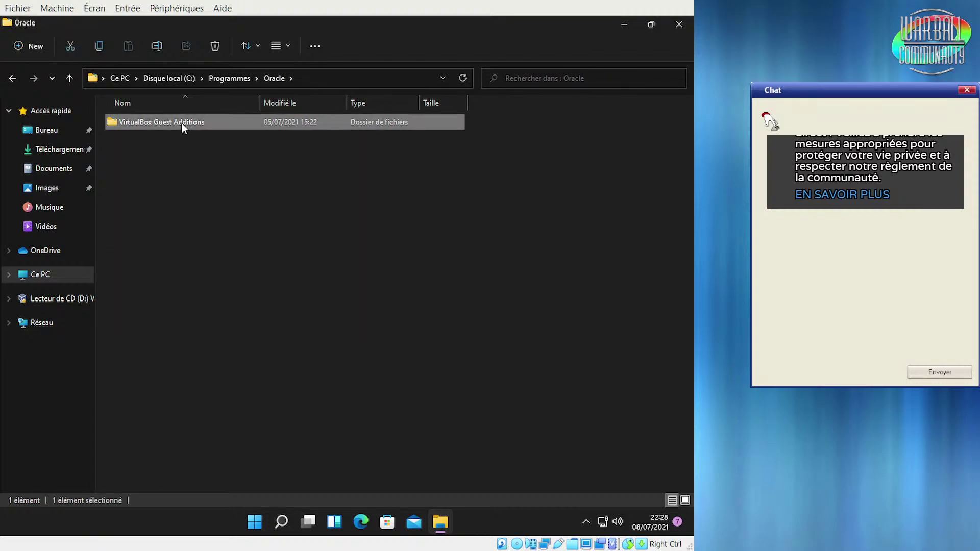
double_click(181, 123)
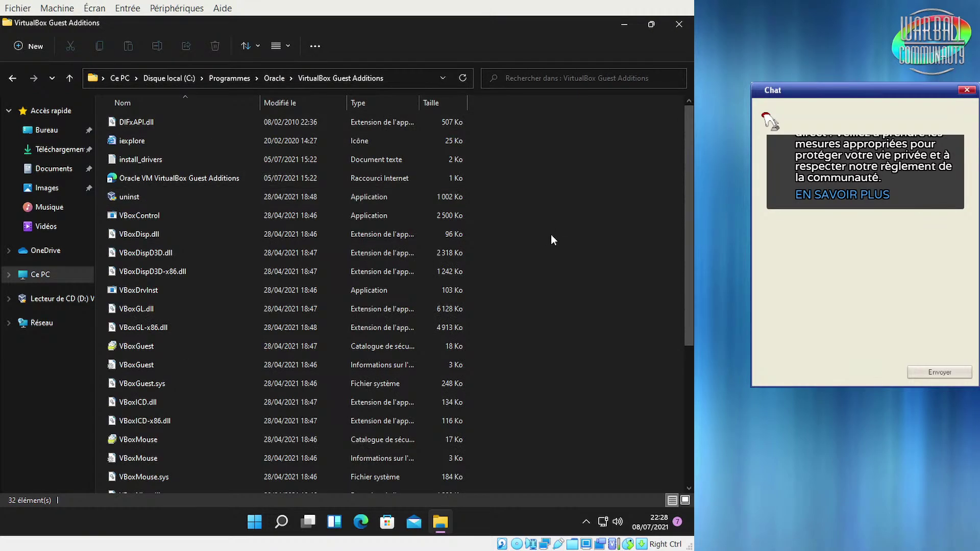
Switch the folder view to Grandes icônes and select the iexplore file
left_click(289, 47)
left_click(291, 99)
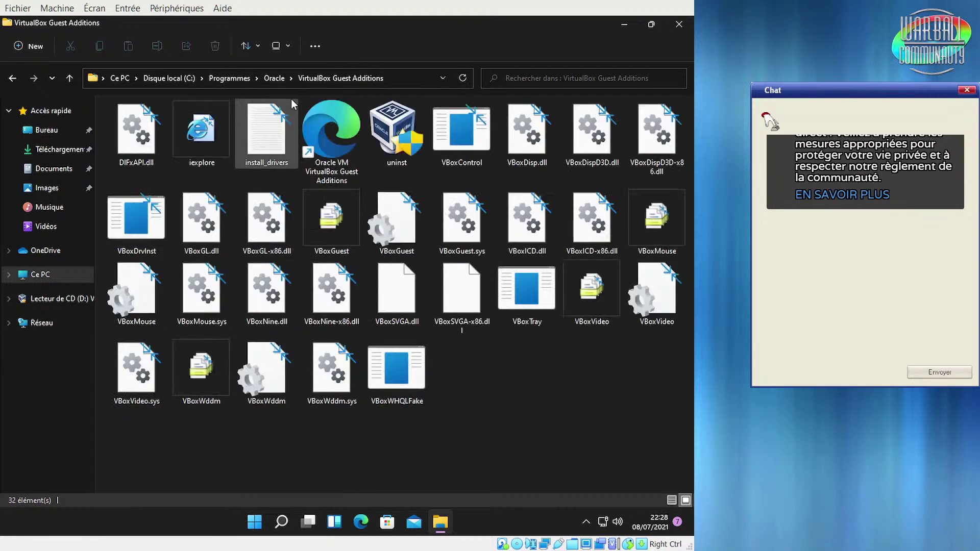
left_click(204, 138)
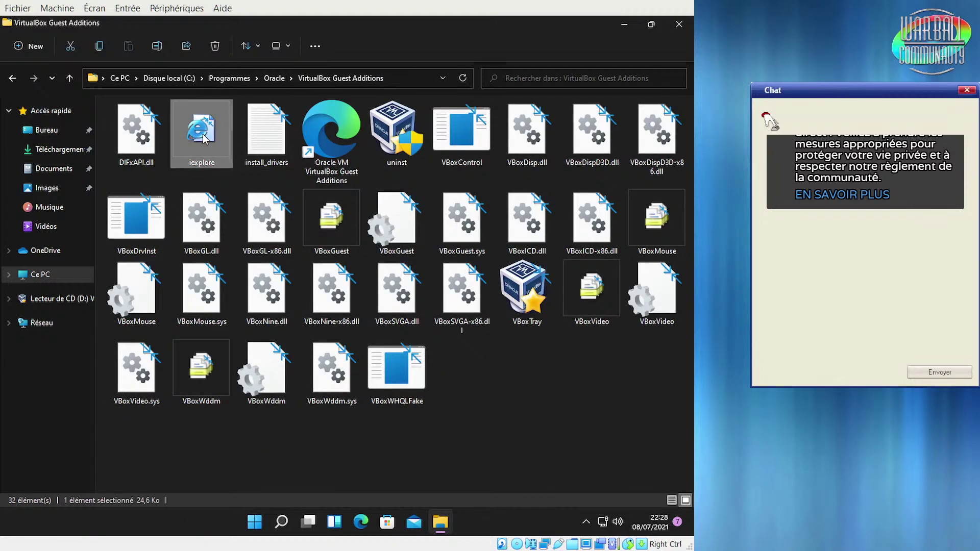
View the iexplore file's Properties, then close them
right_click(204, 139)
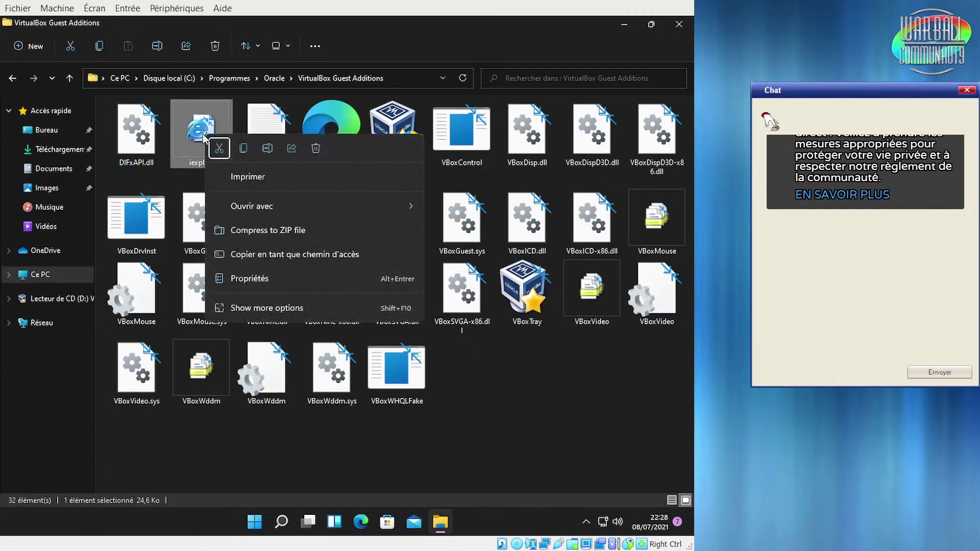
left_click(252, 280)
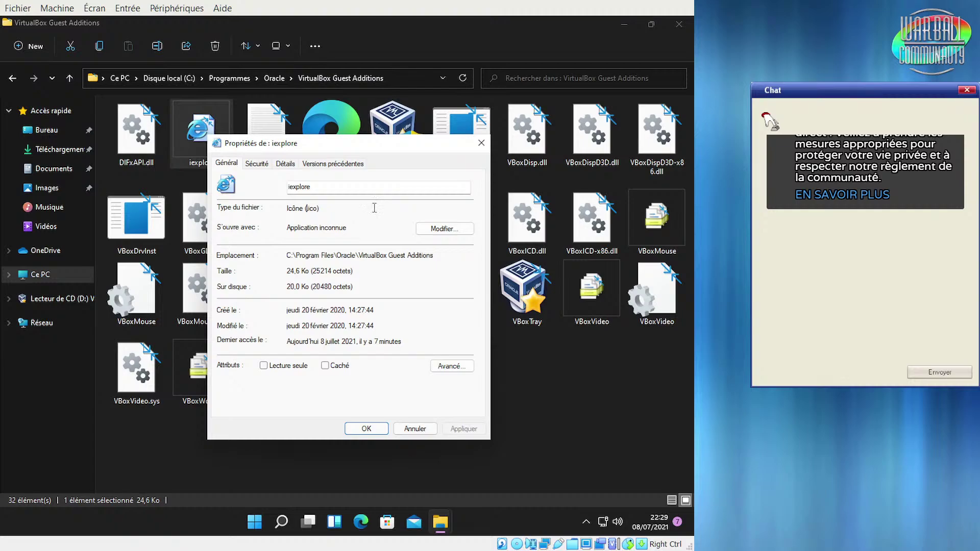
left_click(481, 144)
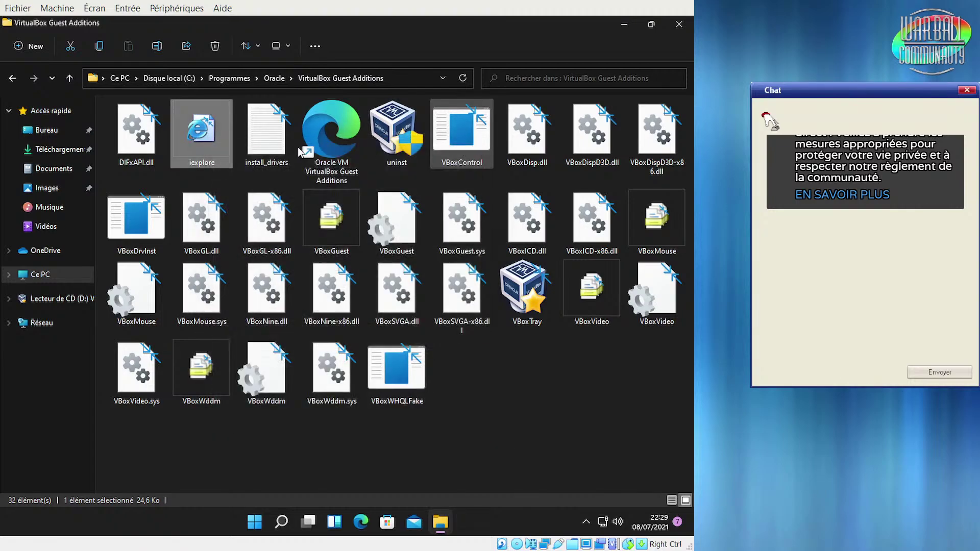
Check the hidden notification-area tray icons and close the flyout
mouse_move(199, 151)
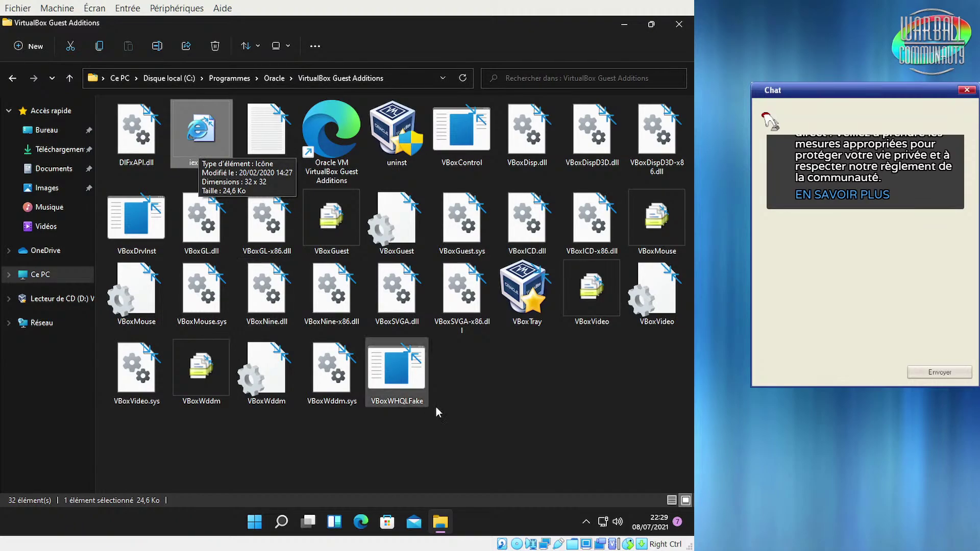
left_click(586, 521)
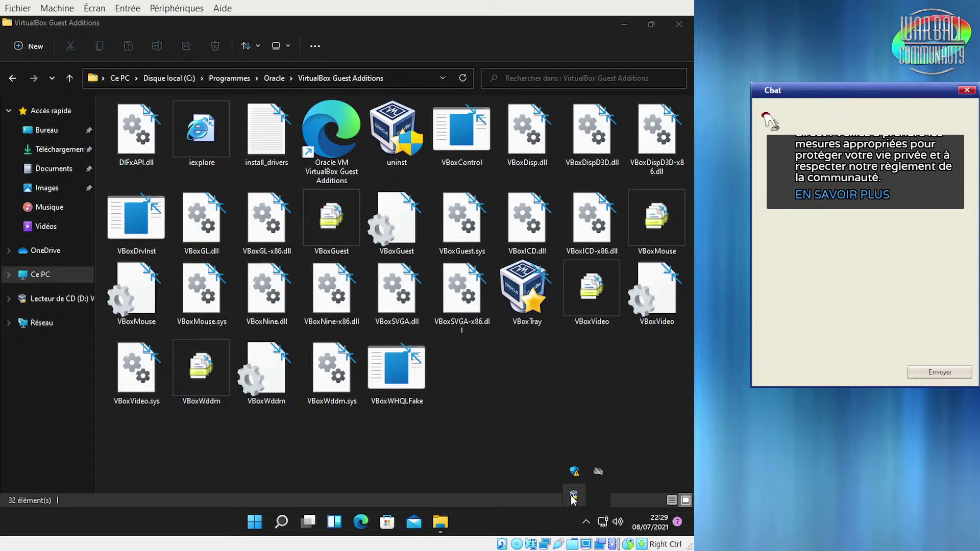
left_click(558, 374)
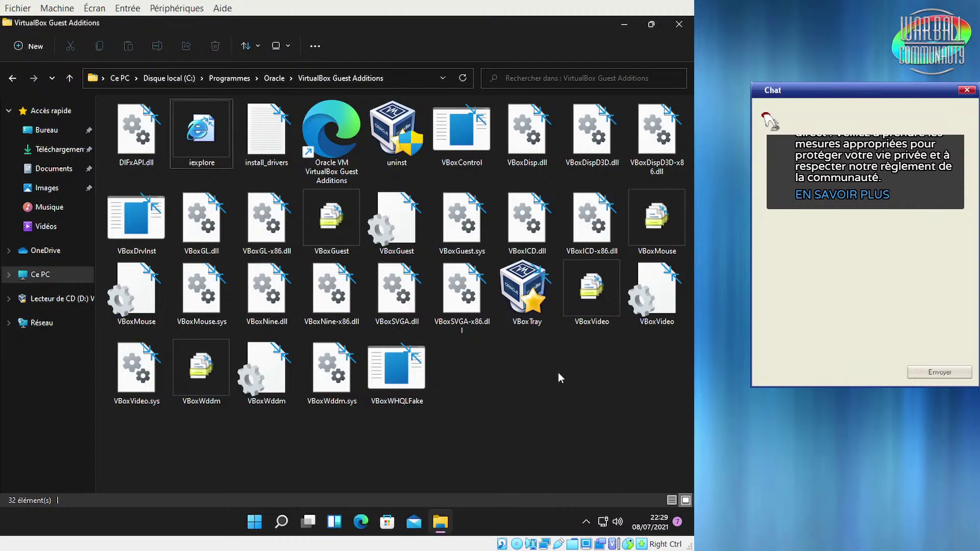
Select iexplore, clear the selection, and close the Guest Additions File Explorer window
left_click(199, 130)
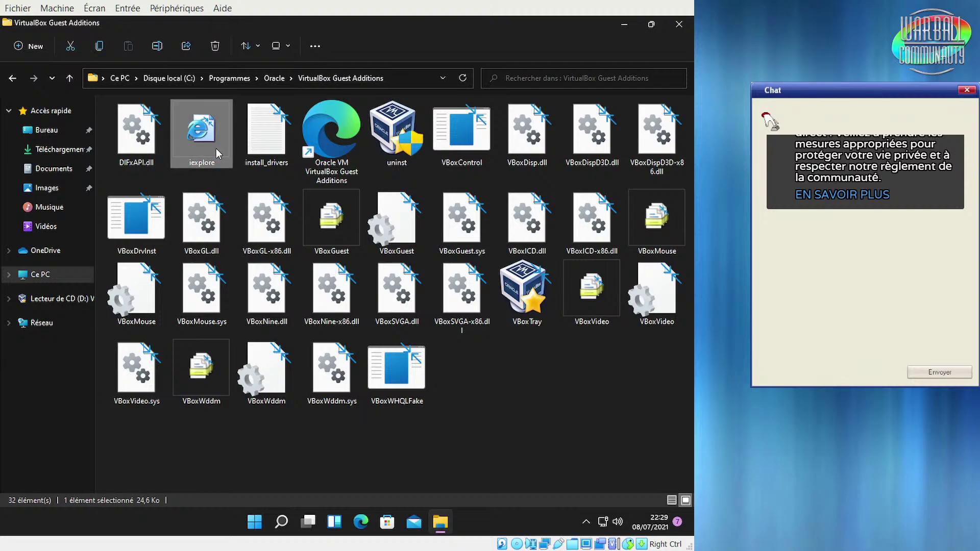
left_click(557, 431)
left_click(677, 25)
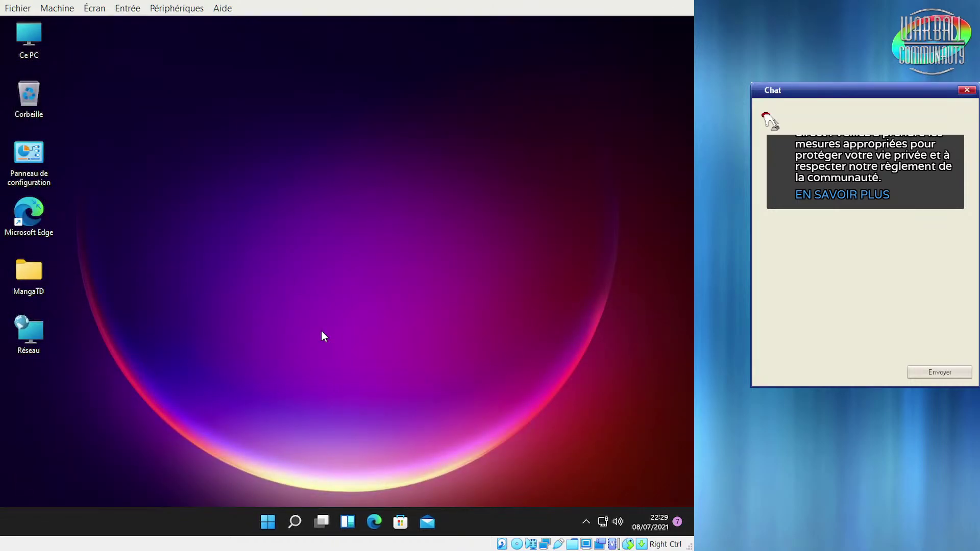
Open and close the Start menu, release the VM, and Alt+Tab to Chrome's YouTube page
left_click(266, 522)
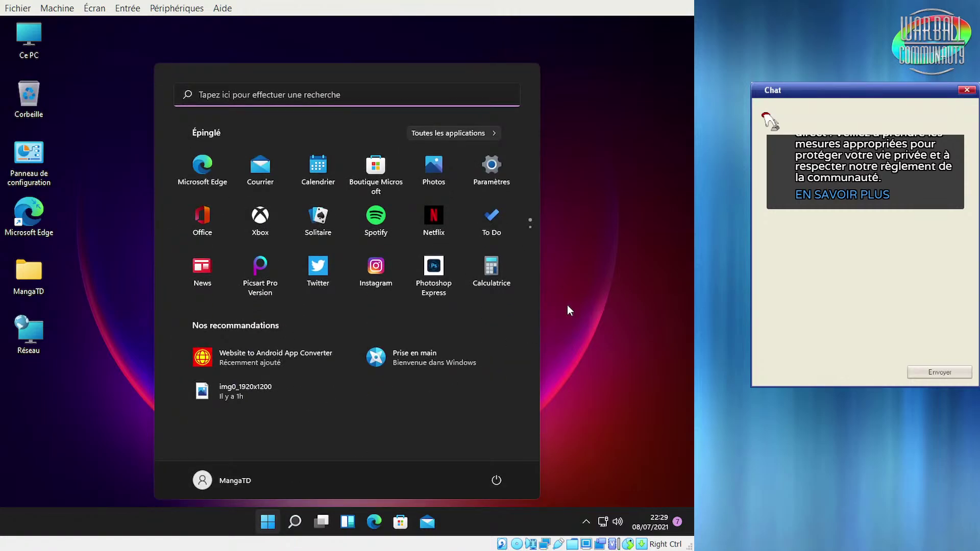
left_click(428, 521)
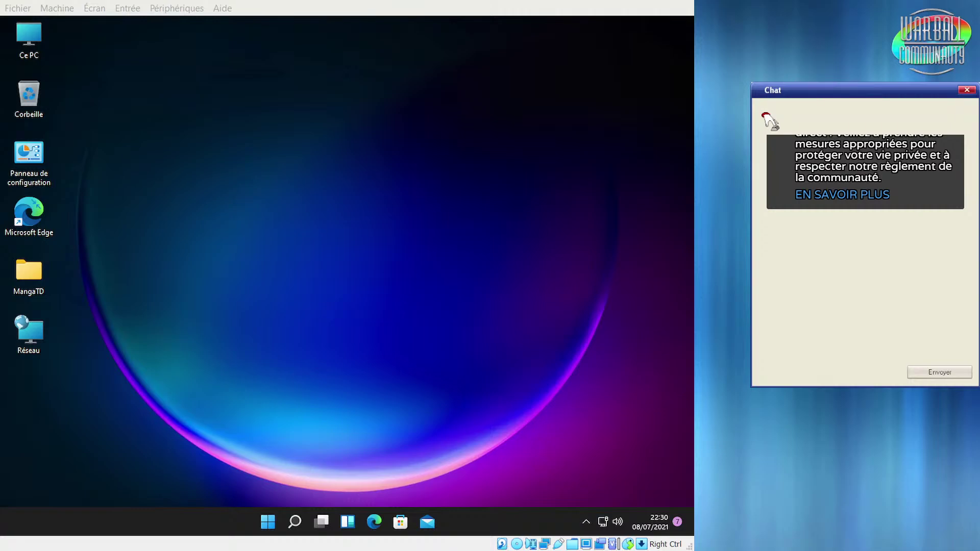
left_click(442, 354)
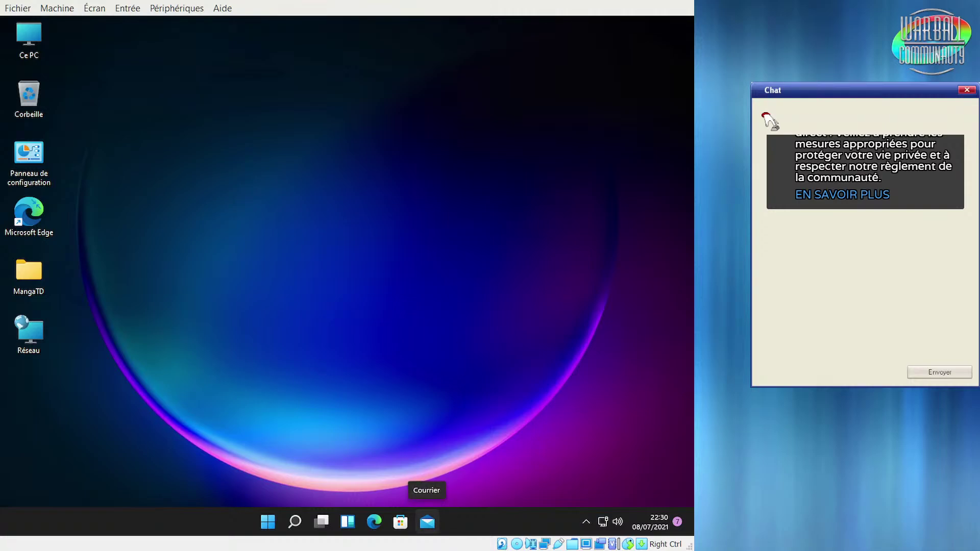
left_click(768, 121)
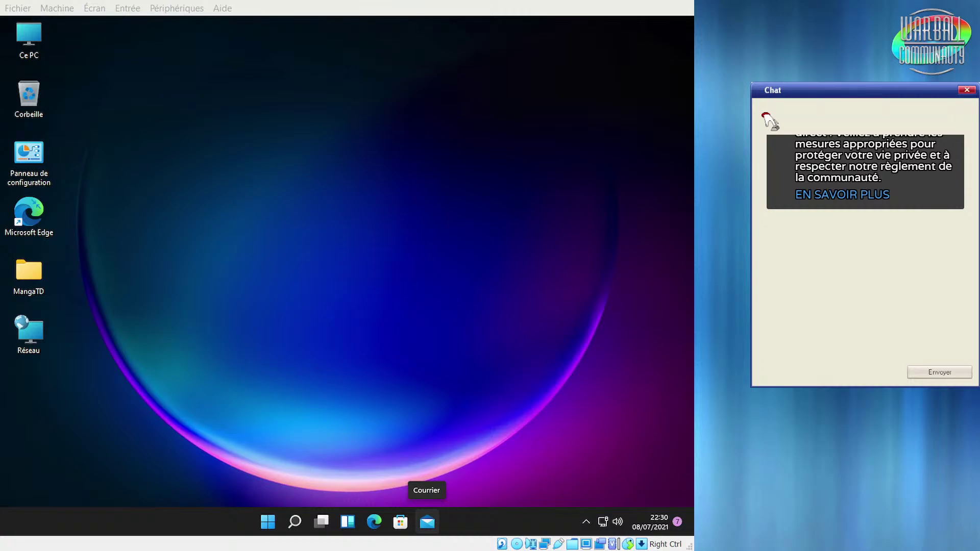
key("alt+Tab")
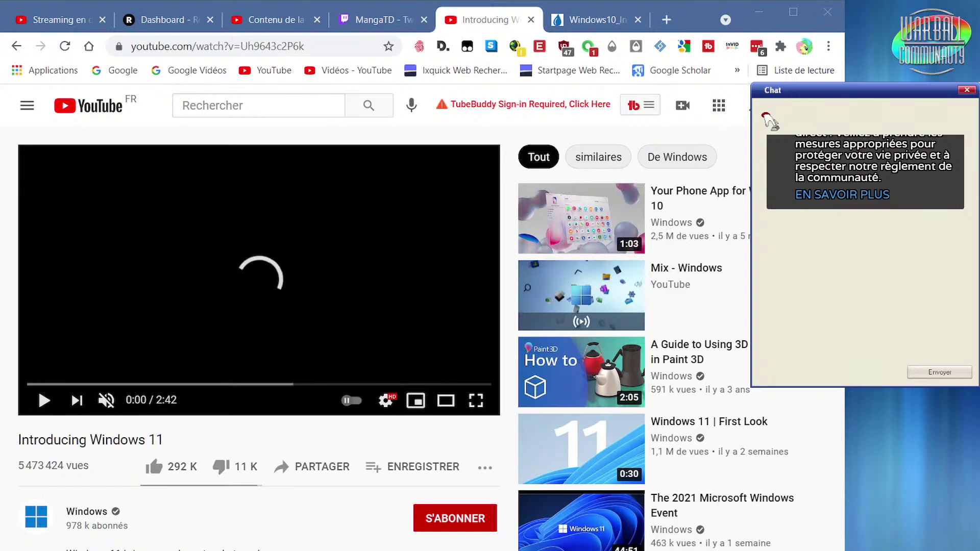
Narrow Chrome by dragging its right edge left and make 'Introducing Windows 11' fullscreen
left_click_drag(845, 416, 743, 418)
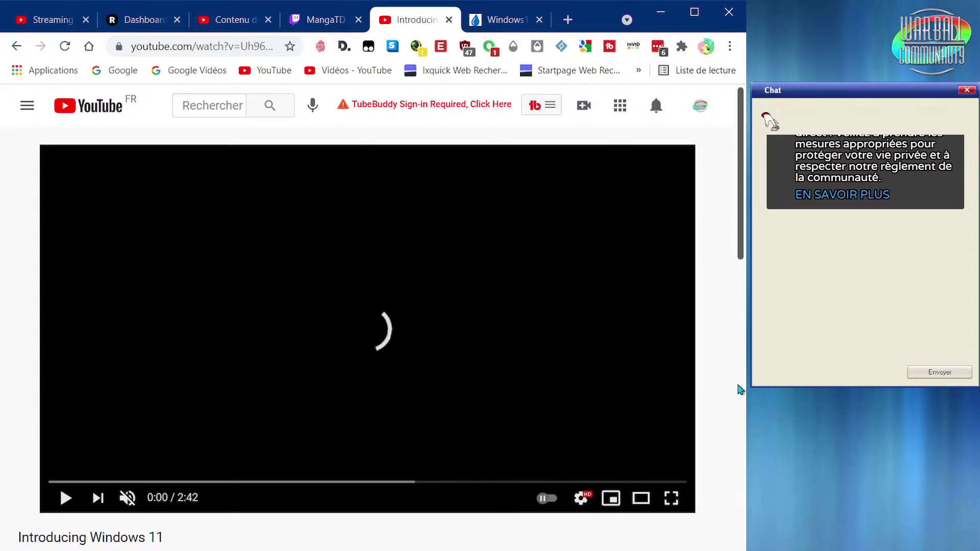
left_click(670, 498)
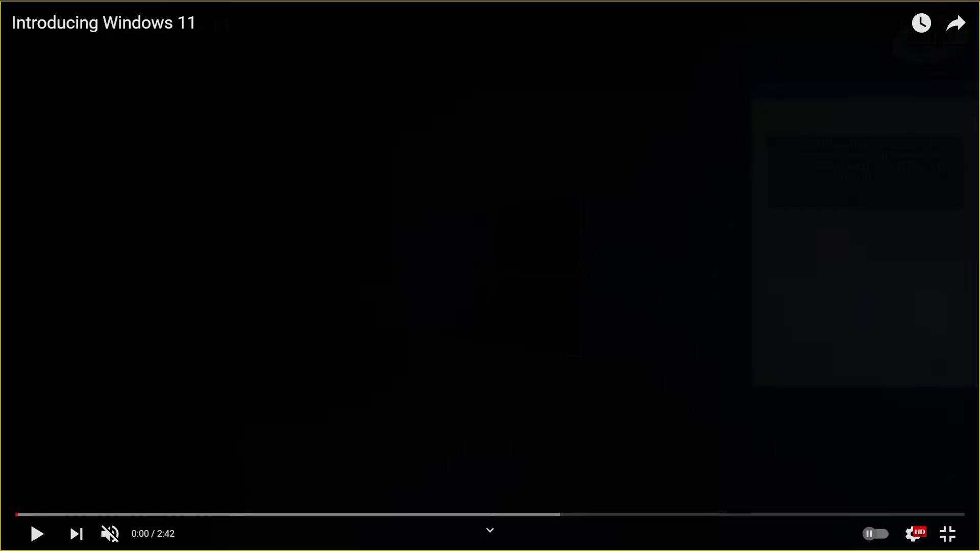
Return the video to fullscreen, unmute it and turn the volume down near minimum
key("Escape")
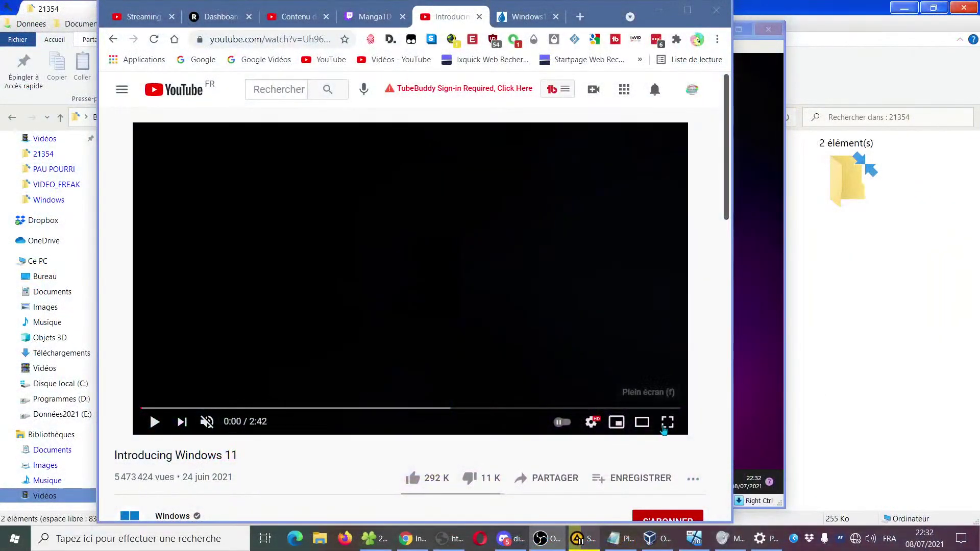
left_click(667, 420)
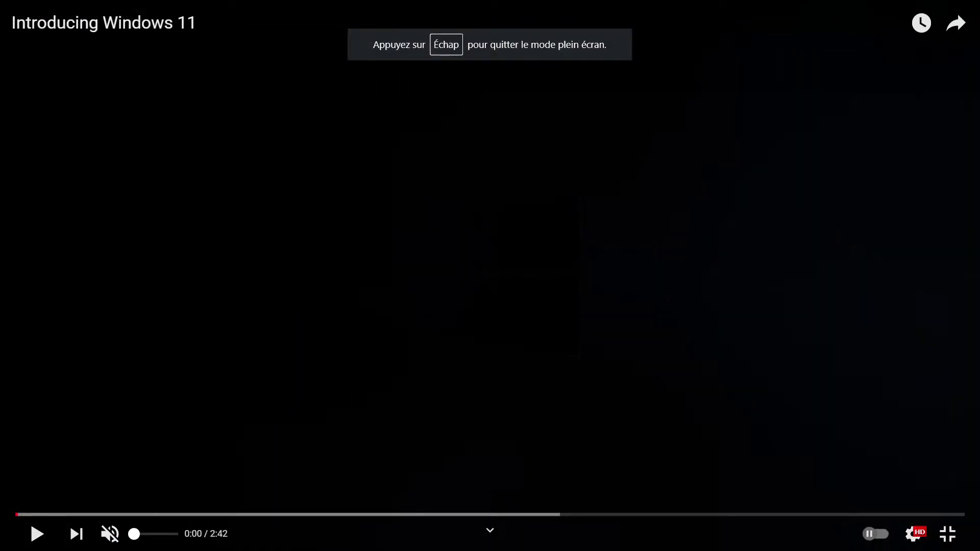
left_click(110, 534)
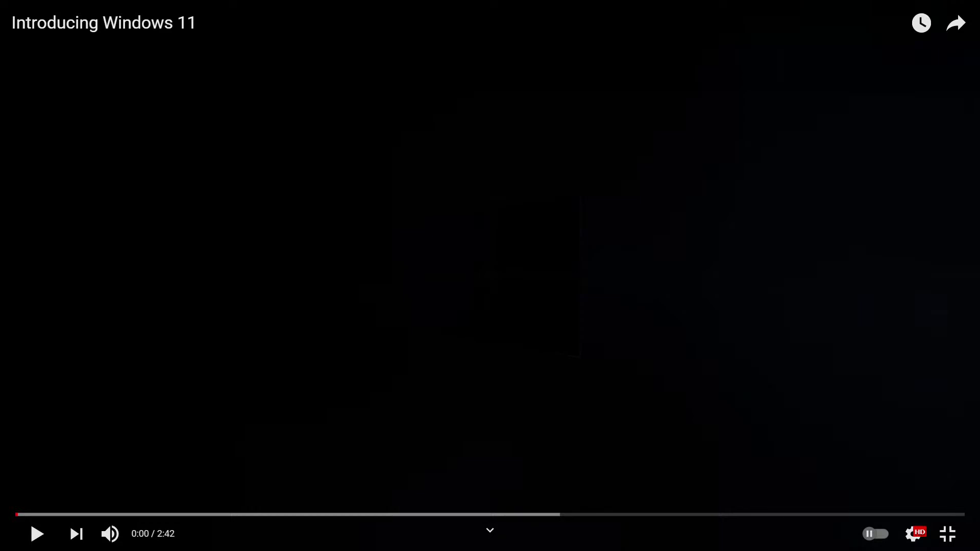
left_click_drag(170, 534, 136, 534)
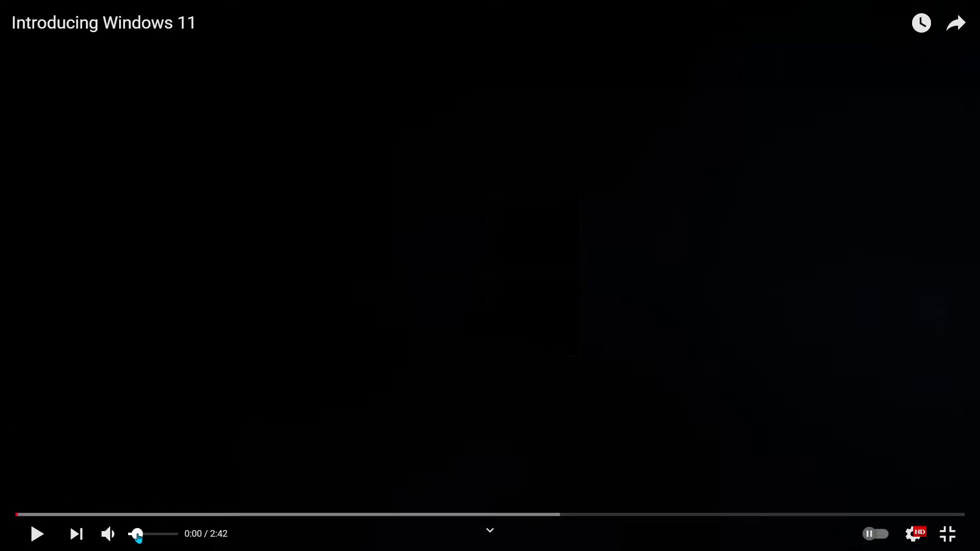
Start playback and bring up the Settings > Qualité choices, still on Auto
key("space")
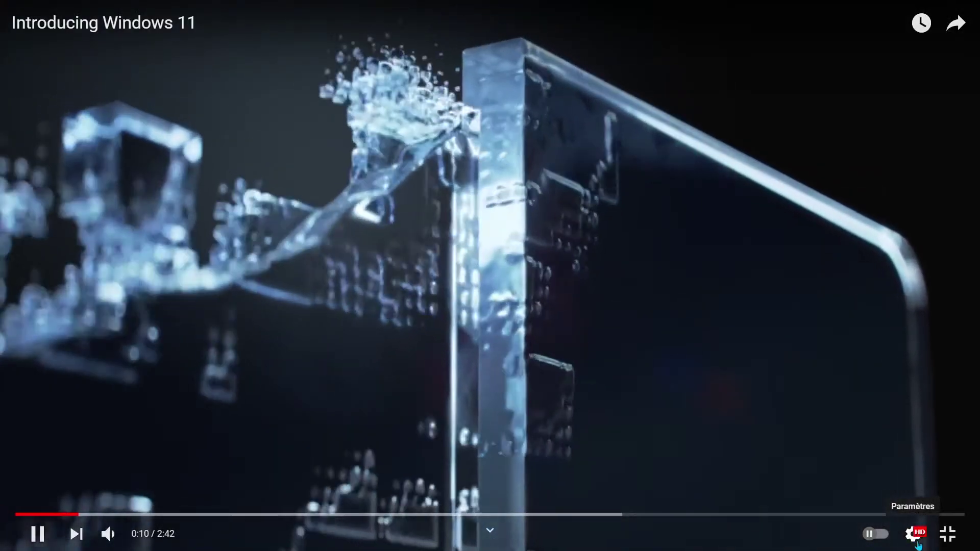
left_click(912, 533)
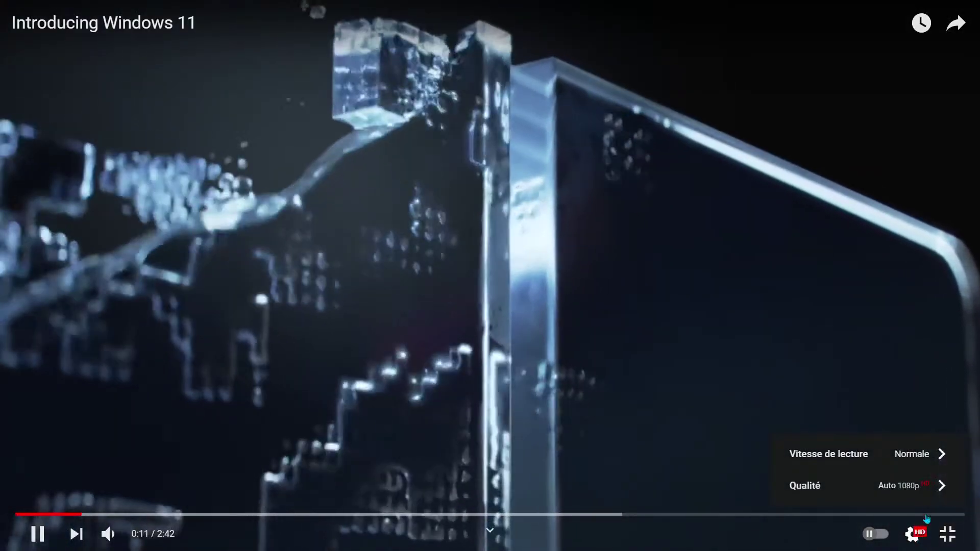
left_click(918, 491)
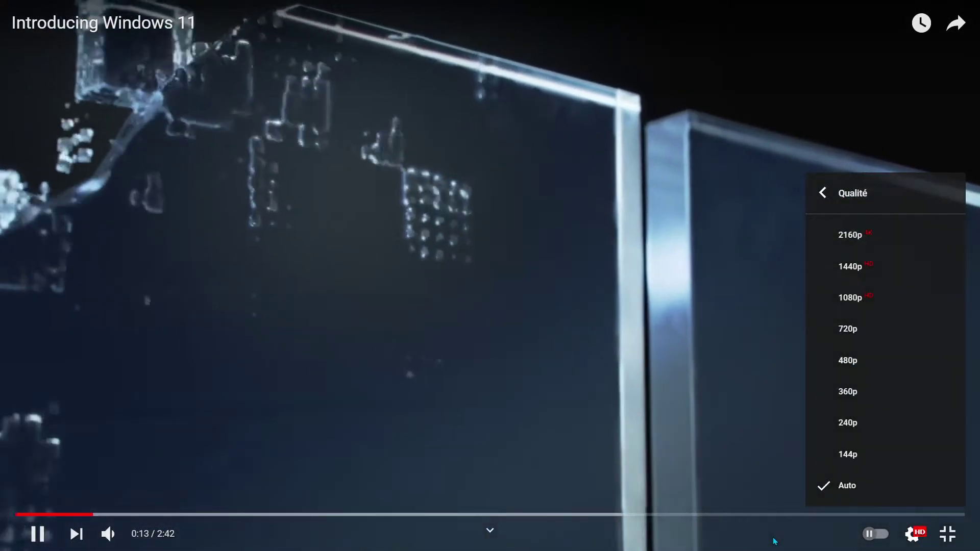